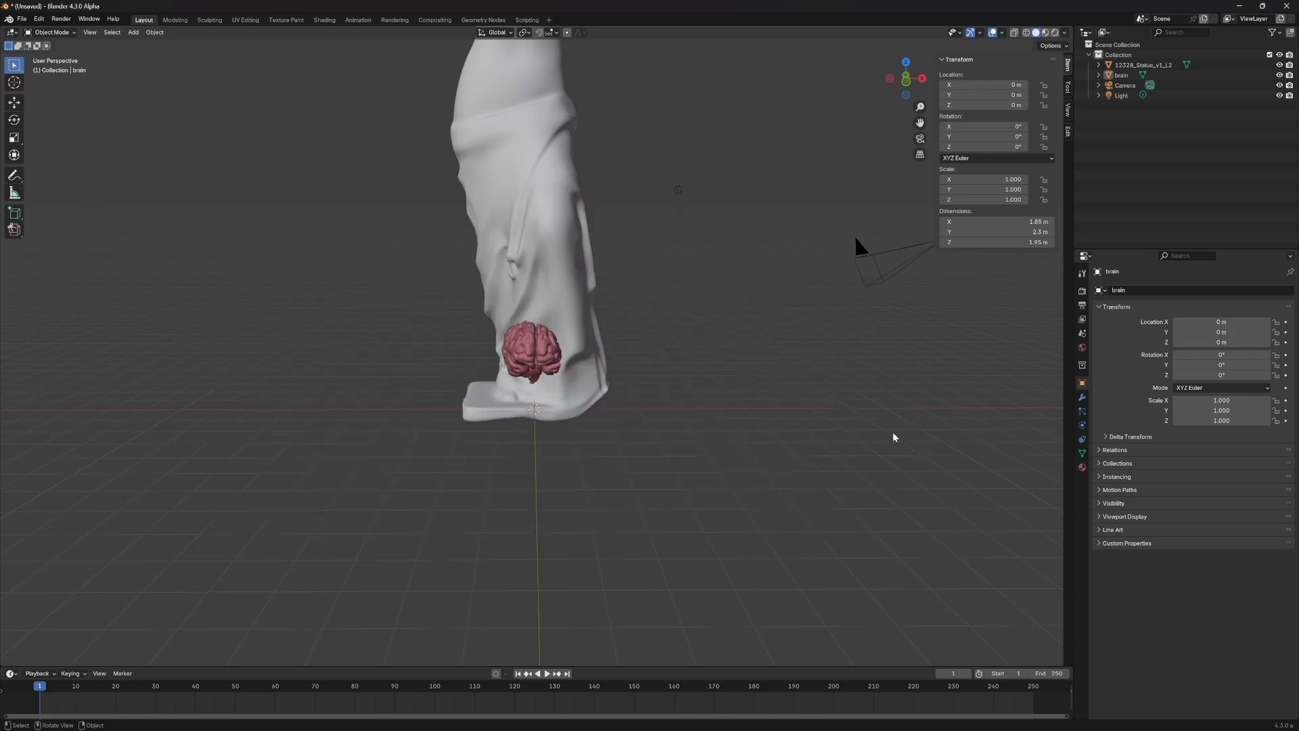
Step: Move the brain out beside the statue's base, to about X -4.4 m and Z 0.77 m
scroll(894, 436, down, 5)
drag(533, 368, 428, 348)
click(527, 263)
scroll(527, 262, up, 2)
scroll(527, 262, down, 3)
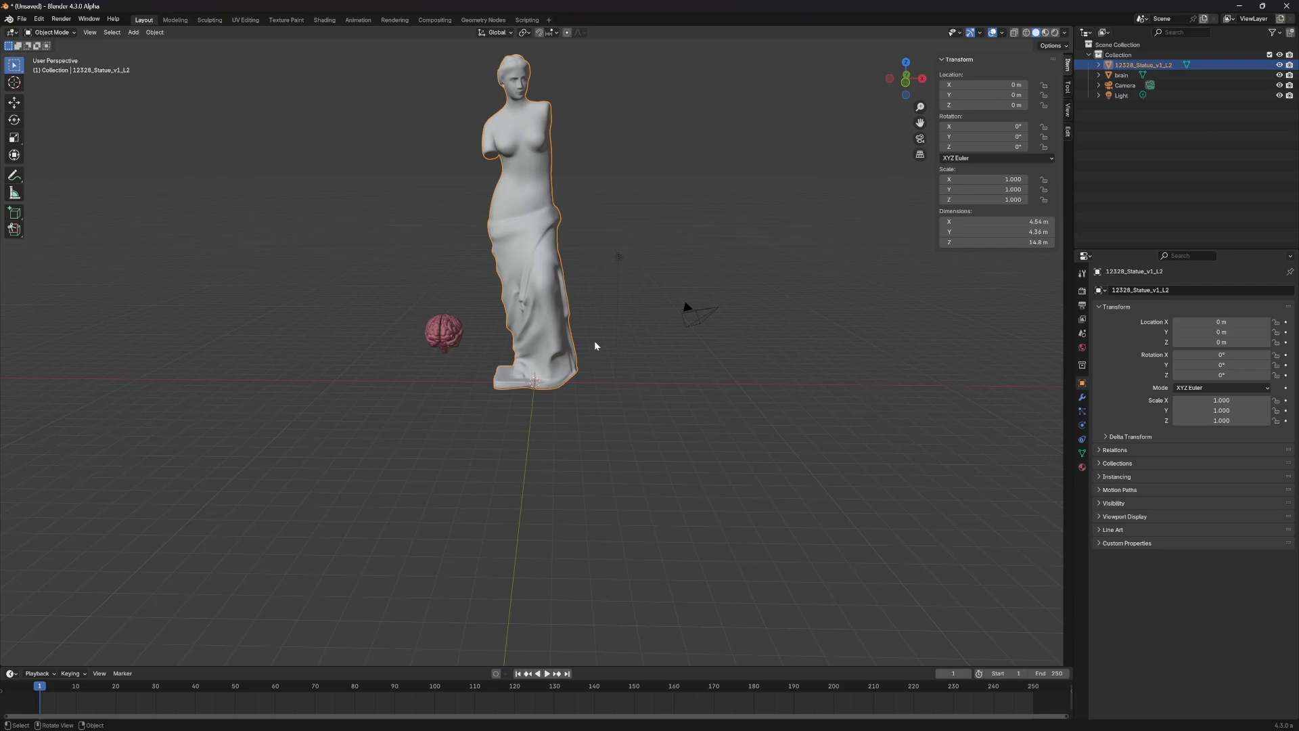
Step: Add a cube, scale it to about 11.1 m, and position it around the statue's lower body at about Z 3.48 m
key(shift+a)
mouse_move(600, 247)
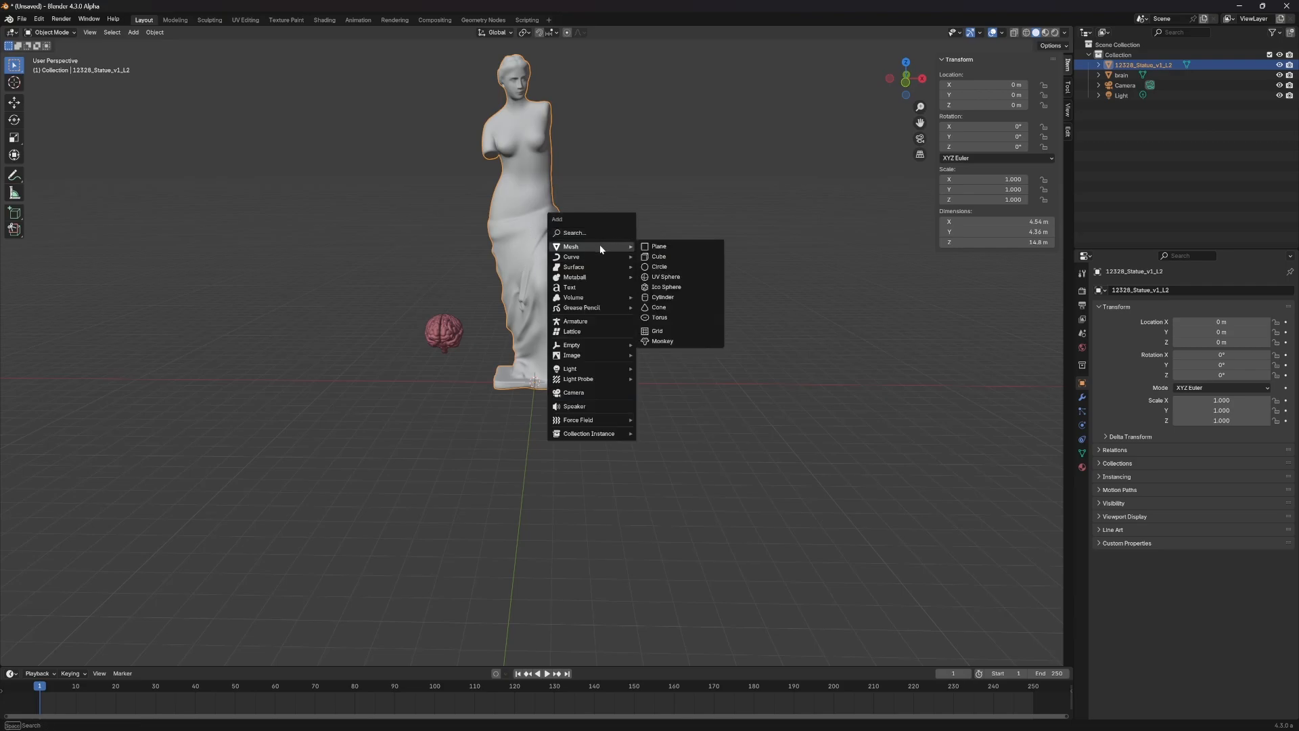
click(658, 257)
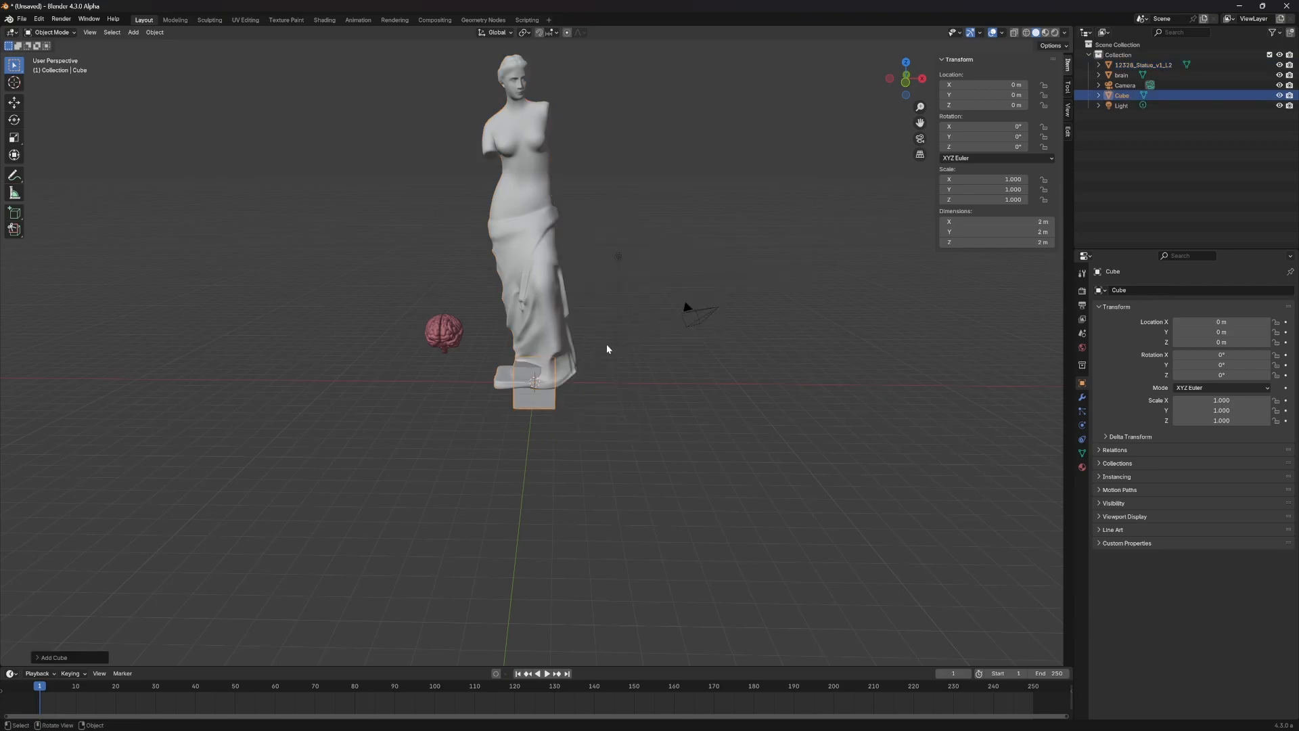
key(s)
click(791, 449)
key(g)
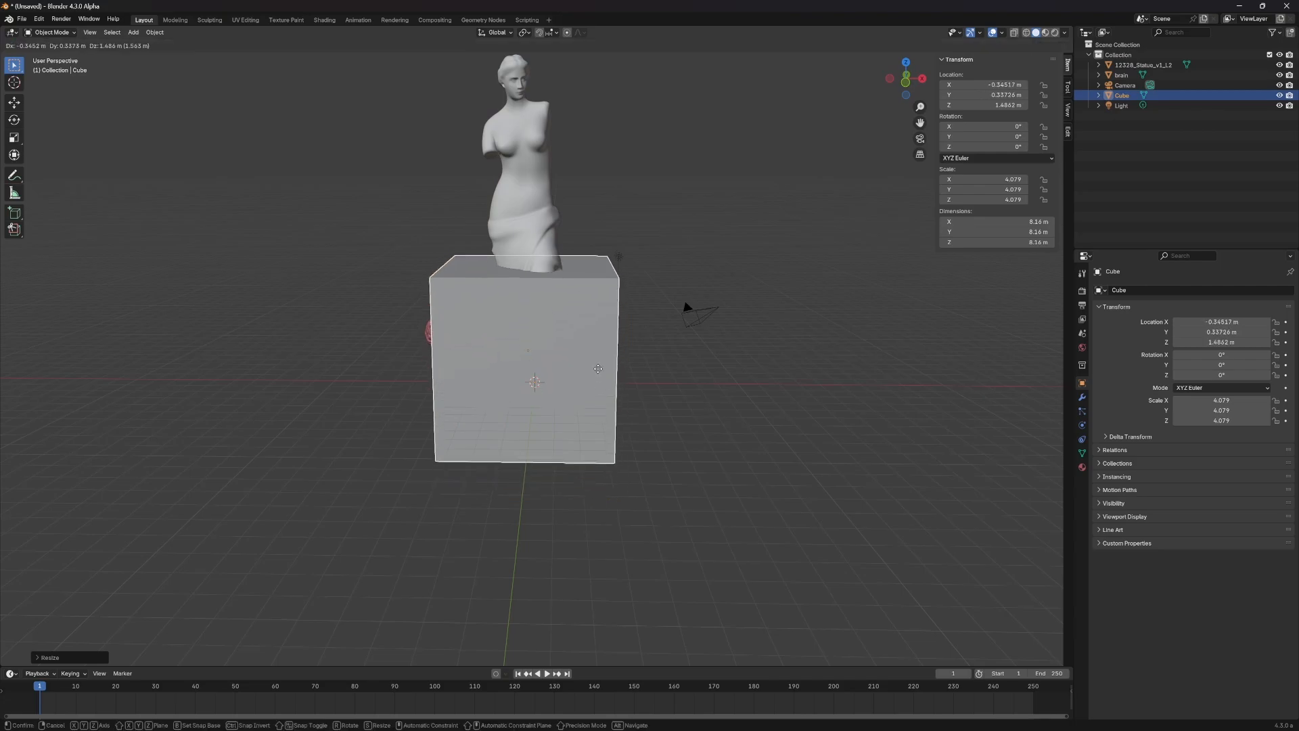
click(614, 356)
key(s)
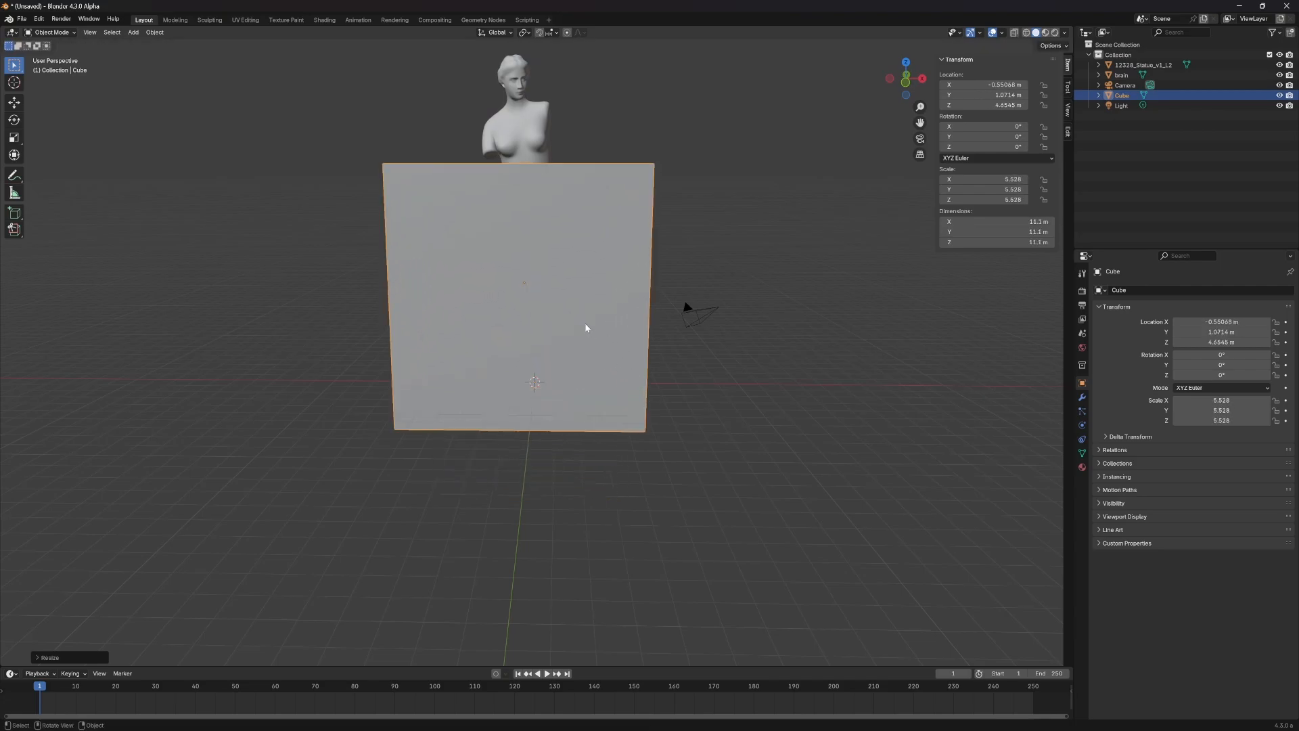
right_click(584, 323)
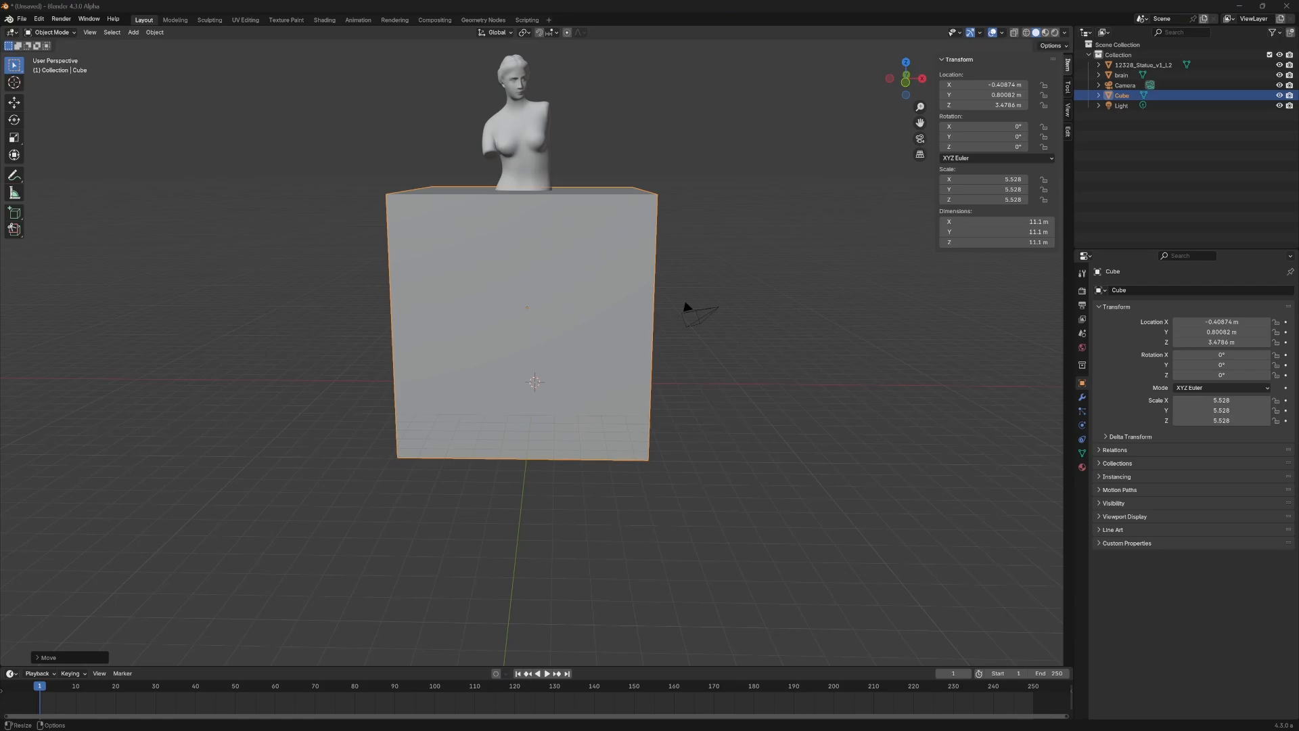
Step: Check the reference images and lower the cube to about Z 3.14 m, with its top at the statue's waist
click(678, 573)
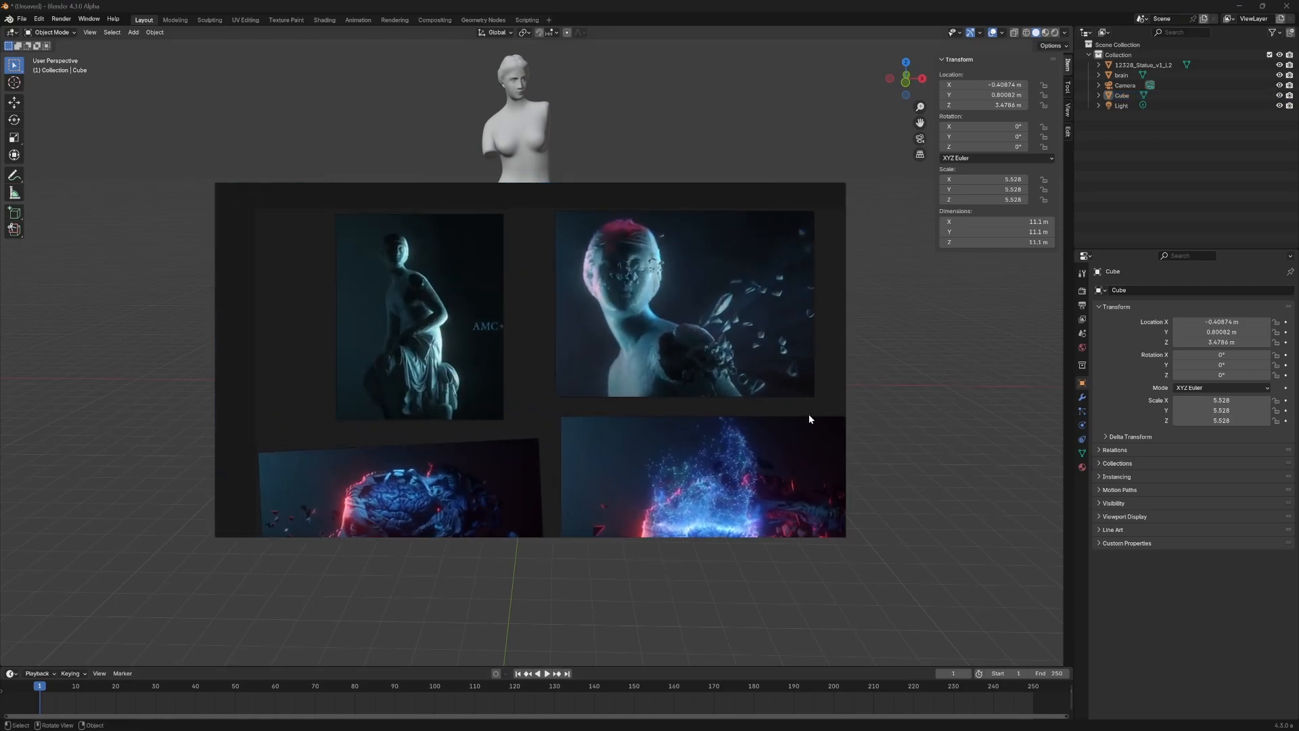
click(600, 337)
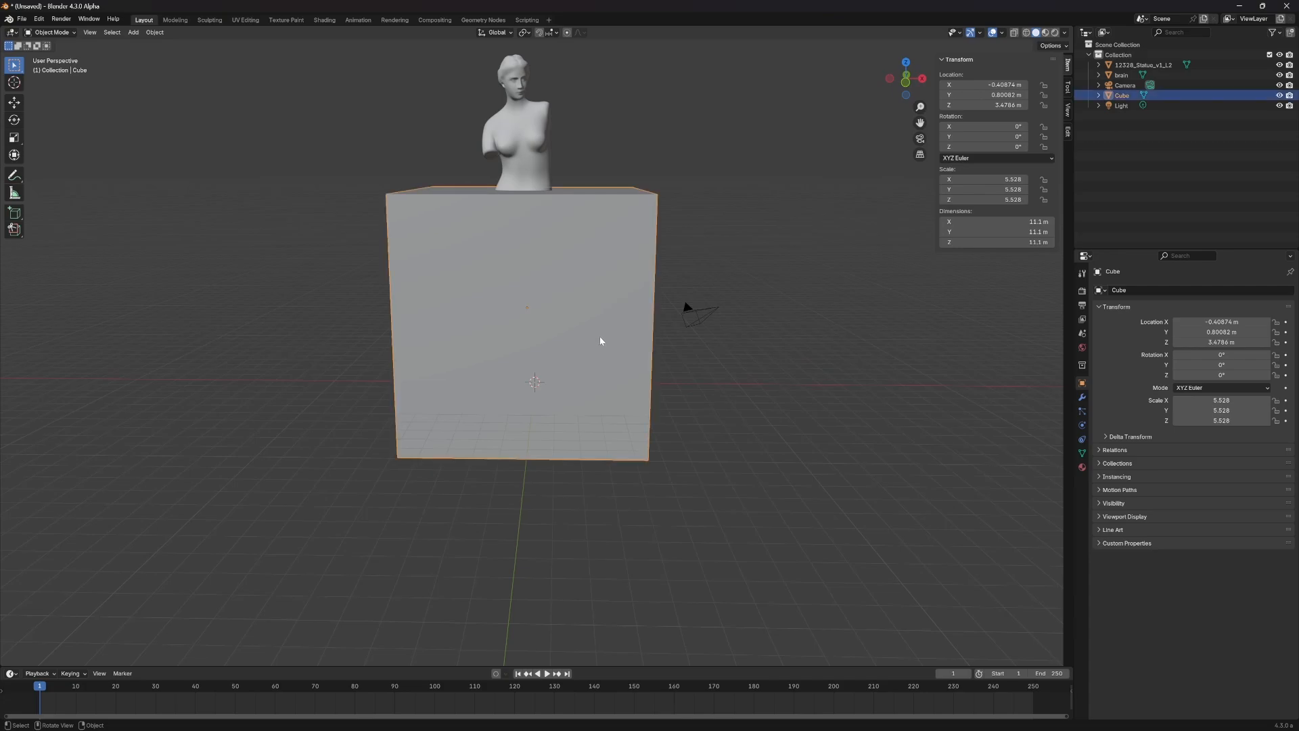
key(g)
right_click(598, 341)
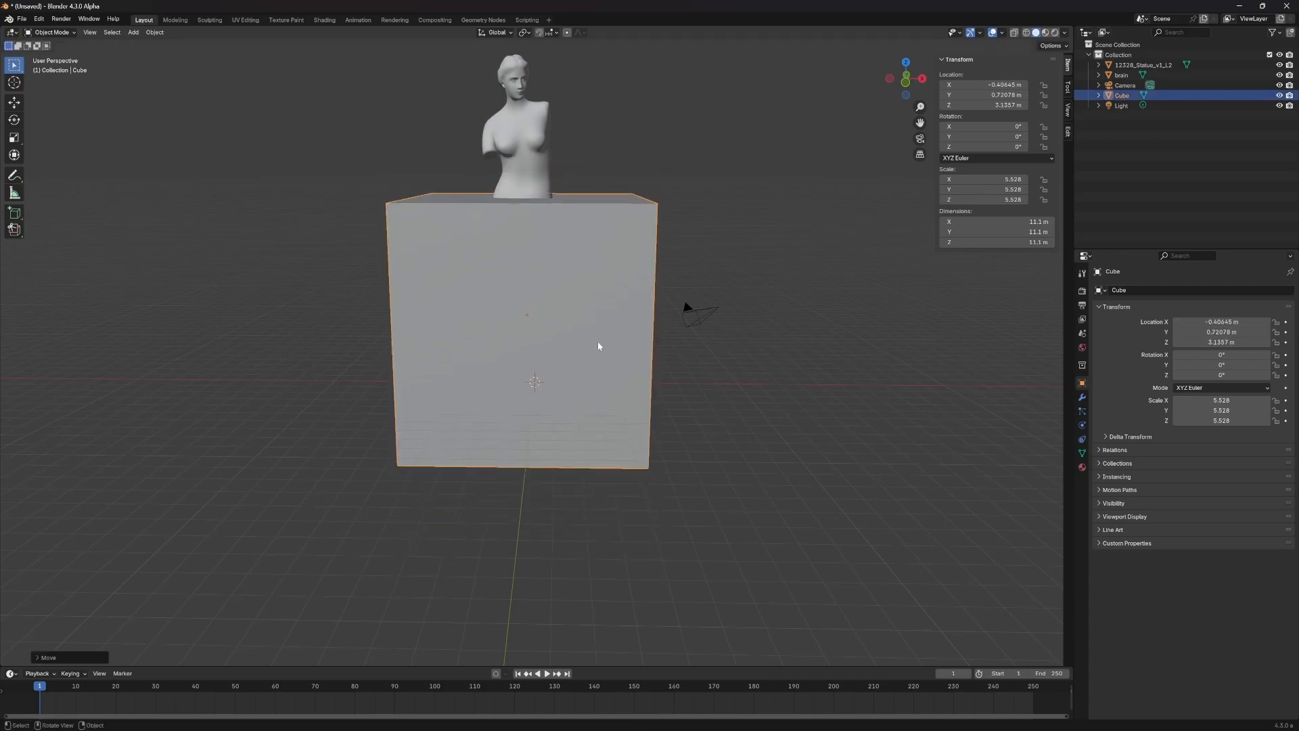
click(531, 156)
shift+click(604, 267)
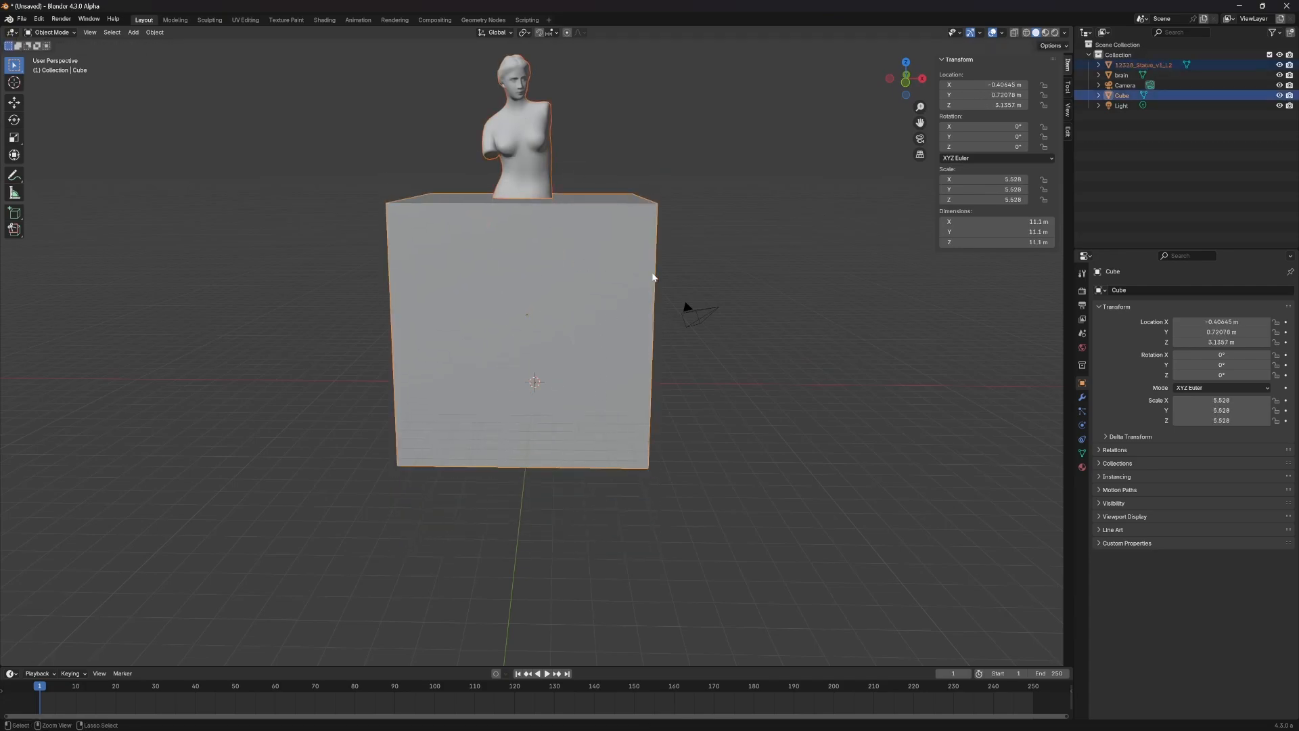
key(ctrl+KP_Subtract)
key(ctrl+KP_Add)
key(ctrl+KP_Subtract)
key(ctrl+z)
key(ctrl+z)
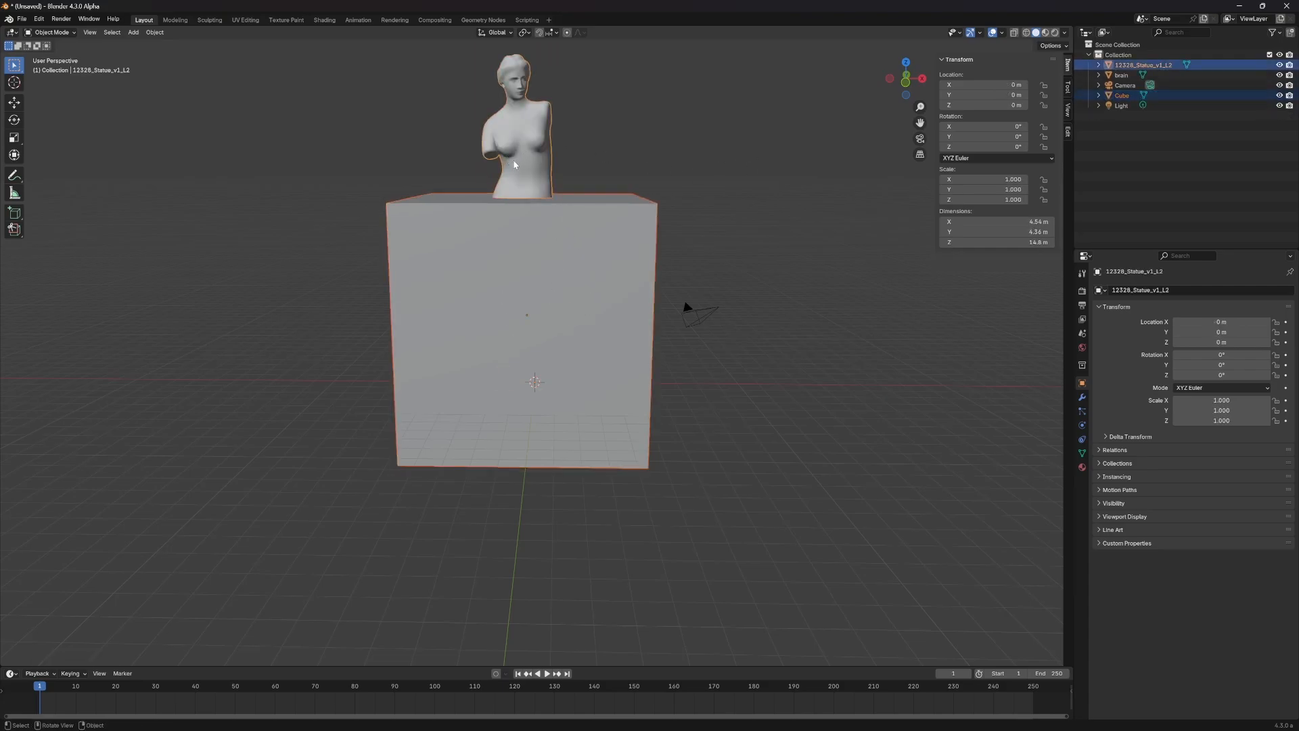
Step: Subtract the cube from the statue with a Boolean Difference and apply the resulting modifier
key(ctrl+KP_Subtract)
click(534, 154)
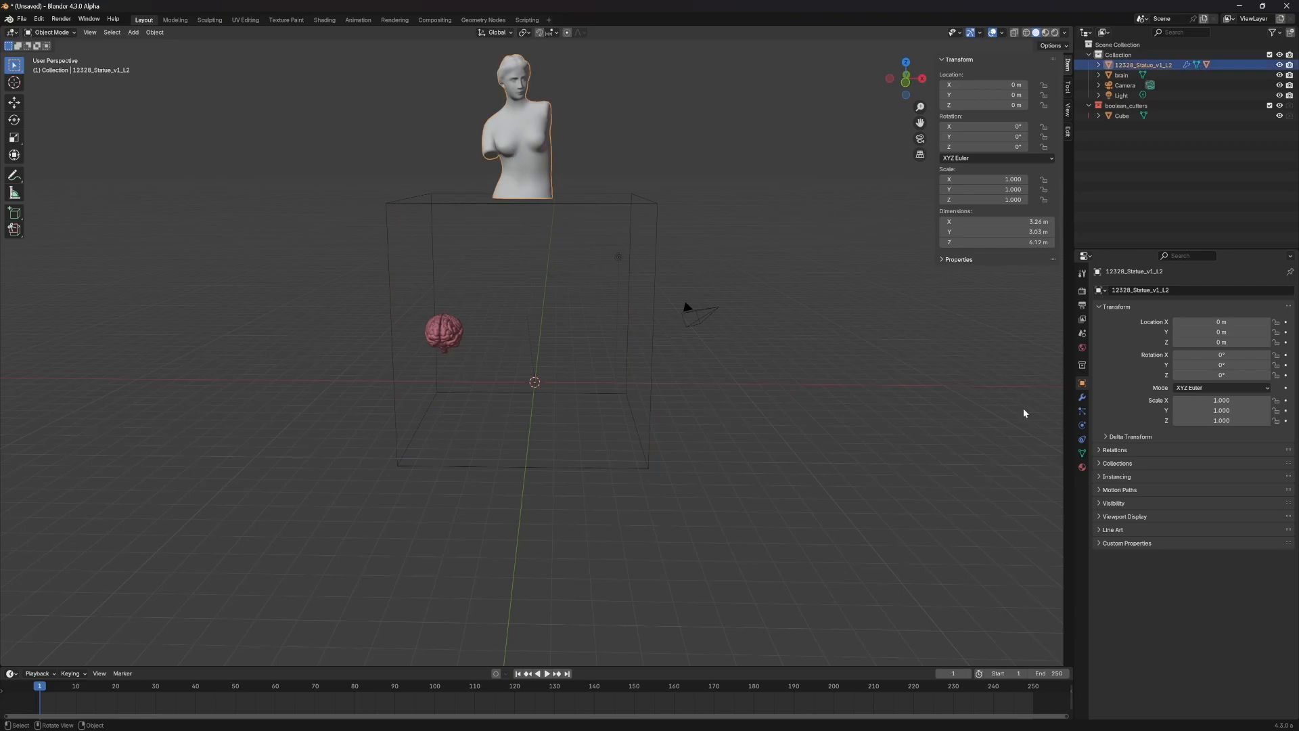
click(1082, 397)
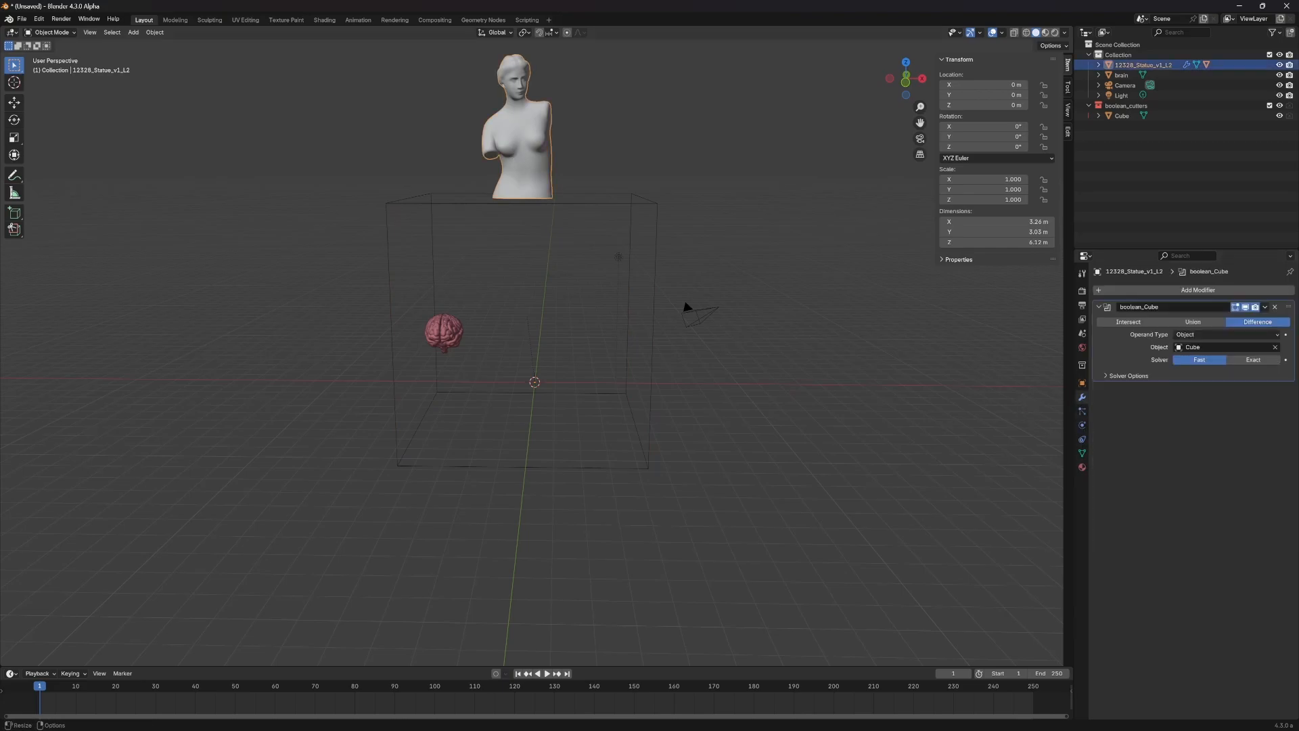
click(1262, 308)
click(1225, 320)
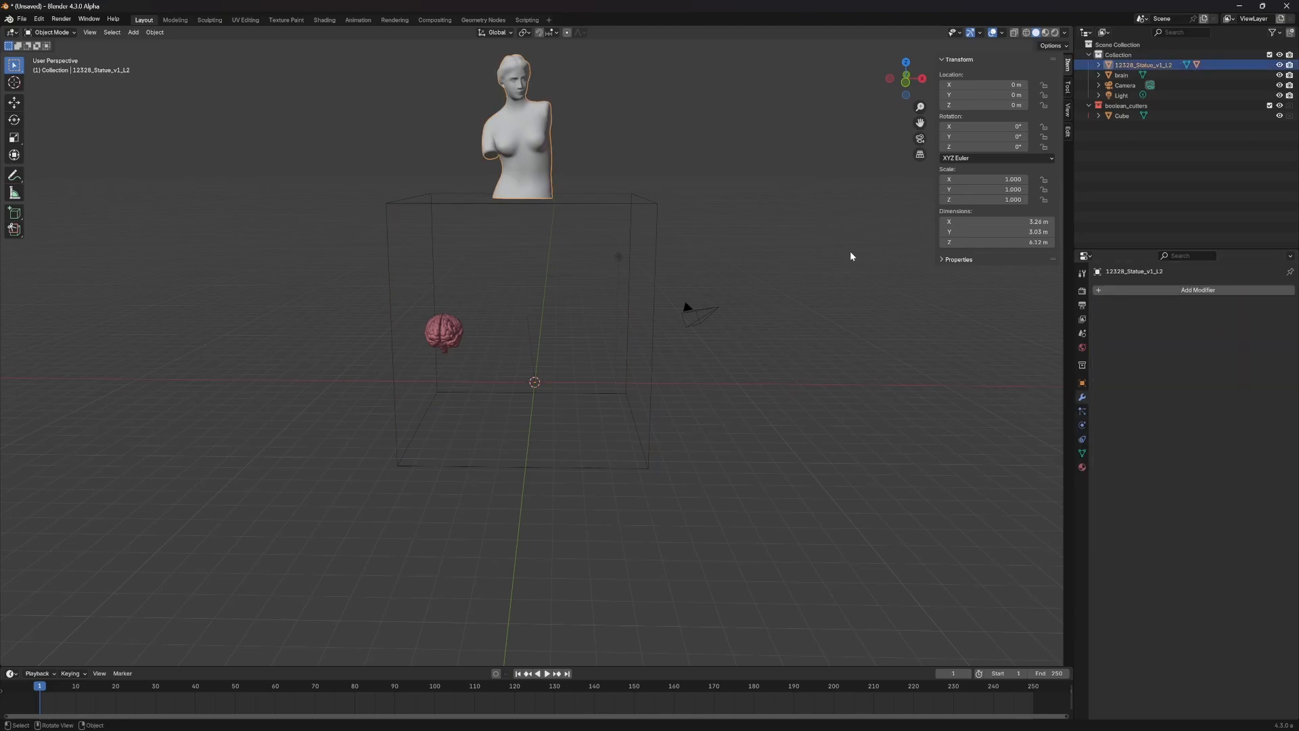
Step: Delete the cutter cube from the scene
click(645, 197)
click(658, 210)
key(Delete)
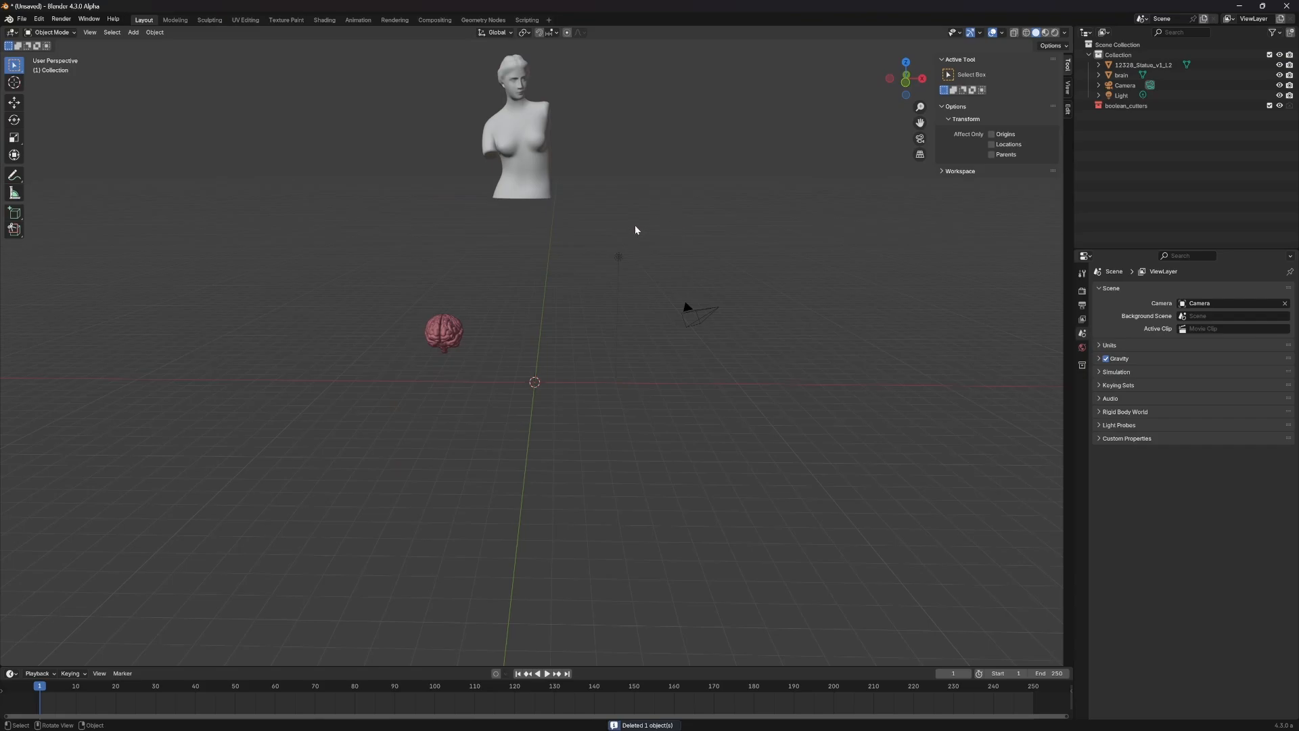
Step: Lower the bust's mesh along the Z axis in Edit Mode so its cut base sits at the world origin
click(530, 160)
key(Tab)
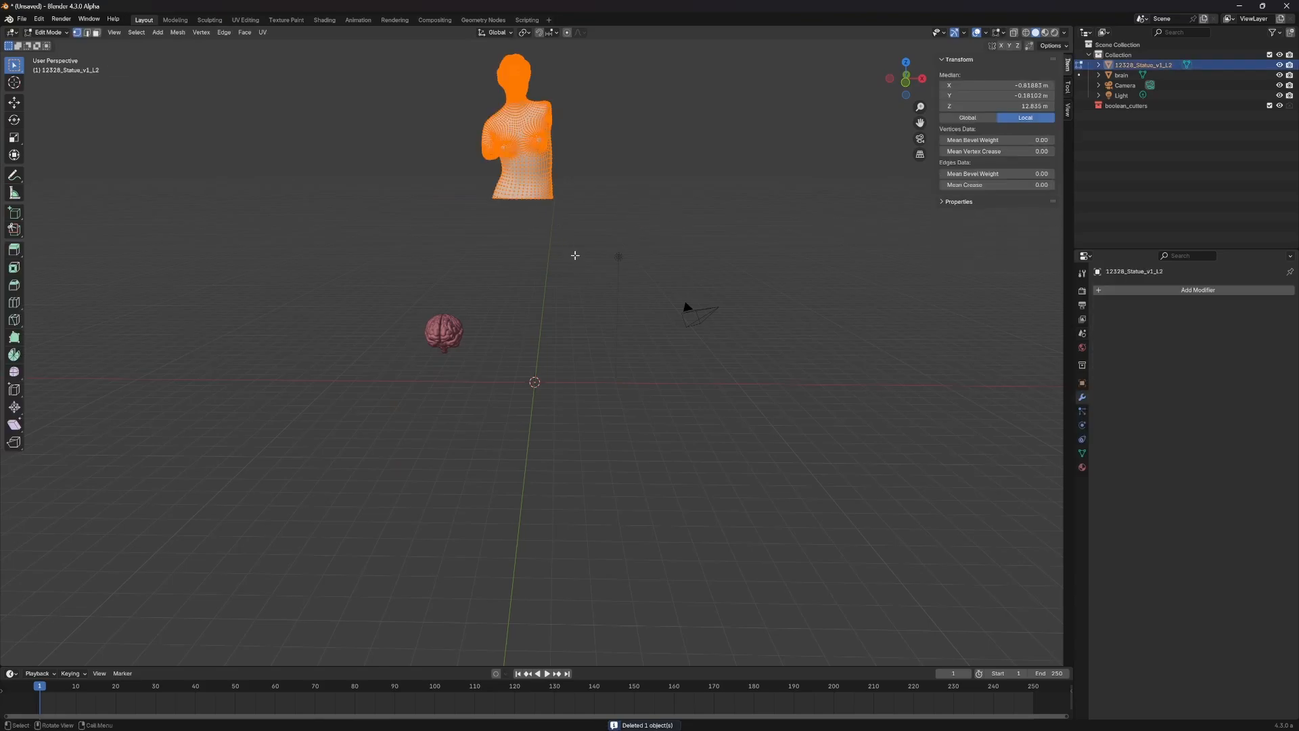
key(g)
key(z)
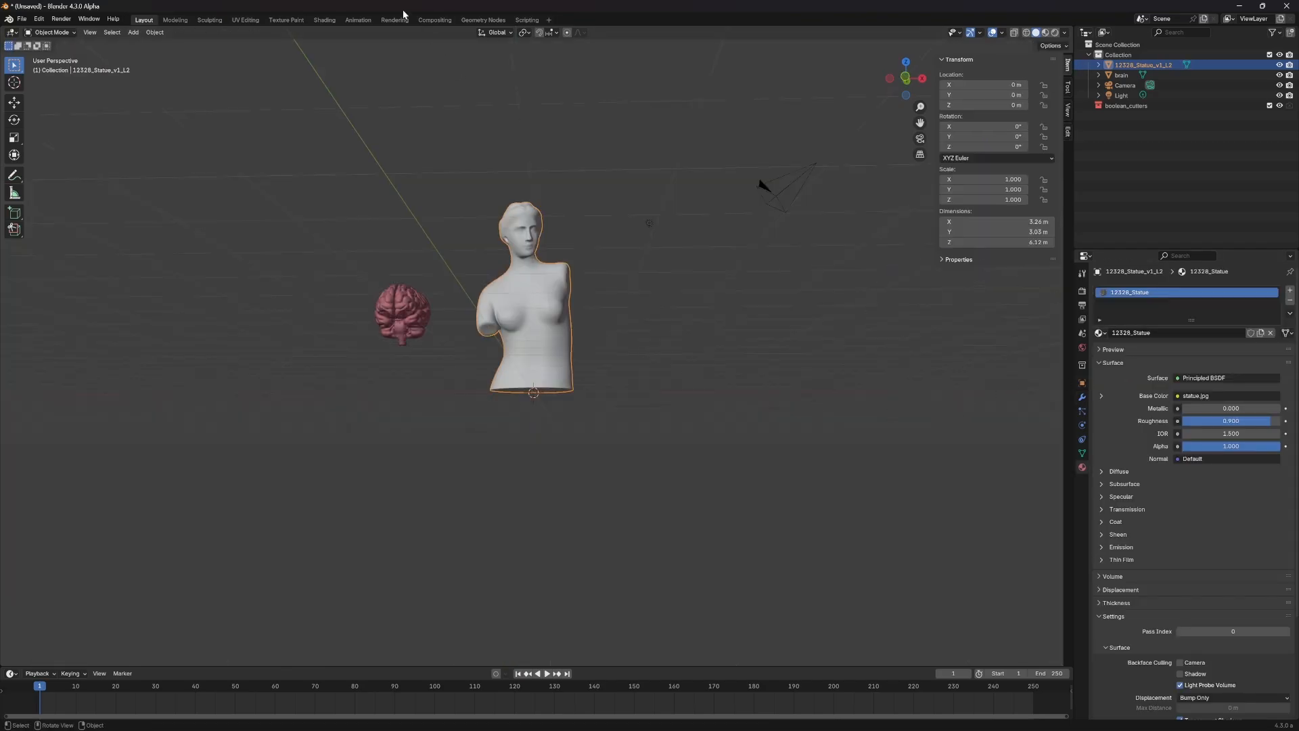
Step: Add a new Principled BSDF node to the statue's material in the Shading workspace and link it to the Material Output
click(324, 20)
scroll(509, 485, down, 4)
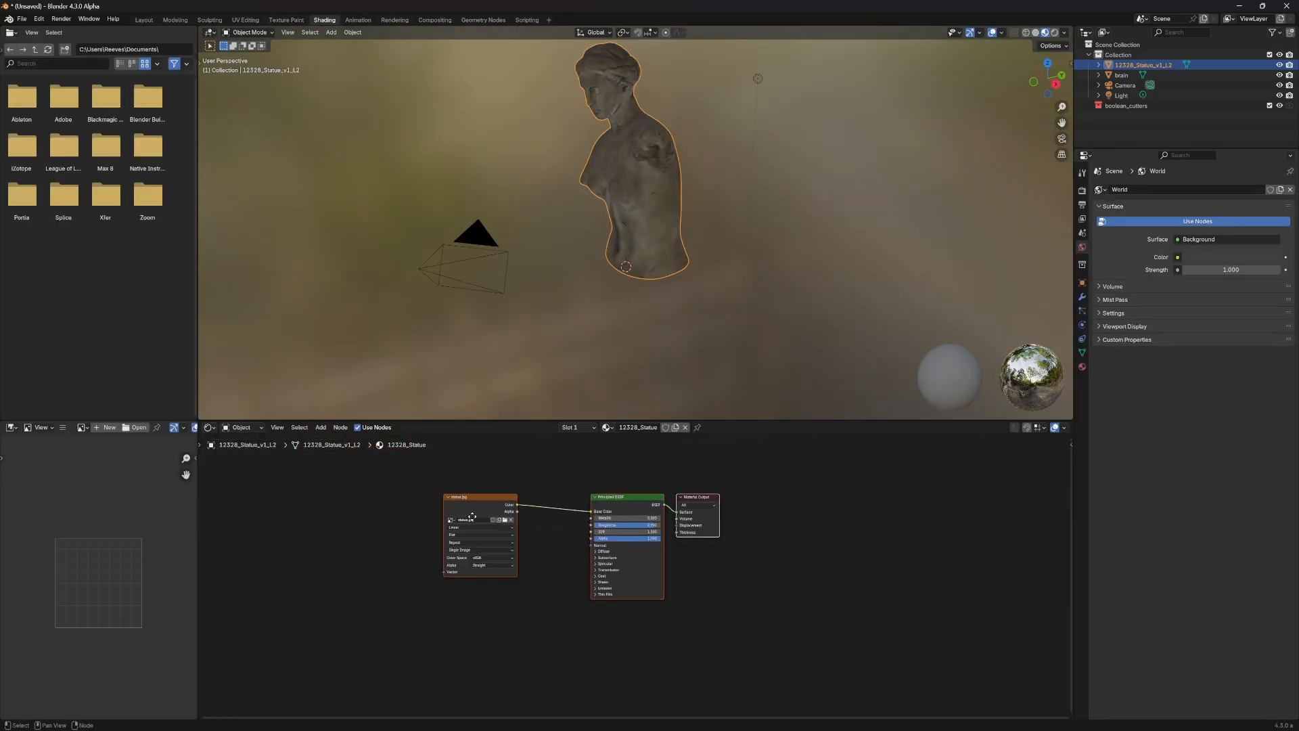
middle_drag(472, 516, 541, 513)
click(695, 374)
middle_drag(596, 230, 651, 261)
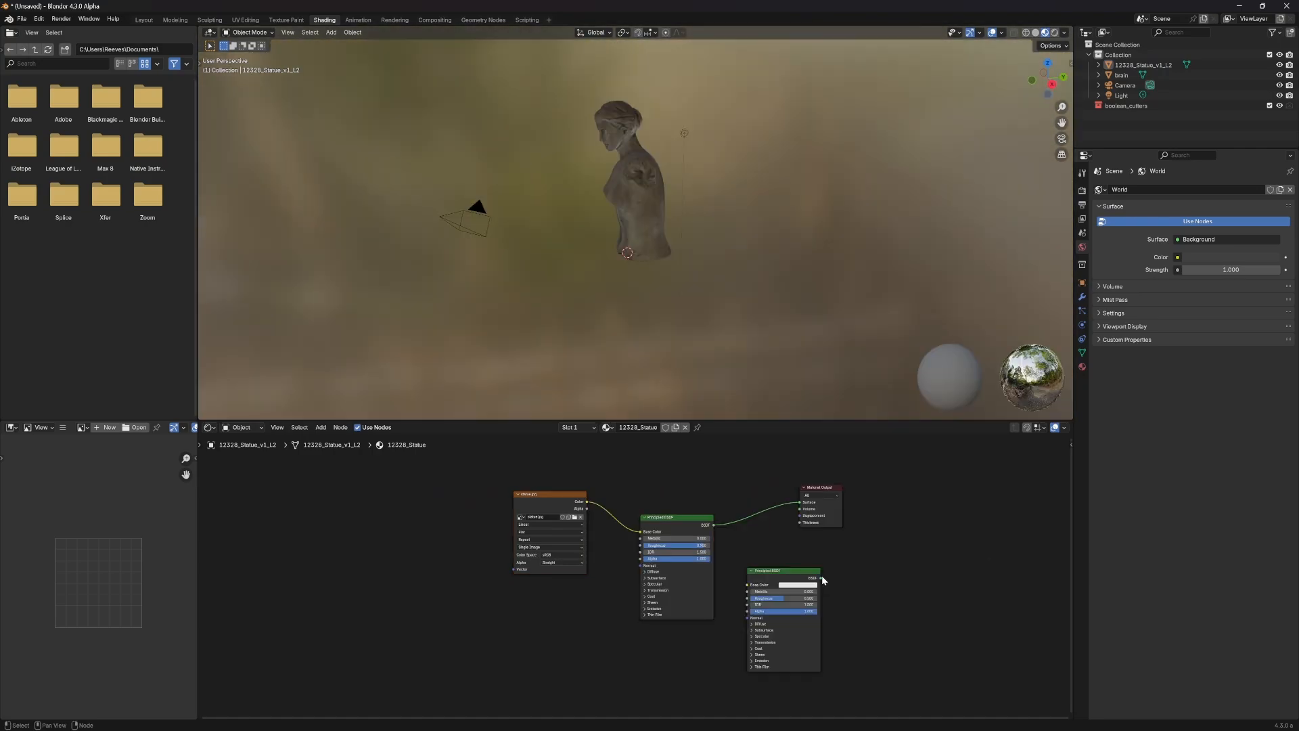
mouse_move(821, 578)
mouse_down()
mouse_move(800, 502)
mouse_move(797, 579)
mouse_up()
Step: Delete the statue's image texture and old Principled BSDF nodes, and connect the new shader to the Surface input
drag(716, 479, 523, 579)
key(x)
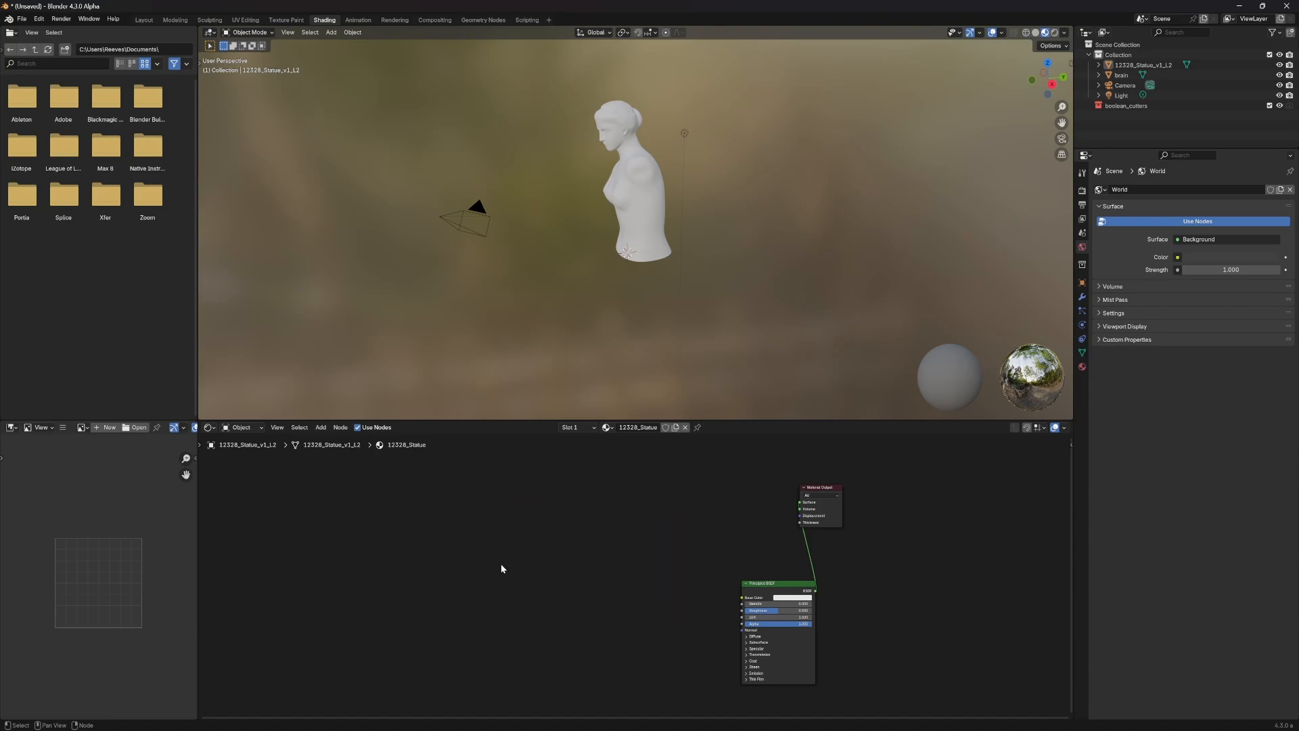
drag(786, 579, 677, 560)
click(637, 220)
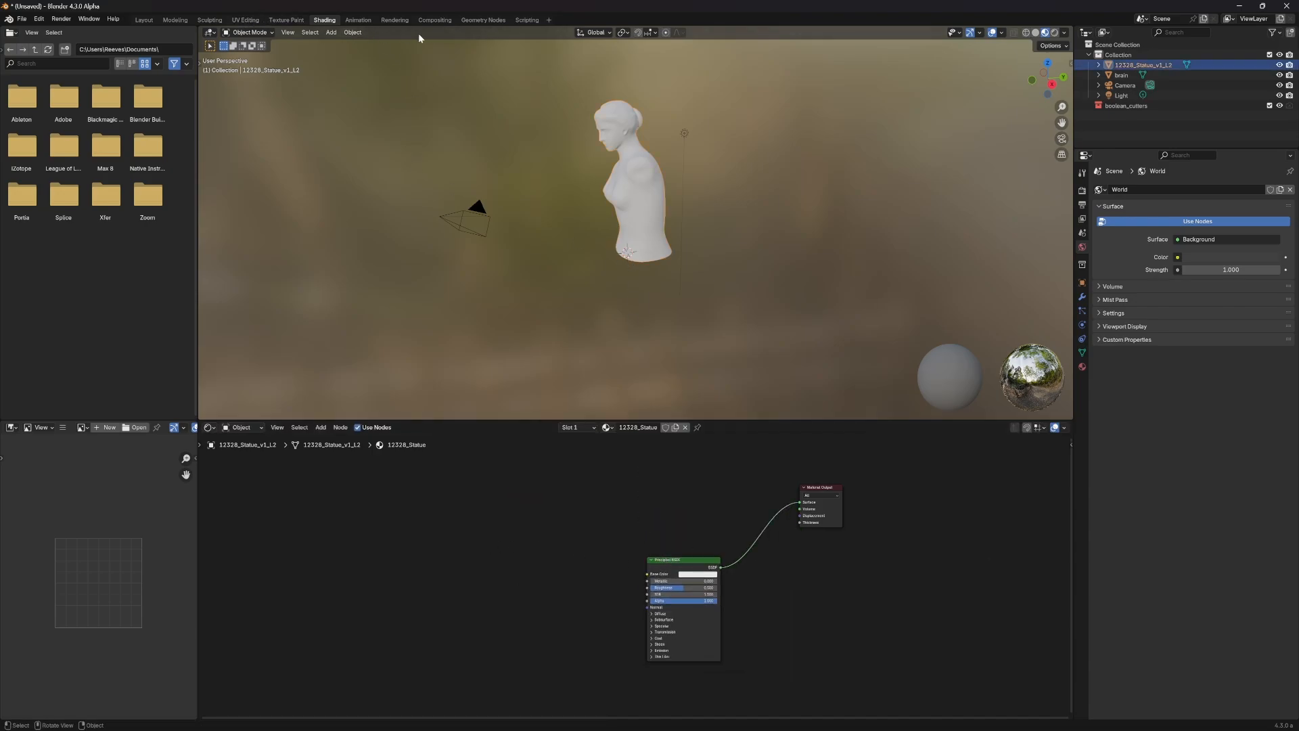
Step: Delete every node of the brain's material except the Material Output
click(144, 20)
middle_drag(492, 350, 502, 328)
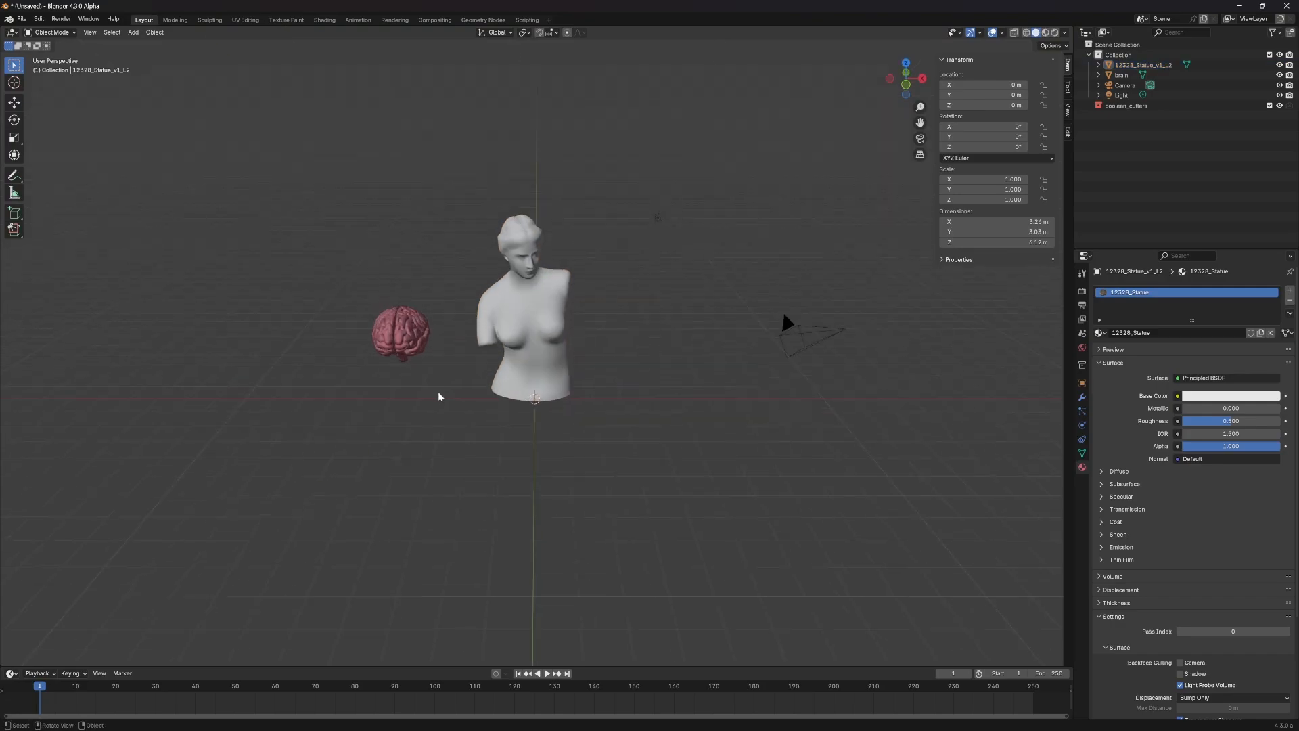
click(382, 340)
middle_drag(382, 340, 706, 426)
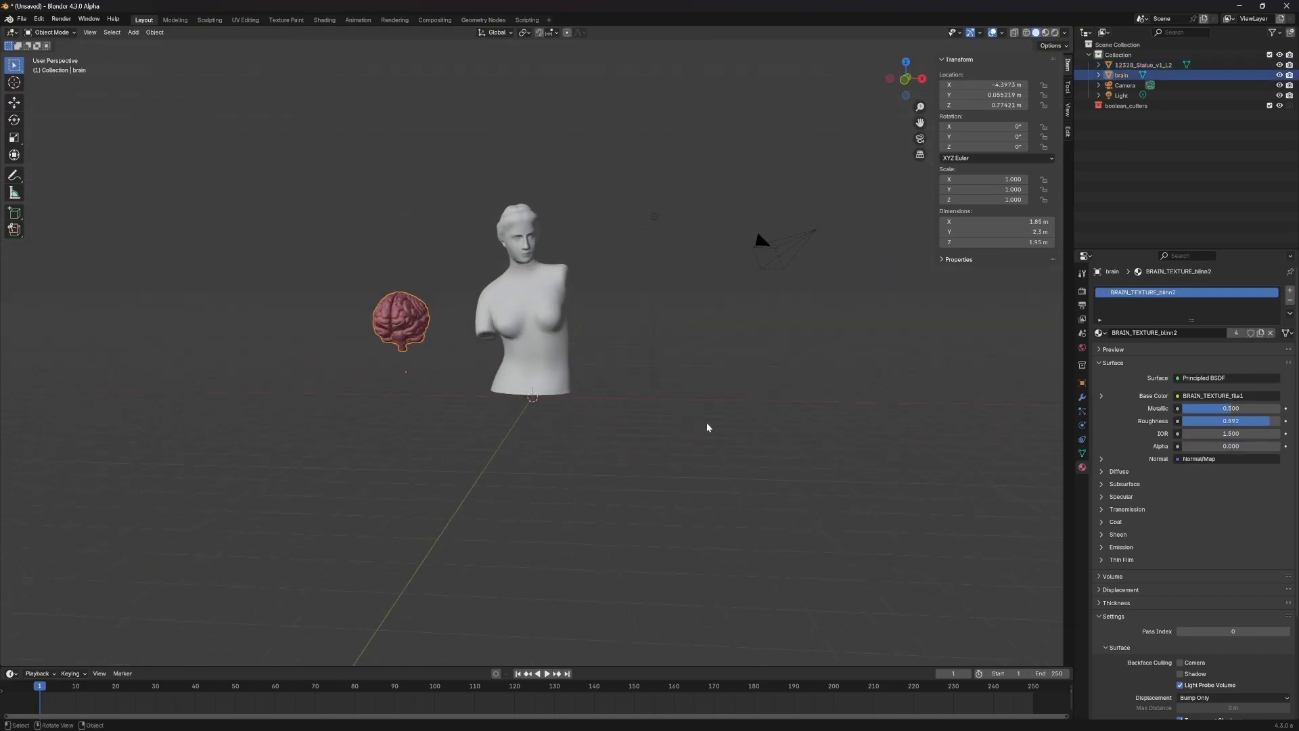
click(1082, 397)
click(1082, 347)
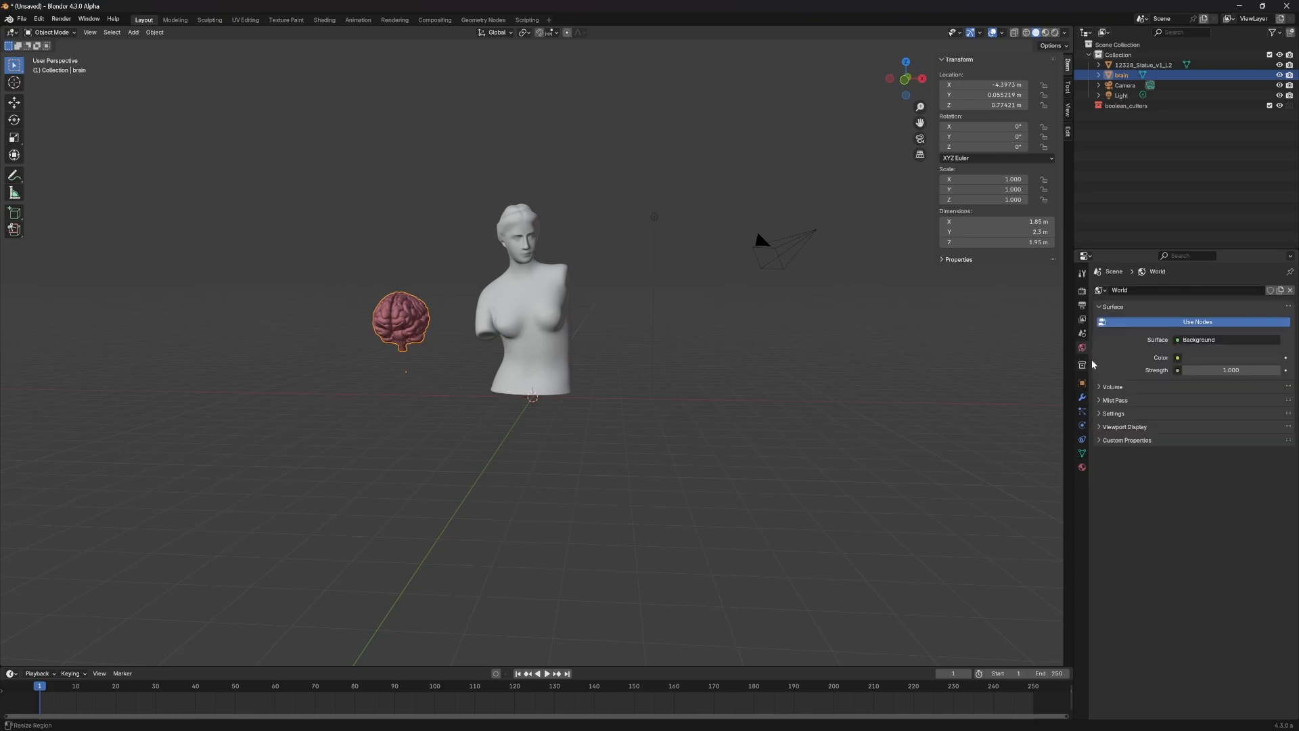
click(1082, 466)
click(324, 20)
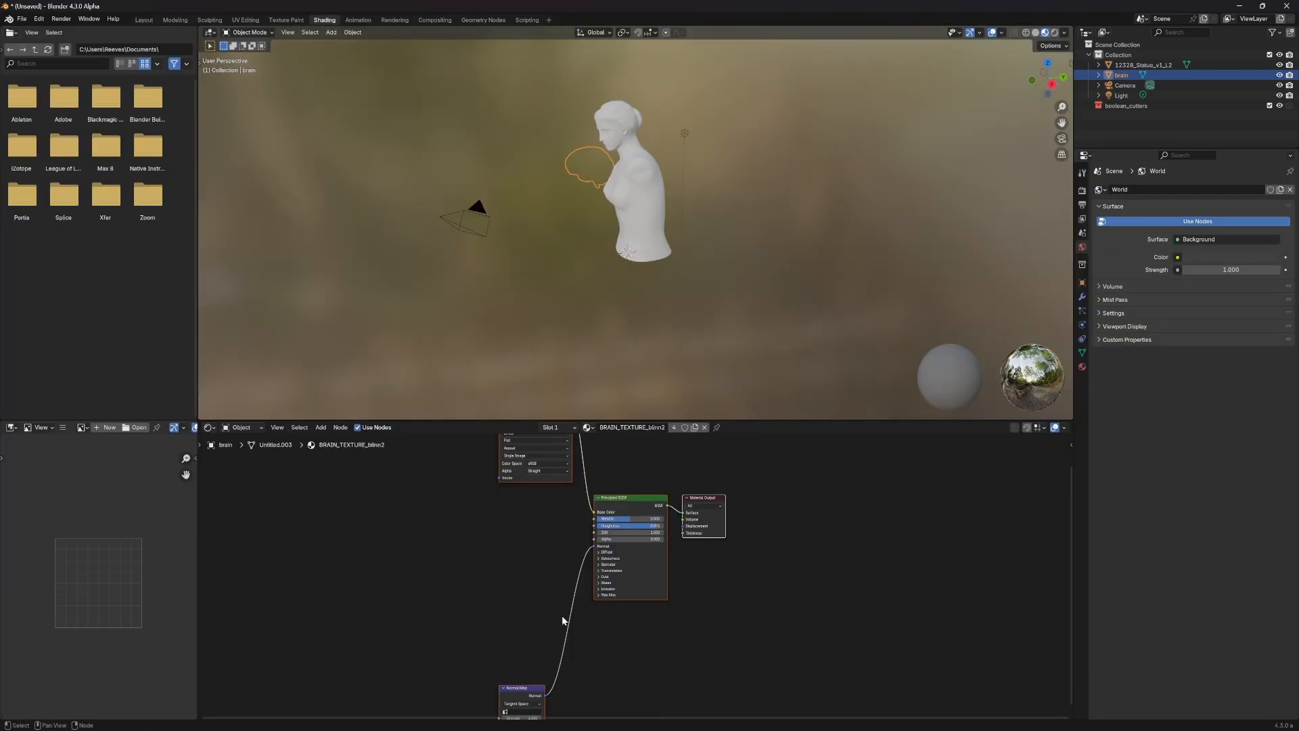
drag(683, 541, 773, 543)
drag(653, 463, 513, 668)
key(Delete)
Step: Add a Principled BSDF node to the brain's material and connect it to the Material Output's Surface input
key(shift+a)
mouse_move(552, 629)
text(princ)
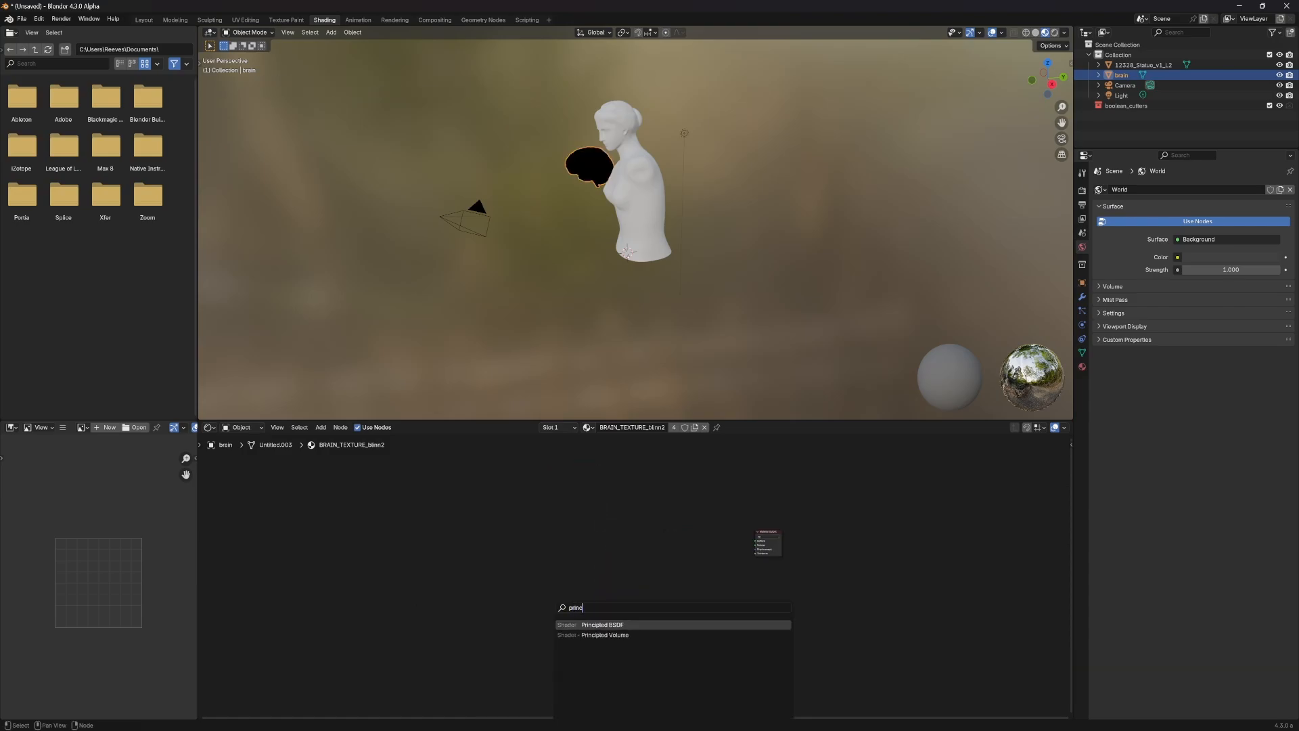
key(Return)
click(579, 541)
drag(625, 547, 615, 520)
Step: Set the base color of the brain's Principled BSDF to a pinkish red
scroll(635, 578, up, 8)
middle_drag(687, 566, 645, 635)
click(592, 538)
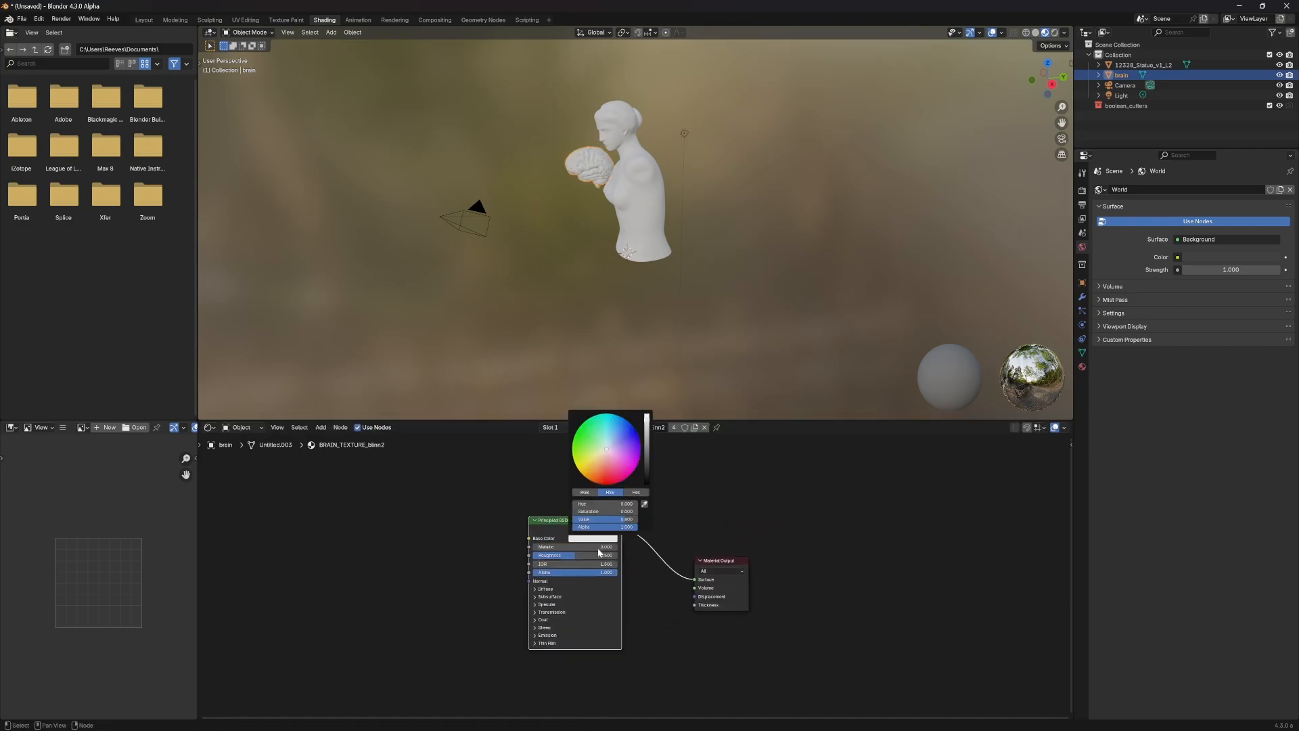
click(614, 468)
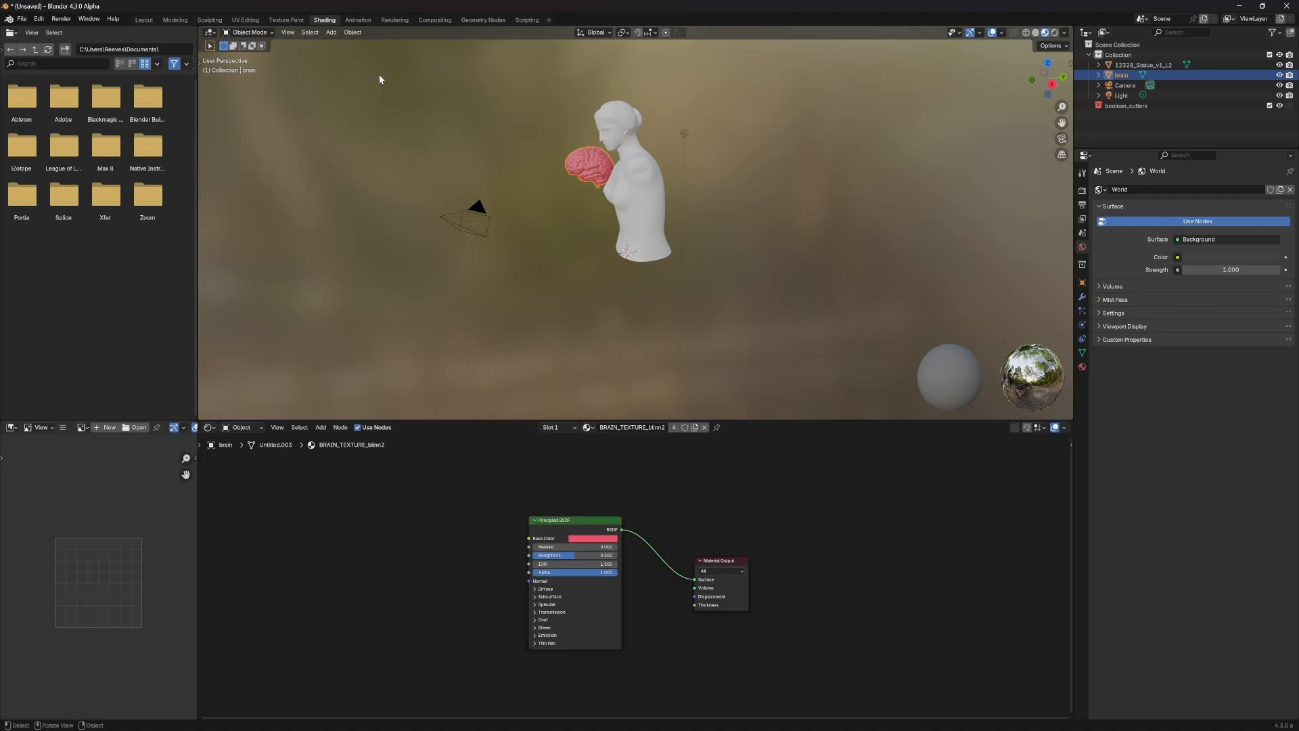
Step: Preview the bust and brain in Rendered shading in the Layout workspace, and return to Solid shading
click(143, 20)
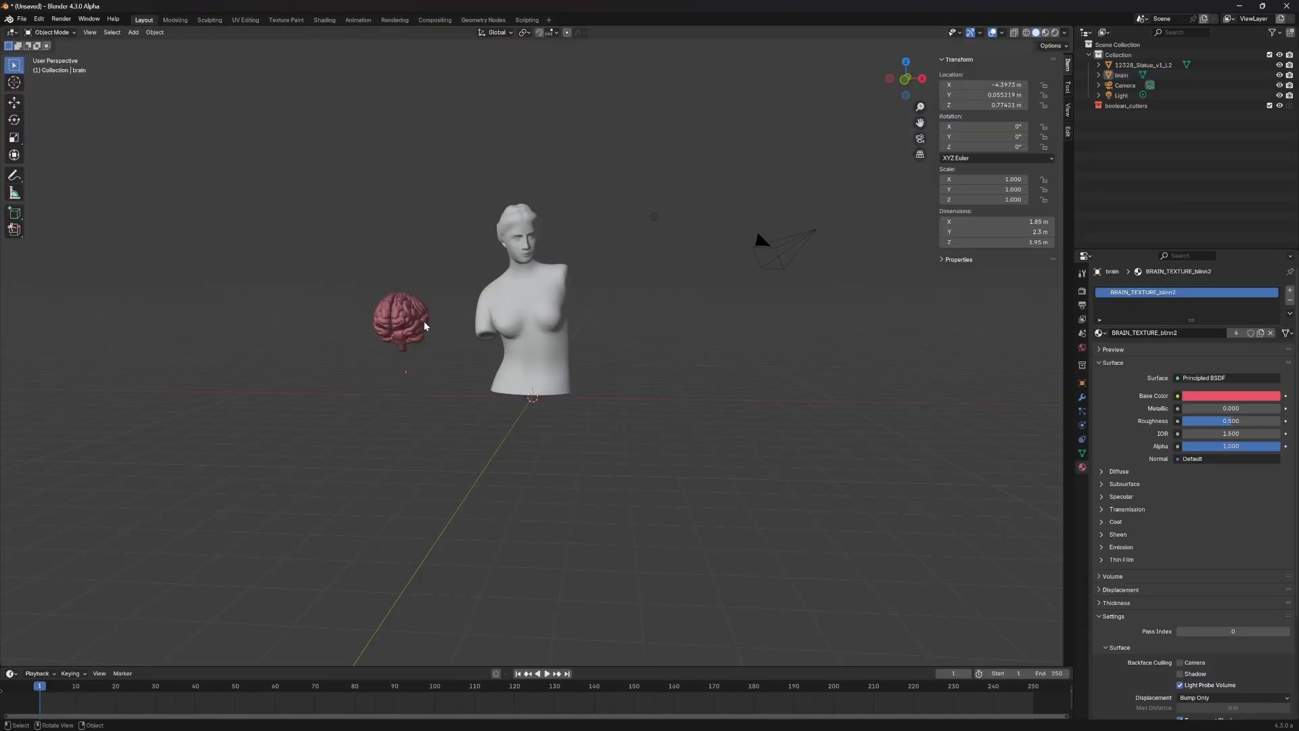
click(1054, 33)
click(1036, 33)
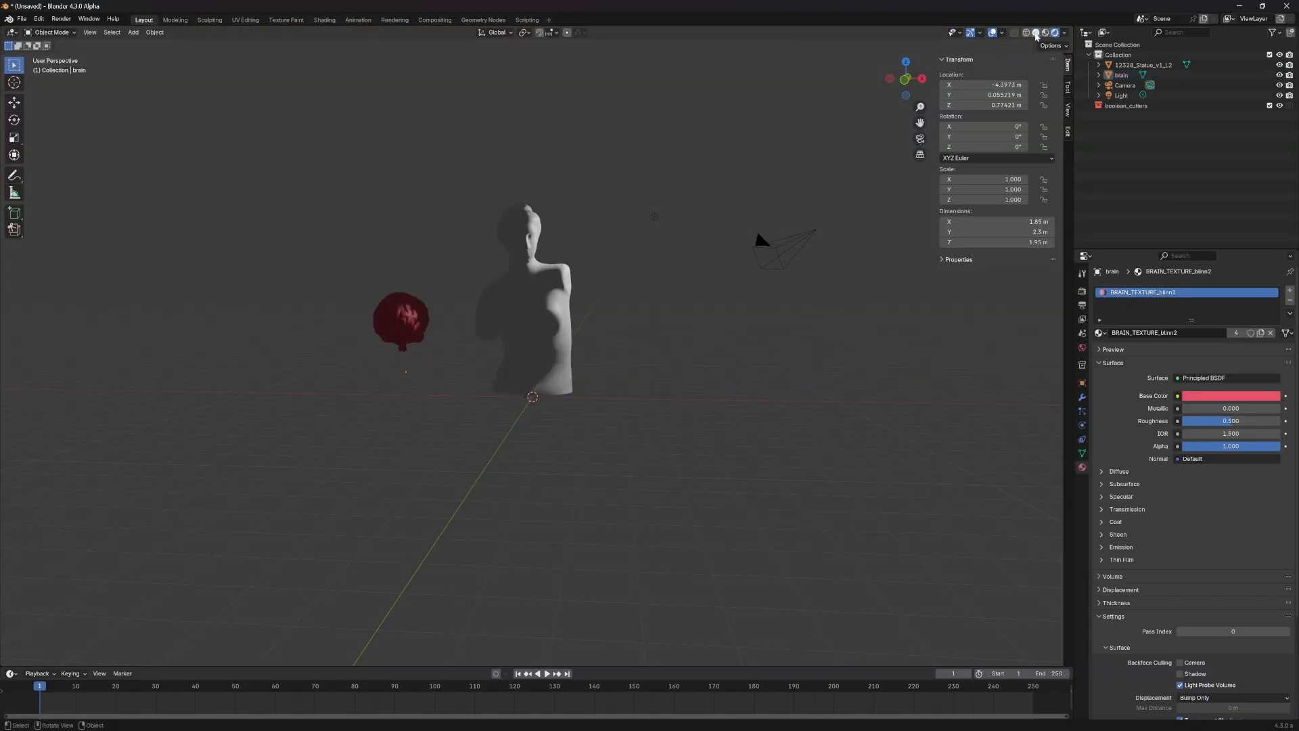
Step: Move the brain into the statue's head and scale it down to about 0.70
middle_drag(626, 317, 557, 362)
click(436, 282)
middle_drag(437, 282, 541, 257)
key(g)
click(570, 178)
middle_drag(572, 180, 476, 192)
key(s)
click(575, 267)
middle_drag(575, 267, 556, 265)
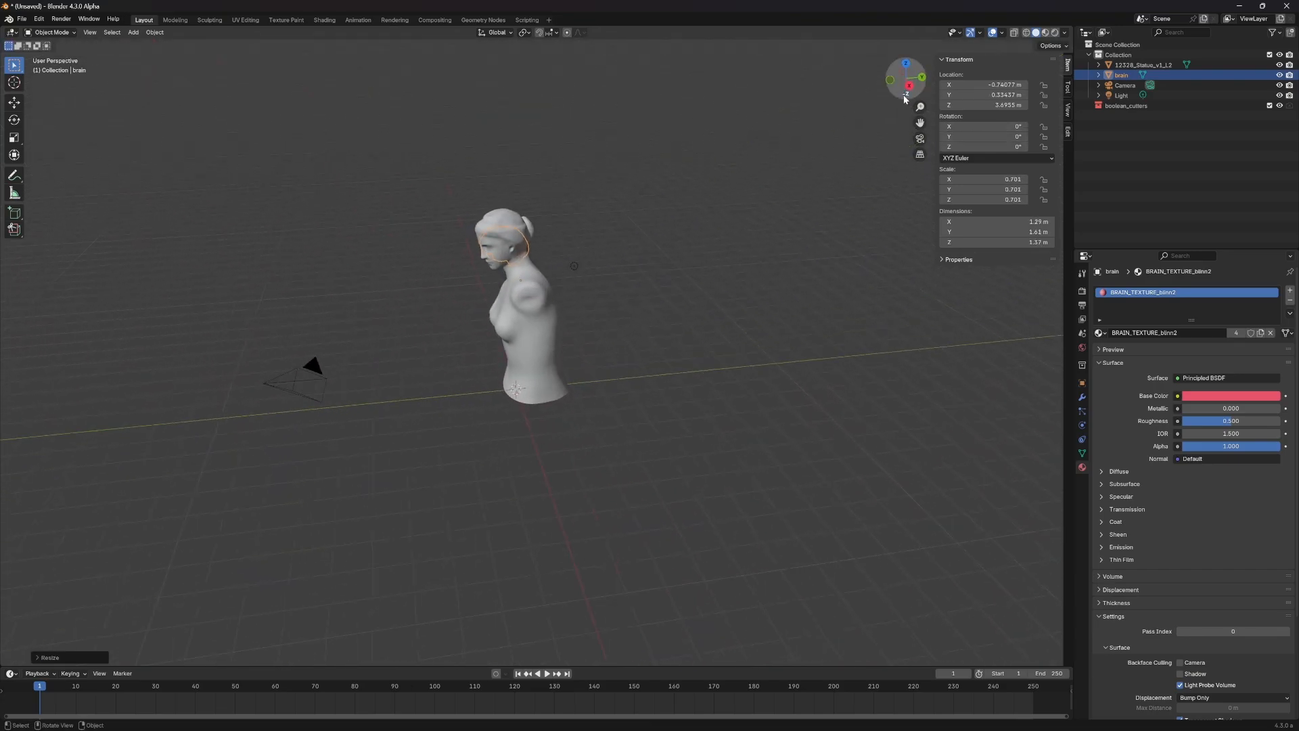
Step: Fit the brain inside the head at about 0.645 scale, tilted about -12° around Y, at about X -0.20, Y 0.25, Z 4.33 m
click(911, 85)
key(g)
click(532, 255)
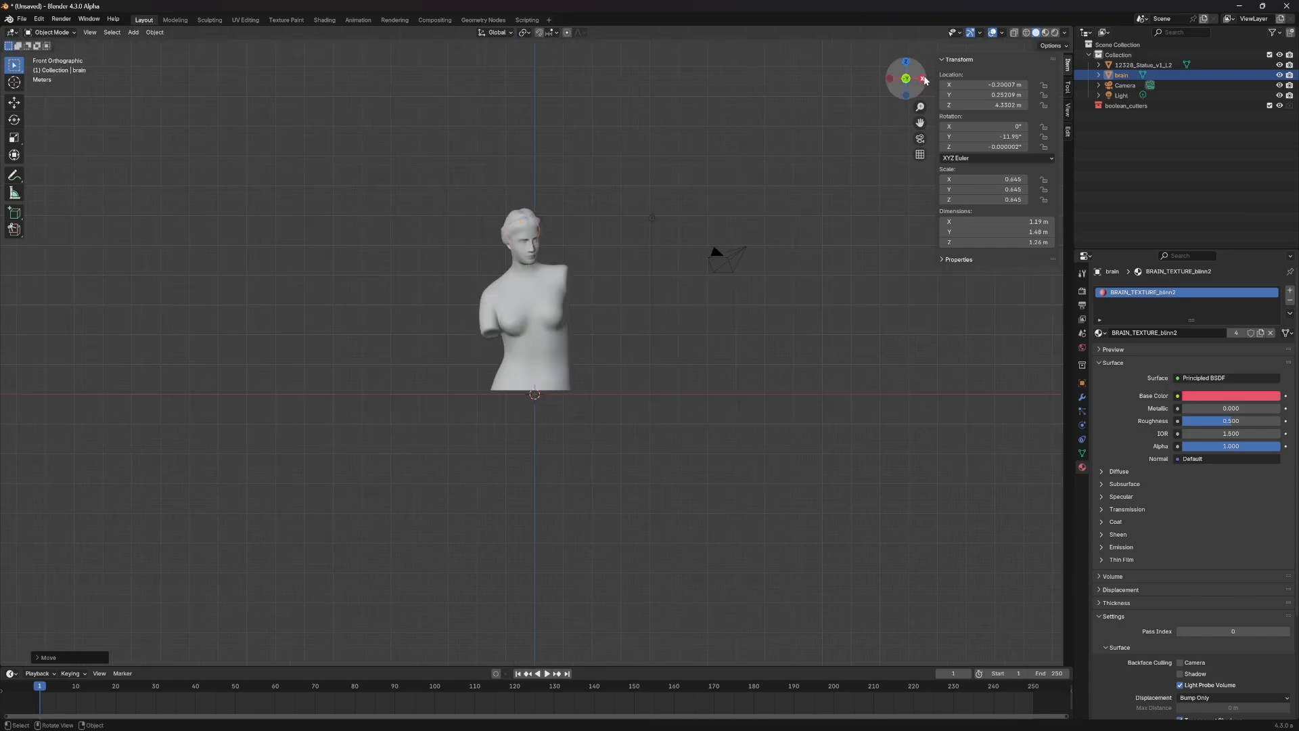
click(923, 79)
click(922, 79)
click(923, 79)
click(925, 80)
click(924, 80)
click(690, 199)
middle_drag(599, 248, 657, 289)
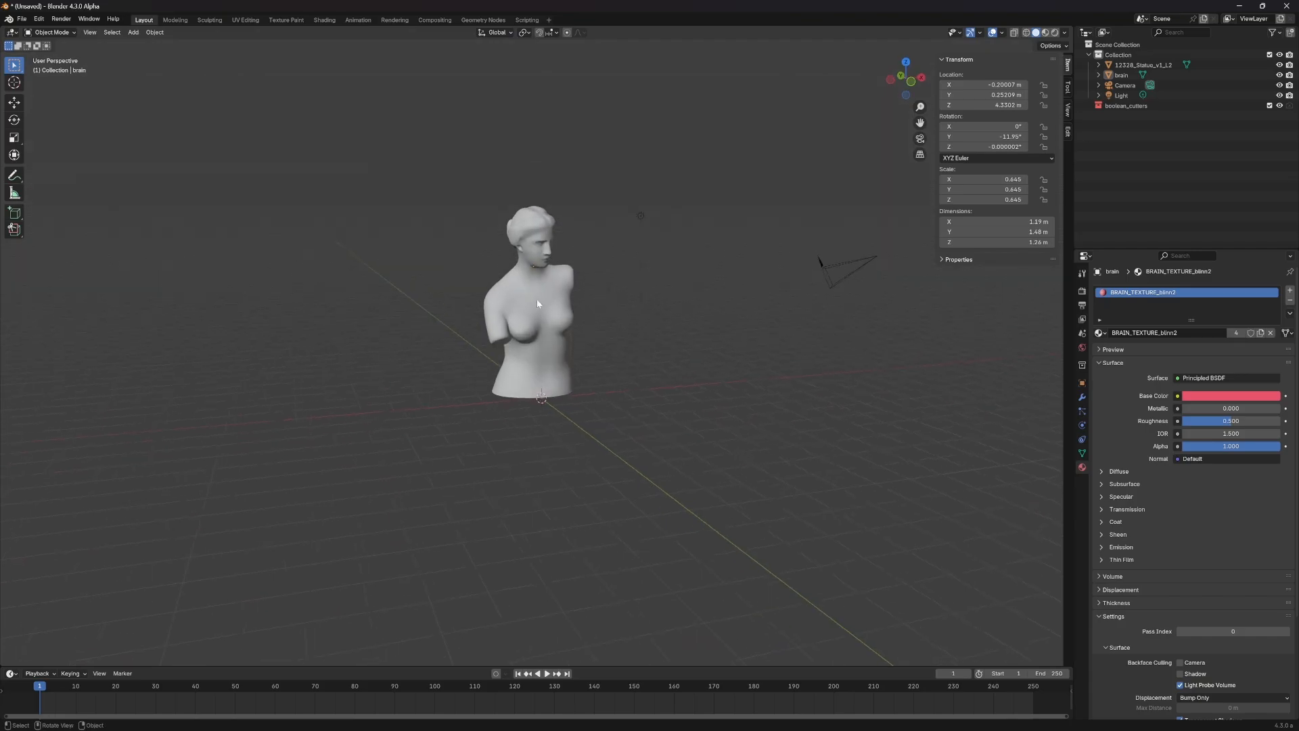
Step: Rename the bust object as statue
click(542, 293)
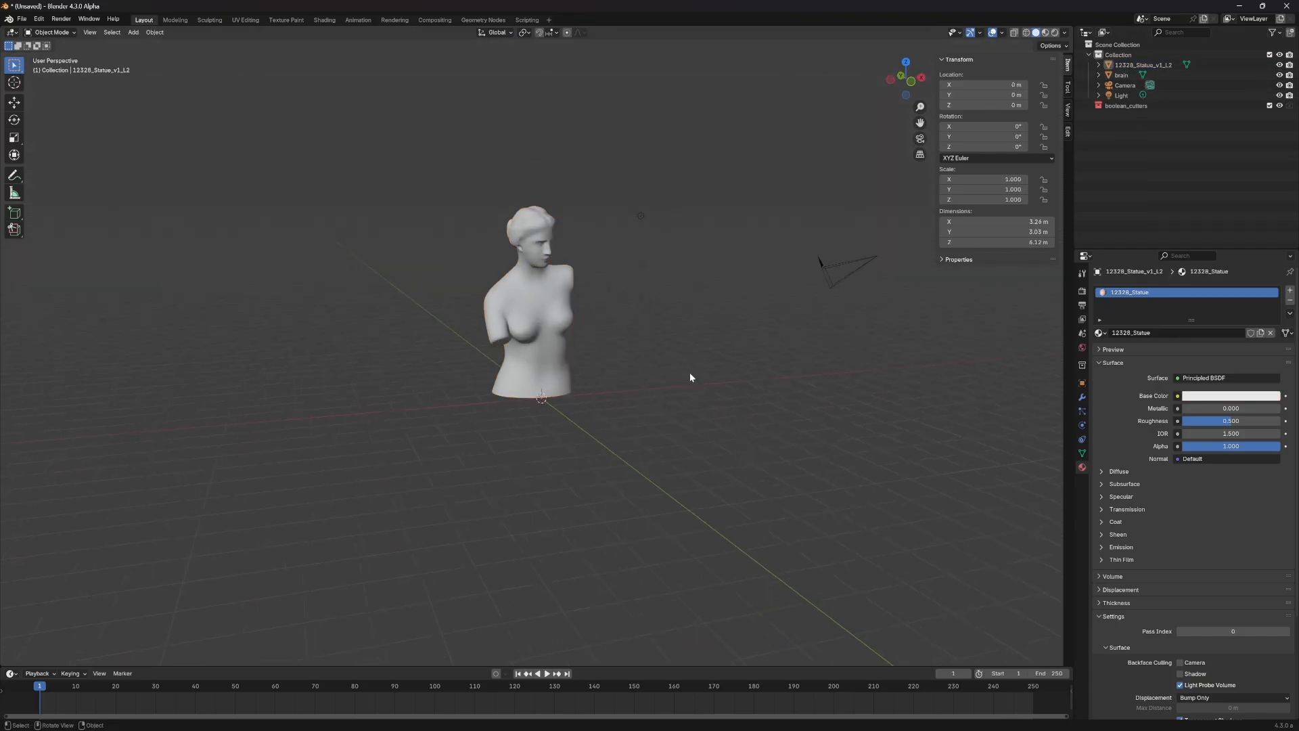
middle_drag(689, 366, 608, 389)
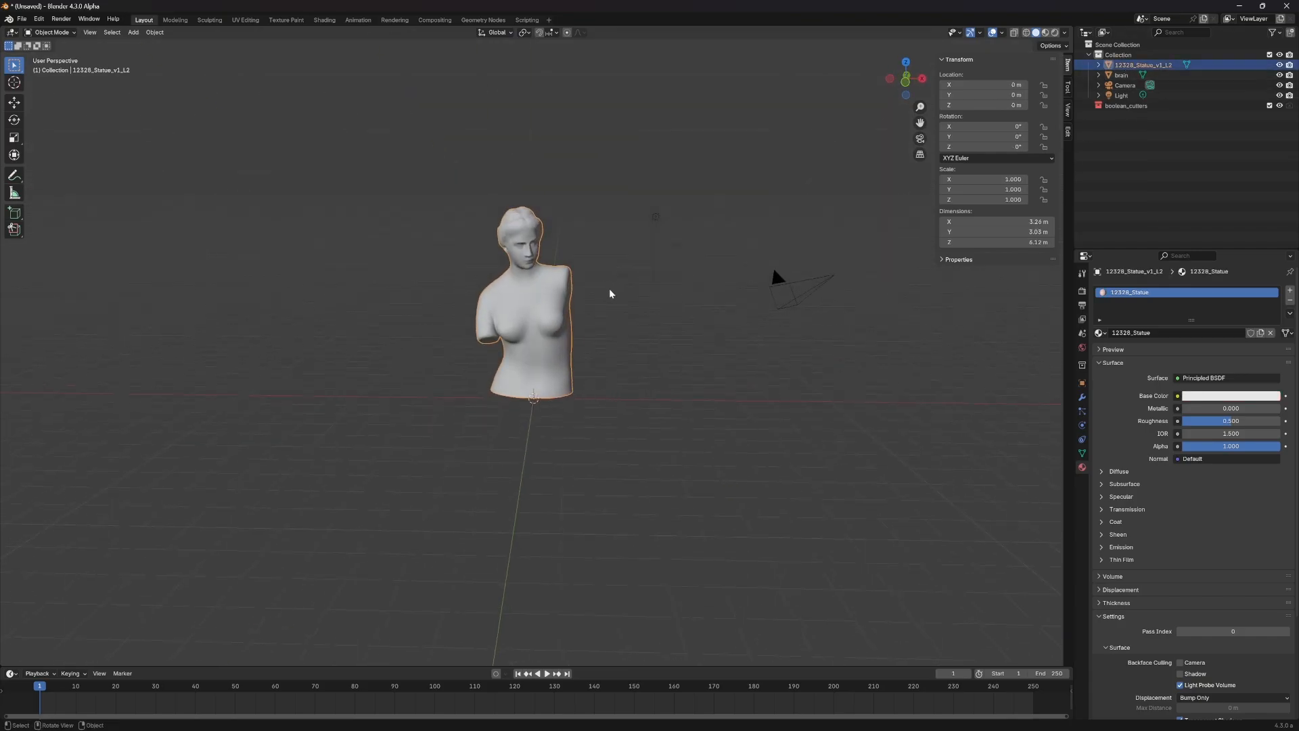
key(alt+a)
click(520, 357)
key(F2)
text(st)
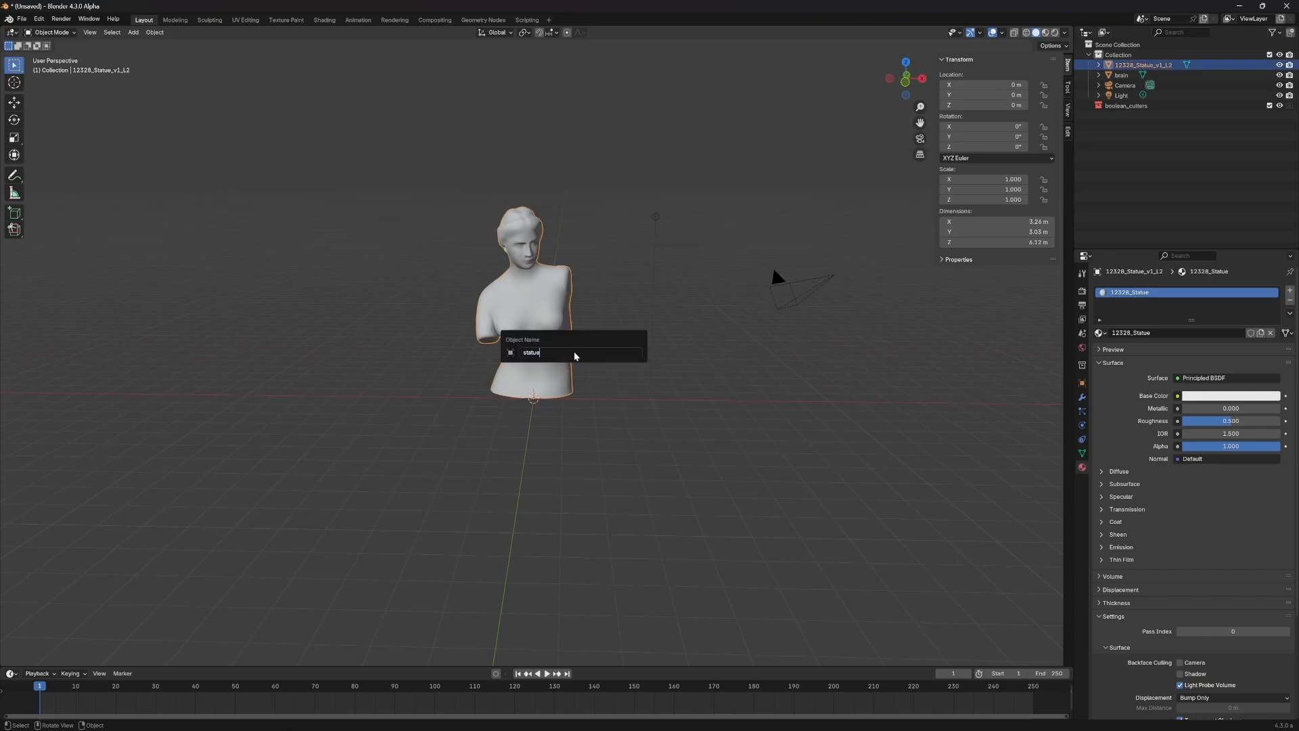
text(atue)
key(Return)
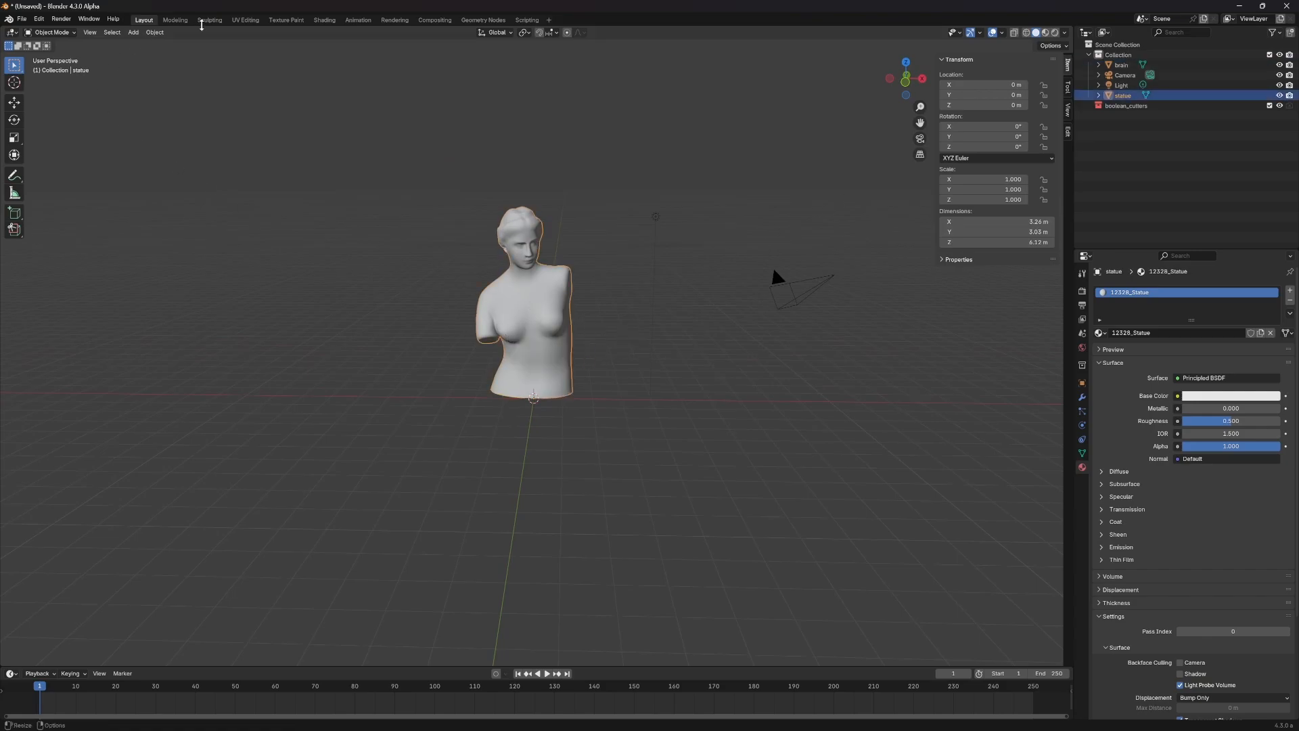
Step: Apply Cell Fracture to the statue with Recursion set to 1 and the recursive shatter mode set to Big
click(151, 33)
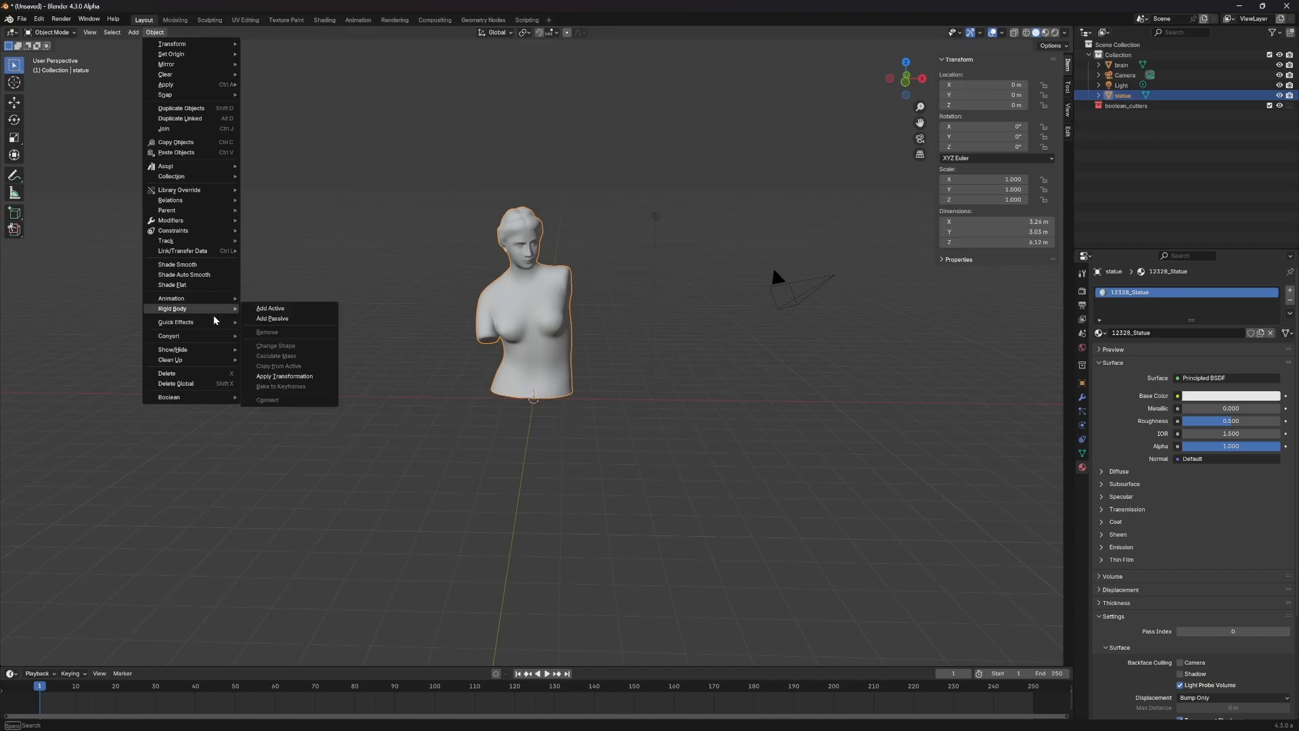
mouse_move(213, 324)
click(284, 368)
drag(292, 360, 853, 291)
click(299, 386)
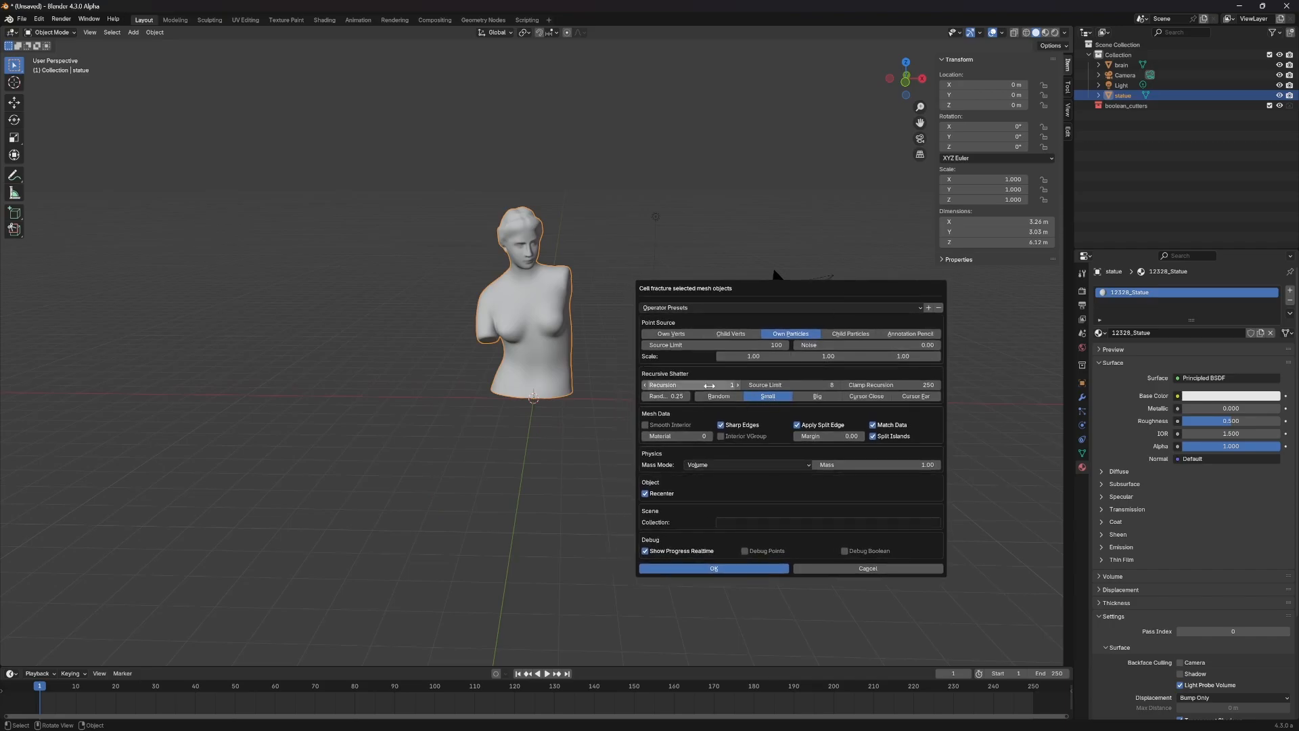
click(821, 397)
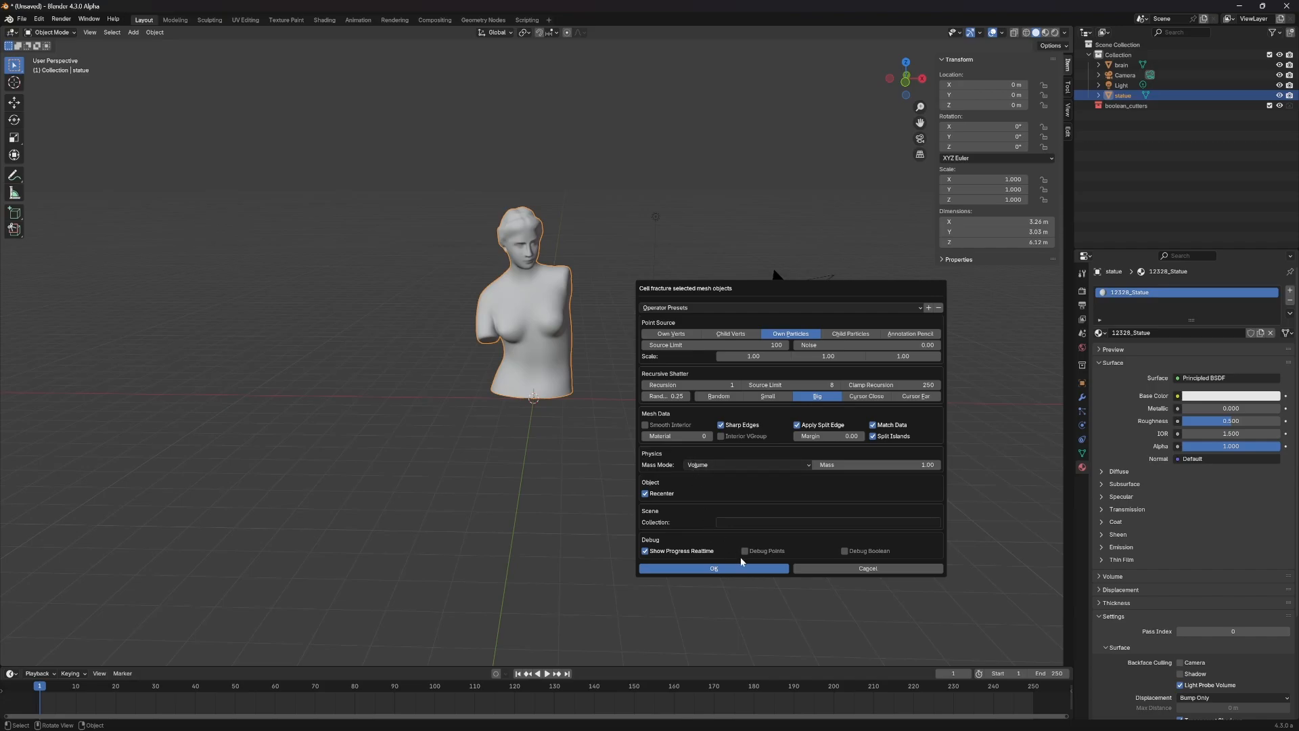
click(730, 569)
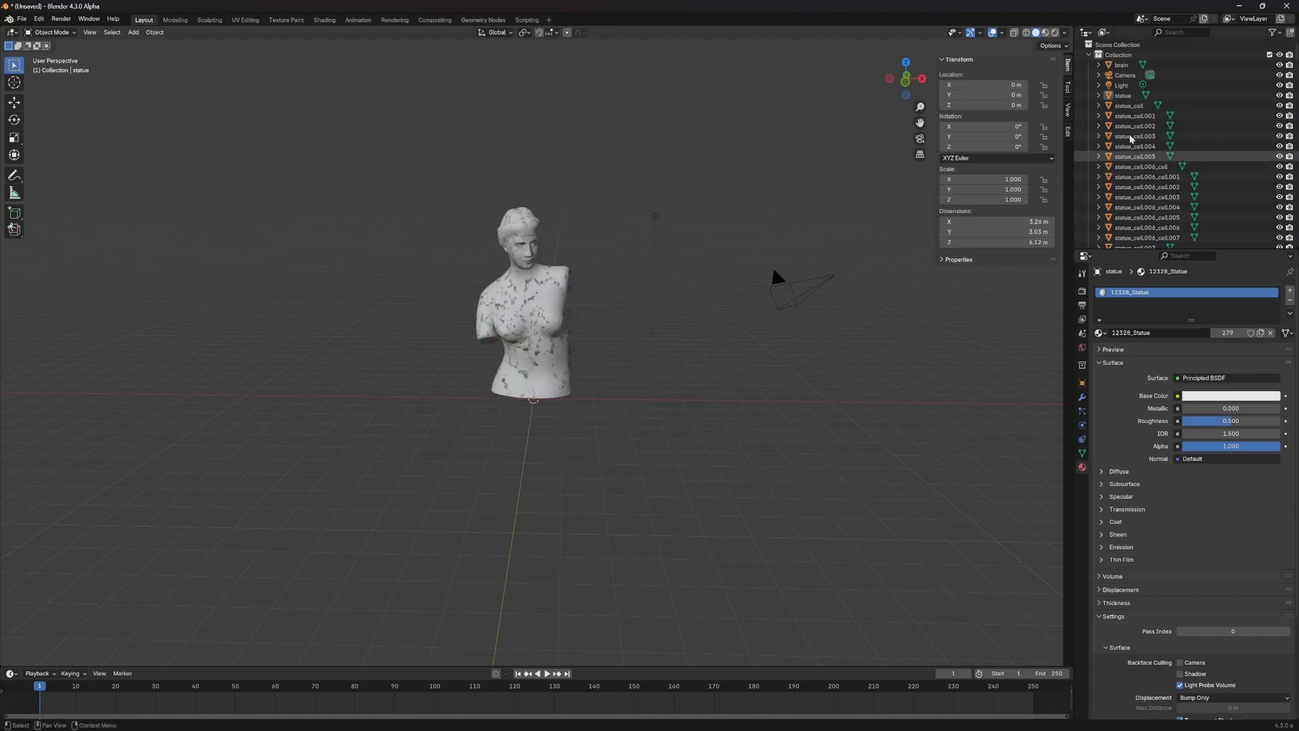
Step: Hide the original statue and move all of its fracture cells into a new collection named "statue collection"
click(1127, 95)
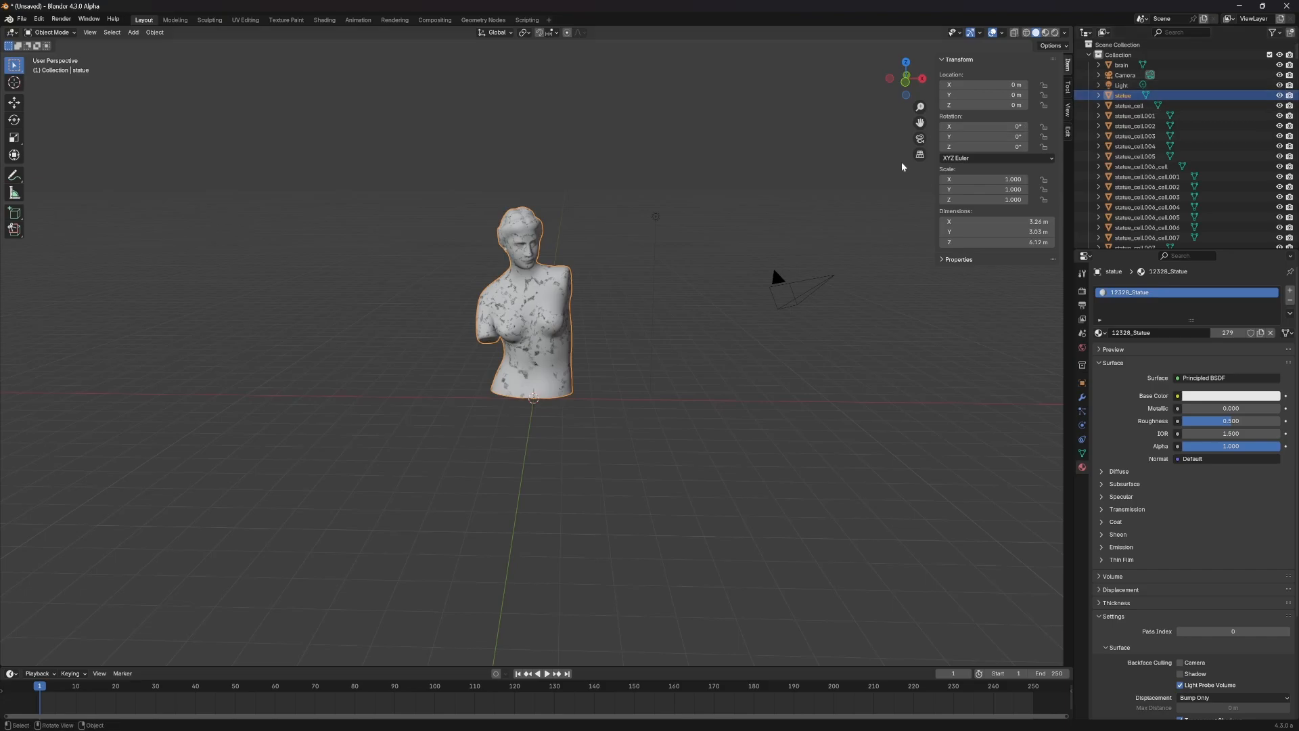
click(1279, 95)
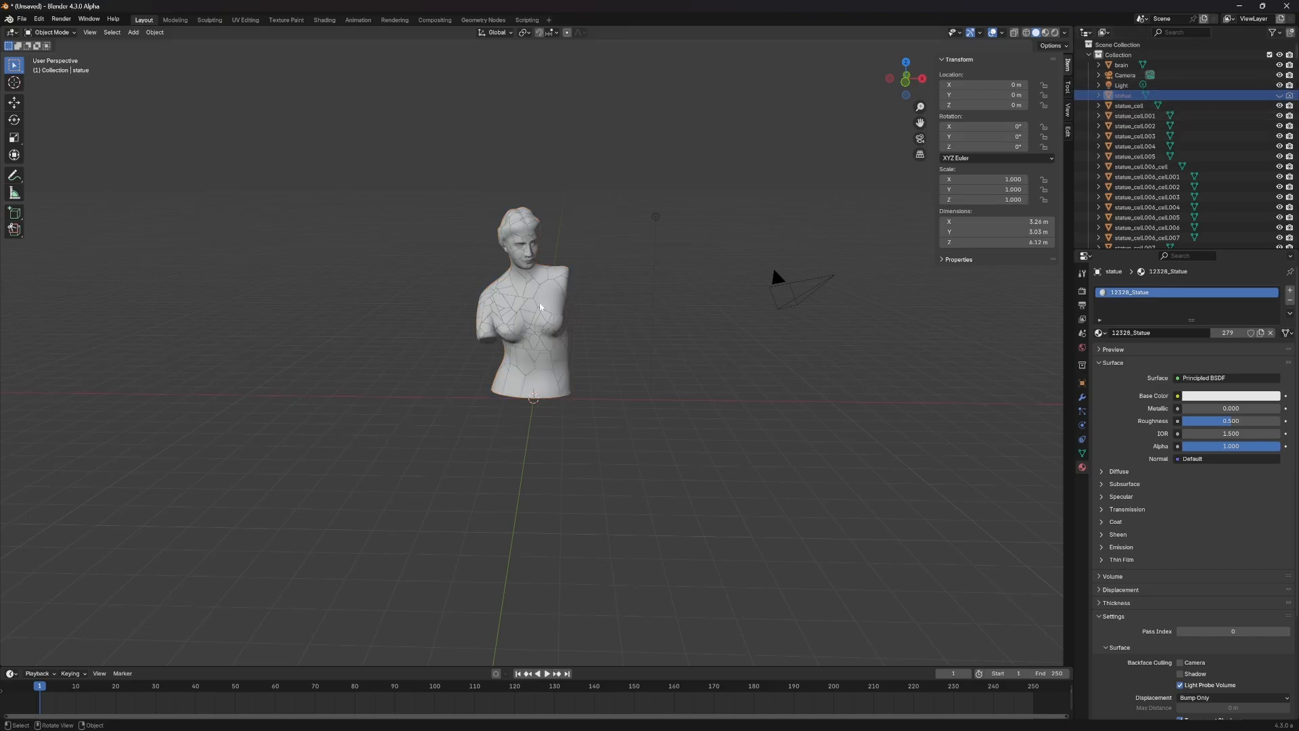
click(1143, 106)
scroll(1153, 152, down, 10)
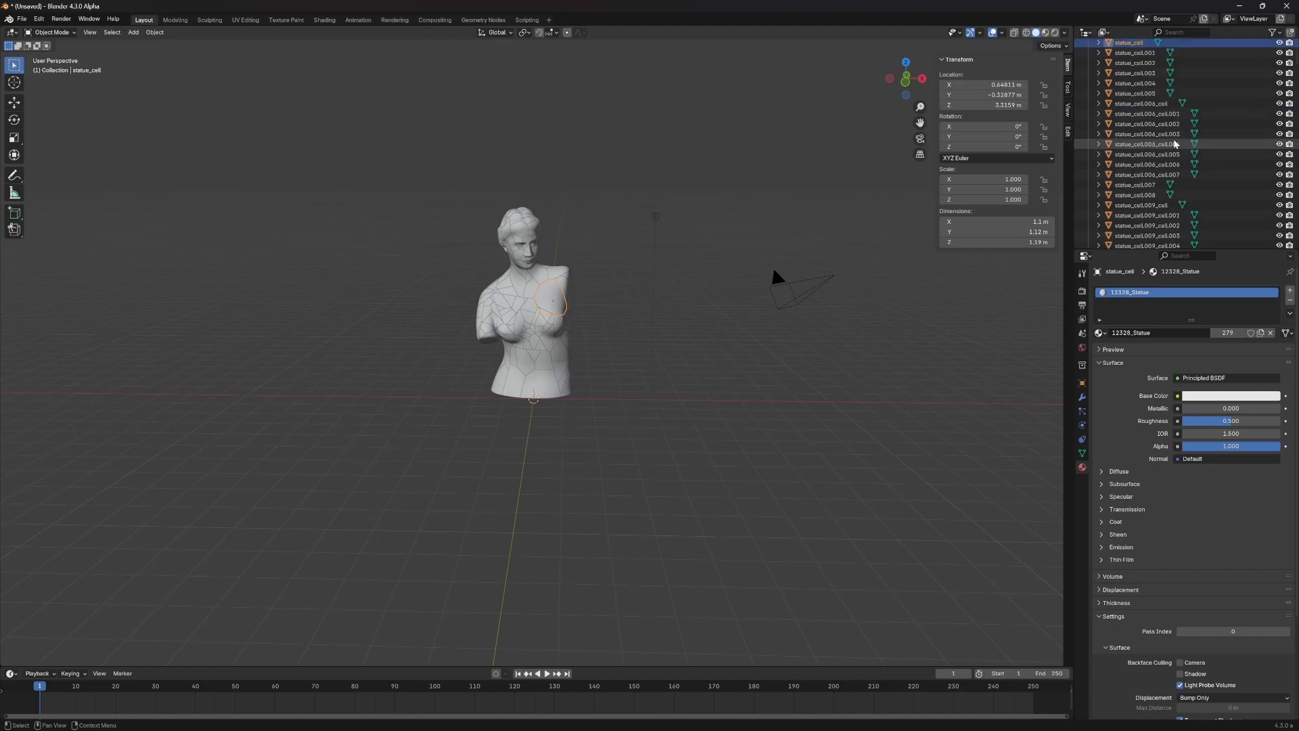
scroll(1161, 156, down, 15)
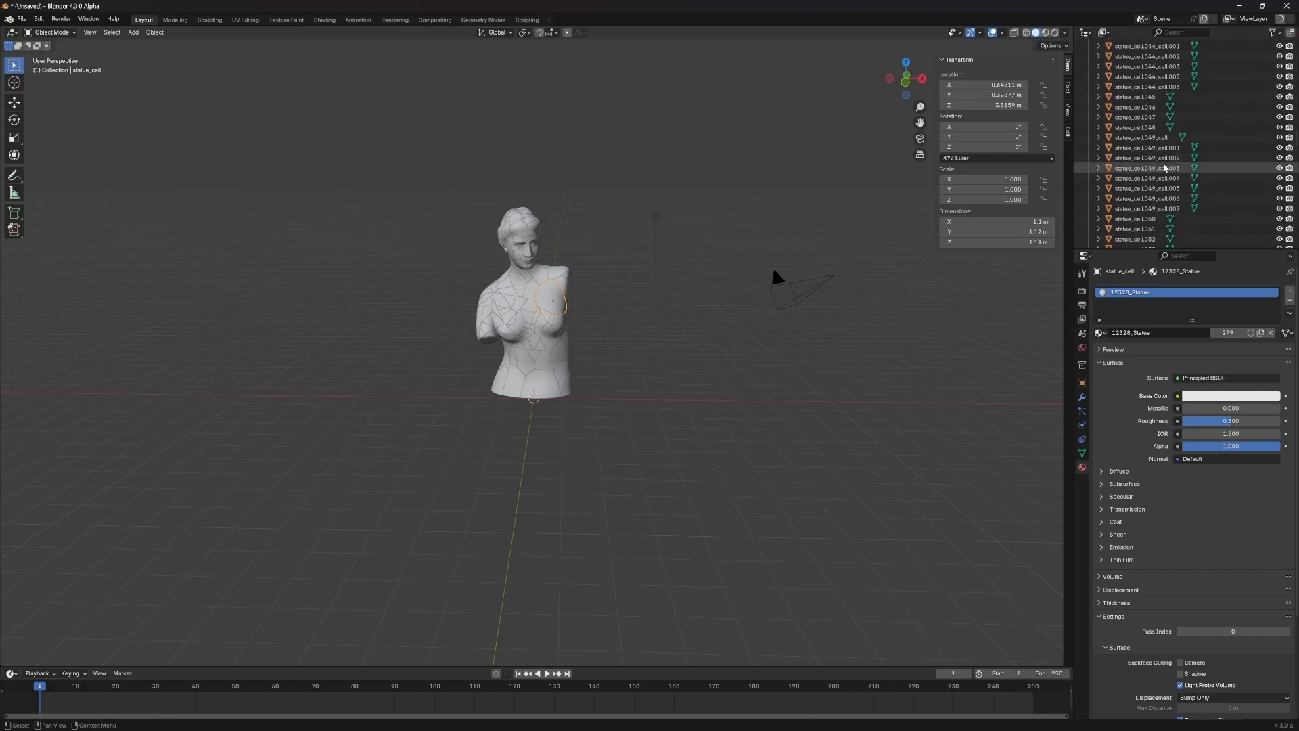
scroll(1160, 164, down, 4)
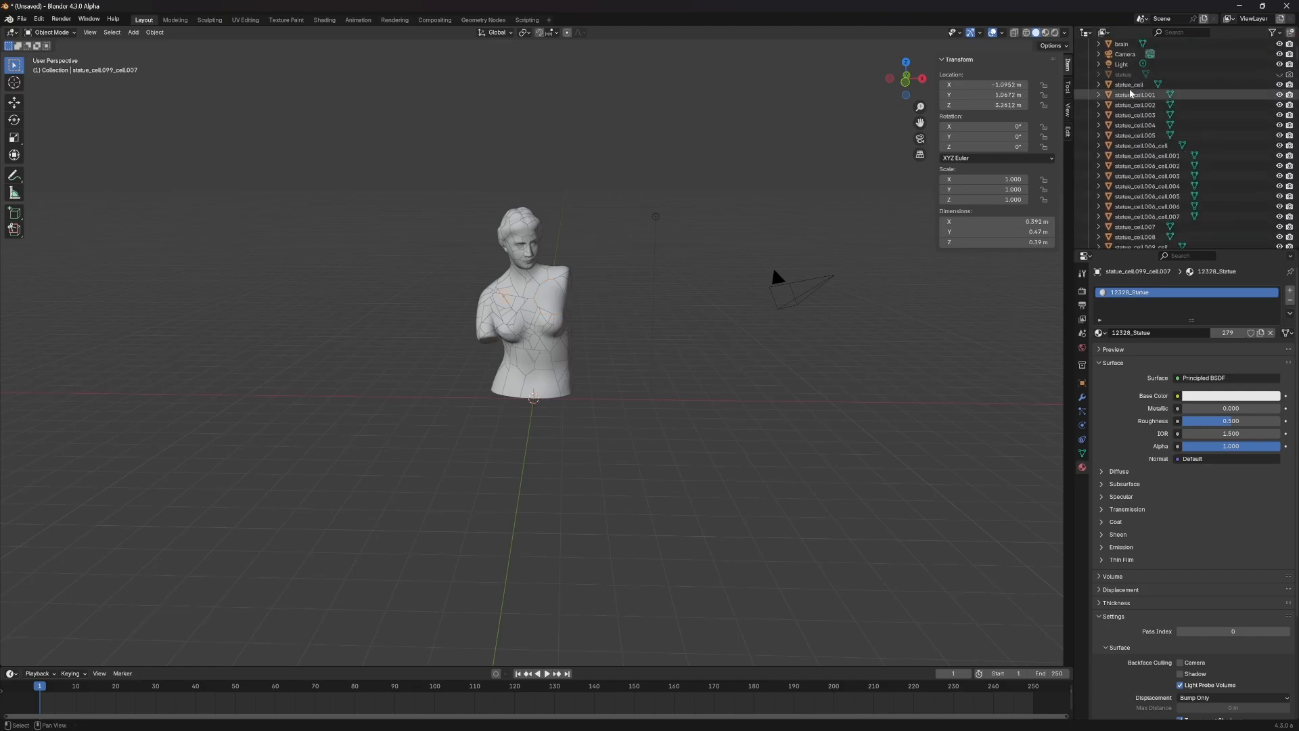
shift+click(1126, 86)
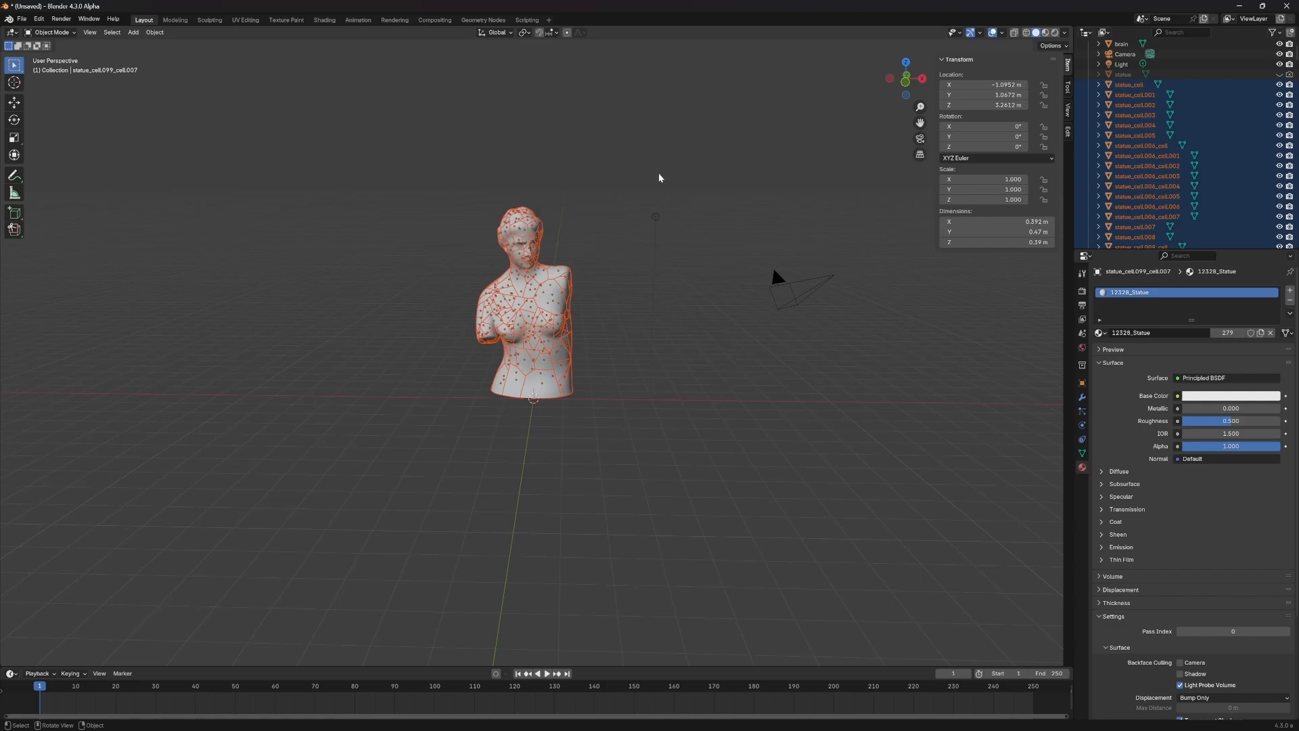
key(m)
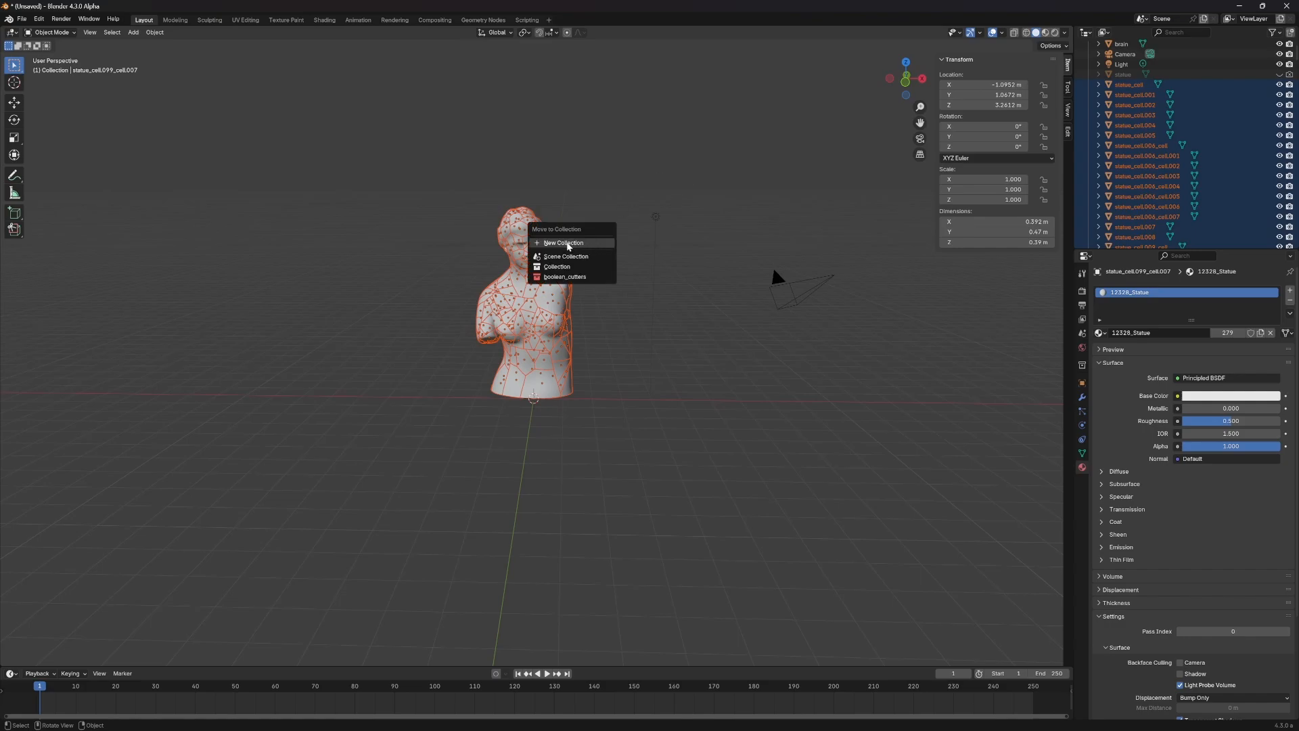
click(573, 245)
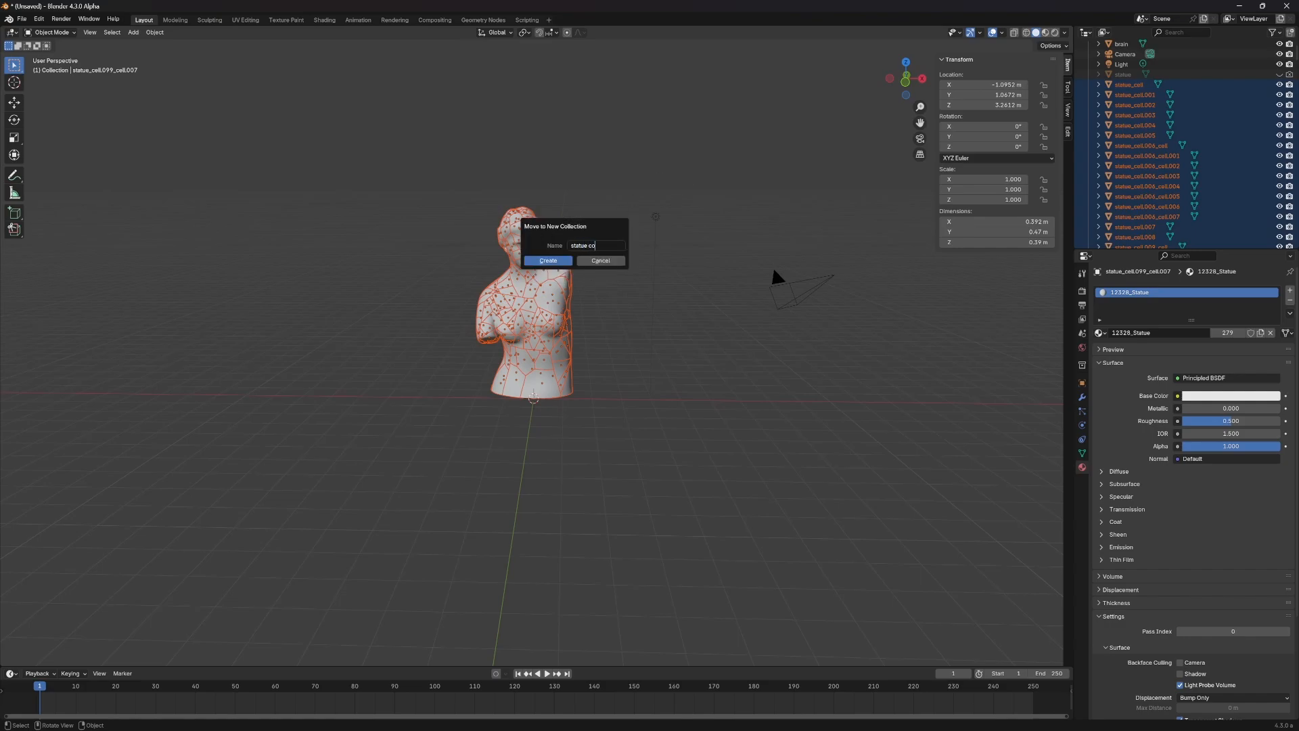
click(548, 261)
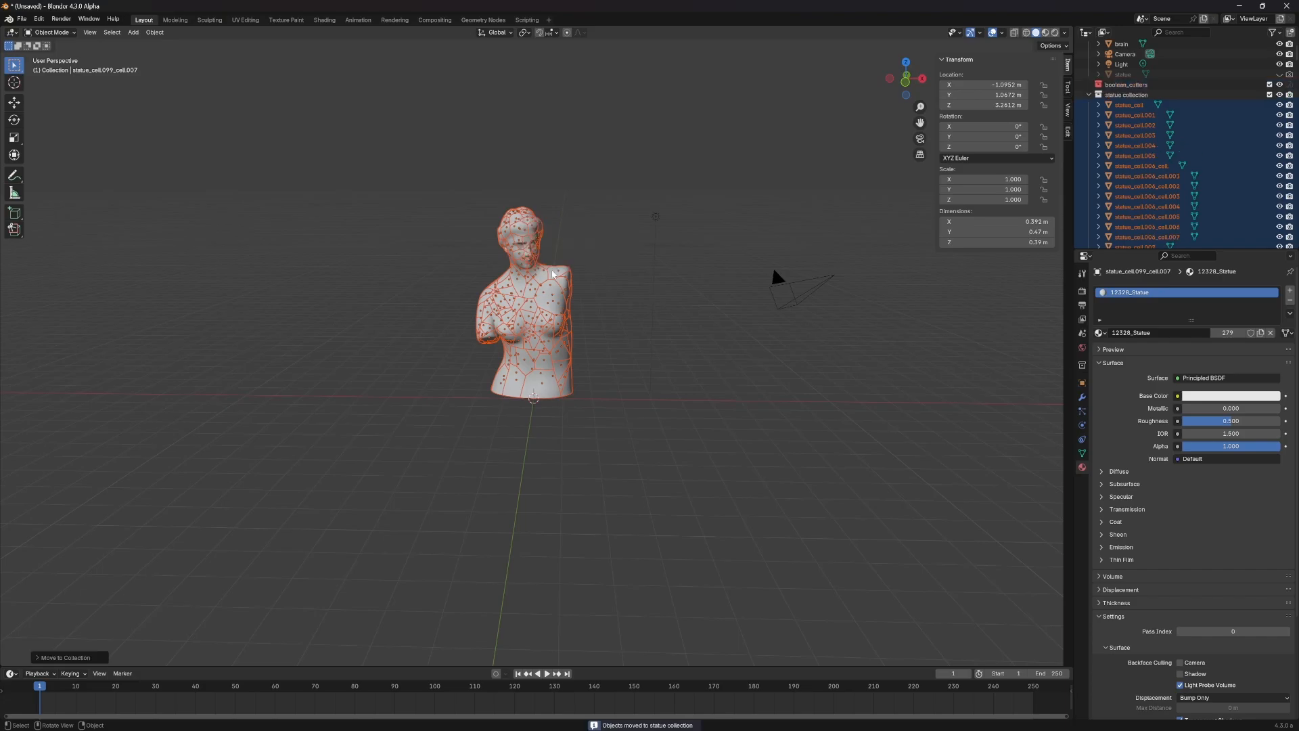
Step: Collapse the statue collection in the Outliner and delete the boolean_cutters collection
click(1088, 94)
click(1125, 106)
key(x)
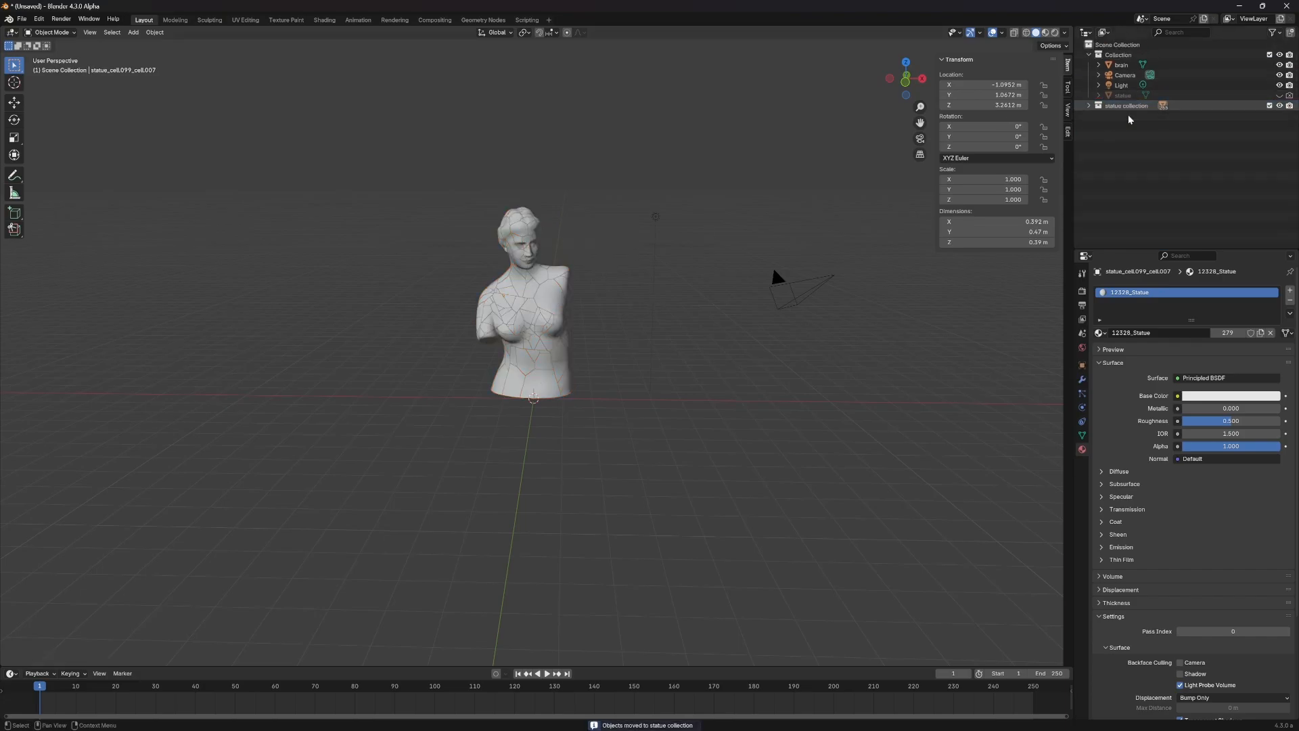
Step: Add a cube to the main Collection and rename it as geo node group
click(1120, 96)
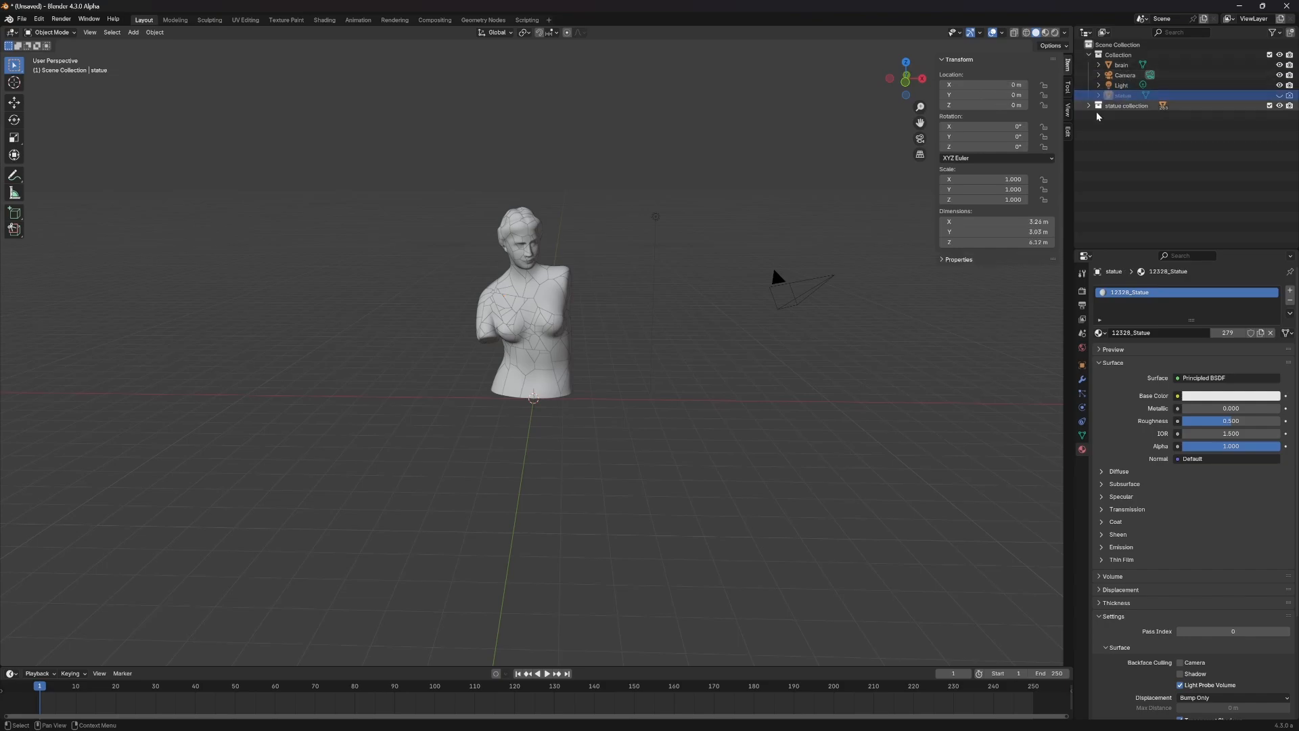
click(1120, 106)
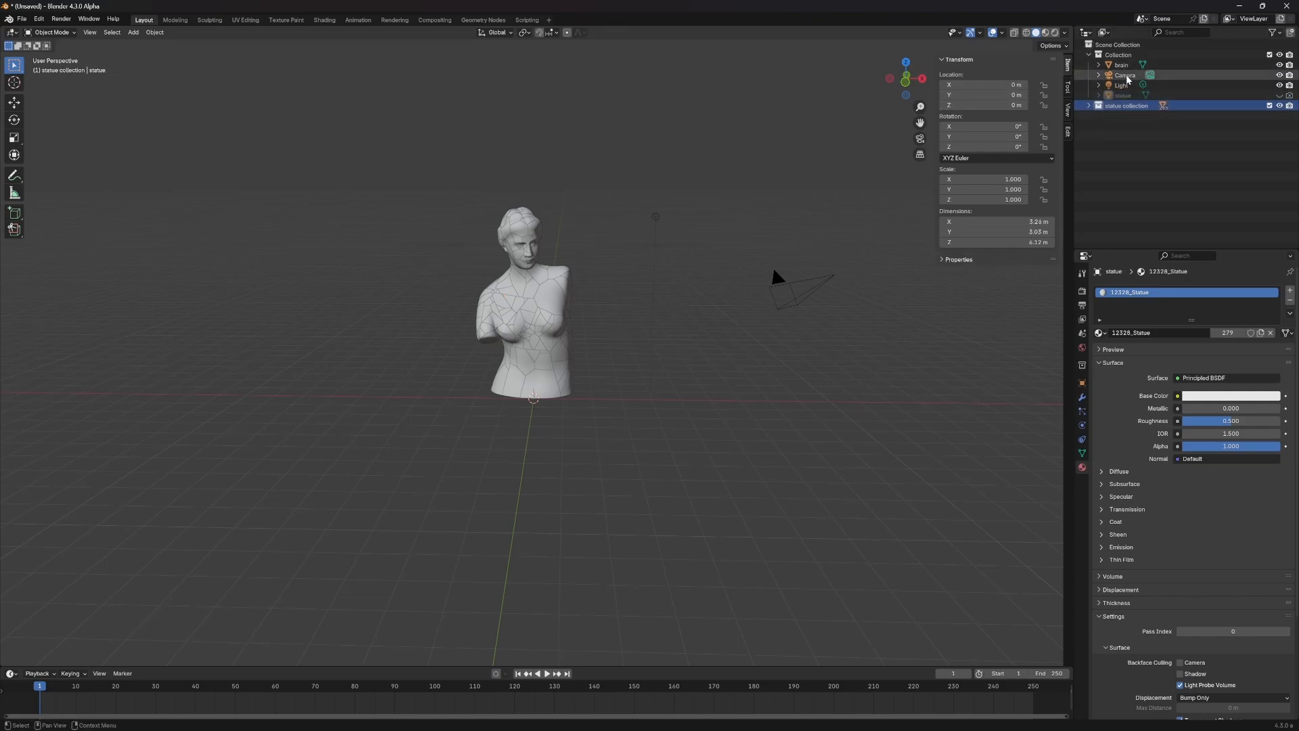
click(1118, 54)
key(shift+a)
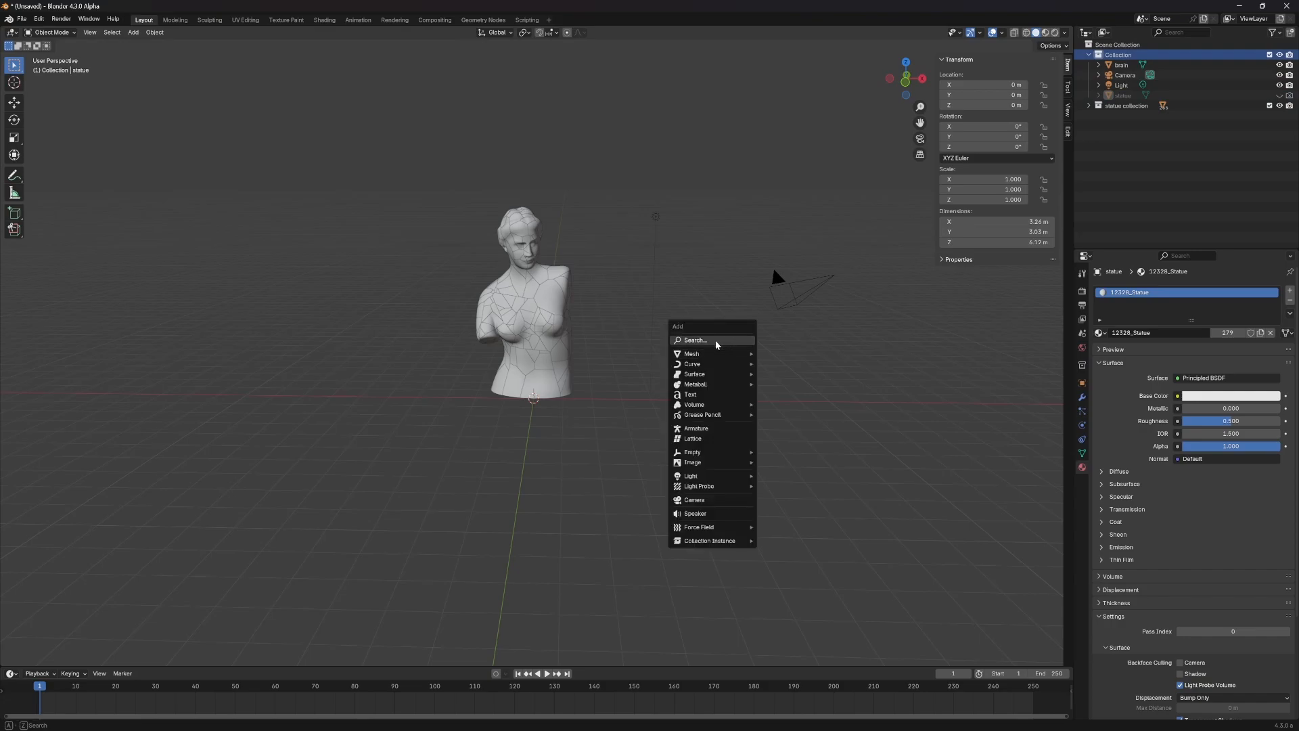
mouse_move(701, 354)
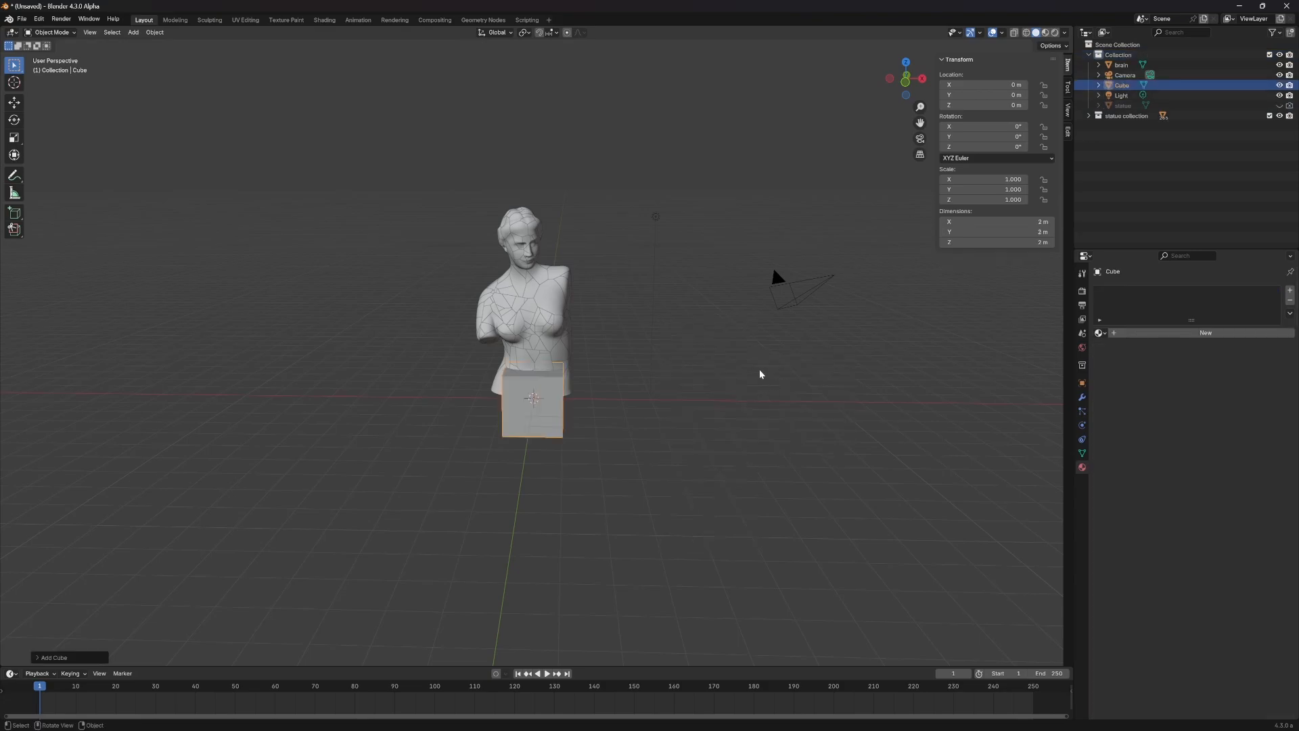
key(F2)
text(geo nod)
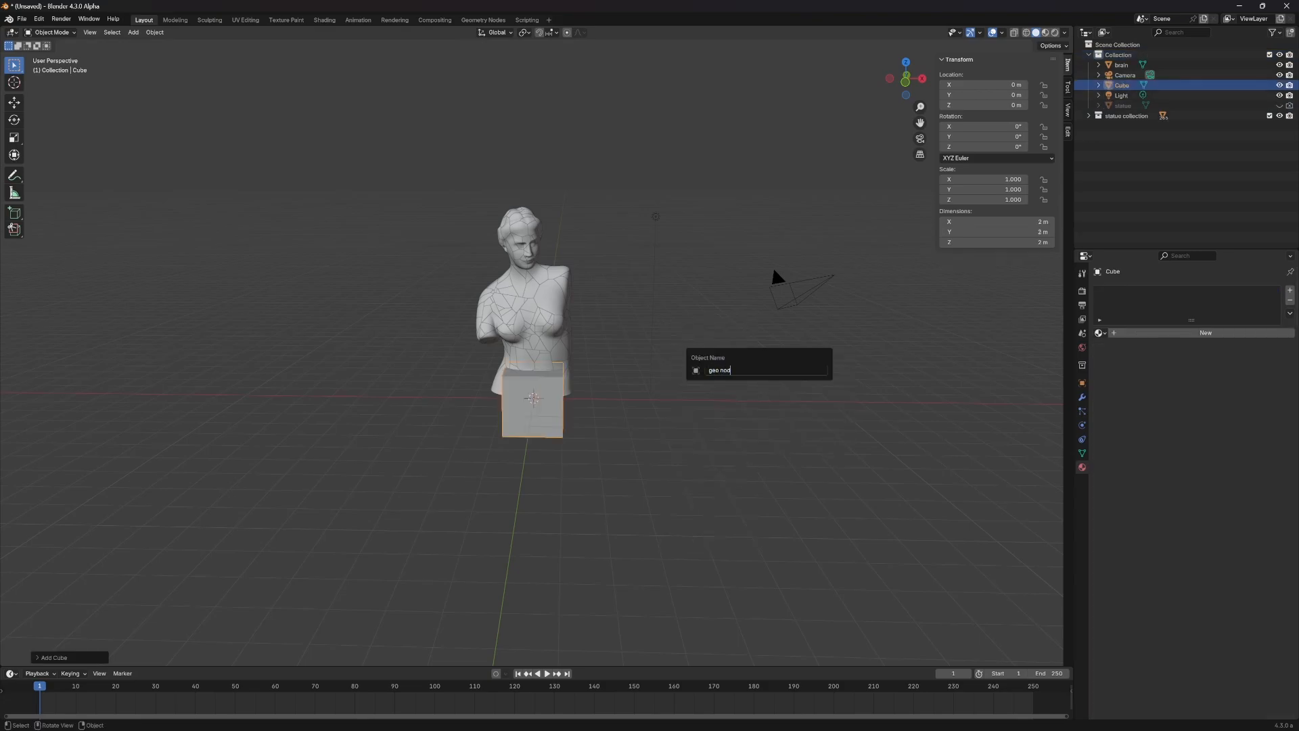
text(e group)
key(Return)
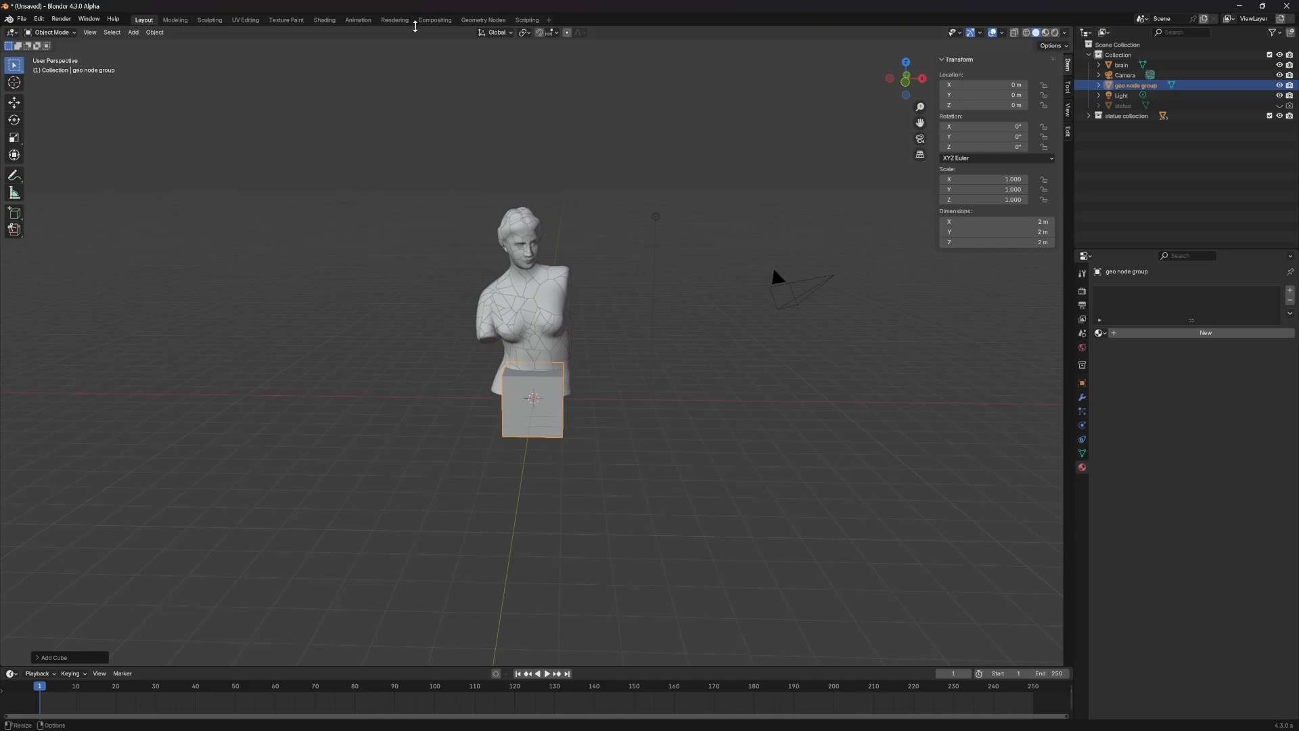
Step: Create a new geometry node tree for the geo node group object in the Geometry Nodes workspace and delete its Group Input node
click(473, 21)
click(534, 352)
click(291, 521)
key(x)
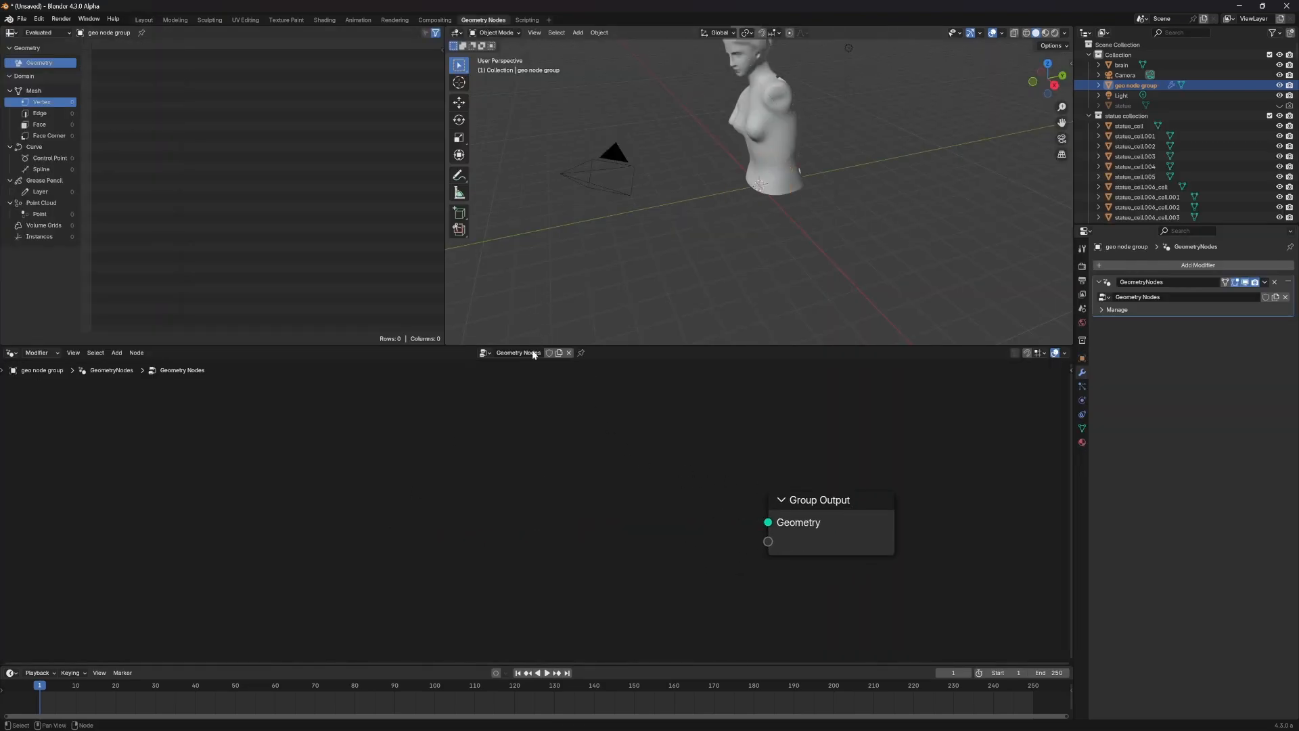
Step: Add a Collection Info node for the statue collection, connect its Instances to the Group Output Geometry, and hide the original collection
drag(1131, 116, 399, 488)
drag(884, 504, 997, 478)
drag(475, 494, 470, 495)
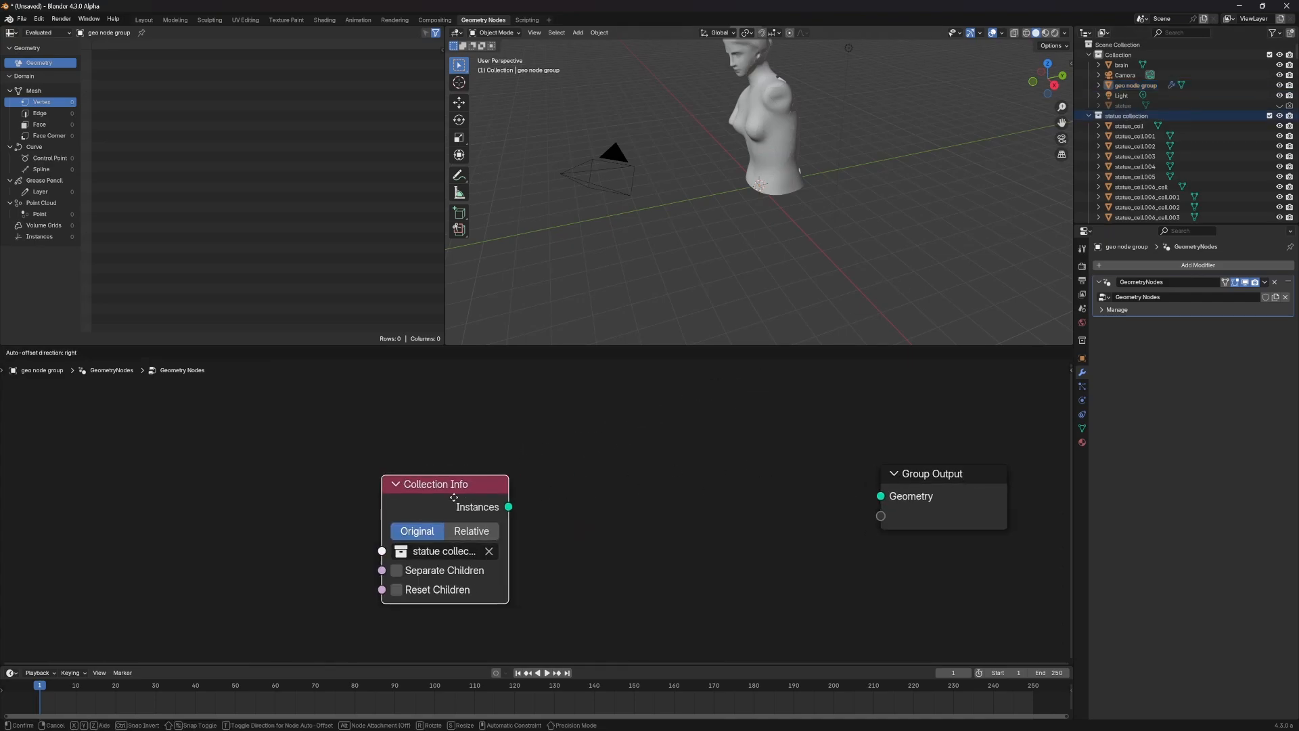
drag(470, 494, 381, 500)
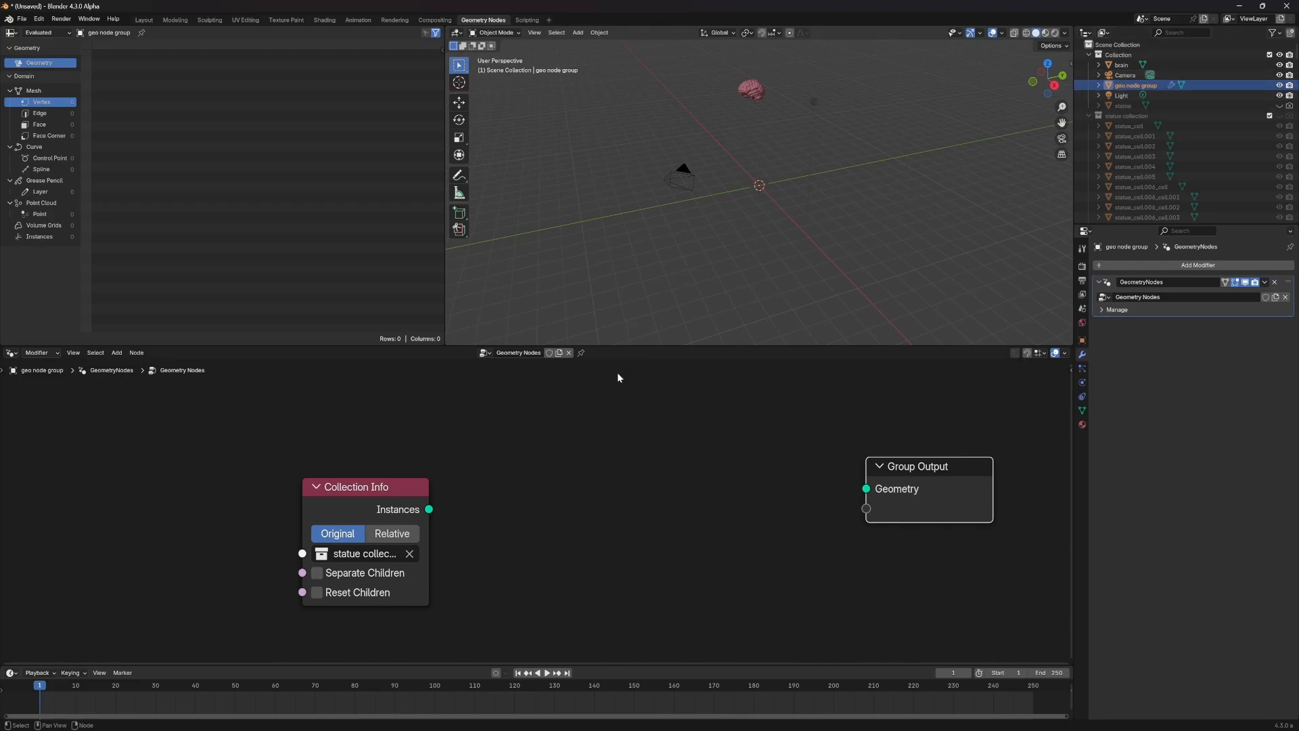
drag(409, 493, 866, 489)
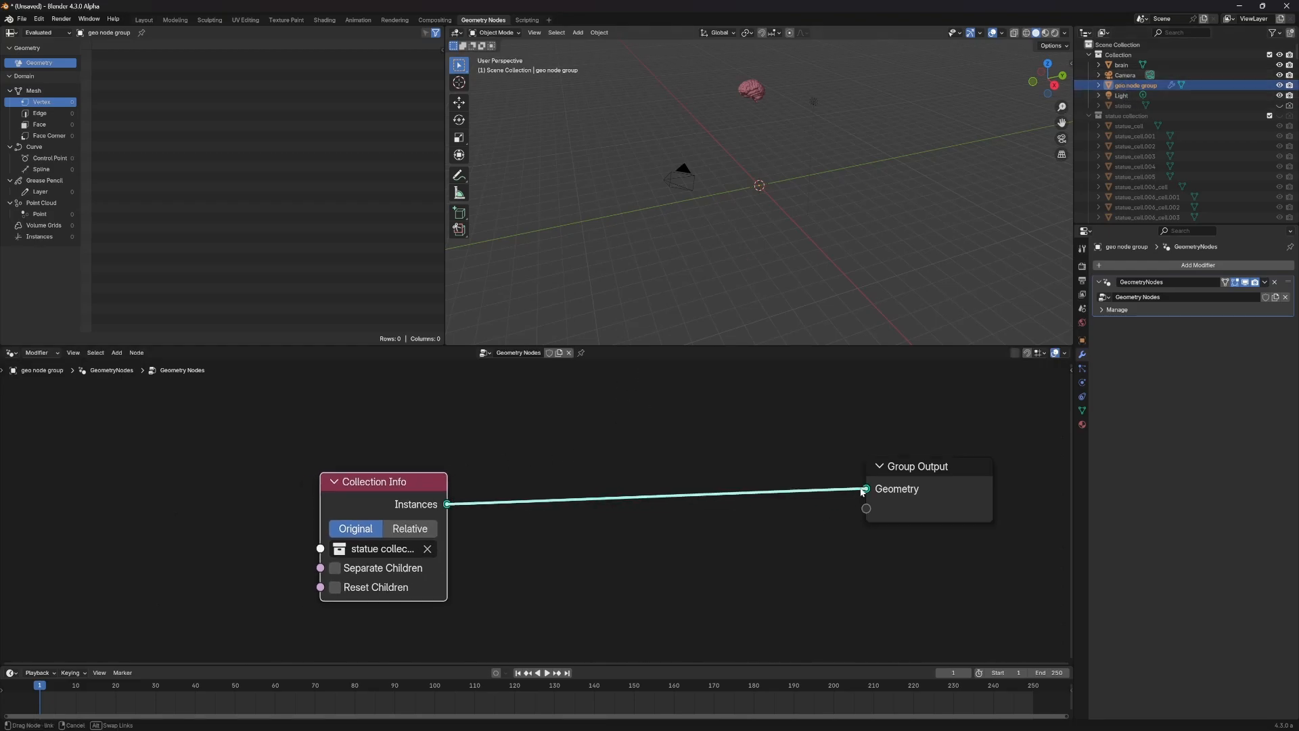
drag(406, 494, 366, 520)
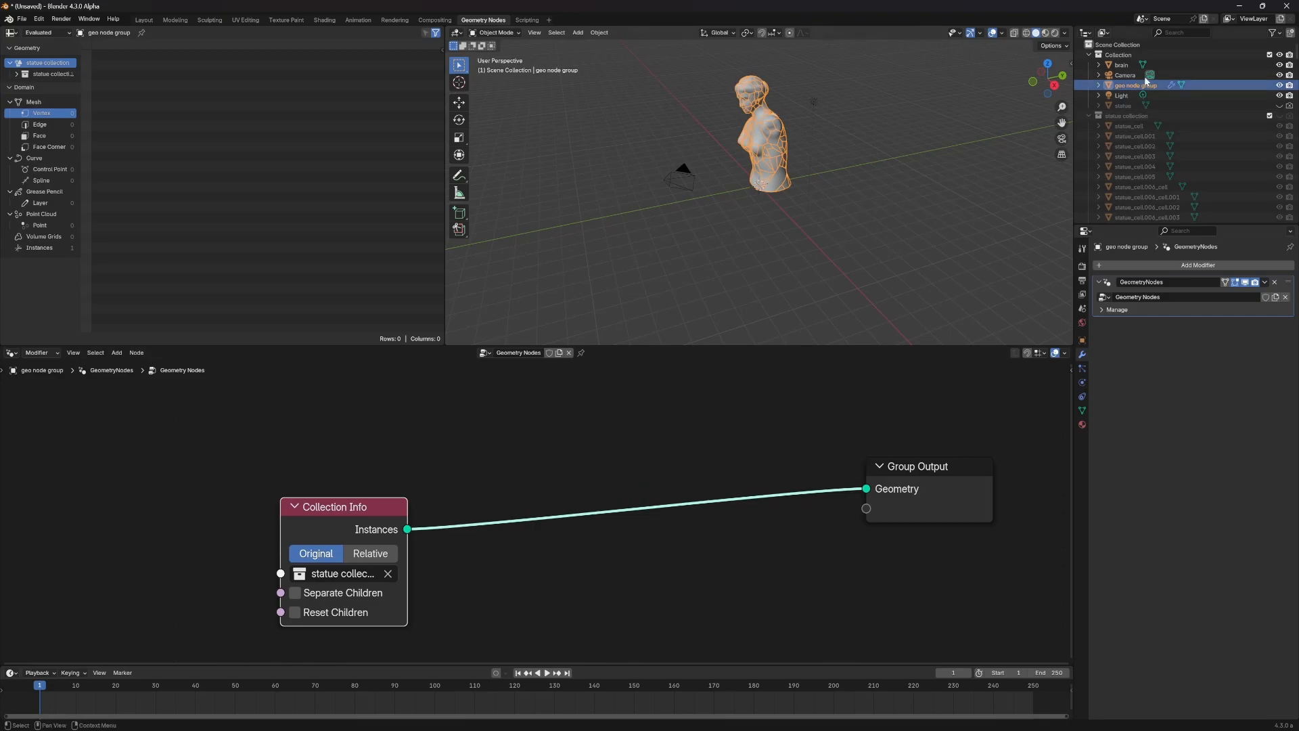
Step: Add an Object Info node for the brain and insert a Join Geometry node between Collection Info and Group Output
drag(1121, 66, 514, 574)
click(673, 423)
click(697, 566)
key(shift+a)
text(jo)
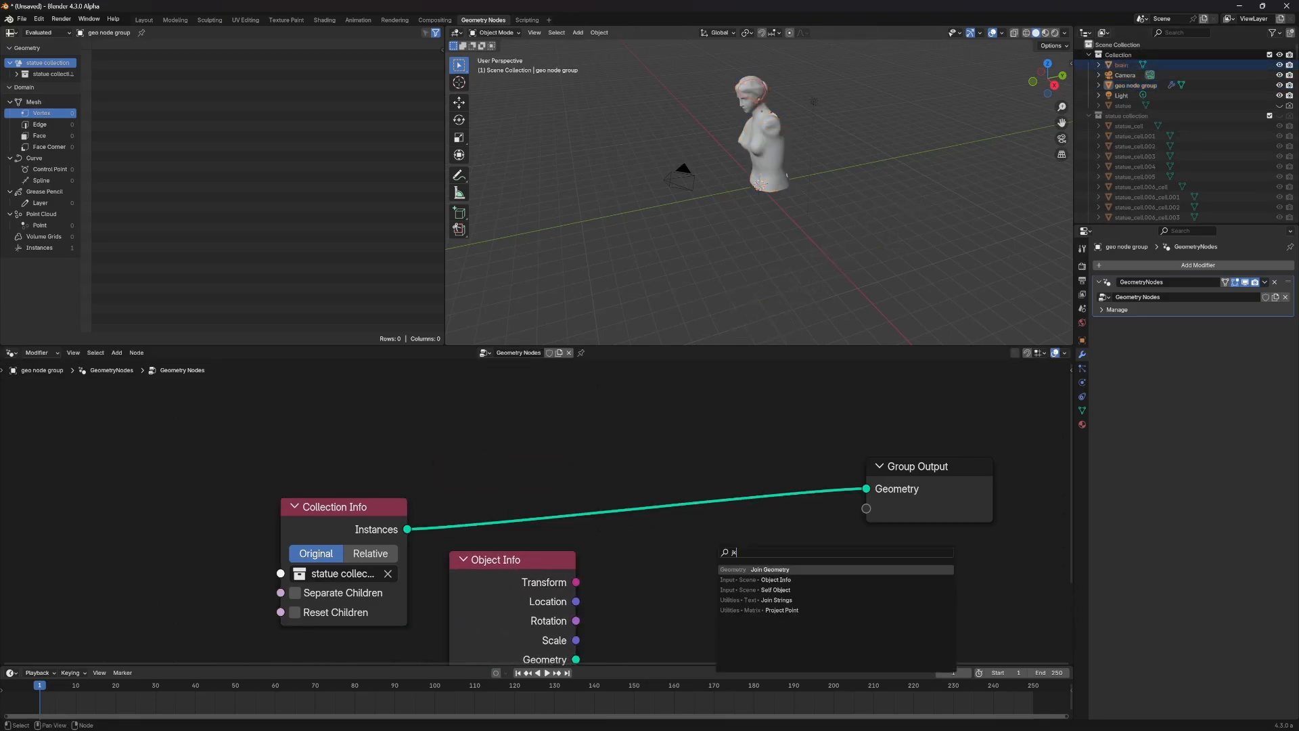
key(BackSpace)
key(BackSpace)
text(join geo)
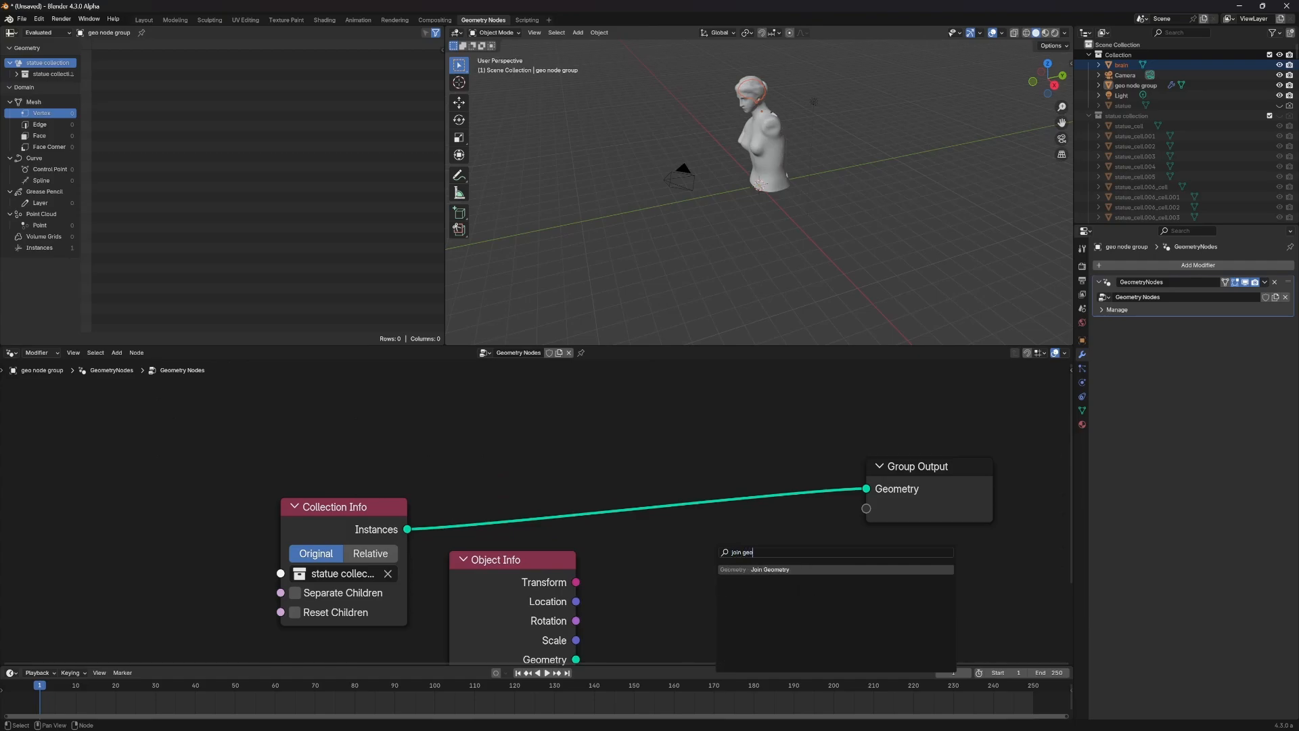
key(Return)
click(634, 528)
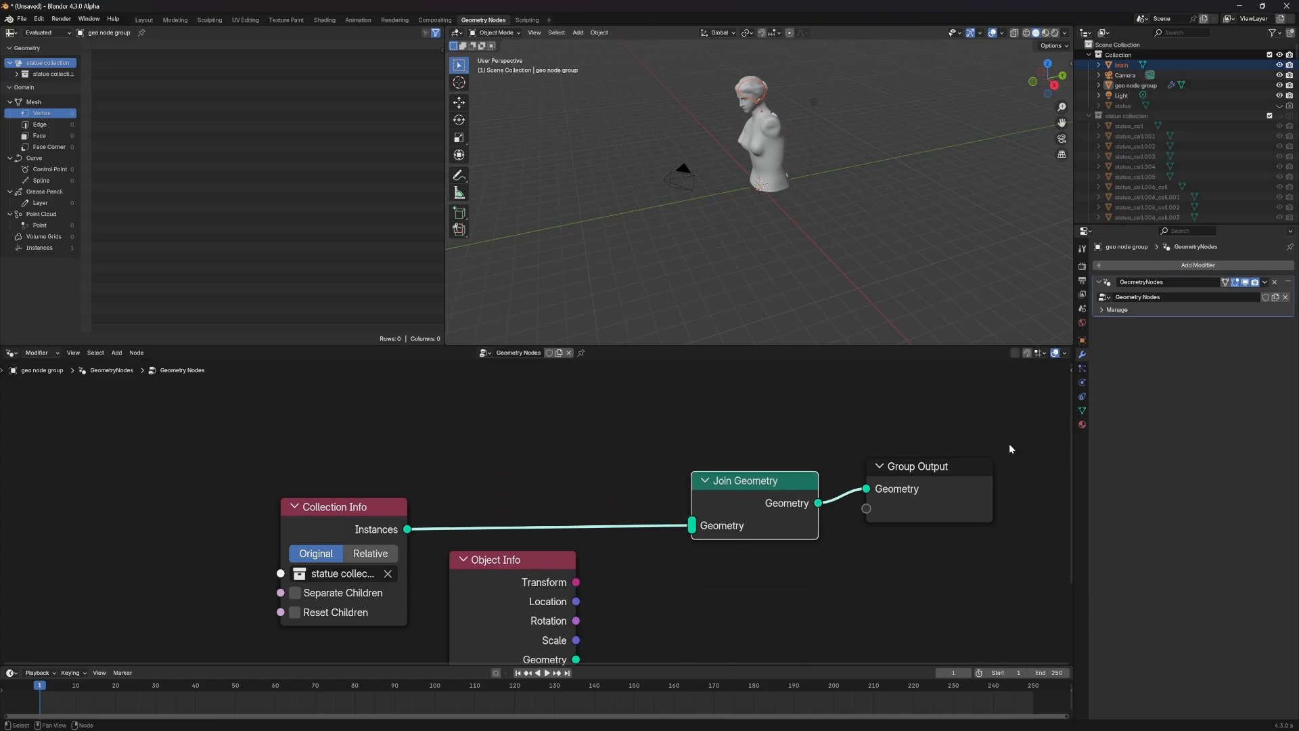
Step: Hide the original brain and feed the Object Info Geometry into Join Geometry, using Relative transform space
click(1289, 65)
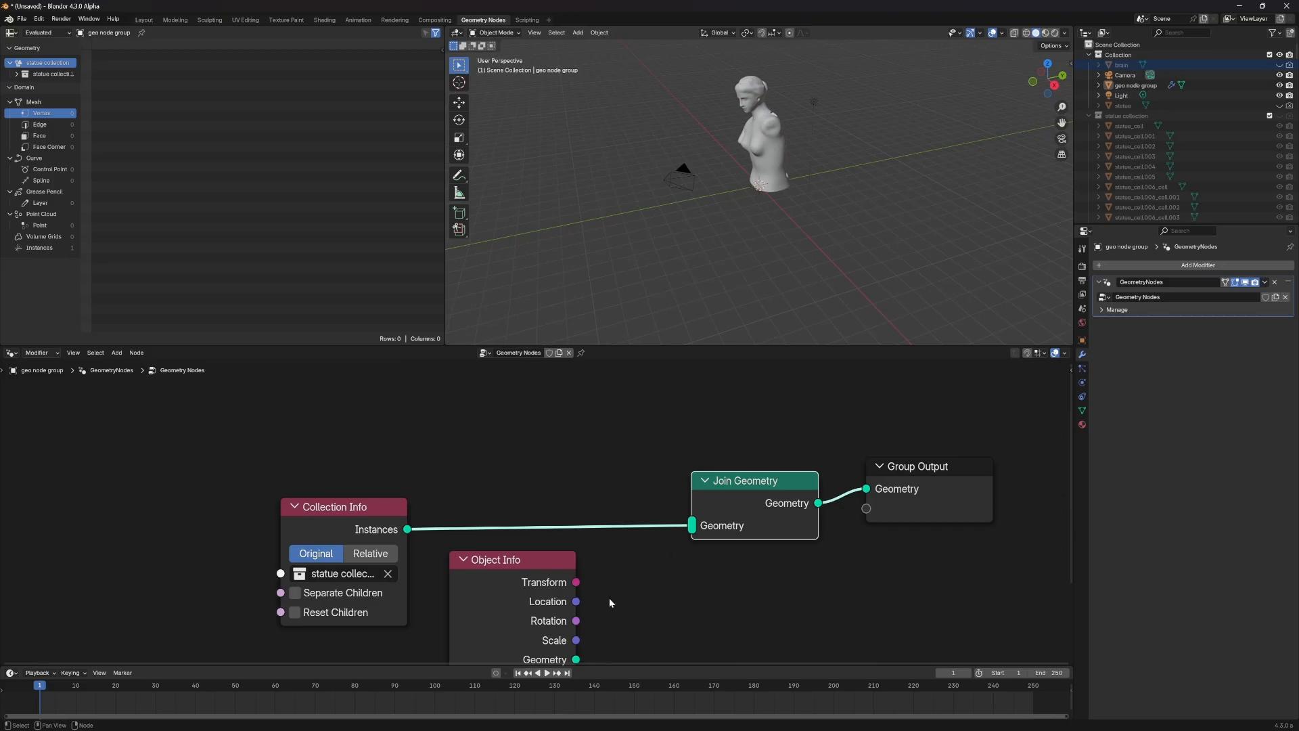
drag(575, 659, 691, 527)
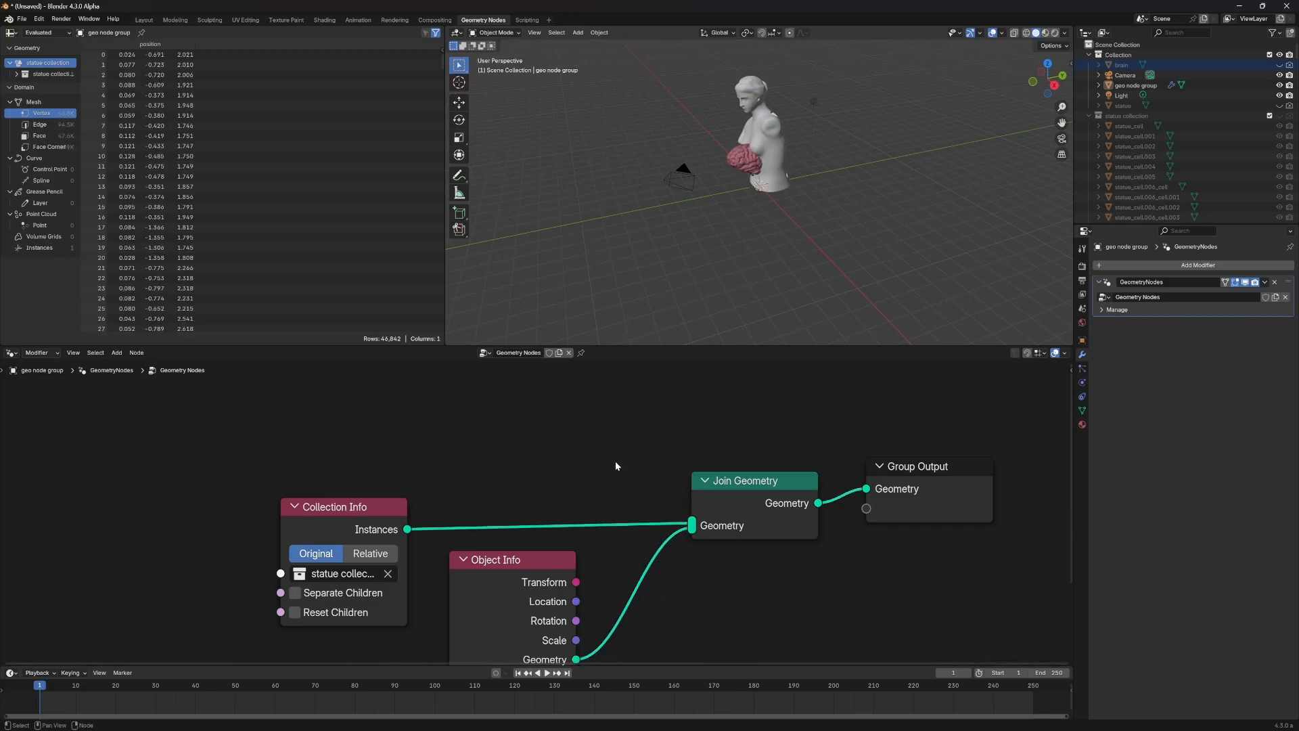
middle_drag(609, 454, 619, 351)
click(548, 580)
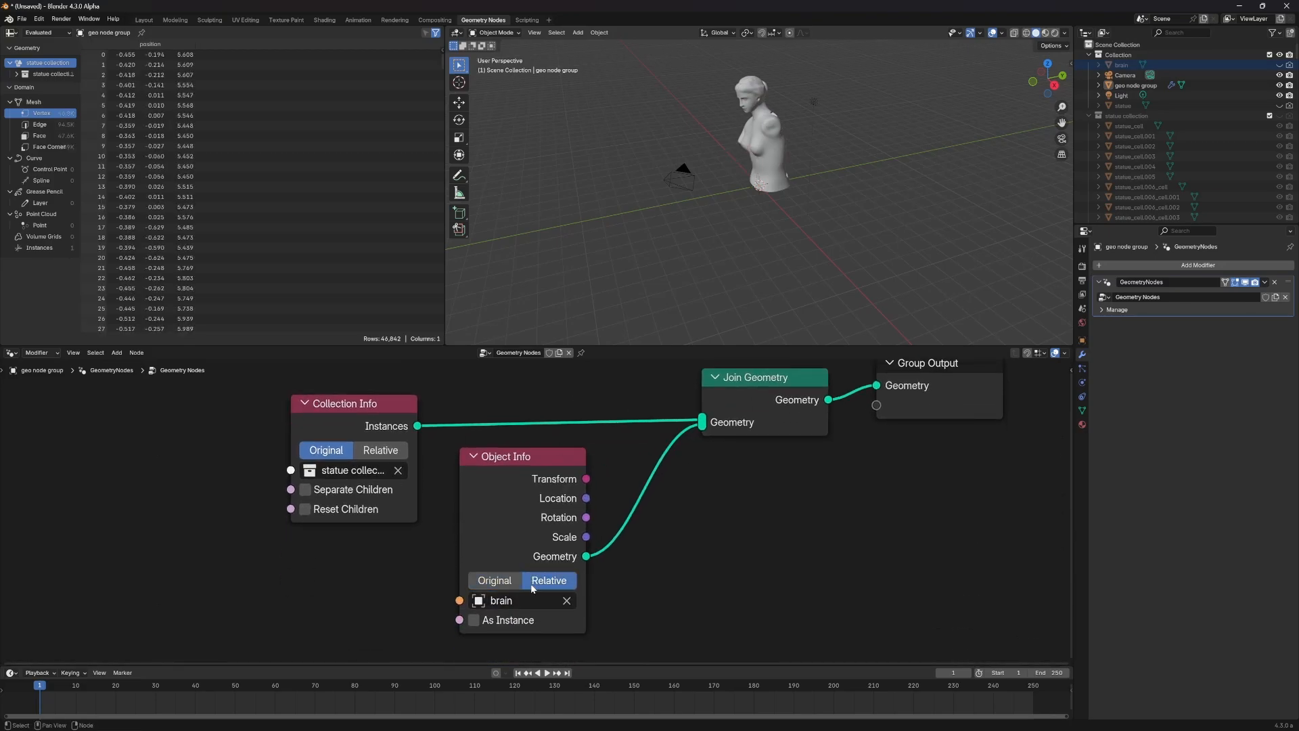
Step: Set the Collection Info node to Relative transform space and place it above the Object Info node
click(389, 453)
drag(386, 420, 290, 442)
drag(542, 481, 414, 551)
drag(274, 434, 316, 408)
drag(401, 546, 339, 551)
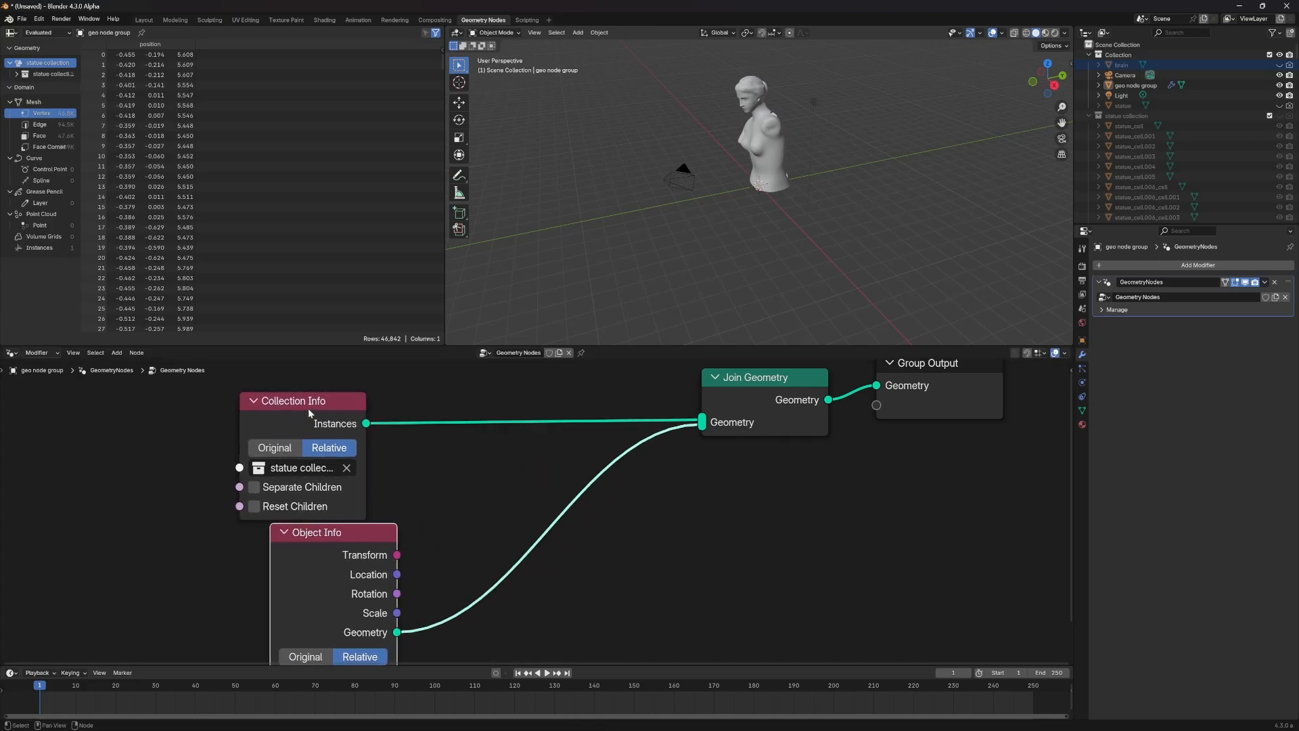
drag(309, 411, 324, 403)
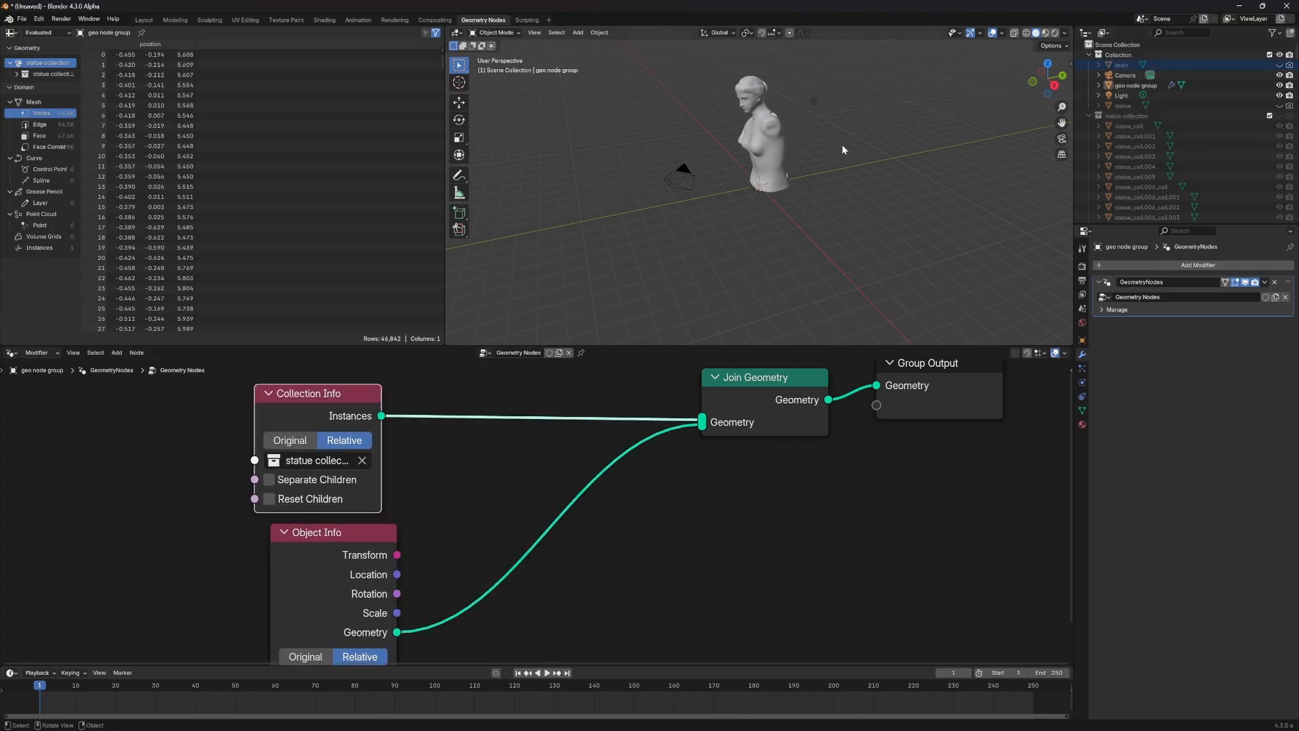
middle_drag(776, 132, 757, 150)
scroll(757, 151, up, 4)
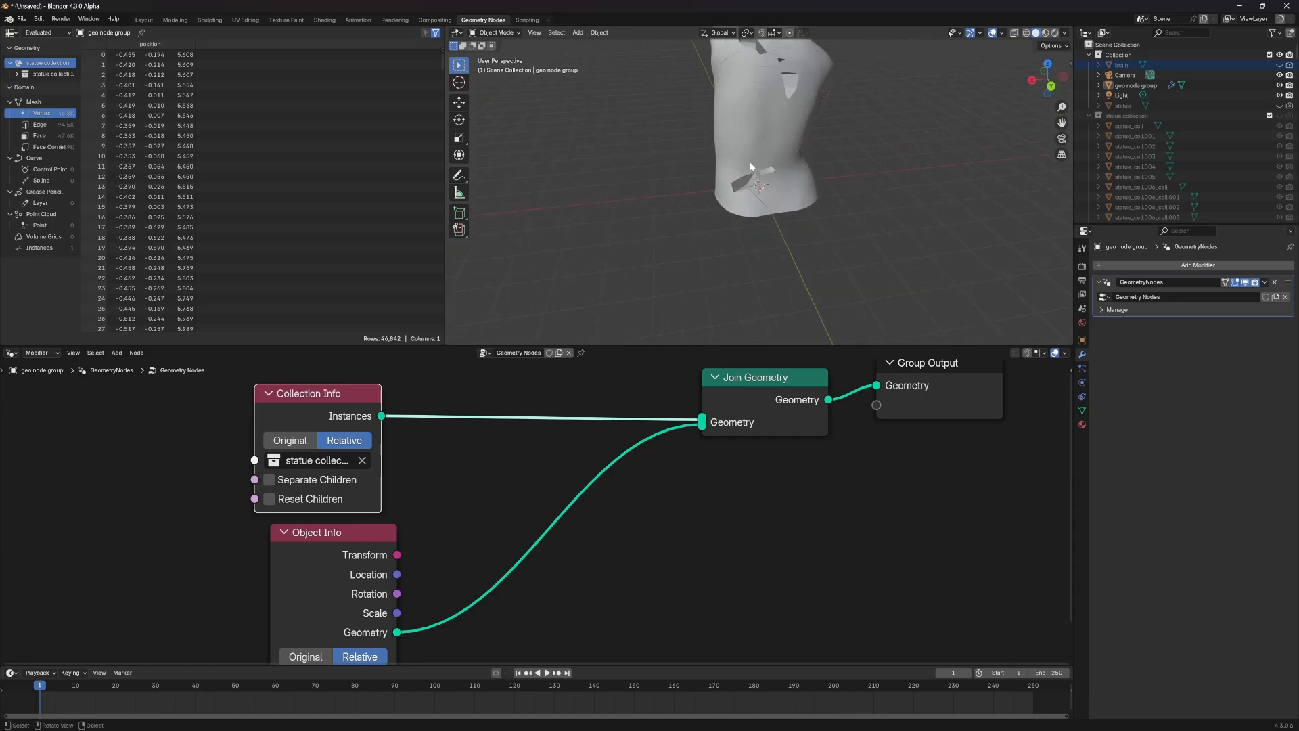
scroll(746, 174, down, 4)
middle_drag(739, 142, 847, 133)
middle_drag(741, 138, 748, 98)
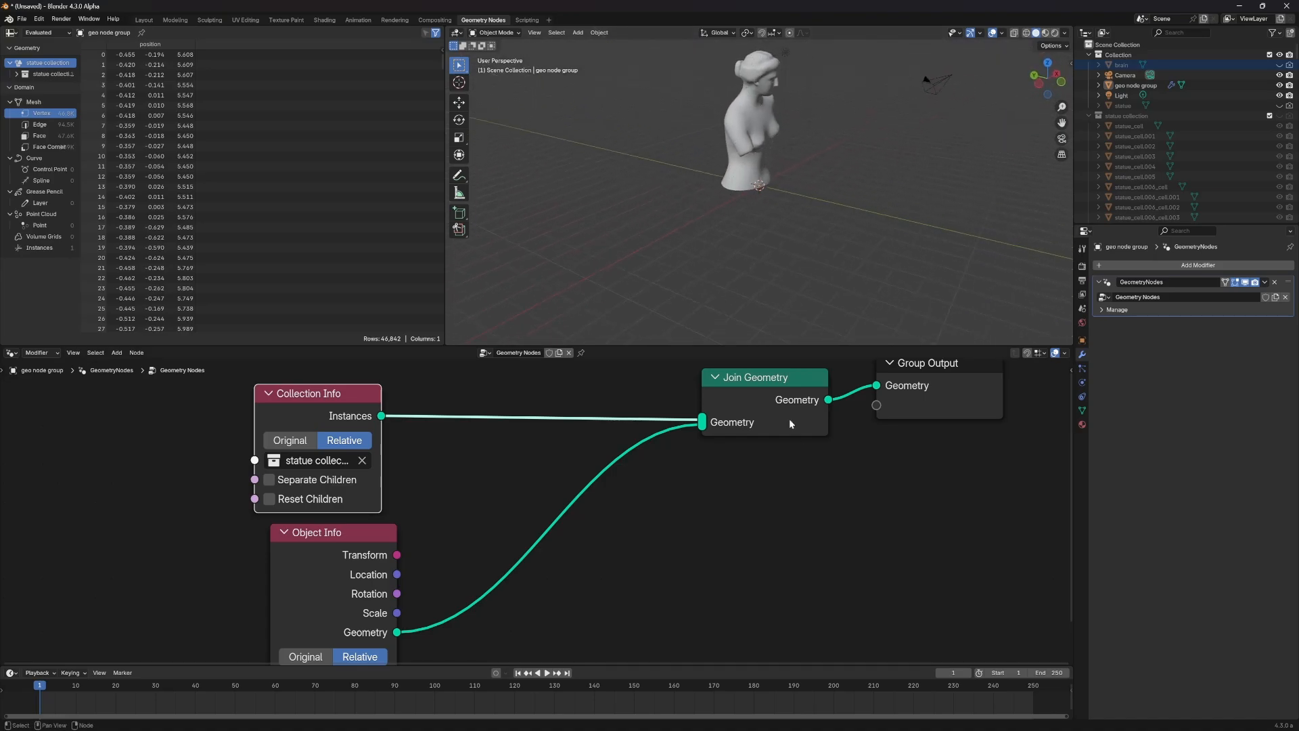
Step: Enable Separate Children on the Collection Info node and spread the nodes apart to free space before Join Geometry
scroll(778, 440, down, 2)
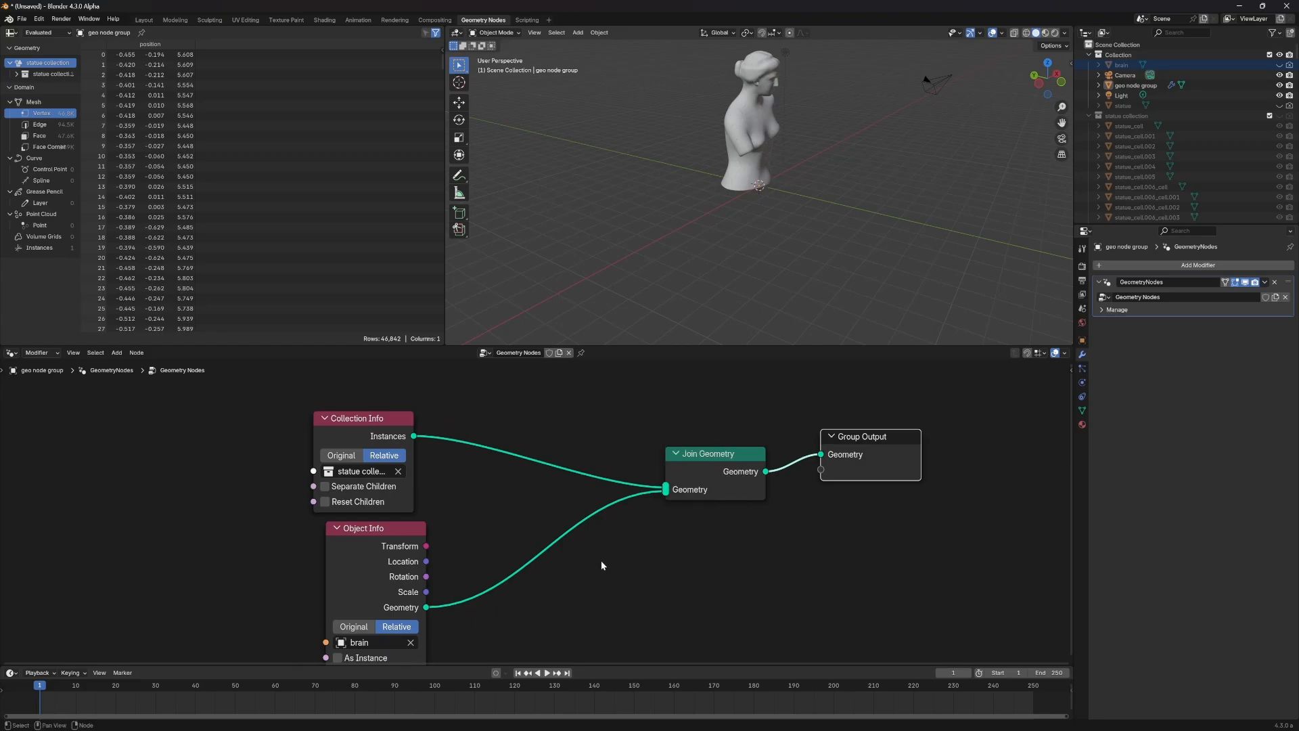
scroll(697, 548, down, 1)
drag(420, 428, 280, 439)
click(233, 506)
drag(737, 465, 759, 466)
drag(873, 449, 894, 465)
drag(284, 546, 234, 575)
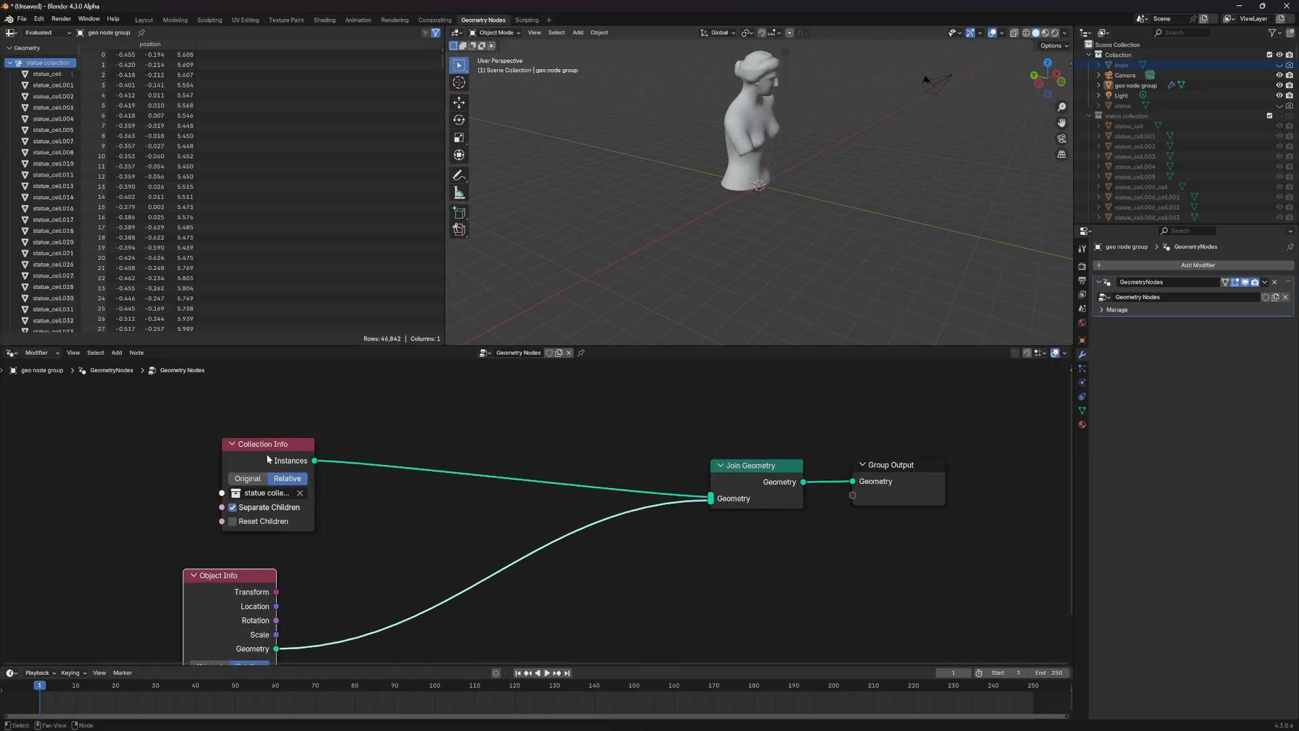
click(232, 507)
click(232, 508)
drag(272, 461, 230, 448)
drag(724, 497, 739, 500)
click(670, 557)
Step: Insert a Translate Instances node between Collection Info and Join Geometry, moving Join Geometry and Group Output farther along
key(shift+a)
mouse_move(484, 521)
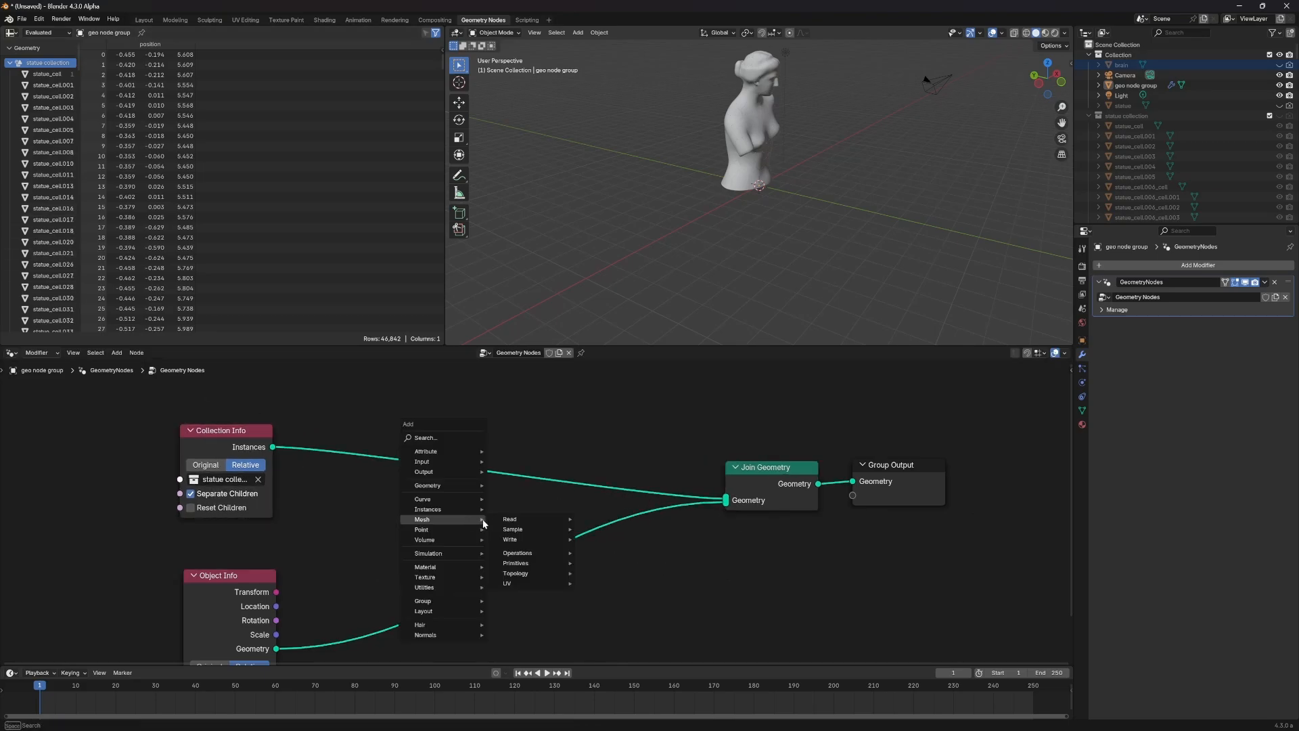
text(translate)
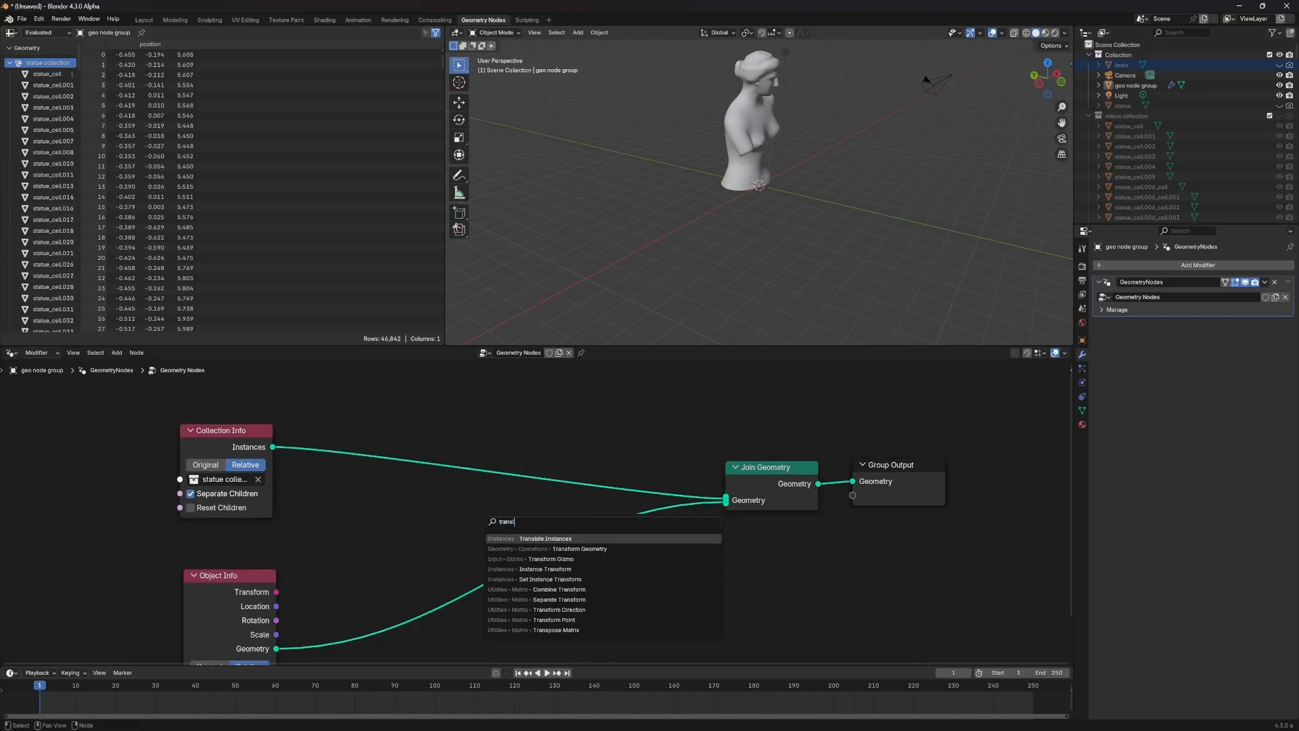
key(Up)
key(Return)
click(435, 410)
drag(781, 474, 797, 472)
drag(901, 580, 778, 450)
drag(822, 498, 869, 557)
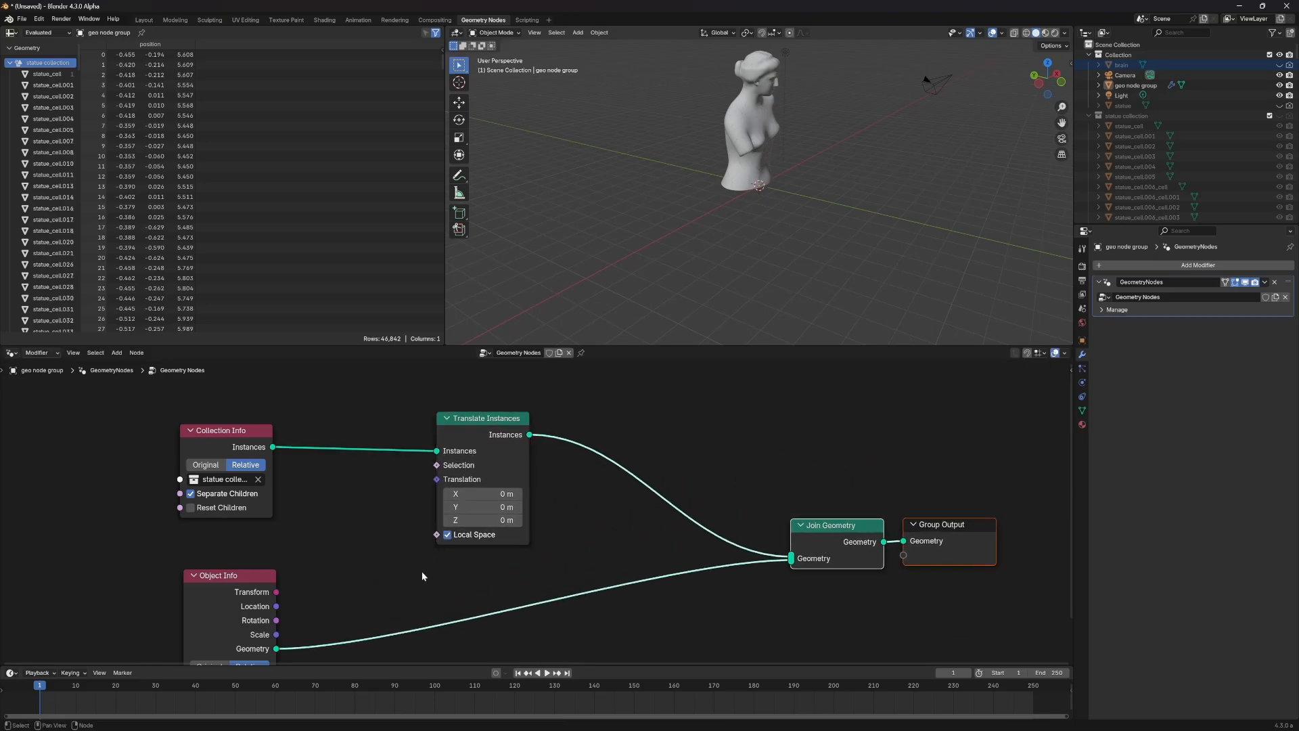
Step: Add a Noise Texture node and connect its Color output to the Translation input of Translate Instances
scroll(426, 575, up, 3)
middle_drag(436, 575, 517, 485)
drag(256, 508, 197, 611)
middle_drag(453, 525, 485, 600)
drag(579, 443, 586, 426)
drag(277, 408, 235, 406)
key(shift+a)
text(noise)
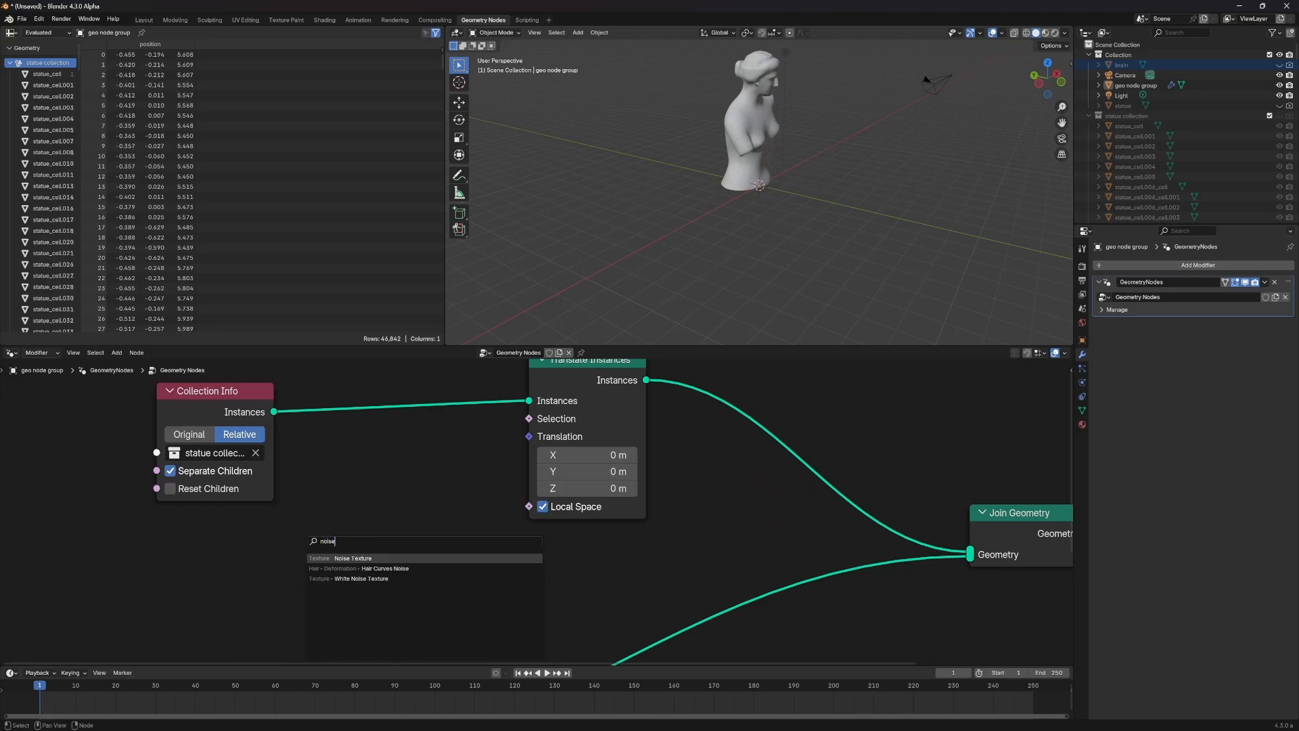
key(Return)
click(300, 474)
drag(418, 519, 532, 437)
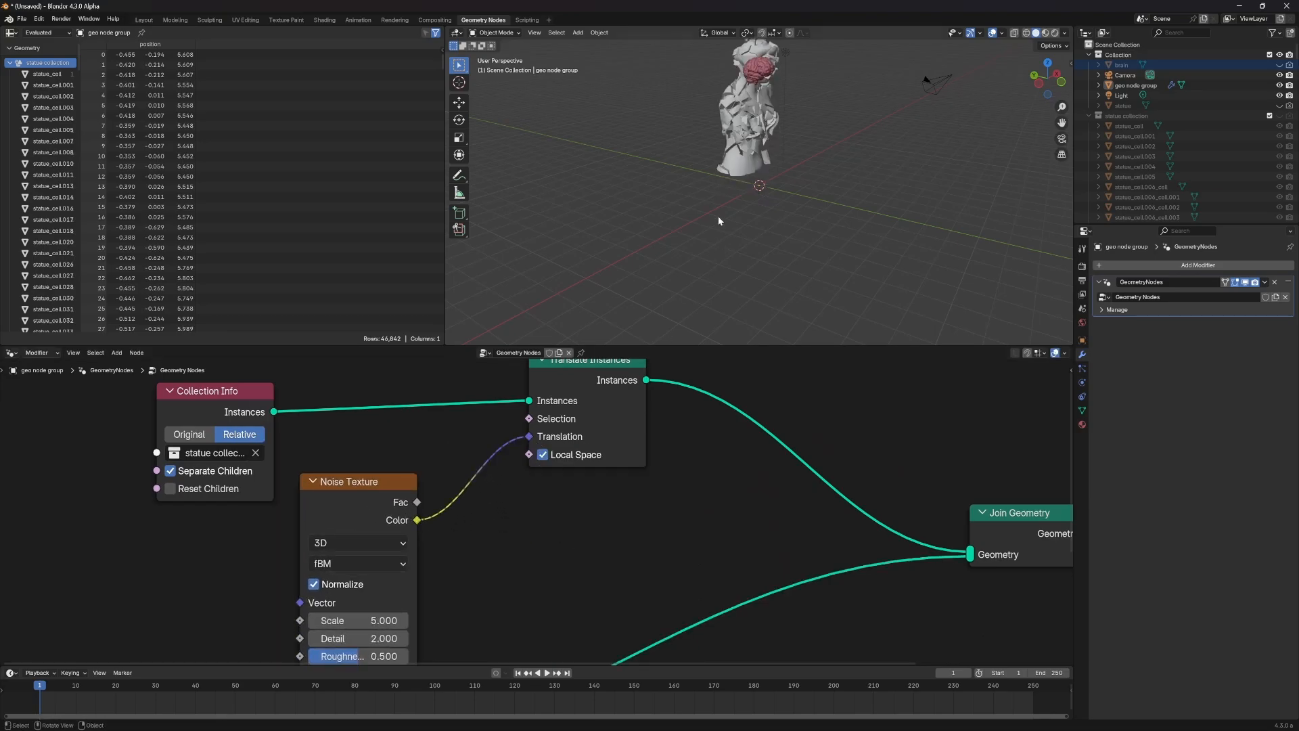
drag(356, 502, 378, 458)
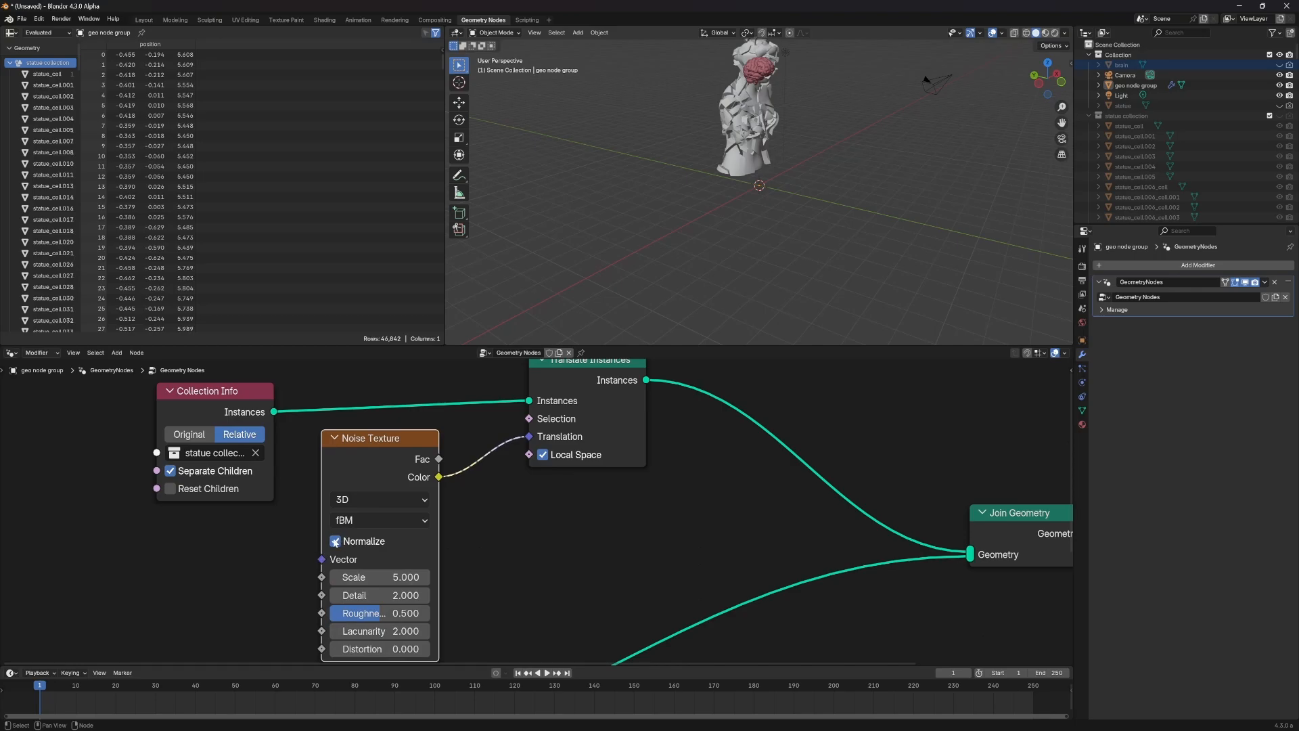
Step: Try the Noise Texture with Normalize turned off, then restore the option
click(335, 541)
middle_drag(609, 313, 764, 141)
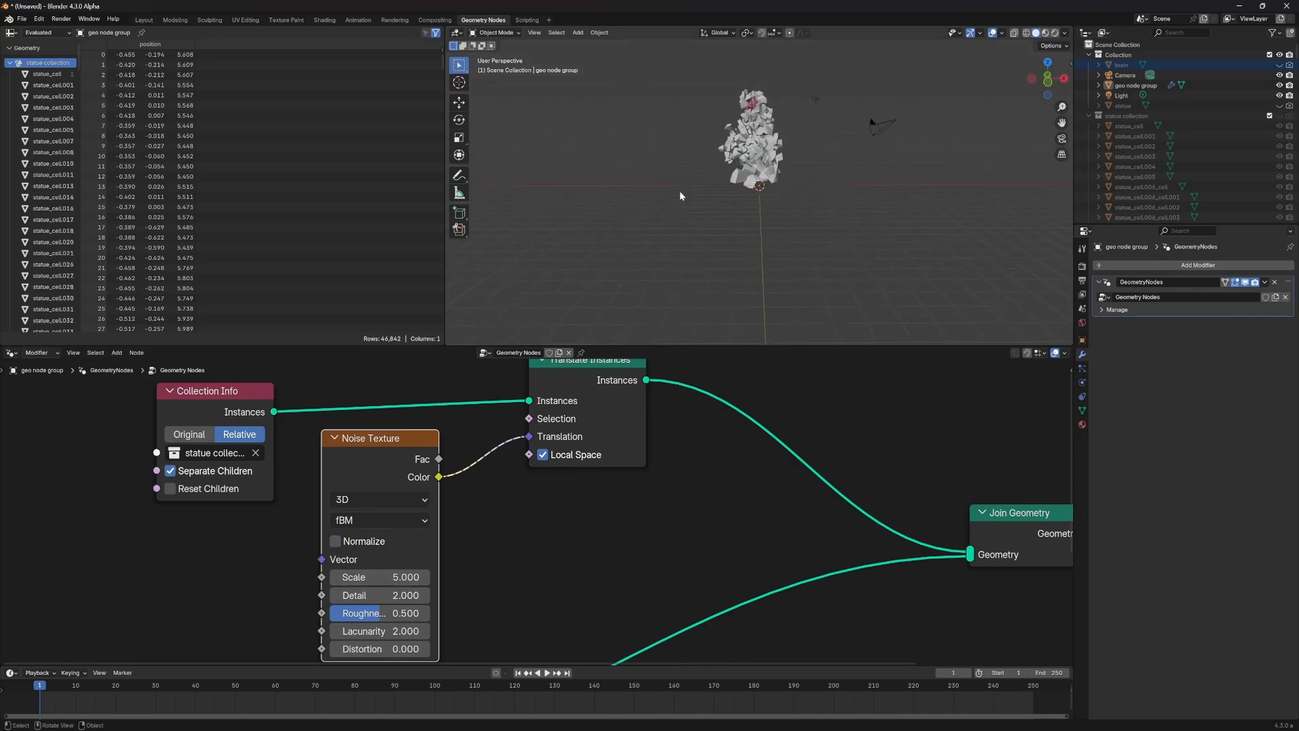
click(340, 544)
Step: Insert a Vector Math node between Noise Texture and Translate Instances, using the Scale operation with a value of 11.4
drag(379, 439, 300, 456)
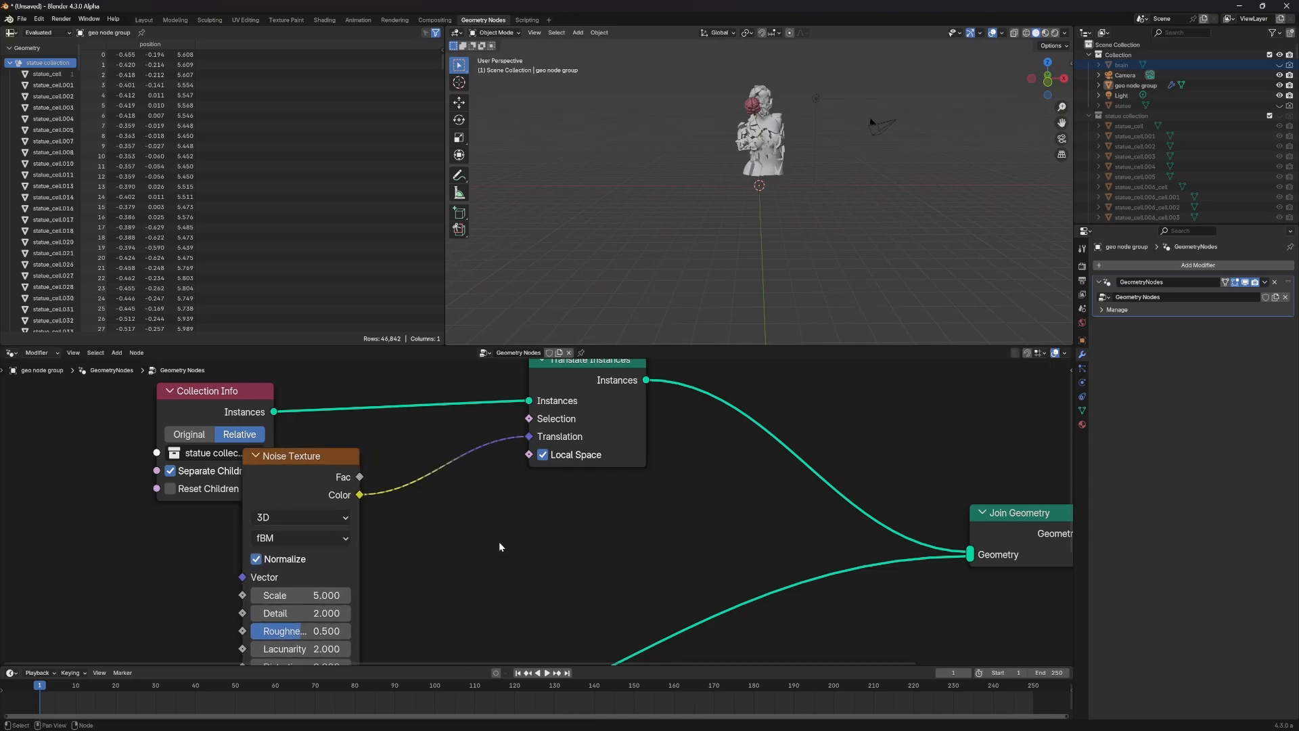
key(shift+a)
mouse_move(467, 543)
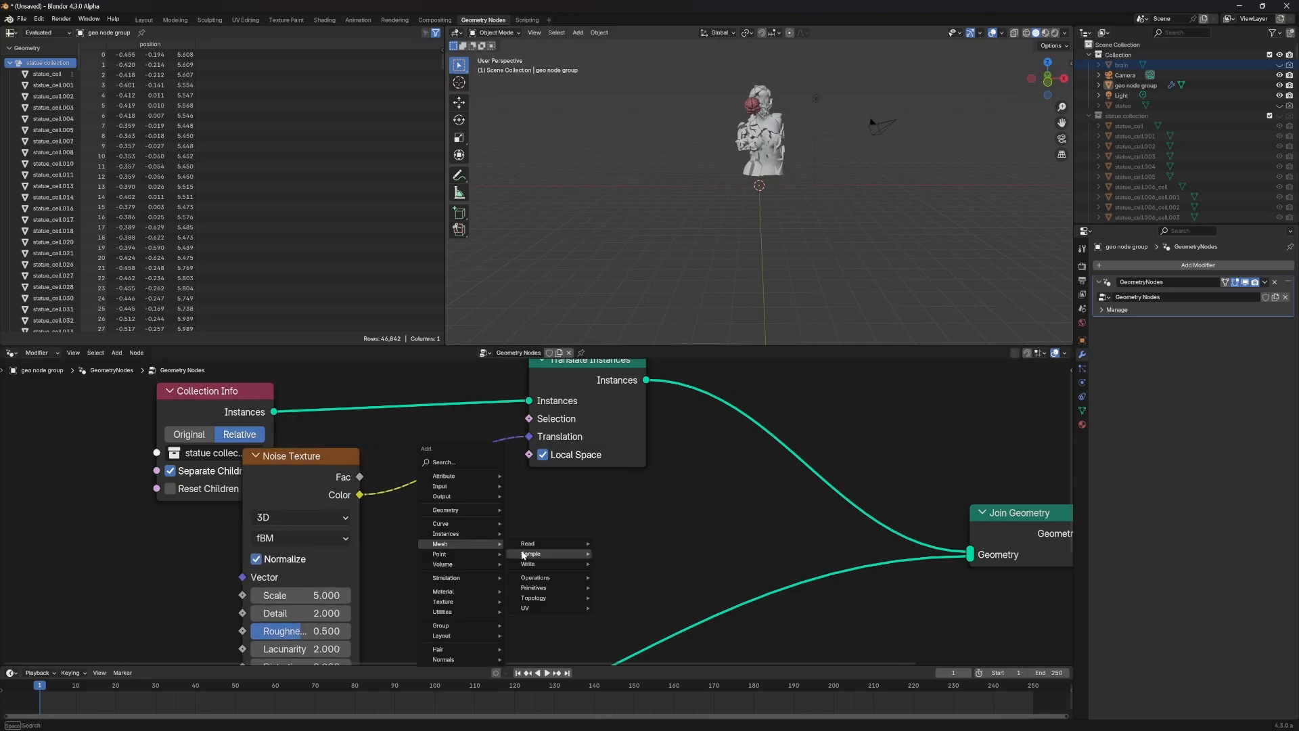
key(Escape)
key(shift+a)
text(vector ma)
key(Return)
click(426, 483)
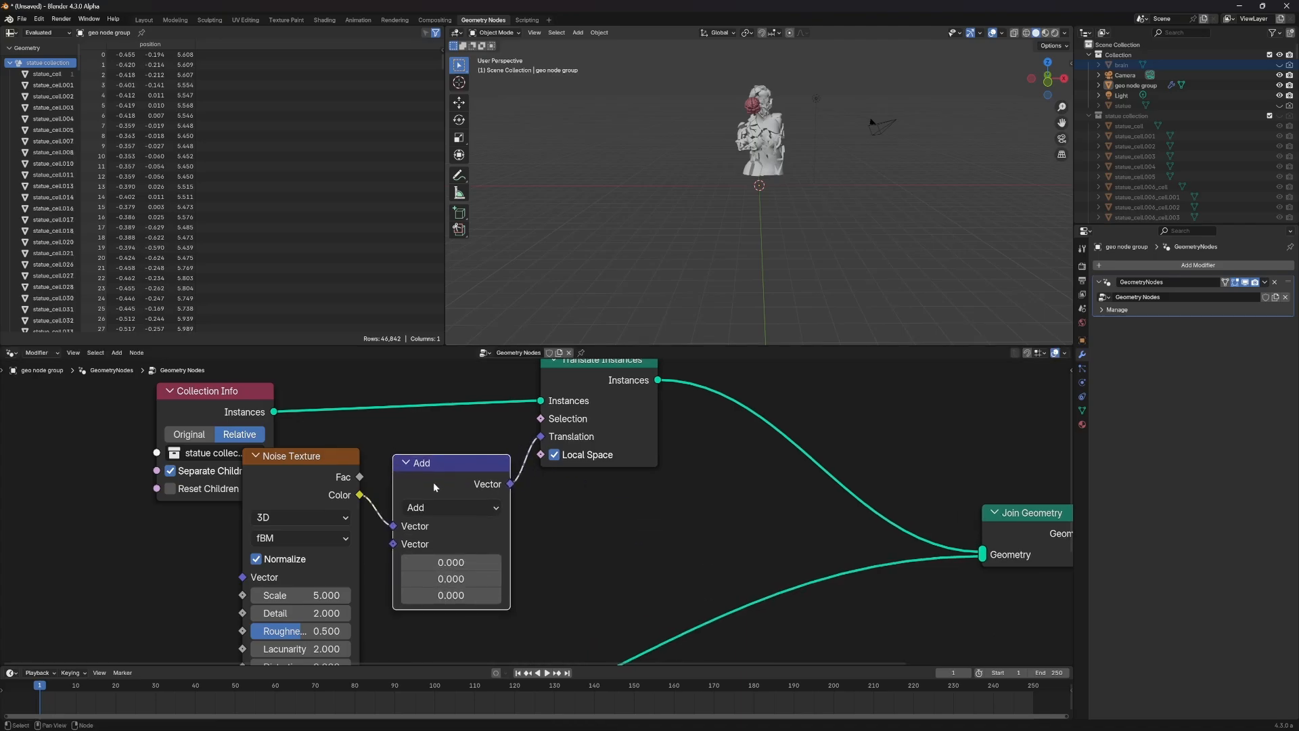
click(451, 507)
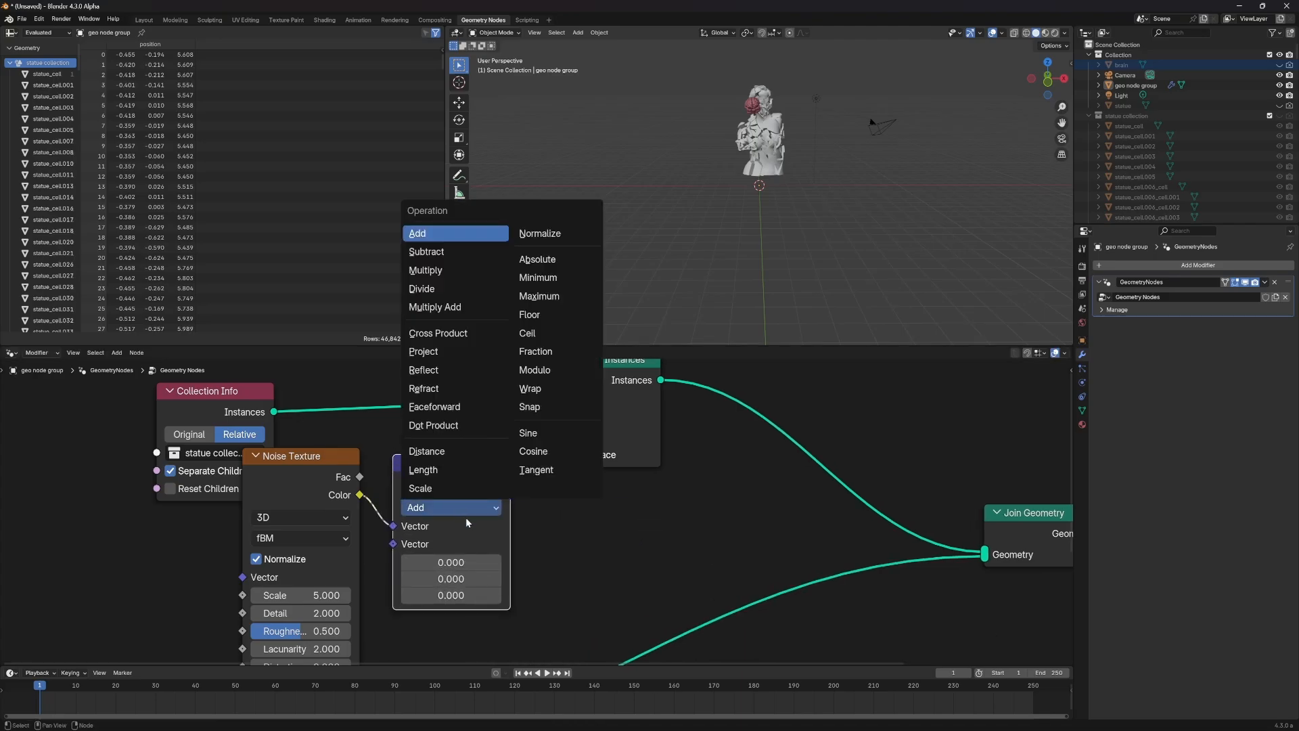
click(452, 485)
drag(451, 543, 524, 544)
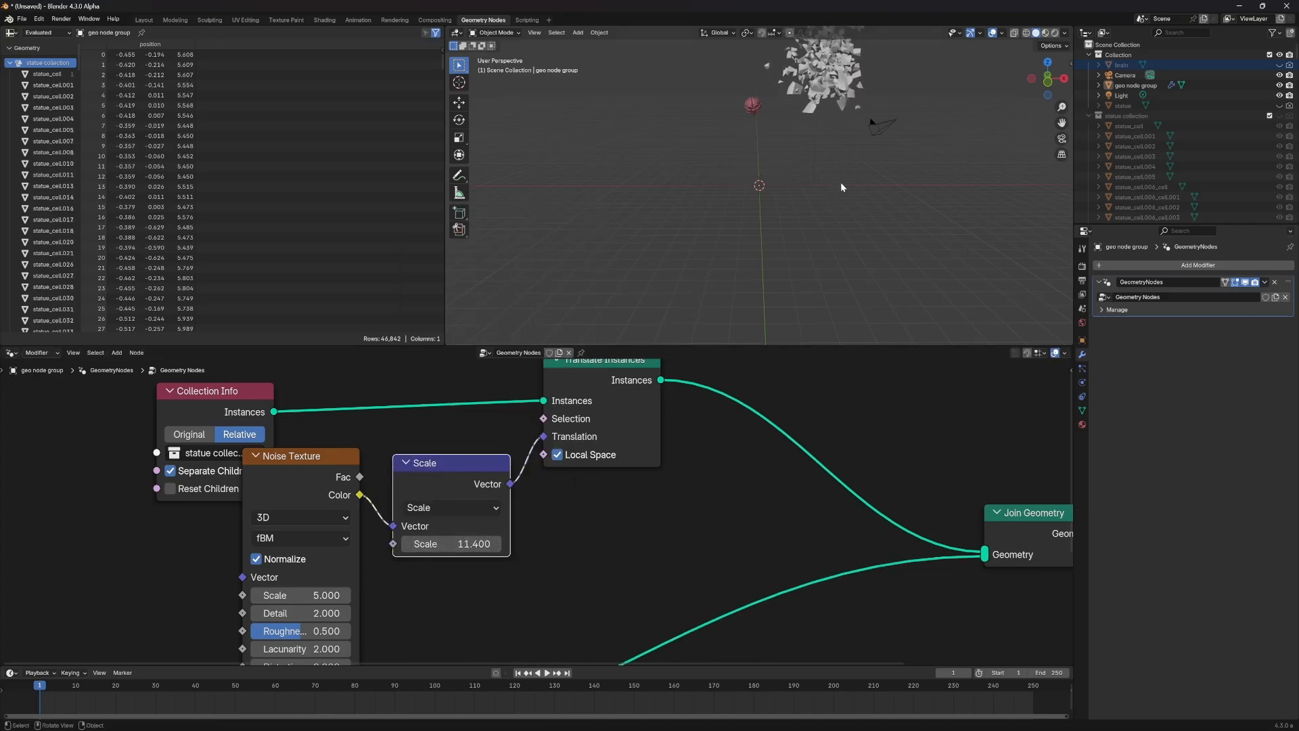
Step: Duplicate the Scale node into the link after Noise Texture, change the copy to Subtract and set its three values to -0.5
key(shift+d)
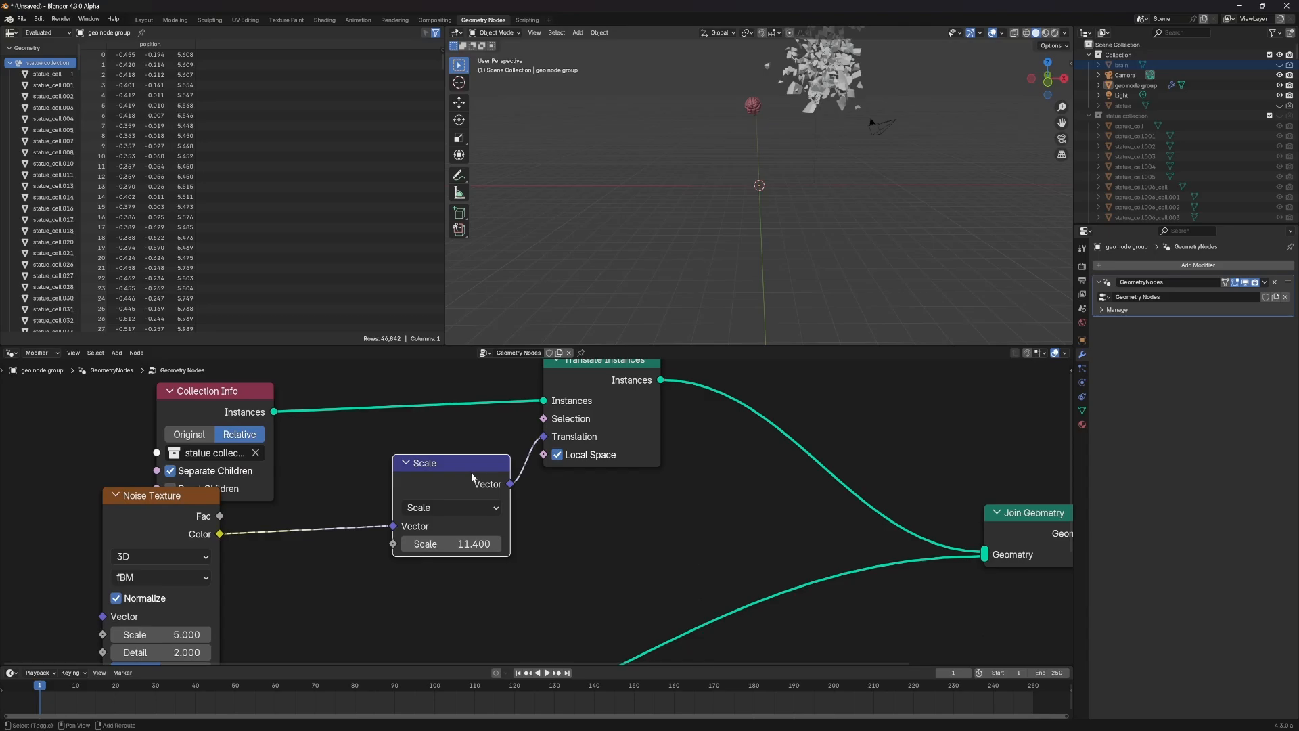
click(316, 516)
click(313, 545)
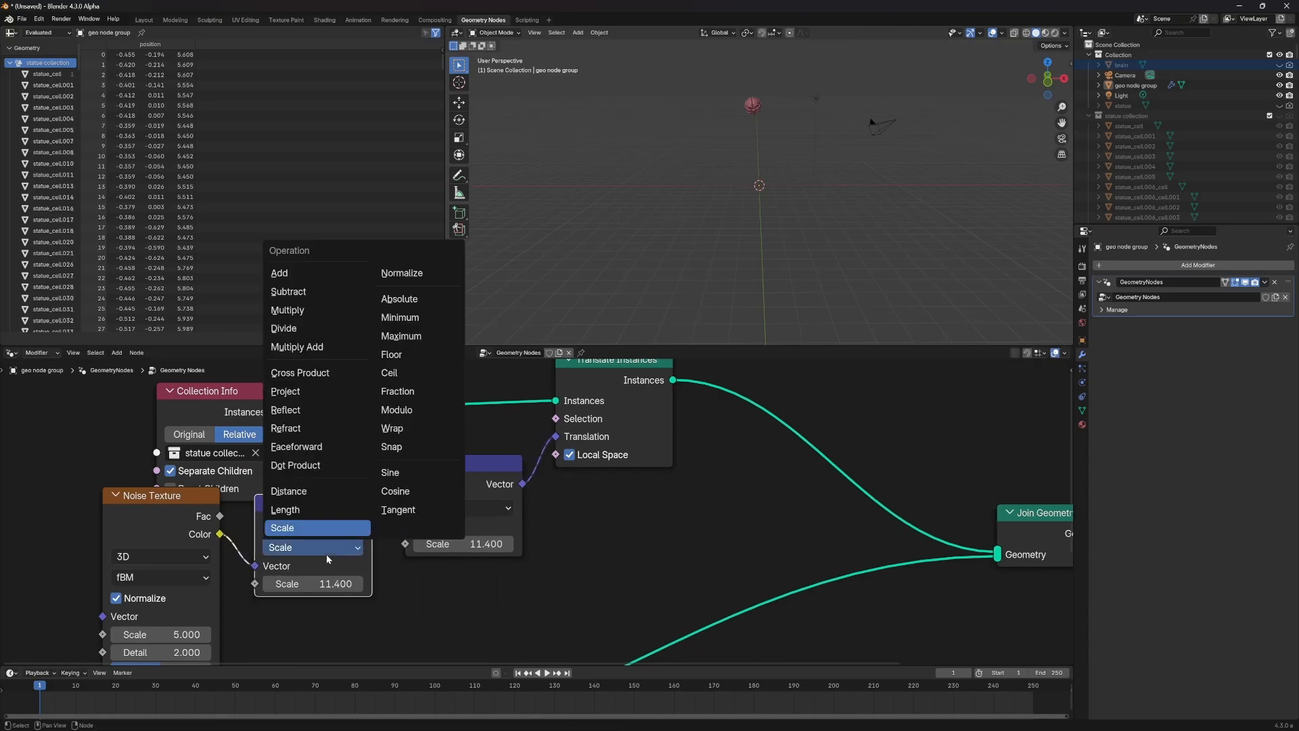
click(289, 291)
click(311, 602)
text(-0.5)
key(Return)
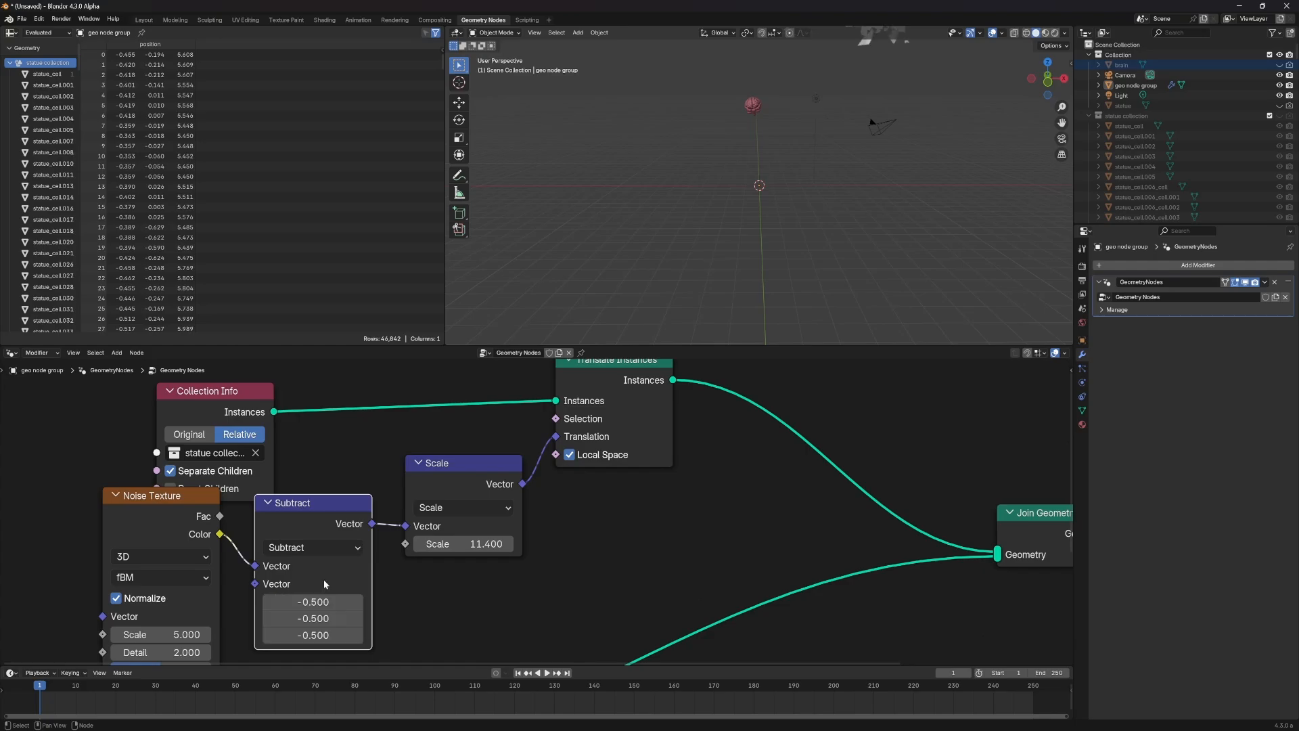
Step: Rearrange the node tree so the noise and vector math nodes sit below Collection Info, with the brain's Object Info beneath them
drag(252, 404, 205, 383)
scroll(301, 436, down, 2)
middle_drag(297, 438, 368, 516)
drag(299, 472, 227, 428)
drag(622, 464, 603, 434)
drag(508, 551, 476, 539)
drag(374, 580, 219, 575)
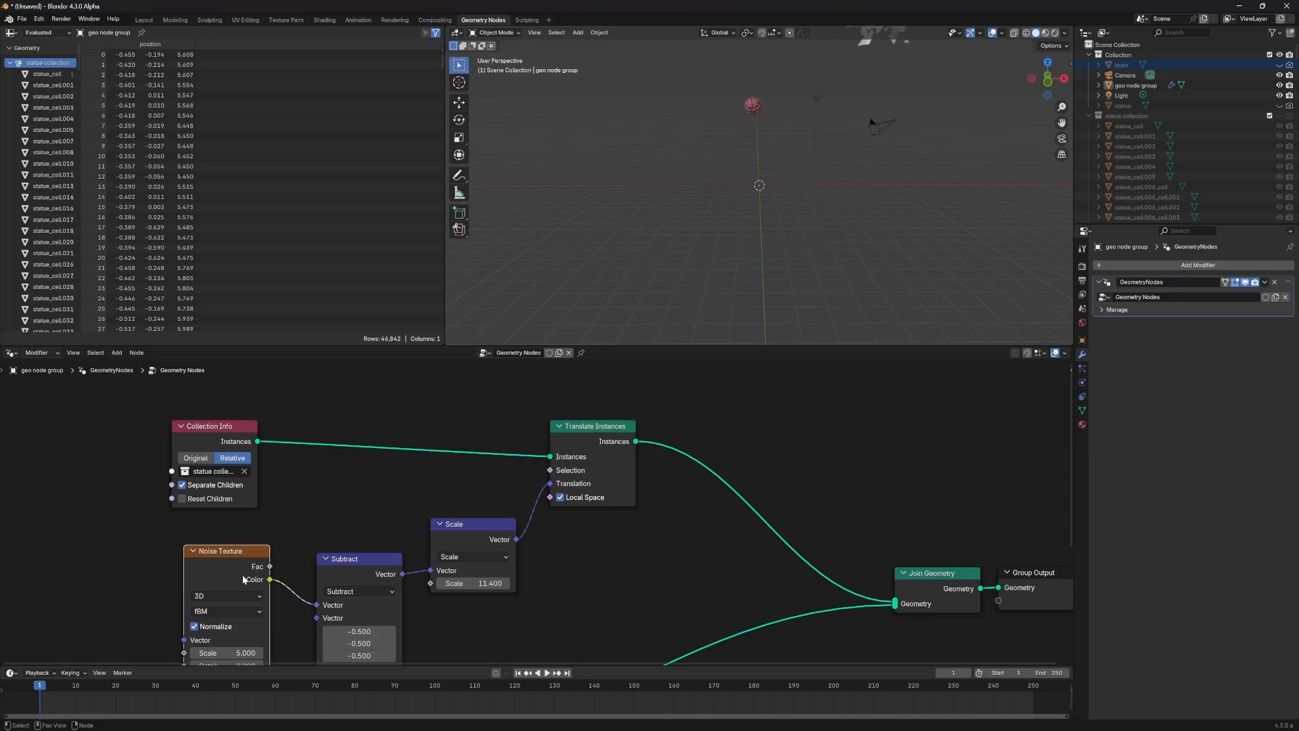
scroll(595, 598, down, 4)
middle_drag(611, 585, 588, 499)
click(361, 574)
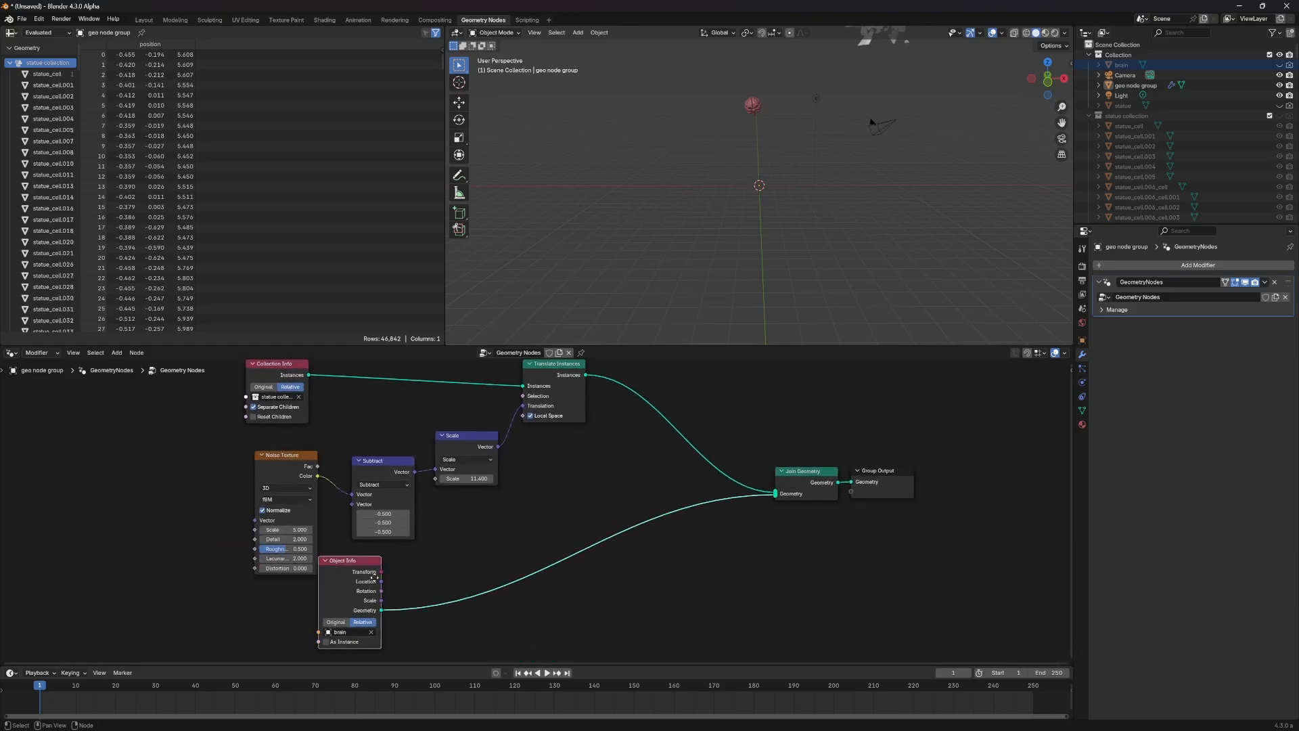
drag(362, 578, 503, 593)
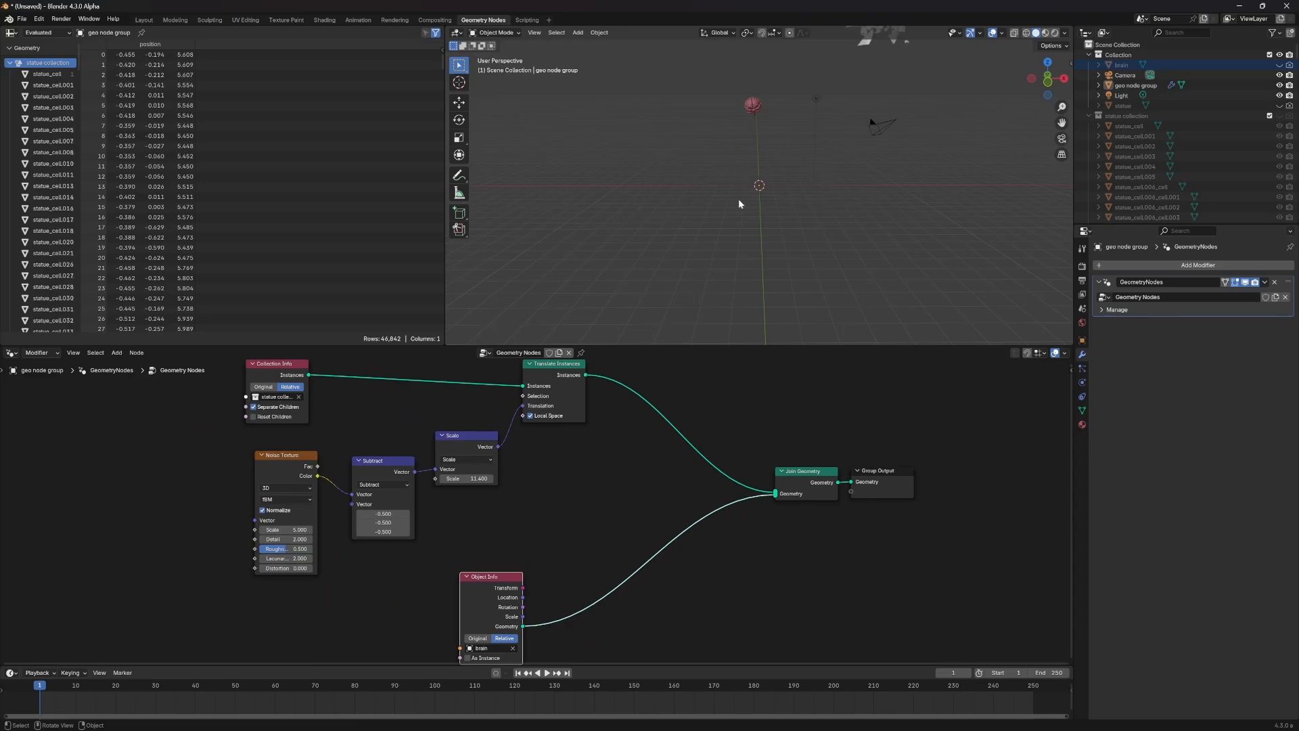
Step: Set all three vector values of the Subtract node to 0.5
scroll(828, 164, down, 3)
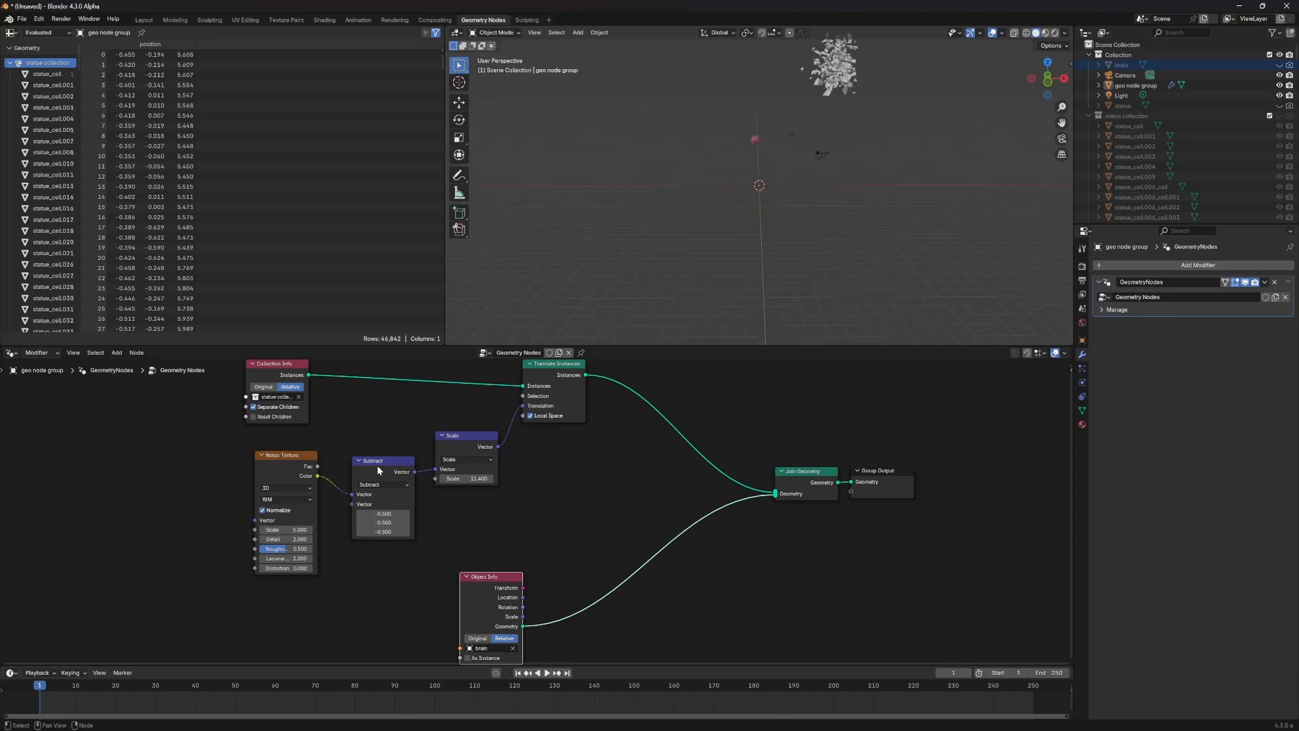
click(384, 514)
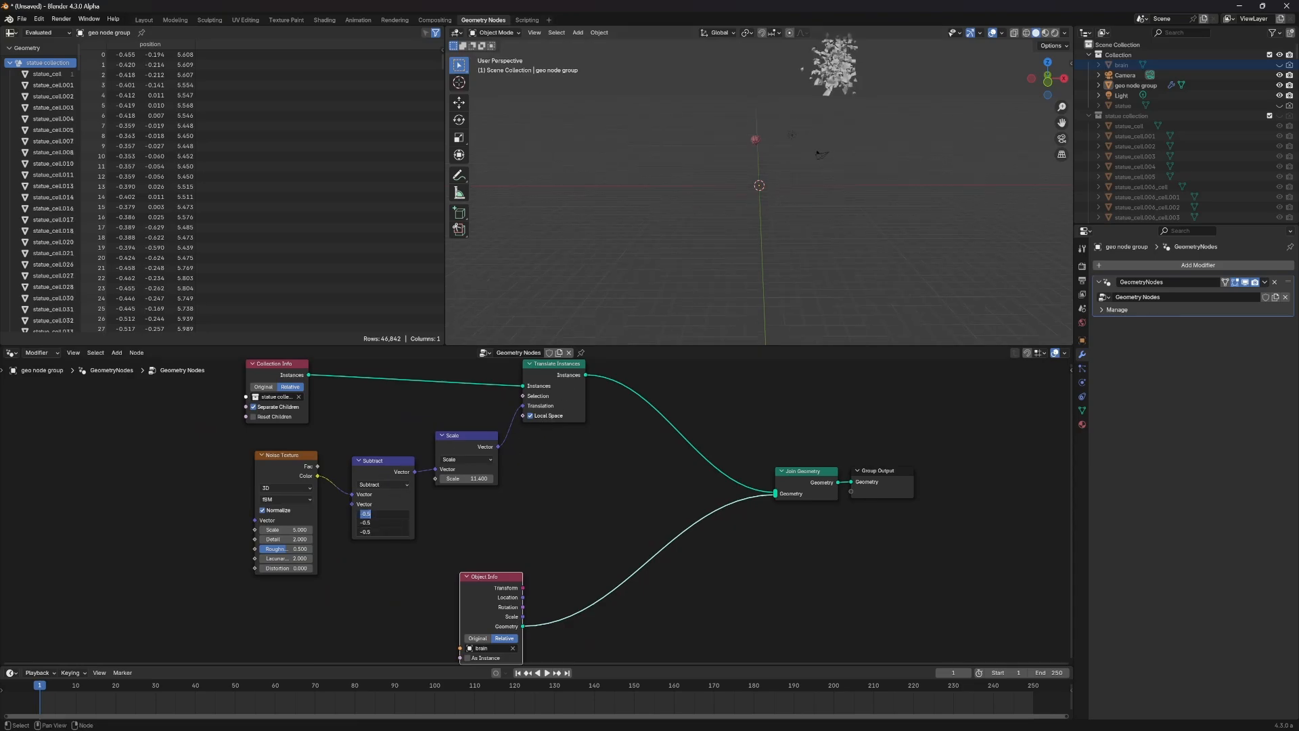
text(0.5)
key(Return)
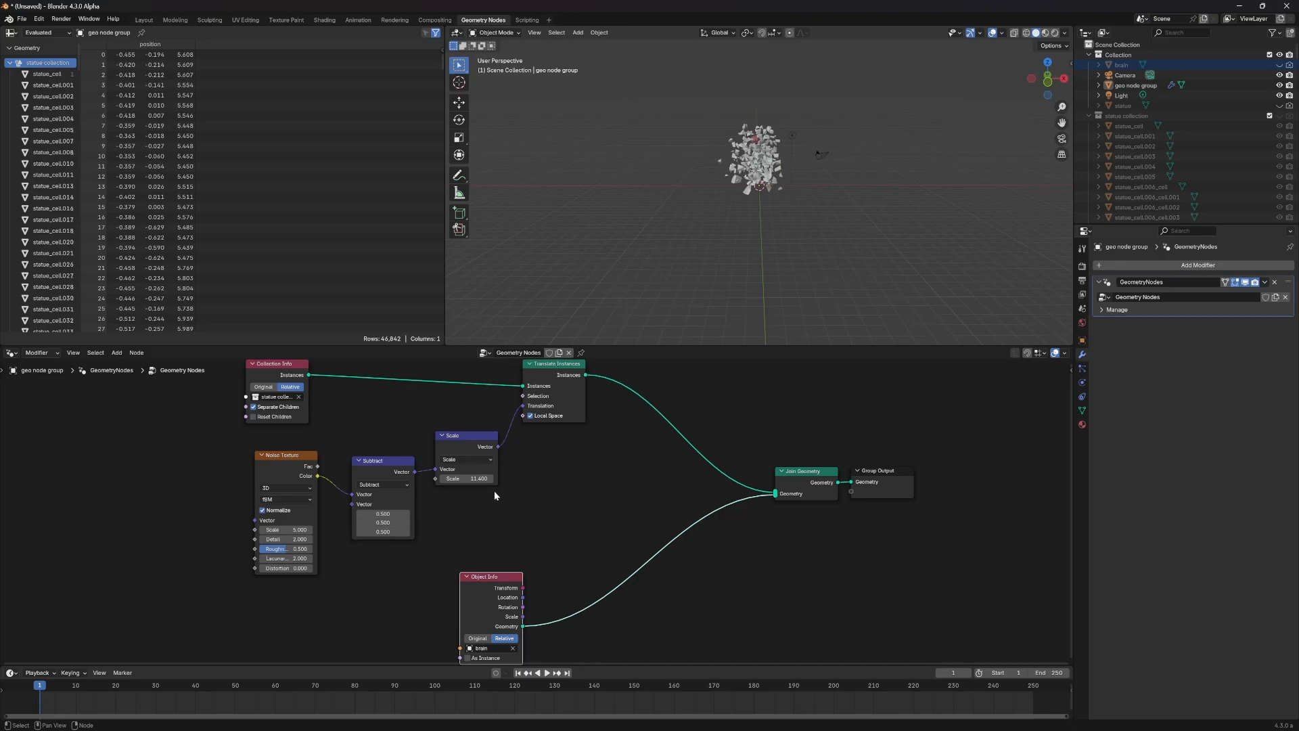
Step: Set the Scale node's value to 0 and space out the Noise Texture and Subtract nodes
drag(472, 479, 434, 479)
key(Return)
scroll(782, 200, up, 7)
middle_drag(782, 200, 731, 289)
click(421, 477)
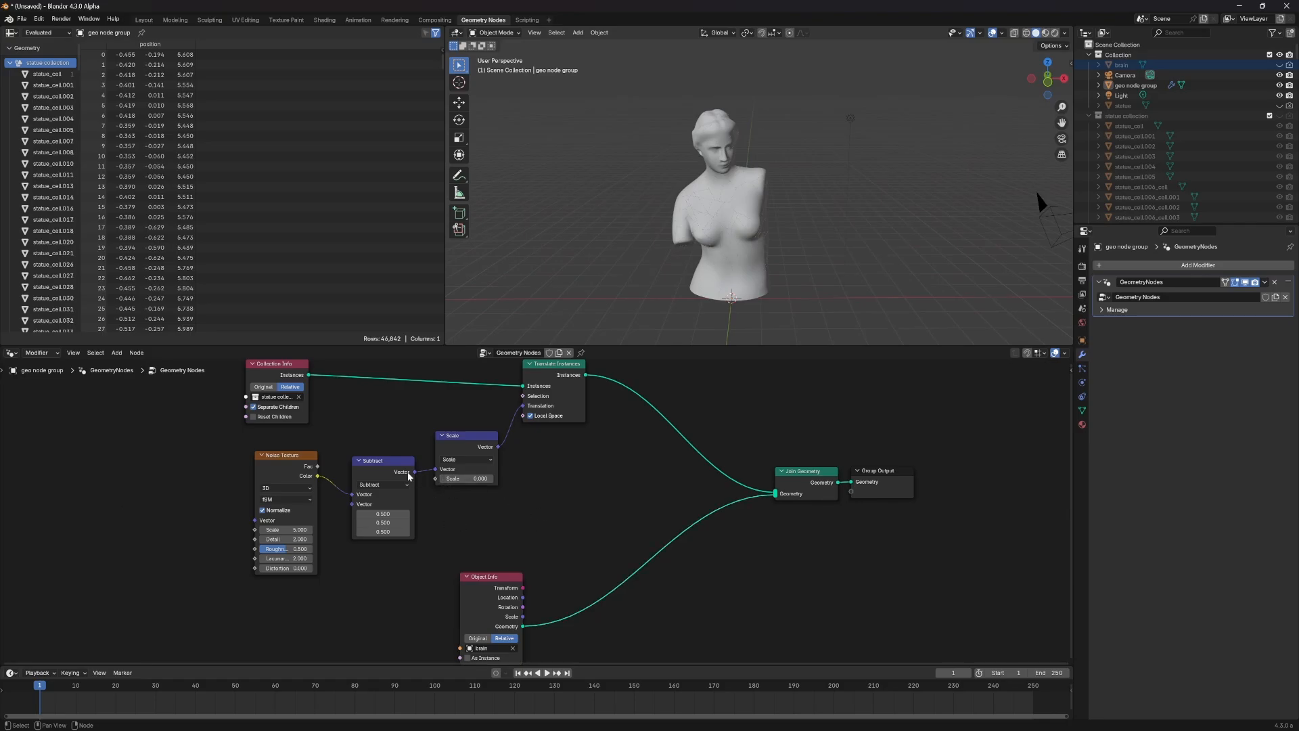
drag(410, 477, 421, 477)
drag(310, 467, 295, 470)
click(259, 513)
Step: Try increasing values on the Scale node to preview the statue pieces scattering, and reset the value to 0
drag(480, 479, 535, 478)
scroll(761, 230, down, 5)
middle_drag(761, 230, 674, 238)
drag(467, 479, 638, 479)
drag(420, 461, 457, 443)
scroll(721, 228, down, 3)
middle_drag(721, 228, 673, 253)
click(260, 514)
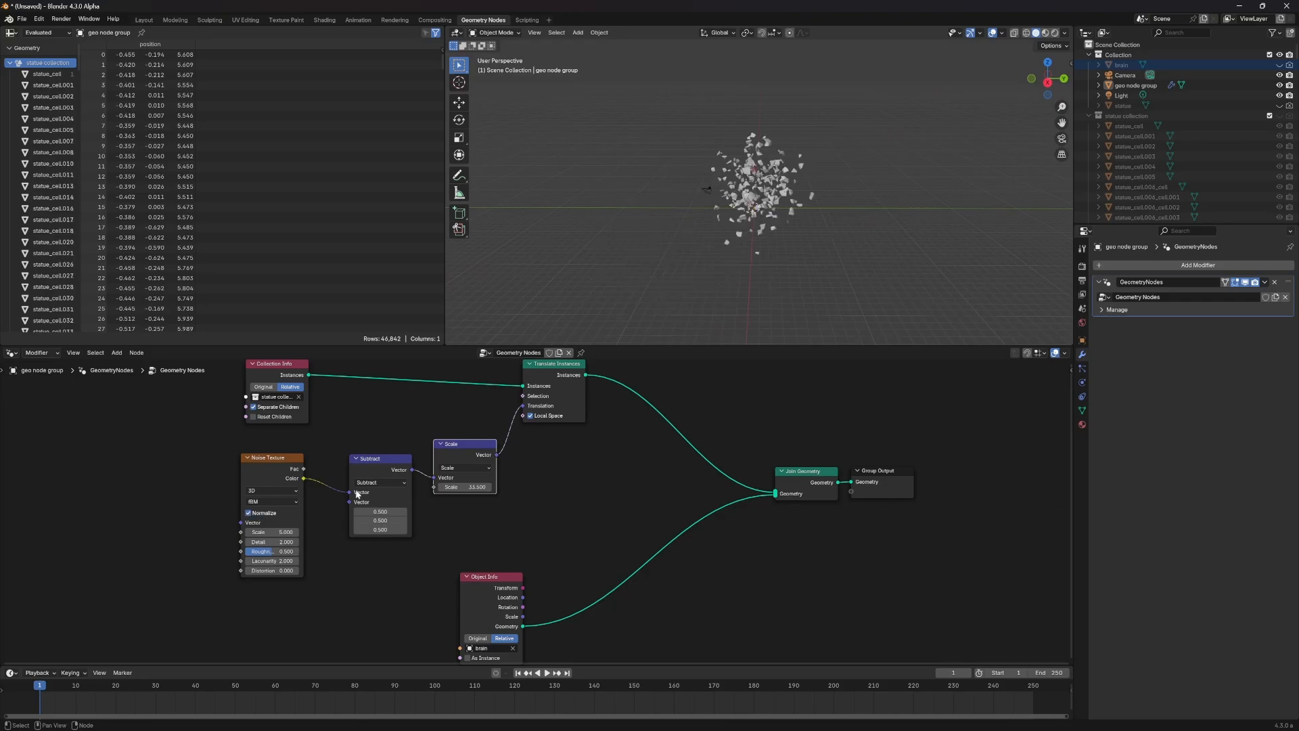
mouse_move(476, 485)
mouse_down()
mouse_move(528, 486)
mouse_move(494, 485)
mouse_up()
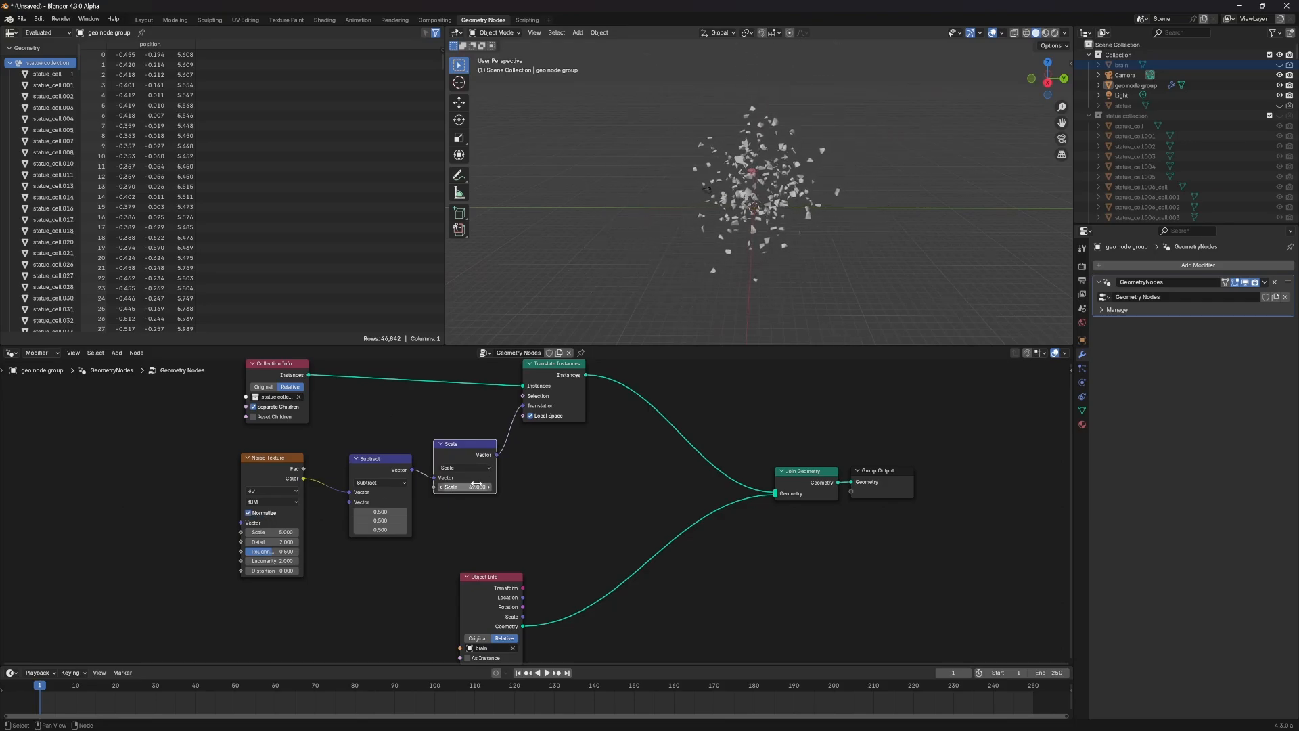
text(0)
key(Return)
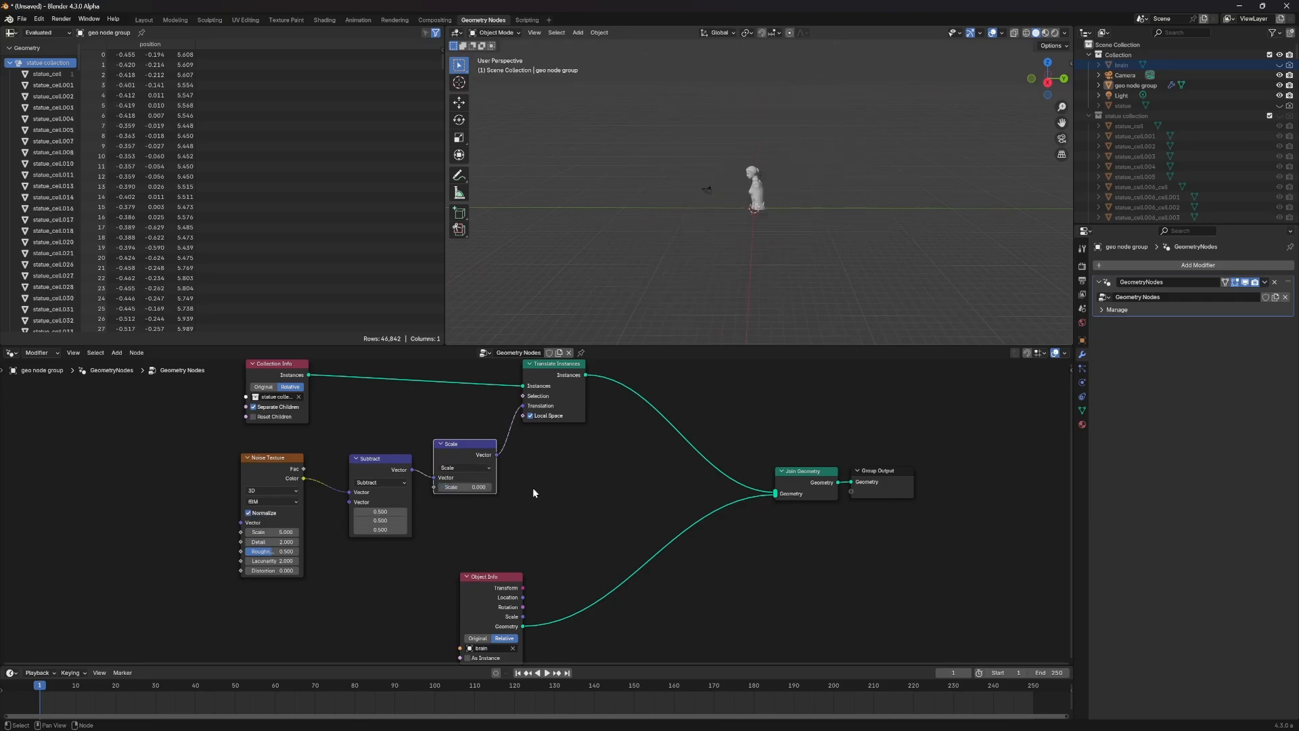
Step: Spread the nodes farther apart, moving Join Geometry and Group Output away from Translate Instances
middle_drag(550, 474, 588, 530)
drag(419, 515, 396, 521)
drag(316, 516, 268, 534)
drag(305, 423, 245, 407)
drag(603, 437, 611, 420)
drag(830, 516, 945, 570)
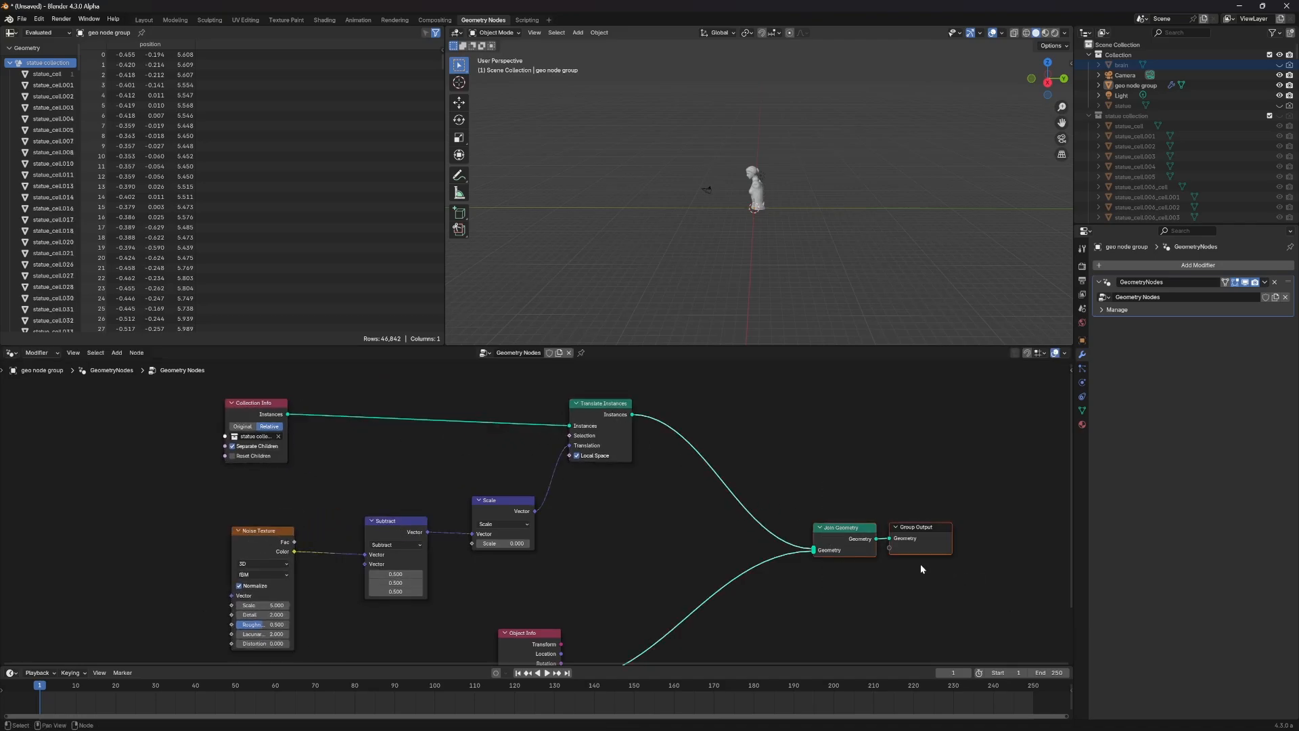
Step: Preview the scattered pieces from the statue's front by raising the Scale value, and return it to 0
middle_drag(706, 256, 738, 235)
scroll(758, 234, up, 4)
drag(615, 412, 640, 401)
mouse_move(501, 545)
mouse_down()
mouse_move(571, 539)
mouse_move(506, 561)
mouse_up()
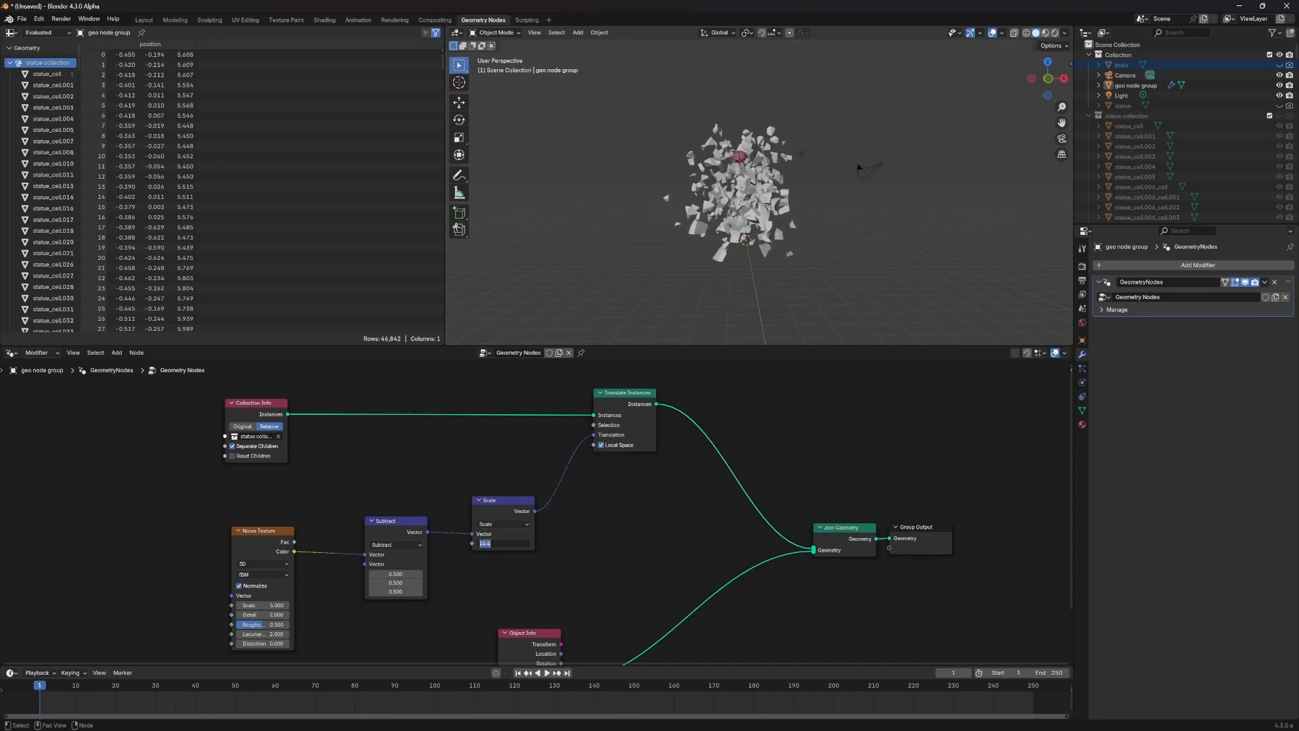
key(Return)
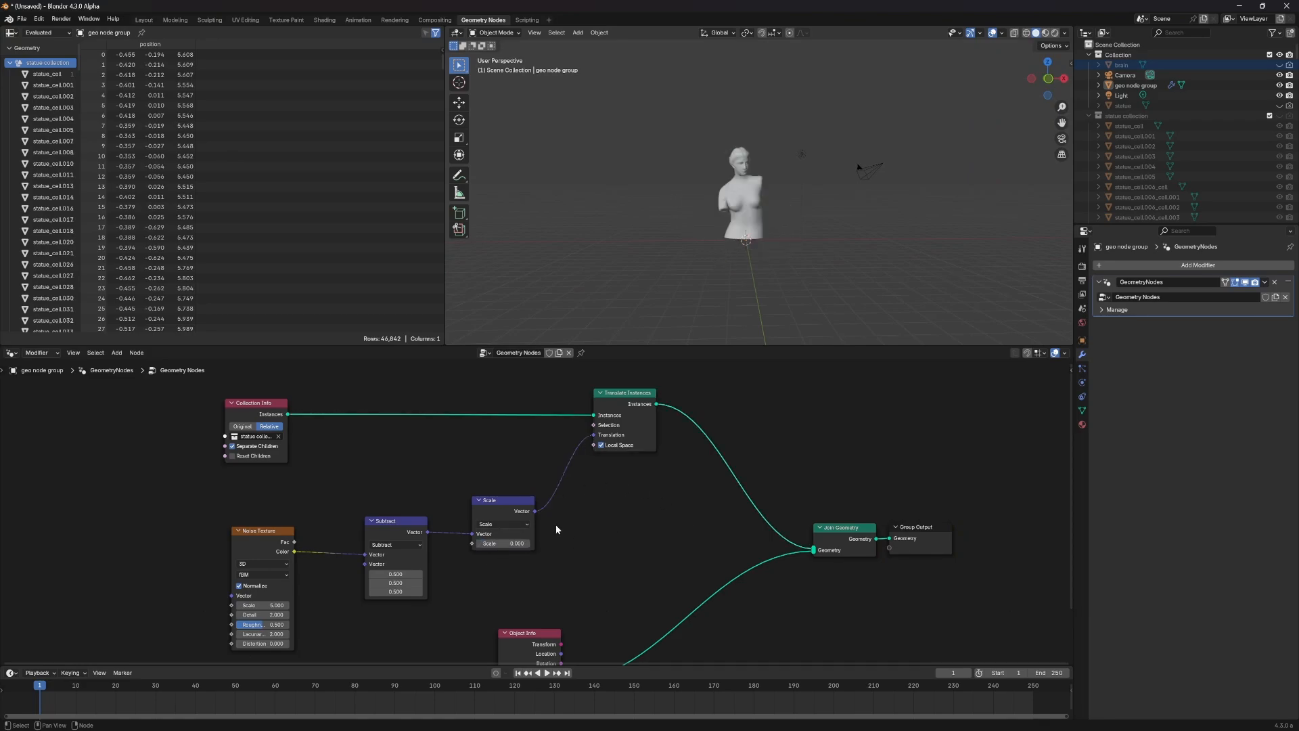
Step: Add a Plain Axes empty to the scene and name it "mask 1"
key(shift+a)
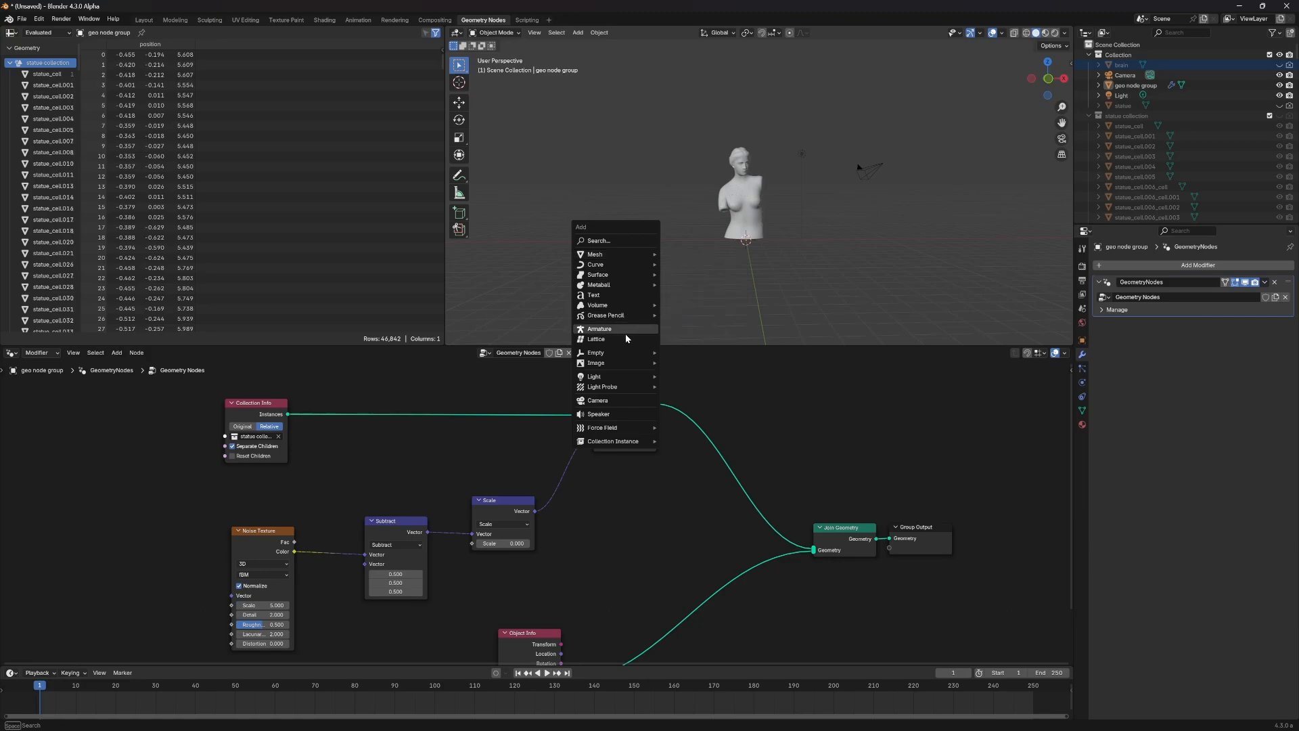
mouse_move(620, 352)
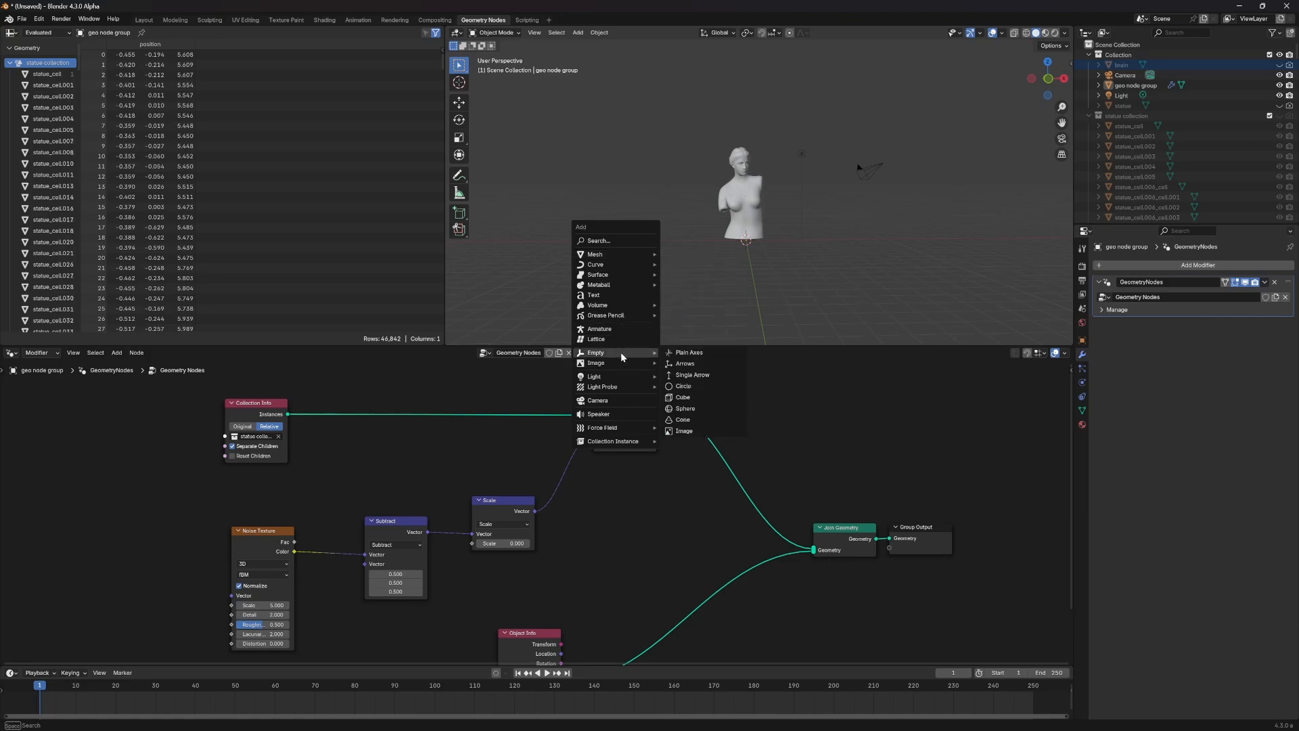
click(699, 355)
key(F2)
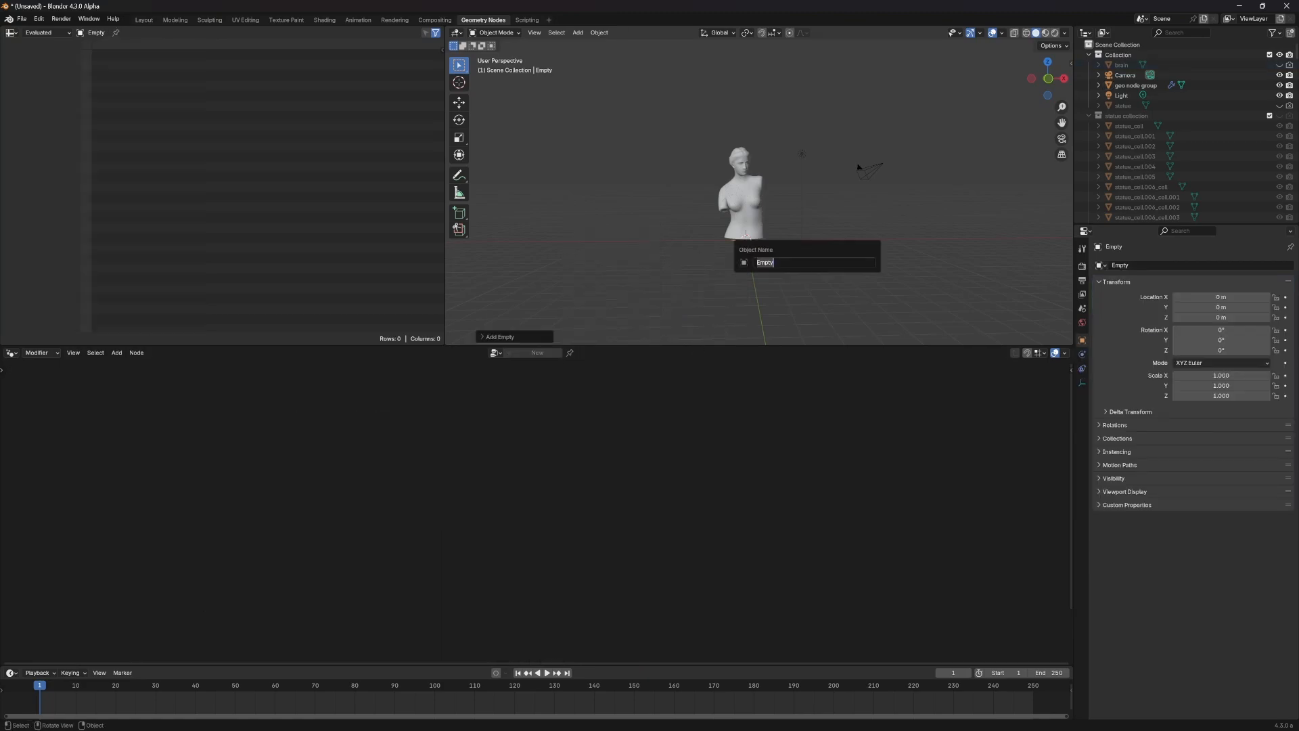
text(mask 1)
key(Return)
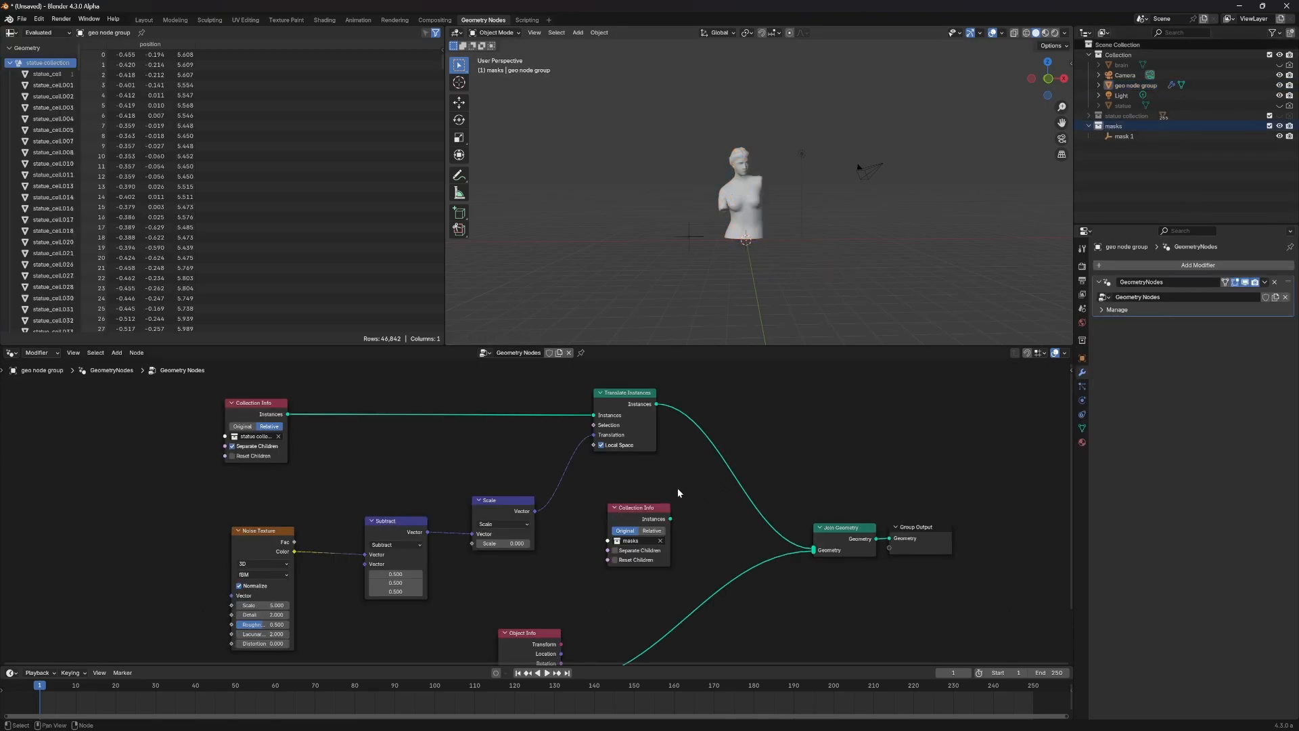
Step: Reposition the masks Collection Info node and shift the brain's Object Info node away from the noise nodes
drag(650, 514, 631, 519)
scroll(700, 541, down, 4)
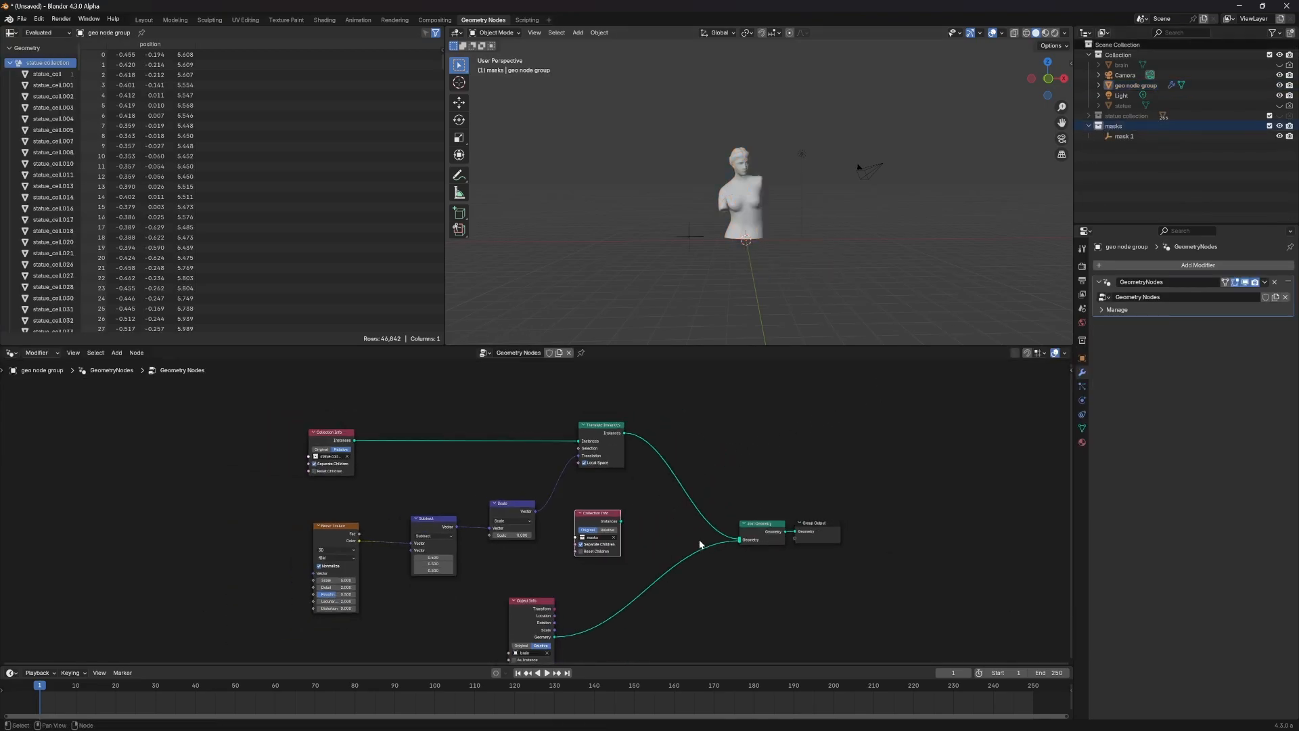
middle_drag(704, 545, 684, 477)
drag(507, 558, 620, 588)
Step: Duplicate the mask 1 empty to the opposite side of the statue and name the copy "mask 2"
click(1124, 136)
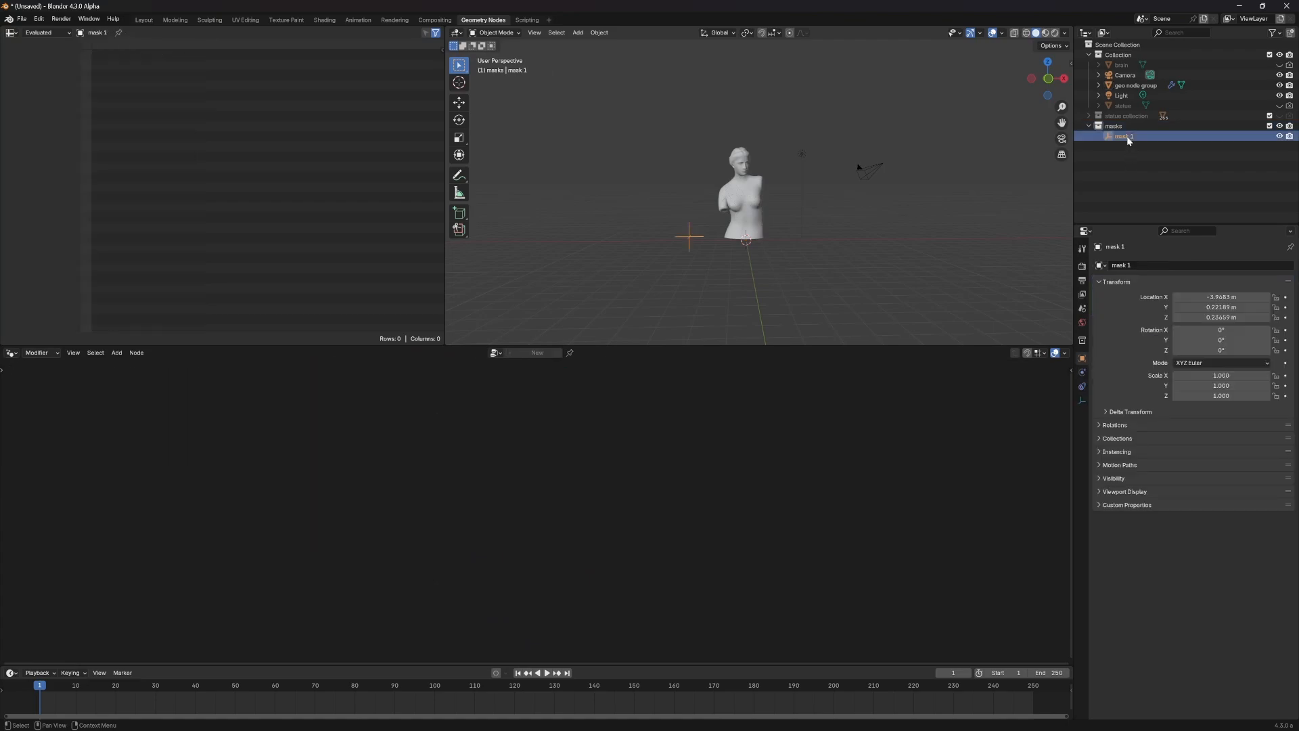
key(shift+d)
click(812, 237)
key(F2)
text(mask 2)
key(Return)
Step: Move the mask 2 empty up beside the statue's head and mask 1 up beside the shoulder
key(g)
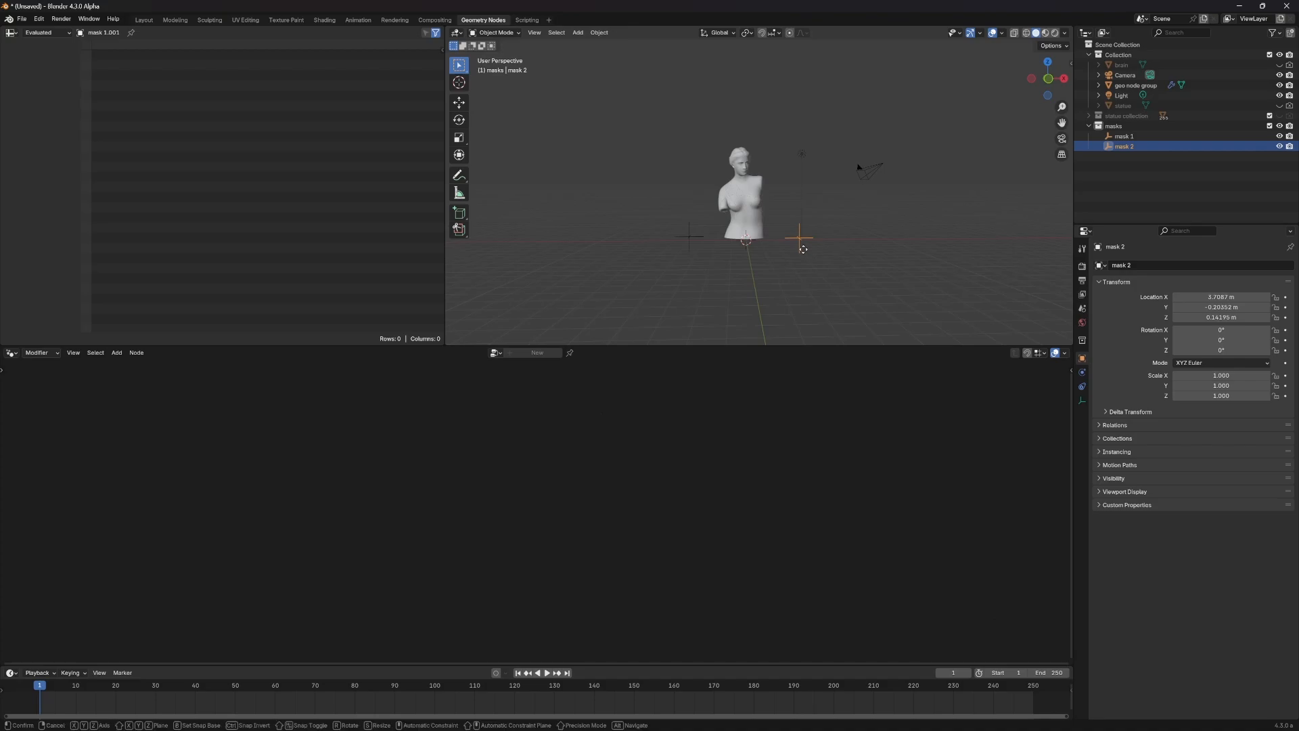
click(774, 162)
click(730, 203)
click(692, 232)
key(g)
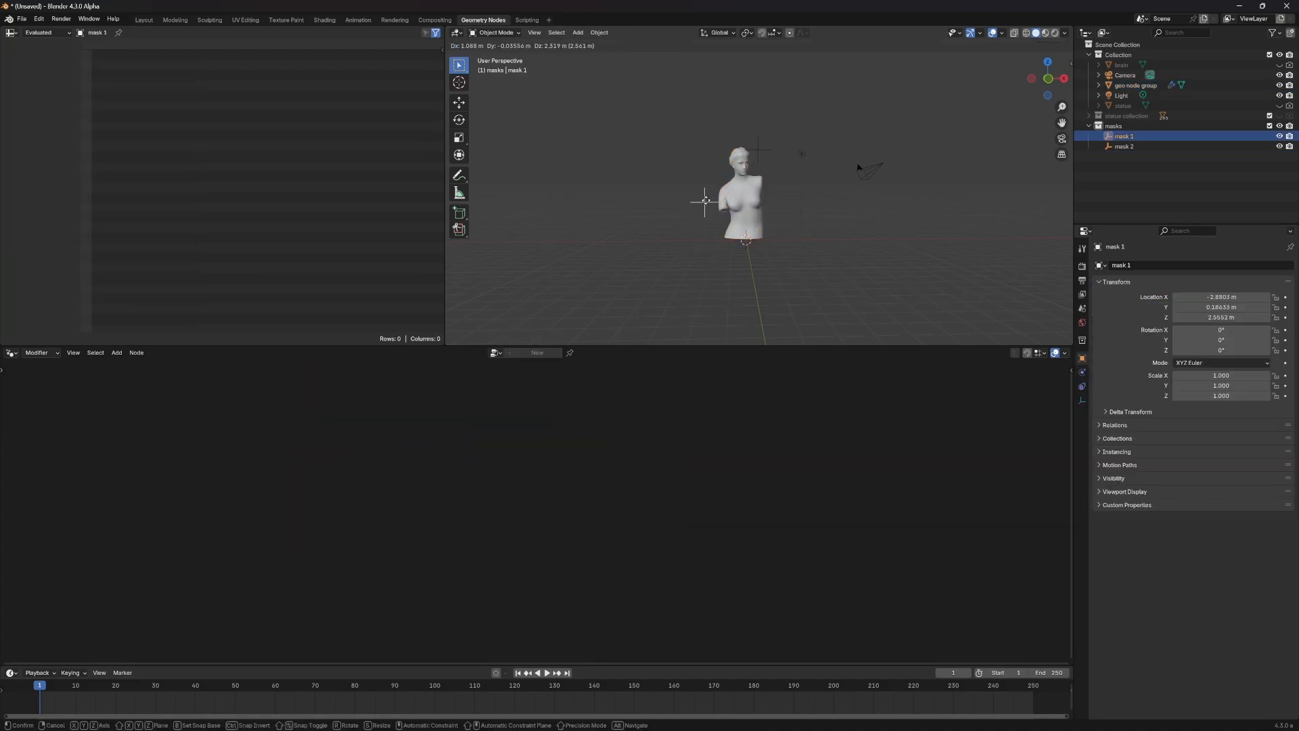
click(710, 188)
Step: Refine mask 1's position beside the statue's shoulder from another angle and select the geo node group
middle_drag(693, 257, 722, 262)
scroll(724, 260, down, 3)
key(g)
click(740, 218)
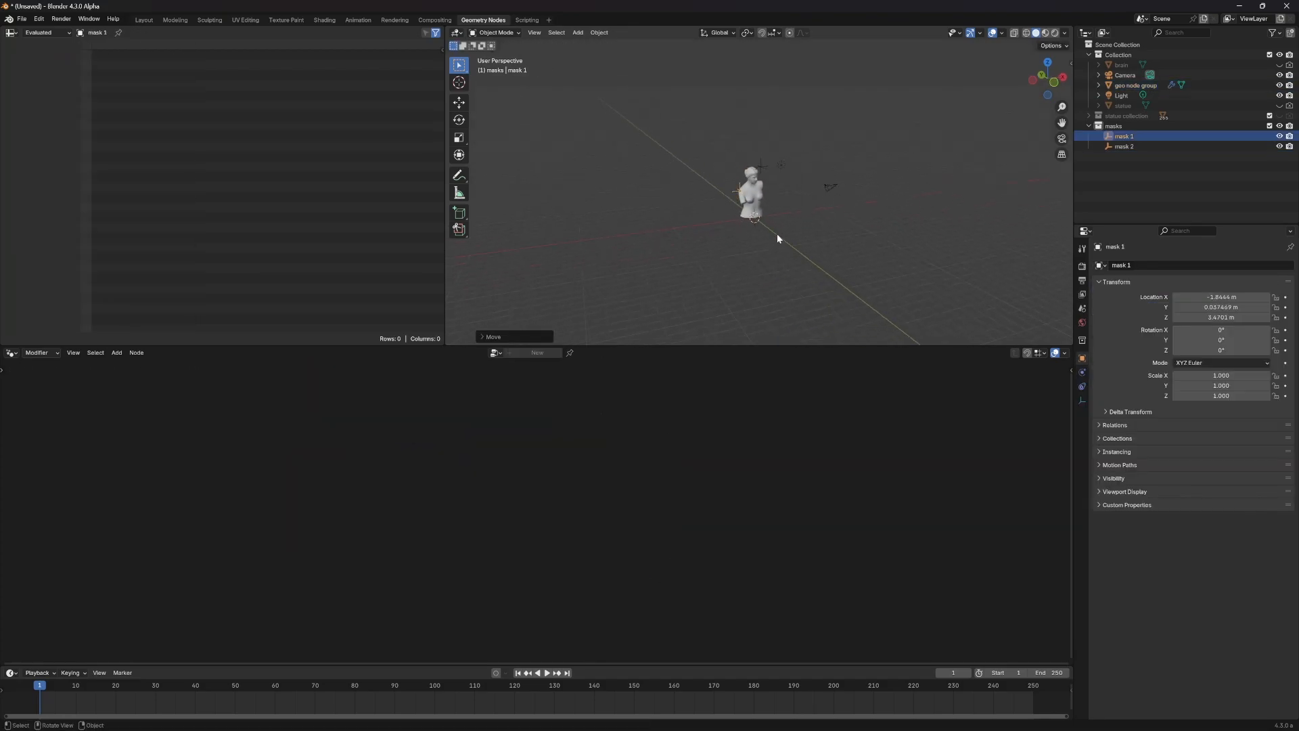
scroll(773, 216, up, 11)
scroll(771, 213, down, 1)
middle_drag(740, 202, 723, 216)
drag(705, 142, 741, 123)
click(743, 71)
middle_drag(743, 72, 709, 133)
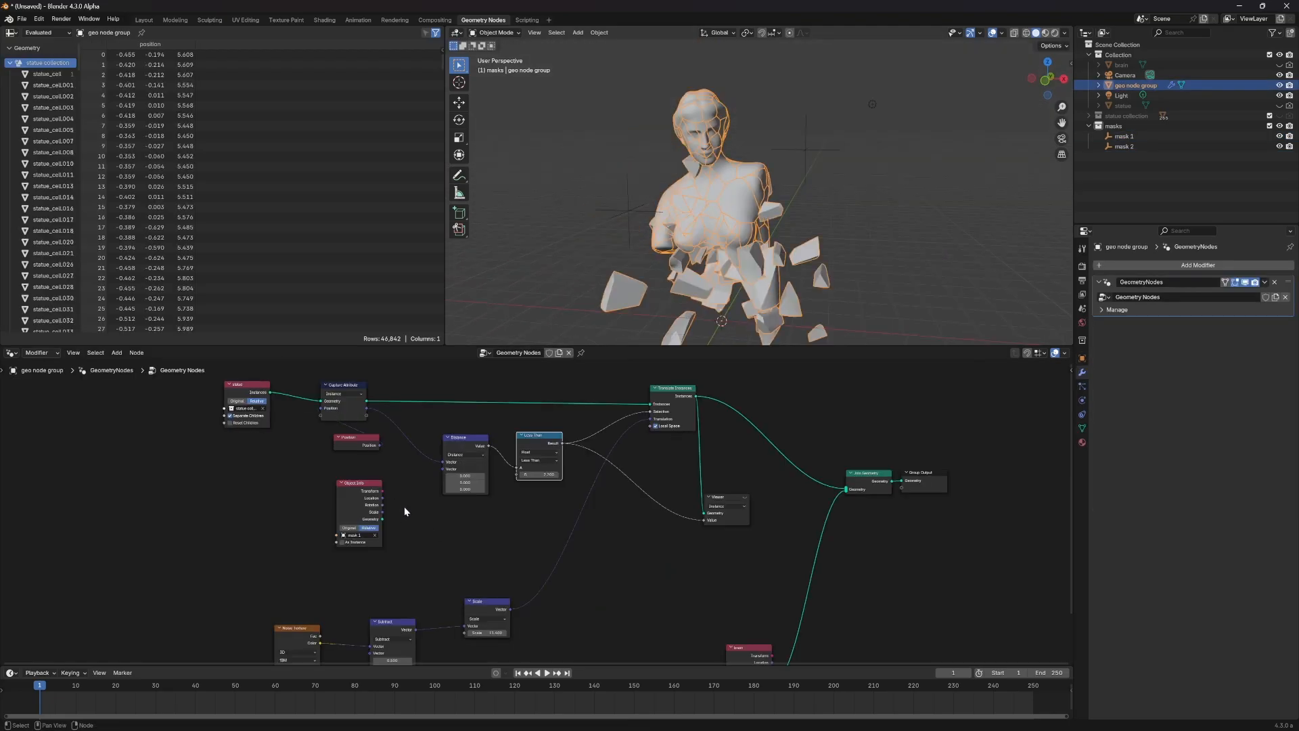
Step: Link the mask 1 Object Info's Location to the Distance node's second vector and label that Object Info "should mask"
drag(377, 479, 440, 485)
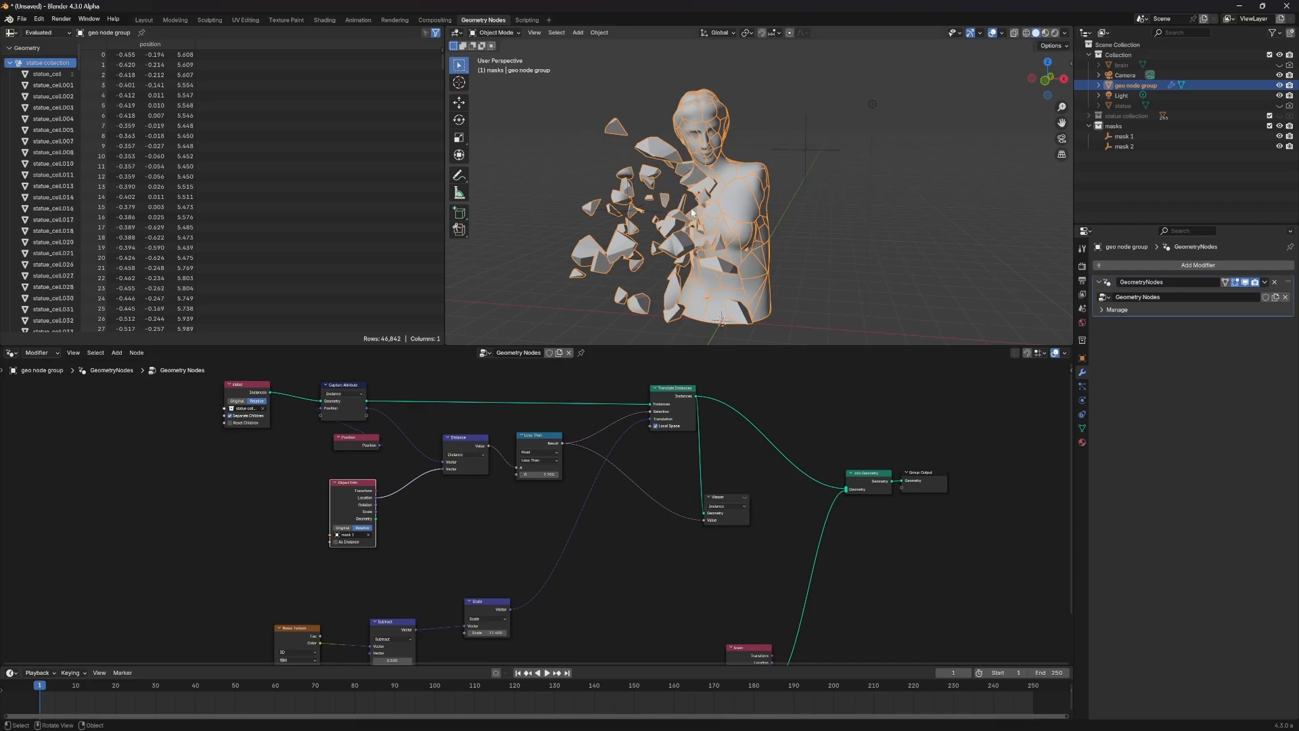
drag(352, 504, 354, 489)
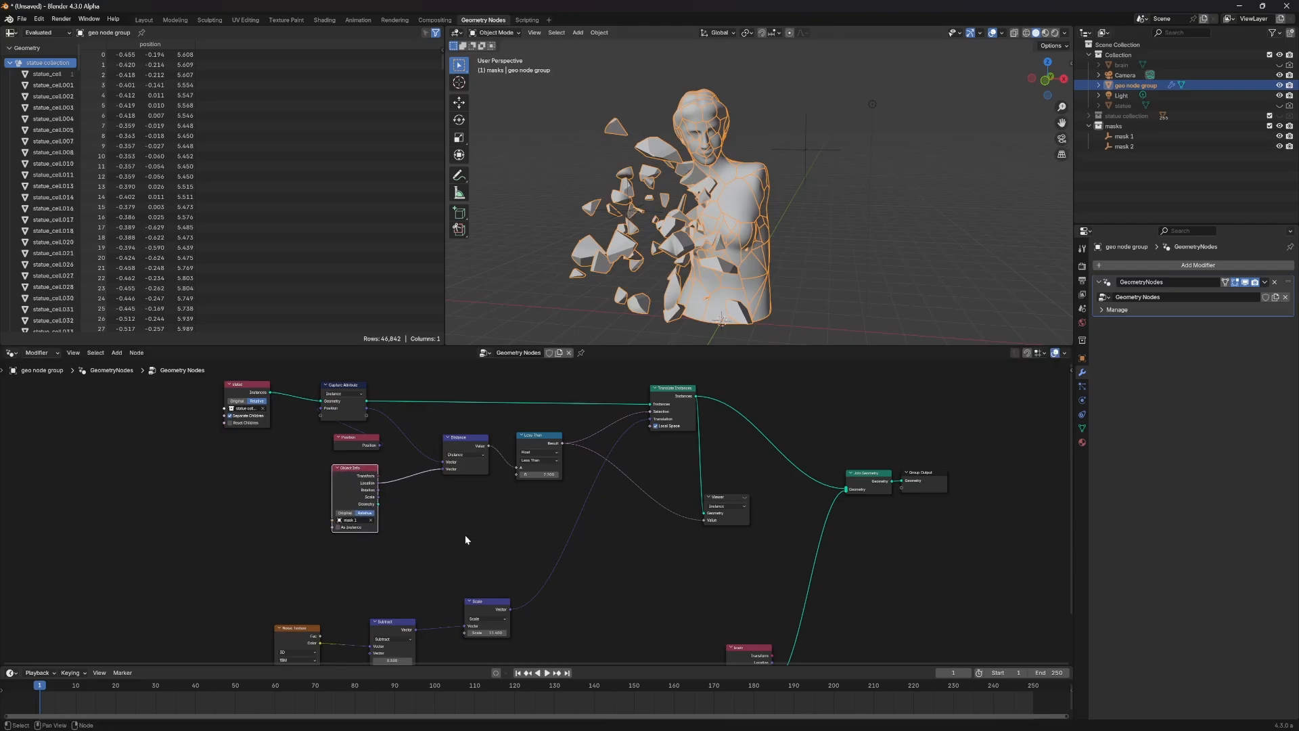
key(F2)
text(should mask these)
Step: Rename the mask 1 empty "shoulder mask" and the mask 2 empty "face mask"
click(1123, 136)
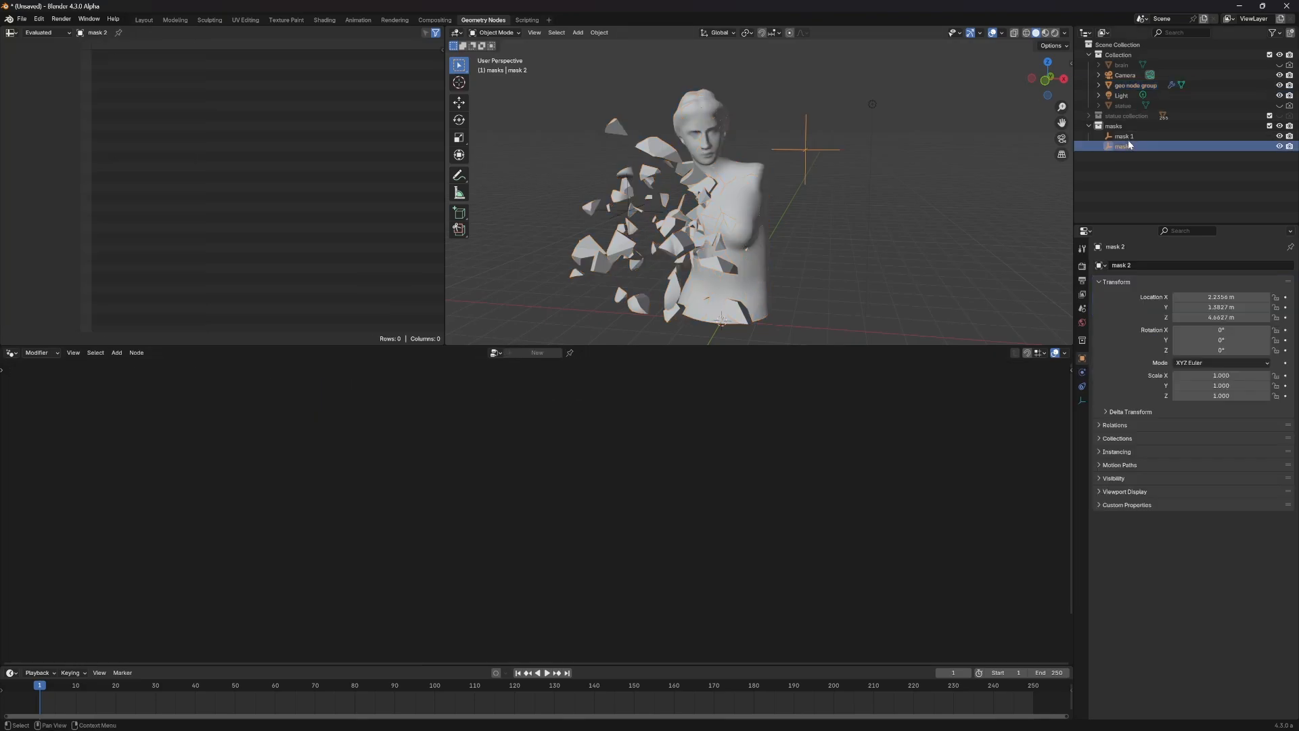
key(F2)
text(shoulder mask)
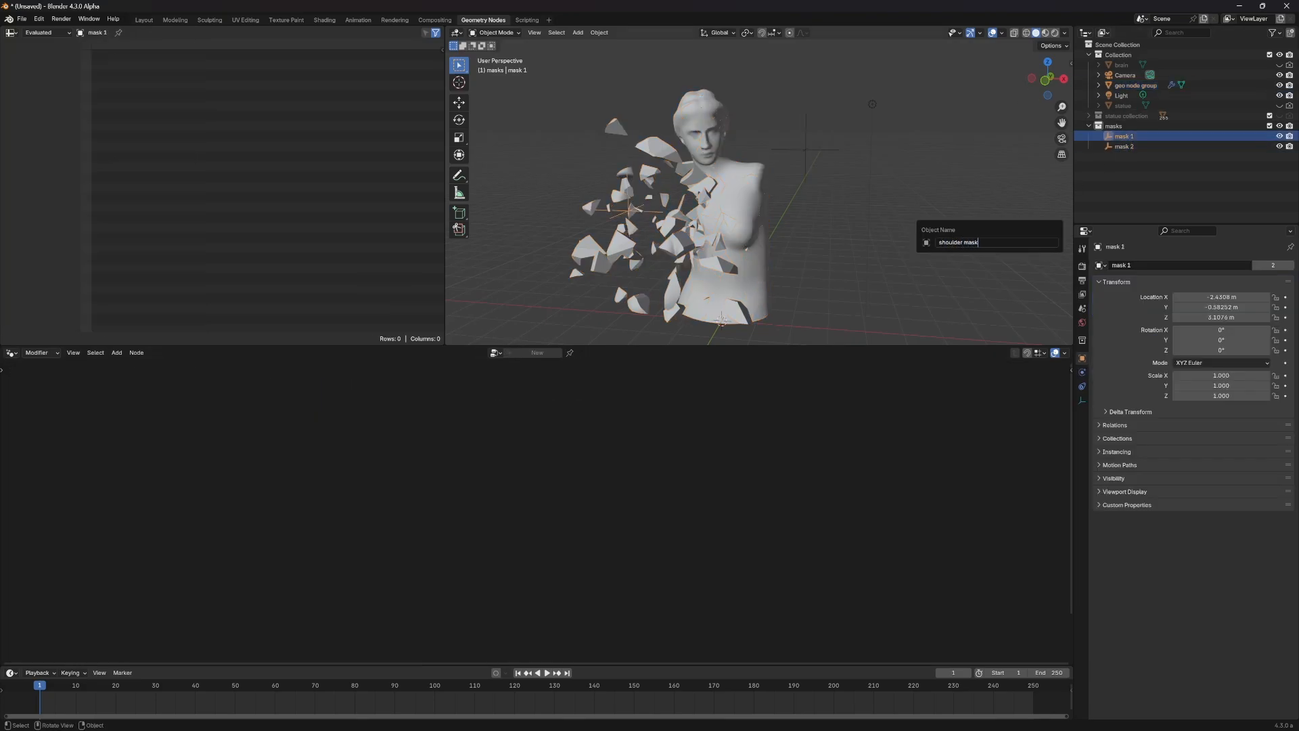
key(Return)
click(1136, 135)
key(F2)
text(face ma)
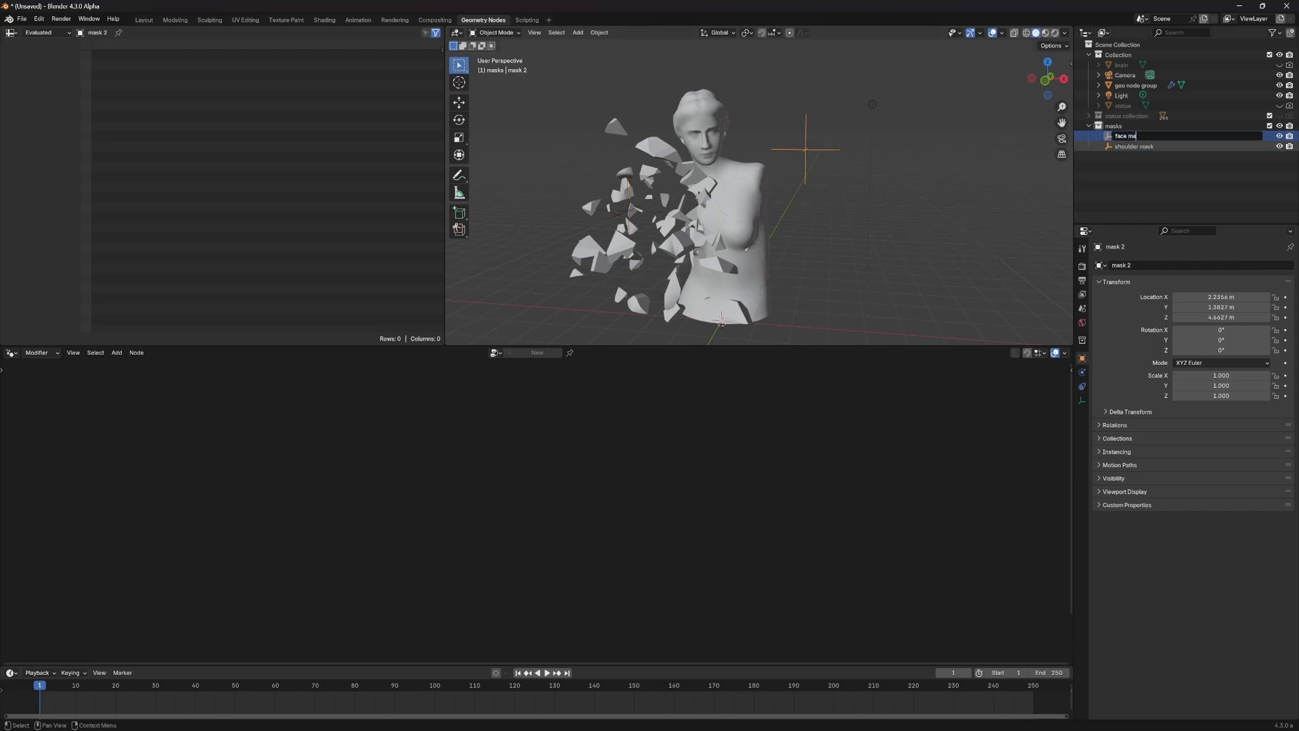
text(sk)
key(Return)
Step: Space out the should mask, Distance and Less Than nodes of the geo node group, and preview the mask with the Viewer
click(717, 270)
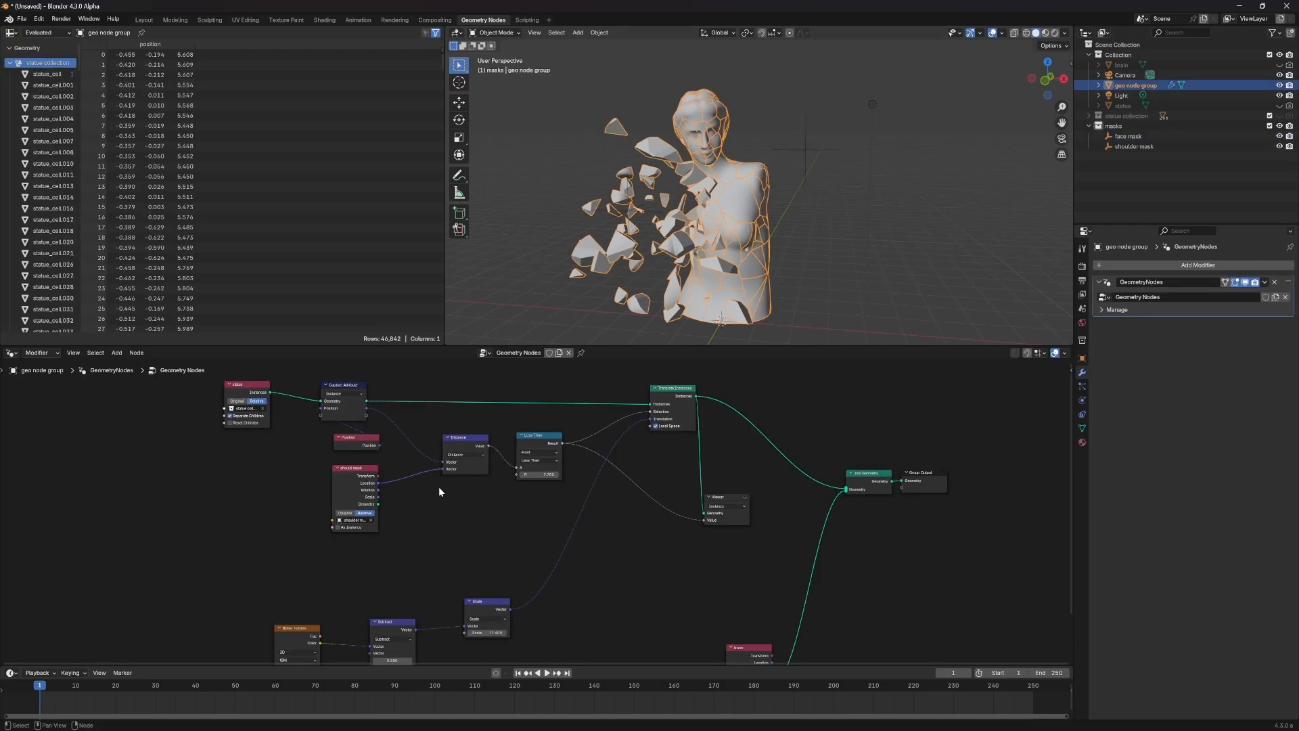
drag(471, 446, 487, 445)
drag(361, 475, 360, 488)
click(480, 443)
drag(557, 445, 565, 439)
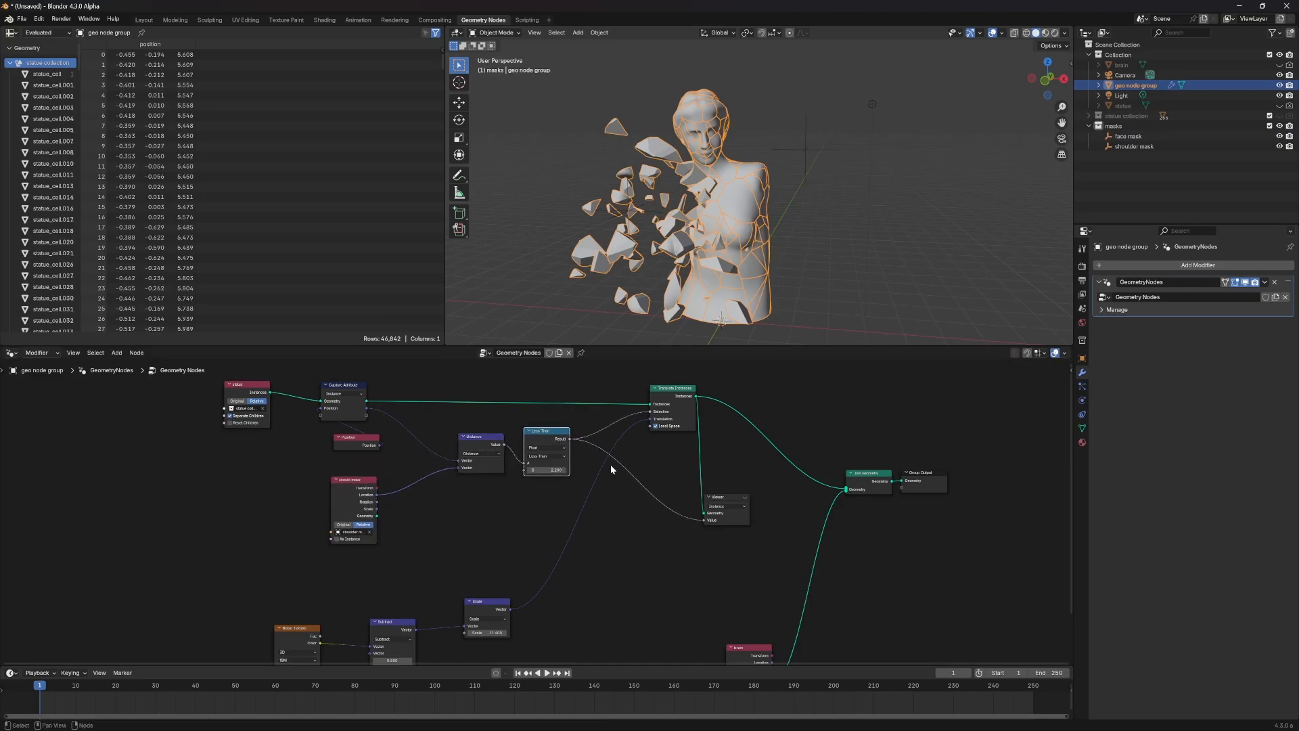
click(745, 497)
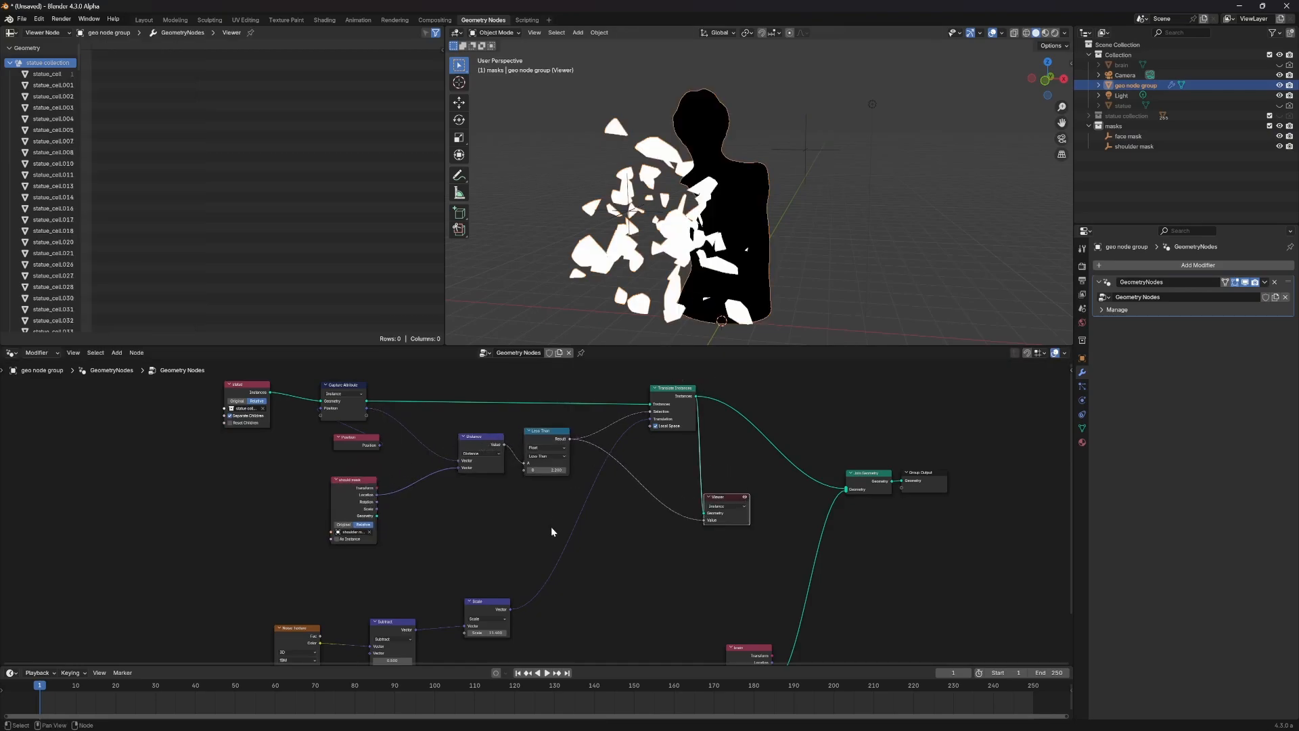
right_click(538, 469)
drag(355, 495, 387, 489)
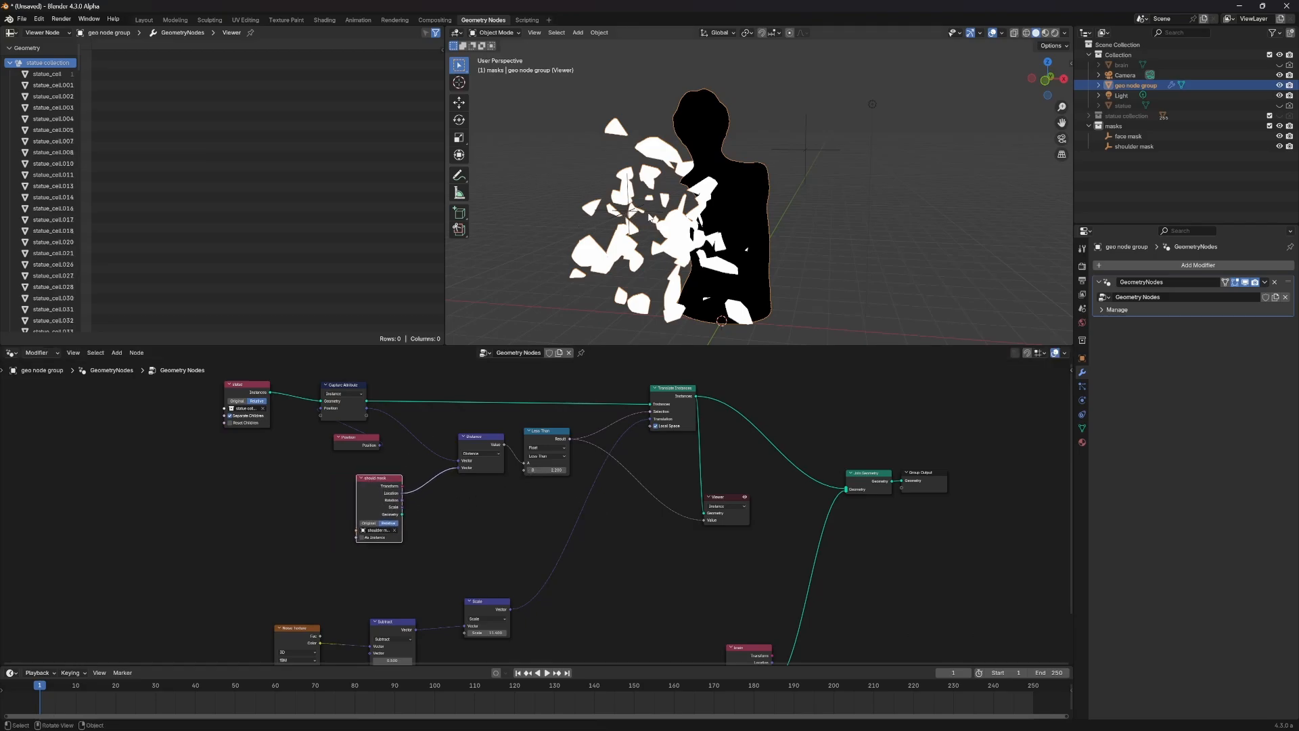
Step: Move the shoulder mask empty slightly higher beside the statue's shoulder and reselect the geo node group
click(648, 215)
key(g)
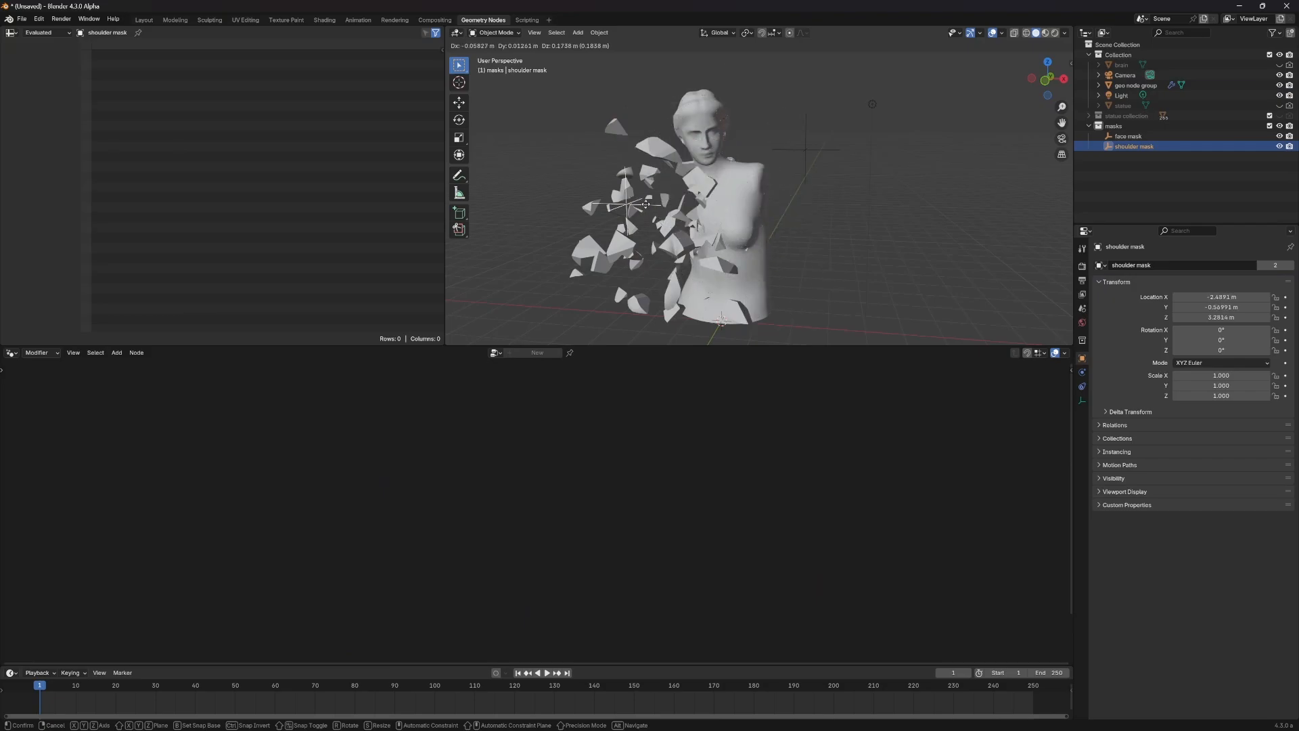
click(628, 205)
click(748, 208)
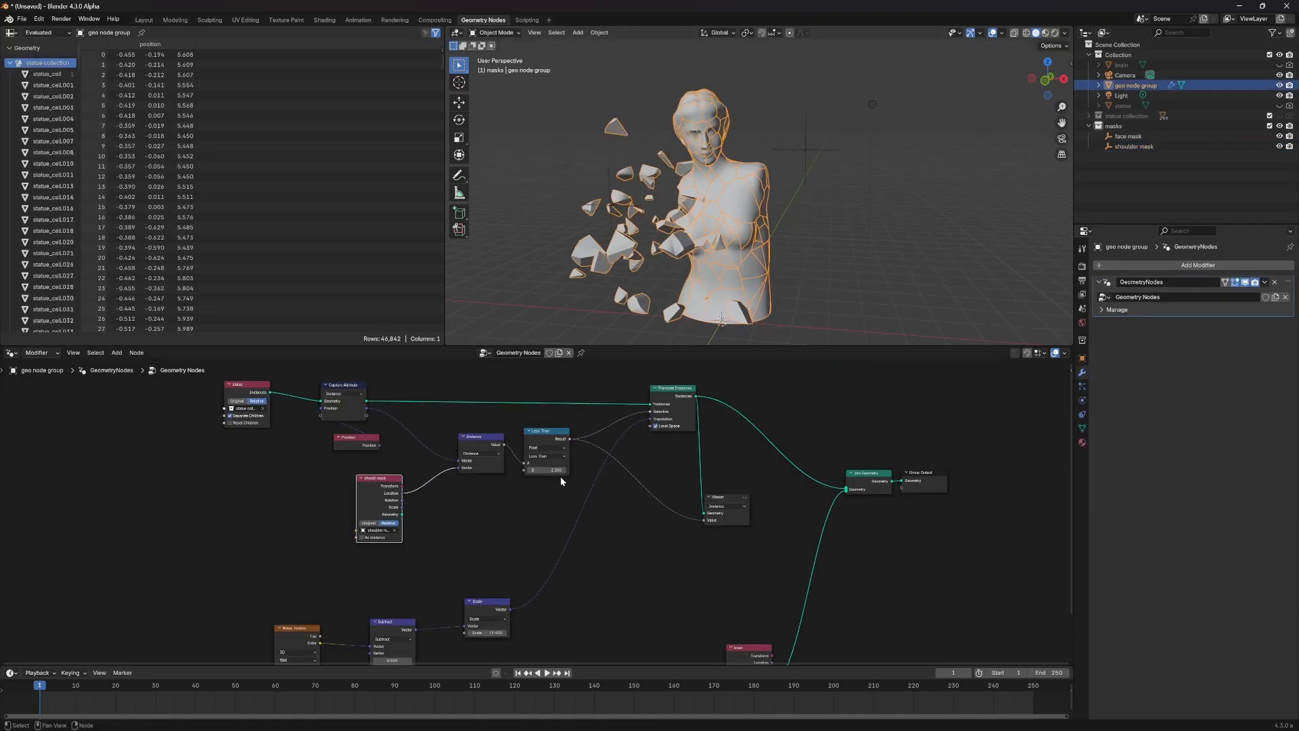
Step: Realign the Distance node and duplicate the should mask, Distance and Less Than nodes below the originals, keeping their incoming links
drag(554, 432, 477, 448)
click(623, 571)
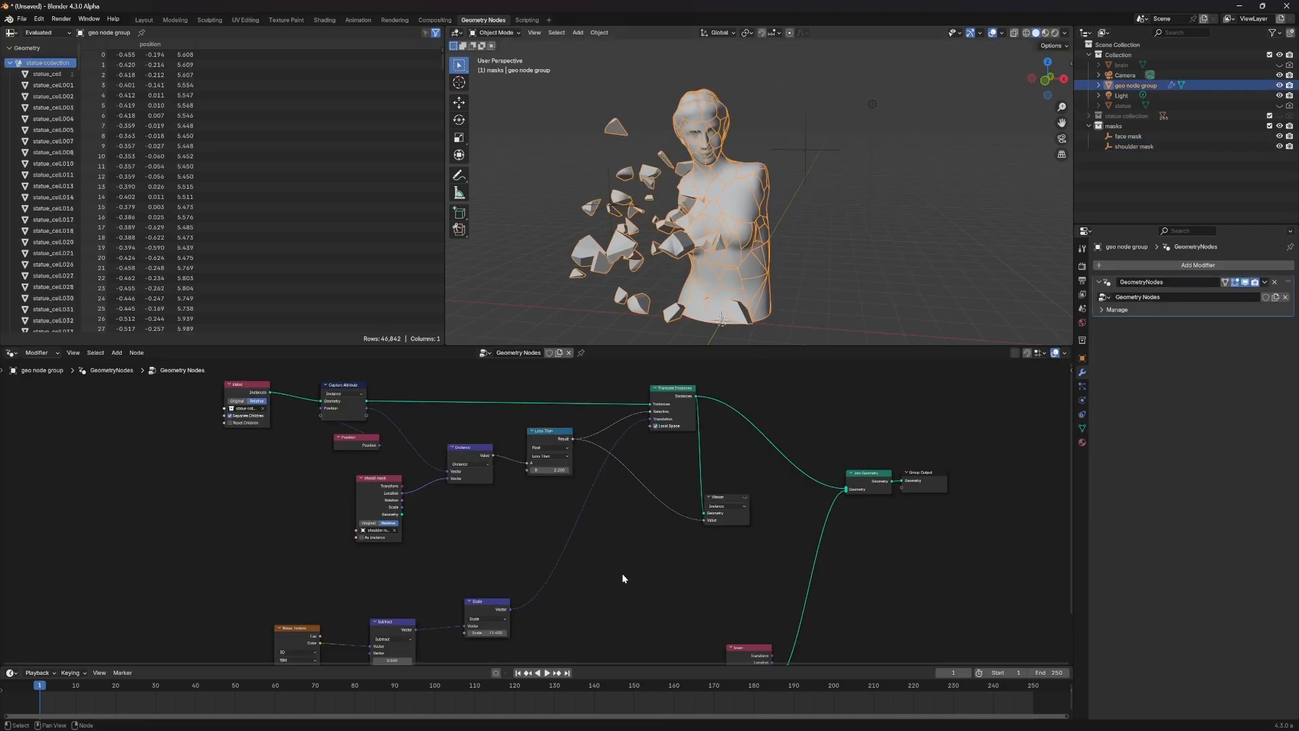
drag(542, 529, 367, 471)
key(ctrl)
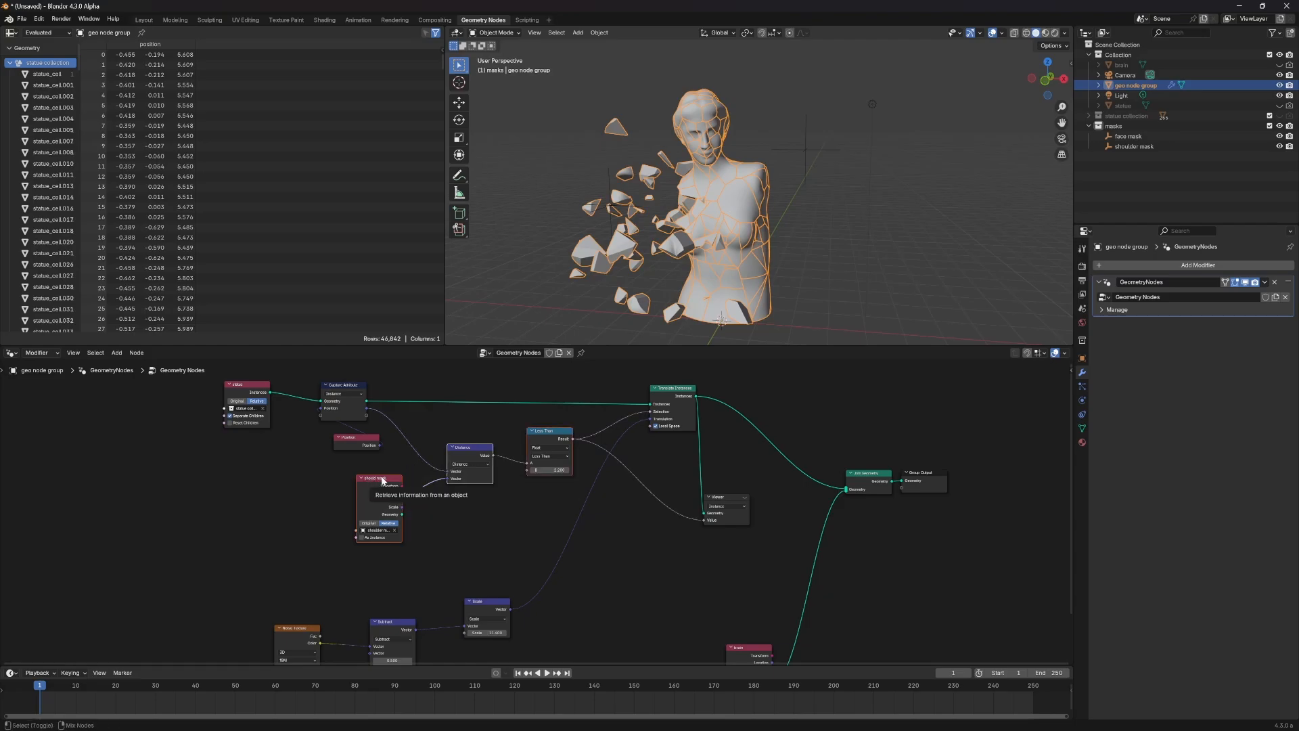
key(shift+d)
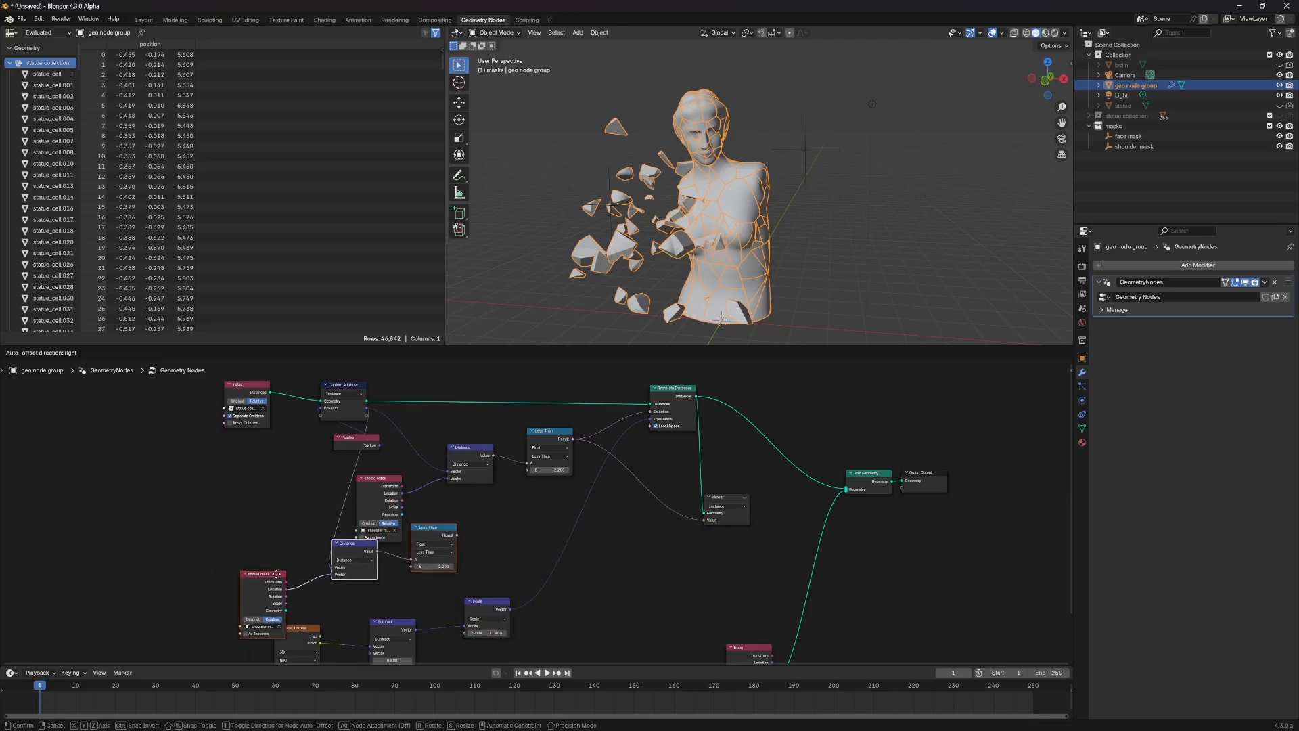
click(360, 549)
Step: Move the Noise Texture, Subtract and Scale nodes farther down and spread out the duplicated mask nodes
middle_drag(496, 610, 481, 482)
drag(554, 590, 233, 507)
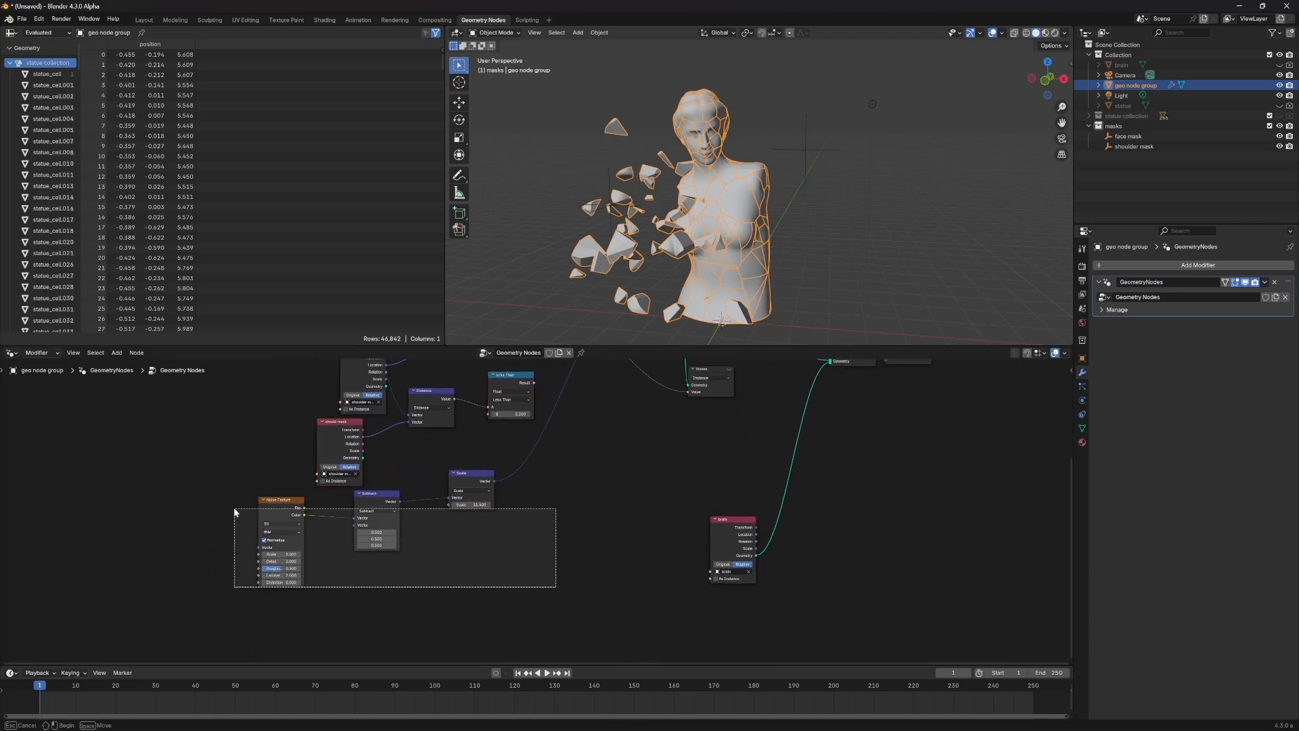
drag(368, 498, 531, 567)
drag(351, 446, 379, 490)
drag(552, 468, 444, 399)
drag(435, 399, 464, 404)
Step: Assign the face mask empty as the object of the duplicated should mask node
click(371, 518)
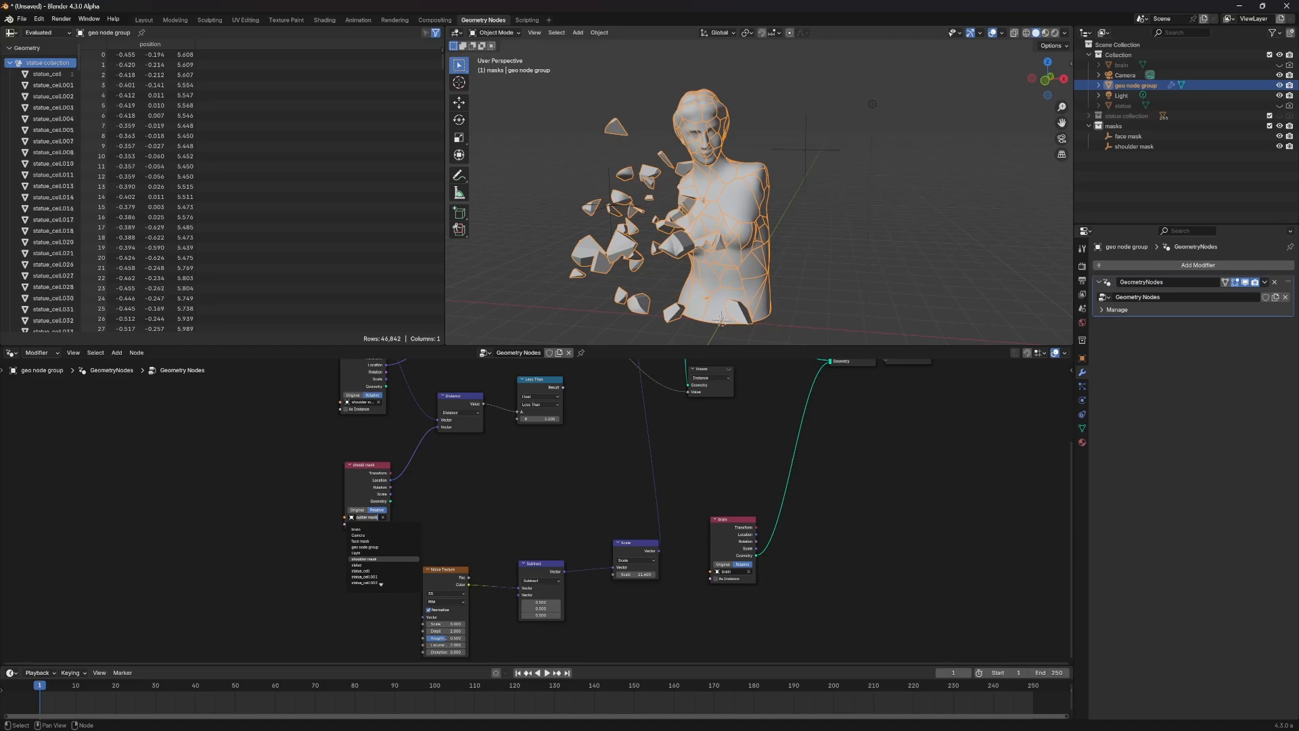
click(371, 541)
middle_drag(501, 470, 451, 573)
middle_drag(536, 501, 497, 558)
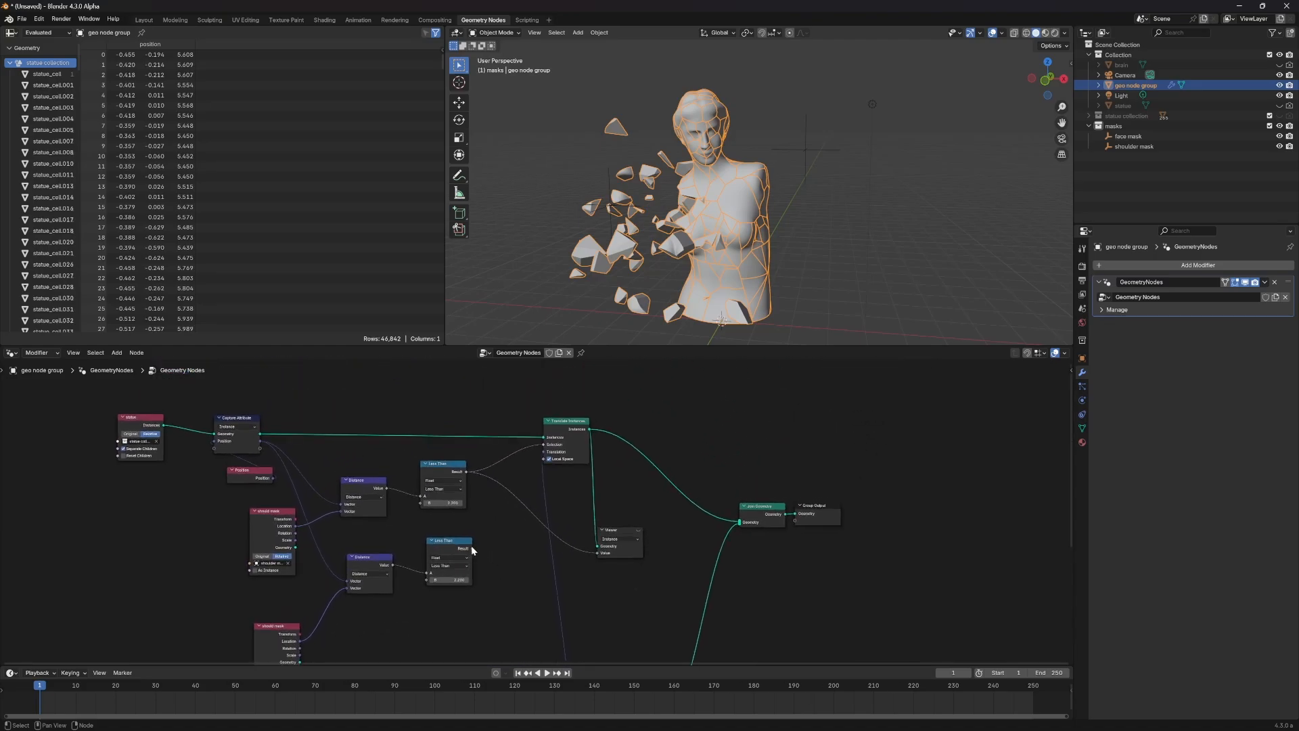
Step: Reposition the Translate Instances and Viewer nodes and route the outgoing instance links through a shared reroute
drag(574, 430, 537, 423)
drag(624, 531, 648, 544)
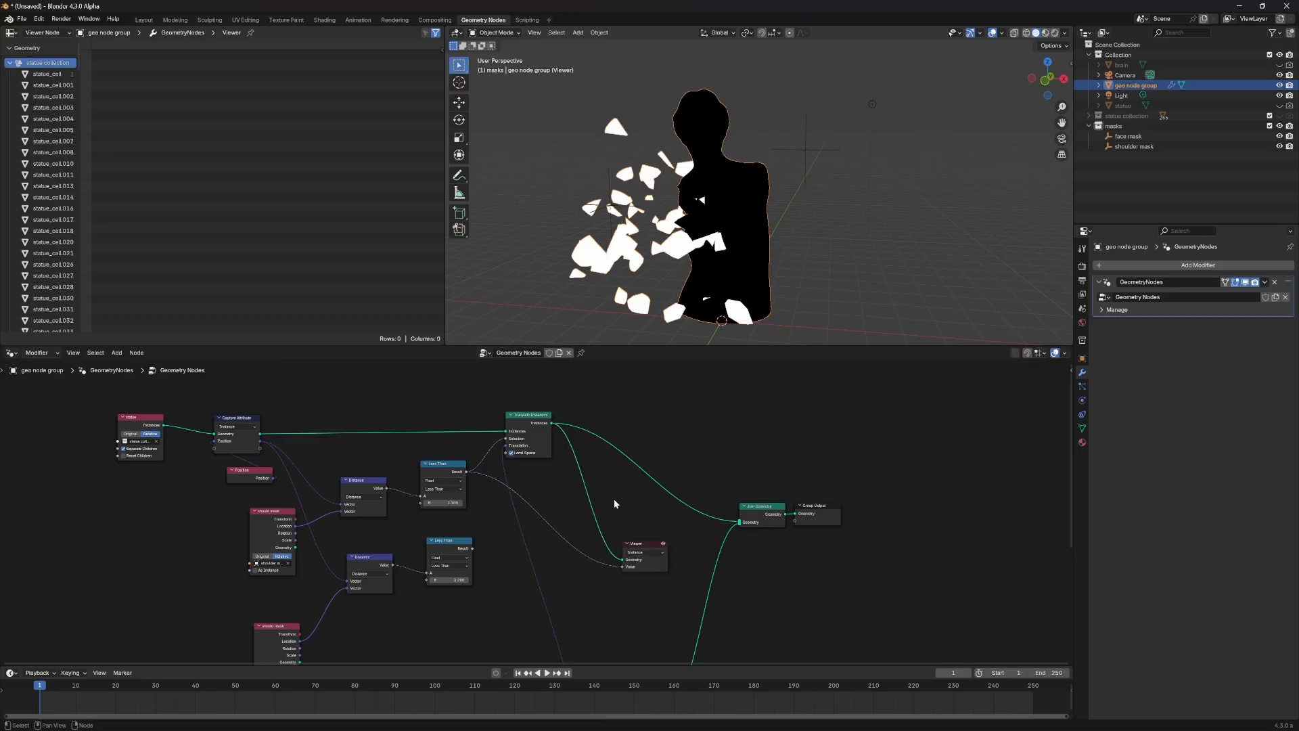
drag(534, 420, 536, 432)
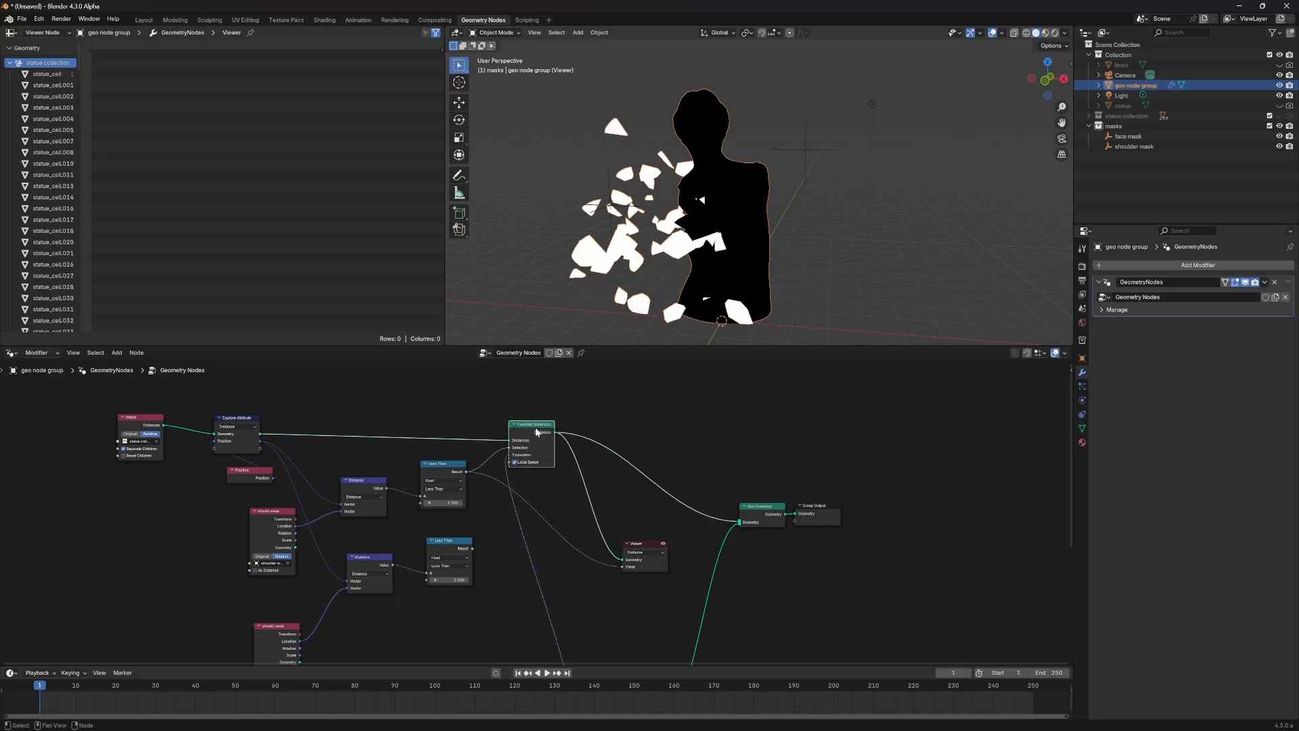
click(579, 509)
Step: Duplicate Translate Instances and insert the copy between the original and the reroute
click(530, 427)
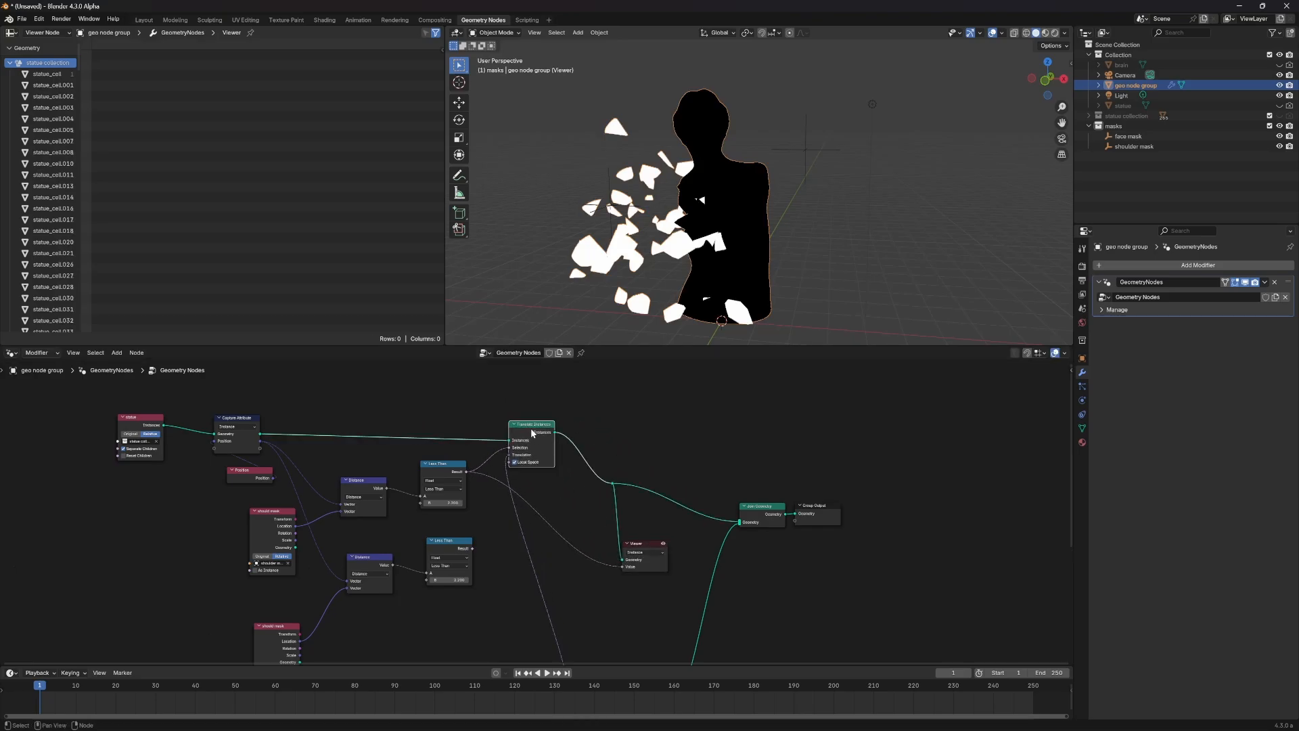
key(shift+d)
click(589, 440)
Step: Link the second Less Than result and the Scale vector to the duplicated Translate Instances' Selection and Translation, and delete the Viewer
middle_drag(613, 514, 637, 496)
scroll(584, 576, down, 4)
middle_drag(596, 579, 549, 499)
drag(468, 460, 541, 394)
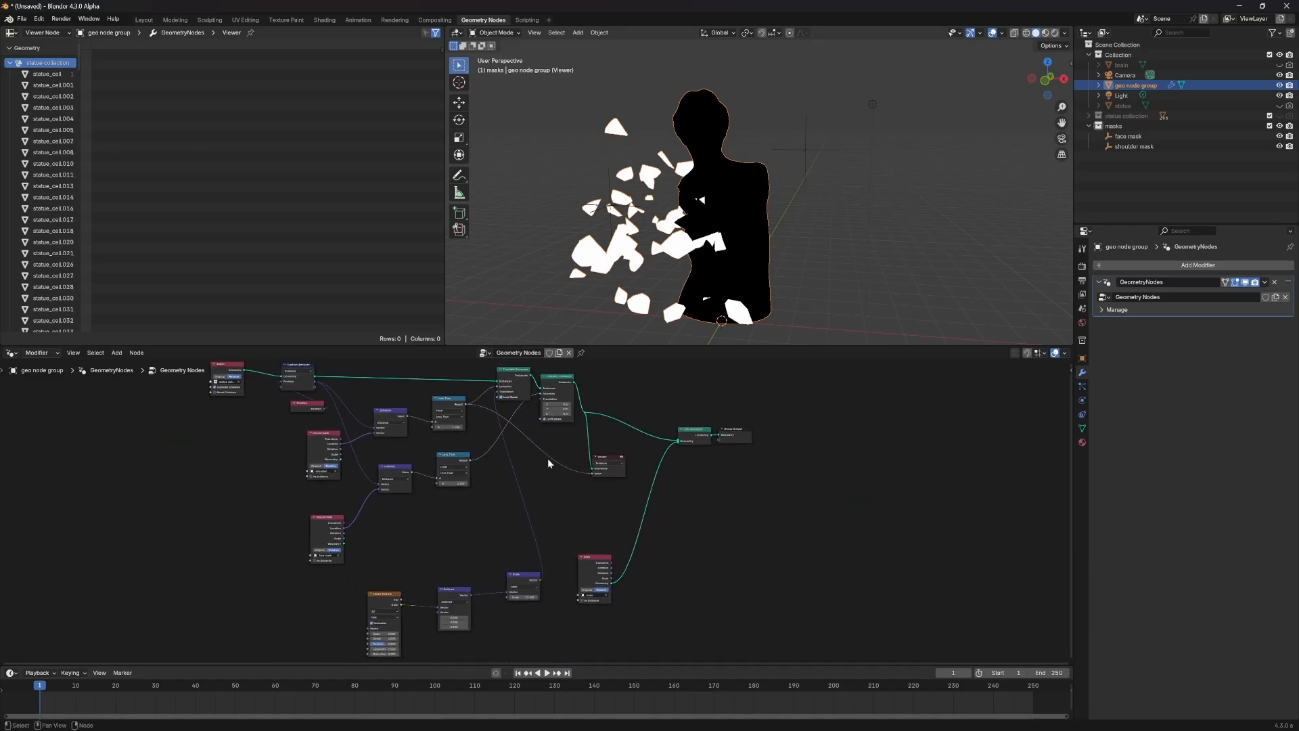
drag(539, 580, 542, 398)
click(617, 463)
key(x)
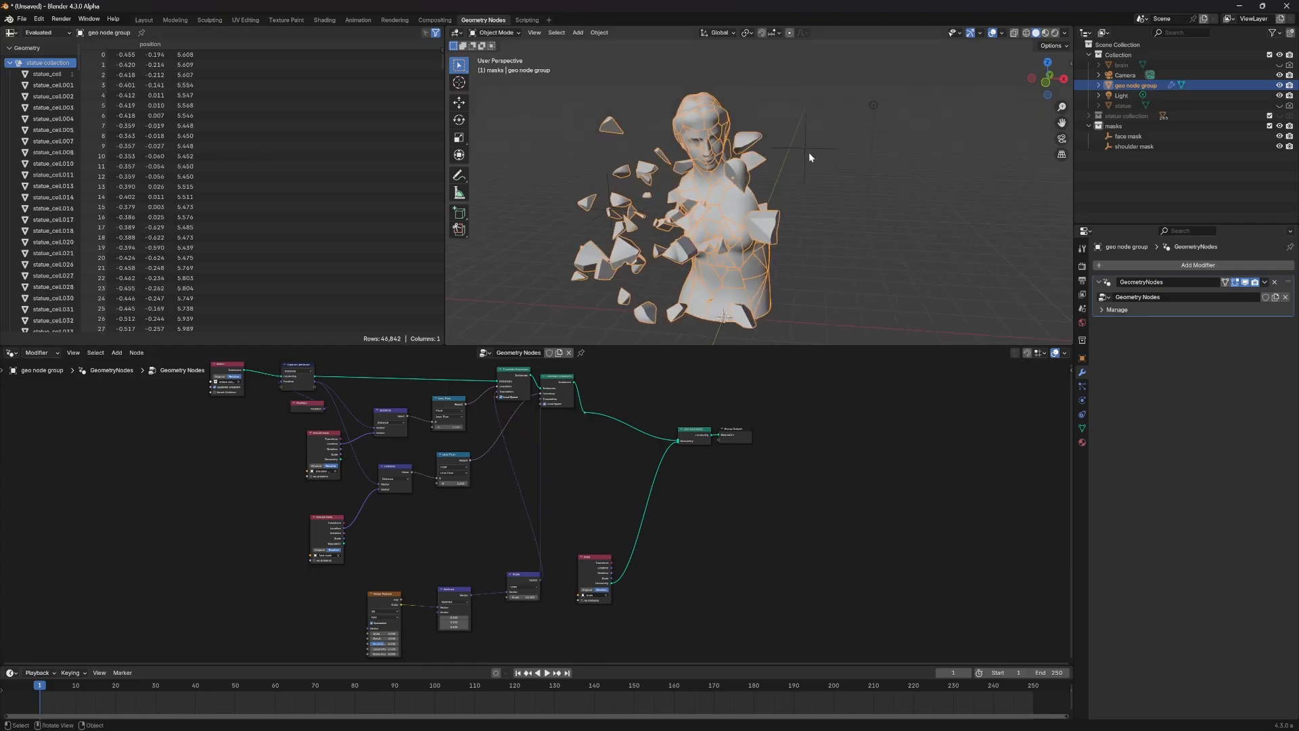
Step: Move the face mask empty closer to the statue's head
click(807, 159)
middle_drag(820, 194, 677, 283)
key(g)
click(751, 179)
Step: Lower the threshold of the face mask's Less Than node in the geo node group to shrink the scattered area
click(676, 282)
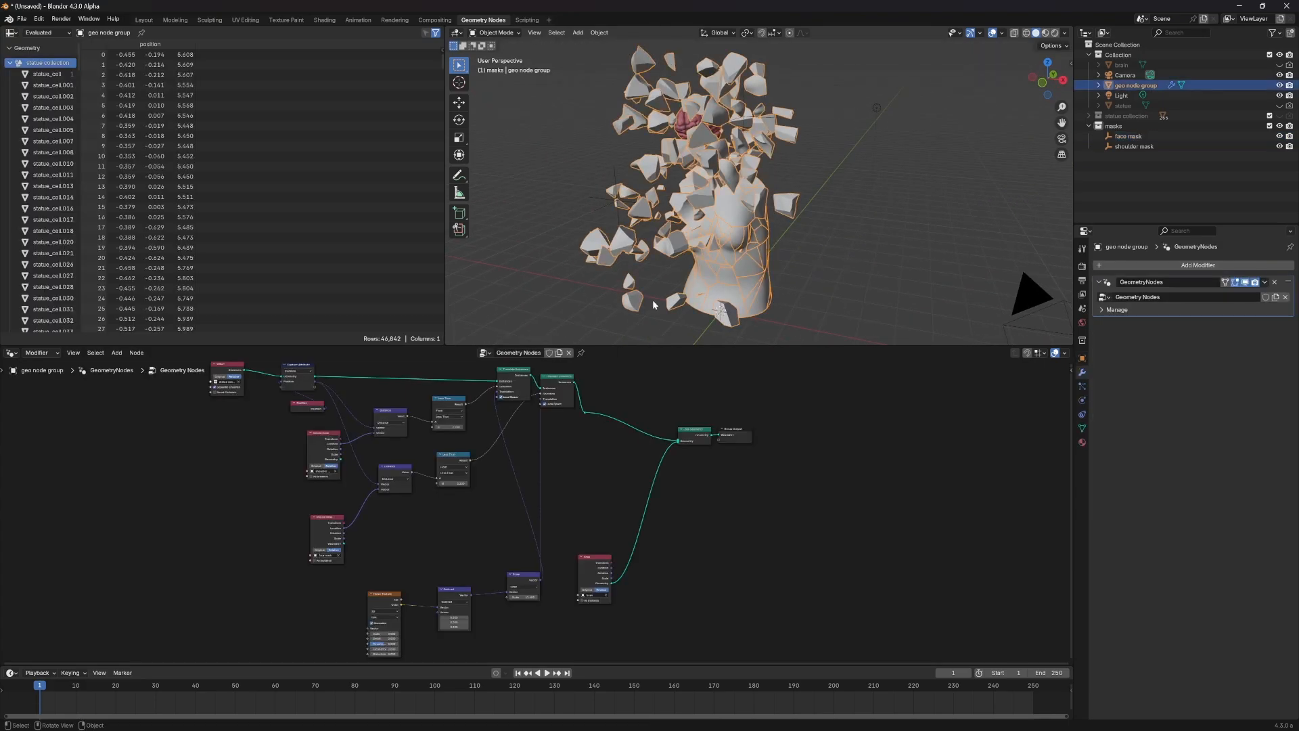
scroll(487, 487, up, 3)
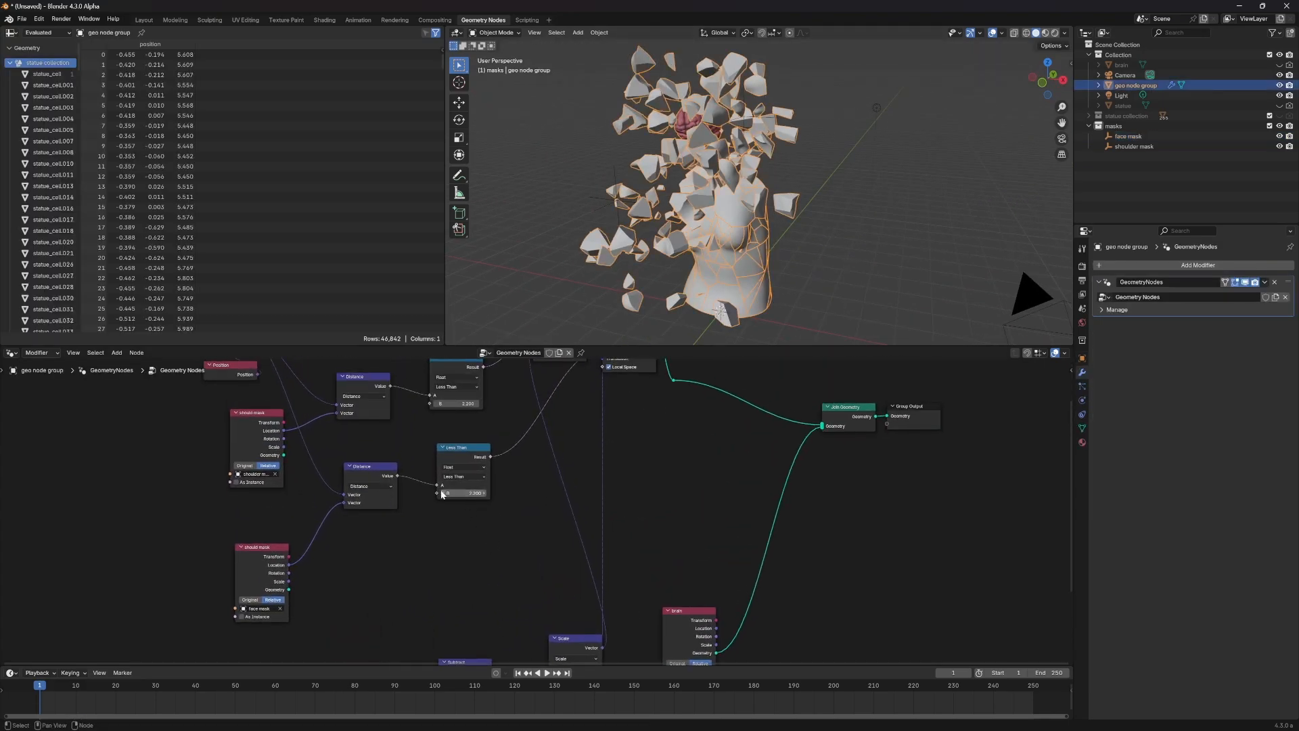
drag(464, 492, 428, 493)
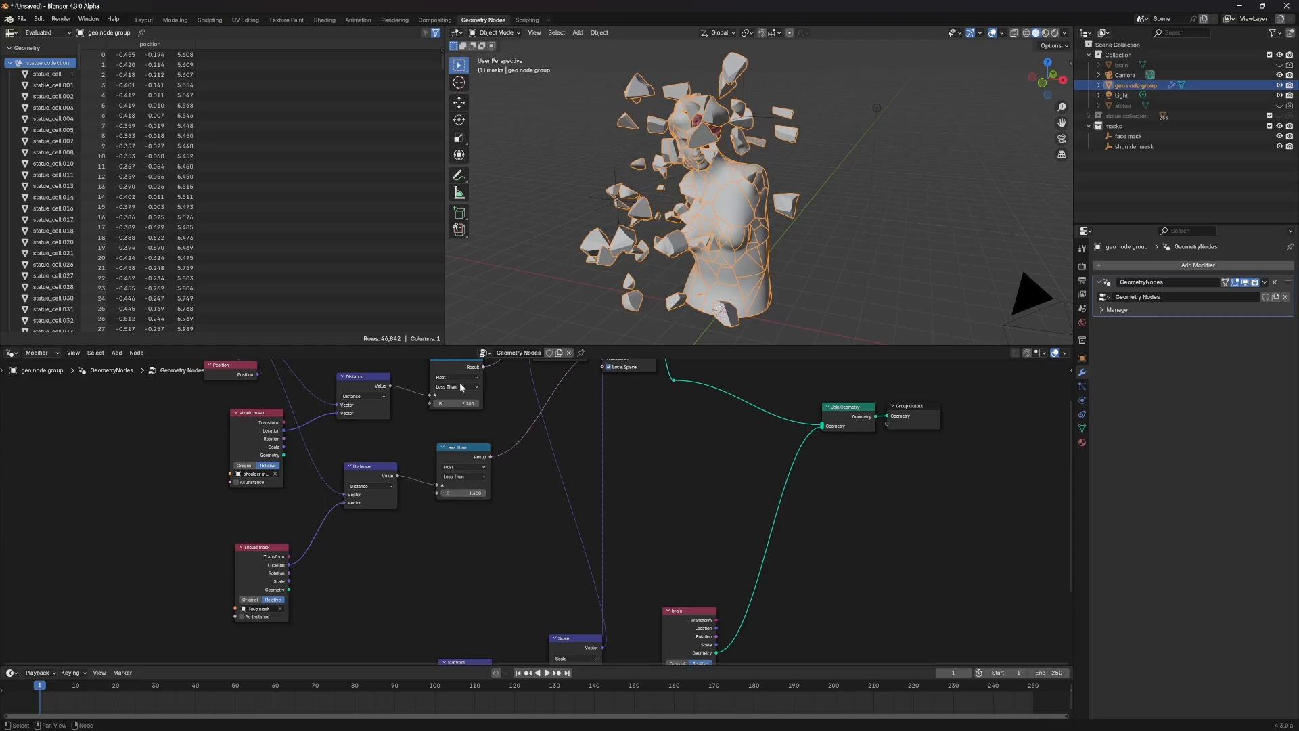
Step: Lower the thresholds of the shoulder and face masks' Less Than nodes and reposition the face mask empty beside the head
drag(435, 406, 432, 404)
drag(464, 493, 446, 493)
middle_drag(832, 230, 793, 232)
key(g)
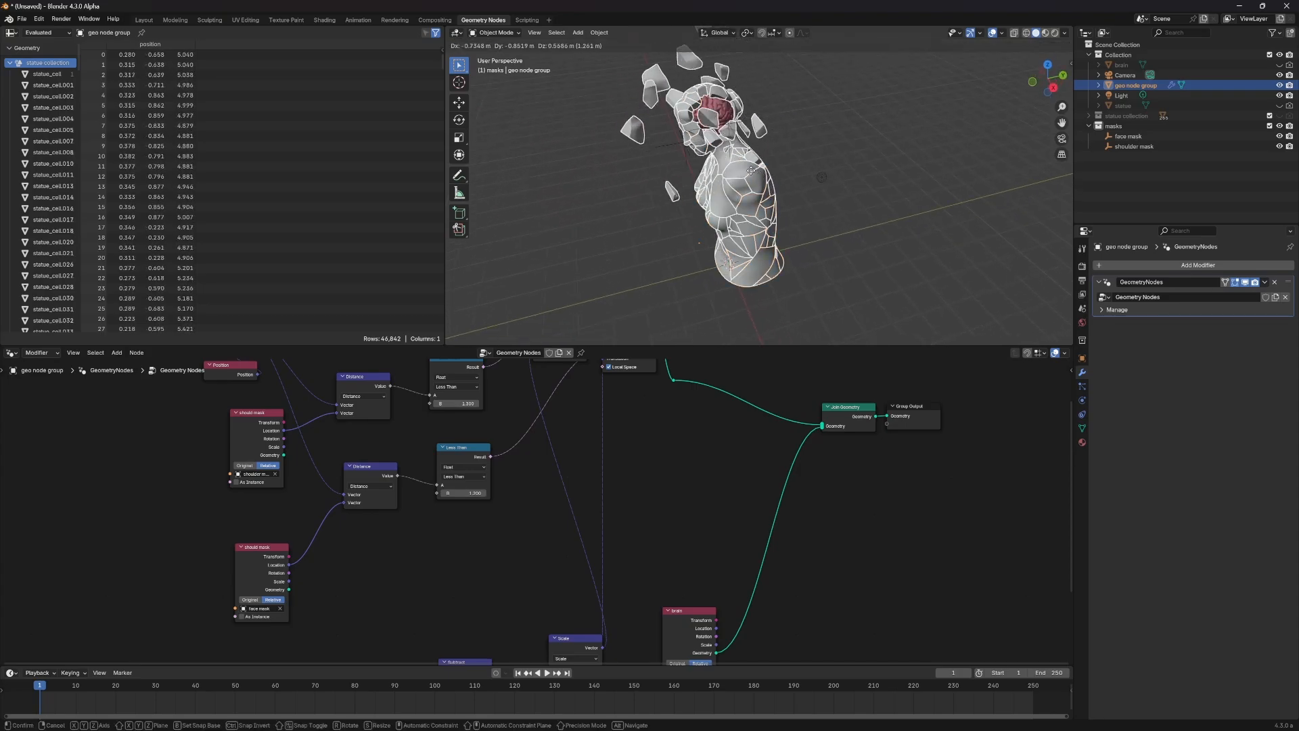
right_click(778, 172)
click(777, 120)
click(764, 121)
key(g)
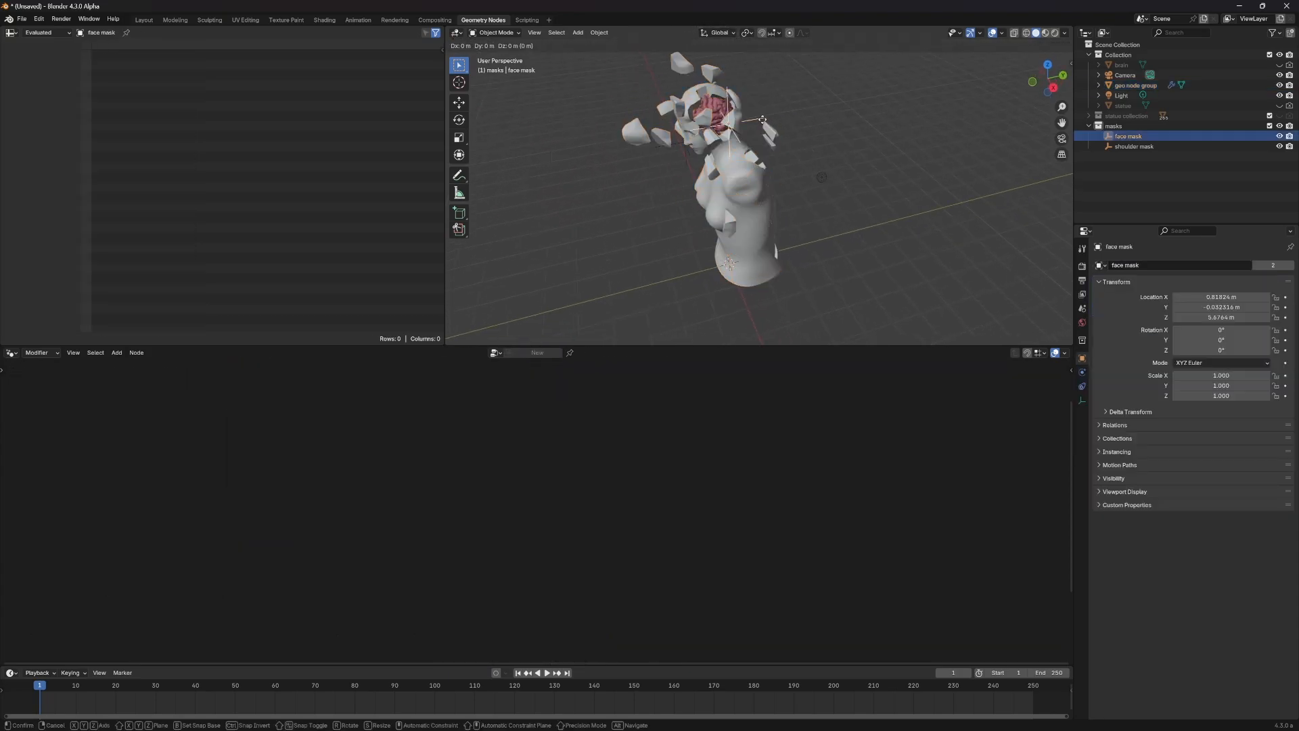
click(809, 144)
Step: Move the shoulder mask empty closer to the statue's upper arm so the shoulder pieces scatter
middle_drag(809, 145, 700, 249)
scroll(697, 170, up, 2)
click(705, 144)
click(694, 132)
key(g)
click(697, 224)
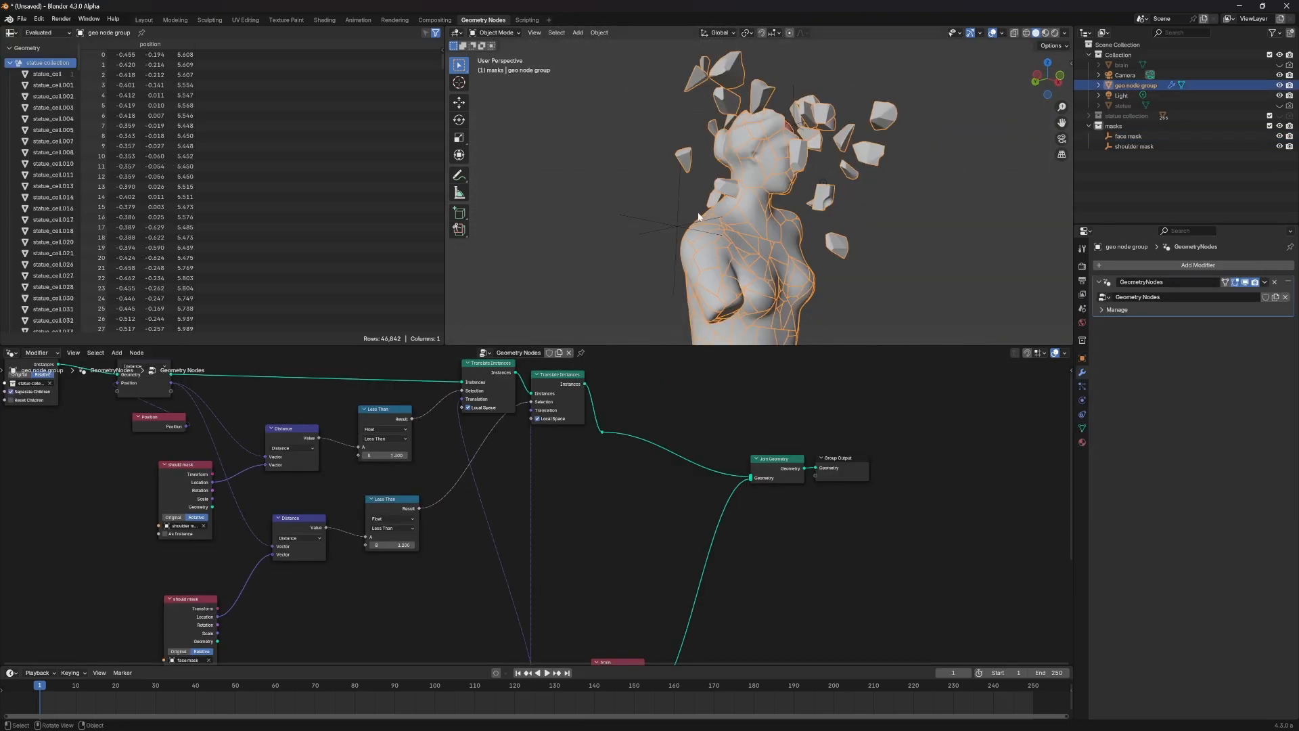
click(678, 231)
middle_drag(679, 231, 673, 312)
key(g)
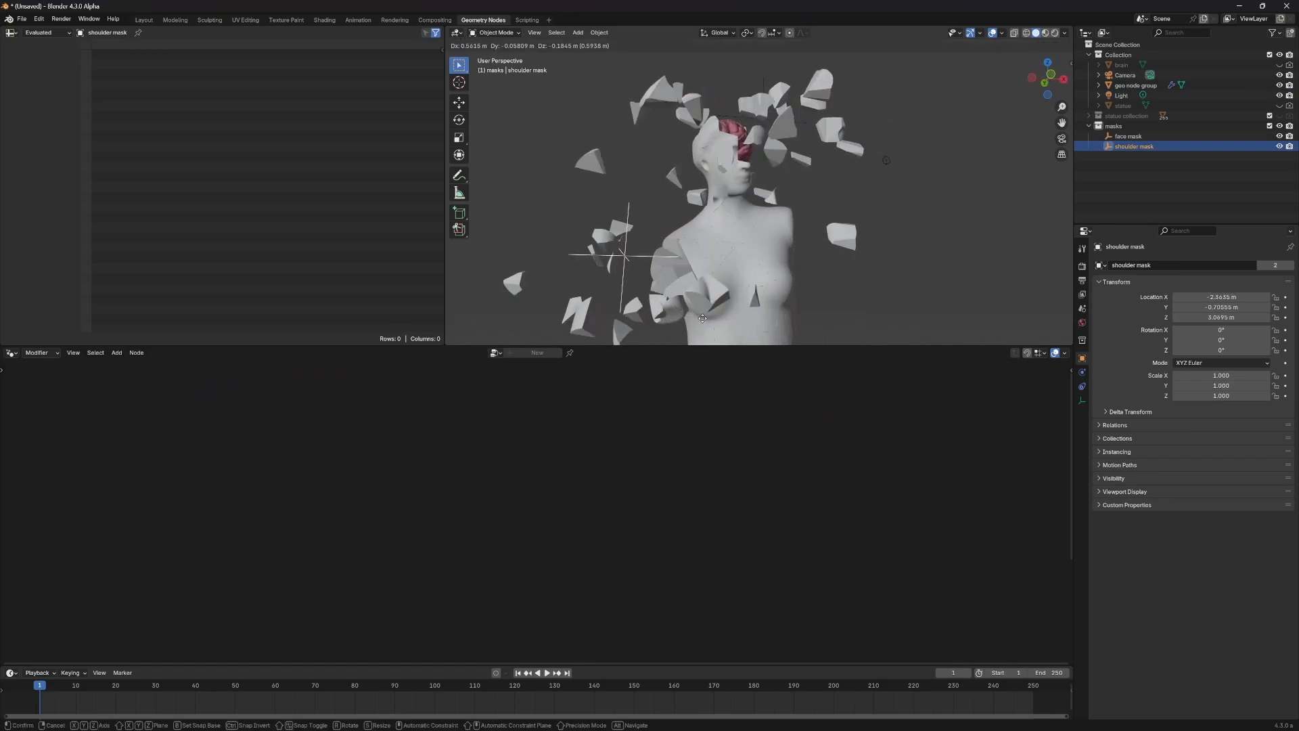
click(706, 313)
Step: Nudge the shoulder mask empty once more beside the arm and reselect the geo node group
click(649, 255)
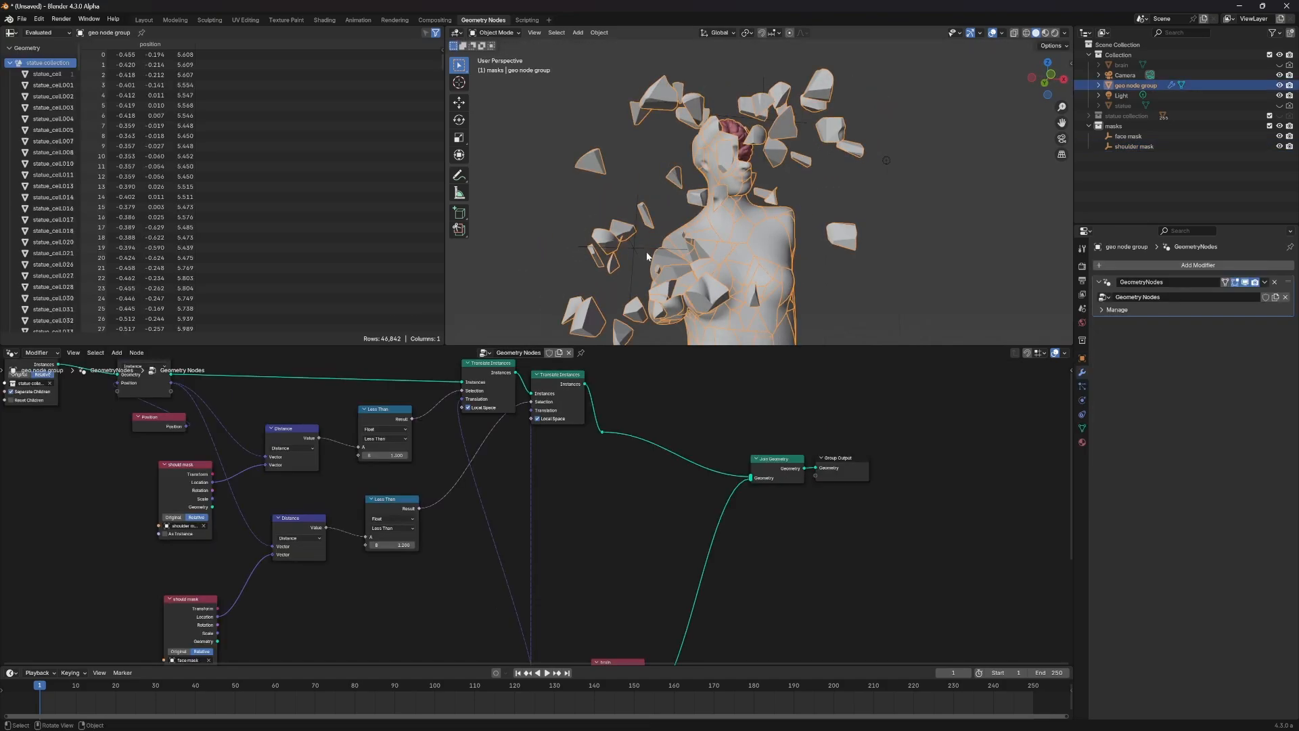
click(635, 251)
key(g)
click(650, 259)
middle_drag(651, 259, 734, 289)
click(734, 288)
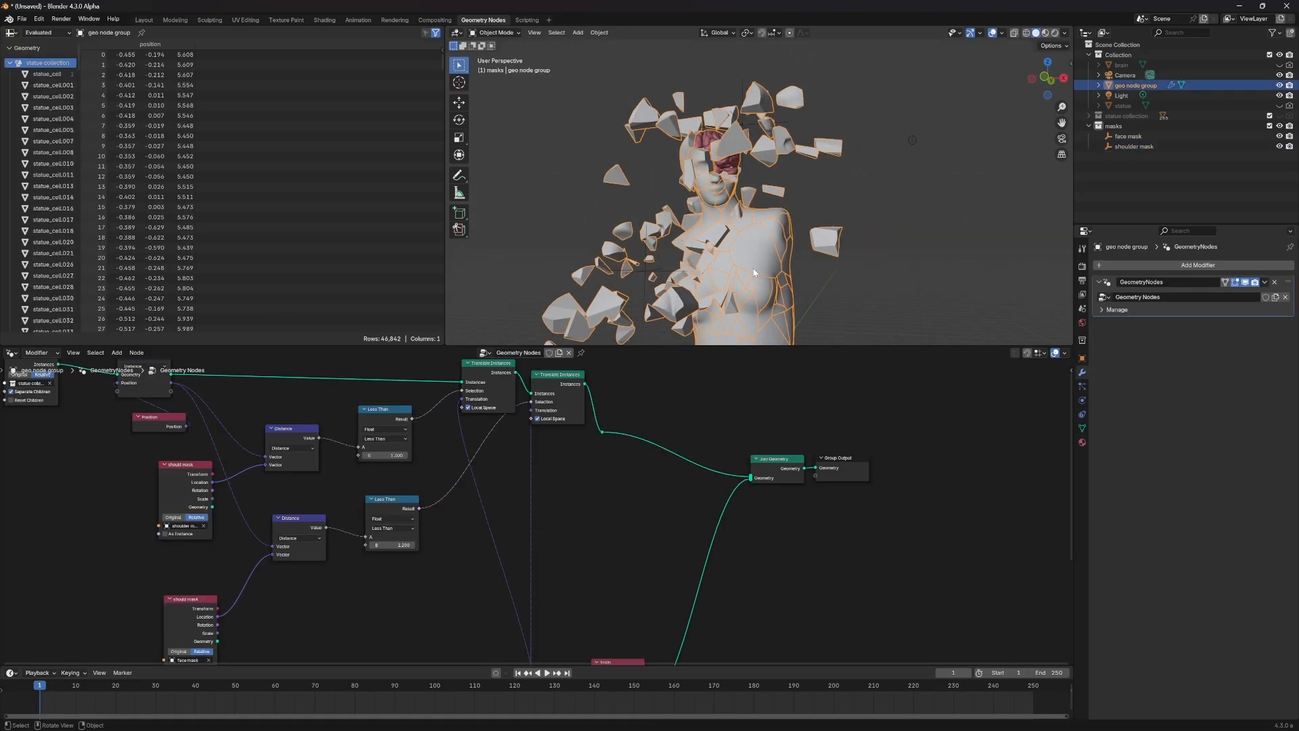
Step: Mute the second Translate Instances node to inspect the shoulder scatter alone, and unmute it
click(567, 401)
key(m)
middle_drag(744, 237, 839, 215)
middle_drag(731, 291, 697, 264)
key(m)
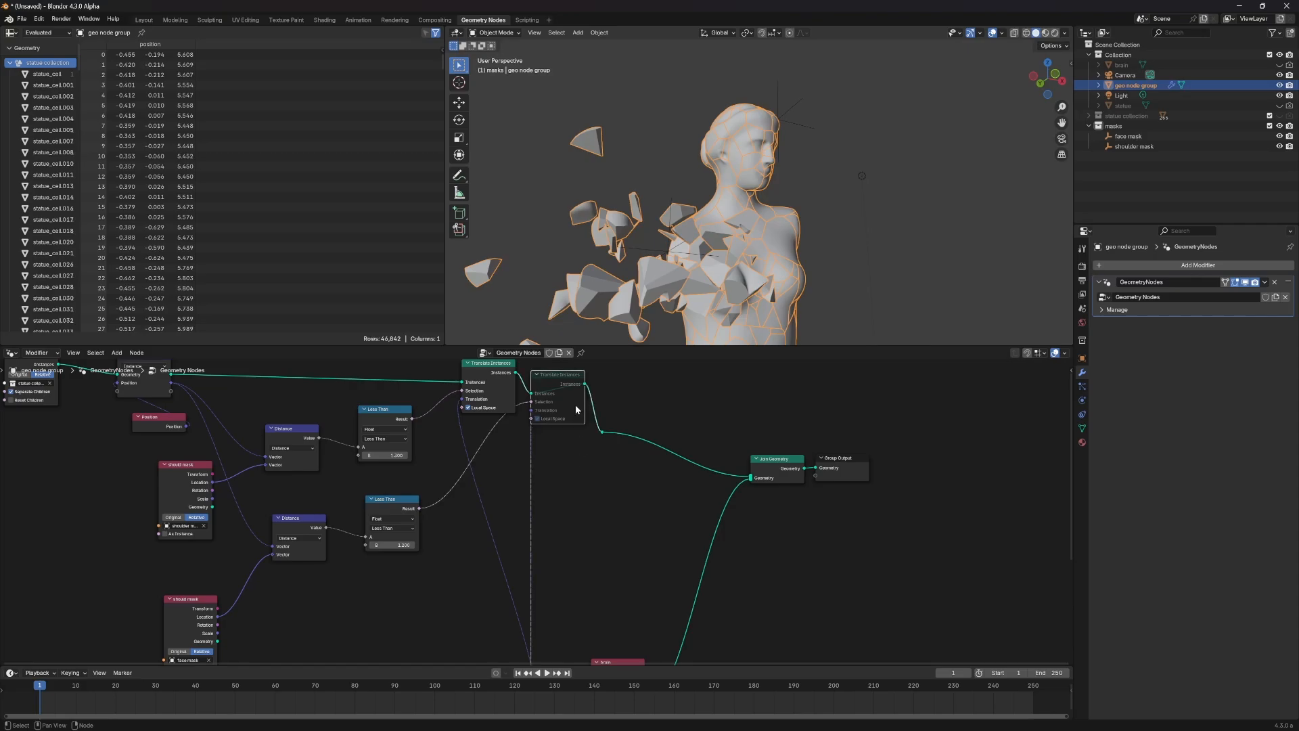
Step: Spread the reroute and both Translate Instances nodes apart, and toggle muting on the first one to check its effect
click(631, 417)
drag(602, 431, 704, 433)
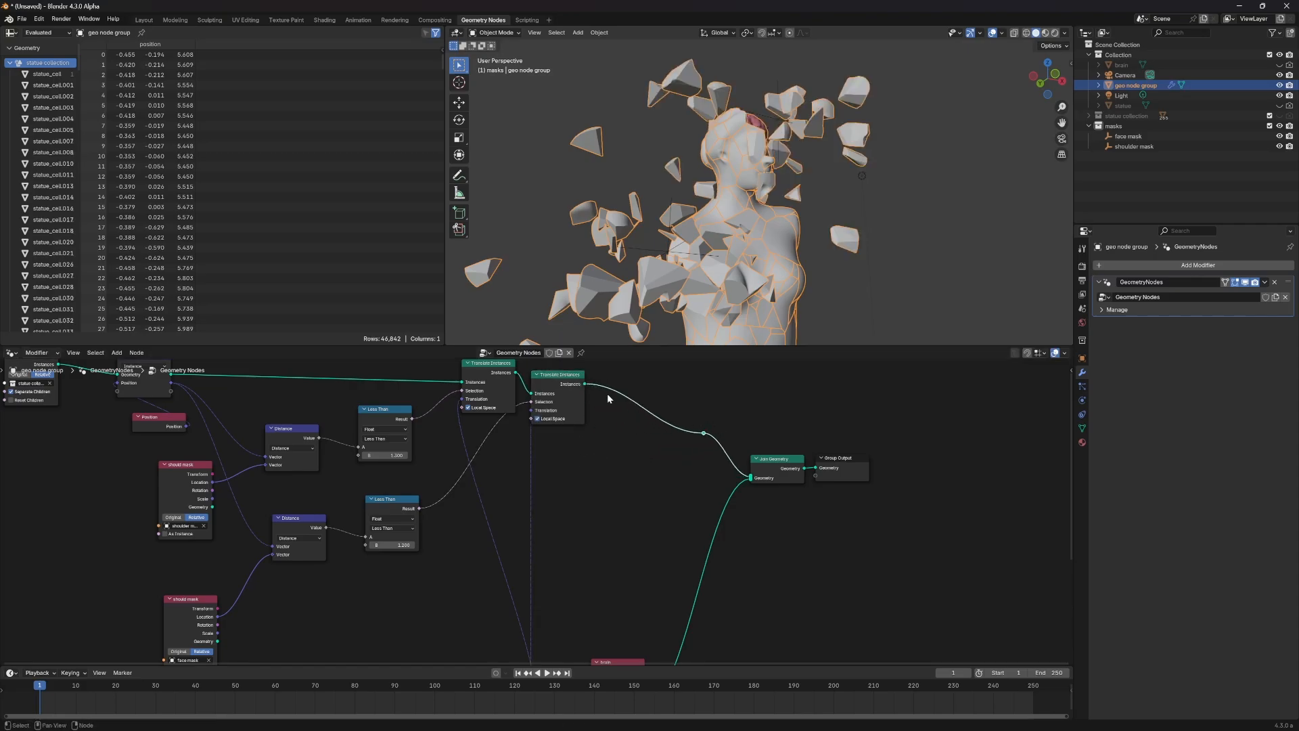
drag(562, 379, 672, 407)
drag(503, 382, 514, 415)
key(m)
key(m)
Step: Label the first Translate Instances node "shoulder translate" and the second one "head translate"
click(544, 410)
click(516, 413)
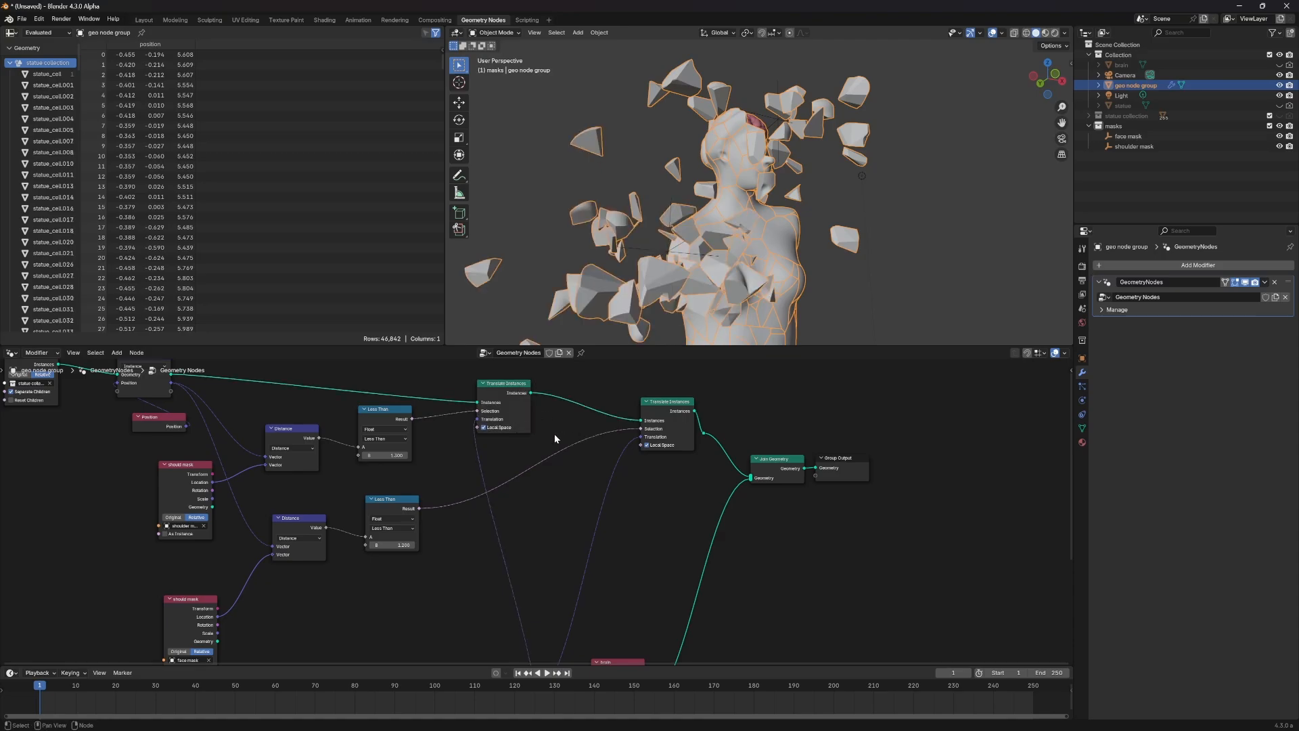
key(F2)
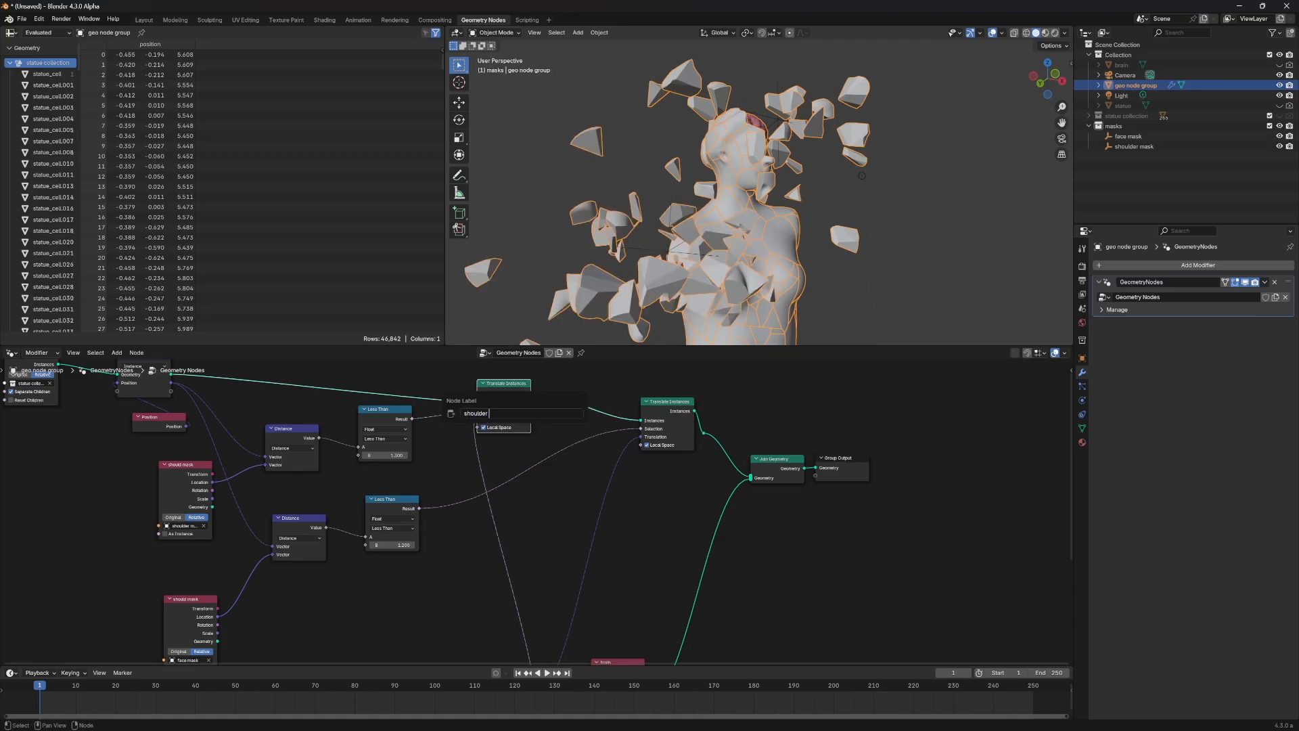
text(shoulder translate)
key(Return)
key(F2)
text(head translate)
key(Return)
Step: Tidy the node layout by moving the join, output and reroute nodes and aligning both translate nodes
drag(930, 548, 882, 446)
drag(702, 431, 721, 450)
key(g)
click(780, 436)
drag(679, 406, 694, 413)
drag(522, 389, 525, 394)
Step: Move the Noise Texture and Subtract nodes away from the Scale node and reduce the Scale node's factor
scroll(435, 534, down, 2)
scroll(434, 537, down, 2)
middle_drag(425, 602, 503, 524)
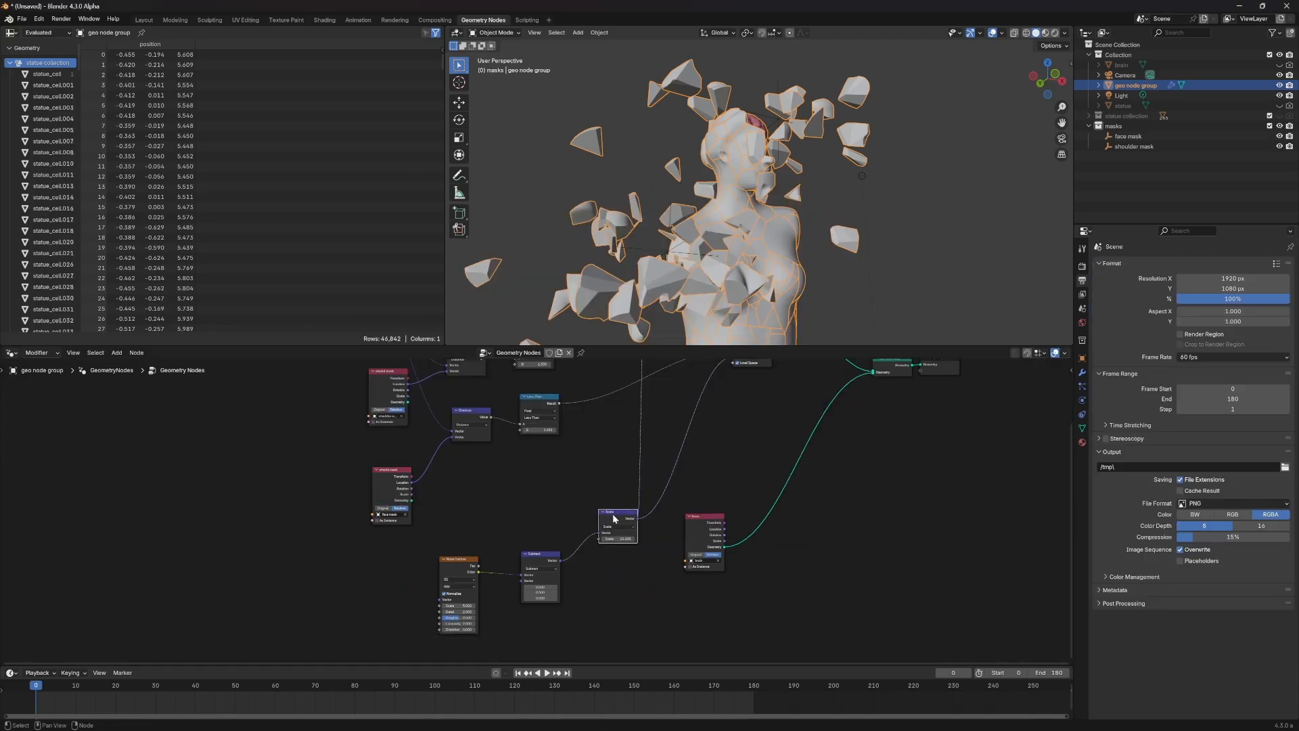
drag(591, 628, 412, 578)
shift+click(517, 552)
click(579, 562)
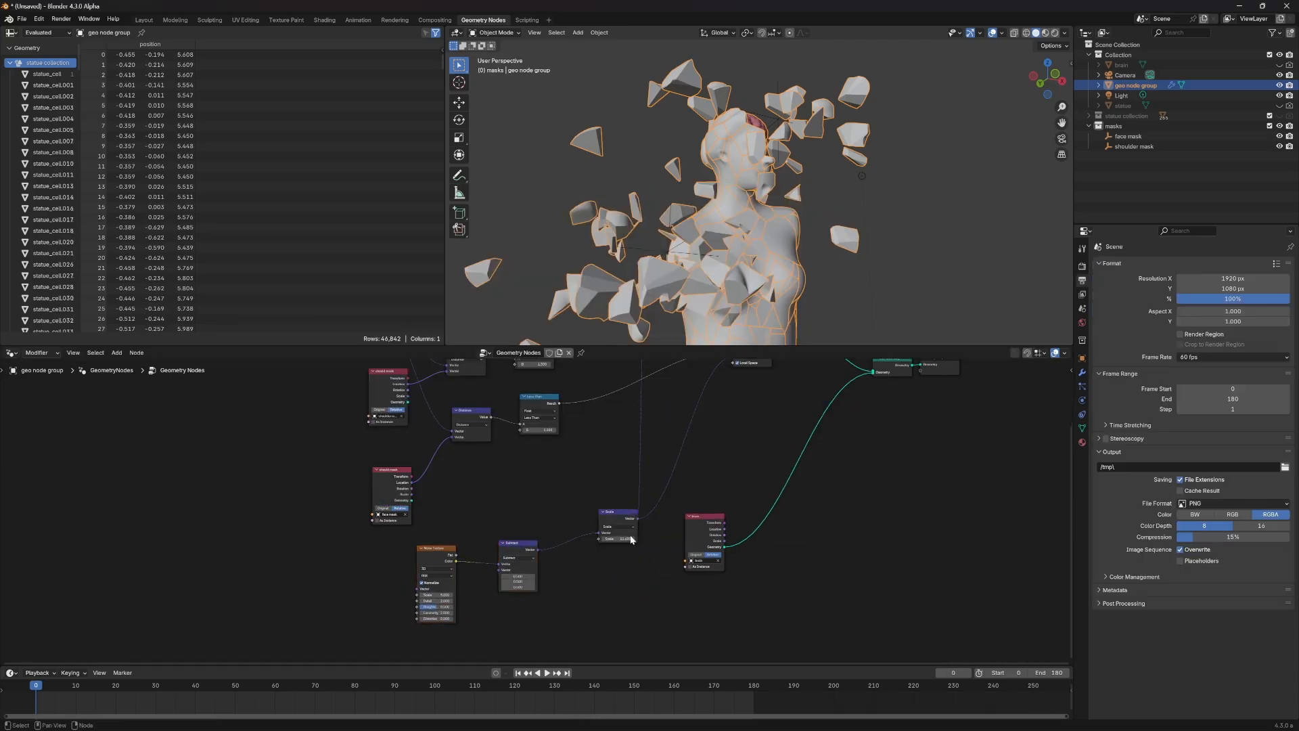
drag(619, 539, 540, 539)
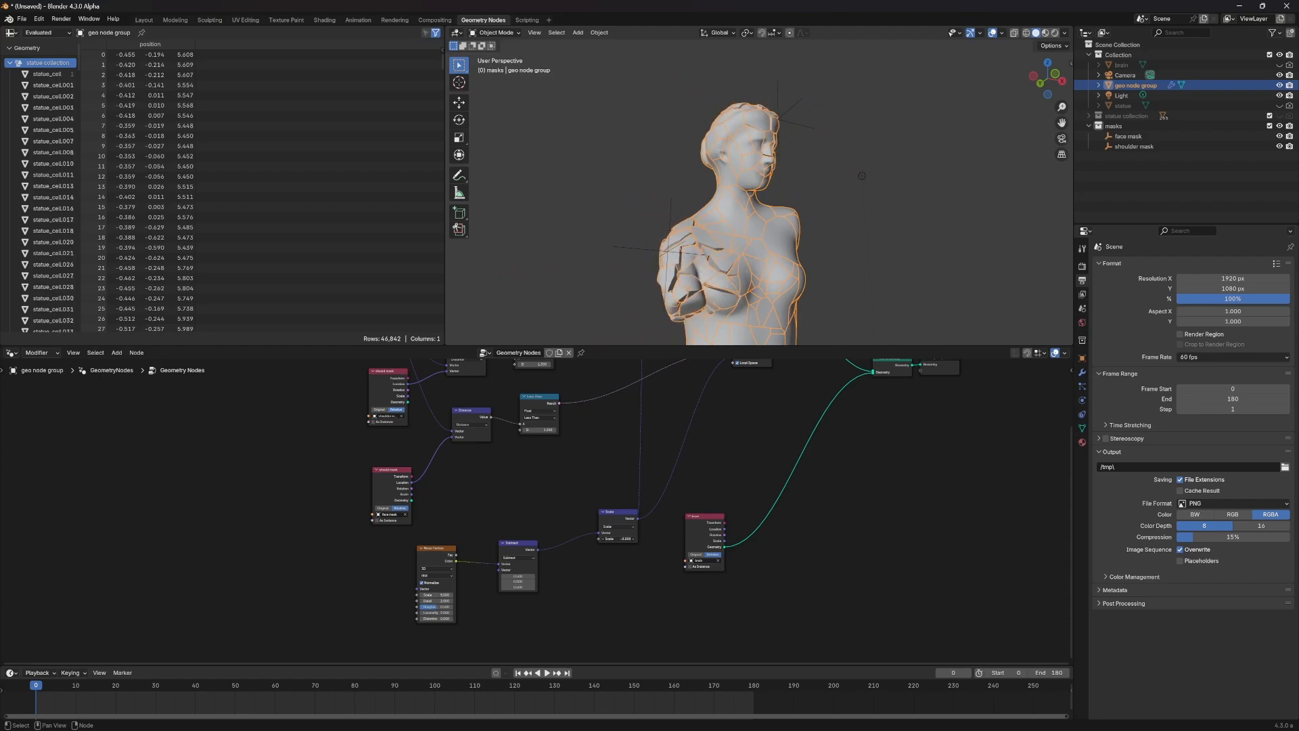
Step: Duplicate the Scale node with its input link and connect the copy through a reroute to the head translate's Translation
drag(709, 520, 774, 521)
drag(621, 519, 638, 519)
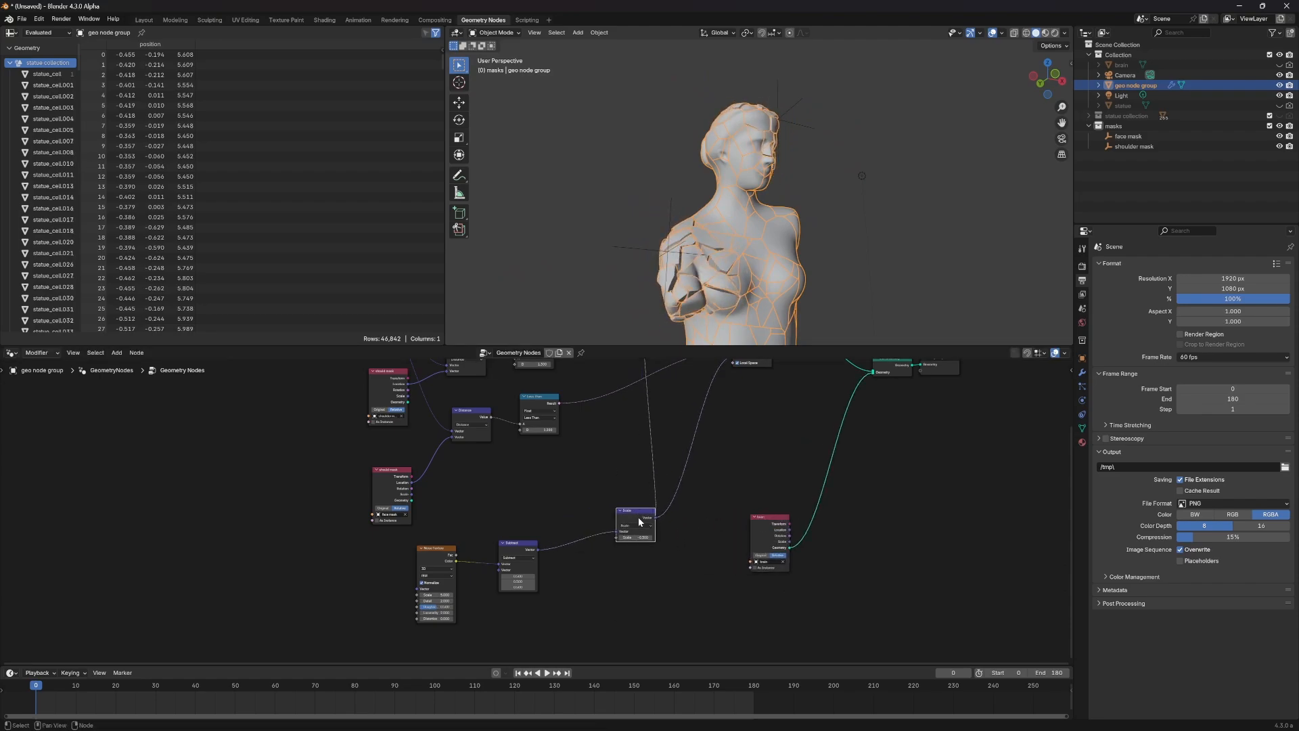
key(ctrl+shift+d)
click(662, 581)
middle_drag(705, 507, 674, 508)
shift+right_drag(662, 464, 644, 463)
drag(647, 581, 655, 465)
Step: Label the original Scale node "shoulder noise" and its duplicate "head noise"
mouse_move(608, 521)
mouse_down()
mouse_move(583, 510)
mouse_move(599, 527)
mouse_up()
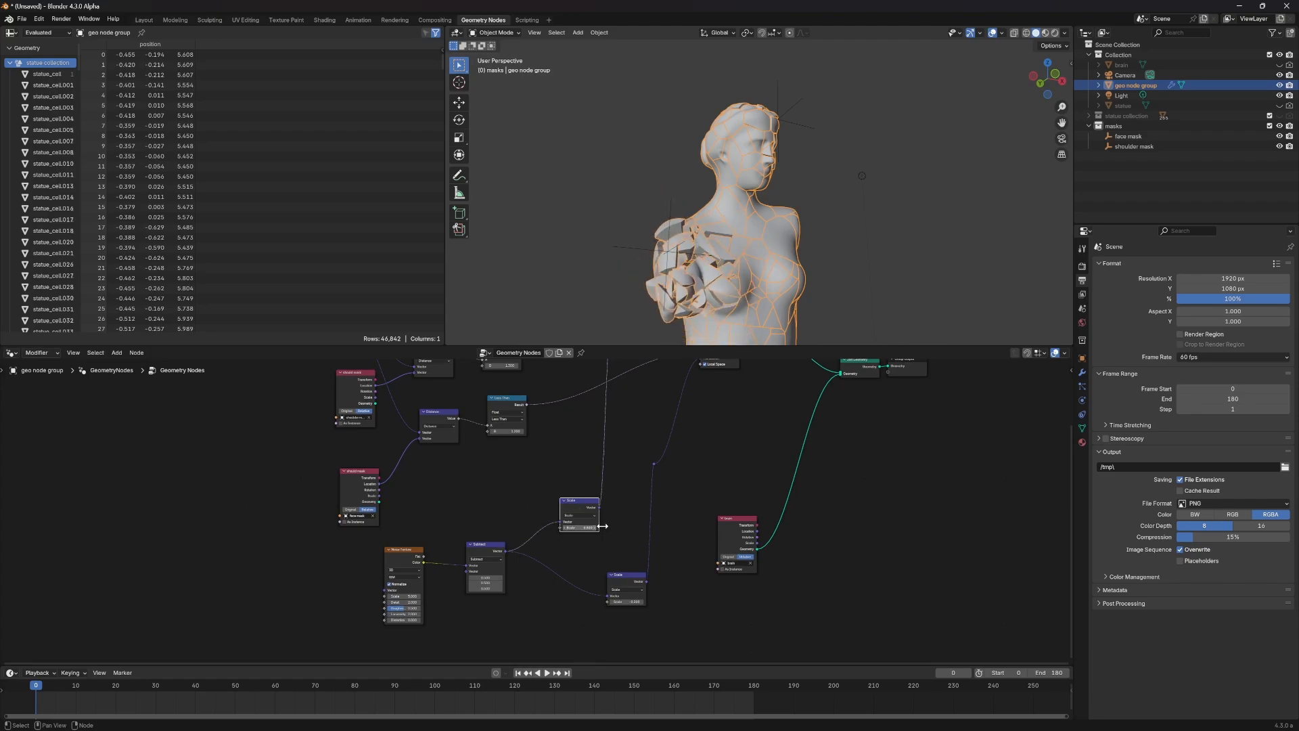
key(F2)
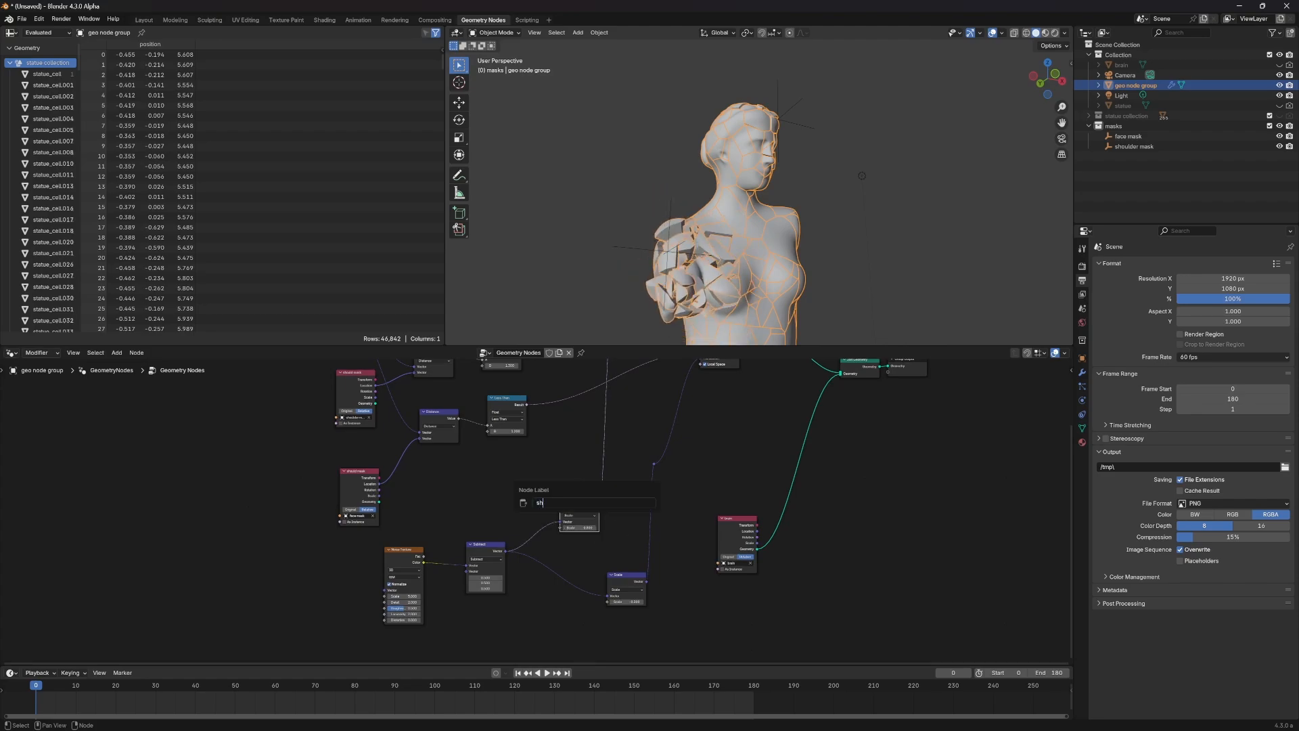
text(shoulder noise)
key(Return)
click(617, 576)
key(F2)
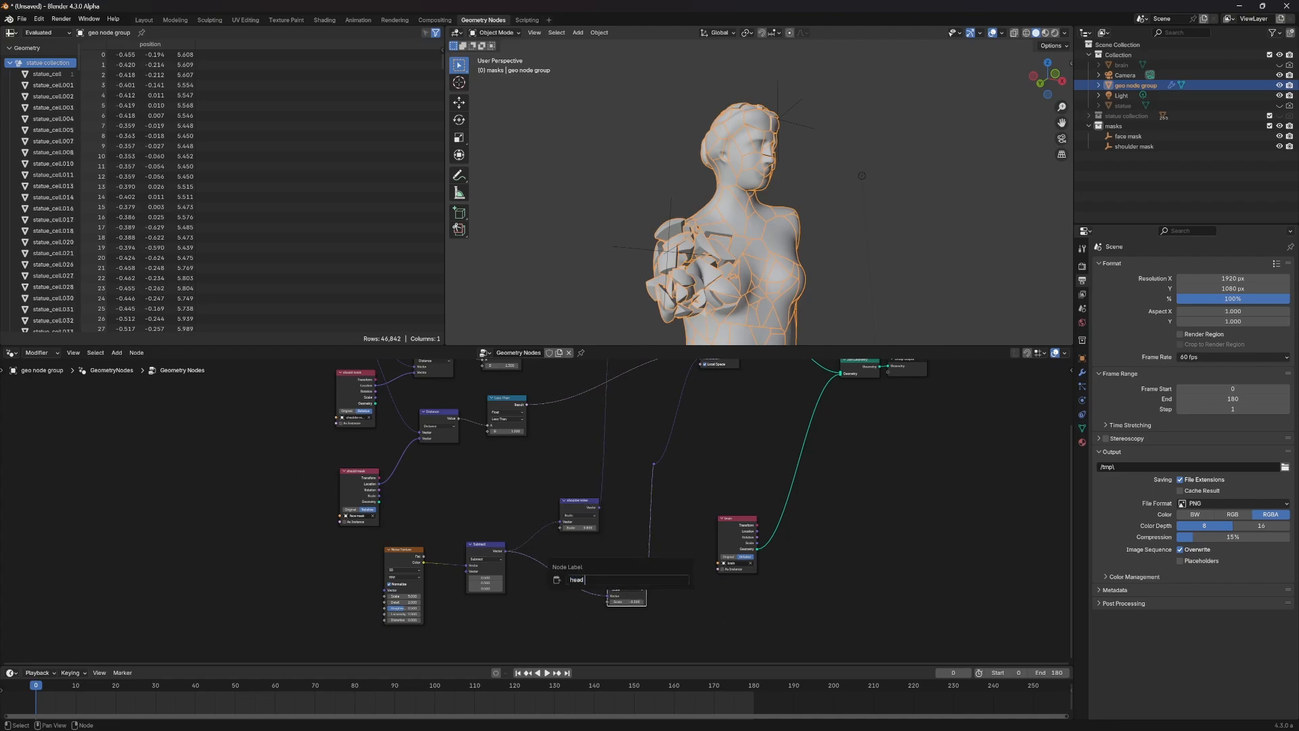
click(598, 561)
Step: Keyframe the shoulder noise scale at frame 0 and keyframe a larger scale at frame 45
middle_drag(596, 532, 598, 560)
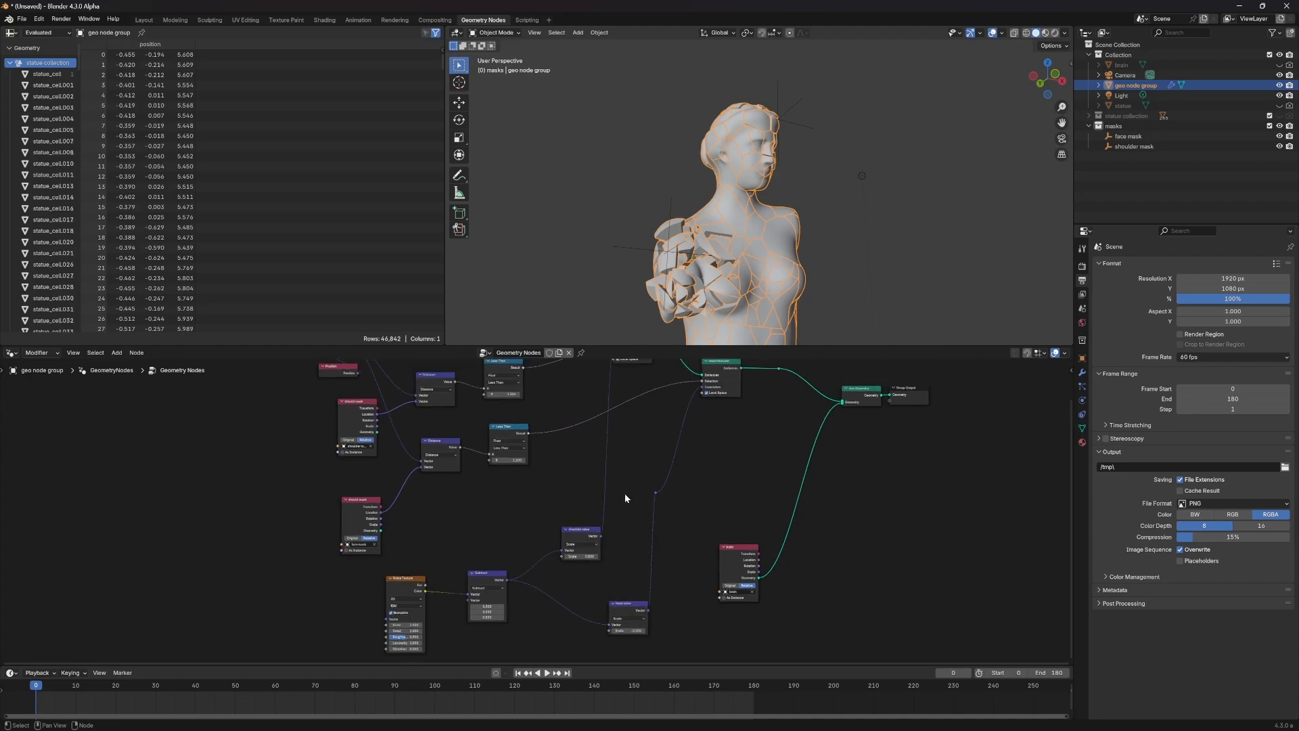
mouse_move(690, 314)
middle_down()
mouse_move(654, 313)
mouse_move(665, 313)
middle_up()
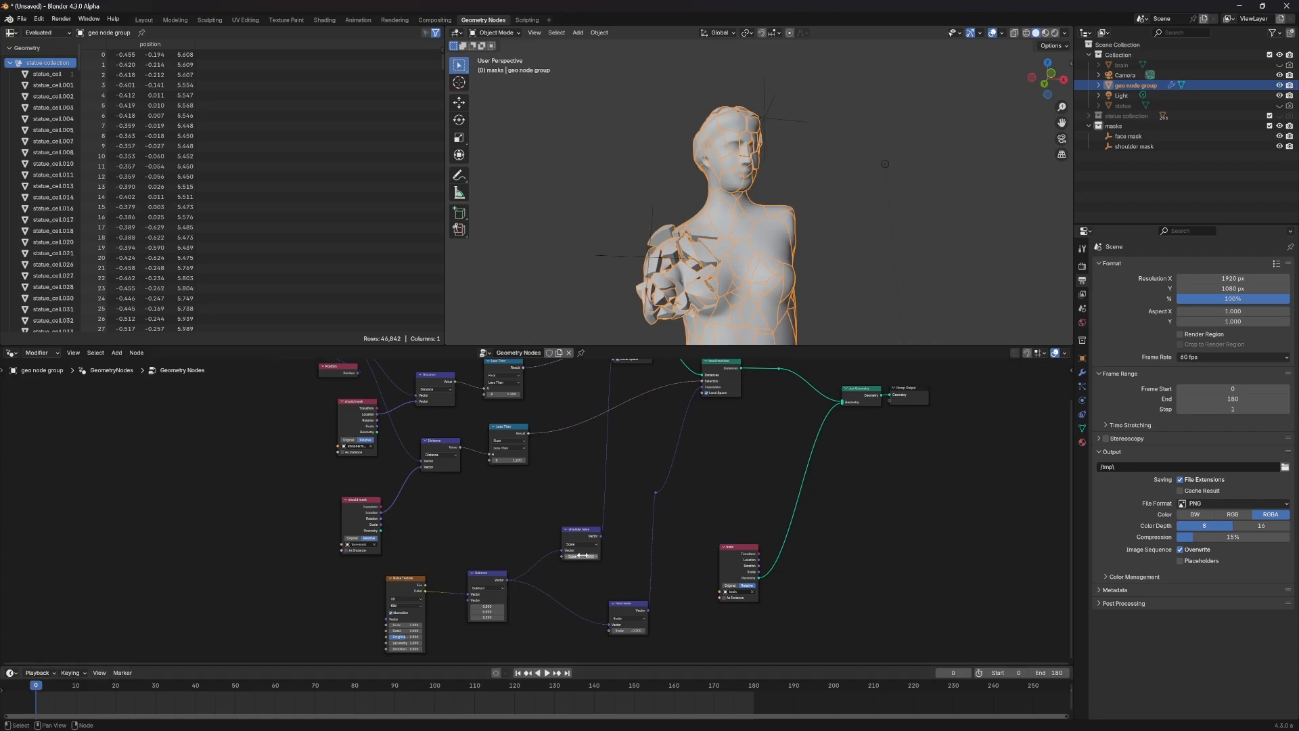
key(Return)
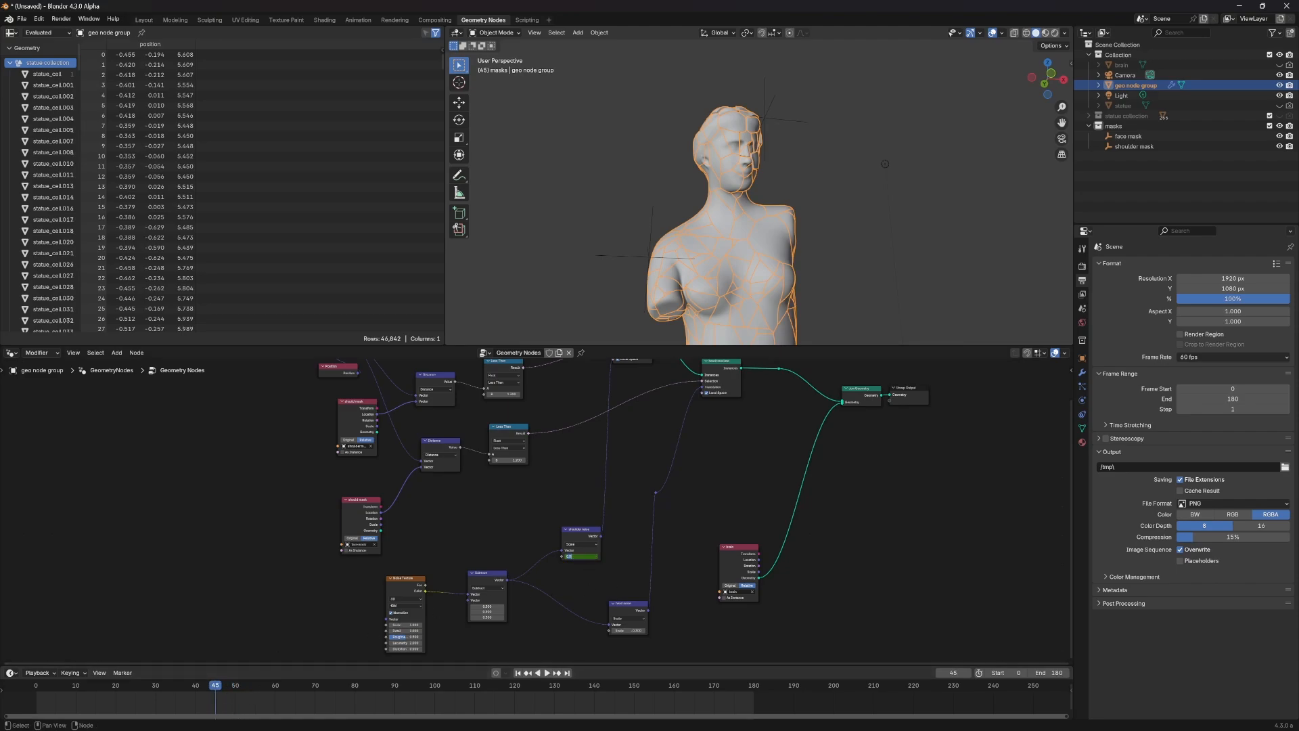
drag(583, 560, 502, 560)
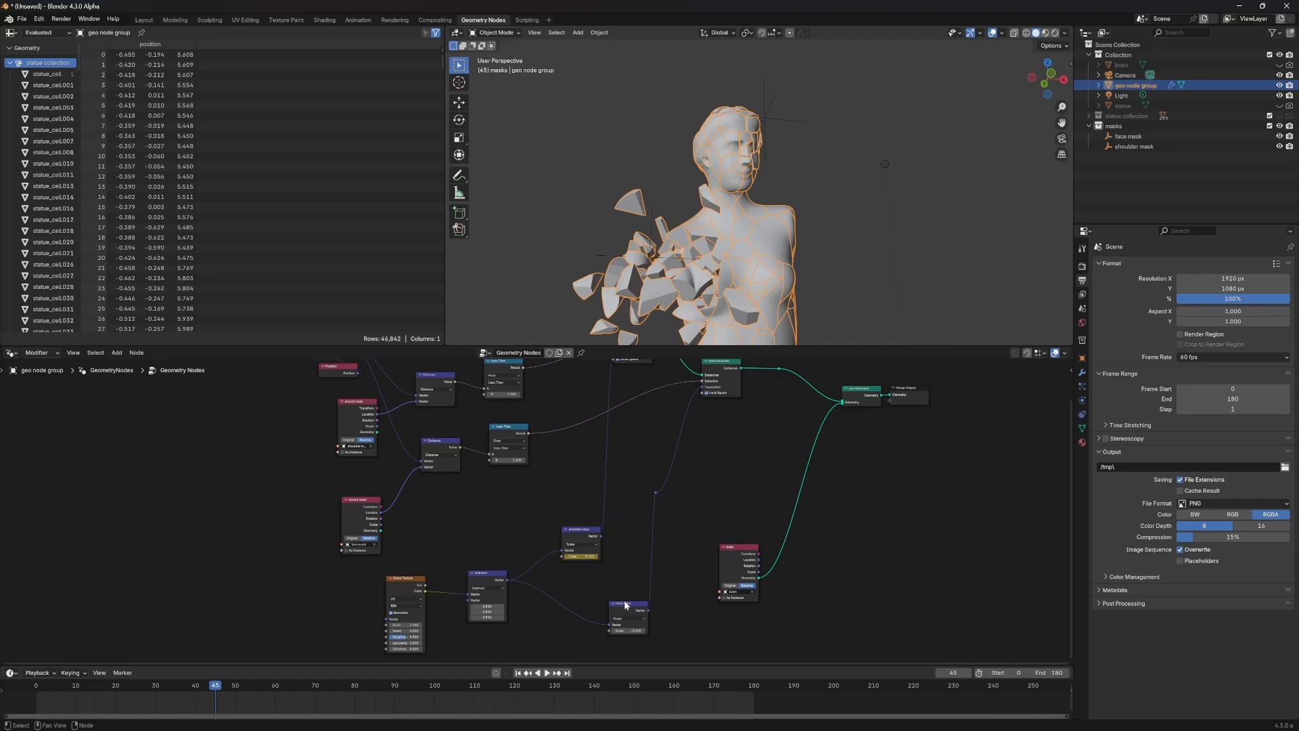
Step: Keyframe the head noise scale at 0 on frame 30 and at a larger value on frame 60
drag(215, 694, 155, 697)
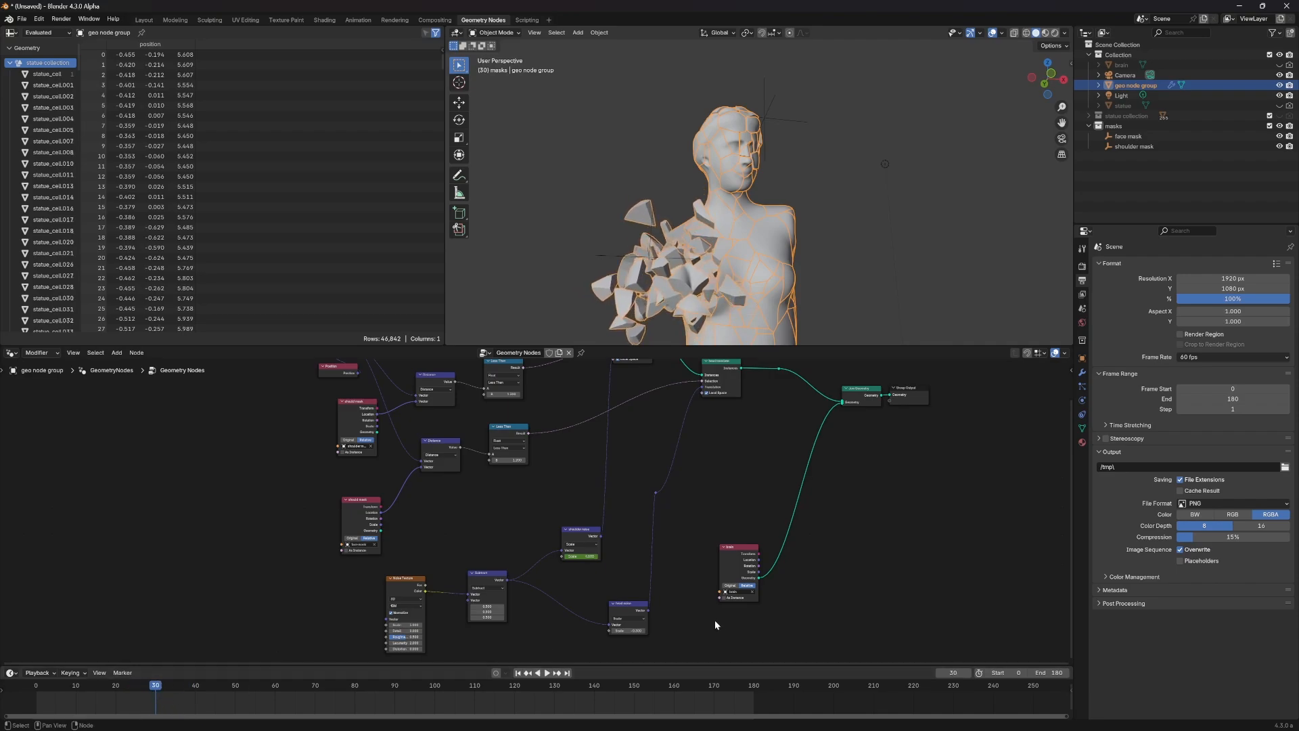
text(0)
key(Return)
key(space)
drag(192, 686, 275, 704)
key(space)
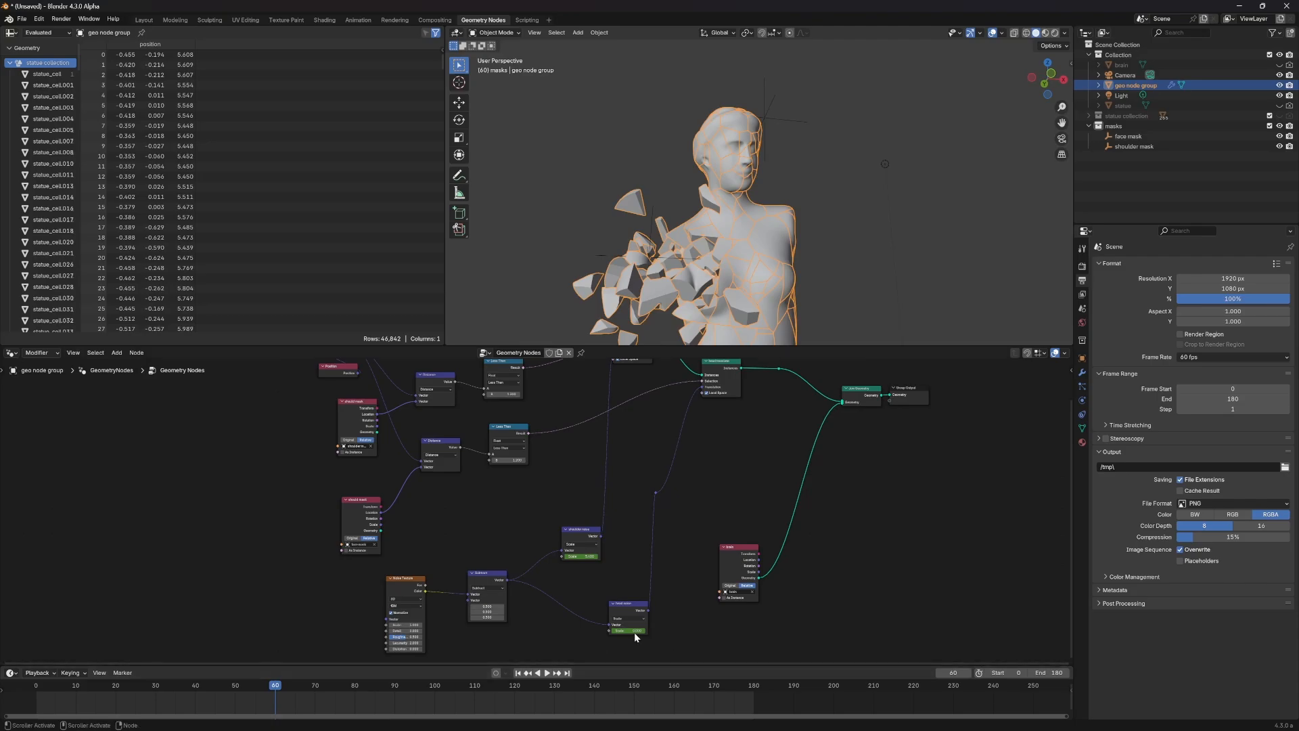
drag(628, 630, 663, 630)
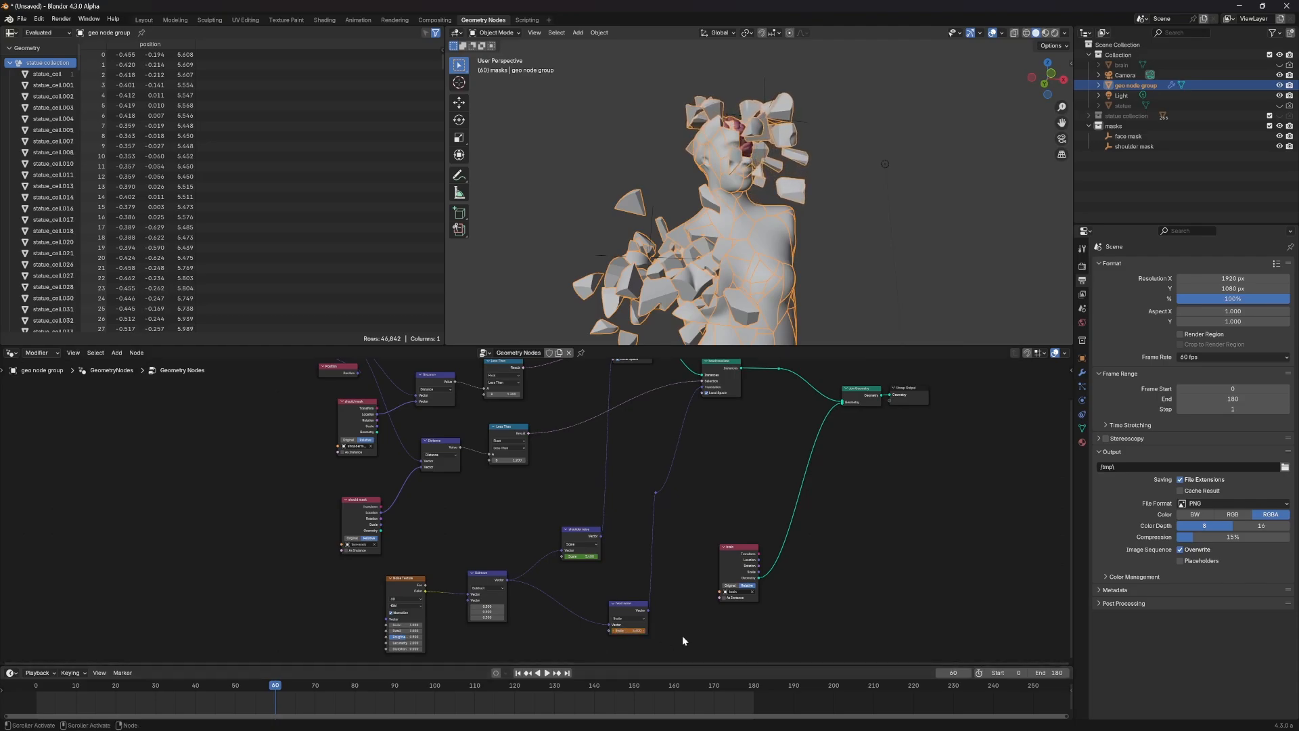
drag(618, 609, 618, 598)
Step: Play back the animation to review how the shoulder and head pieces scatter
click(144, 689)
key(space)
drag(144, 689, 1057, 696)
key(space)
key(space)
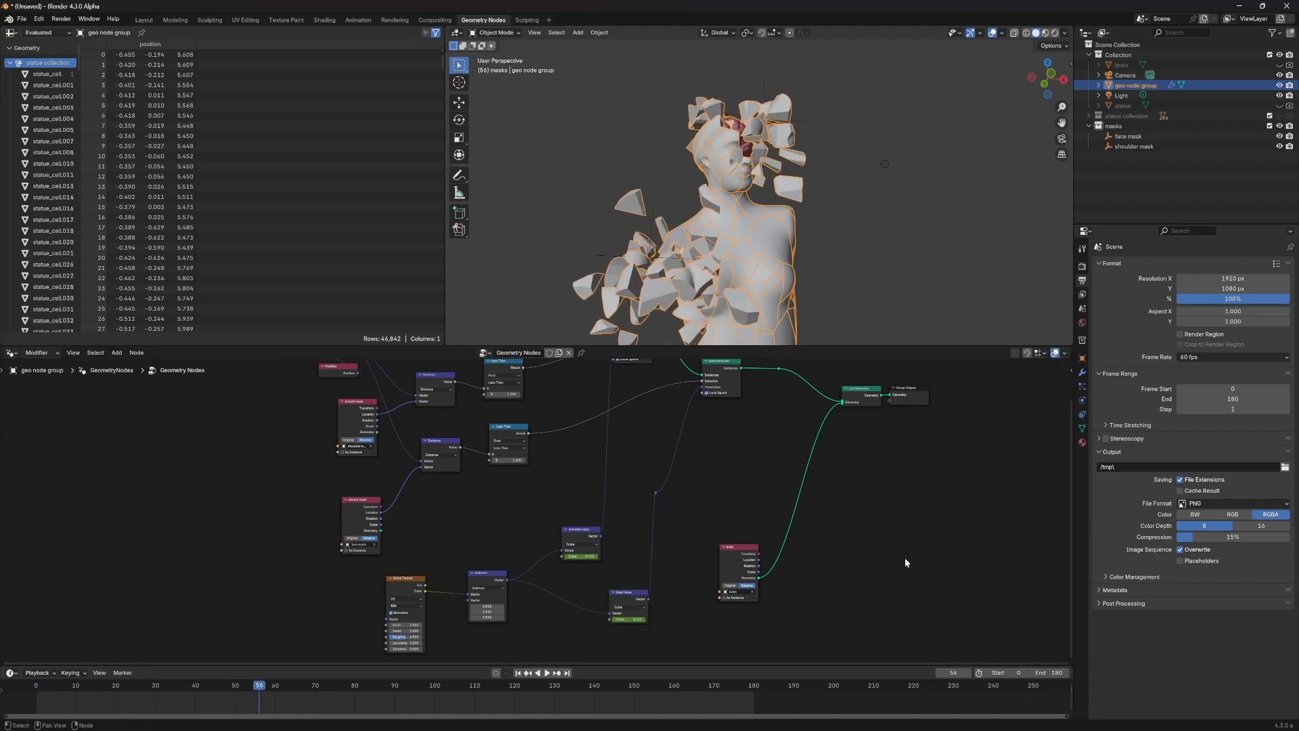
Step: Set the shoulder noise and head noise keyframes to Bezier interpolation and play the animation
click(626, 593)
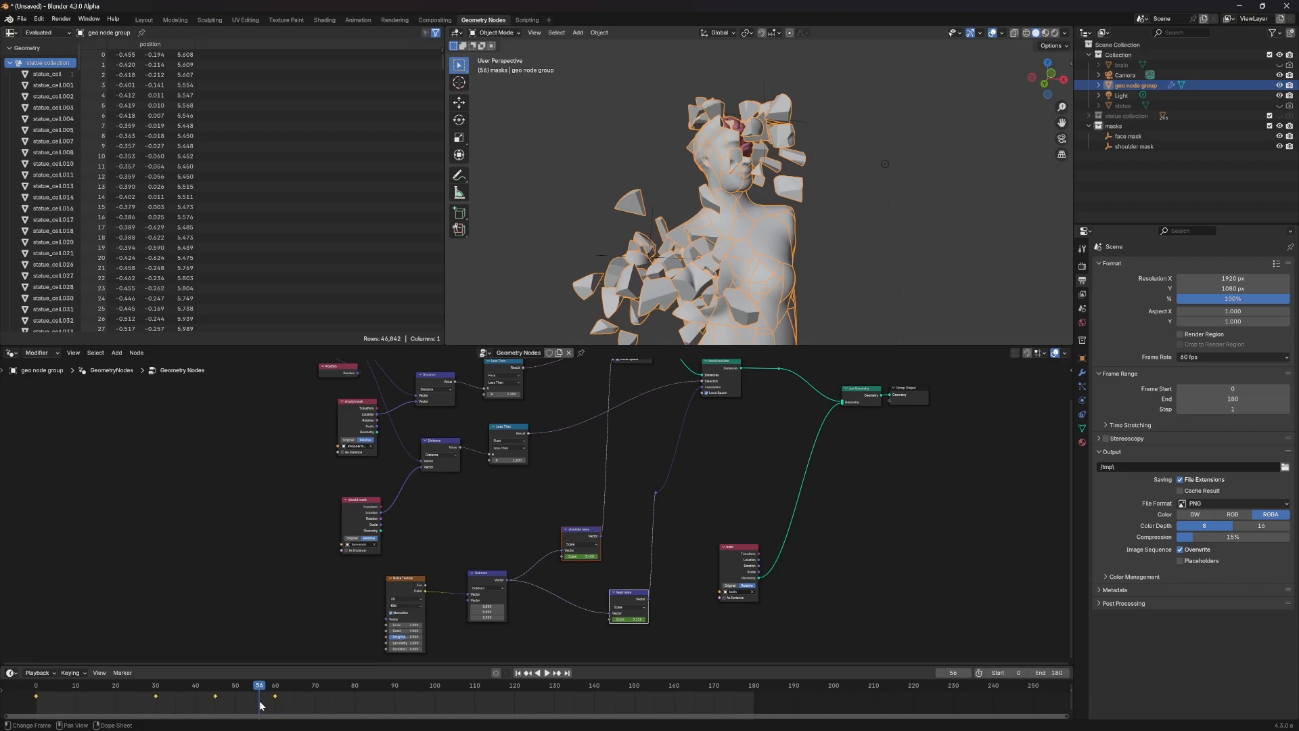
key(t)
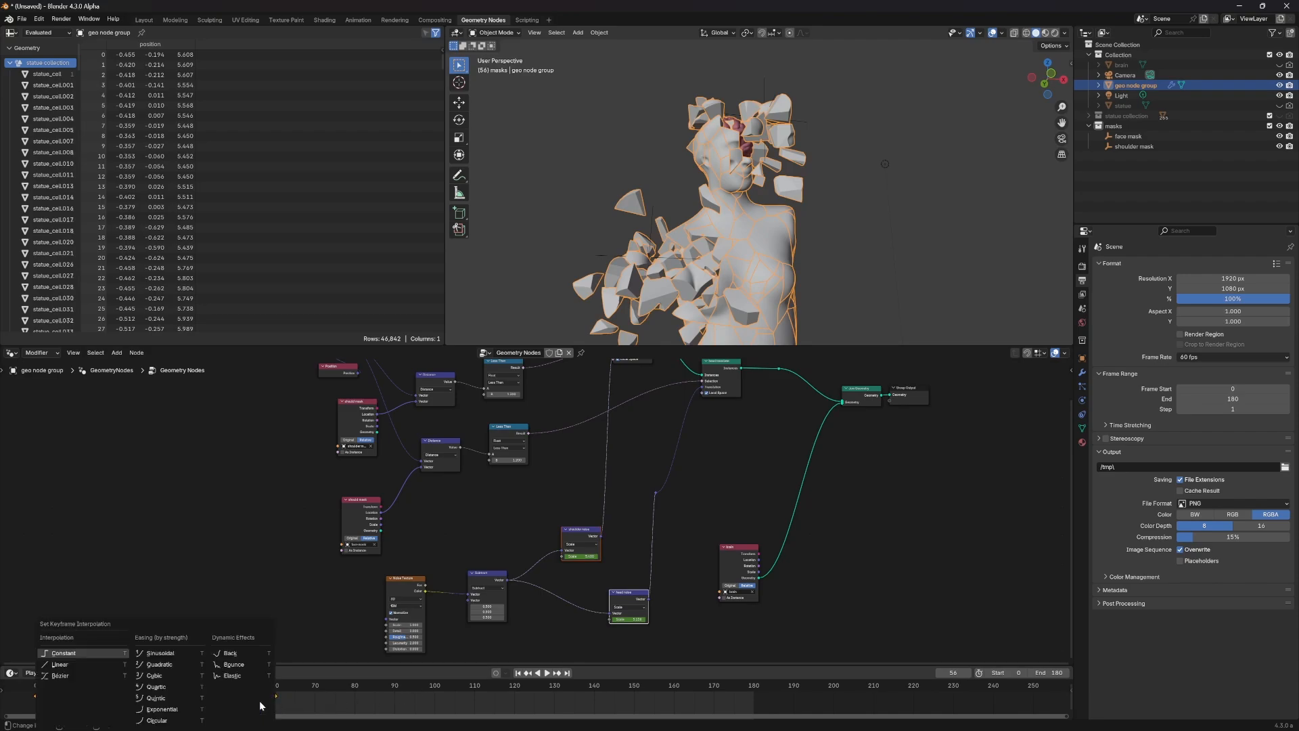
click(75, 675)
drag(260, 686, 8, 697)
key(space)
key(space)
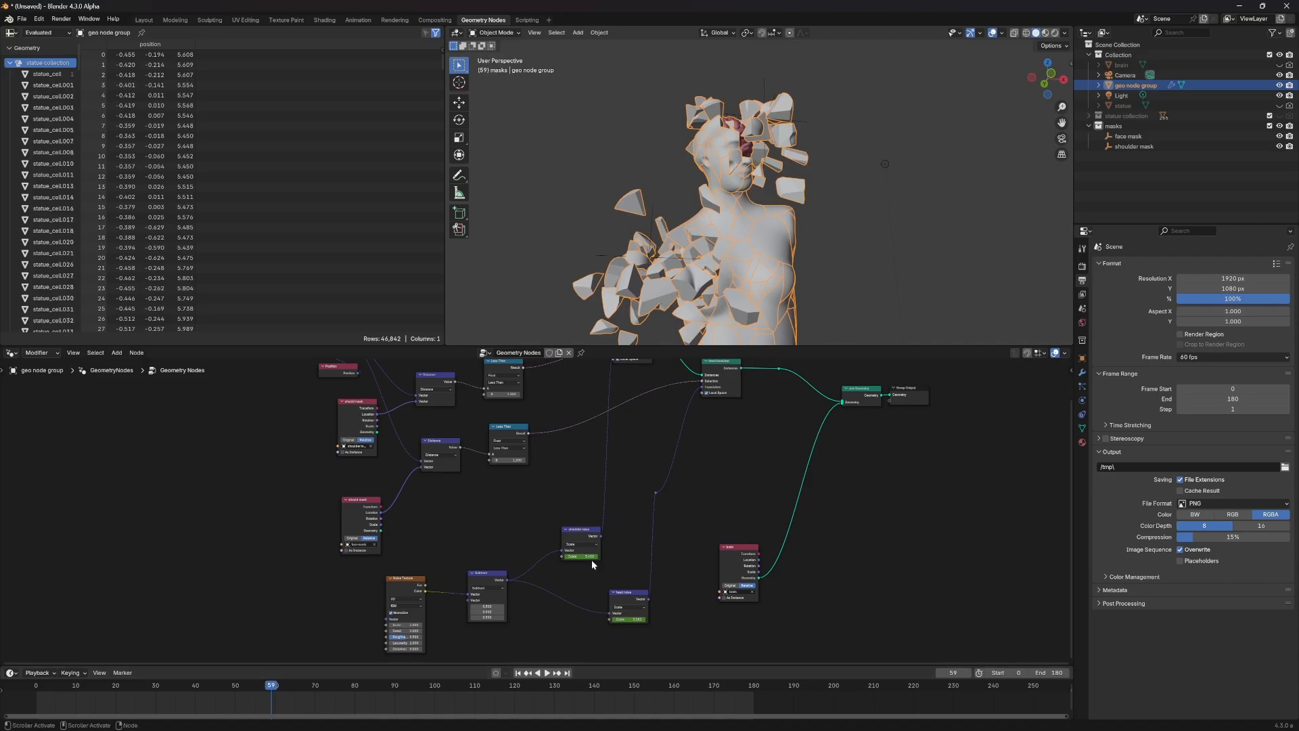
Step: Keyframe larger shoulder noise and head noise scales at frame 180 and play the animation
drag(203, 690, 121, 685)
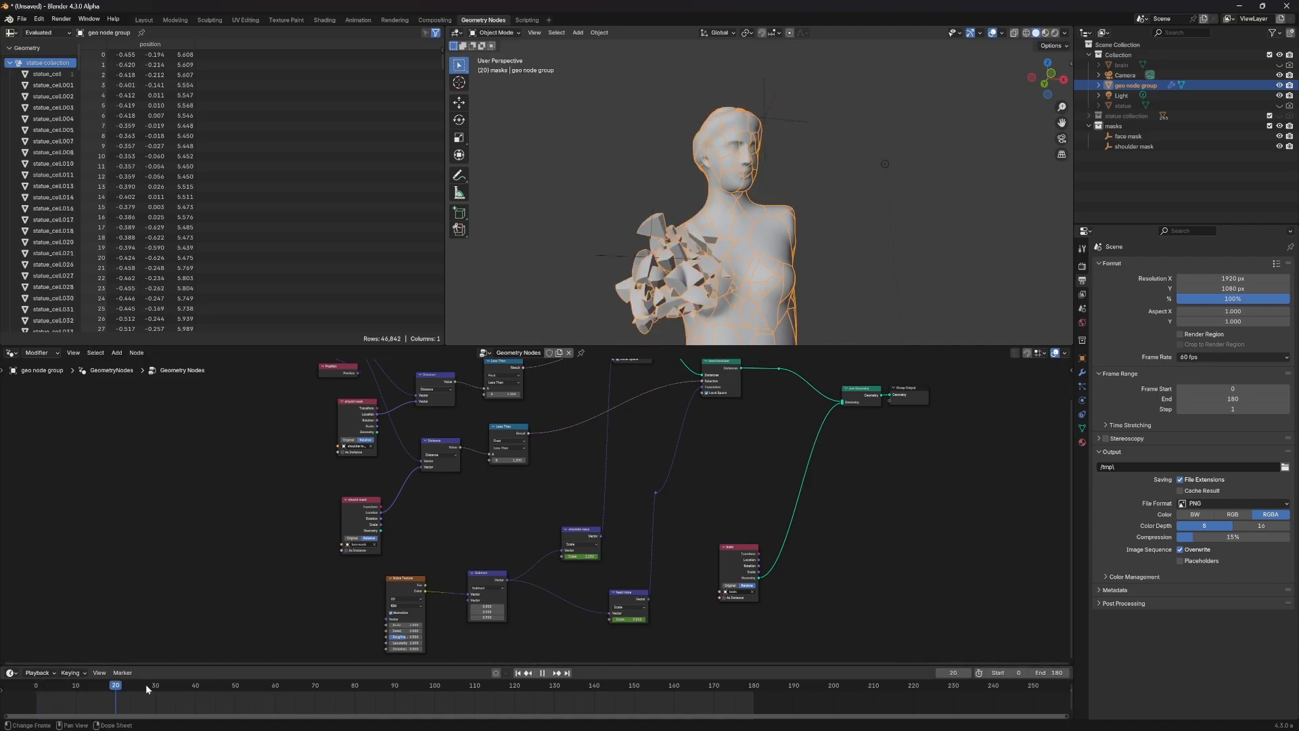
key(space)
drag(336, 697, 545, 697)
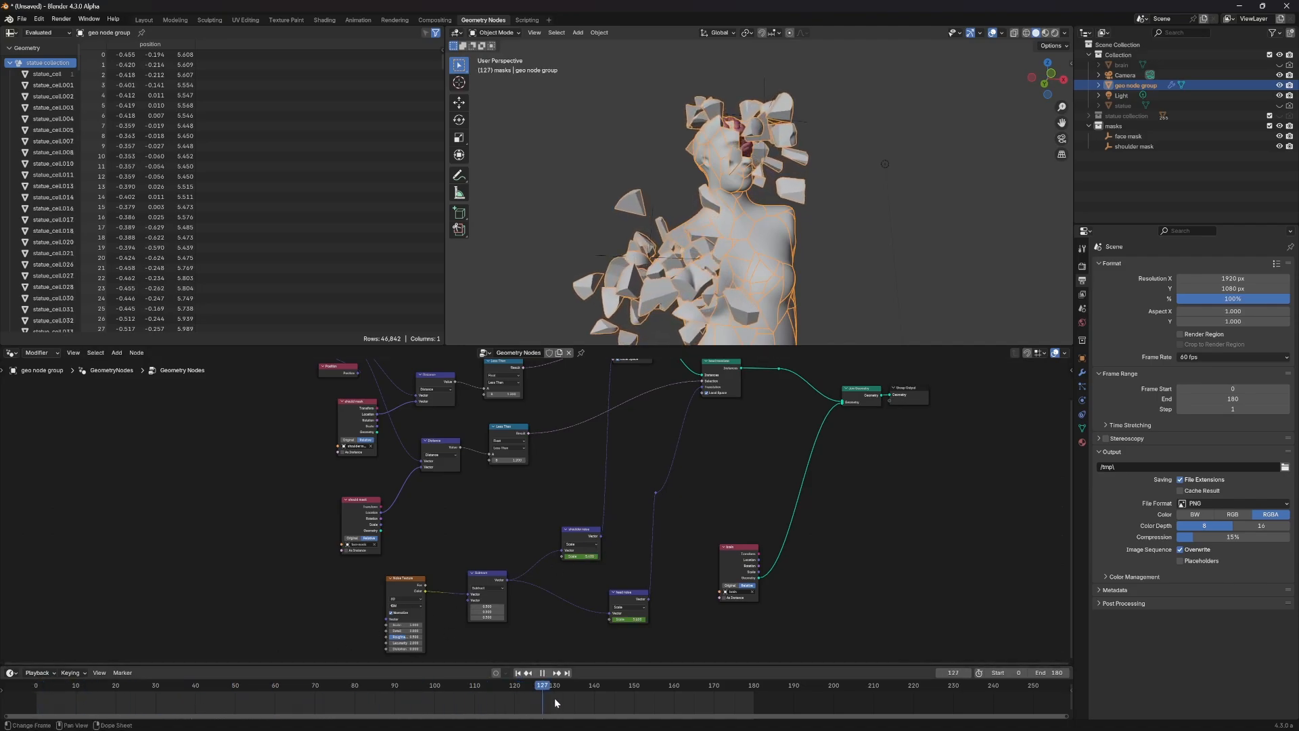
drag(736, 687, 753, 687)
mouse_move(586, 555)
mouse_down()
mouse_move(684, 555)
mouse_move(582, 569)
mouse_move(573, 555)
mouse_move(569, 569)
mouse_up()
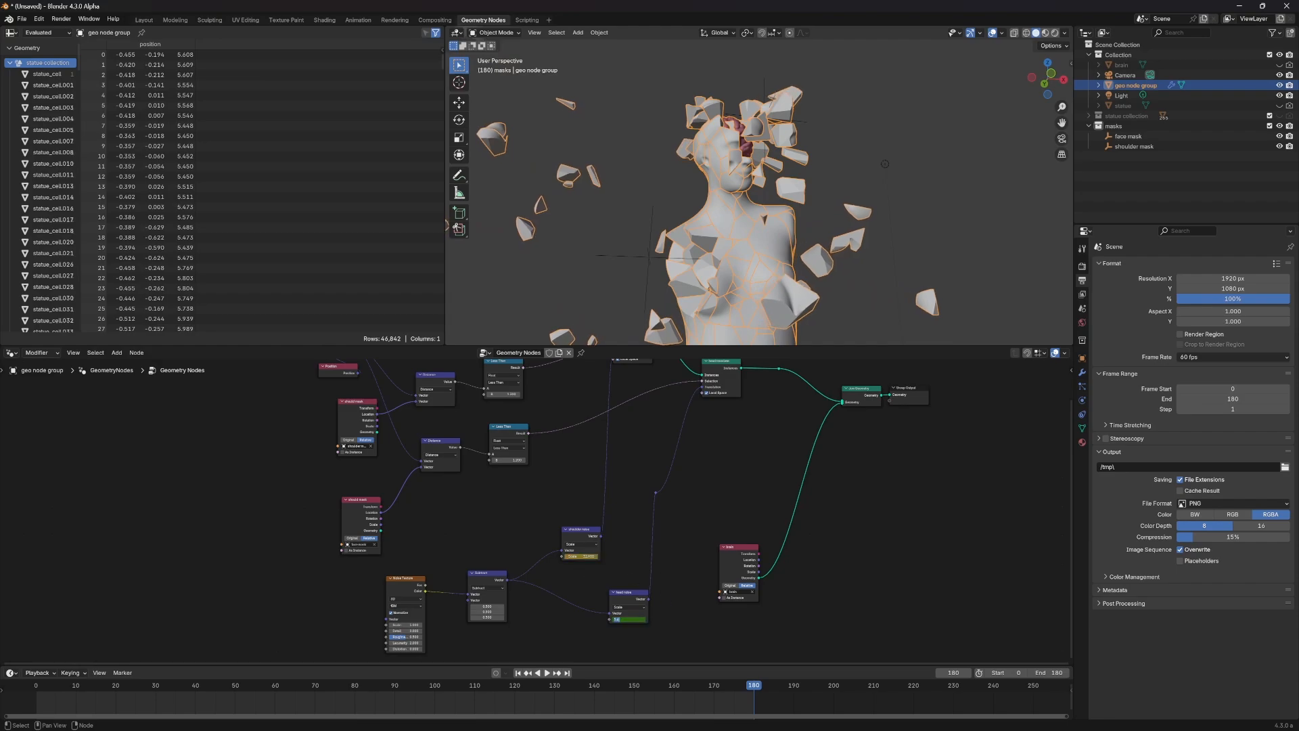
drag(629, 619, 700, 618)
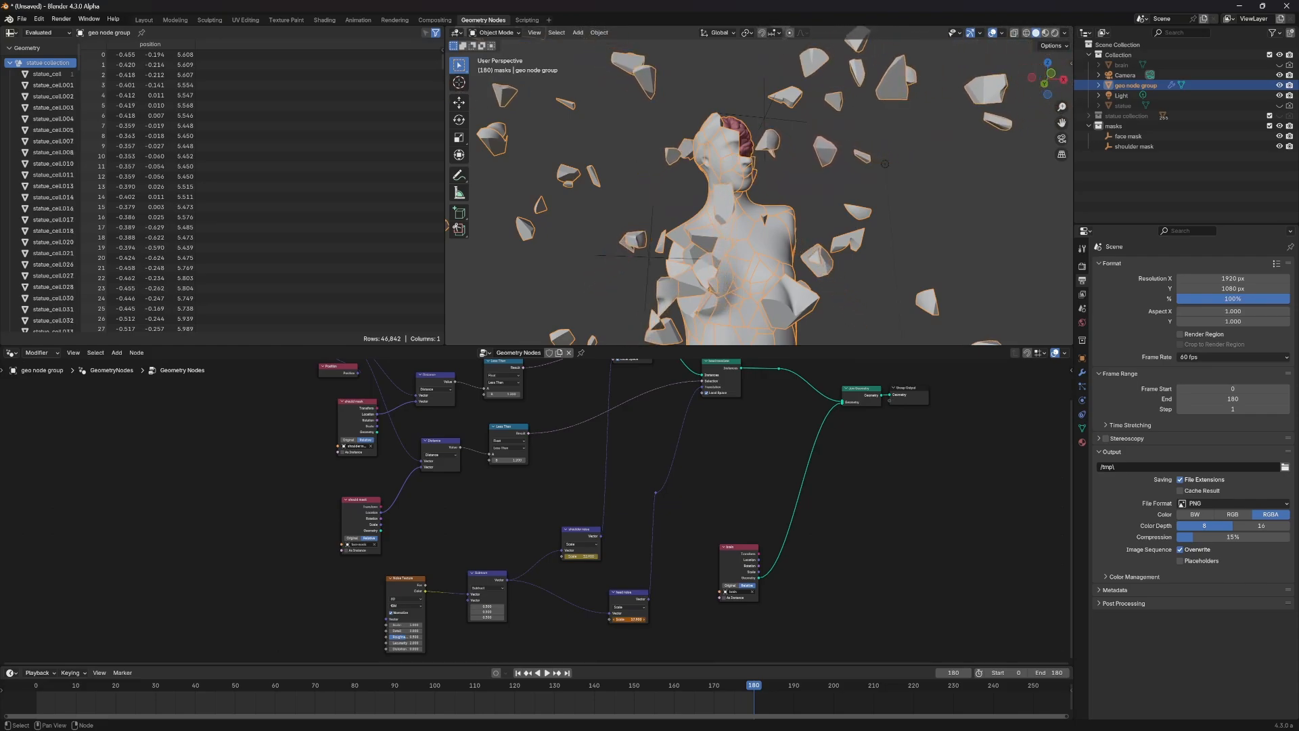
key(space)
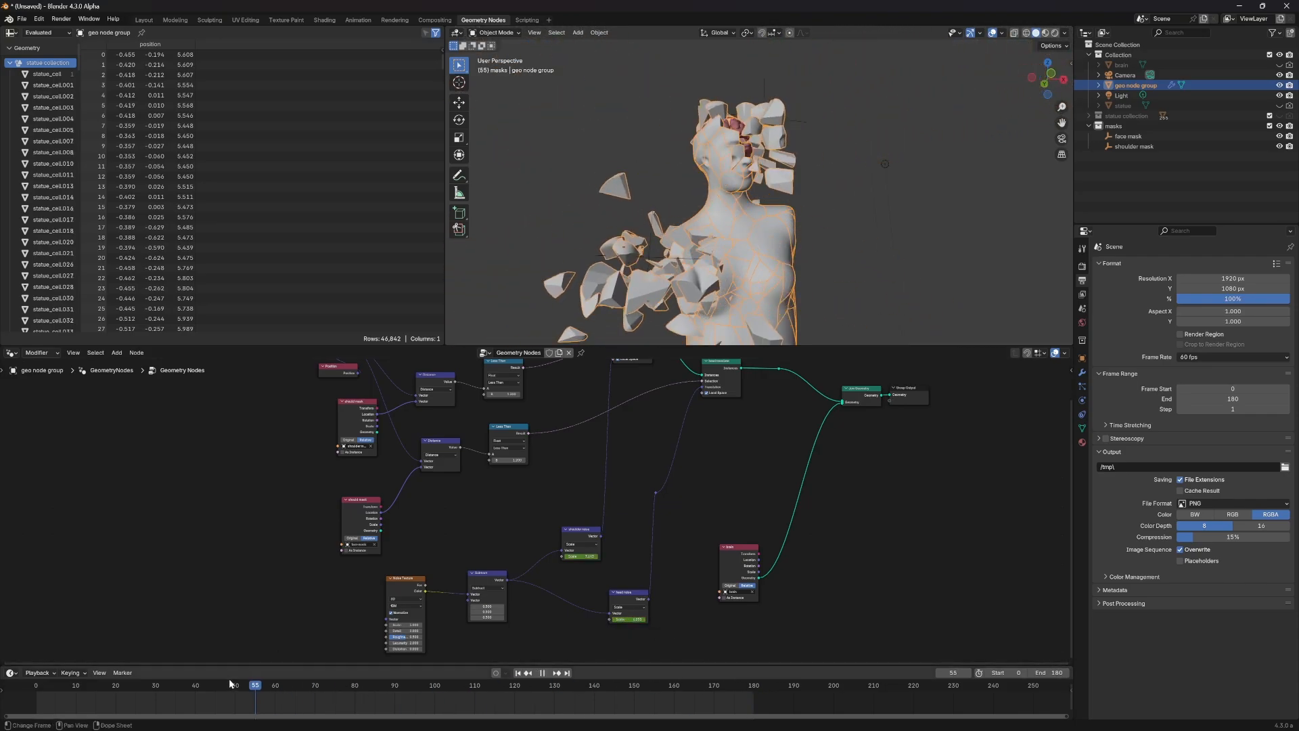
key(space)
Step: Apply Bezier interpolation to all shoulder noise and head noise scale keyframes and replay the animation
drag(635, 532, 583, 626)
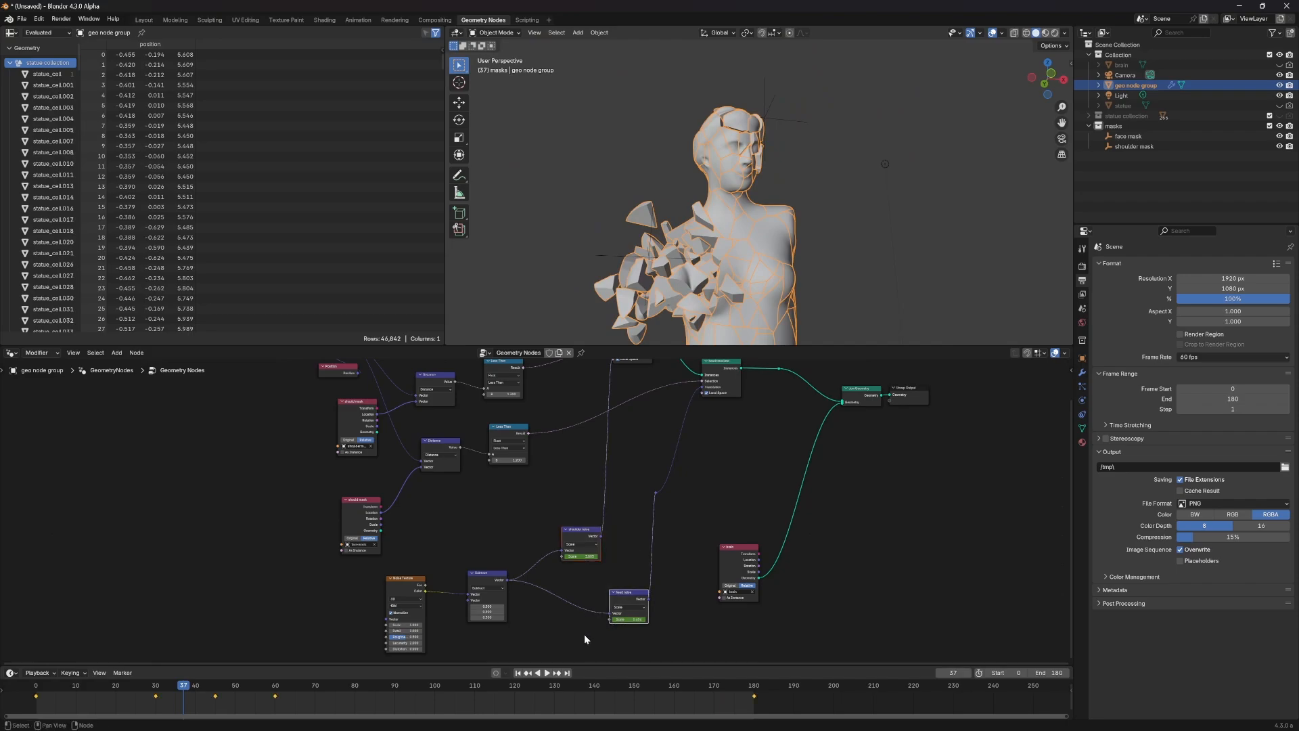
key(t)
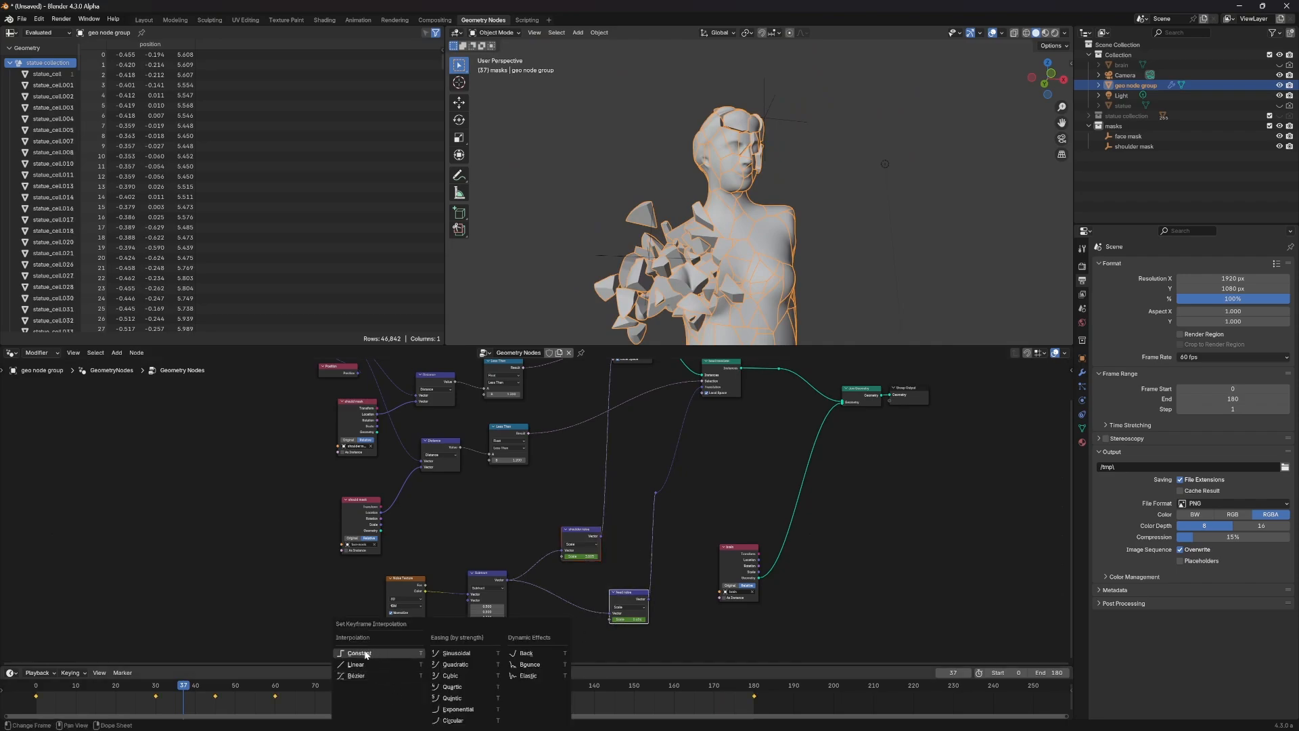
click(357, 678)
click(273, 610)
key(space)
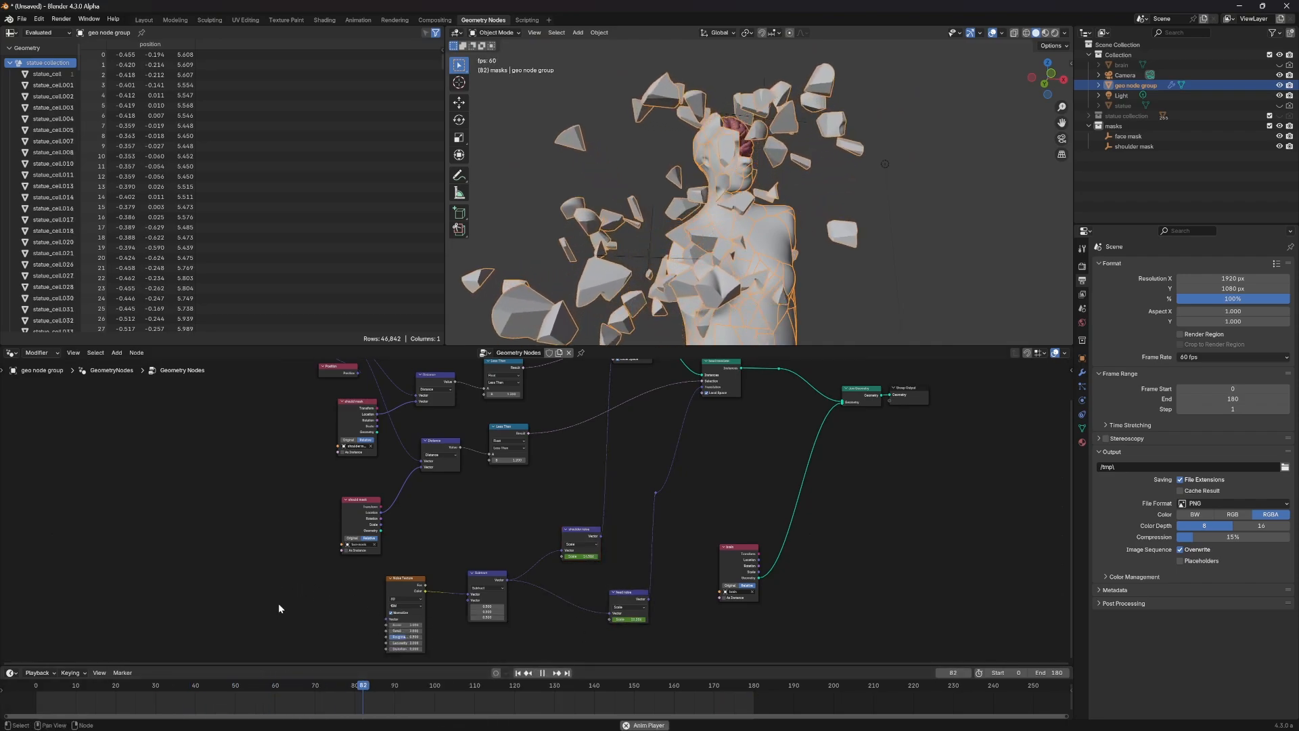
key(space)
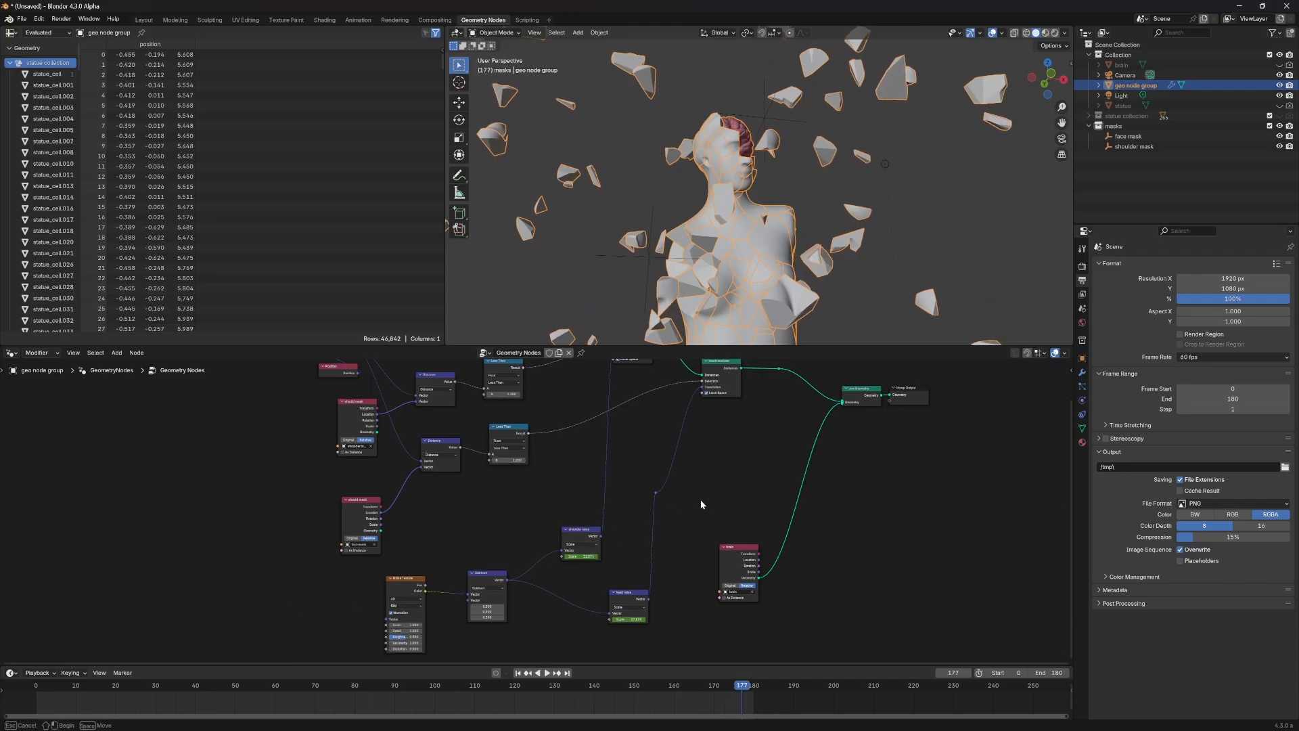
scroll(700, 499, down, 2)
key(space)
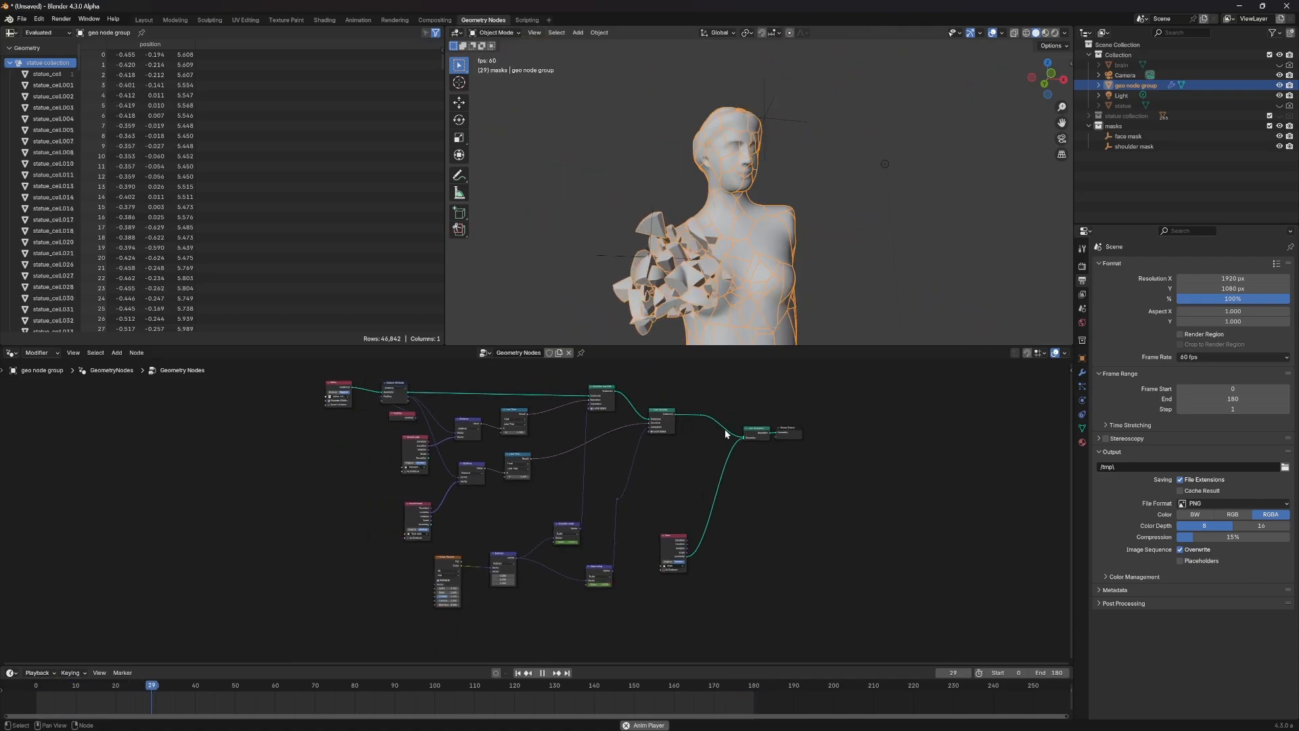
key(space)
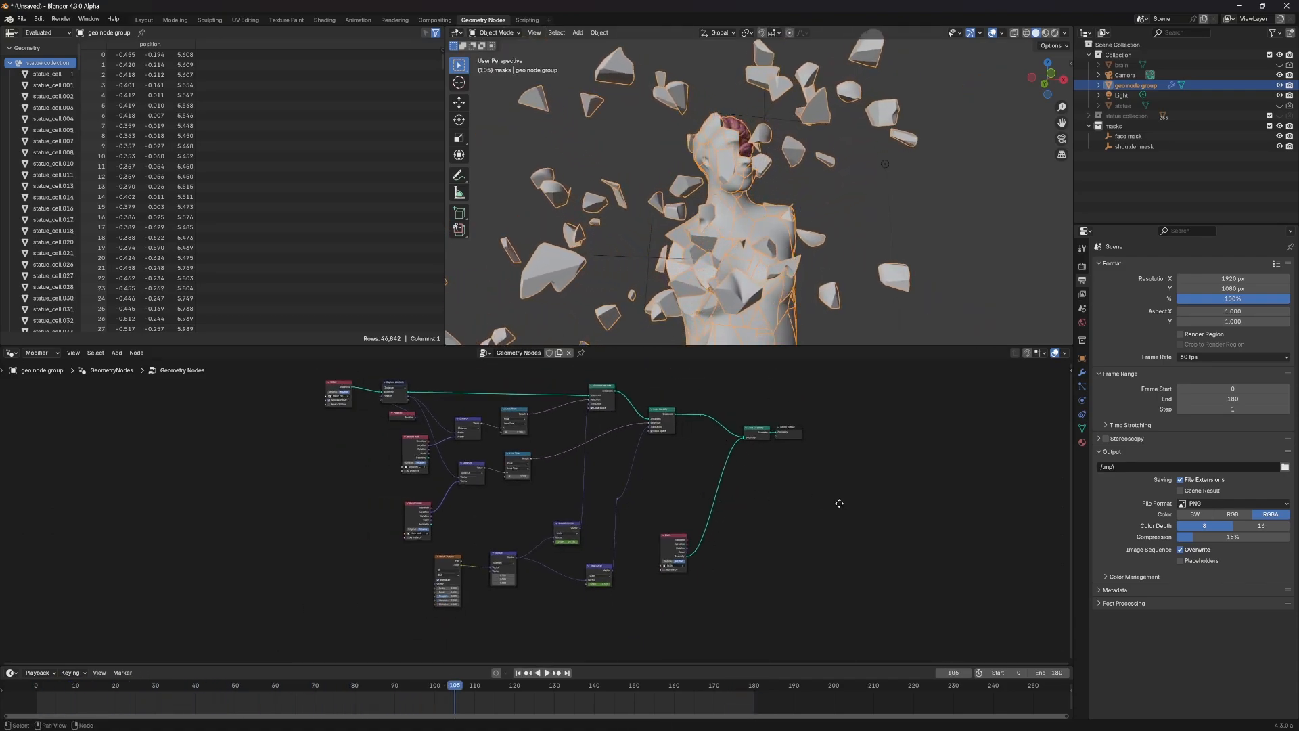
Step: Move the Noise Texture and Subtract nodes aside and insert a duplicate Subtract node on the link after the original
scroll(624, 529, down, 1)
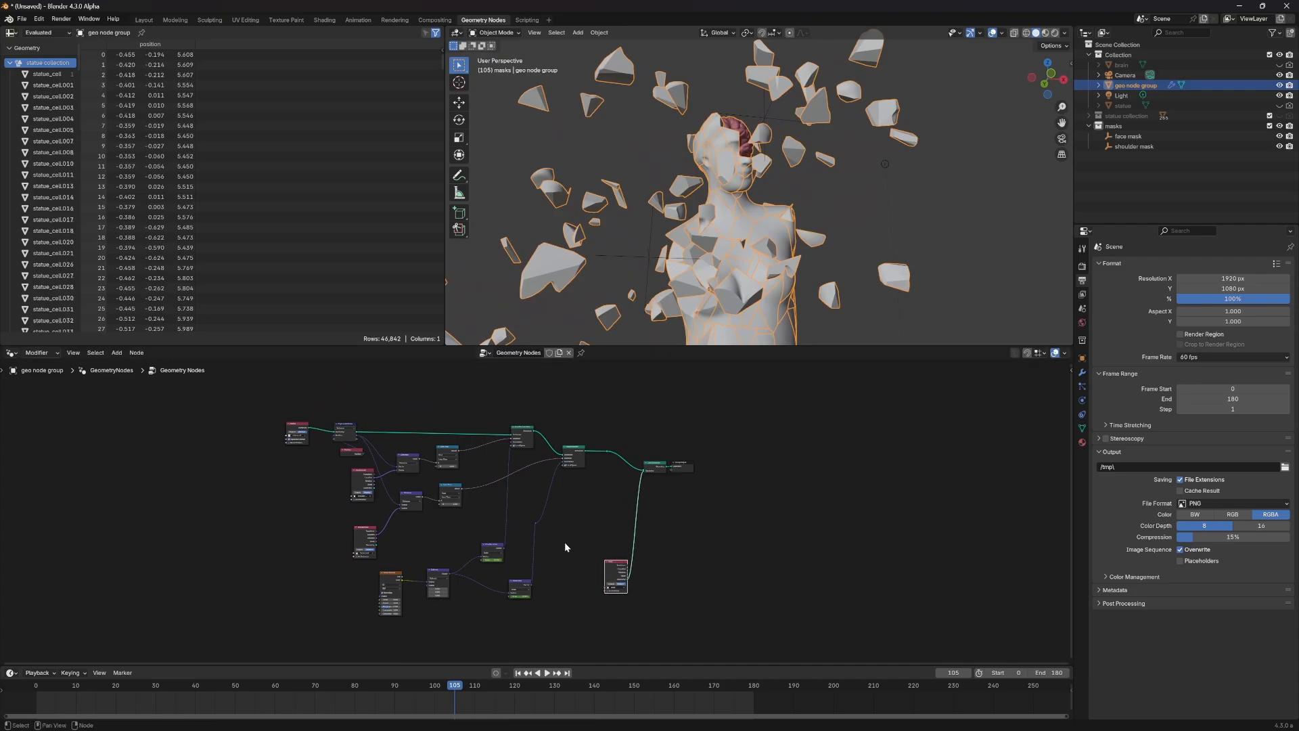
scroll(565, 545, up, 4)
drag(395, 565, 221, 595)
click(161, 582)
click(415, 619)
key(shift+a)
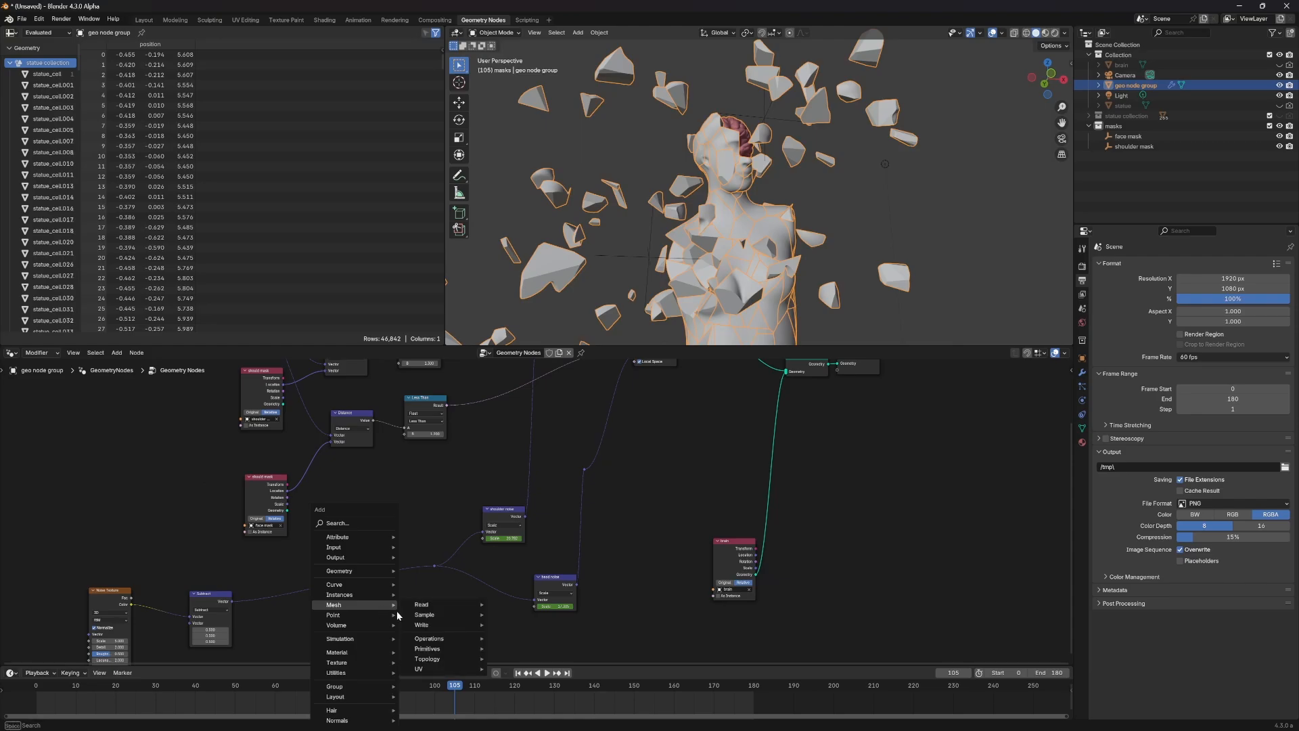
click(202, 602)
key(shift+d)
click(304, 579)
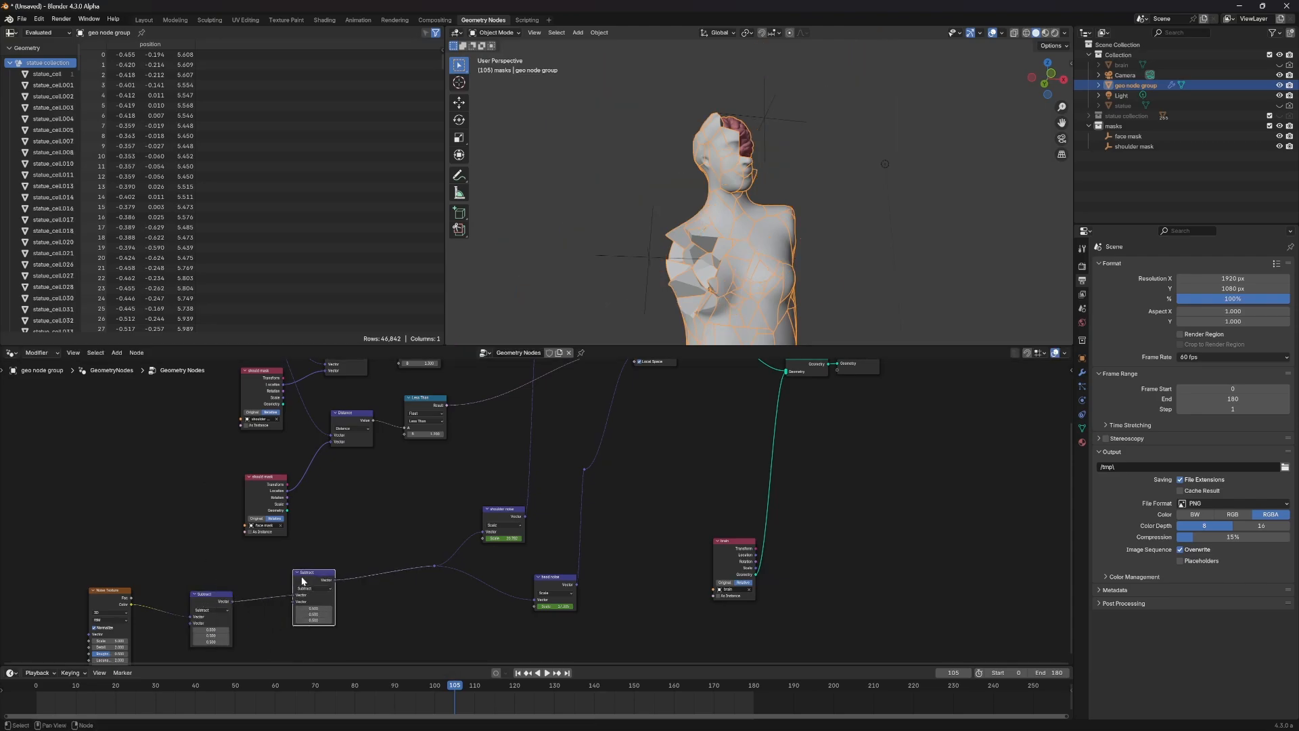
Step: Switch the duplicated node to Multiply, set its Y factor to 0.5, and adjust the X and Z factors
click(313, 588)
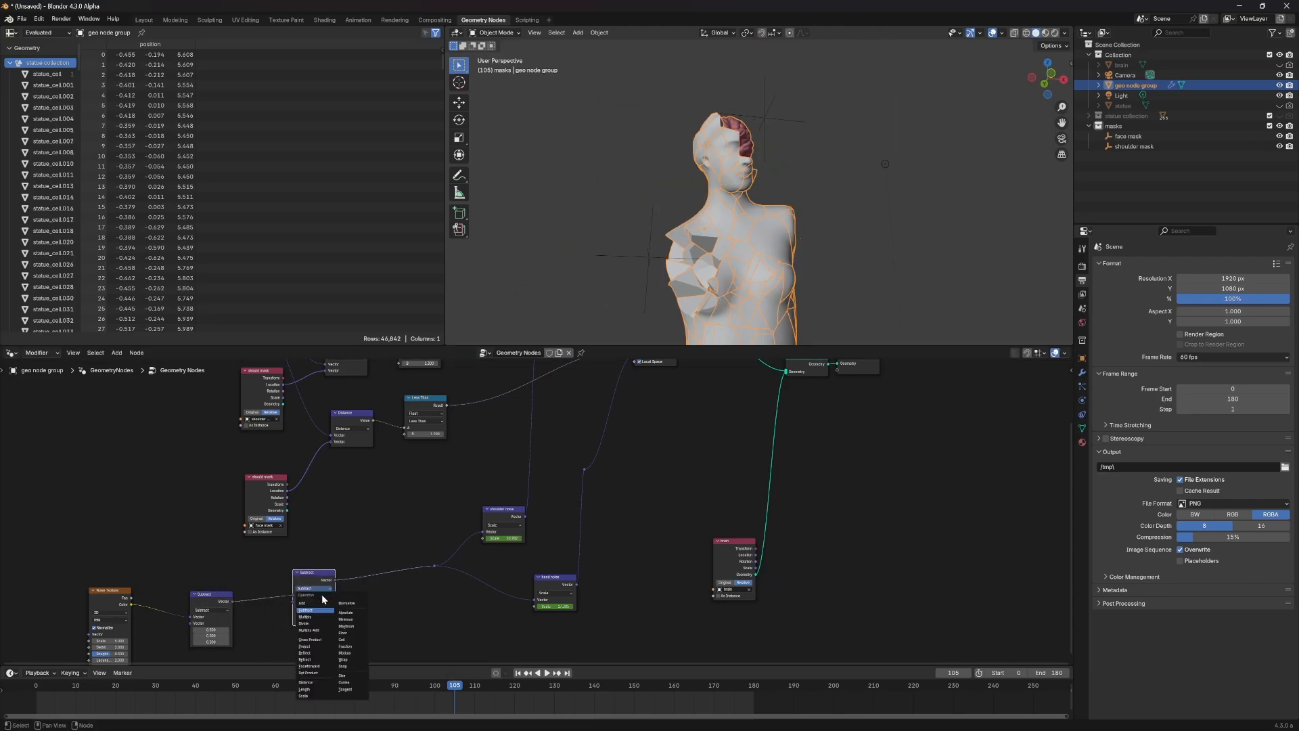
click(319, 620)
drag(316, 608, 316, 621)
key(Return)
click(311, 614)
text(0.5)
key(Return)
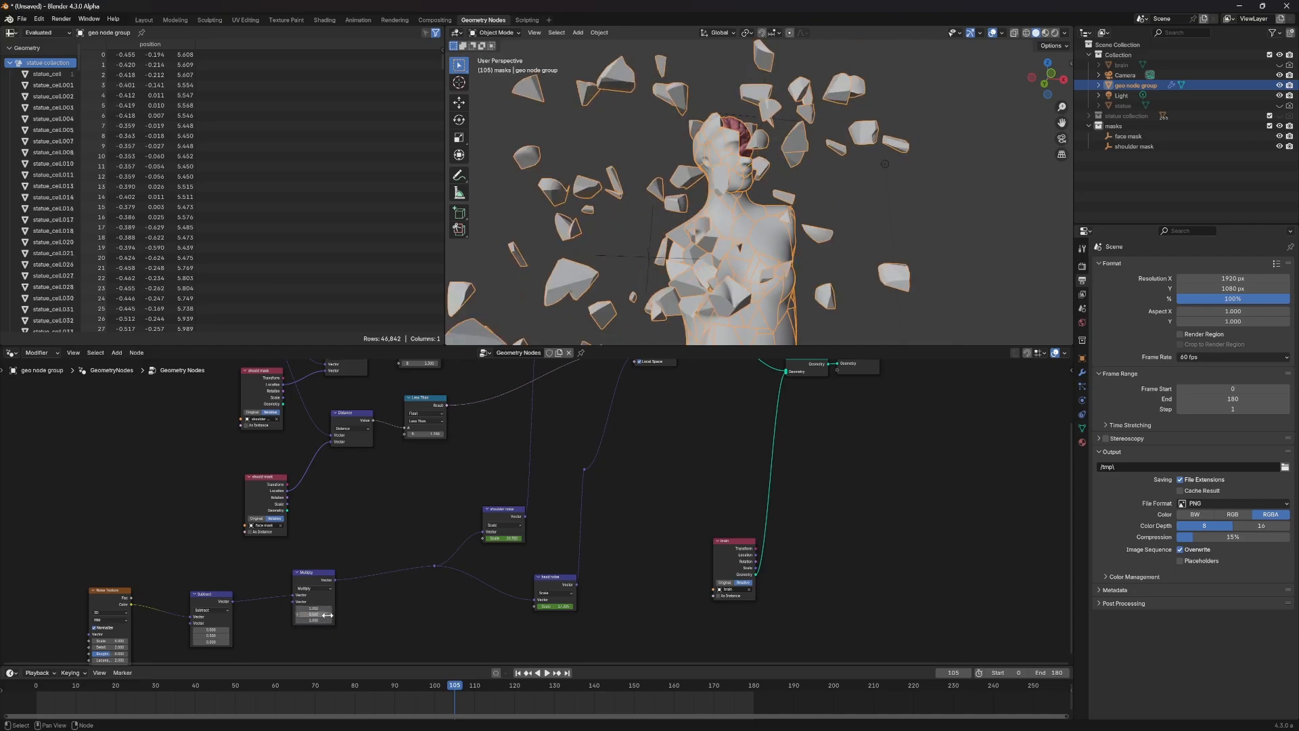
click(314, 608)
key(Return)
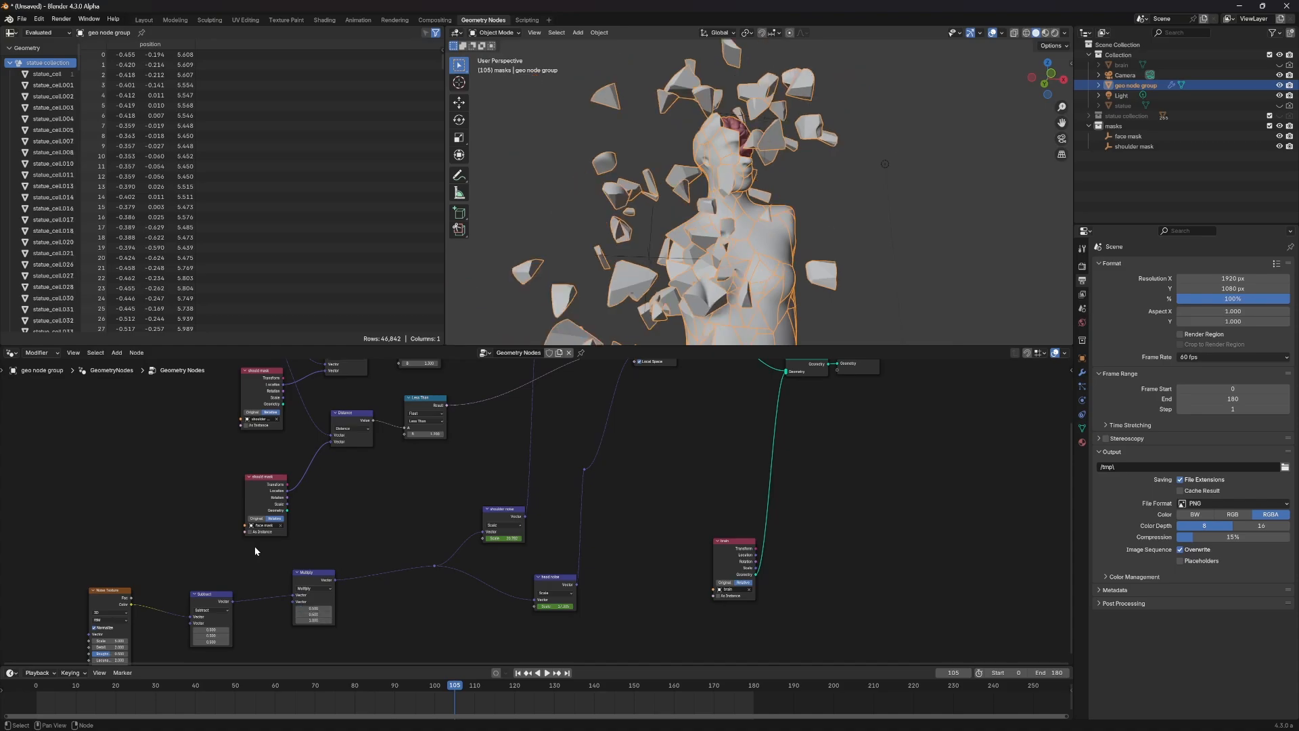
drag(315, 620, 322, 616)
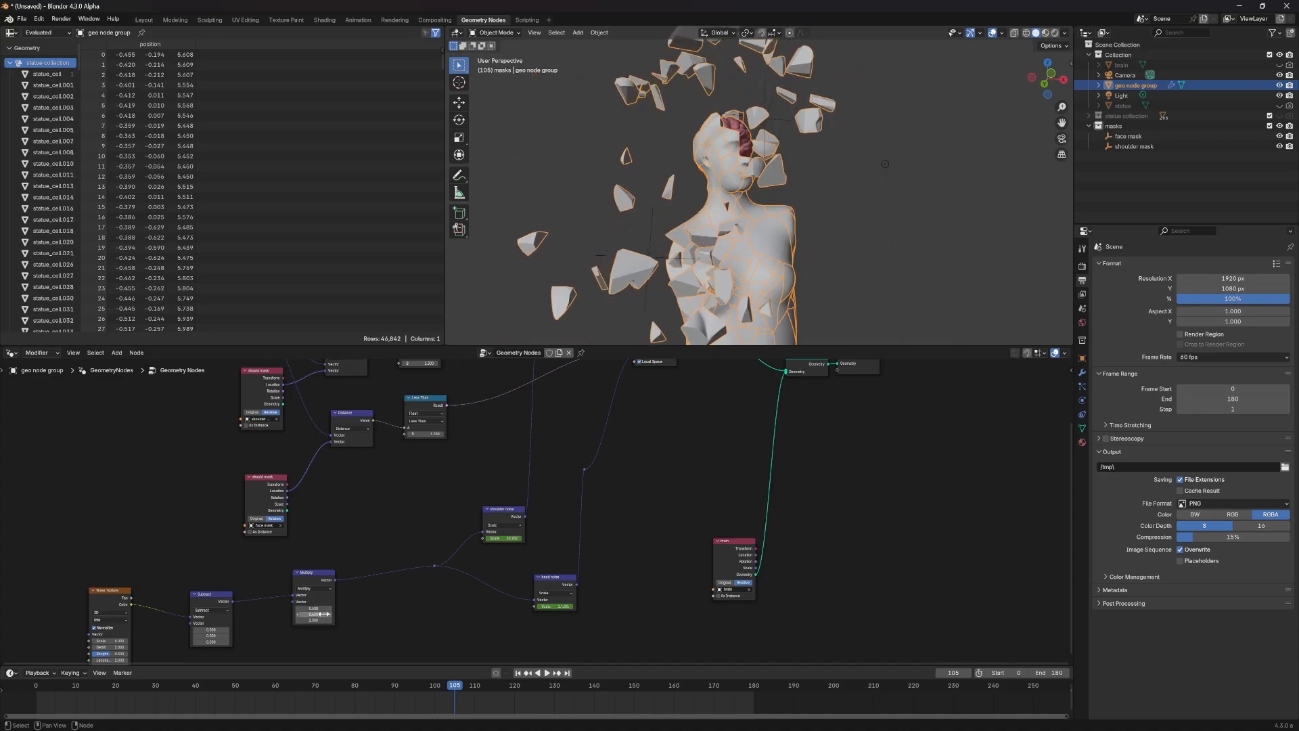
Step: Insert another duplicate between Subtract and Multiply, switch it to Add, and zero its vector values
click(218, 602)
key(shift+d)
click(273, 587)
click(270, 589)
click(267, 608)
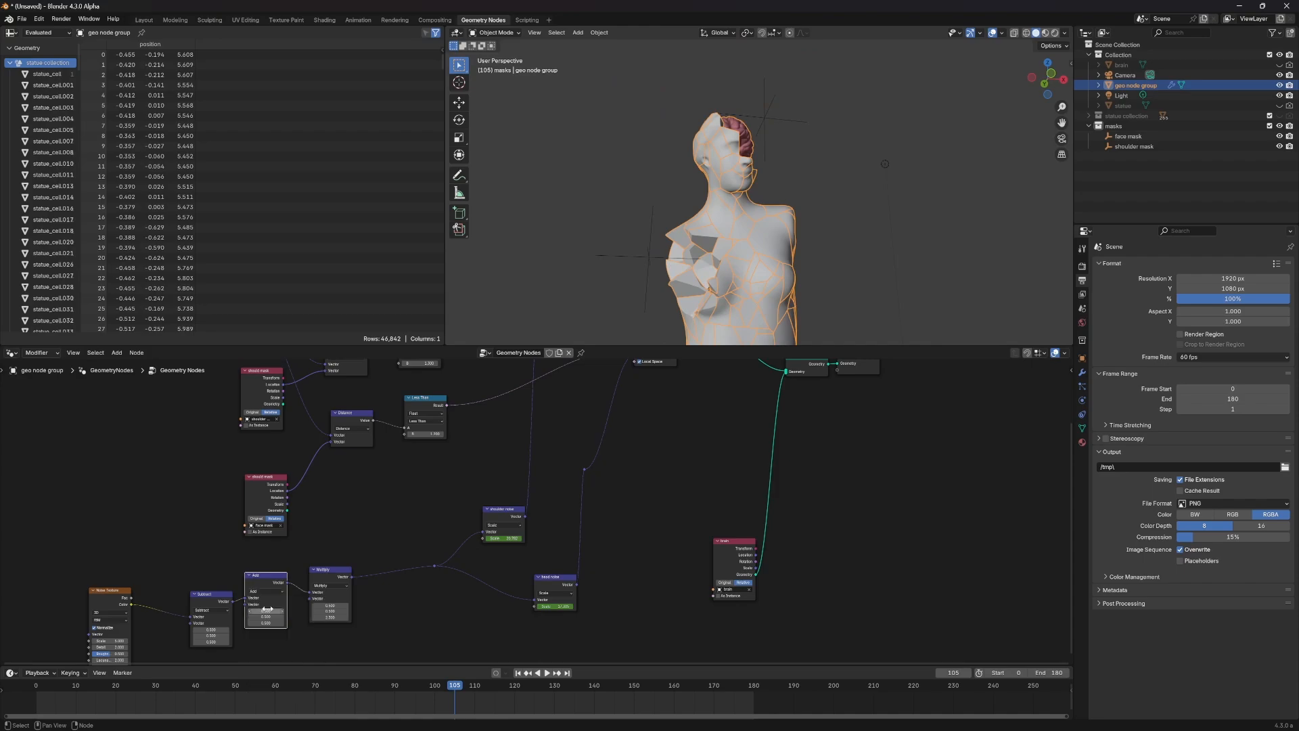
drag(270, 616, 268, 623)
click(291, 630)
key(Return)
Step: Try a Z offset of 0.2 in the Add node and reset it to 0
click(268, 621)
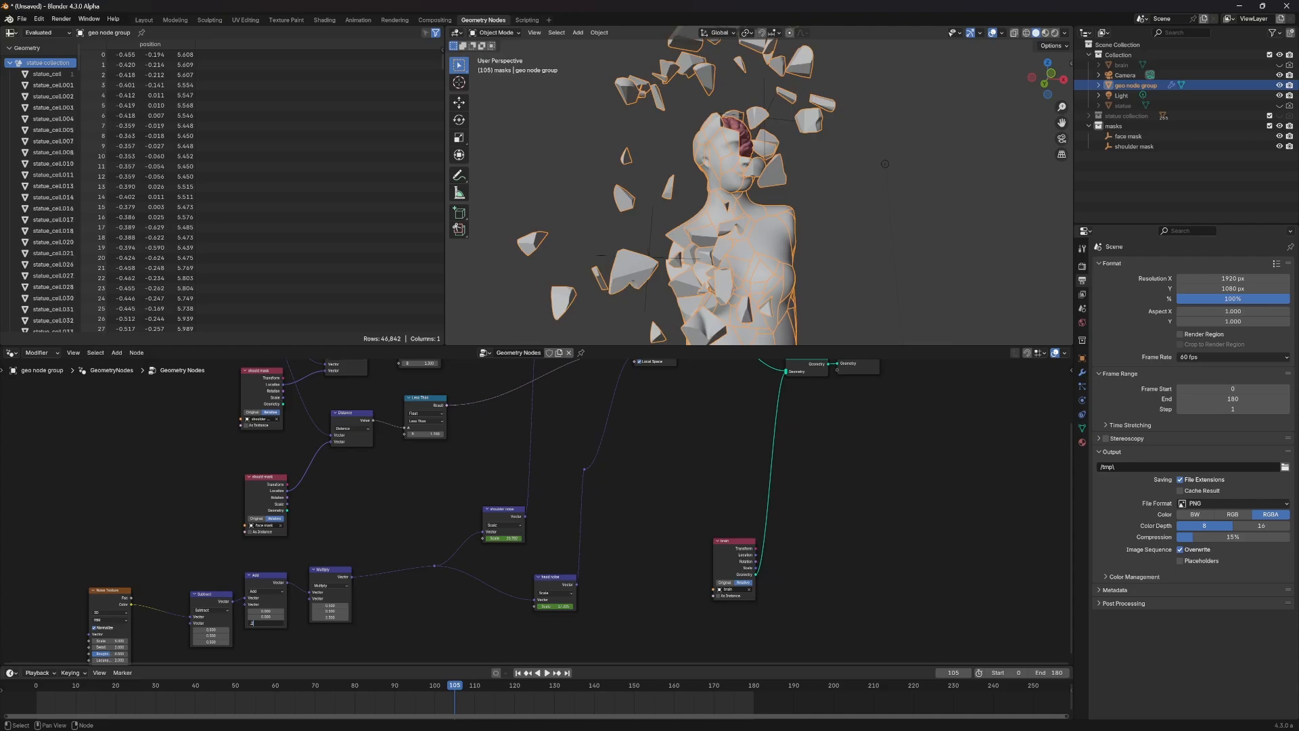
text(.2)
key(Return)
scroll(661, 297, down, 4)
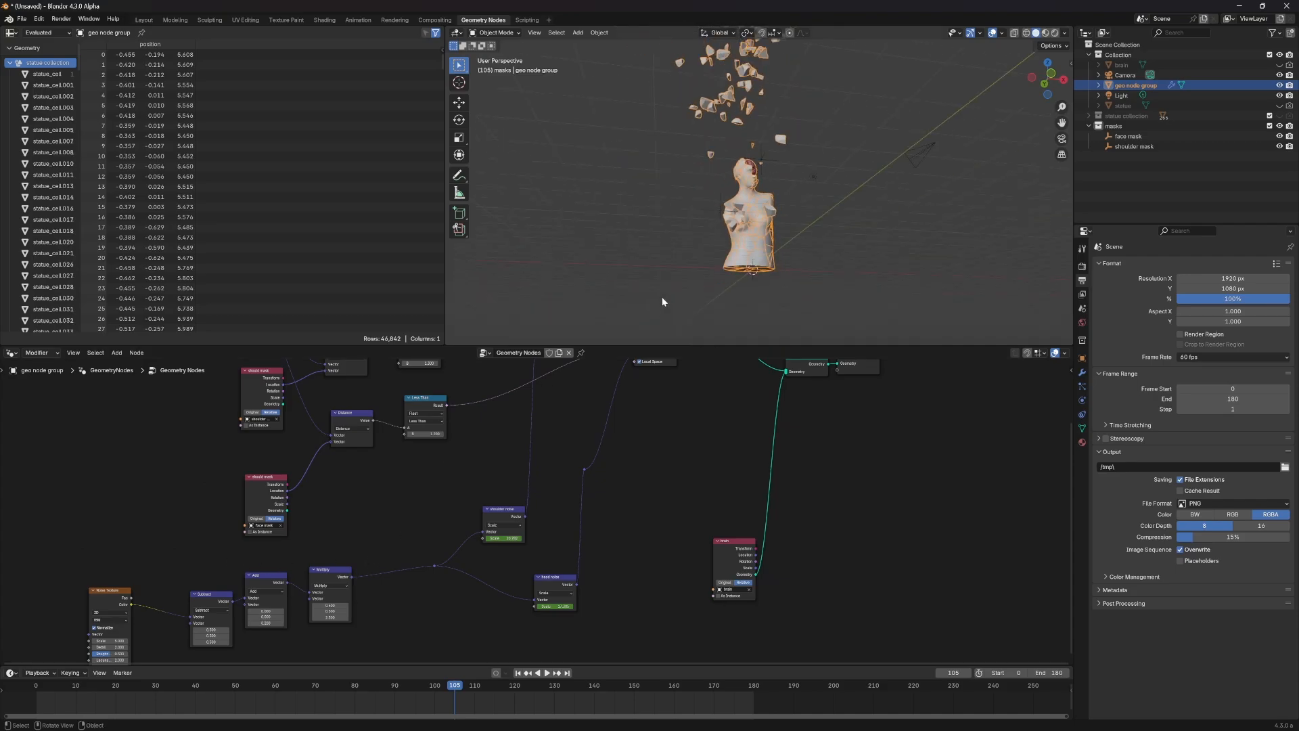
click(266, 623)
text(0)
key(Return)
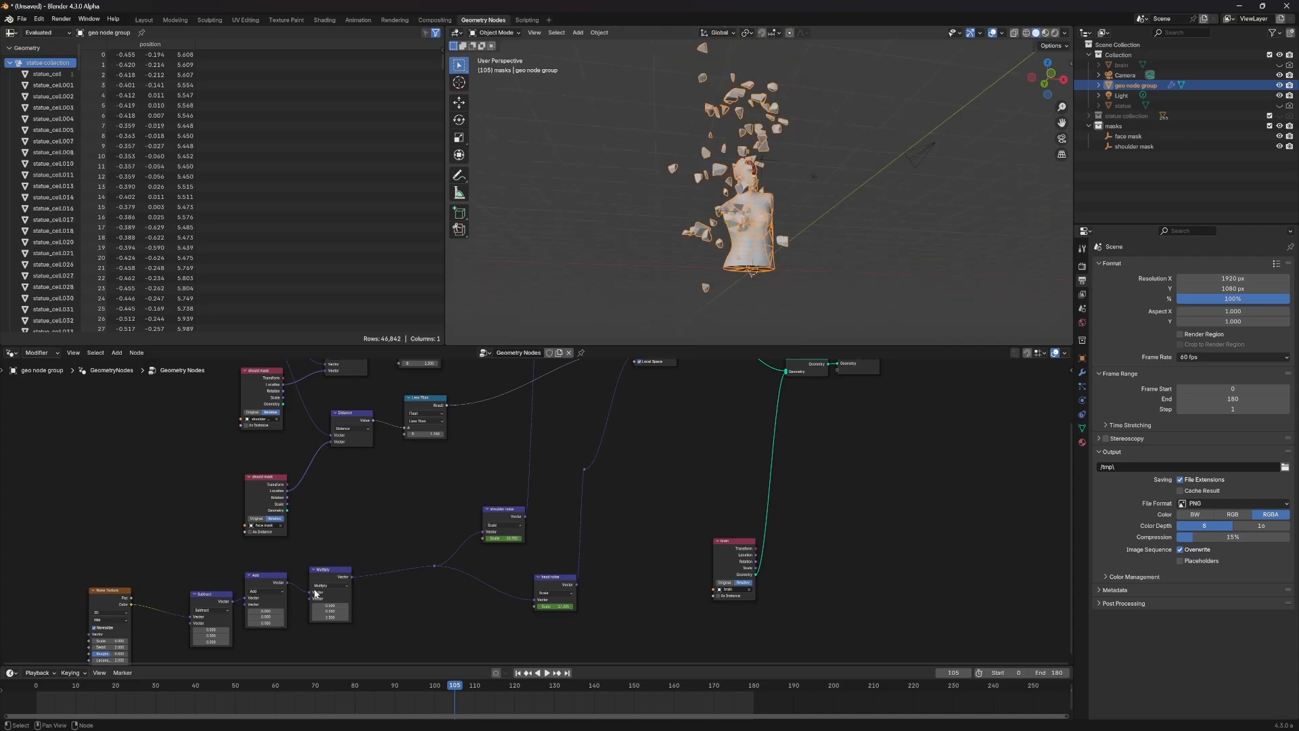
Step: Set the Add node's Z offset to 0.005, scrub to frame 54, and fine-tune the offset
click(264, 623)
text(.005)
key(Return)
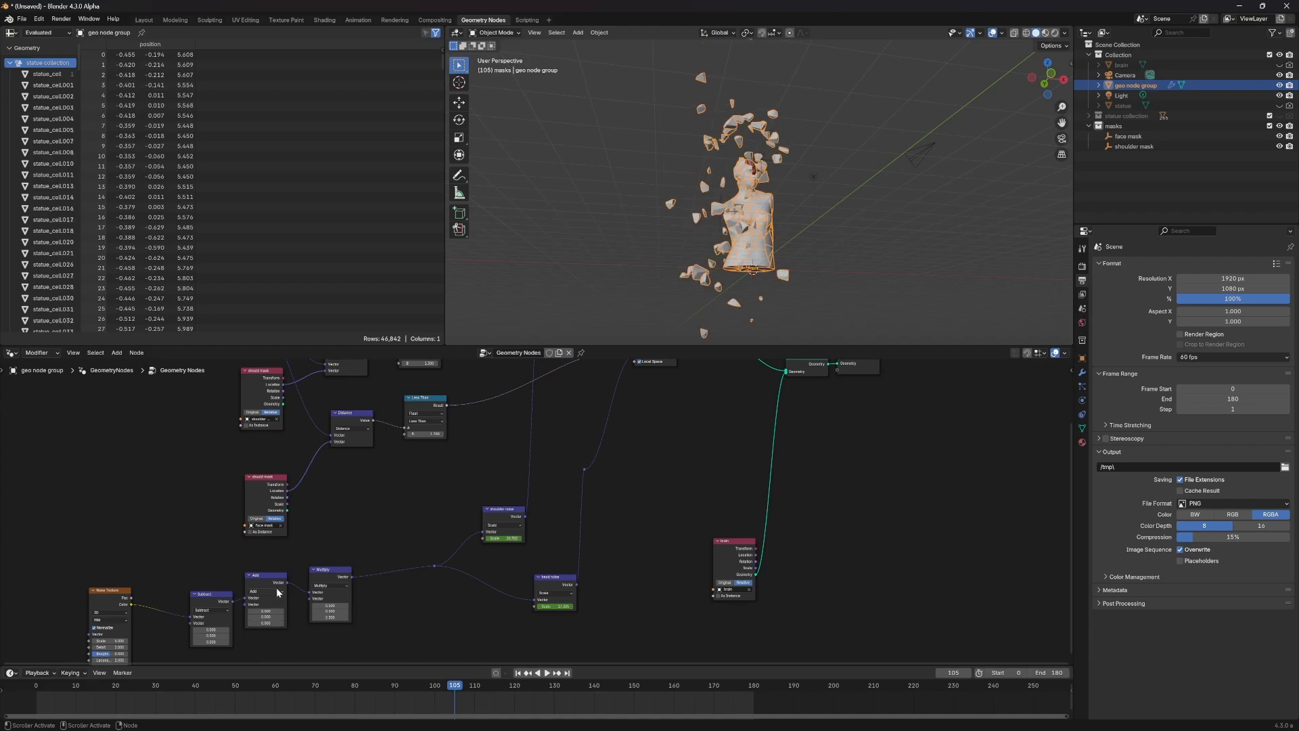
drag(454, 685, 252, 686)
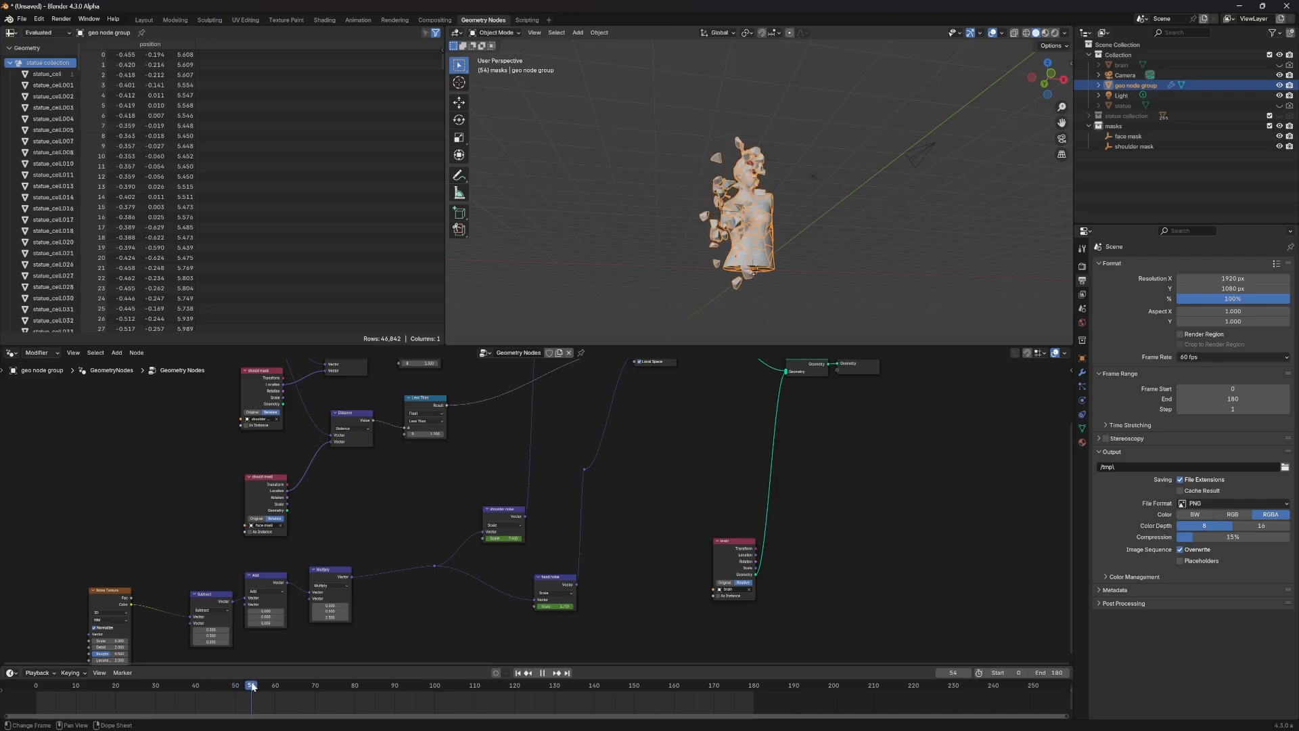
middle_drag(676, 243, 612, 261)
click(276, 621)
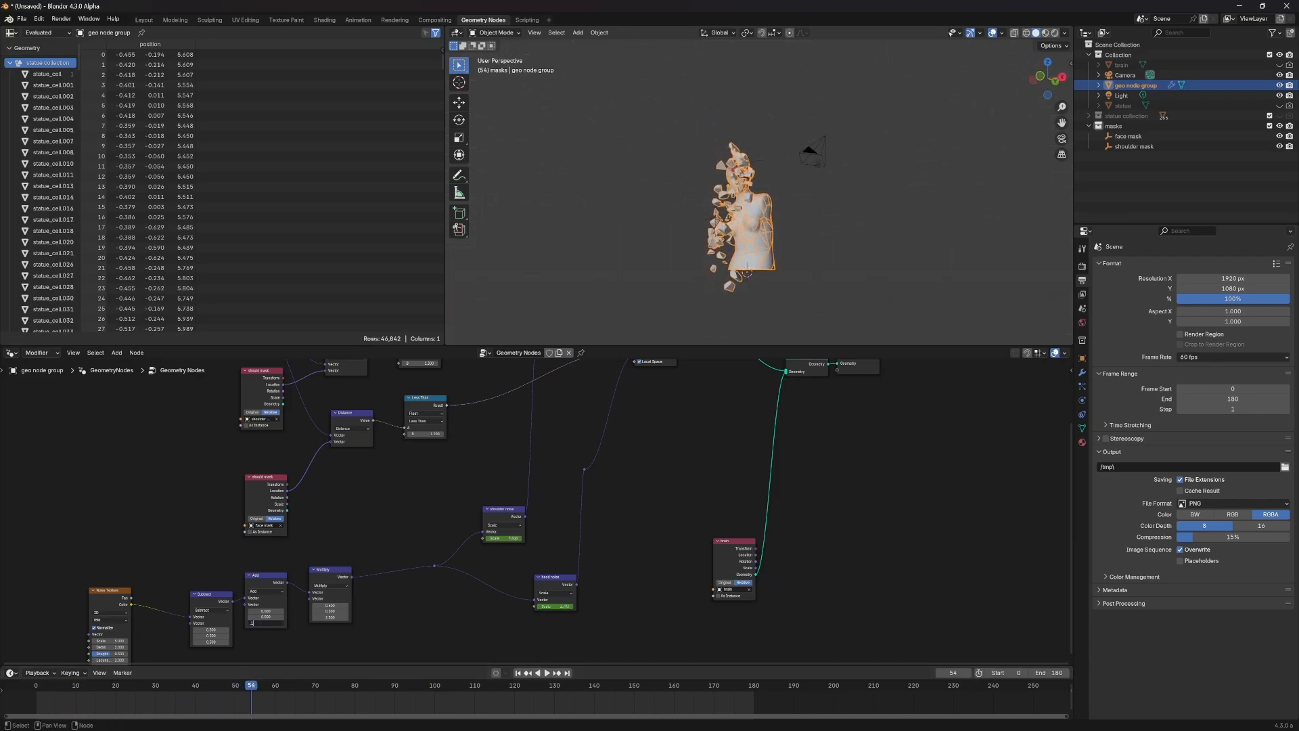
key(Return)
Step: Set the Multiply node's Y and X factors to 0.8
click(350, 613)
click(346, 611)
text(.8)
key(Return)
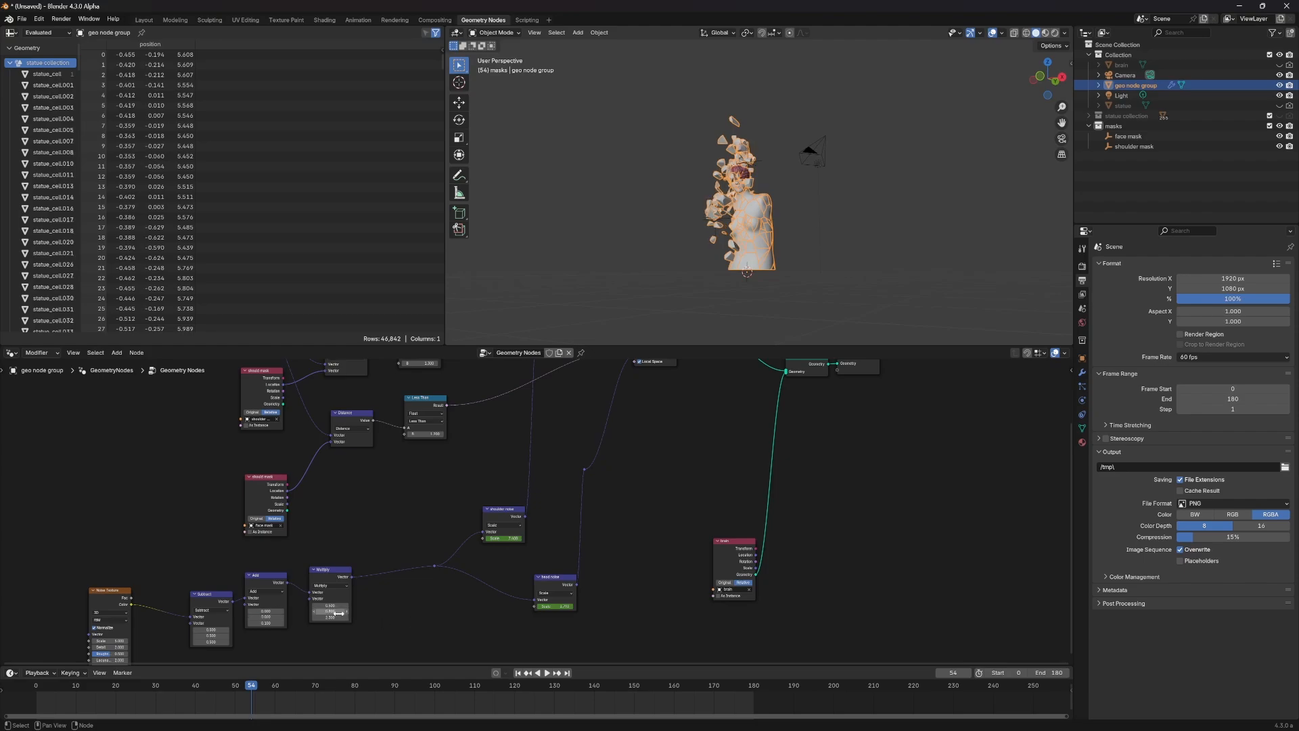
click(330, 602)
text(.8)
key(Return)
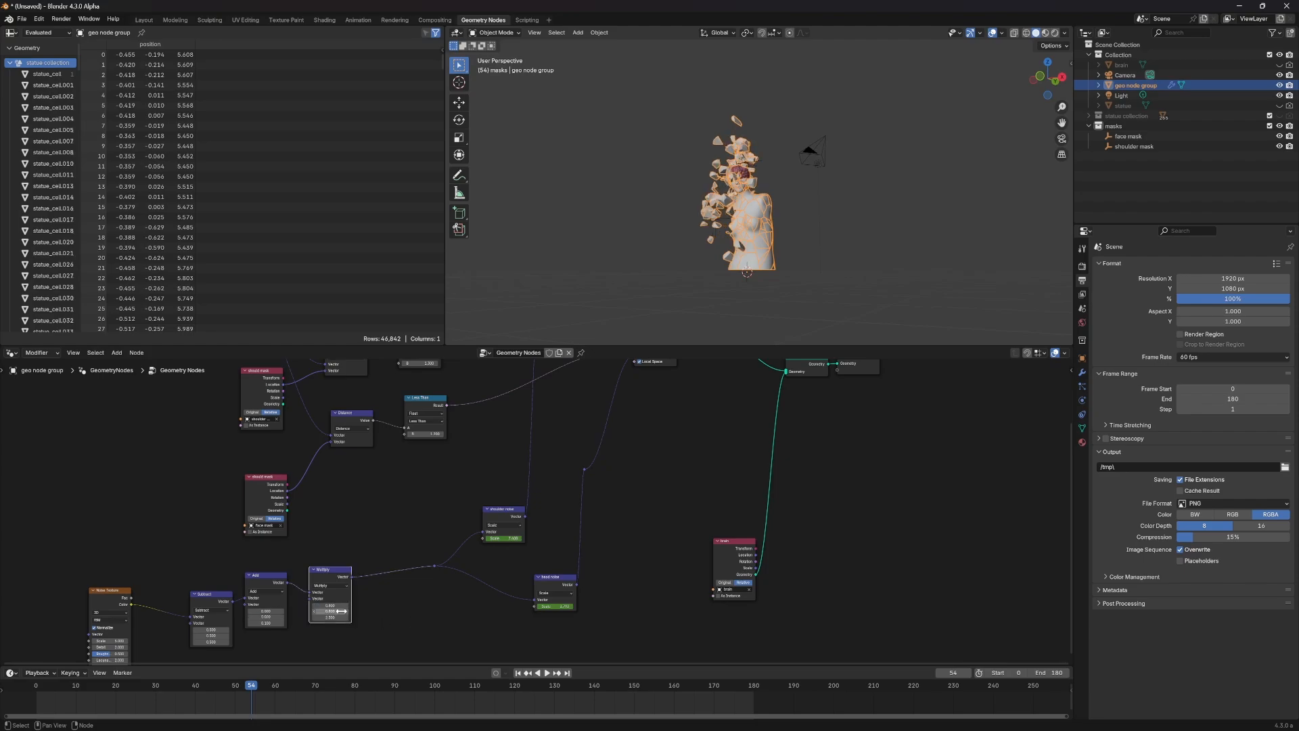
Step: Scrub and play the animation from several angles to examine the scatter, and return to frame 0
click(413, 655)
drag(251, 685, 427, 687)
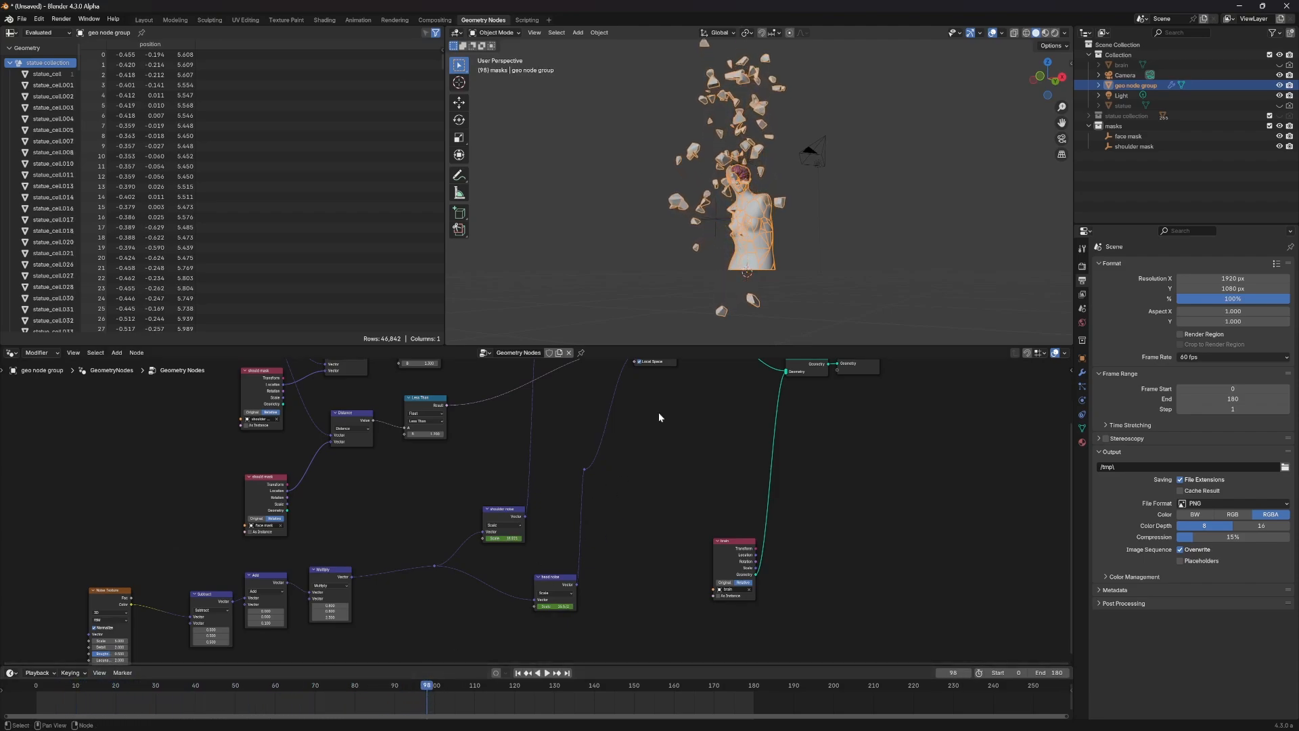
scroll(575, 304, up, 5)
middle_drag(543, 320, 614, 357)
key(space)
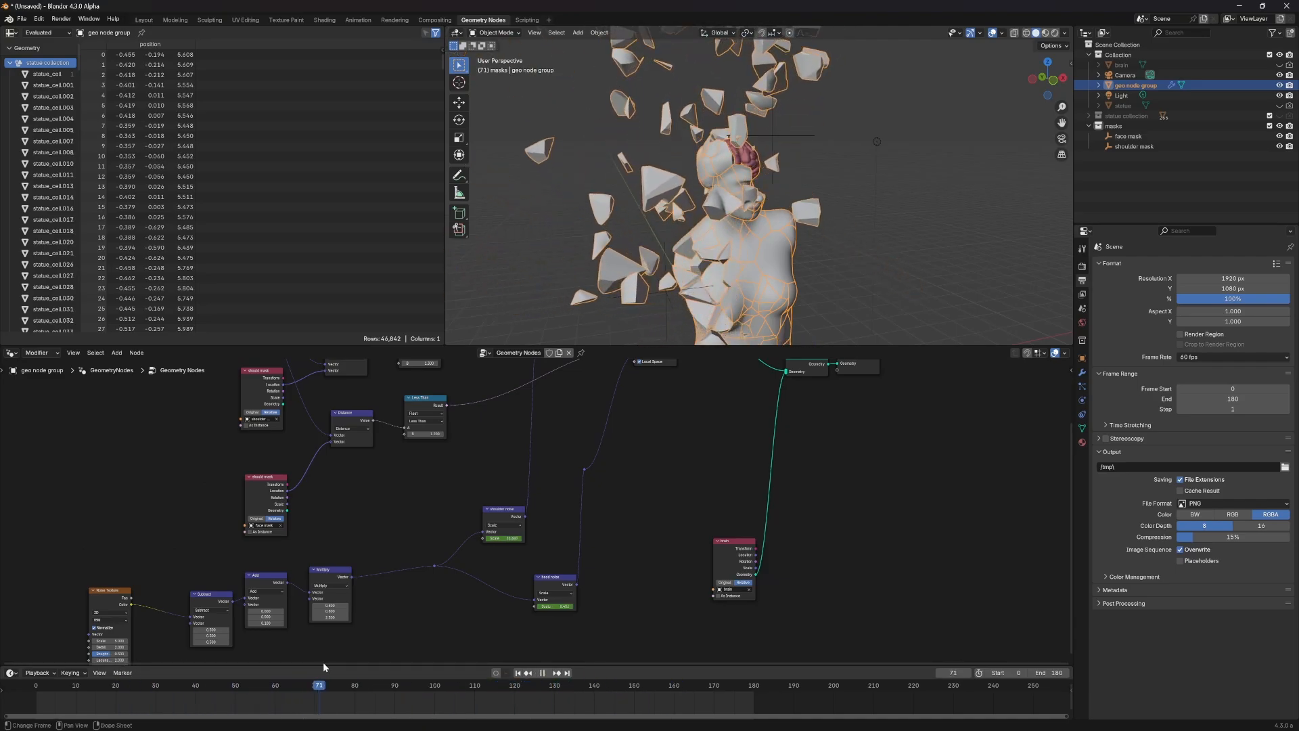
key(space)
middle_drag(806, 192, 725, 166)
drag(424, 687, 7, 679)
middle_drag(758, 250, 796, 251)
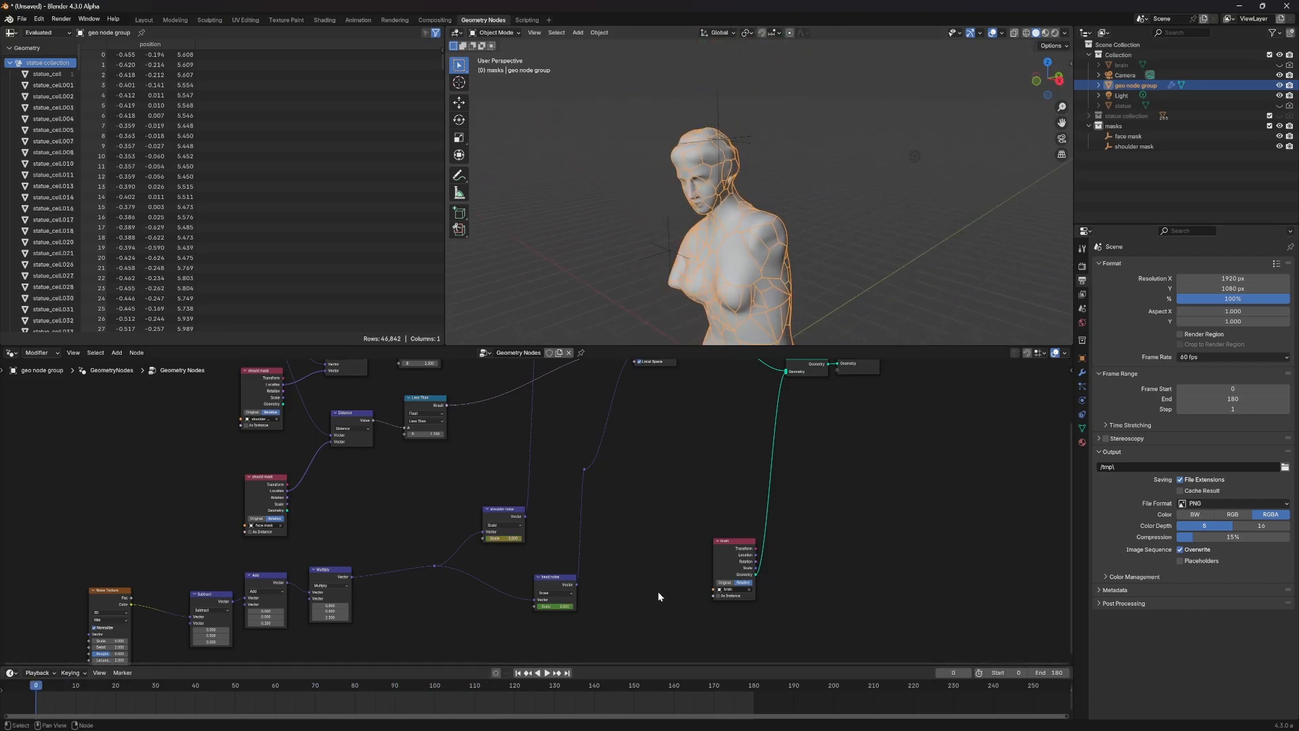
Step: Make room before Join Geometry and insert a Scale Instances node after the head Translate Instances node
drag(552, 579, 535, 588)
middle_drag(621, 494, 477, 639)
drag(525, 498, 526, 486)
drag(783, 592, 578, 457)
key(g)
click(734, 472)
key(shift+a)
text(scale inst)
key(Return)
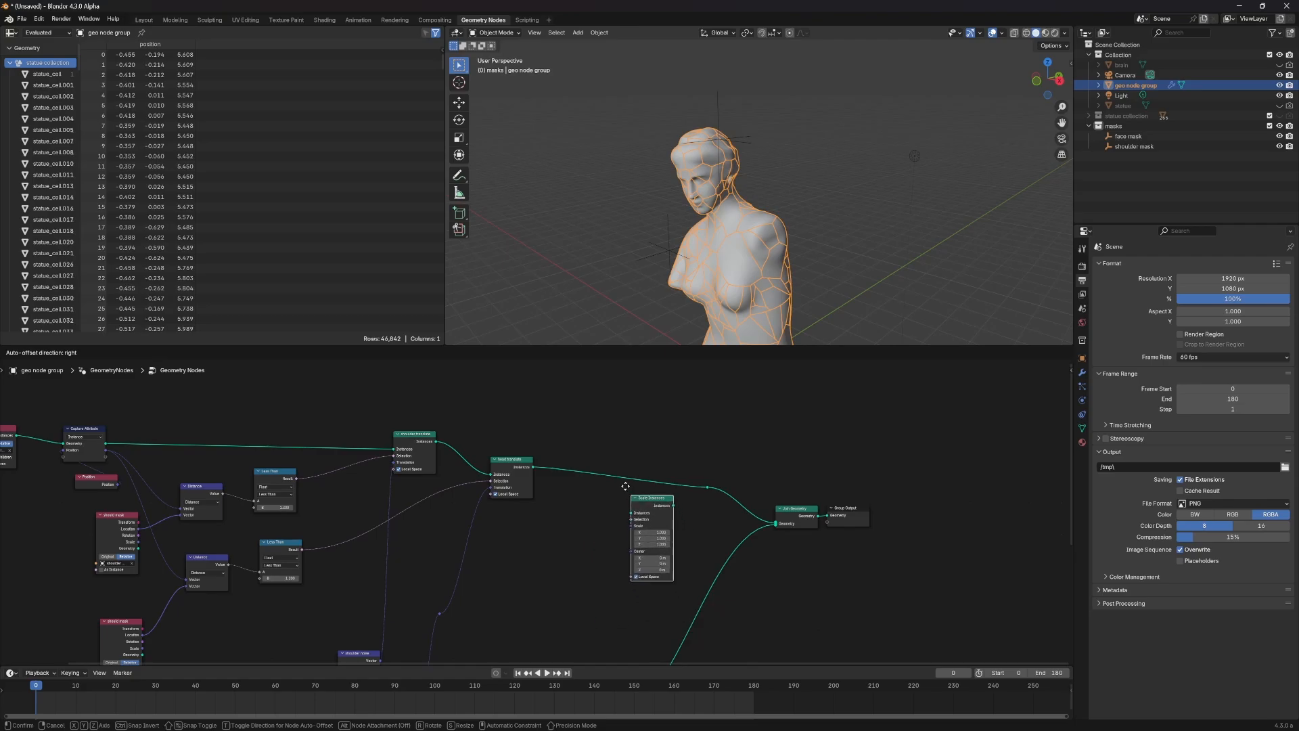
click(595, 450)
Step: Combine the shoulder and head Less Than results in a math Add node and connect it to the Selection of Scale Instances
scroll(581, 572, down, 2)
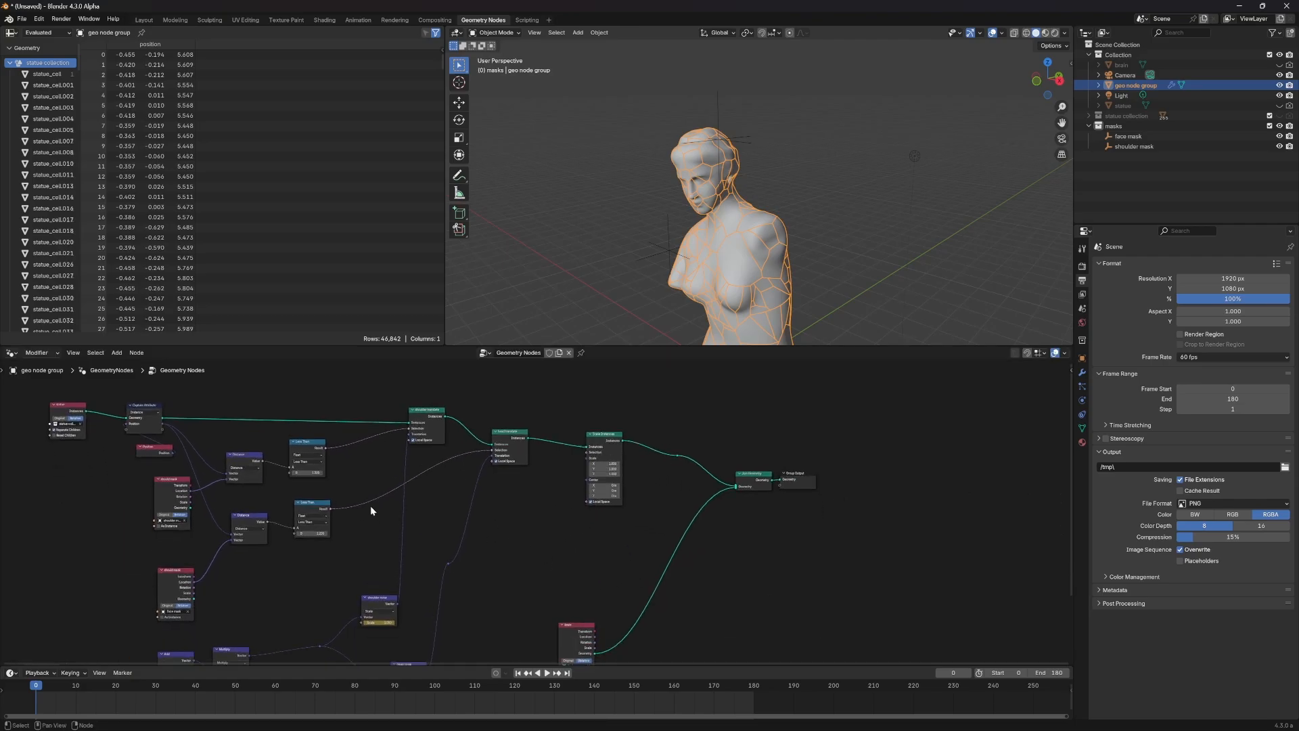
click(310, 502)
key(shift+d)
click(541, 519)
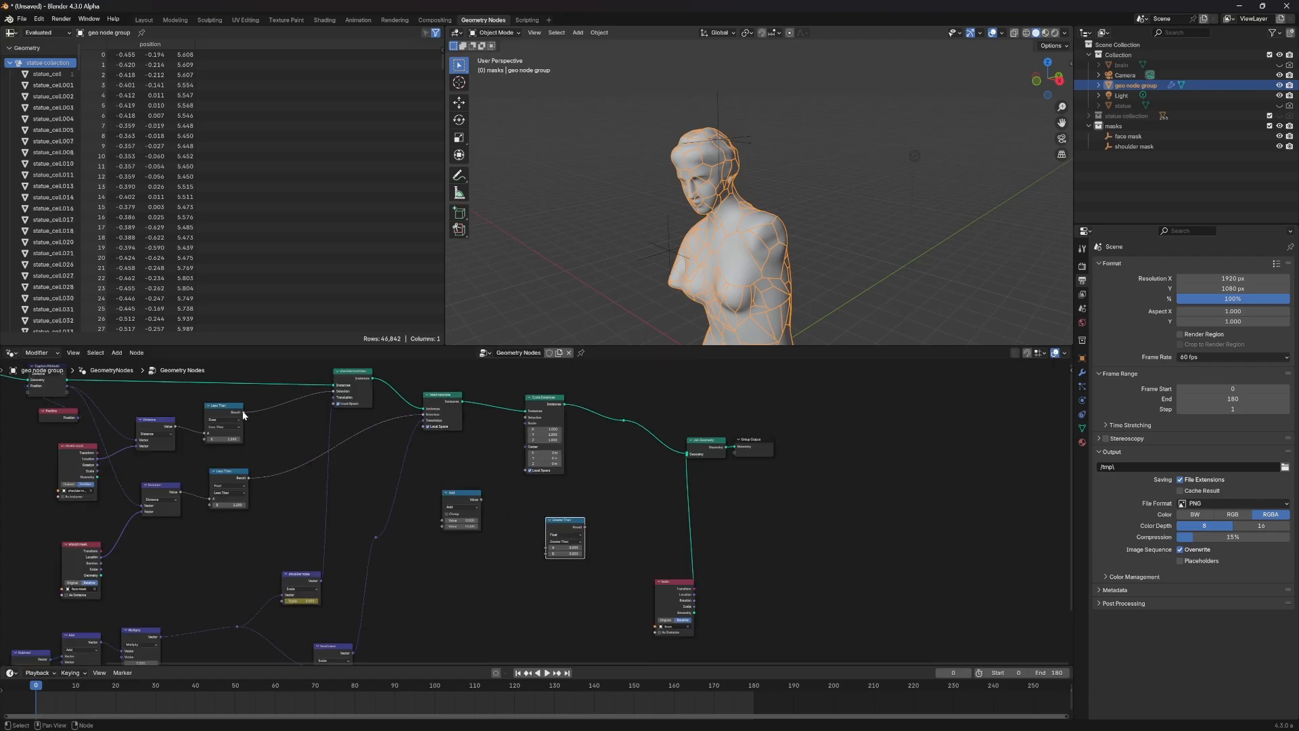
drag(243, 412, 430, 513)
drag(249, 478, 529, 418)
Step: Add a Value node driving the Scale of Scale Instances, lower its value, and delete the spare comparison node
click(521, 526)
key(shift+a)
text(val)
key(Return)
click(527, 519)
drag(562, 525, 526, 425)
middle_drag(680, 318, 749, 299)
drag(536, 538, 556, 540)
click(576, 520)
key(x)
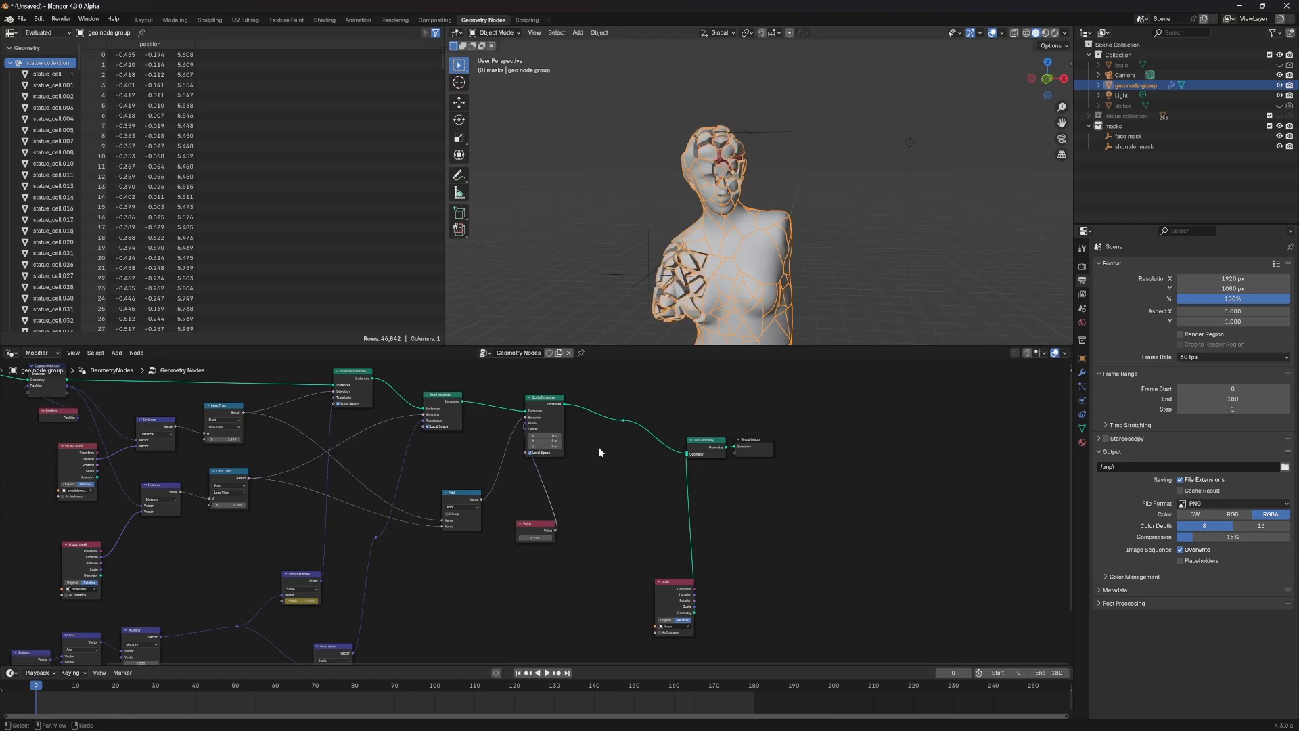
Step: Reposition the brain's Object Info node below Join Geometry and preview the scaled pieces around frames 30 to 37
scroll(542, 514, down, 2)
drag(623, 579, 623, 573)
drag(37, 689, 184, 698)
scroll(575, 588, up, 2)
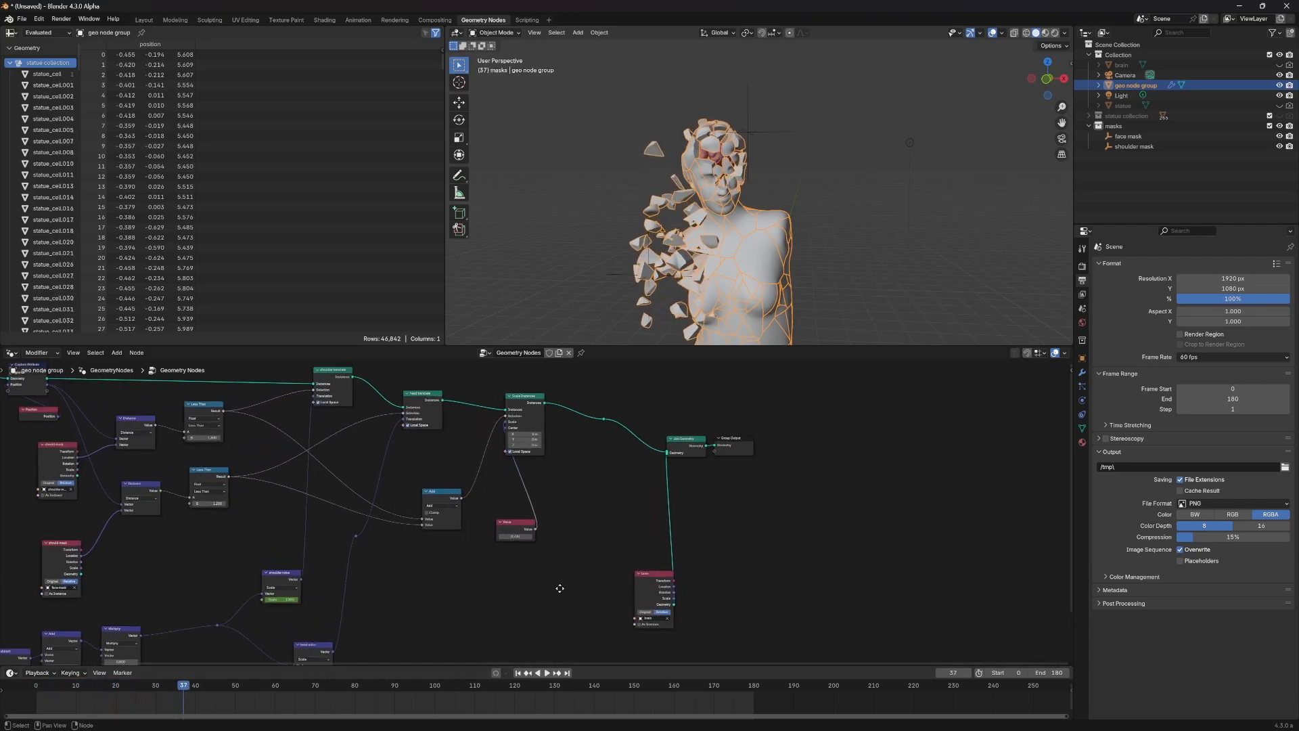
drag(629, 586, 666, 557)
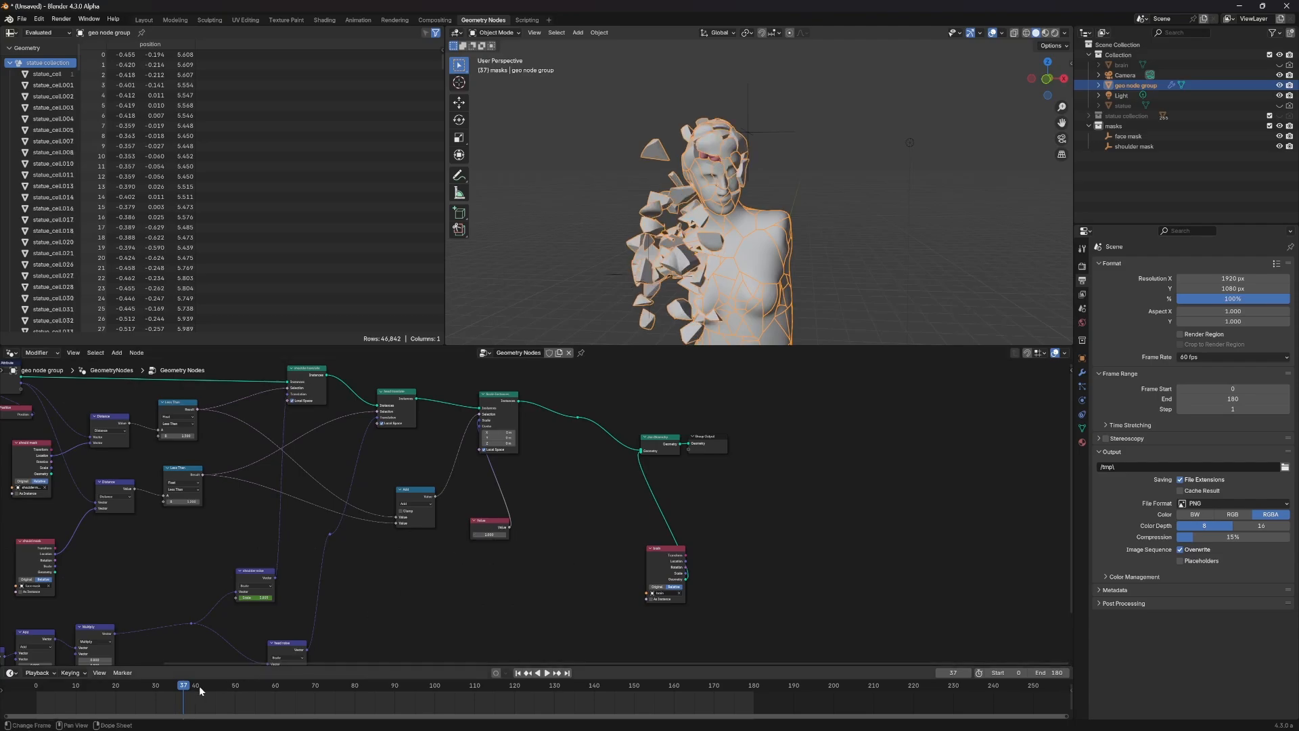
click(150, 689)
key(space)
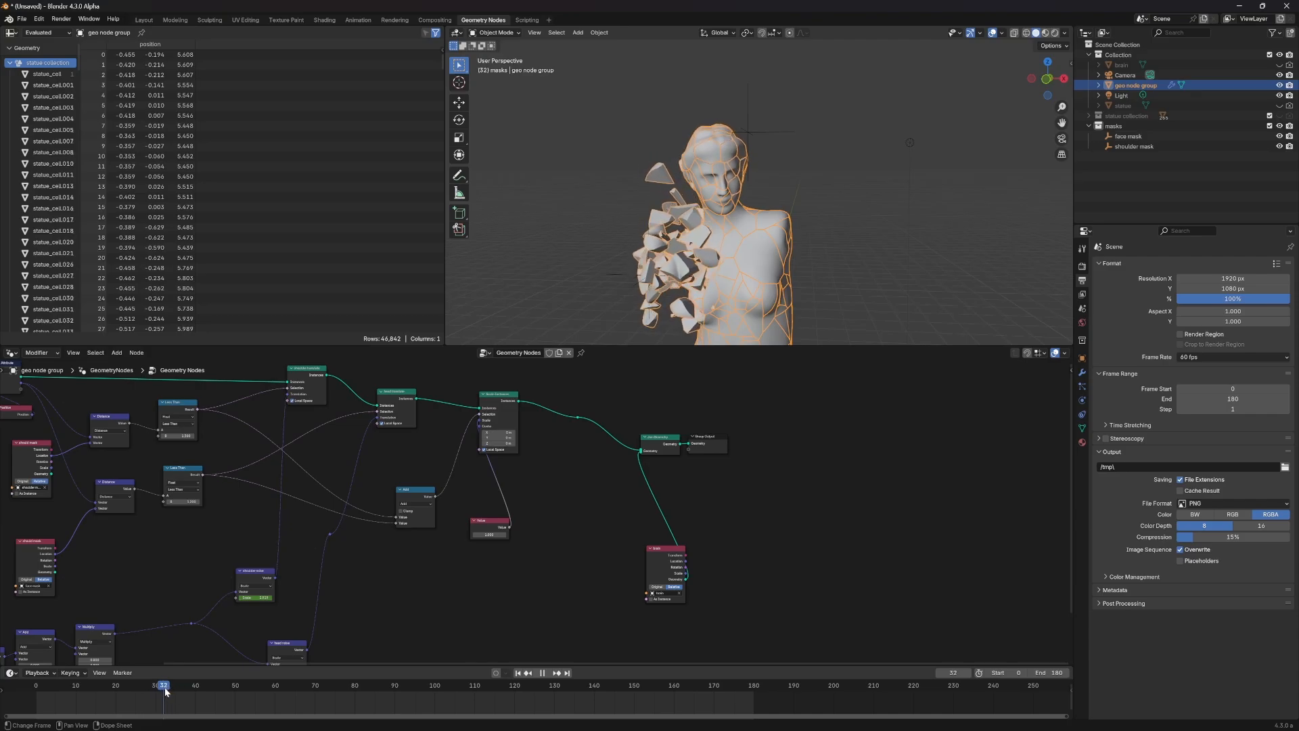
Step: Keyframe the Value node that drives the fragments' scale at frame 30
click(156, 687)
key(space)
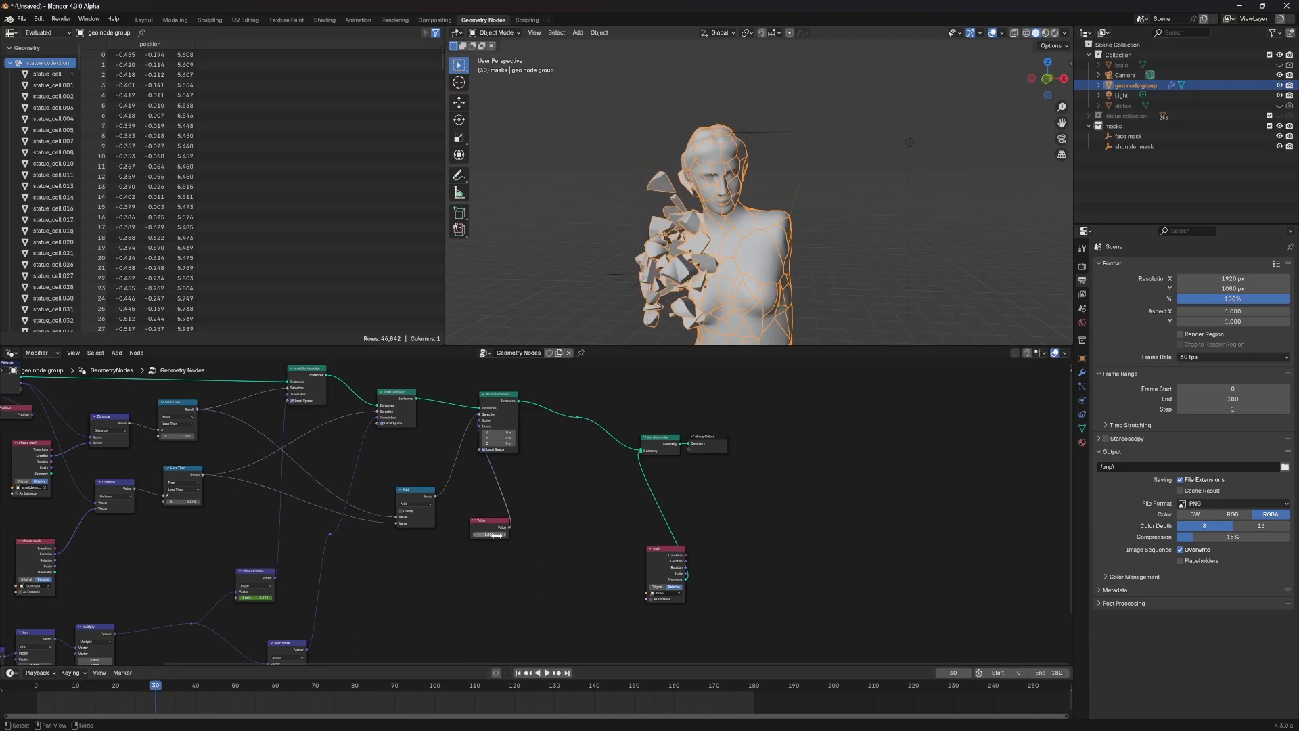
click(172, 687)
key(space)
Step: Keyframe a lower scale value on the Value node at frame 180, set its keyframe interpolation, and play the animation back
drag(173, 687, 761, 695)
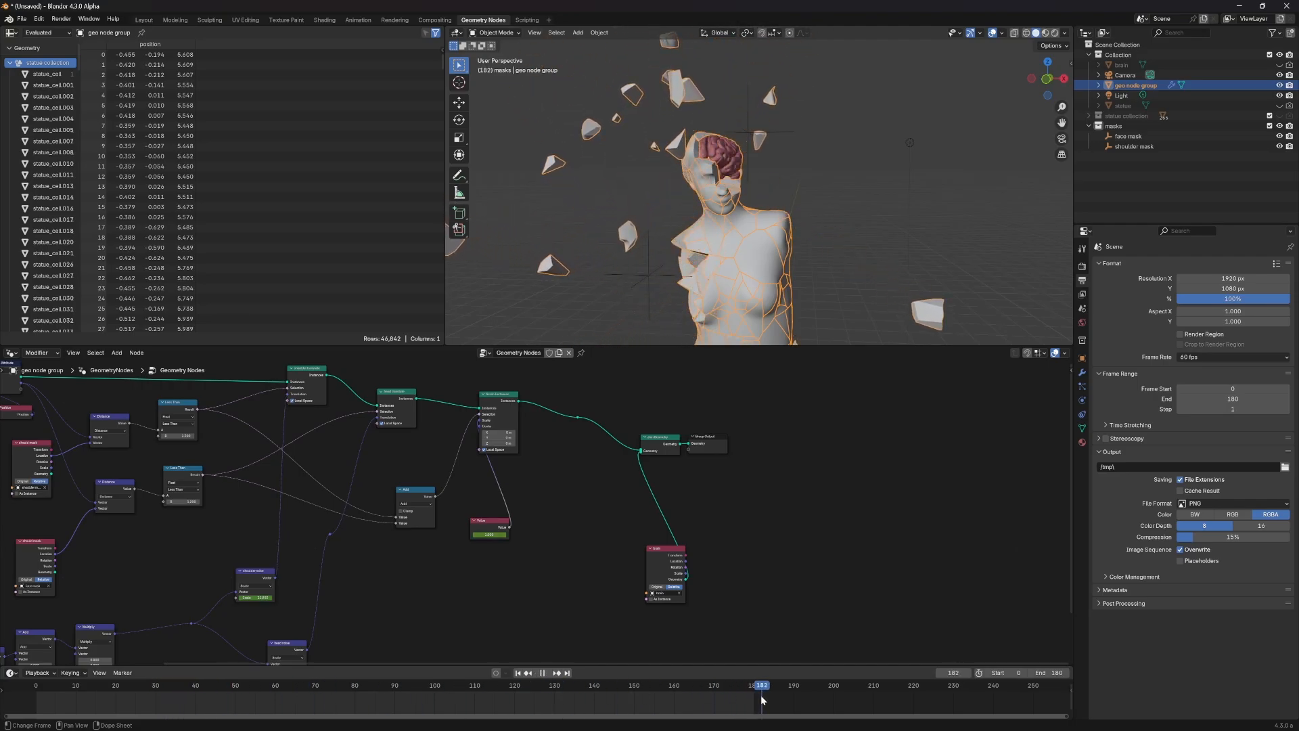
key(space)
key(Return)
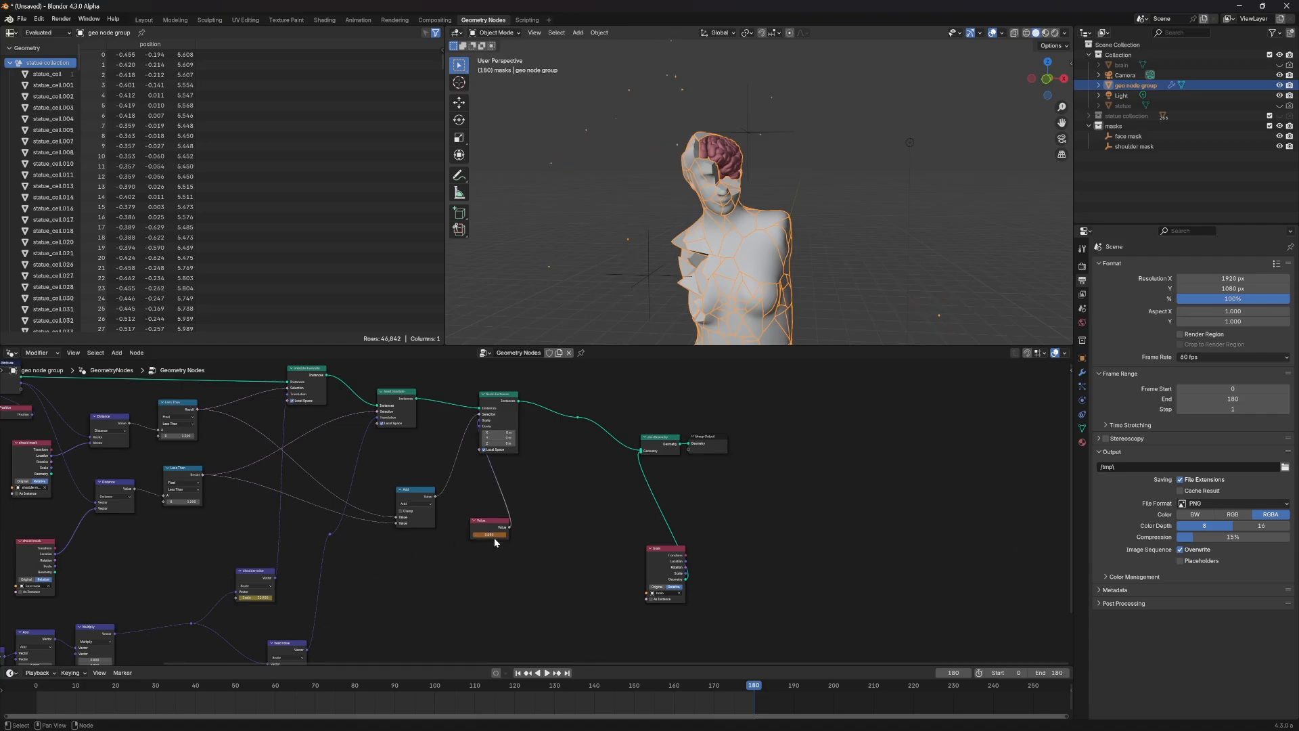
click(519, 550)
key(i)
key(t)
click(265, 676)
drag(732, 687, 61, 686)
key(space)
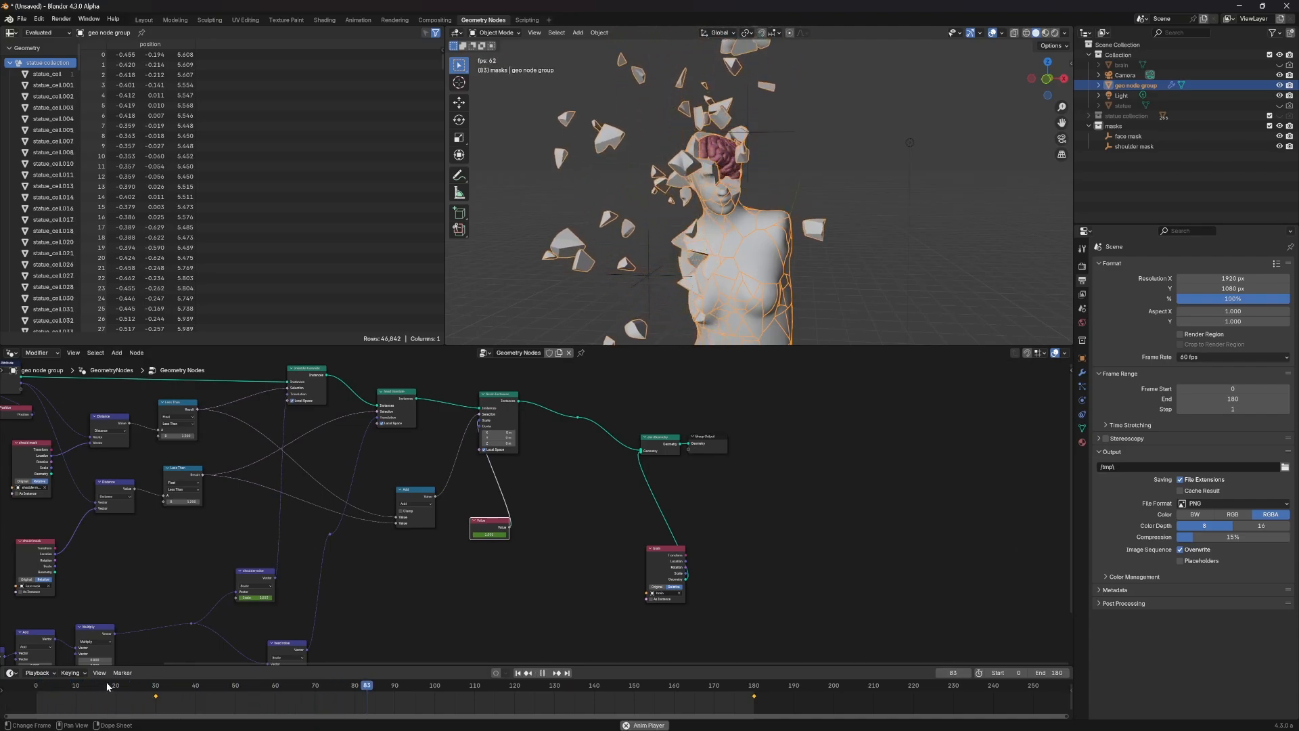
key(space)
Step: Try another Scale value on the lower vector Scale node at frame 180 and play the animation from the start
middle_drag(640, 249, 677, 243)
middle_drag(400, 586, 545, 488)
key(space)
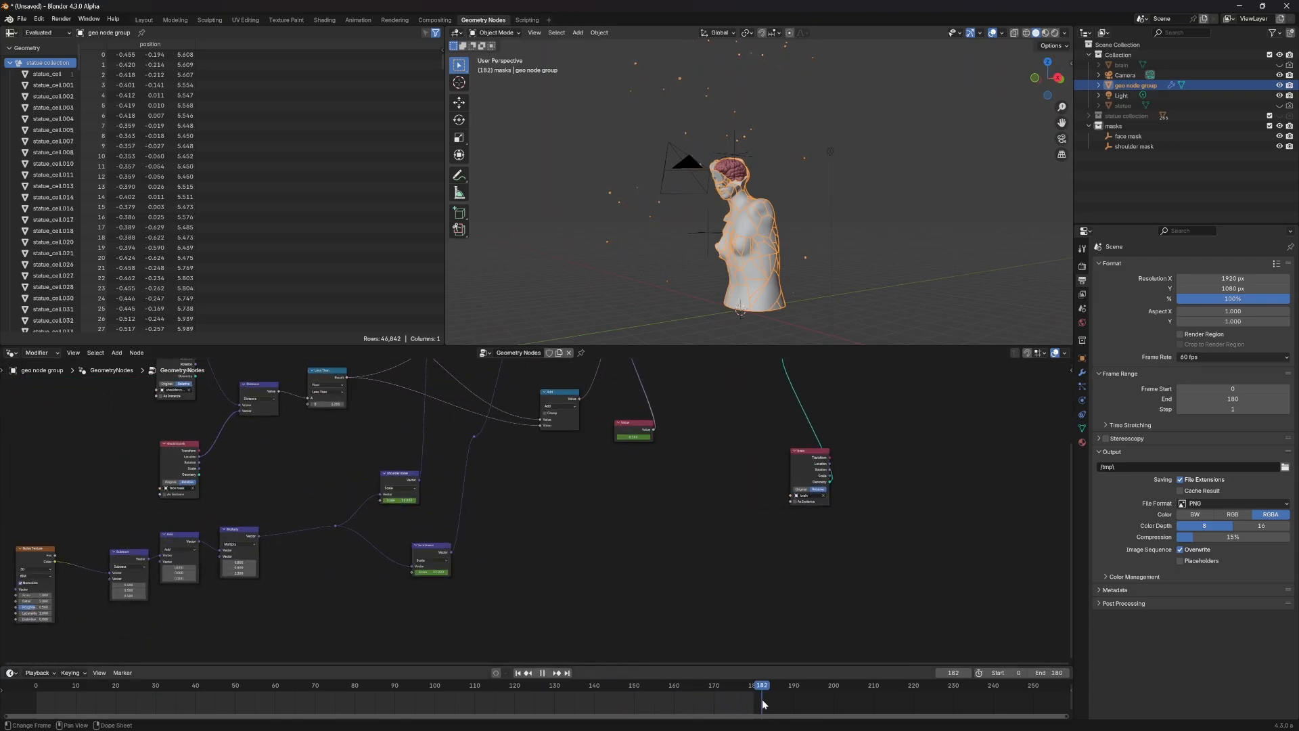
key(space)
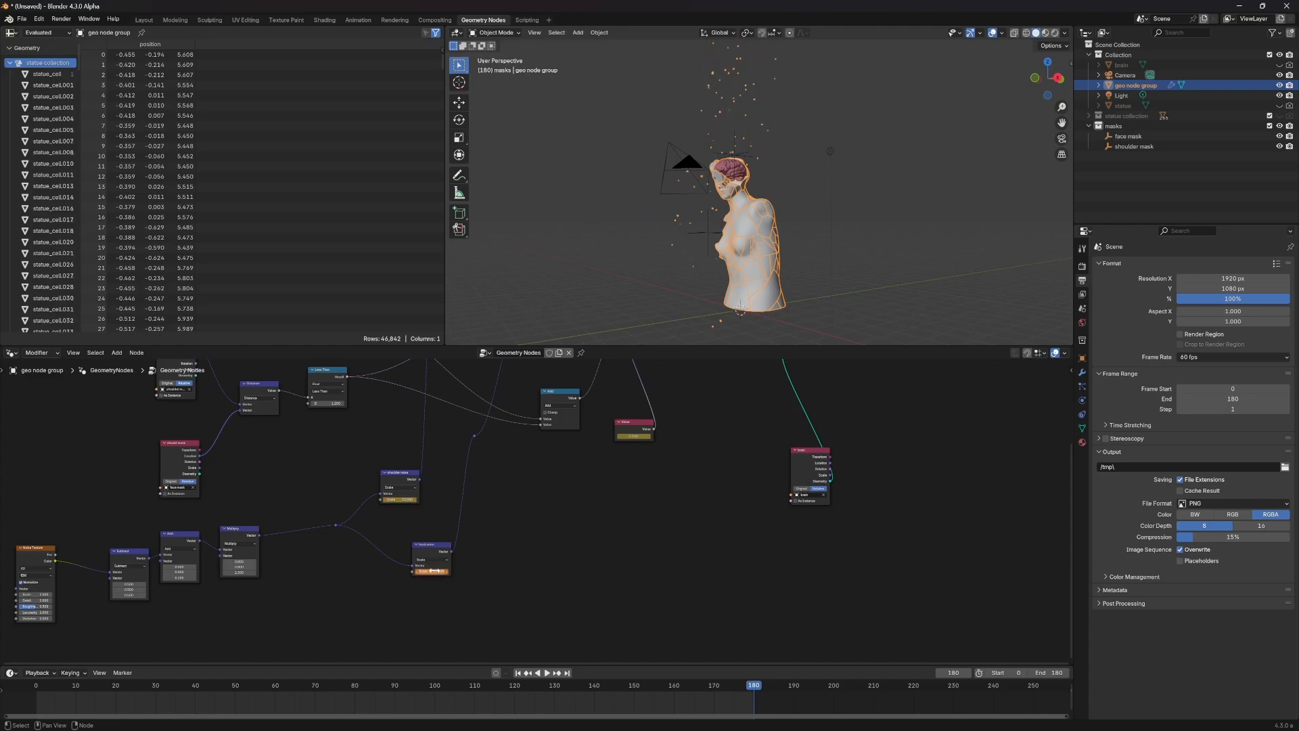
drag(565, 704, 43, 705)
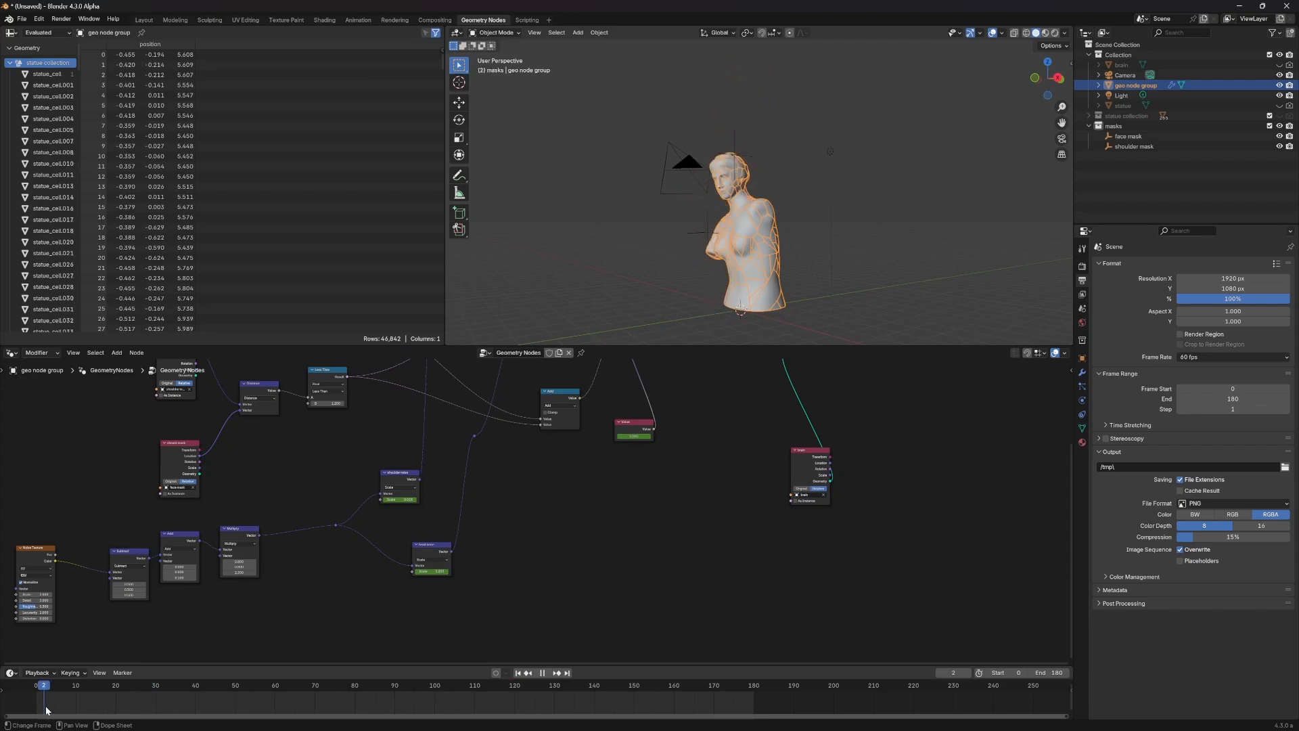
key(space)
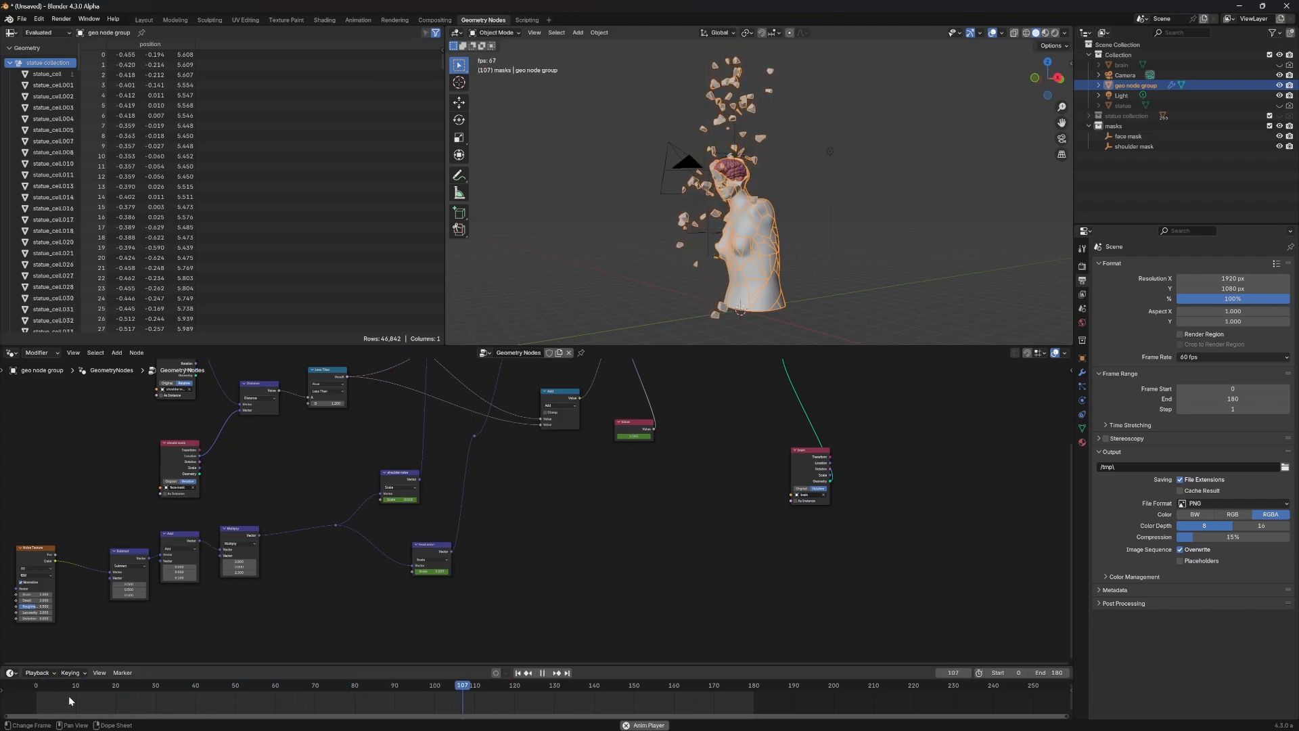
key(space)
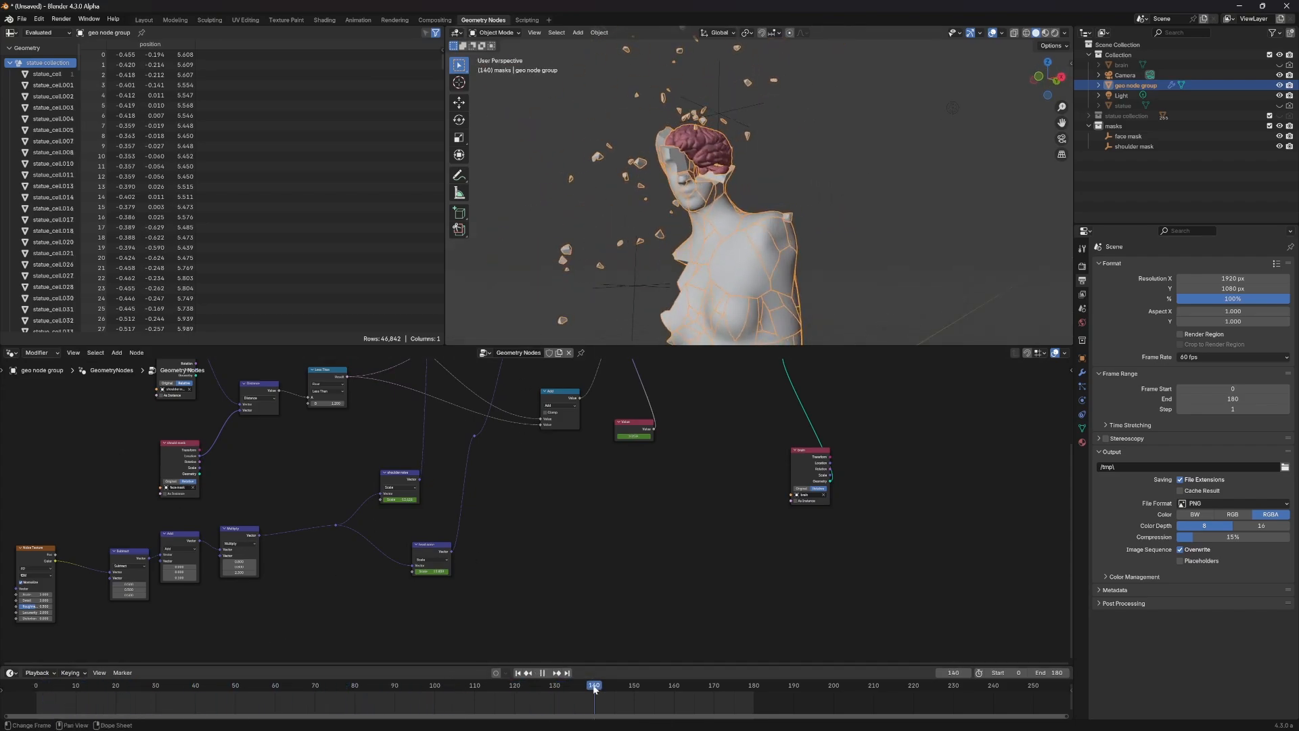
Step: Re-enter the lower vector Scale node's Scale value at frame 180 and replay the animation to check the fragments' spread
click(200, 685)
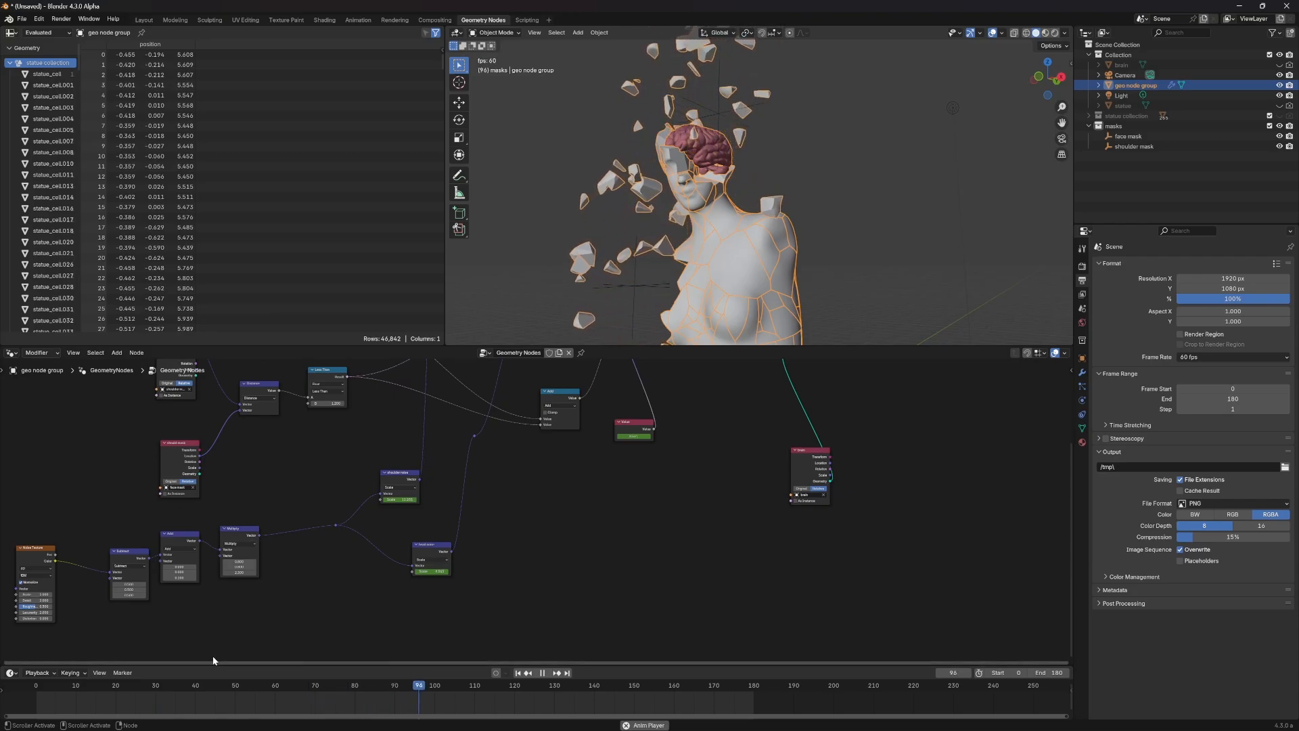
key(space)
drag(658, 700, 752, 707)
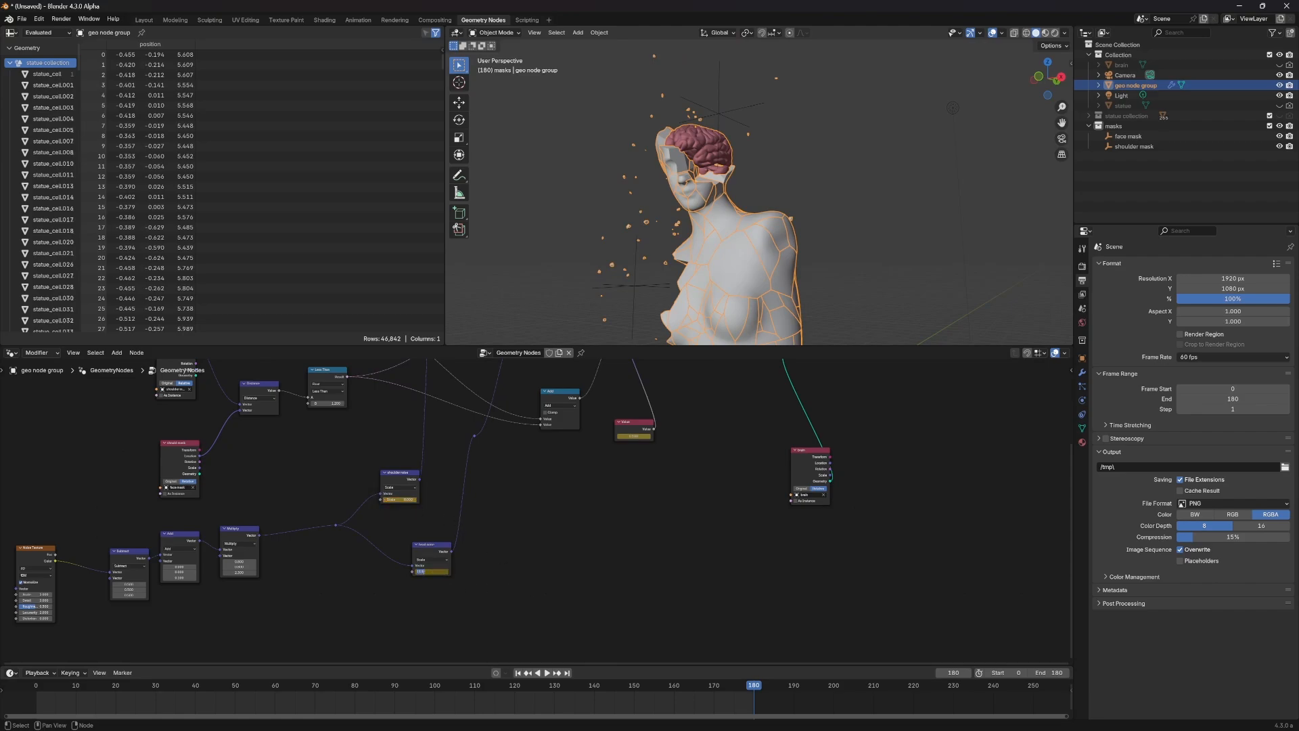
click(37, 691)
key(space)
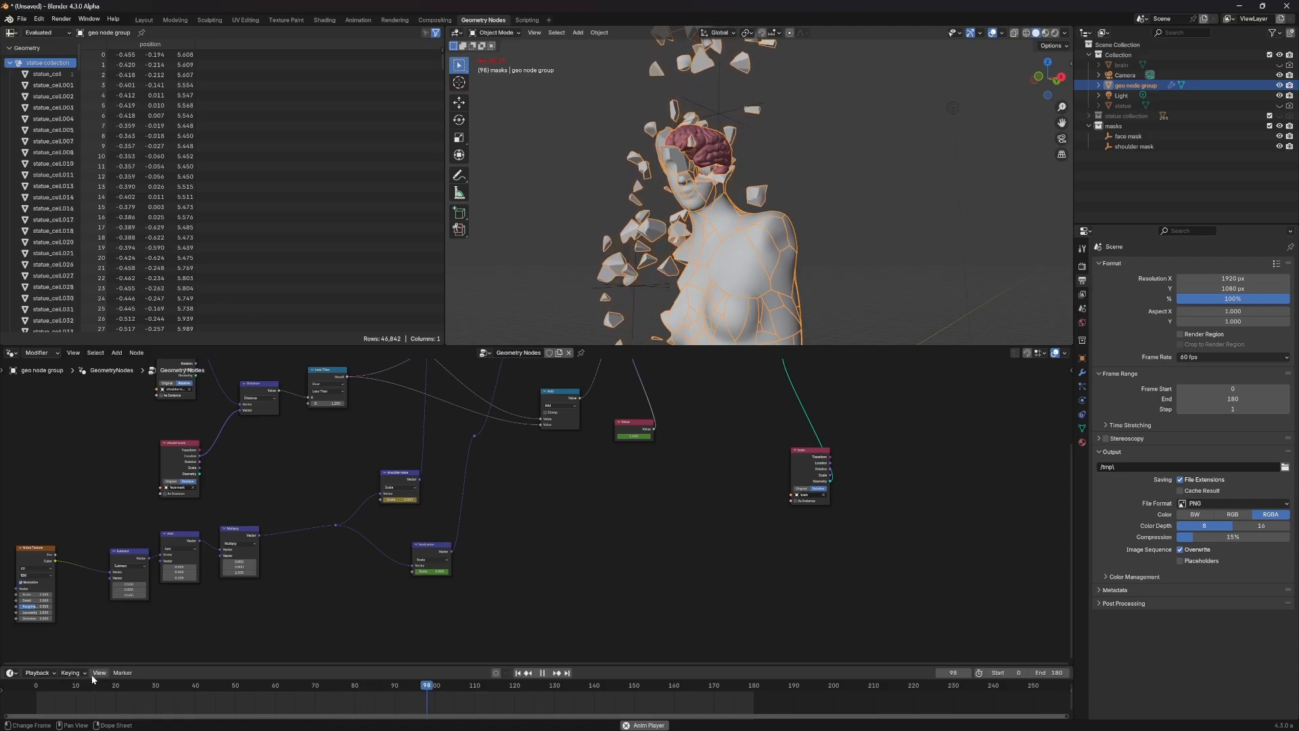
key(space)
middle_drag(866, 230, 764, 258)
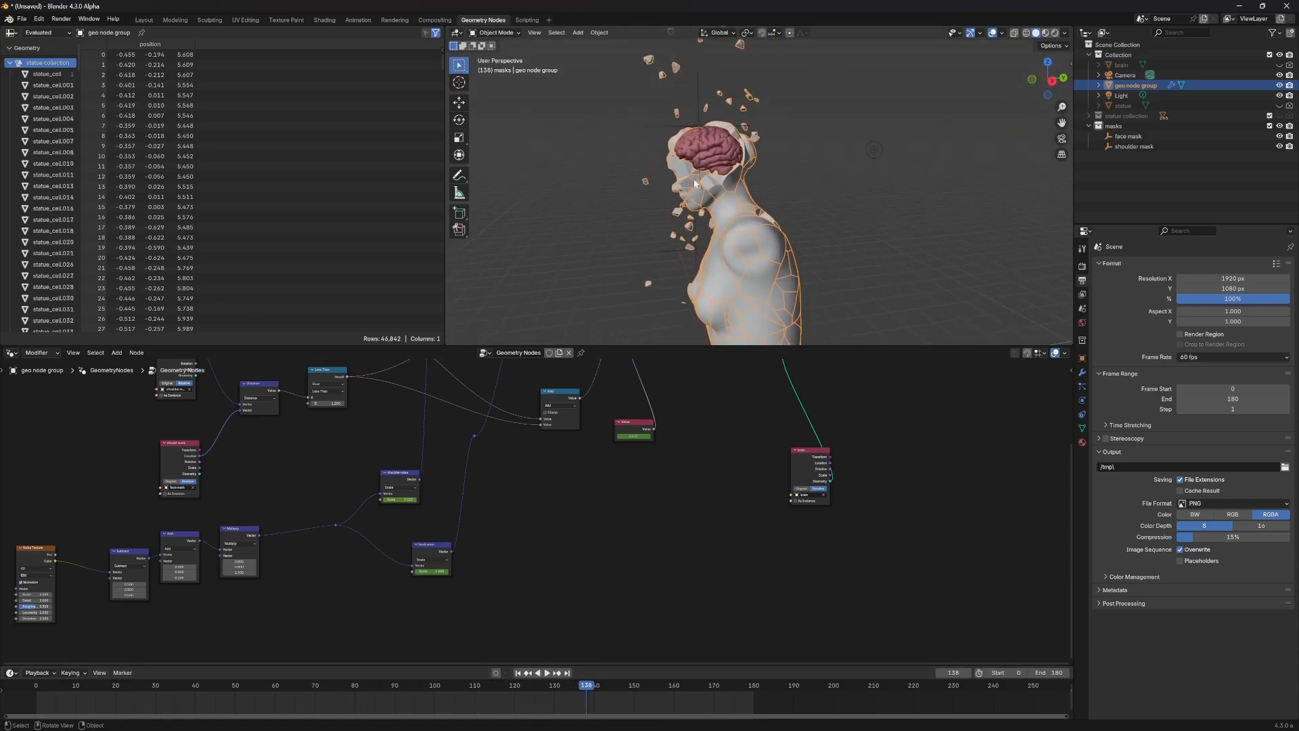
Step: Rearrange the node tree, spacing out the scale, input and brain object nodes so that the statue nodes form a tidy block
key(Home)
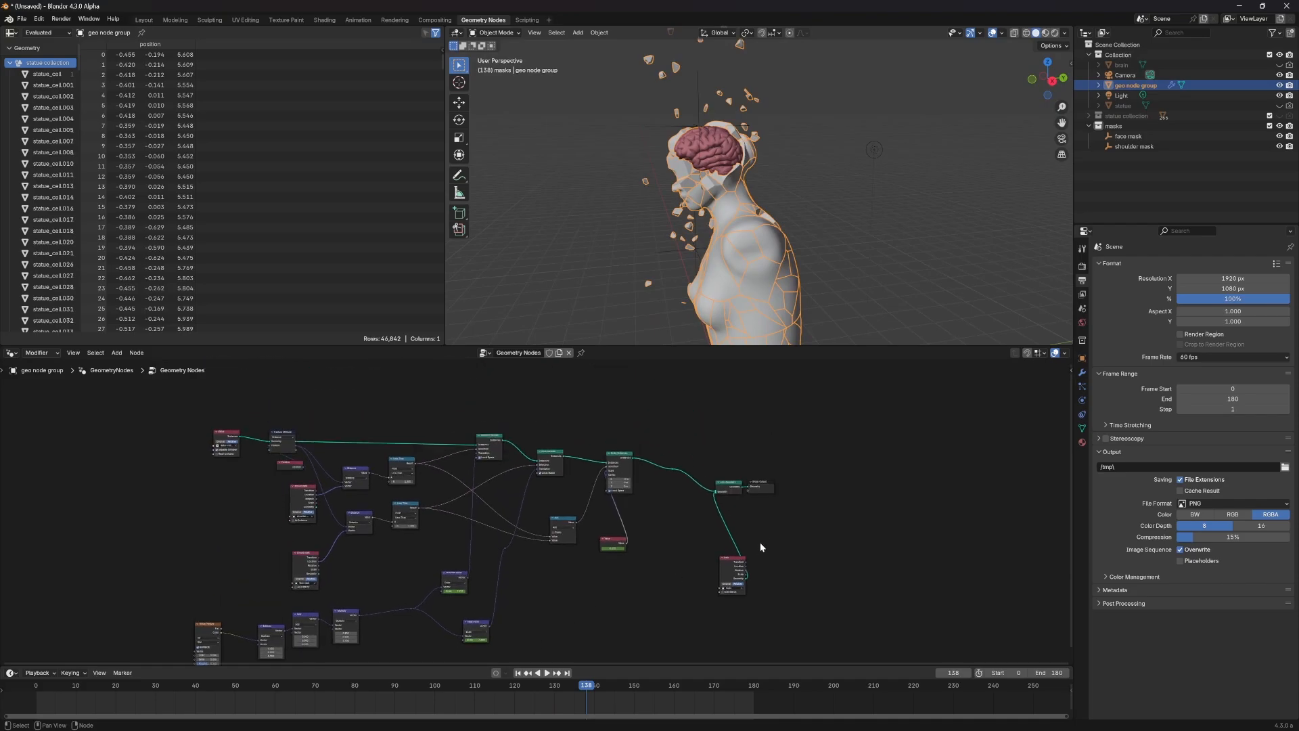
drag(732, 567, 711, 566)
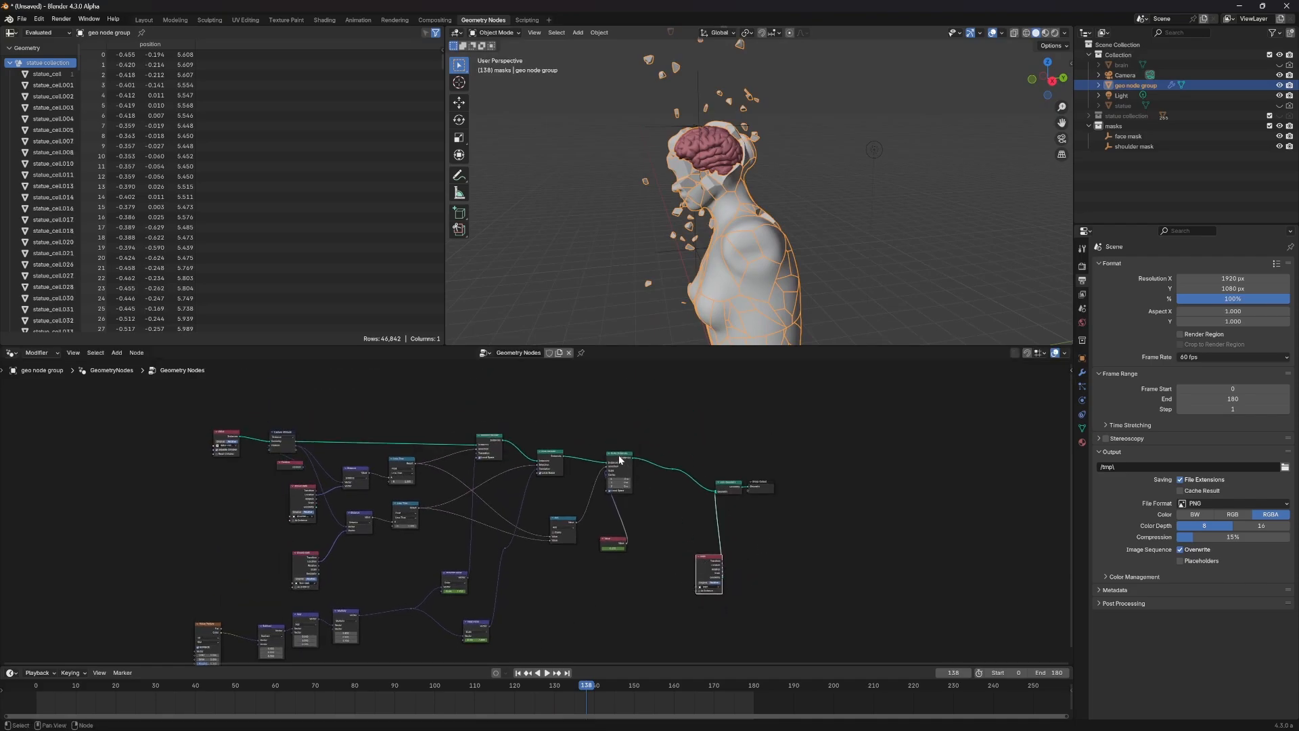
drag(619, 457, 639, 447)
drag(237, 442, 112, 442)
drag(284, 433, 233, 433)
drag(102, 434, 175, 443)
key(Home)
drag(674, 554, 681, 558)
Step: Group all the statue fragment nodes in a frame labelled "statue effect" and move it away from the Join Geometry node
drag(639, 642, 209, 421)
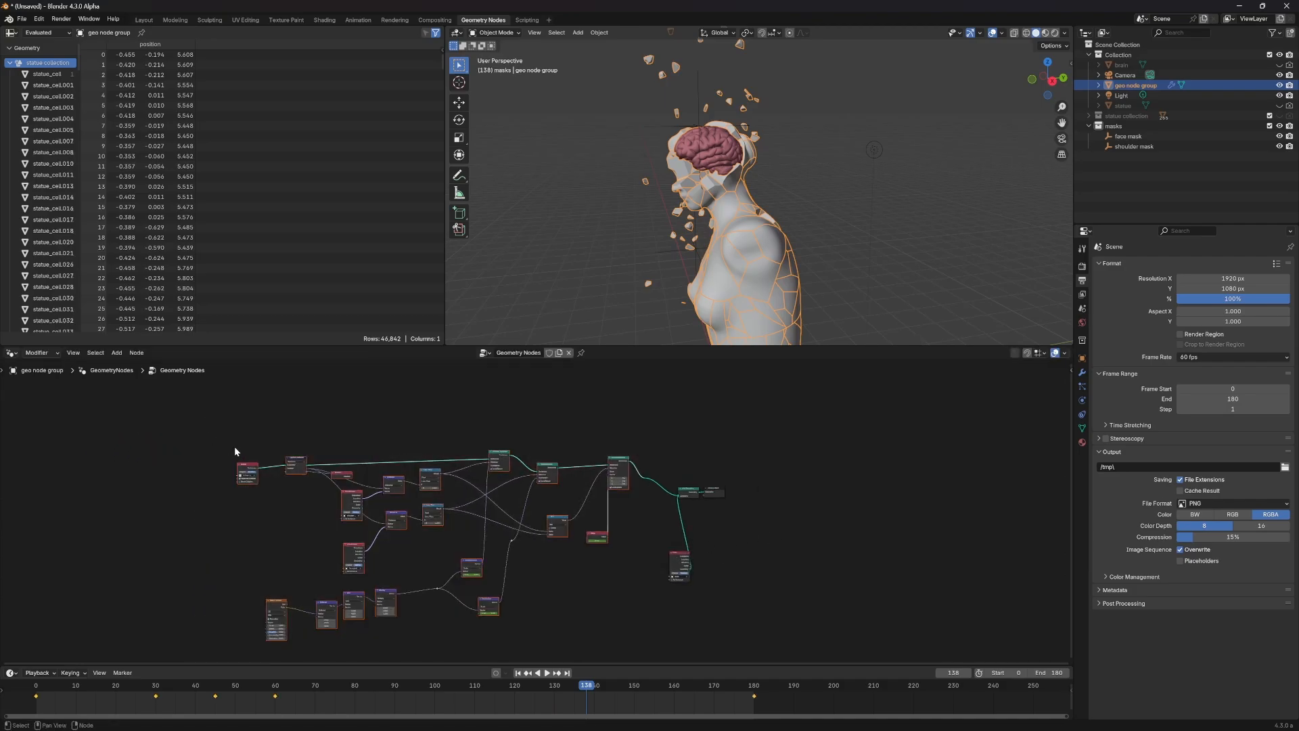
key(ctrl+j)
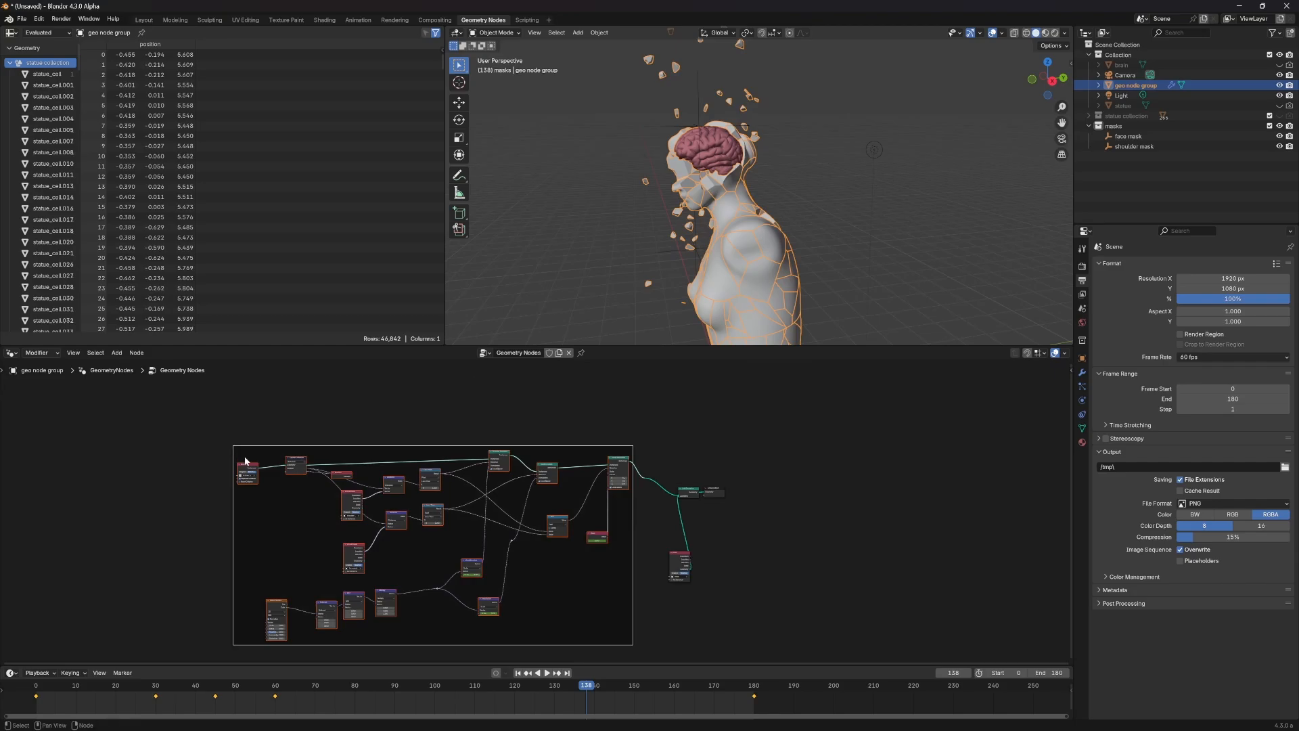
key(F2)
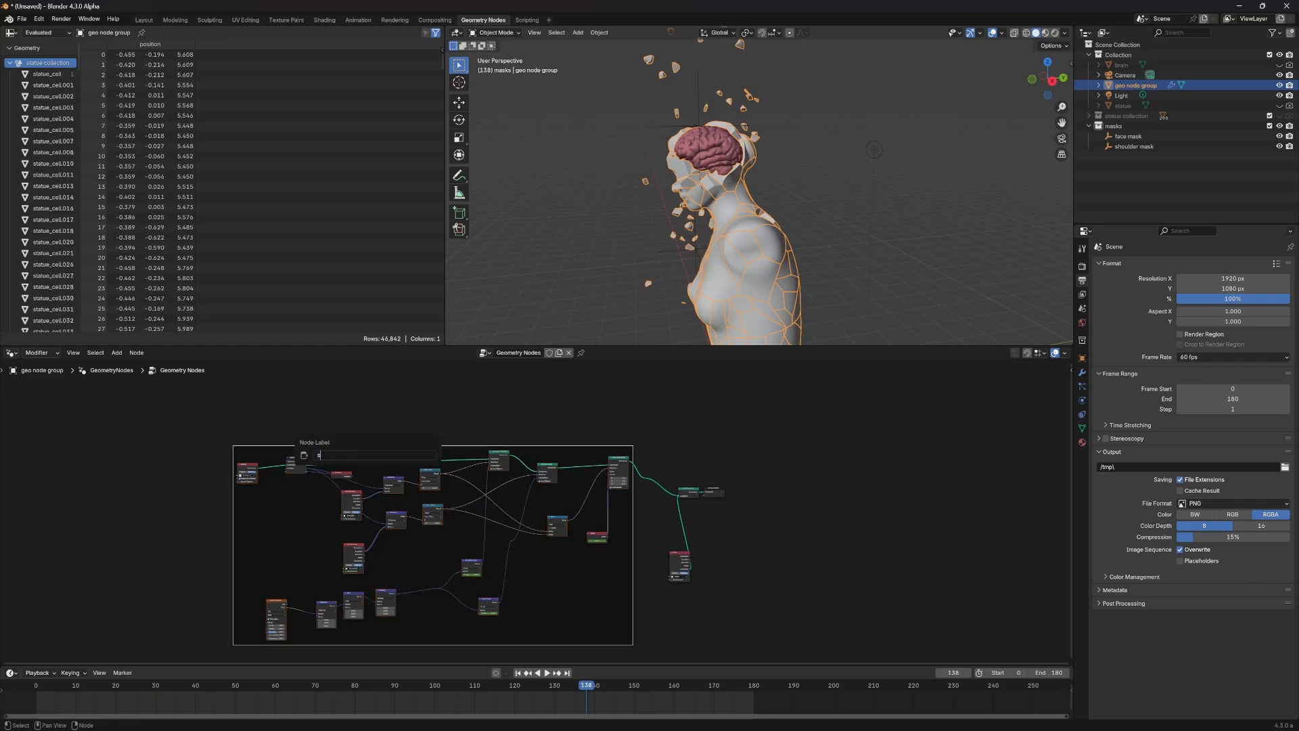
text(statue effect)
key(Return)
click(596, 424)
drag(575, 448, 429, 448)
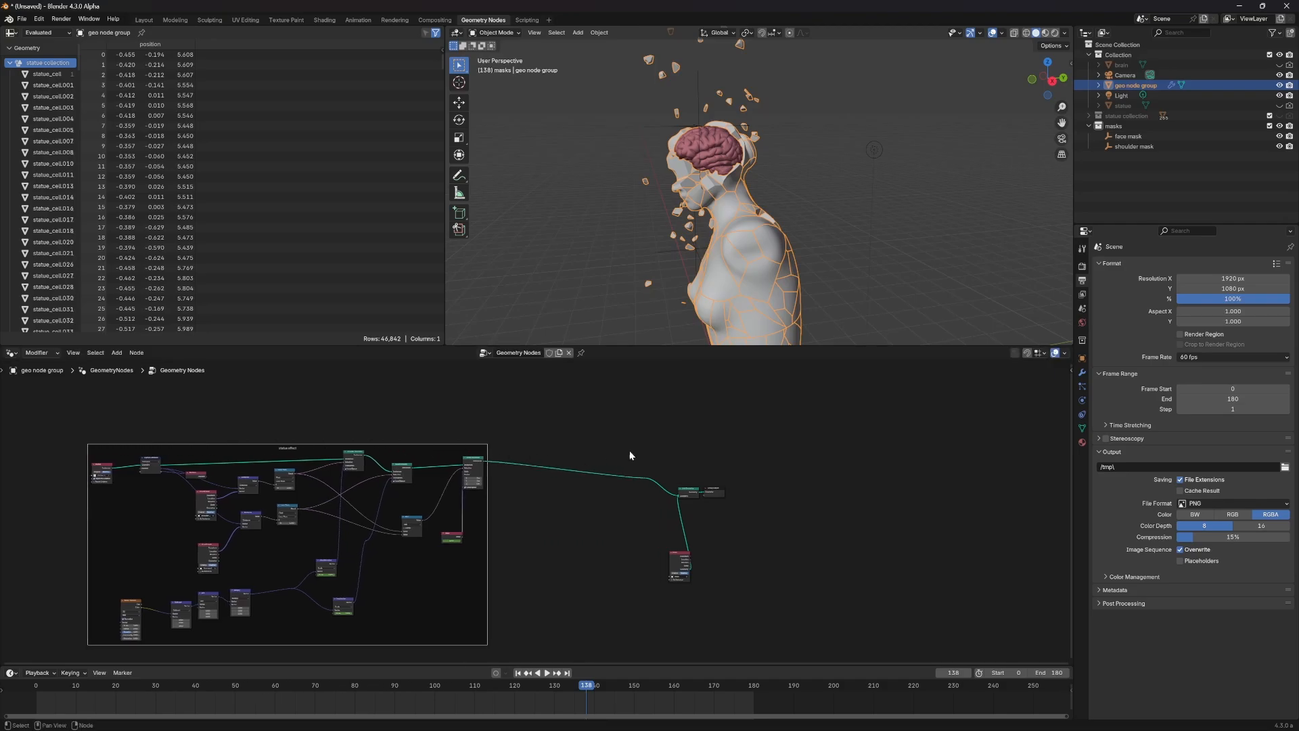
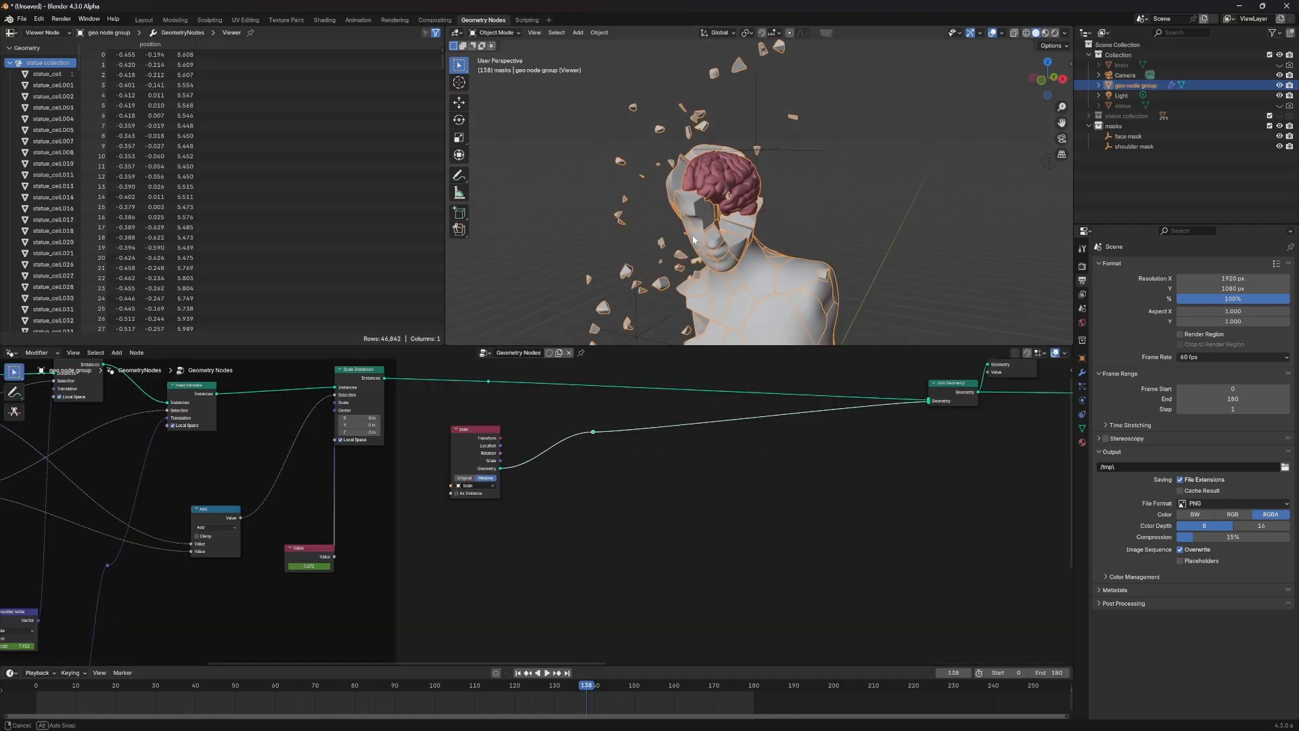
middle_drag(693, 239, 709, 232)
middle_drag(662, 271, 725, 223)
click(733, 162)
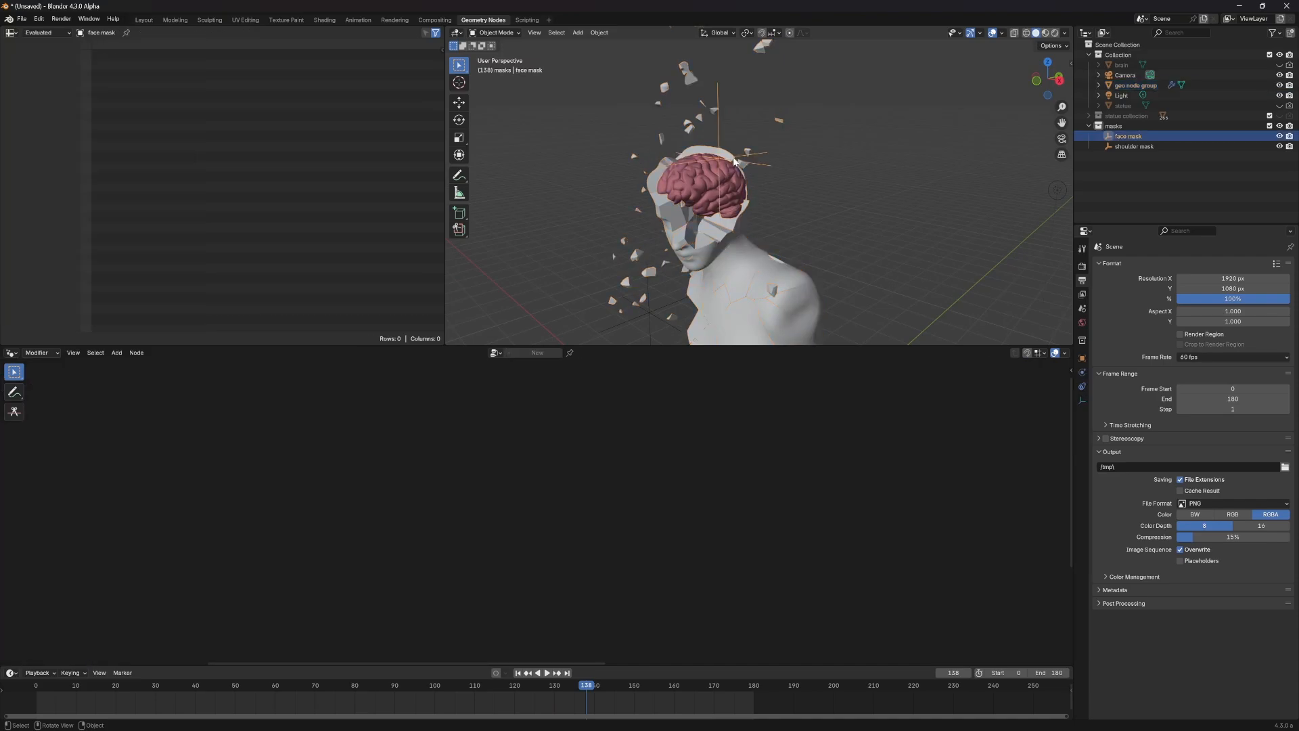
middle_drag(733, 162, 686, 232)
click(743, 261)
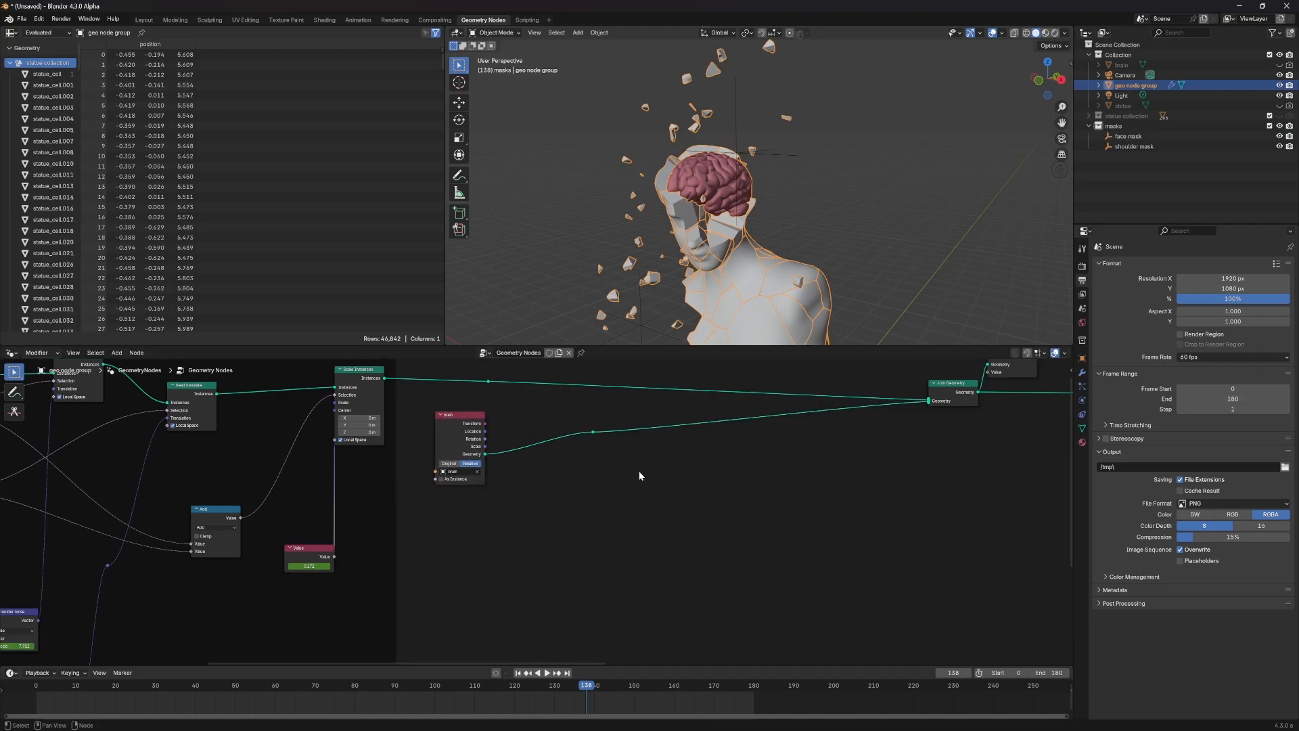
Step: Add a Mesh Boolean node and place it in the free space near the brain object node
key(shift+a)
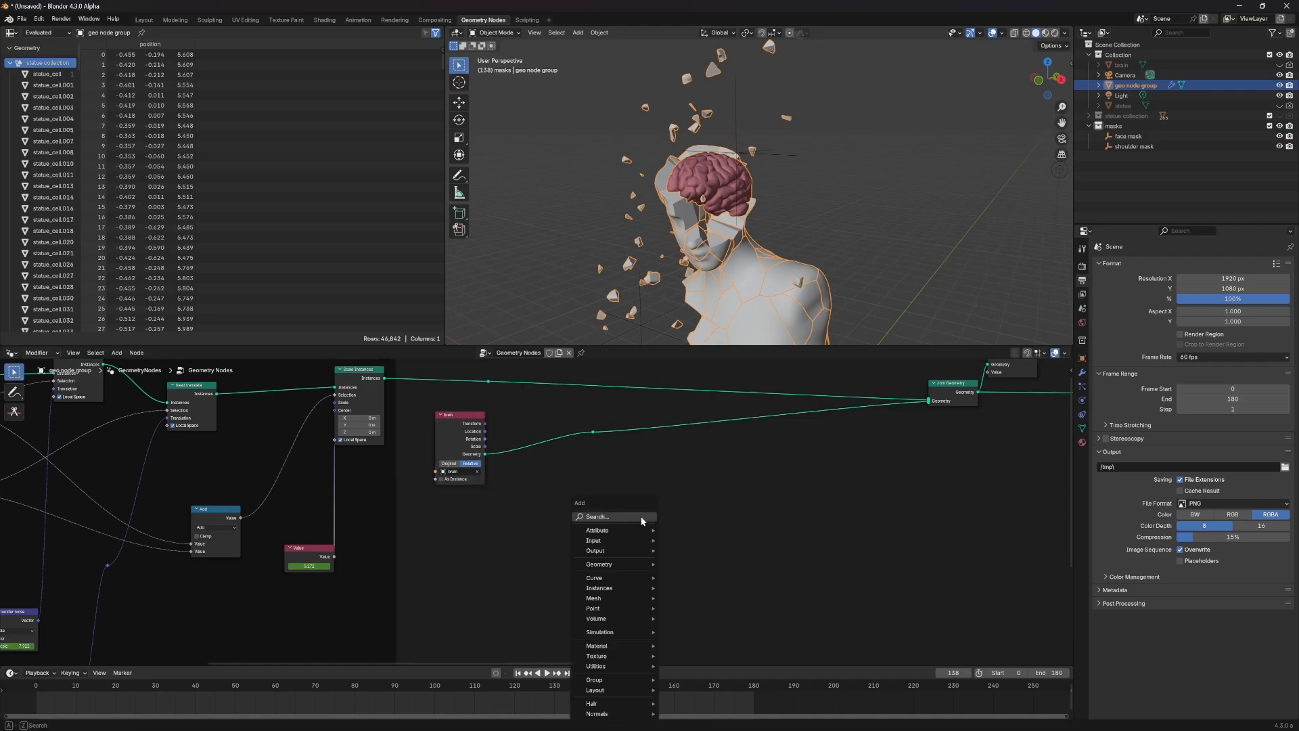
text(mesh bool)
key(Return)
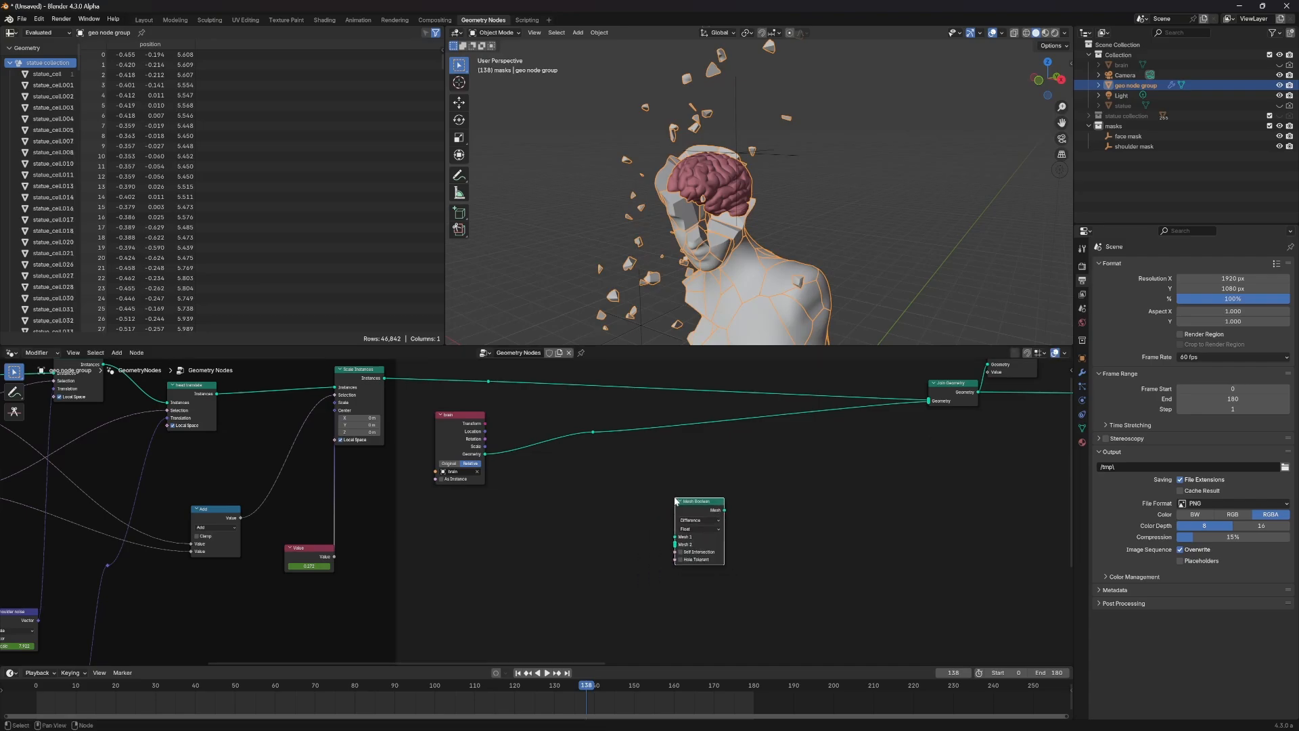
drag(695, 503, 628, 496)
middle_drag(759, 478, 634, 473)
drag(511, 490, 587, 474)
Step: Add a Cube mesh primitive node beside the Mesh Boolean node and connect its mesh to Join Geometry
key(shift+a)
text(cube)
key(Return)
click(462, 500)
drag(512, 512, 803, 396)
Step: Insert a Transform Geometry node between the Cube and Join Geometry, and raise the cube along Z until it overlaps the brain
key(shift+a)
text(transform)
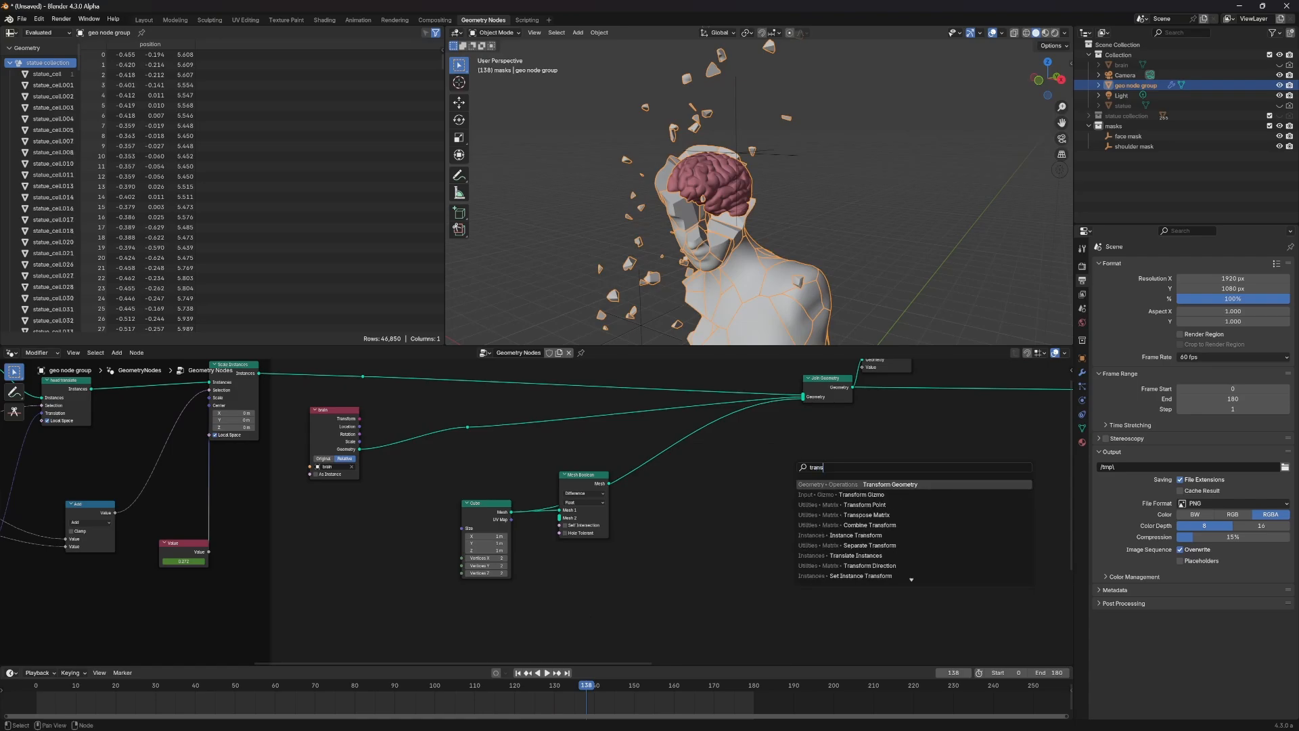
key(Return)
click(645, 449)
drag(677, 508, 879, 508)
drag(683, 460, 665, 460)
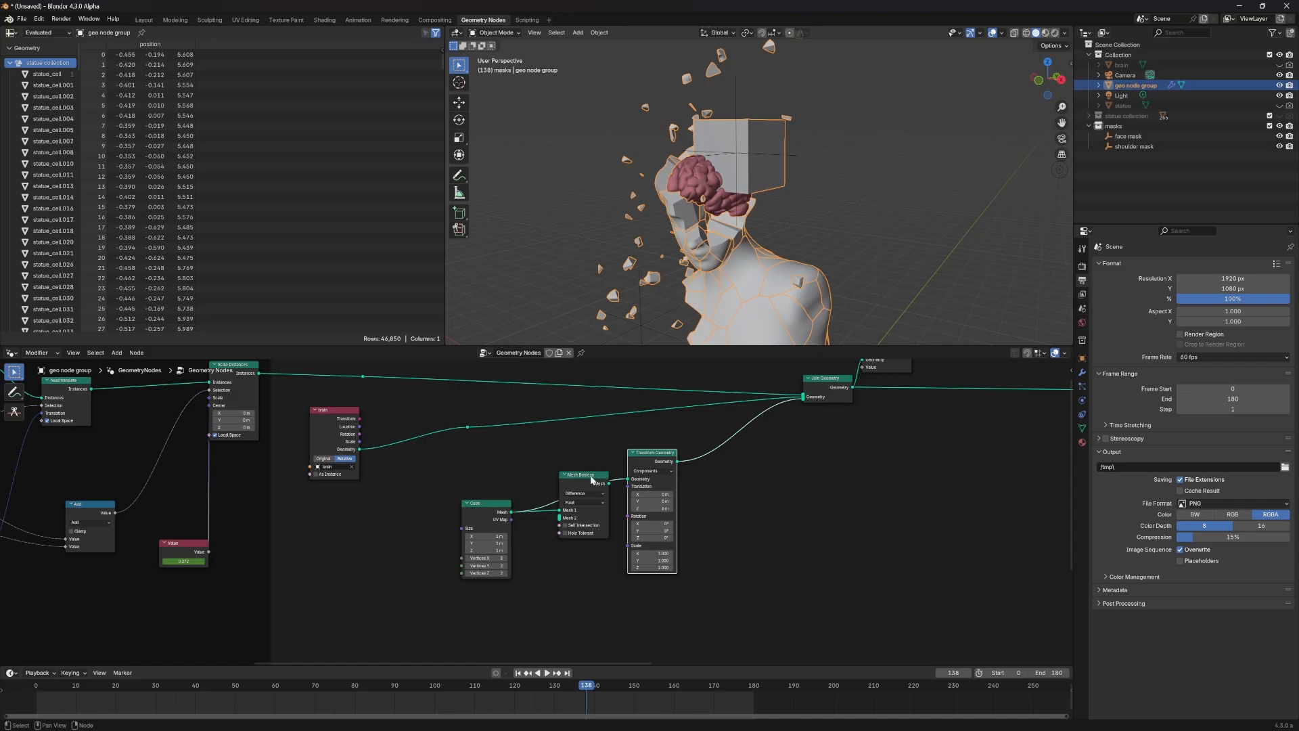
drag(591, 477, 578, 544)
drag(485, 509, 431, 496)
drag(645, 461, 617, 445)
Step: Duplicate the Transform Geometry node, set its translation to Z 0 m and Y -3 m, and connect its output to Join Geometry
key(shift+d)
click(797, 481)
text(0)
key(Return)
text(-3)
key(Return)
drag(830, 479, 803, 397)
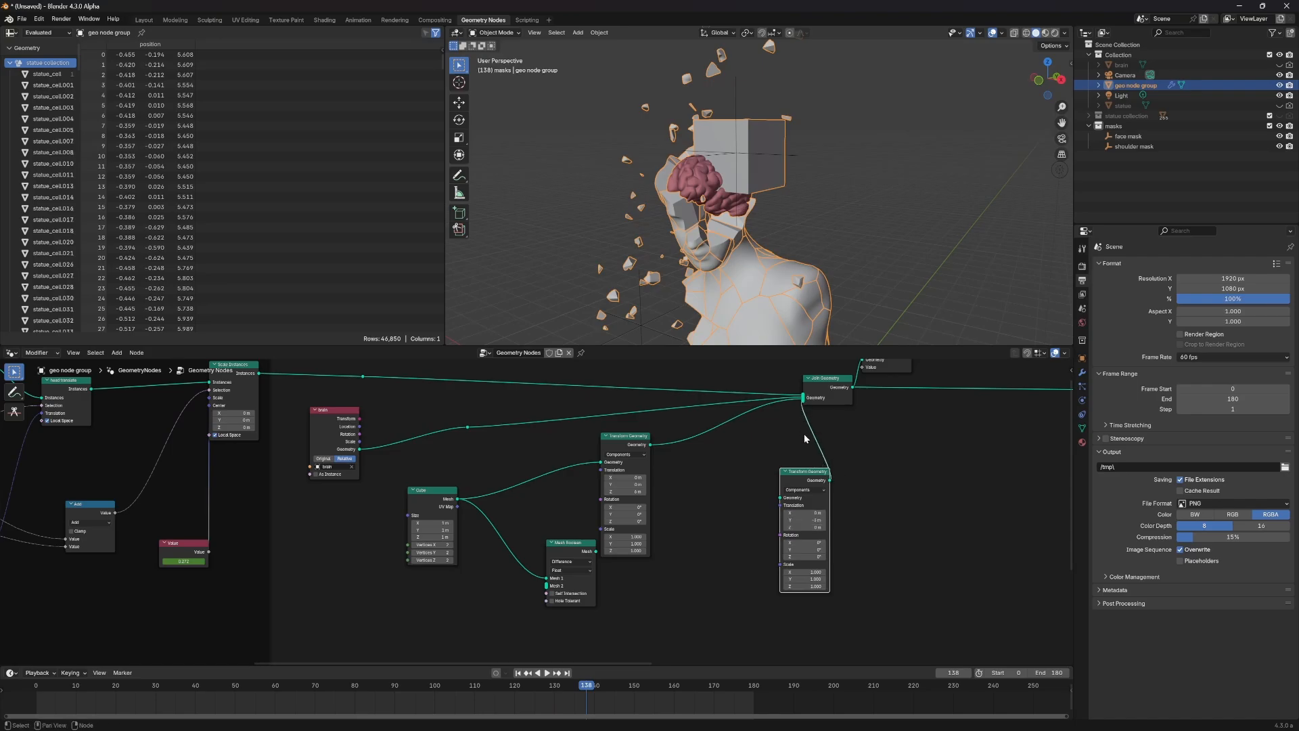
Step: Rearrange the Cube, Transform Geometry and Mesh Boolean nodes, and feed the transformed cube into the Mesh Boolean's Mesh 2 input
key(g)
drag(627, 431, 630, 411)
drag(578, 542, 573, 561)
drag(438, 490, 399, 504)
middle_drag(678, 226, 772, 215)
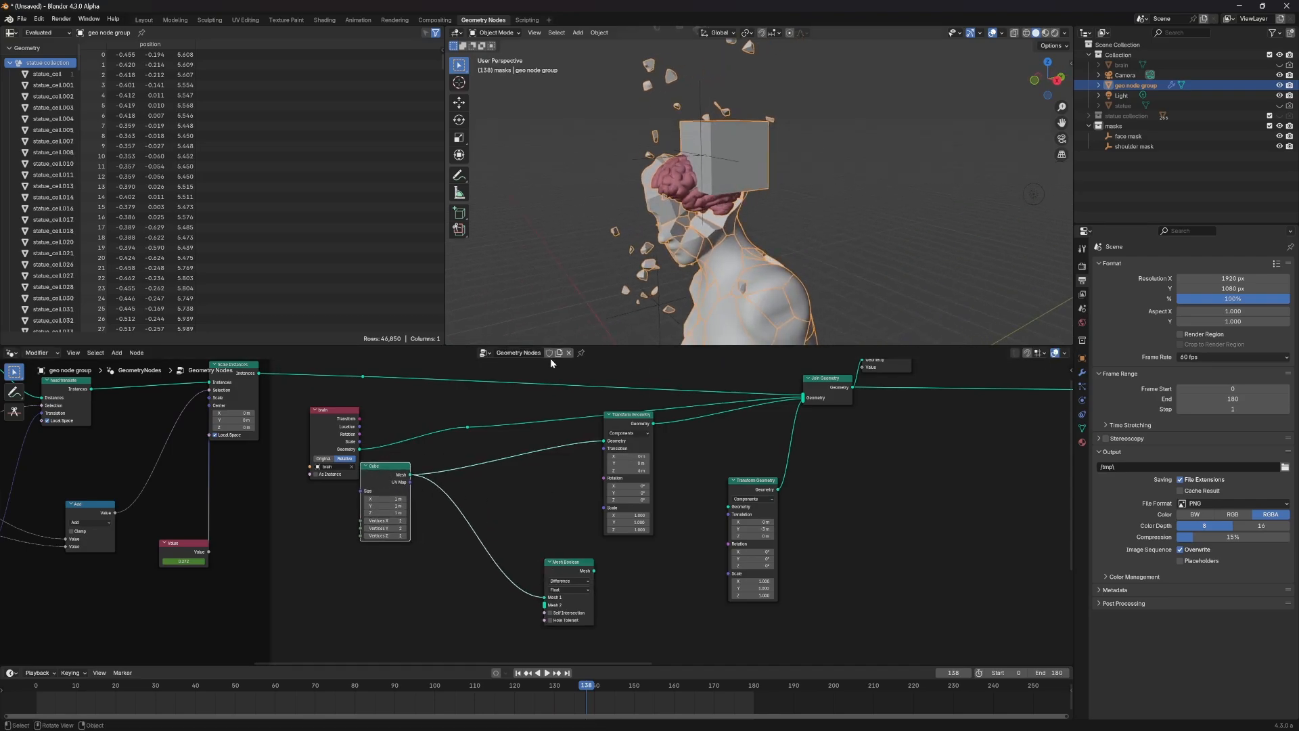
drag(653, 424, 395, 525)
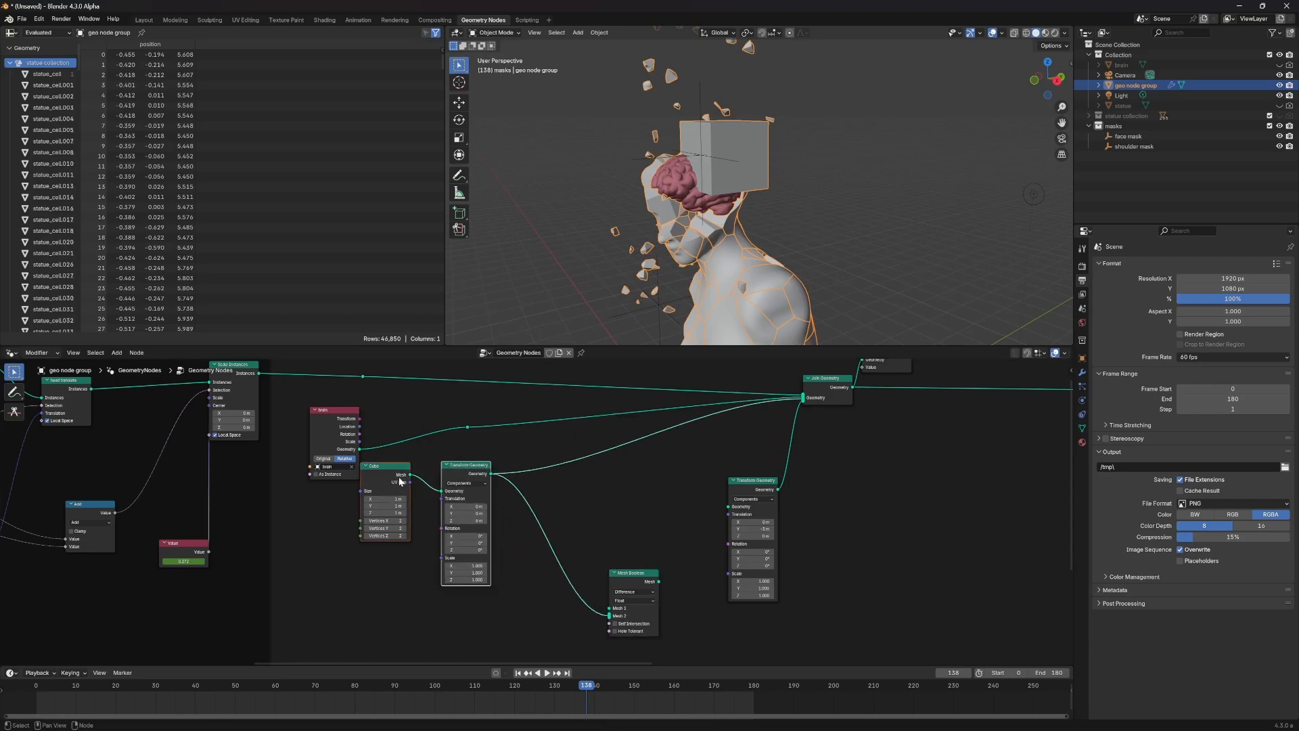
drag(398, 476, 360, 517)
click(420, 493)
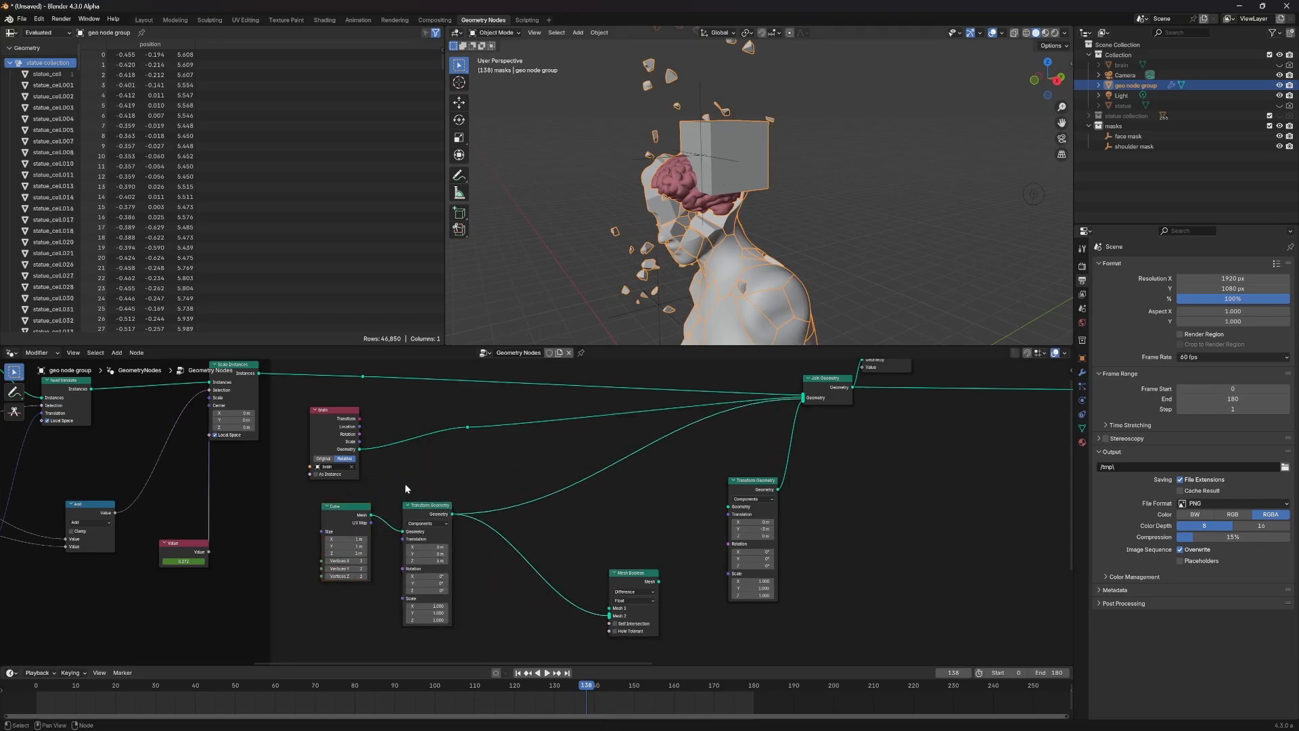
Step: Connect the brain geometry to the Mesh Boolean, set it to Intersect, and send its result to the duplicated Transform Geometry node
drag(362, 453, 610, 609)
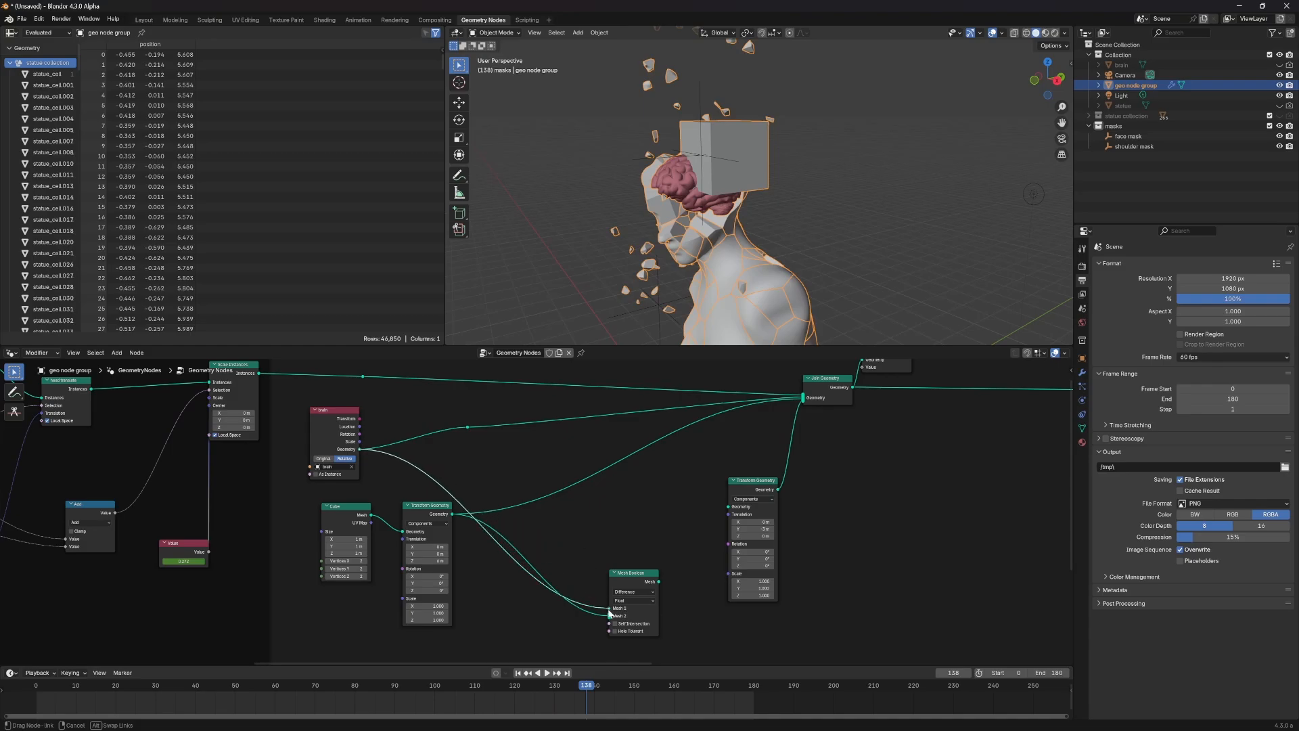
click(639, 592)
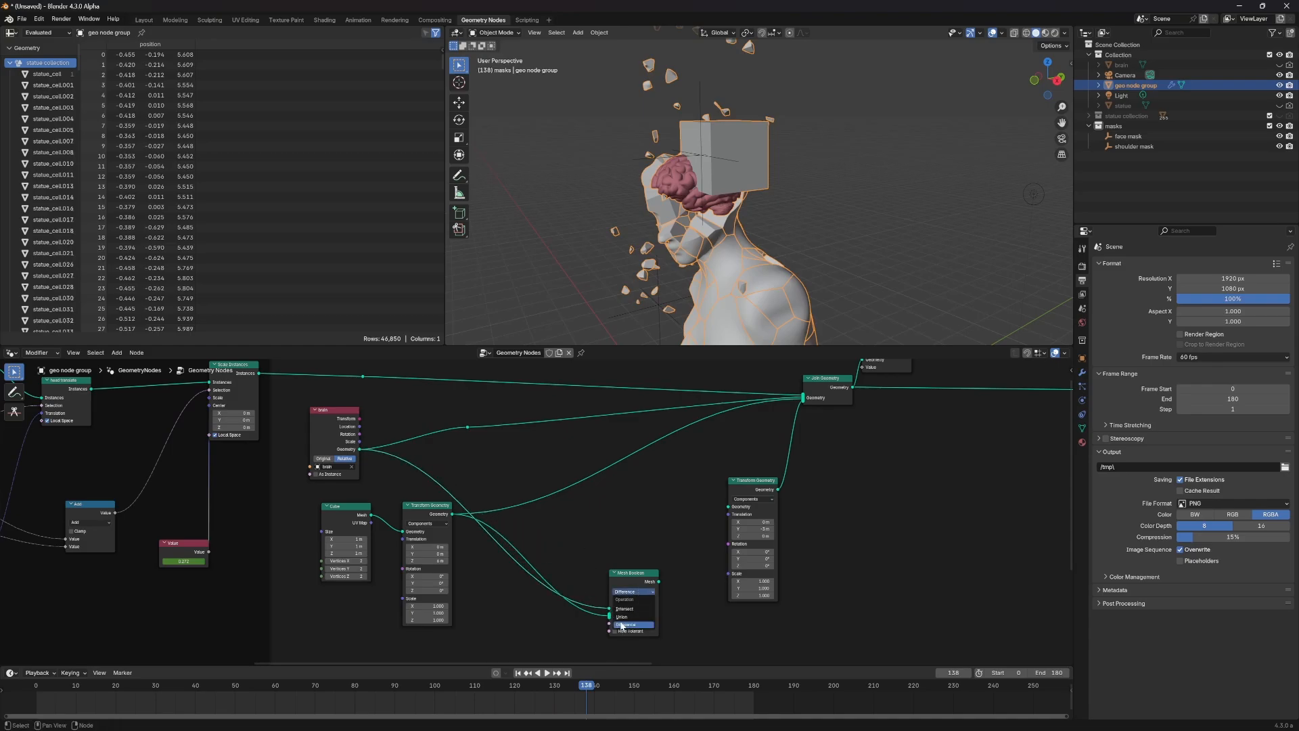
click(626, 608)
drag(662, 583, 728, 507)
middle_drag(589, 298, 625, 302)
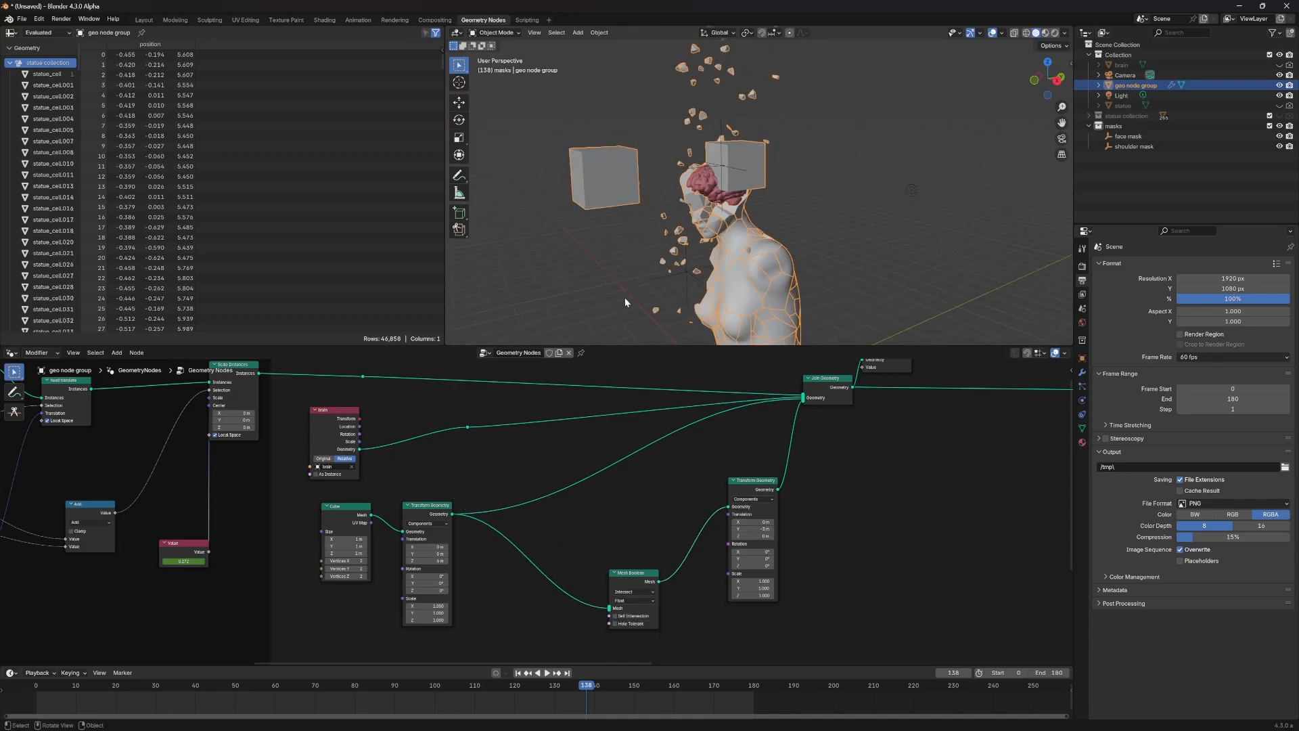
Step: Link the brain geometry from its reroute to the Mesh Boolean input and switch the operation to Difference
drag(468, 427, 610, 608)
middle_drag(581, 314, 651, 221)
click(633, 591)
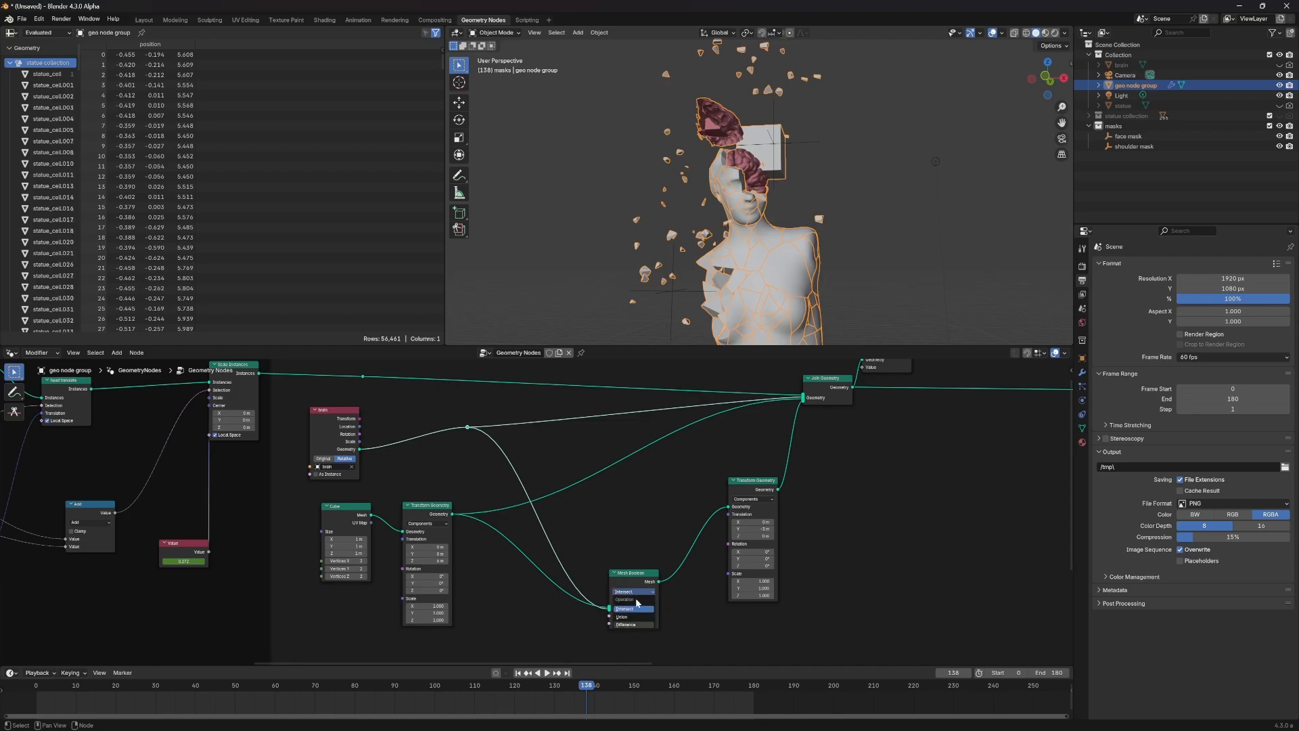
click(629, 624)
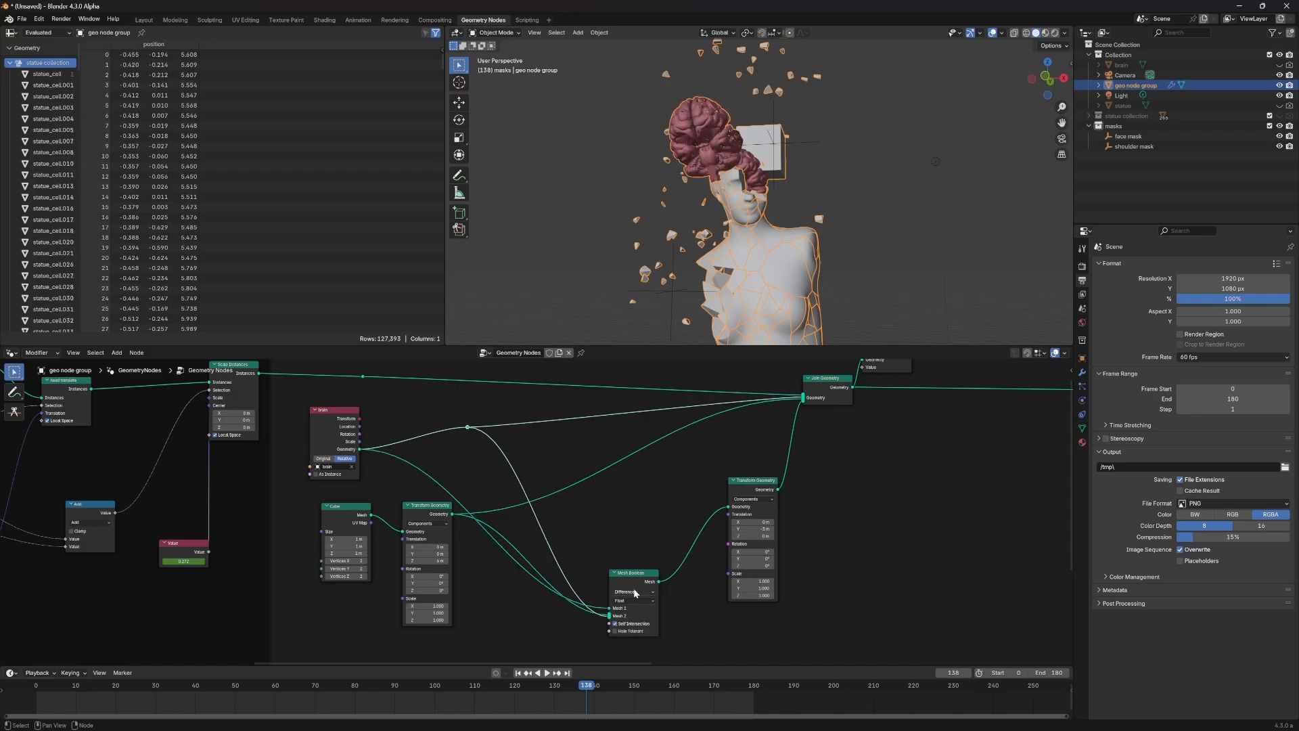
Step: Cut the swapped Mesh Boolean input links and reconnect the transformed cube to Mesh 2, so the cube is subtracted from the brain
click(616, 552)
ctrl+right_drag(596, 625, 476, 550)
drag(451, 513, 608, 613)
middle_drag(714, 283, 628, 314)
drag(633, 579, 615, 547)
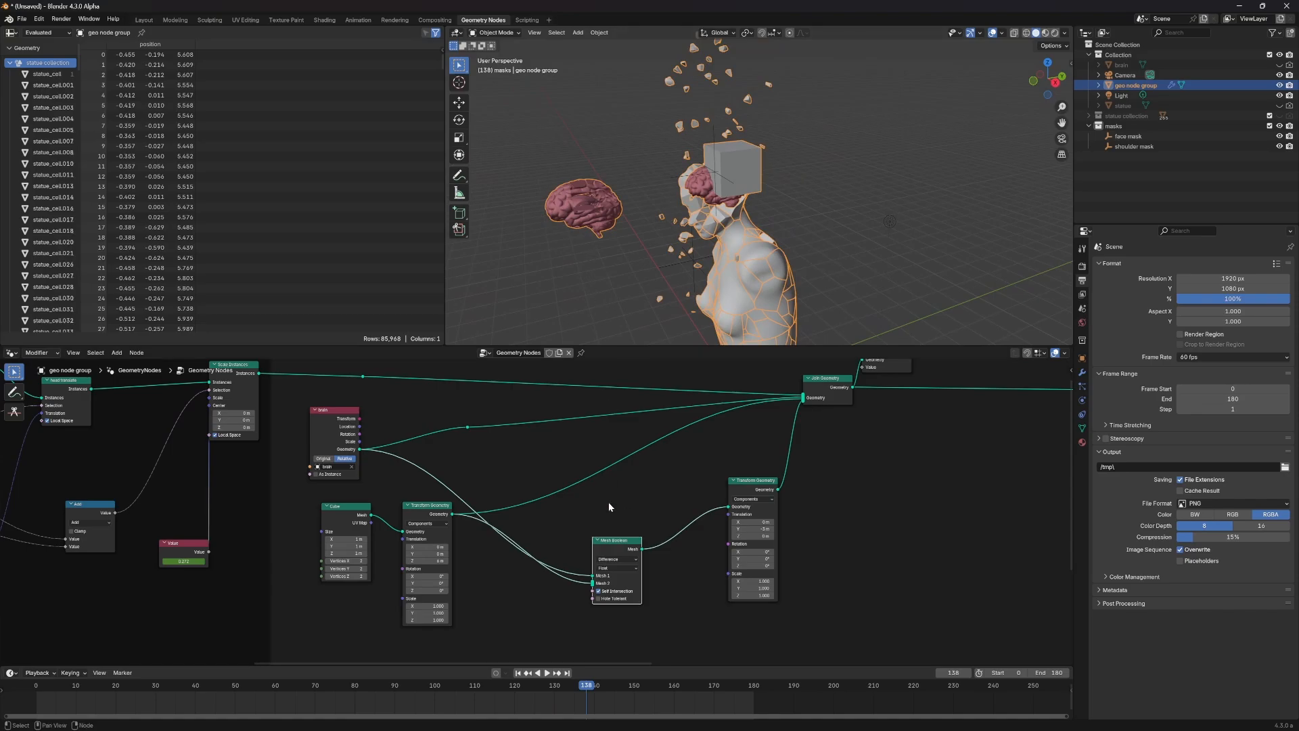
Step: Enlarge the Cube node's dimensions and raise its translation so the Difference slices off only the upper part of the brain
drag(427, 560, 380, 539)
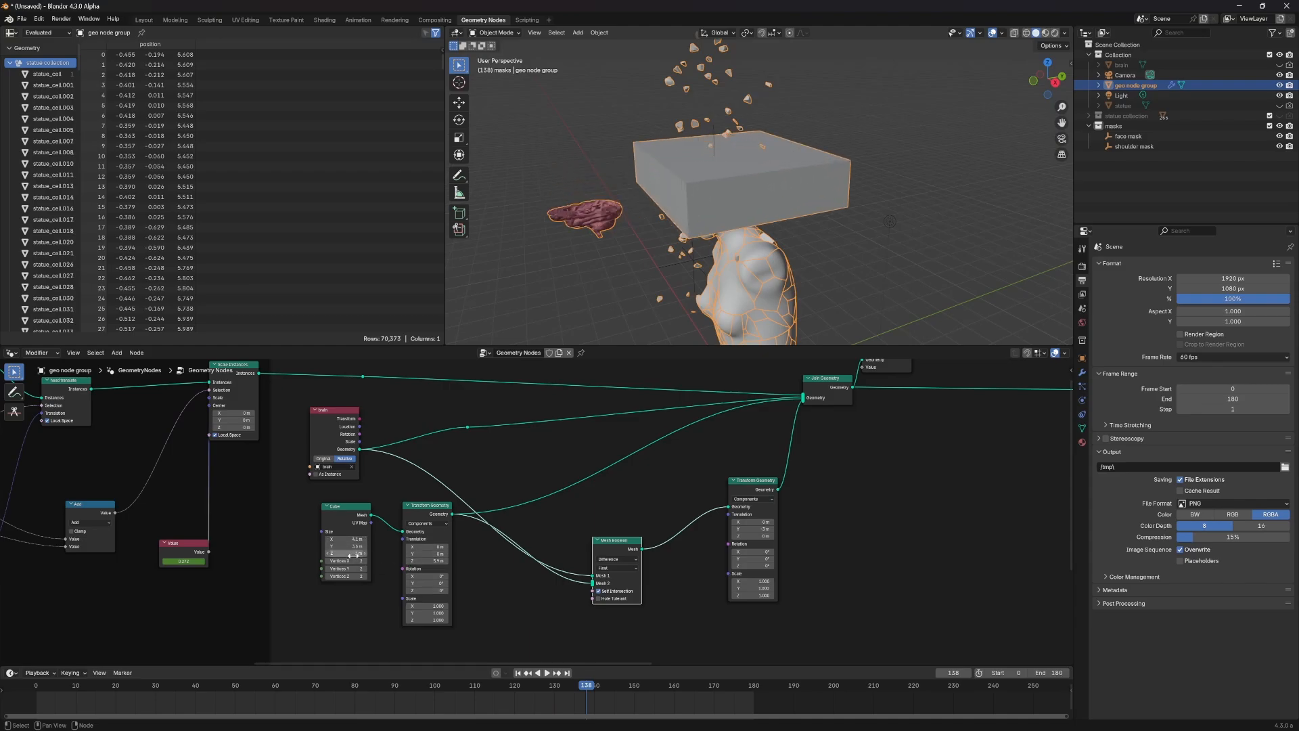
text(3.6)
key(Return)
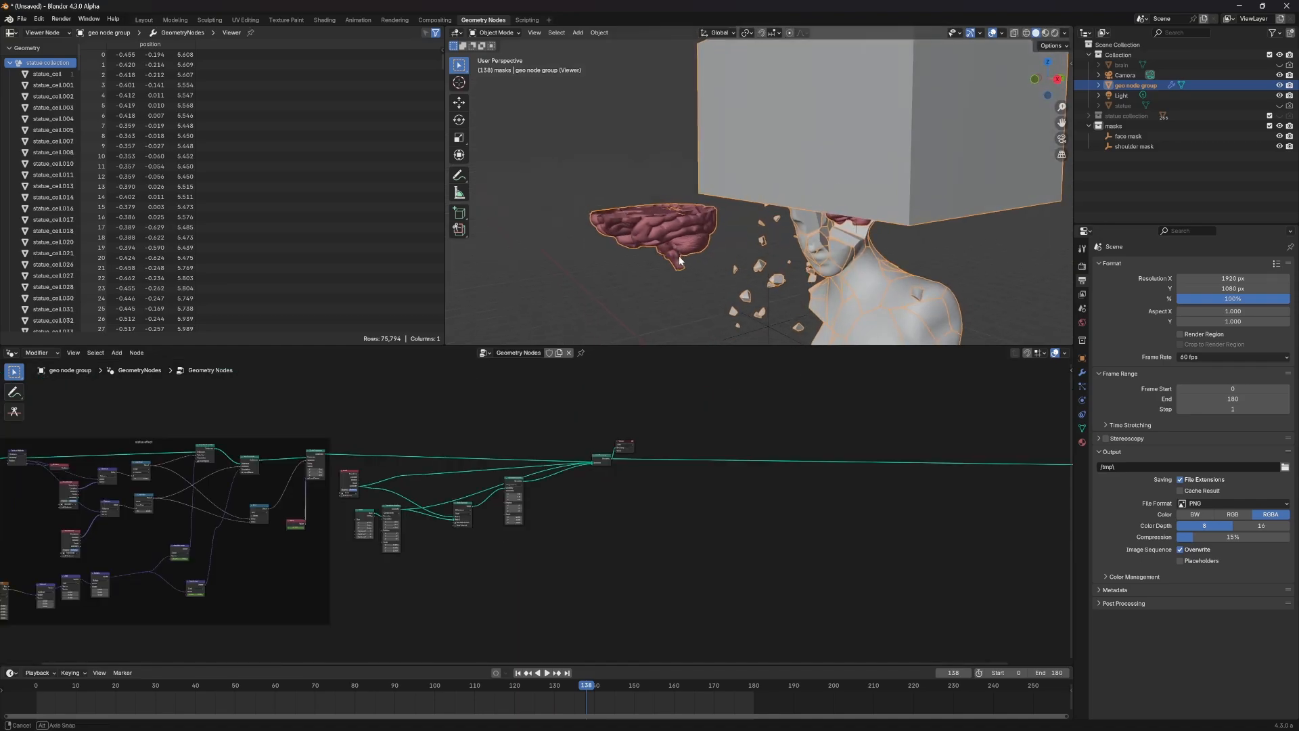
middle_drag(680, 261, 675, 241)
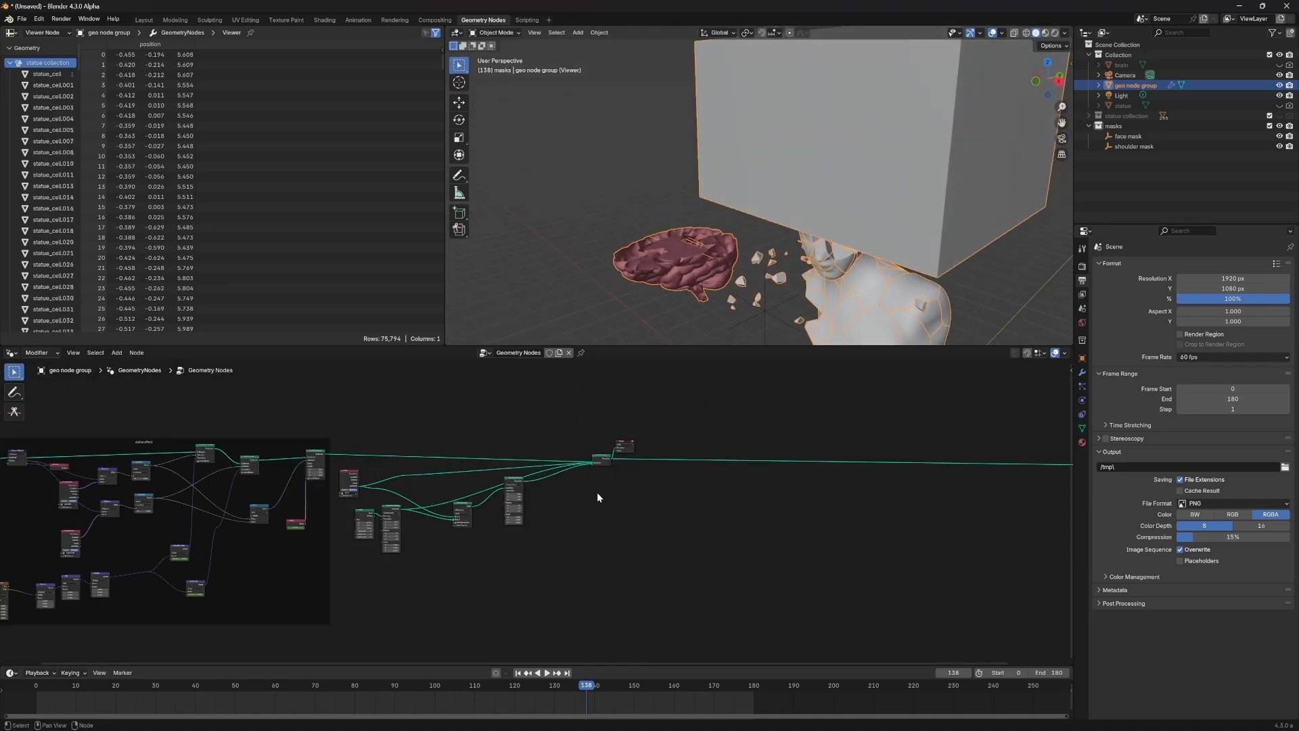
scroll(598, 495, up, 1)
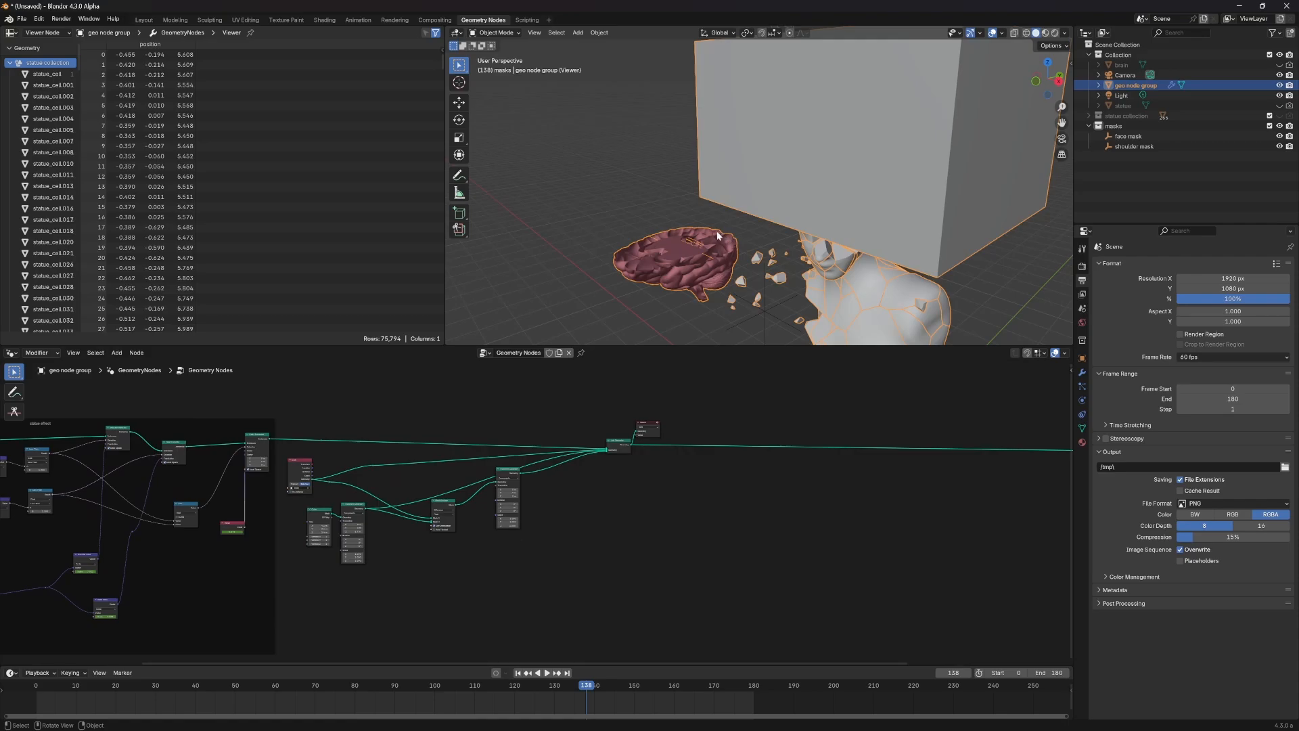
scroll(654, 499, up, 2)
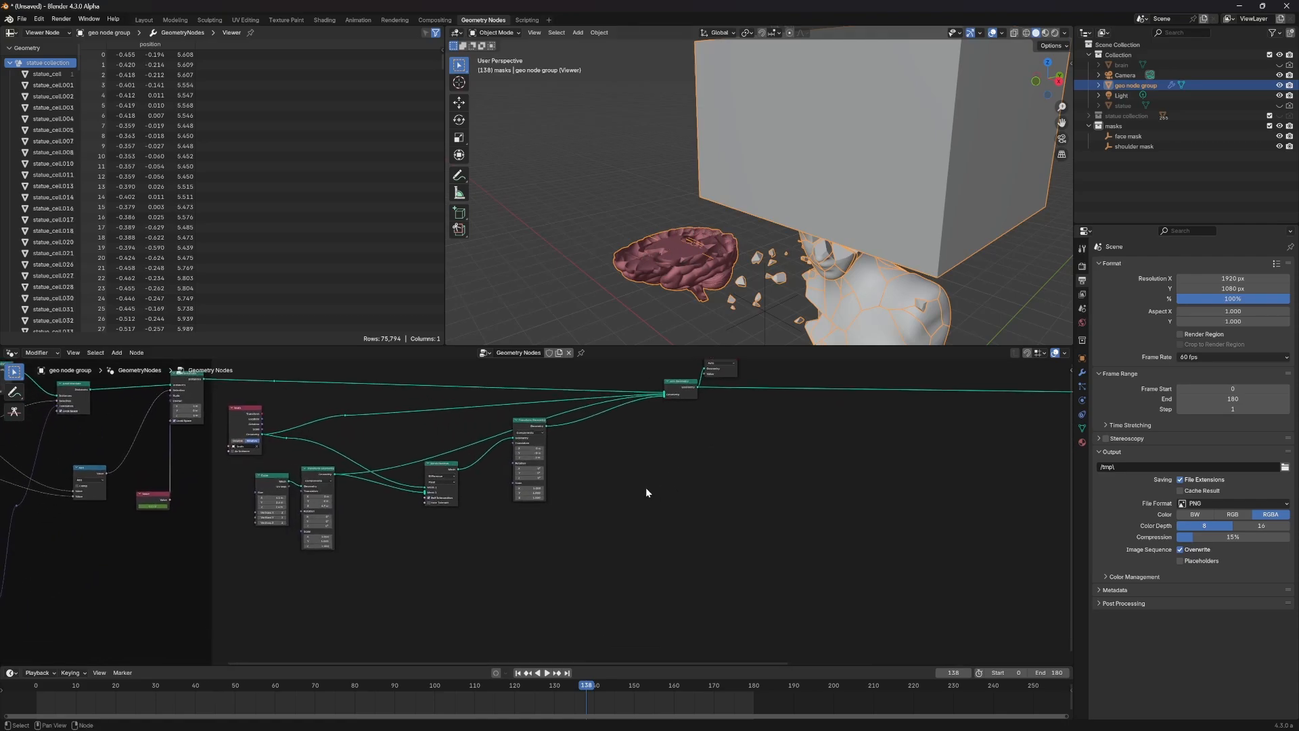
Step: Space out the Mesh Boolean and second Transform Geometry nodes and delete the Viewer node
drag(534, 423, 574, 432)
drag(442, 466, 449, 463)
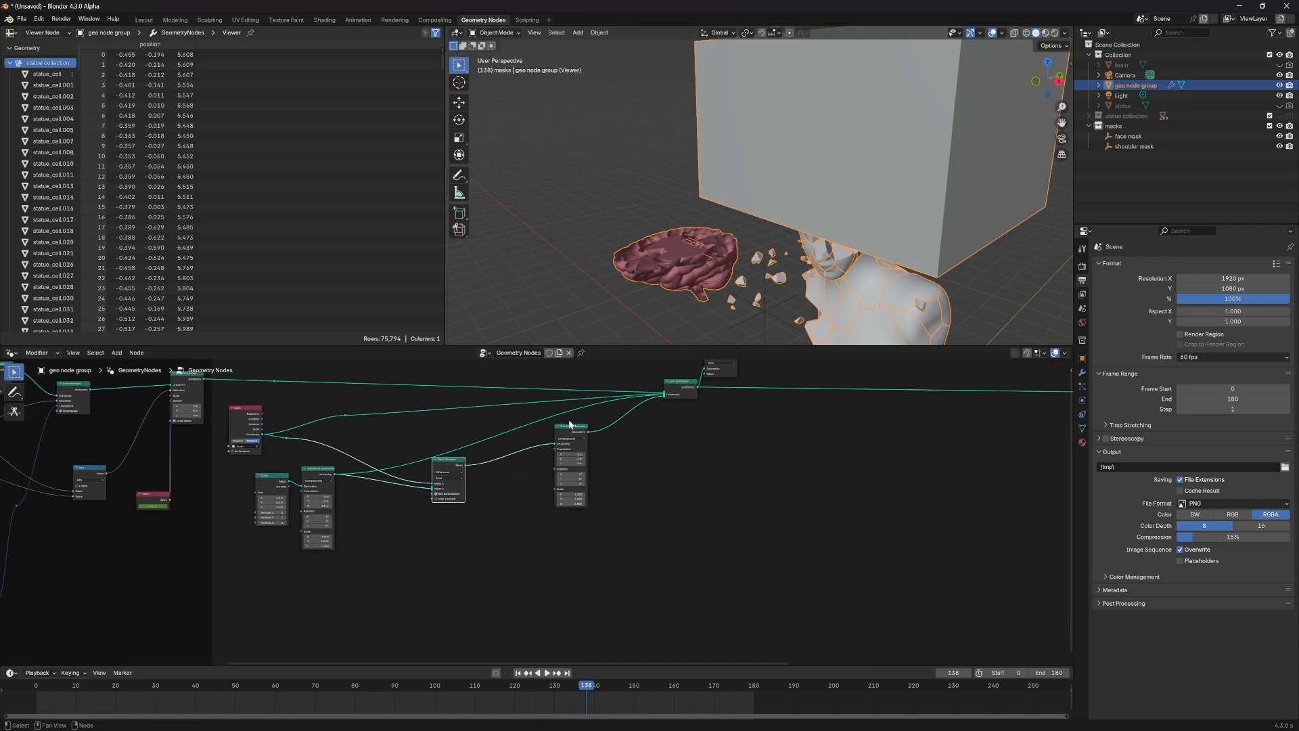
drag(571, 429, 556, 439)
scroll(653, 450, down, 1)
middle_drag(727, 406, 659, 462)
click(650, 434)
key(x)
scroll(663, 446, up, 4)
middle_drag(630, 572, 774, 476)
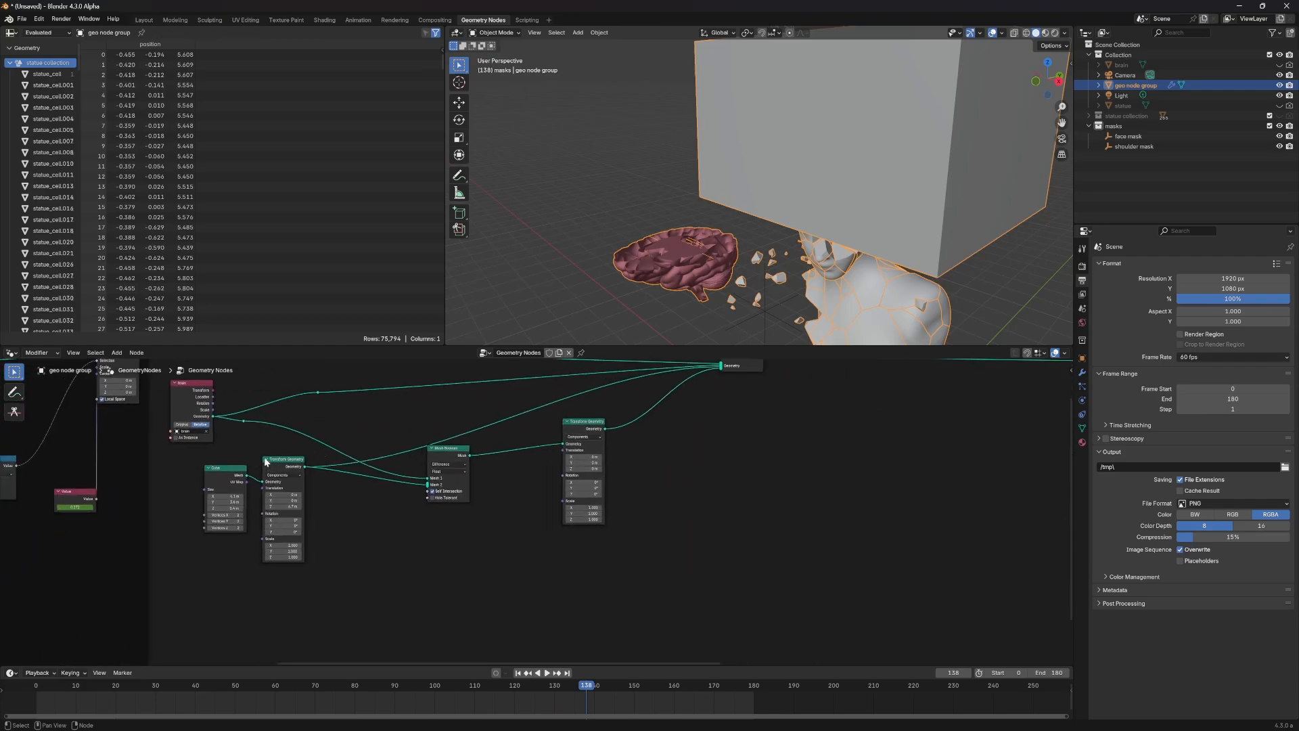
Step: Branch the brain geometry through a new Reroute below the Cube node and into a new Mesh to Volume node
drag(243, 424, 215, 599)
text(rero)
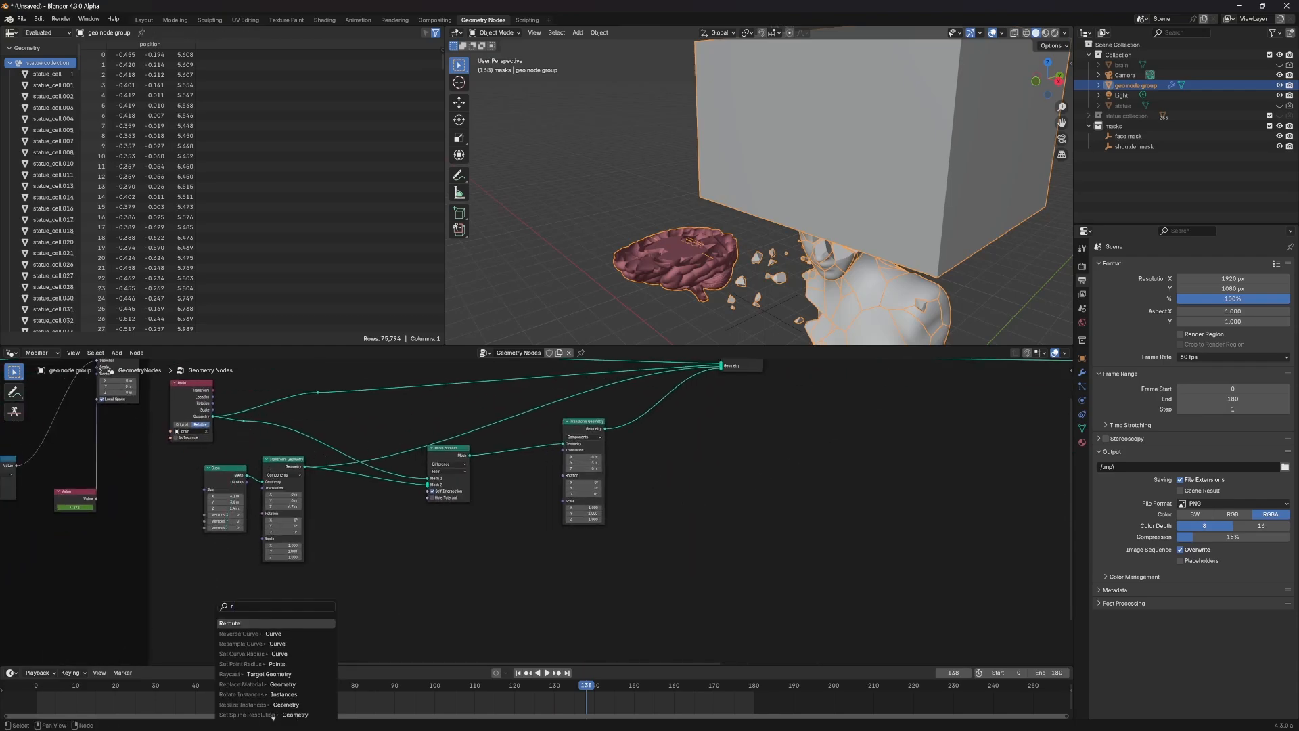
key(Return)
click(232, 604)
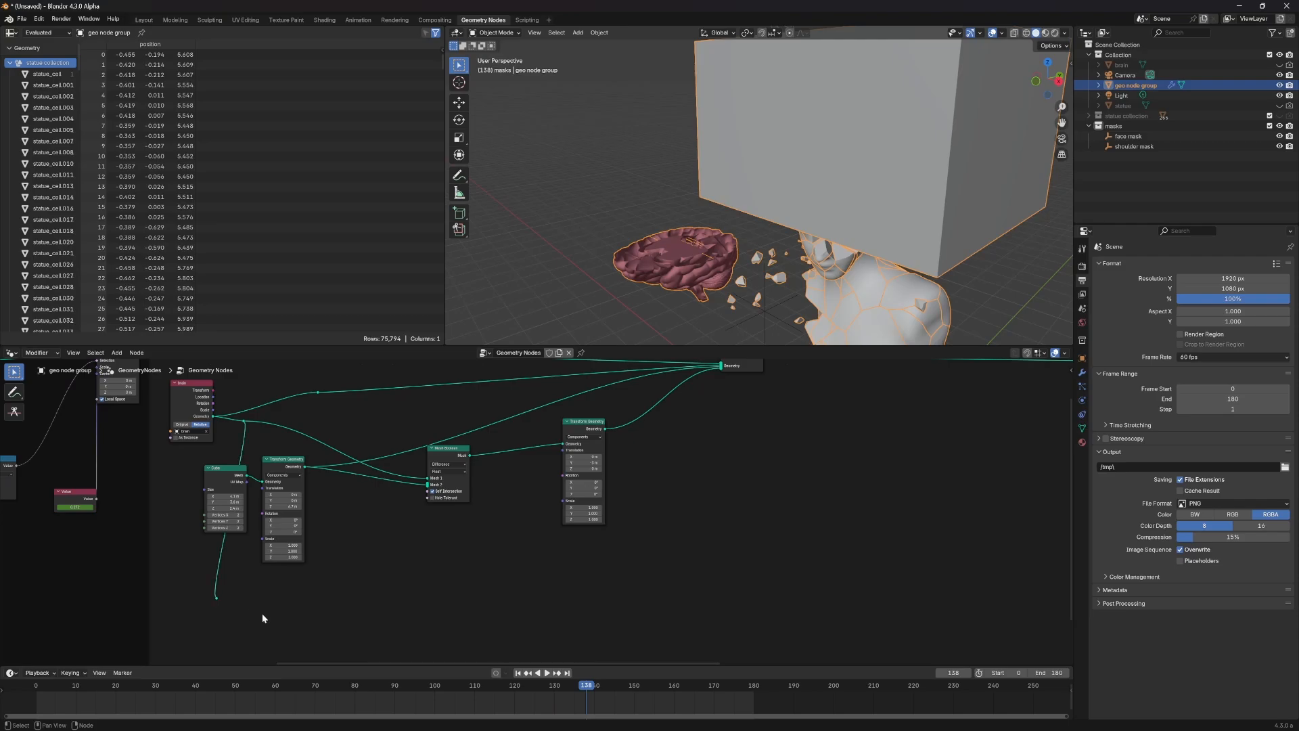
key(shift+a)
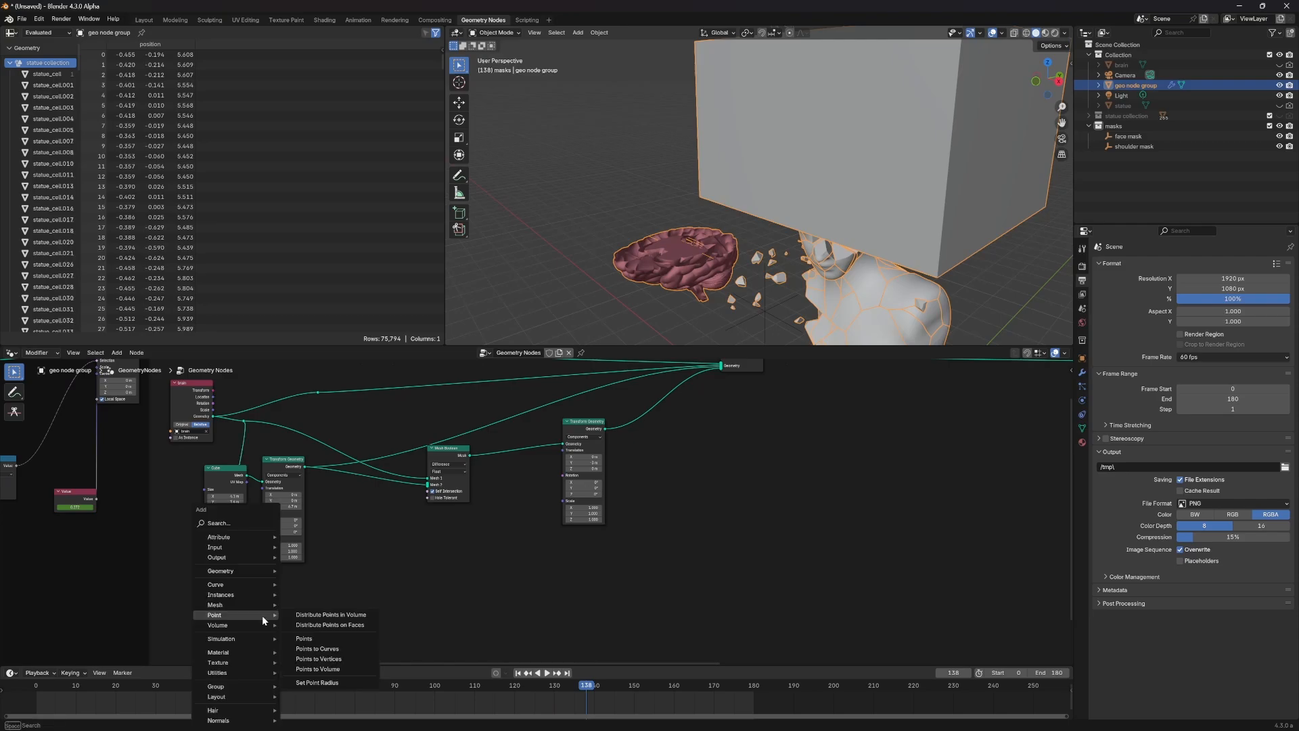
text(mesh to vol)
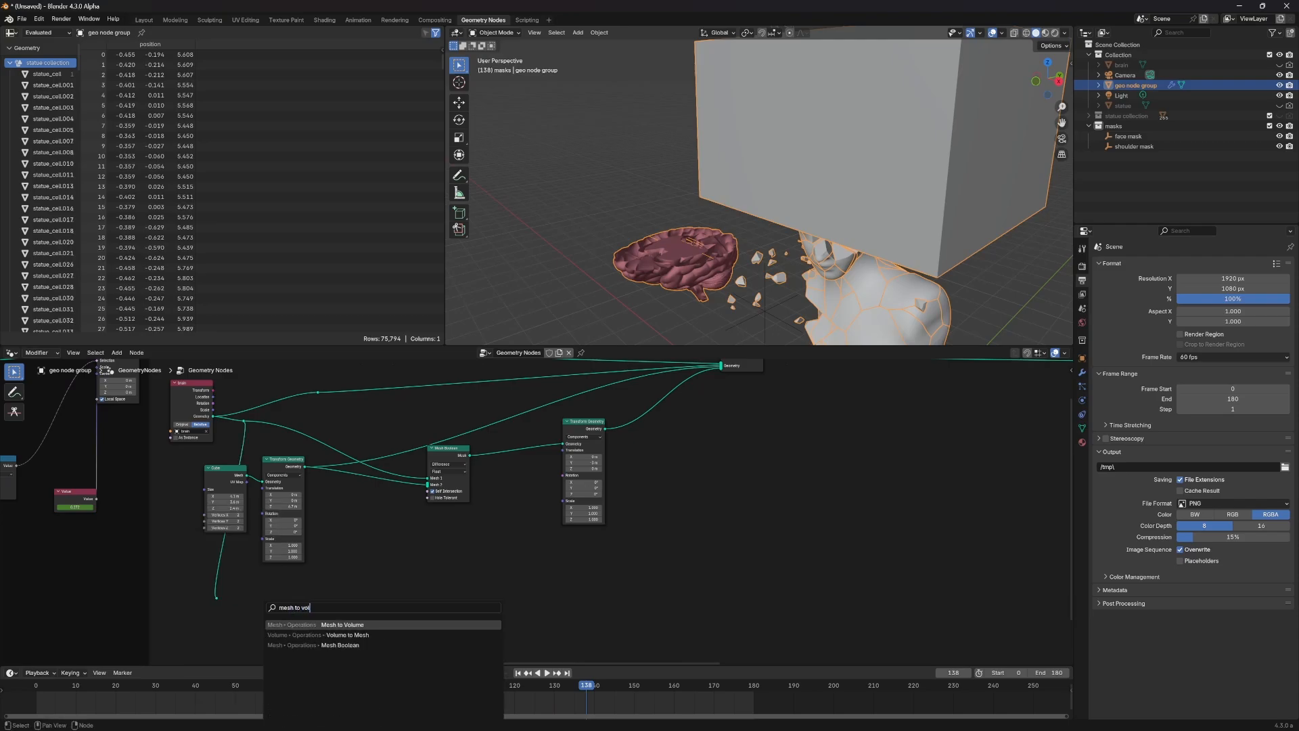
key(Return)
click(253, 598)
drag(217, 598, 253, 621)
Step: Add a Volume to Mesh node and feed it the Mesh to Volume output
key(shift+a)
text(vol to mesh)
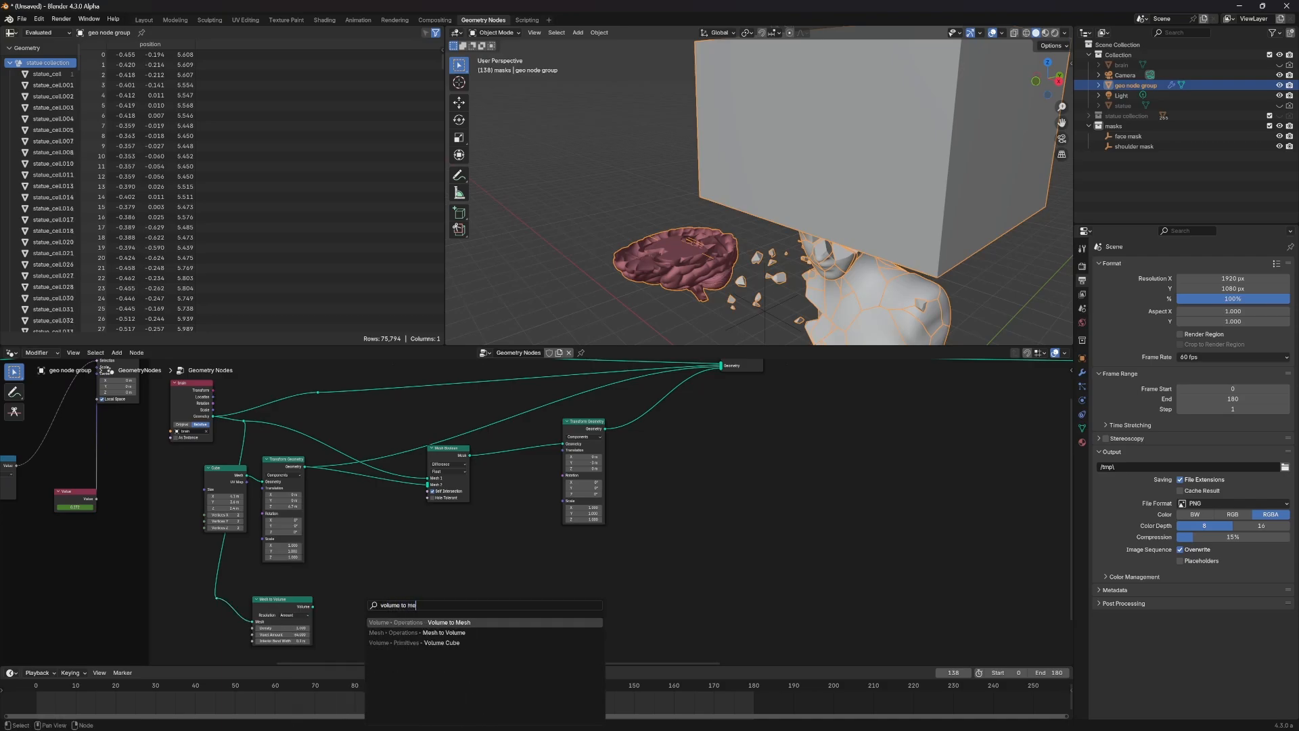
key(Return)
click(342, 593)
drag(312, 606, 342, 617)
click(382, 602)
Step: Duplicate the Transform Geometry node with translation Y -6 m, and route the Volume to Mesh output through it into Join Geometry
click(590, 426)
key(shift+d)
click(573, 582)
middle_drag(506, 565, 531, 489)
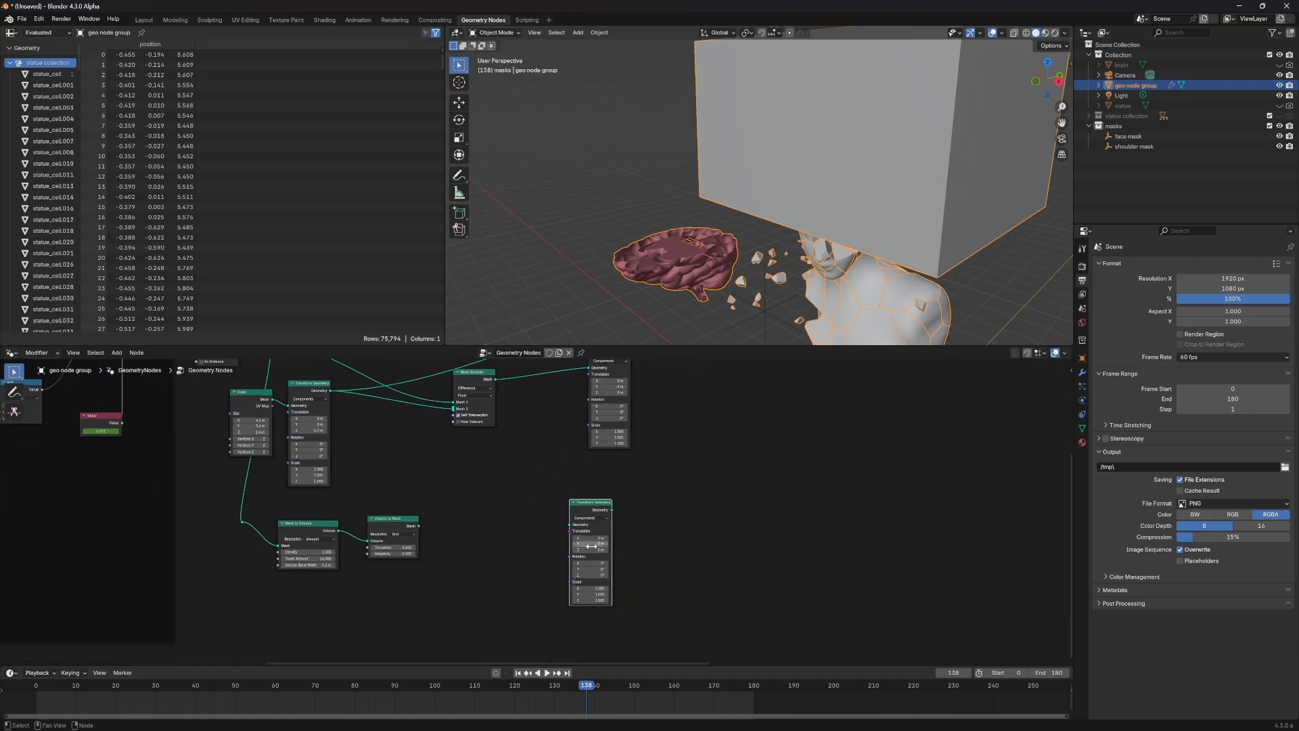
text(-4)
key(Return)
drag(418, 526, 552, 525)
middle_drag(600, 515, 486, 613)
drag(486, 613, 623, 394)
middle_drag(642, 293, 639, 286)
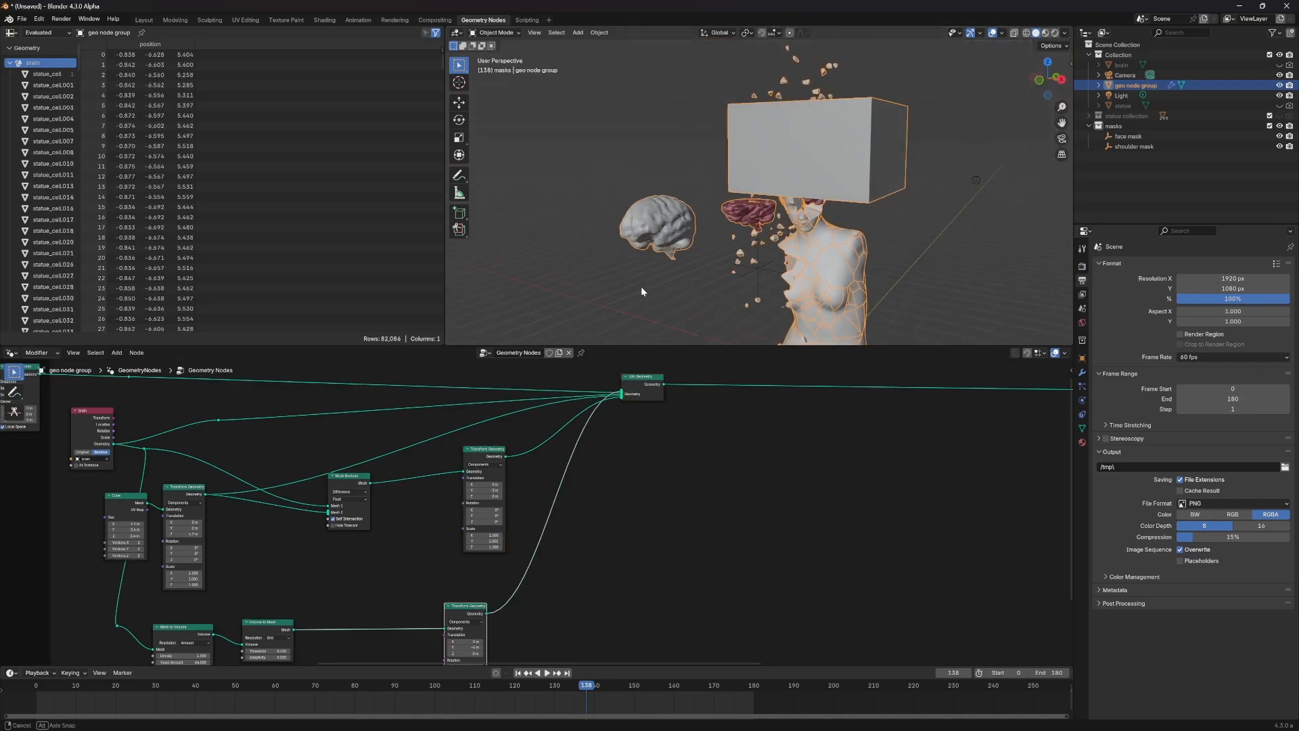
Step: Tidy the layout of the volume conversion nodes and set the Volume to Mesh resolution mode to Amount
middle_drag(377, 564, 410, 537)
drag(298, 594, 337, 603)
drag(215, 599, 235, 609)
middle_drag(358, 653, 374, 574)
drag(387, 603, 227, 530)
drag(345, 527, 340, 536)
click(335, 521)
drag(576, 502, 587, 501)
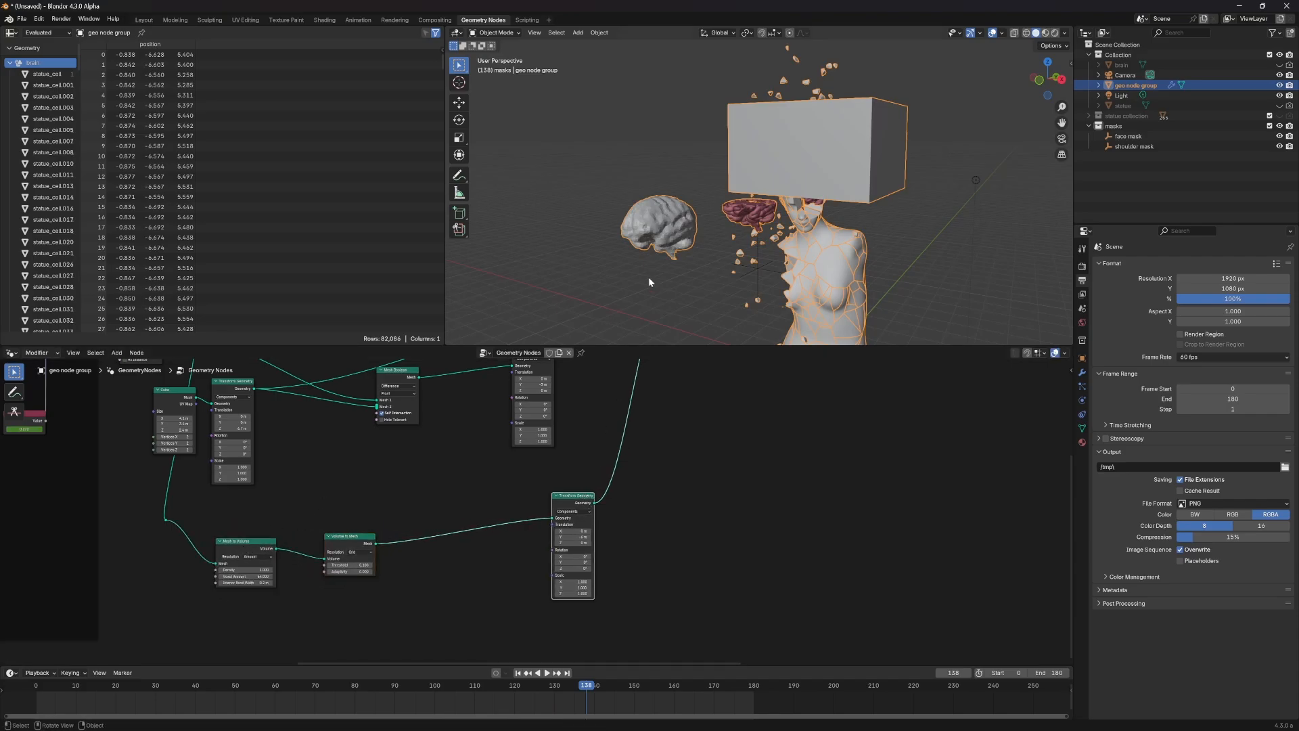
click(360, 551)
click(360, 568)
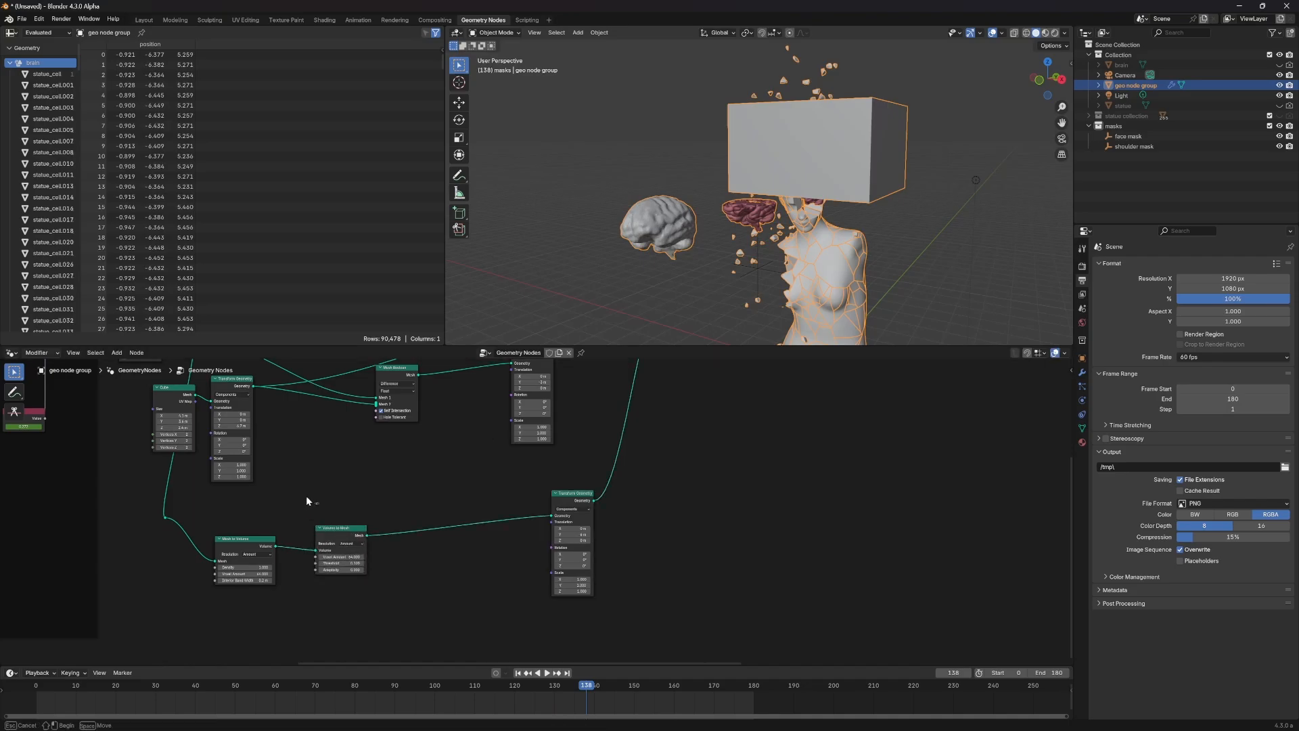
Step: Add a Sample Index node below the link between Volume to Mesh and Transform Geometry
scroll(316, 440, down, 2)
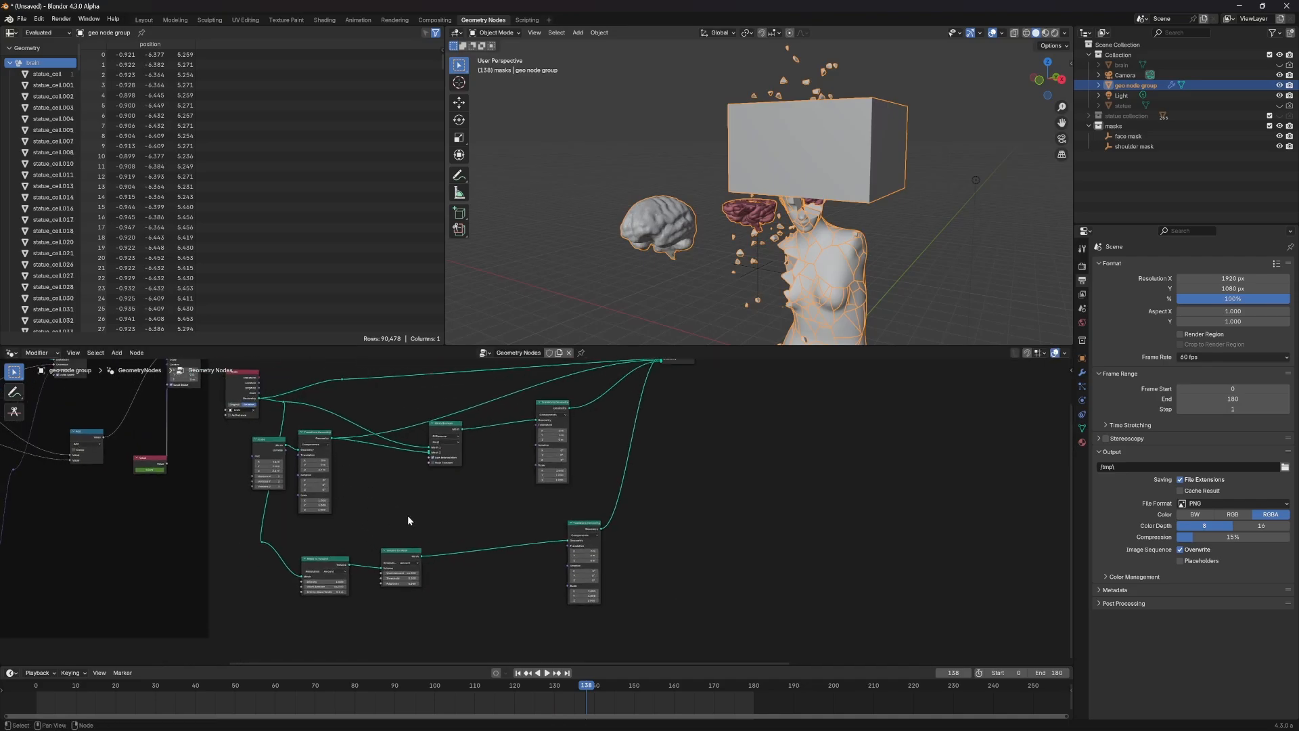
key(shift+a)
text(sample)
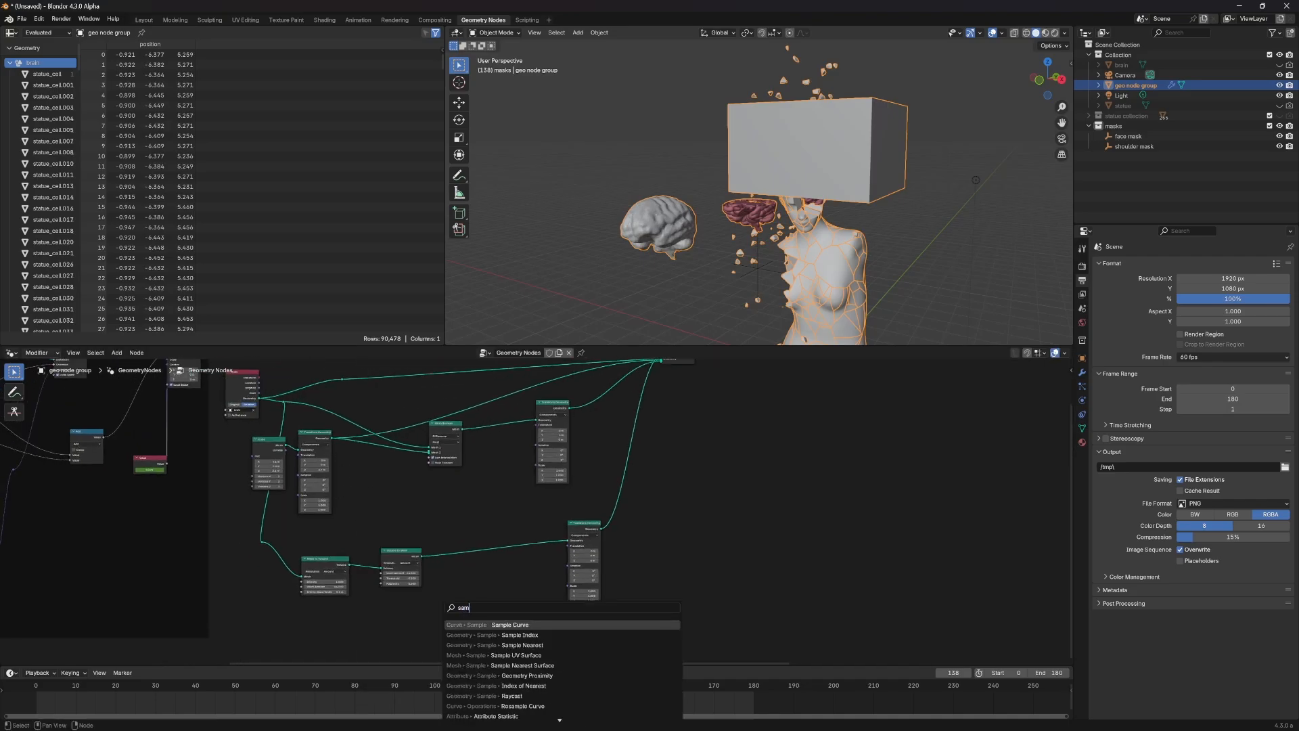
key(Down)
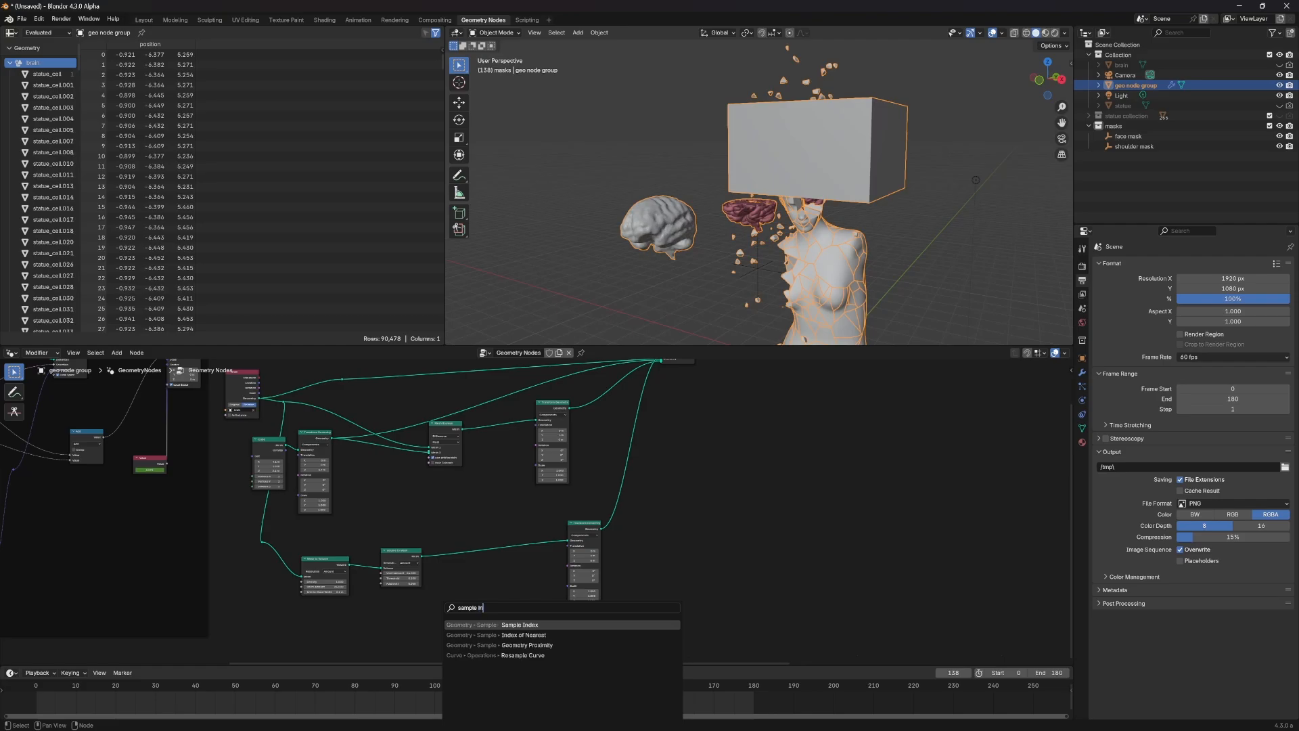
key(Return)
scroll(472, 571, up, 2)
scroll(471, 571, down, 2)
click(490, 555)
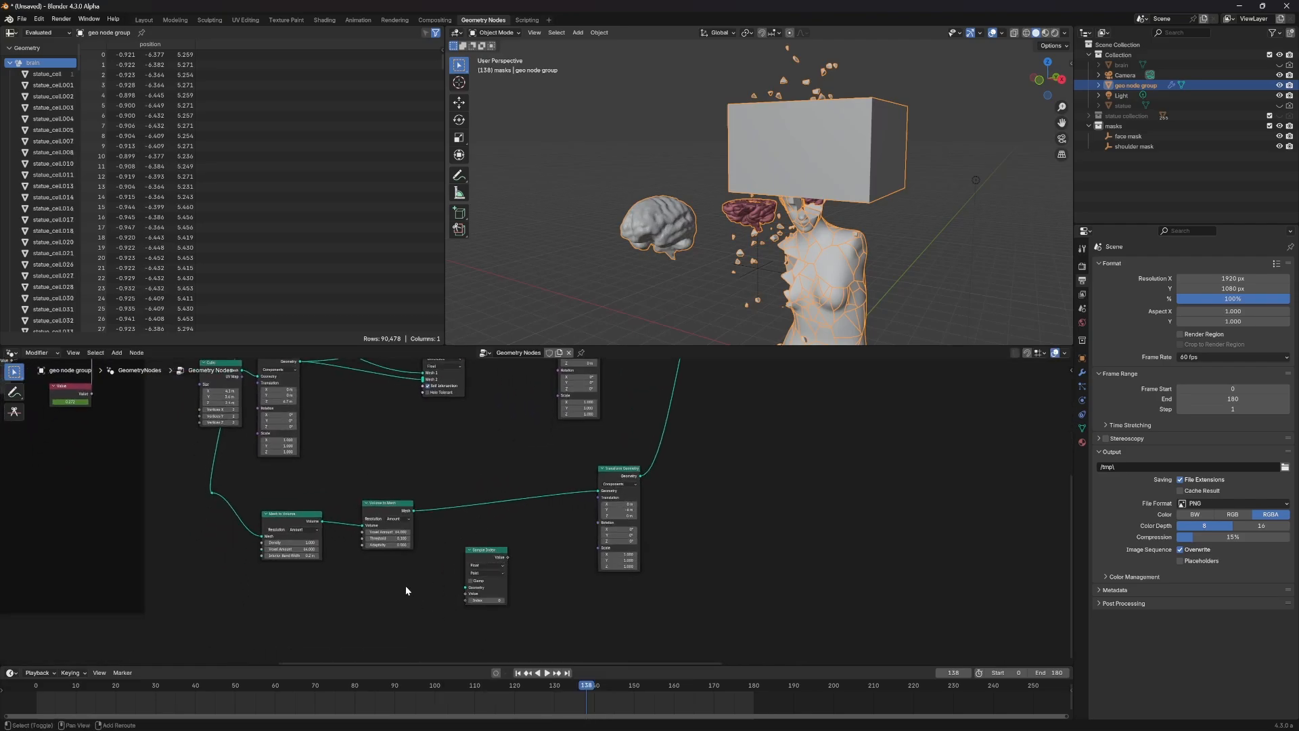
Step: Add a Sample Nearest node near the Sample Index node
key(shift+a)
mouse_move(406, 586)
key(shift+a)
mouse_move(293, 616)
text(sample near)
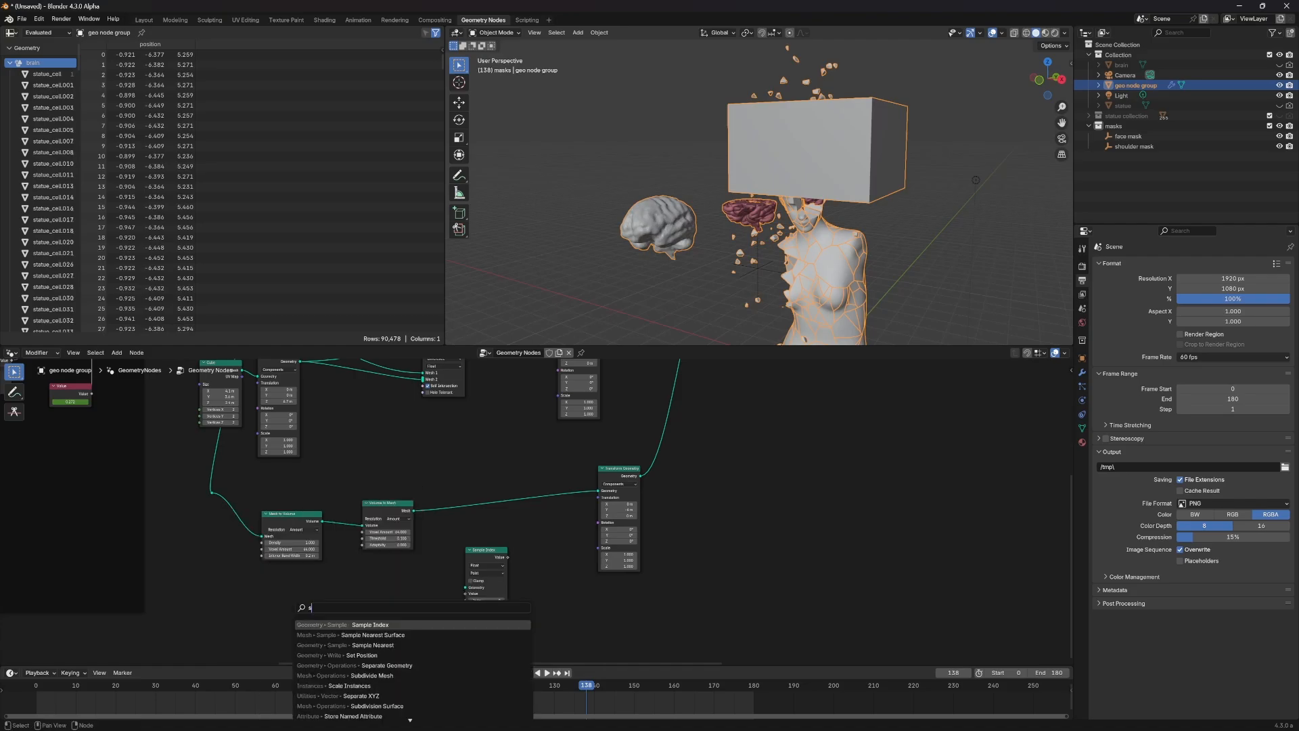
key(Return)
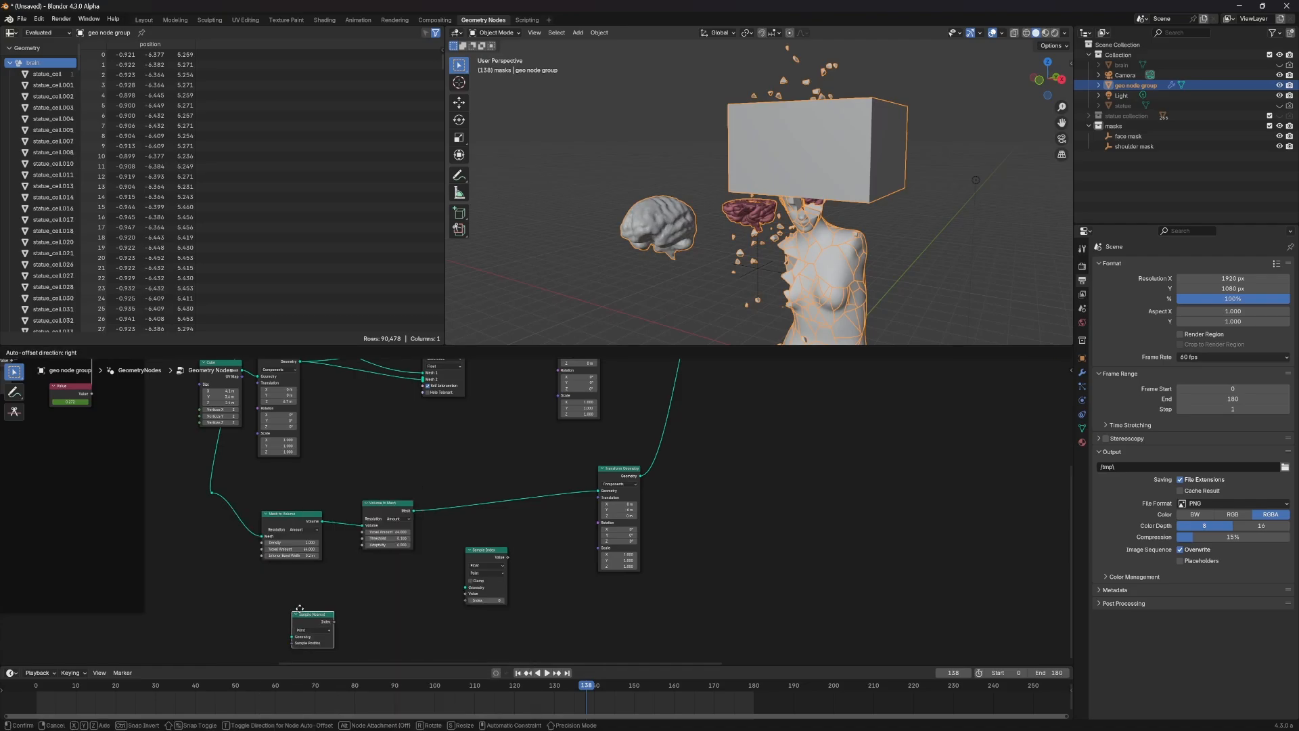
click(361, 596)
Step: Arrange Sample Nearest ahead of Sample Index and connect the brain geometry from the reroute to Sample Nearest
drag(399, 588, 553, 522)
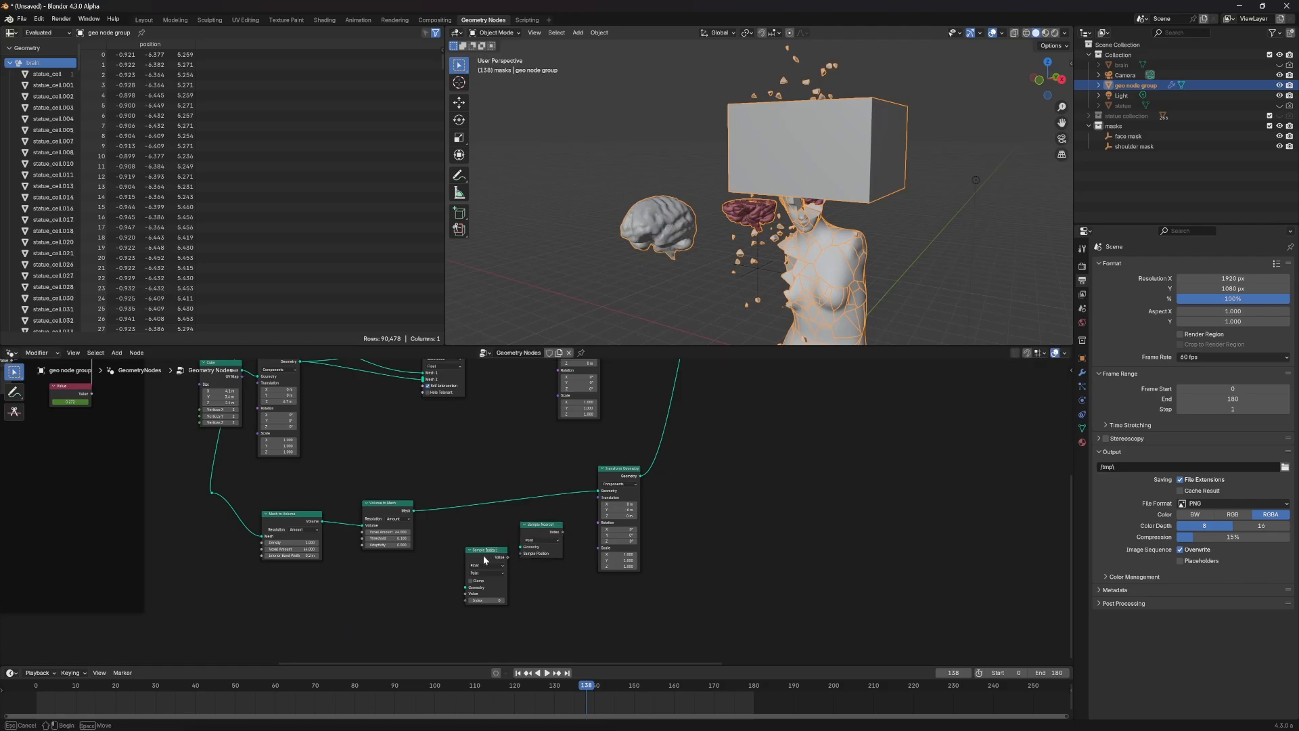
drag(482, 555, 466, 564)
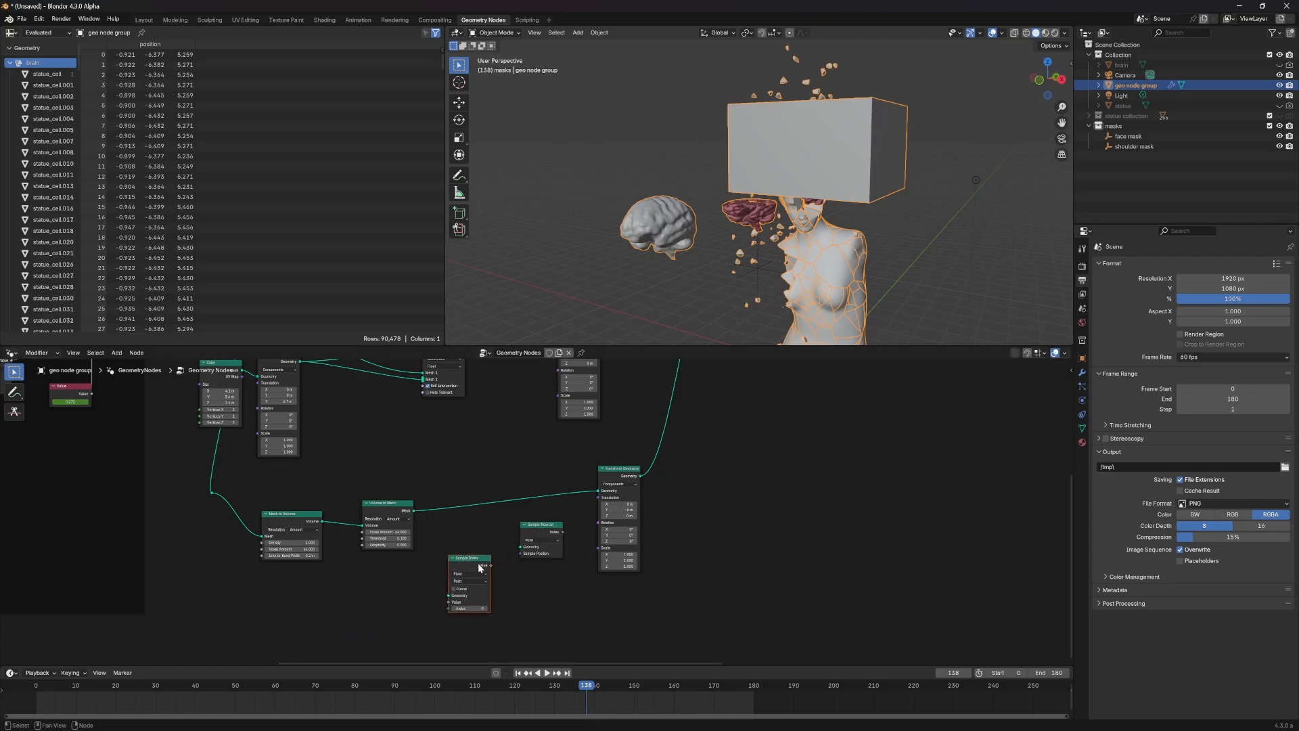
drag(551, 531, 494, 559)
drag(410, 564, 426, 579)
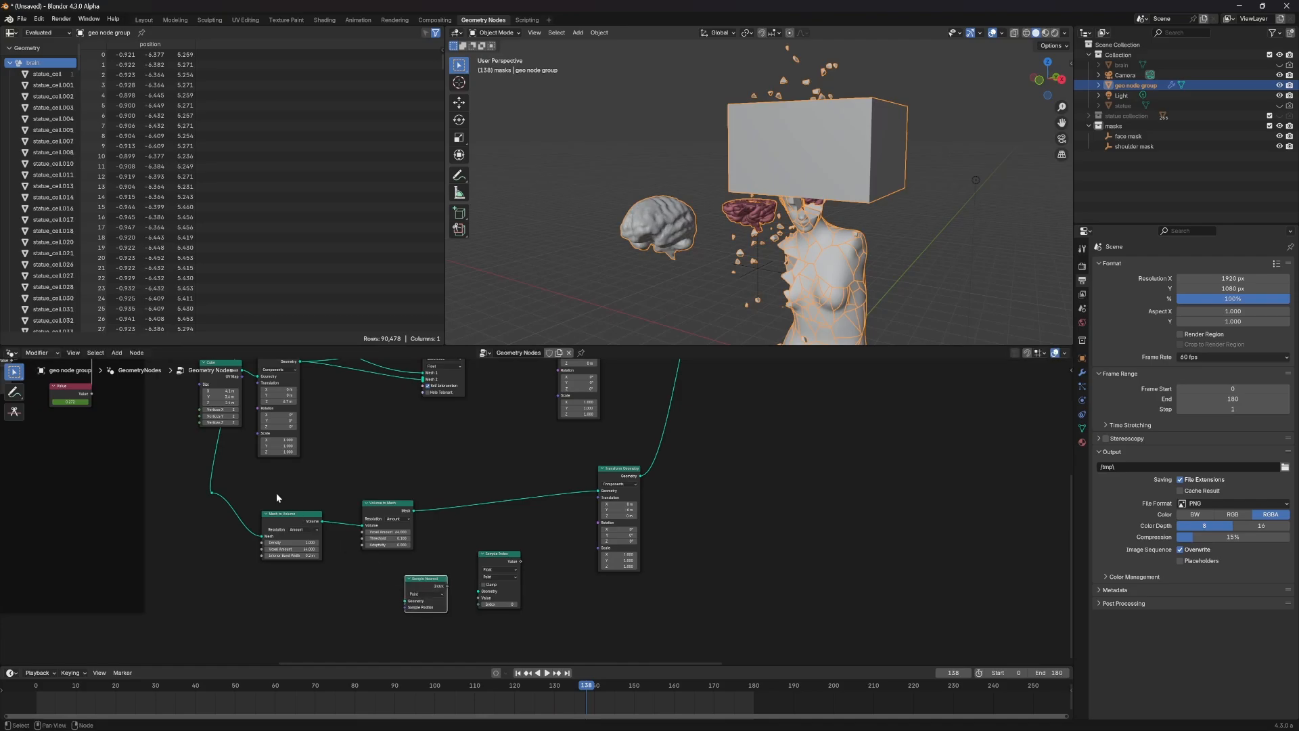
middle_drag(227, 492, 302, 491)
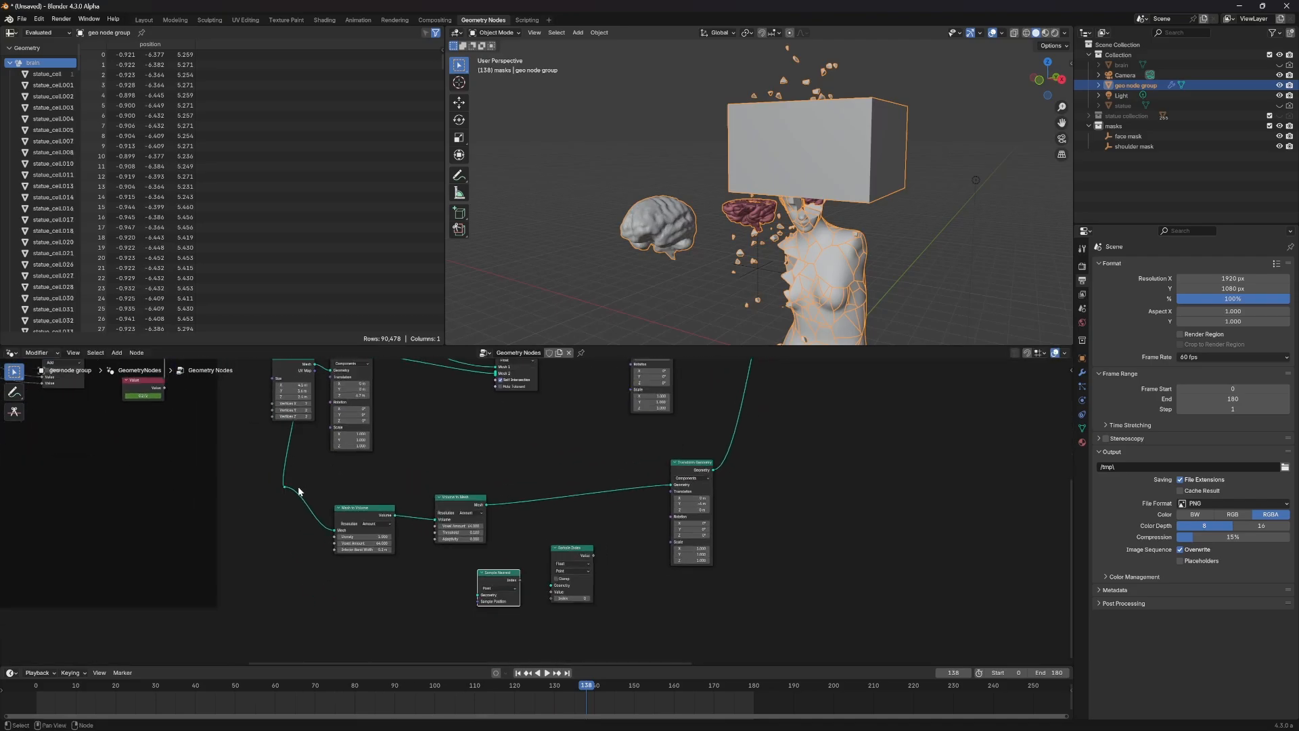
drag(283, 487, 479, 608)
Step: Add a Position node feeding Sample Nearest's Sample Position, and link Sample Nearest's Index output to Sample Index
key(shift+a)
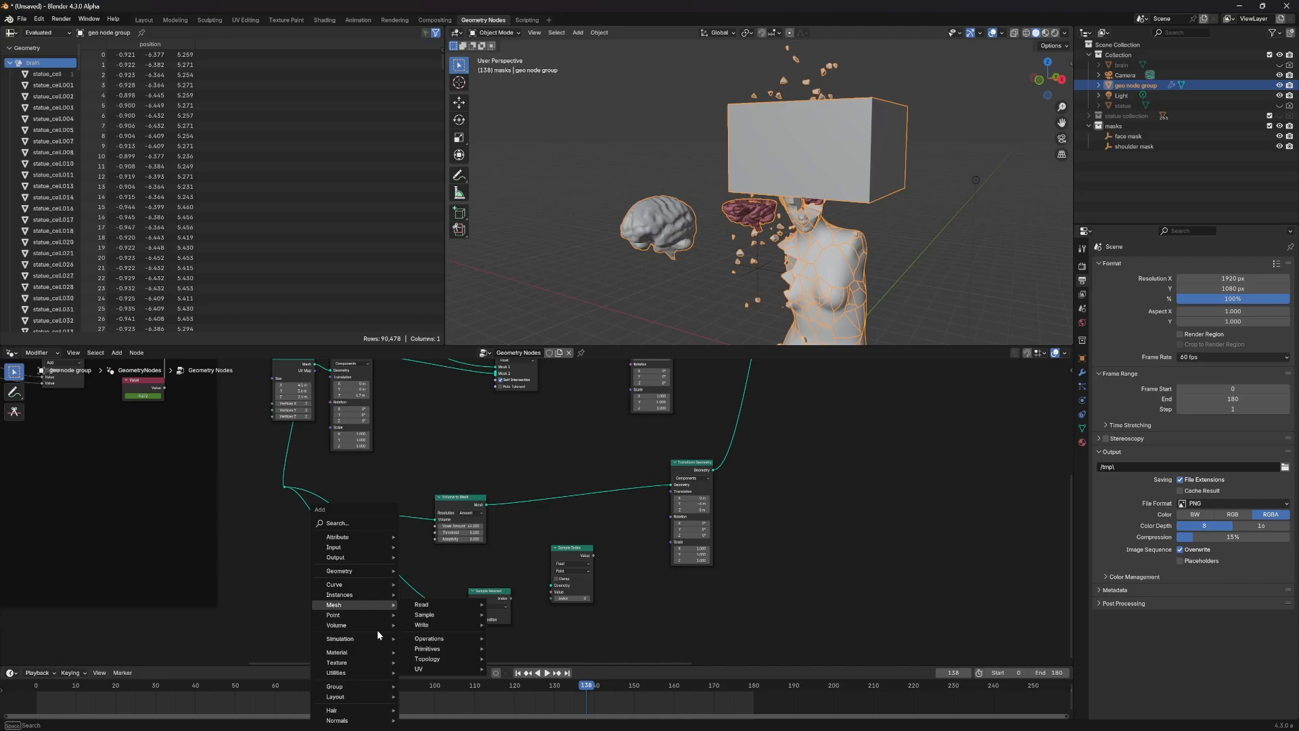
text(pois)
key(BackSpace)
key(BackSpace)
text(sit)
key(Return)
click(406, 639)
drag(420, 640, 552, 598)
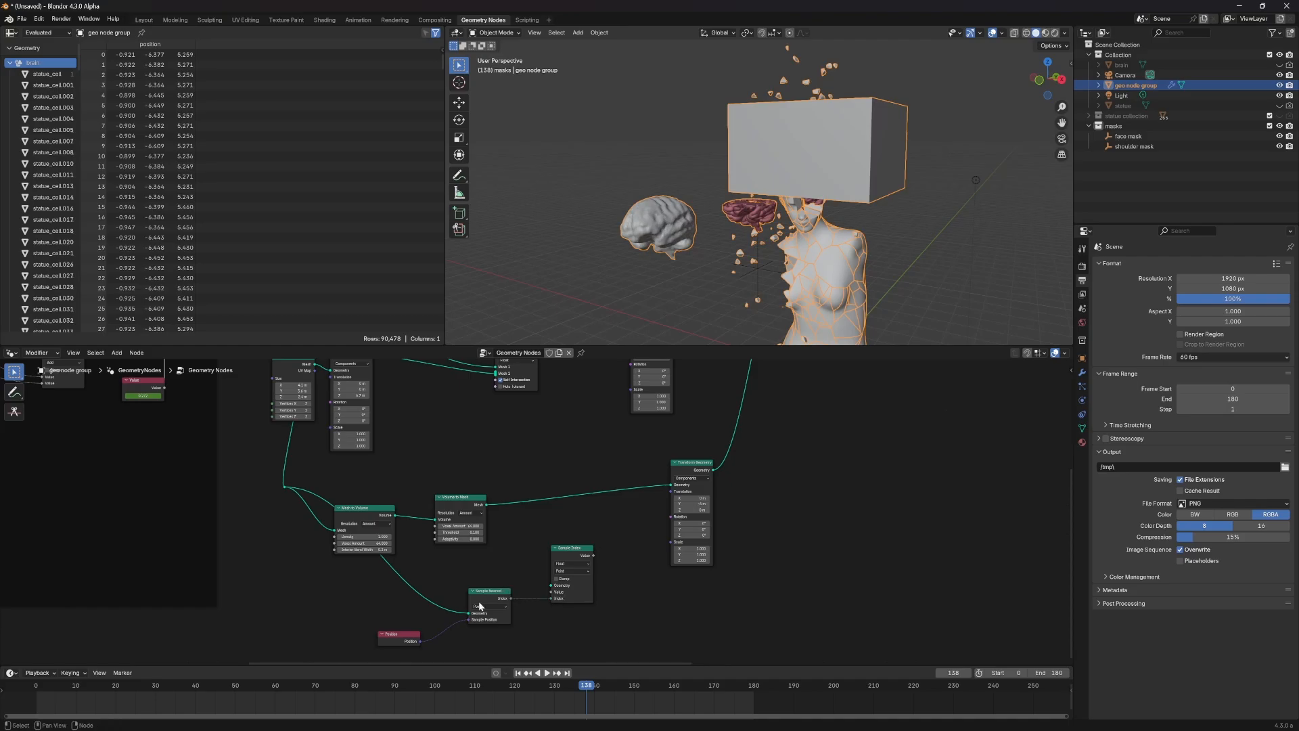
drag(420, 634, 510, 631)
Step: Set the Sample Index data type to Vector and connect the Position node to its Value input
click(567, 564)
click(571, 576)
click(569, 564)
click(573, 564)
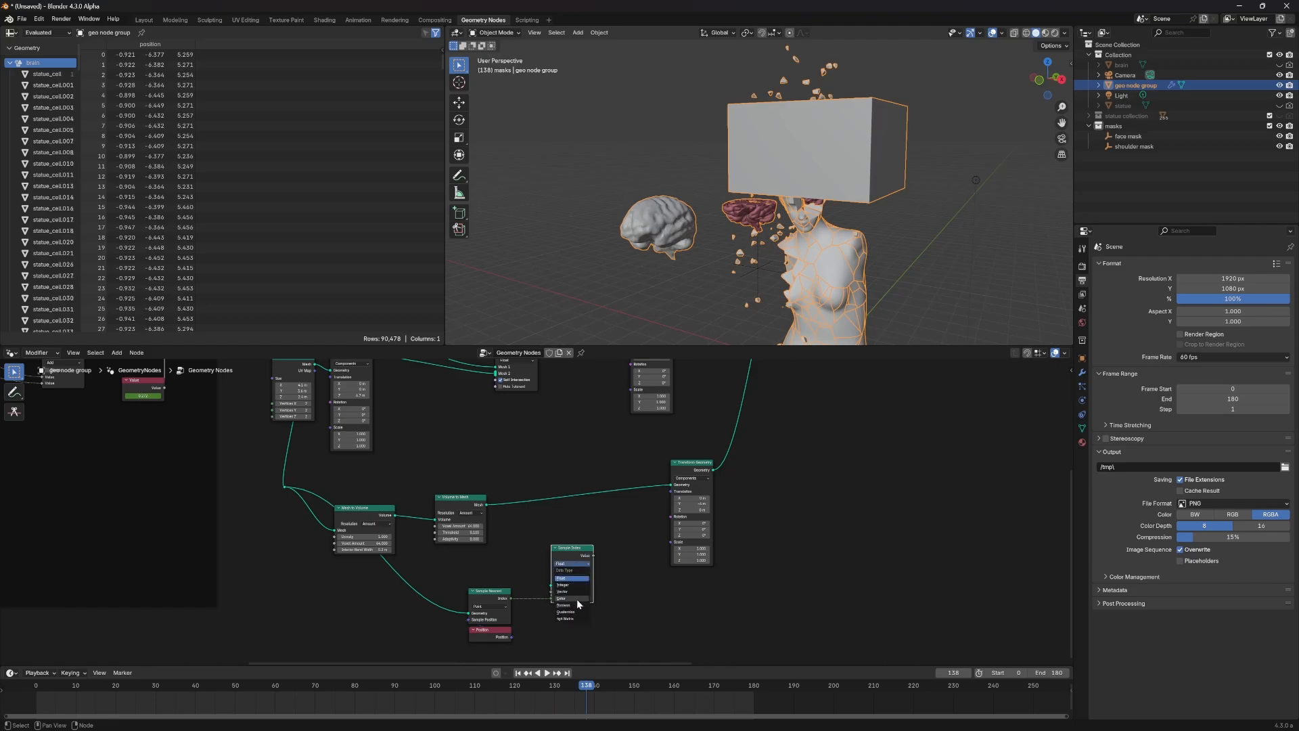
click(572, 592)
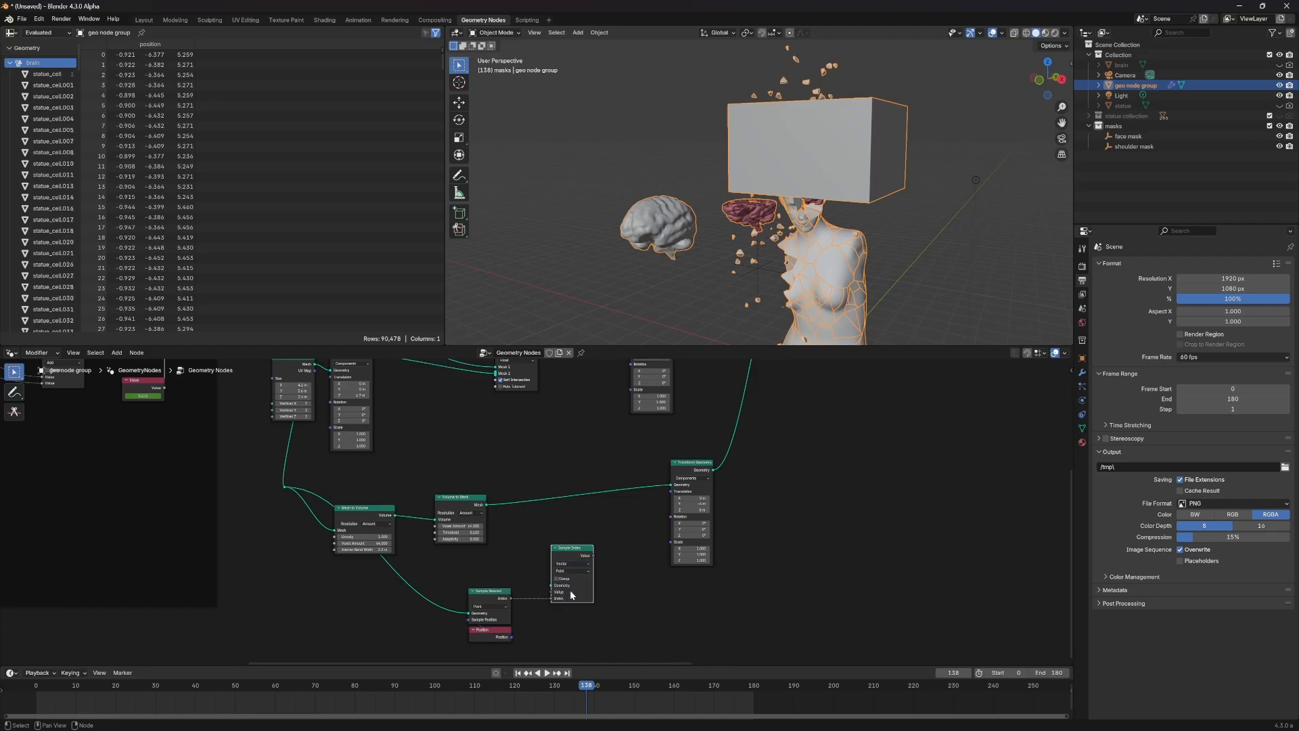
drag(512, 637, 551, 592)
Step: Connect the Volume to Mesh output to the Geometry input of Sample Index
middle_drag(521, 583, 494, 607)
mouse_move(541, 577)
mouse_down()
mouse_move(554, 552)
mouse_move(556, 572)
mouse_up()
drag(460, 528, 550, 542)
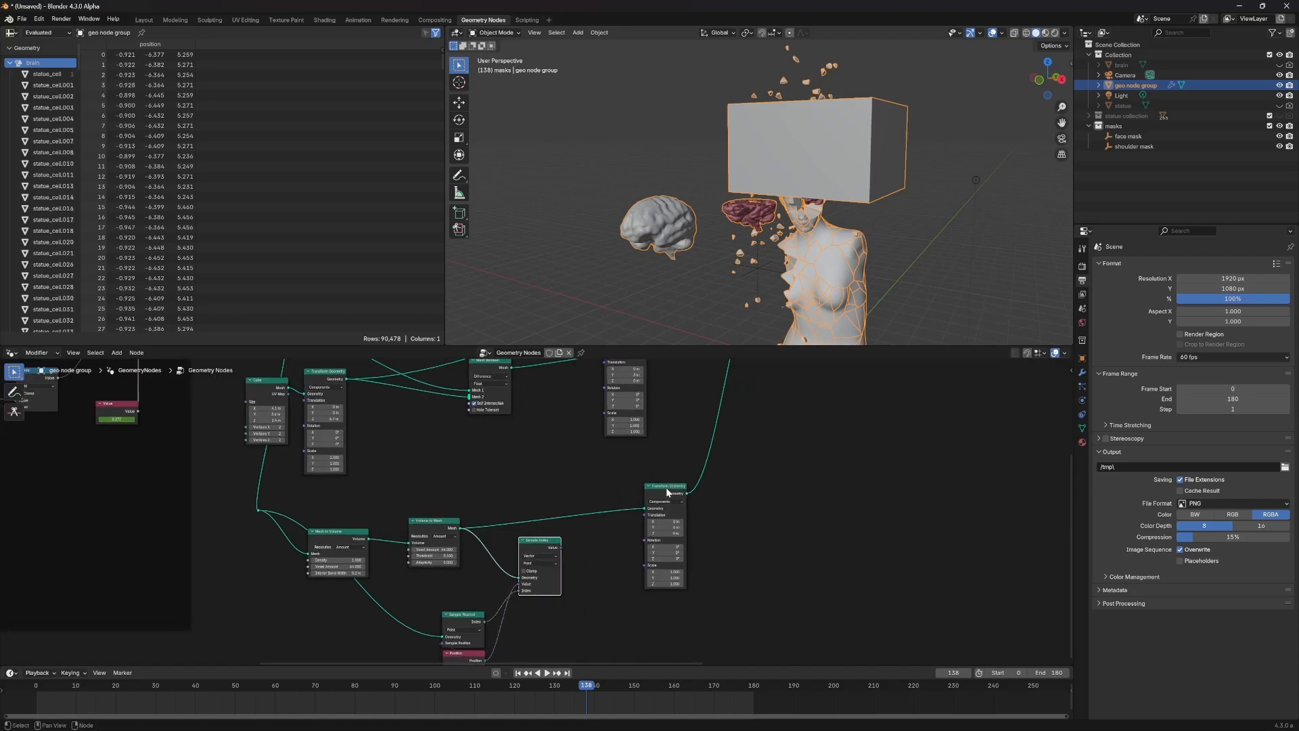
Step: Insert a Set Position node between Volume to Mesh and Transform Geometry, and drive its Position with the Sample Index value
drag(667, 492, 715, 496)
key(shift+a)
mouse_move(602, 571)
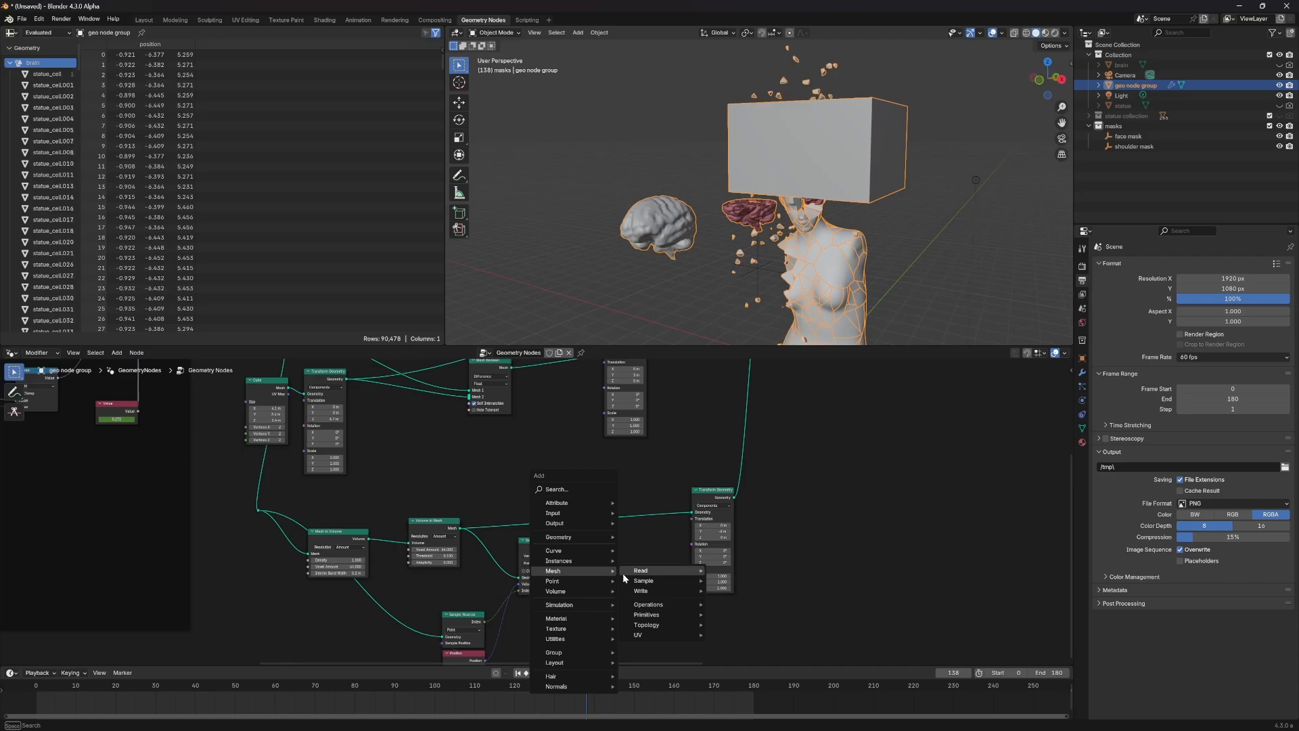
key(Escape)
key(shift+a)
text(set po)
key(Return)
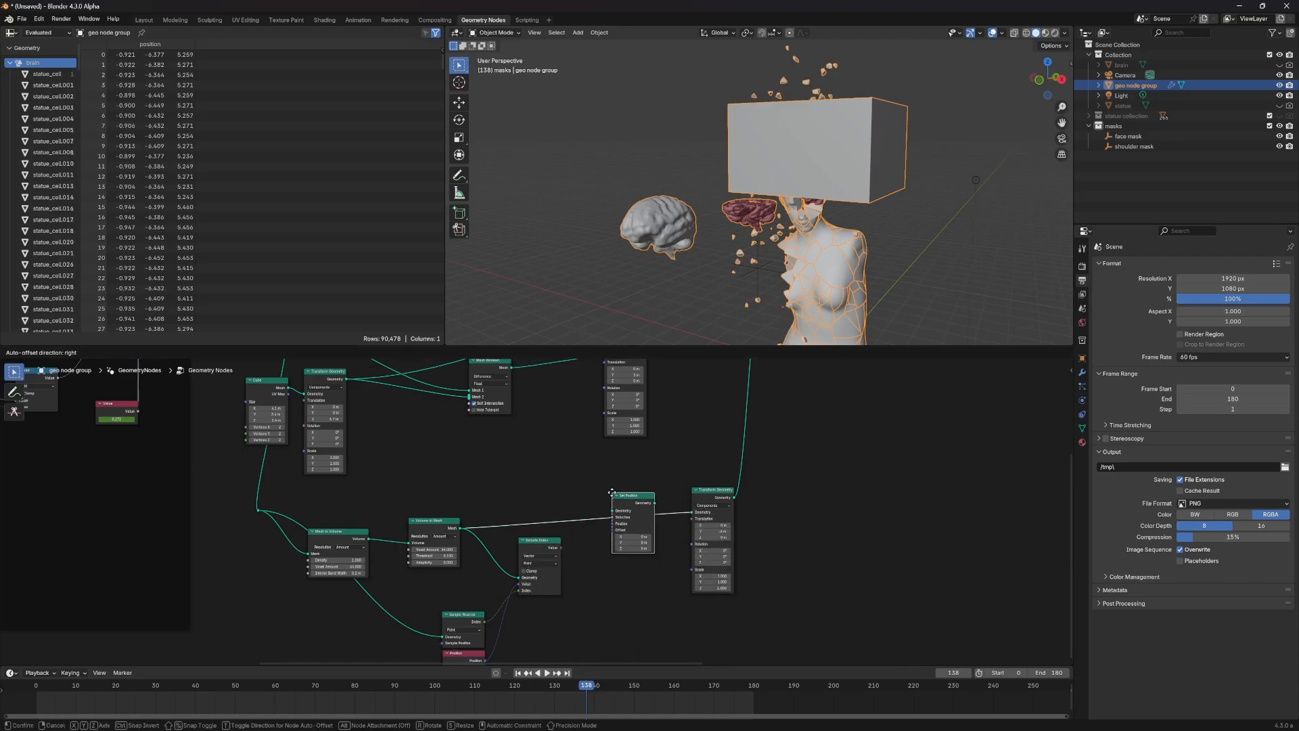
click(610, 496)
mouse_move(560, 548)
mouse_down()
mouse_move(608, 529)
mouse_move(562, 558)
mouse_up()
scroll(588, 581, up, 4)
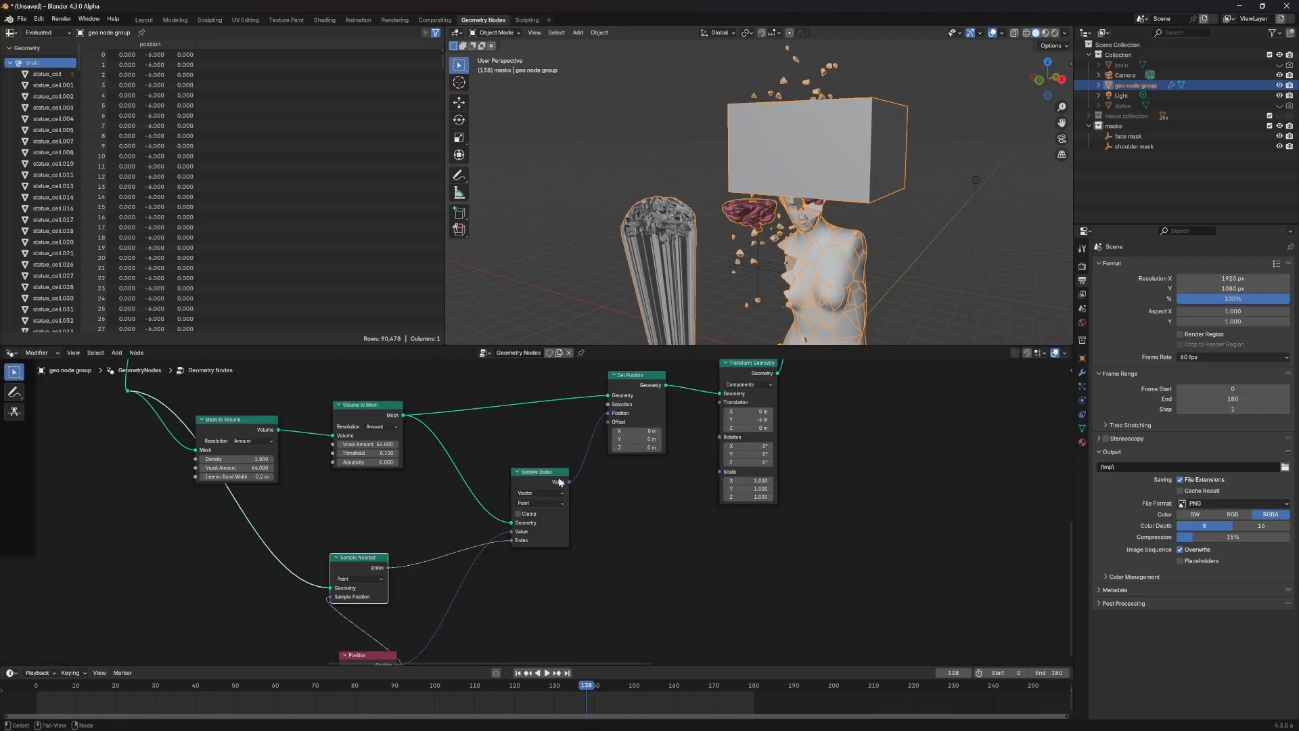
Step: Add a reroute on the brain geometry link to Sample Nearest and connect it to Sample Index's Geometry input
drag(550, 480, 545, 497)
shift+right_drag(255, 578, 287, 534)
drag(273, 553, 508, 541)
drag(548, 489, 512, 509)
Step: Mute and unmute the Set Position node to compare the remeshed brain with and without the sampled positions
click(640, 416)
key(m)
key(m)
Step: Arrange the Sample Index, Sample Nearest and Position nodes into a compact cluster below the volume nodes
click(488, 482)
drag(490, 512, 489, 505)
drag(369, 559, 364, 590)
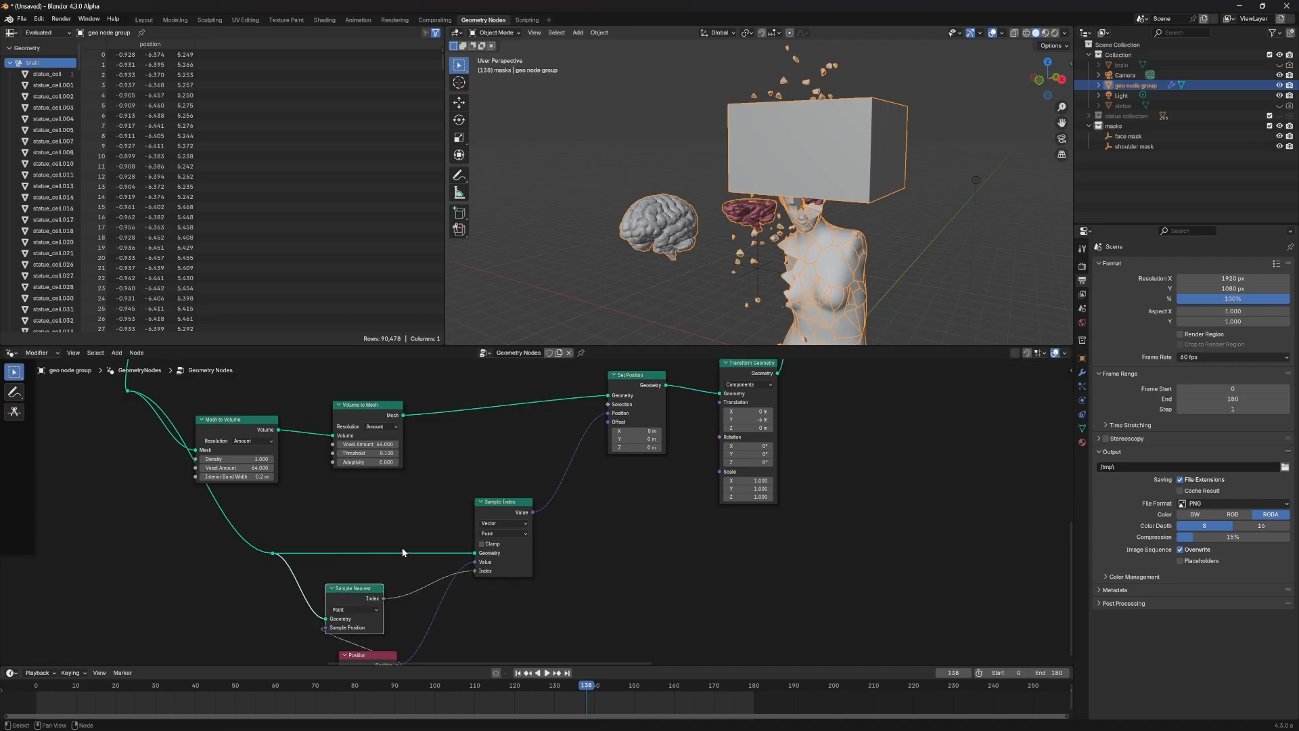
middle_drag(404, 555, 401, 489)
drag(389, 592, 375, 582)
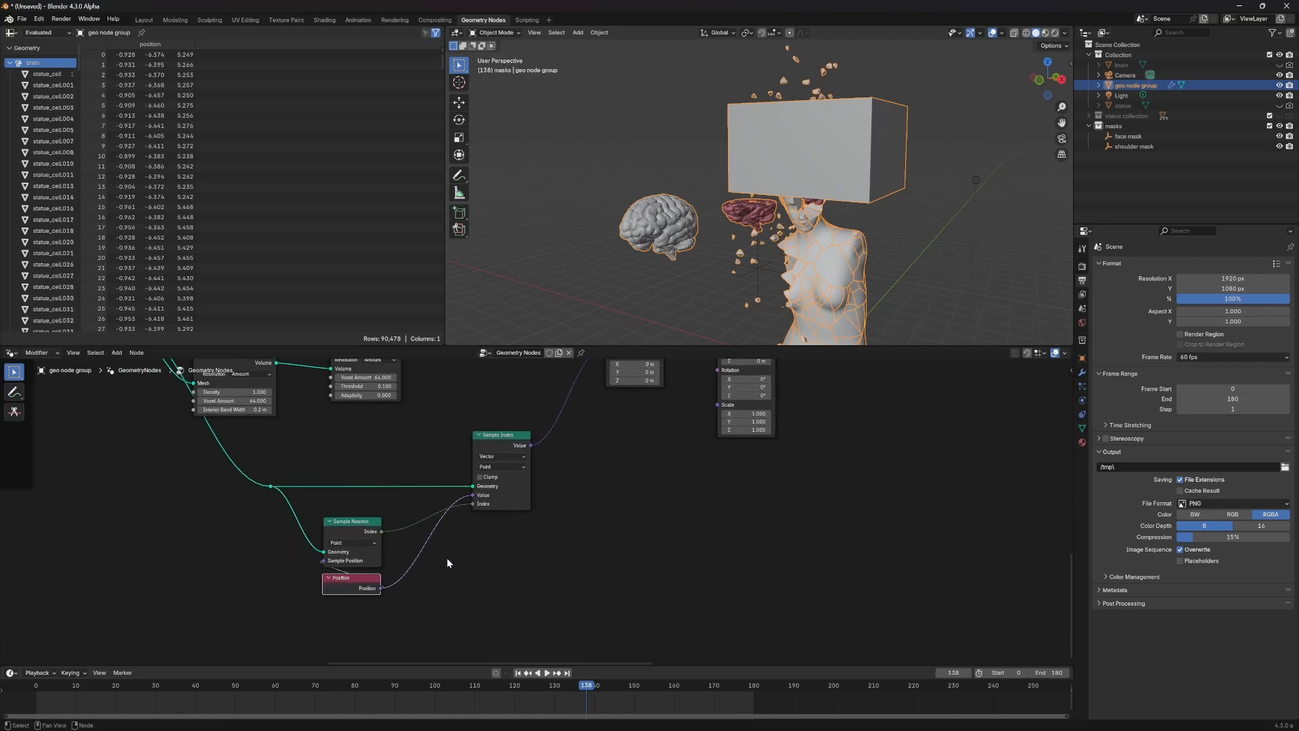
drag(461, 598, 326, 531)
drag(352, 521, 378, 496)
click(400, 465)
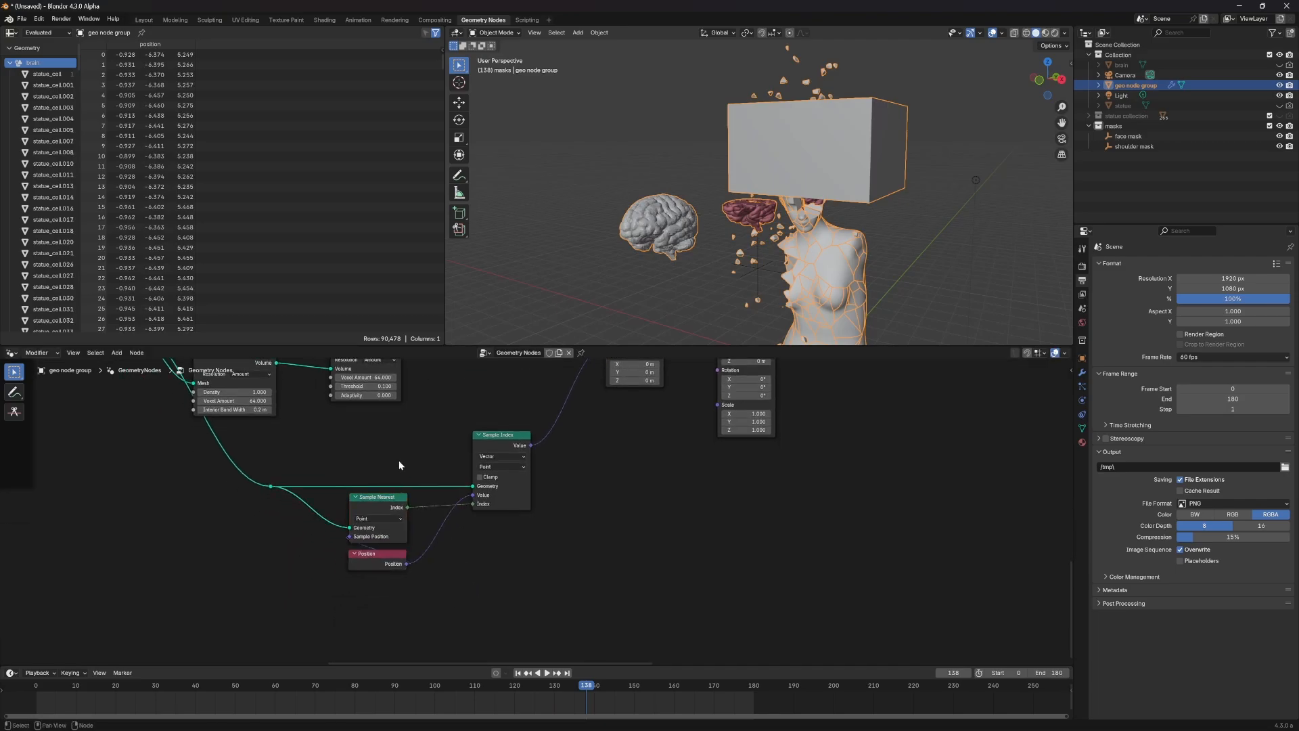
scroll(403, 468, down, 2)
middle_drag(402, 468, 433, 543)
drag(529, 500, 497, 503)
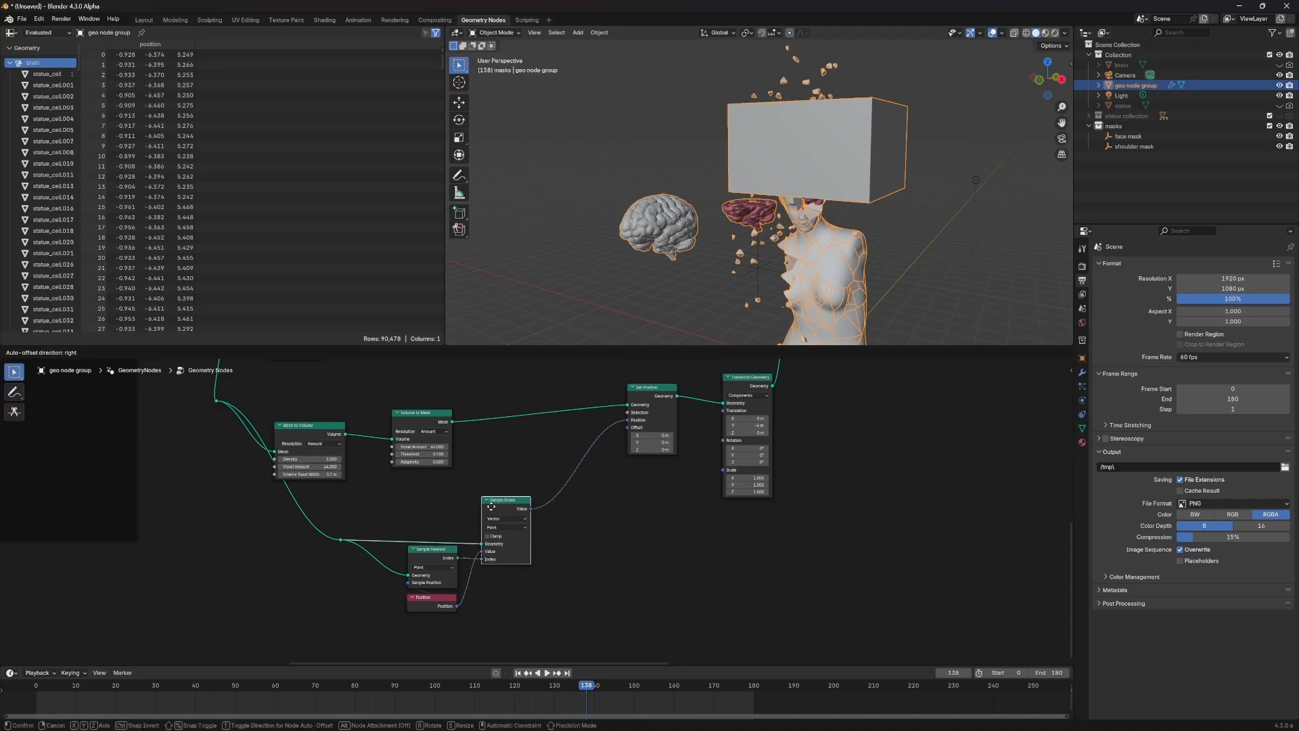
drag(439, 552, 436, 561)
drag(499, 499, 494, 496)
drag(431, 605, 432, 616)
click(556, 579)
Step: Move the Volume to Mesh and Set Position nodes to tidy the row after Mesh to Volume
middle_drag(364, 490, 446, 560)
middle_drag(345, 415, 394, 502)
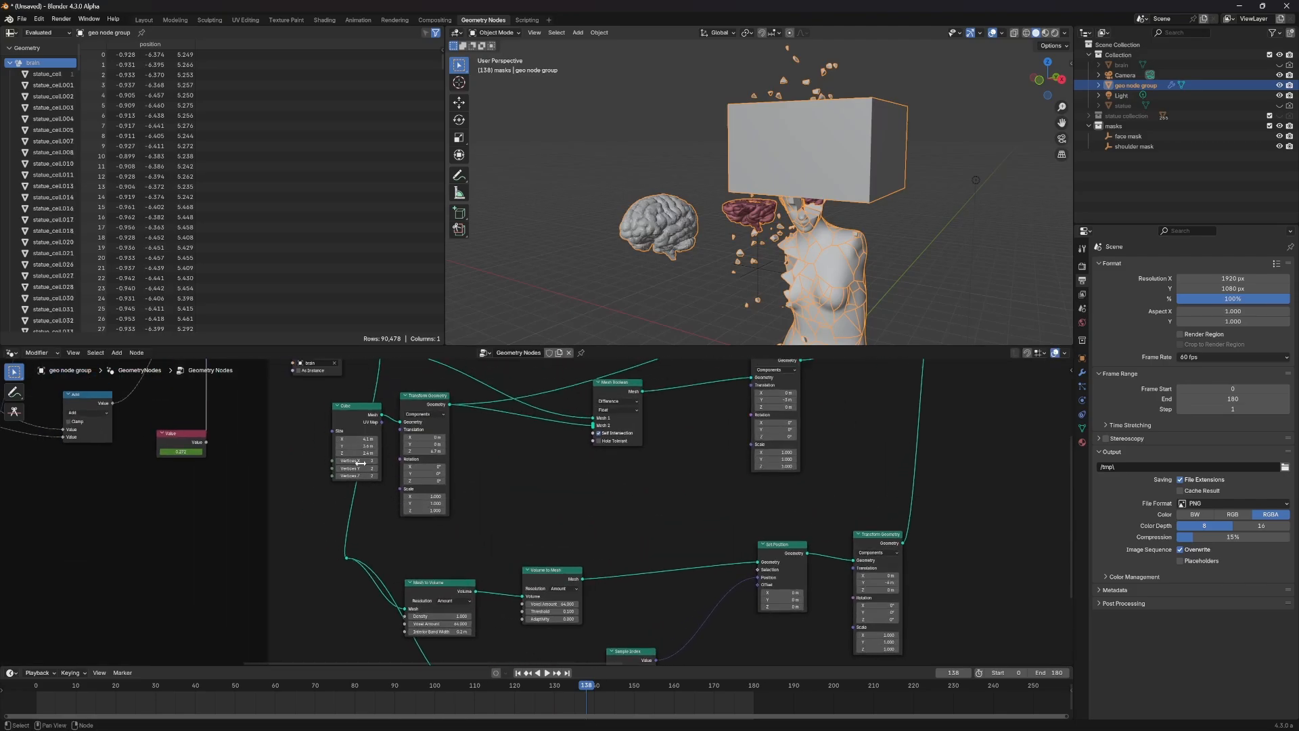
drag(443, 590, 539, 575)
middle_drag(587, 586, 559, 539)
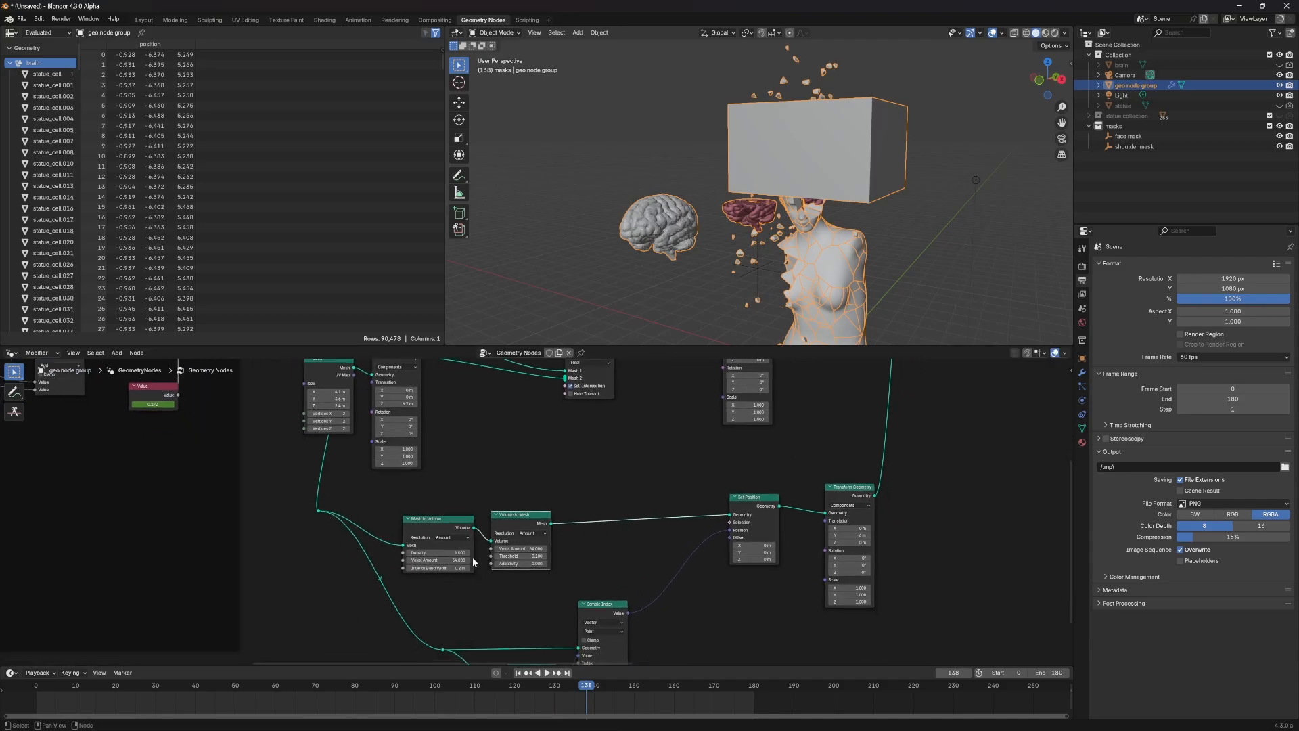
middle_drag(525, 629, 504, 554)
middle_drag(627, 546, 522, 603)
drag(623, 480, 591, 482)
drag(395, 495, 449, 484)
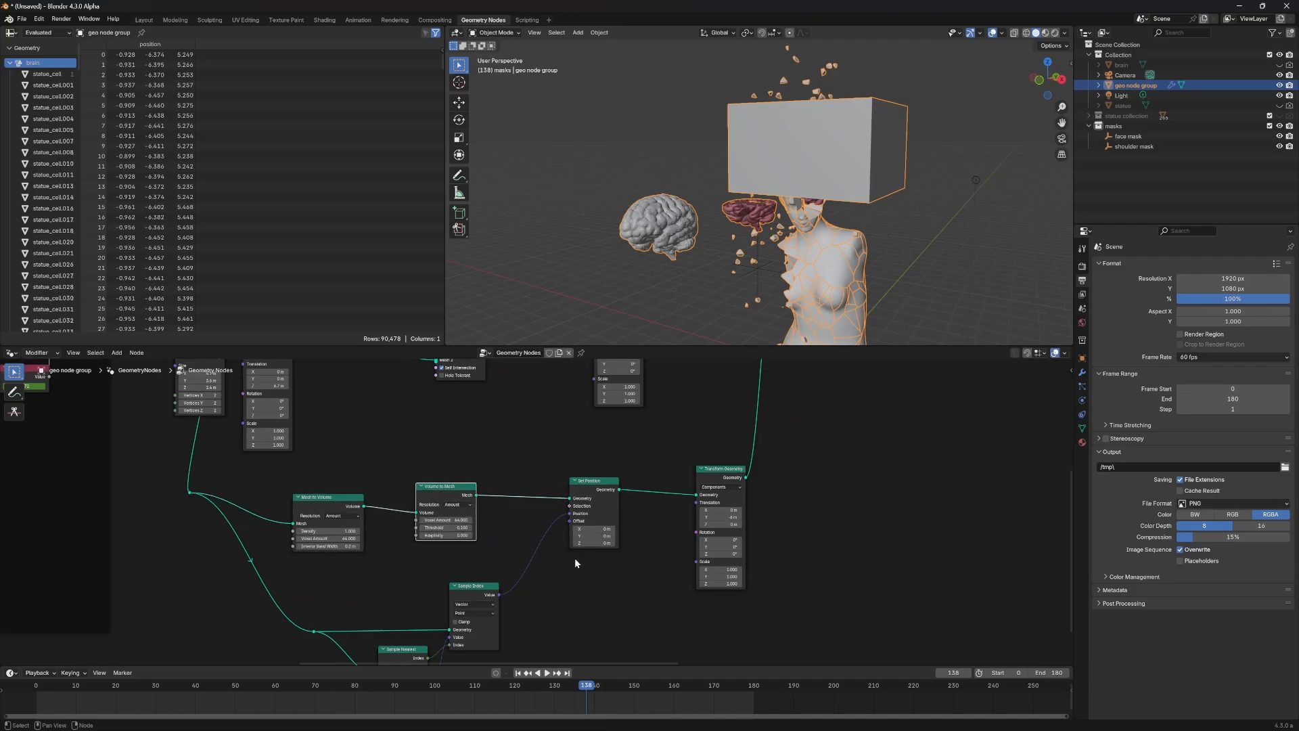
middle_drag(489, 600, 502, 534)
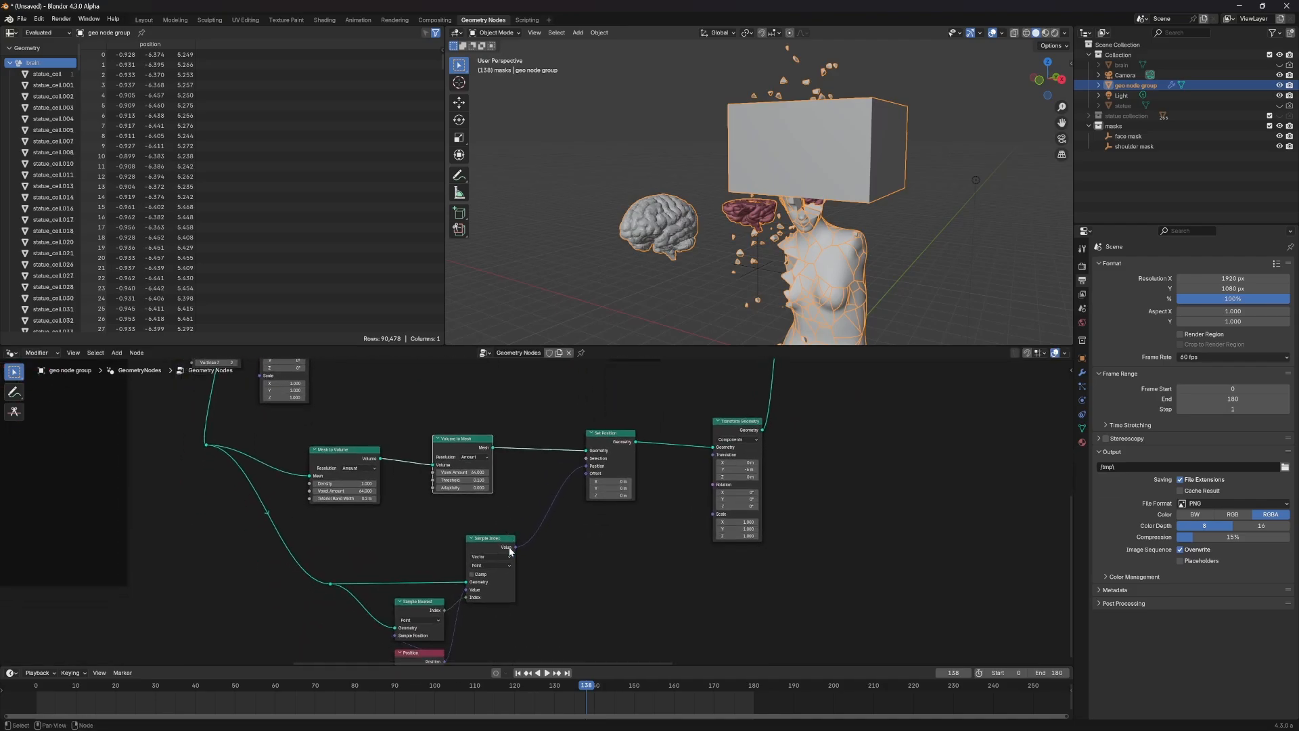
middle_drag(490, 616, 470, 555)
key(KP_Decimal)
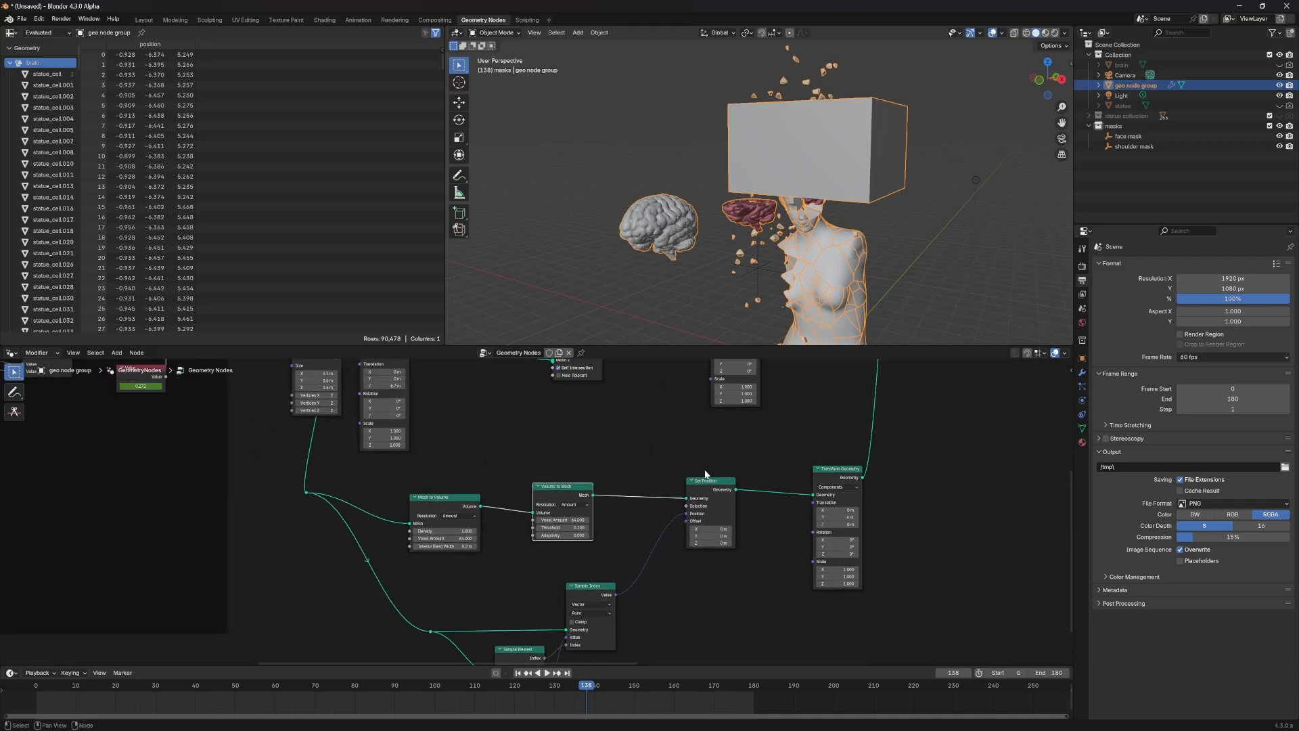
Step: Insert a Merge by Distance node between Set Position and Transform Geometry
key(shift+a)
mouse_move(717, 570)
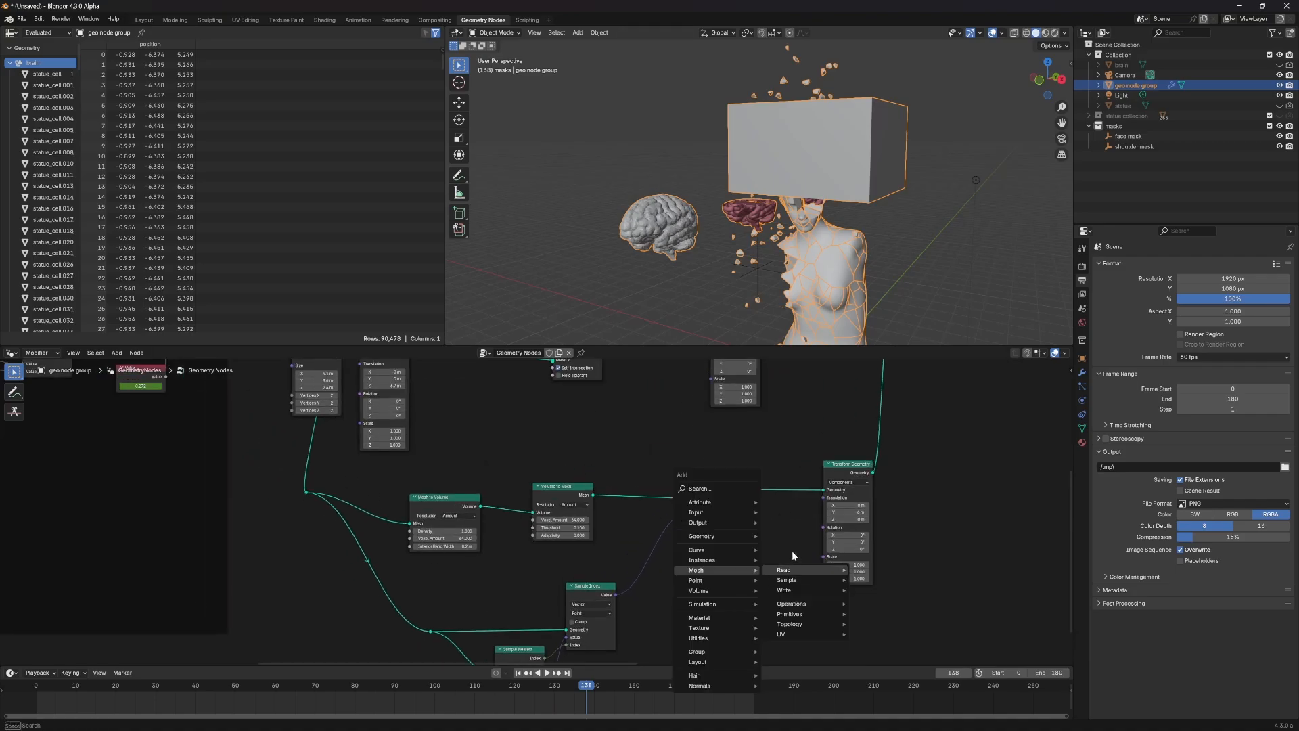
key(shift+a)
mouse_move(769, 566)
text(merge)
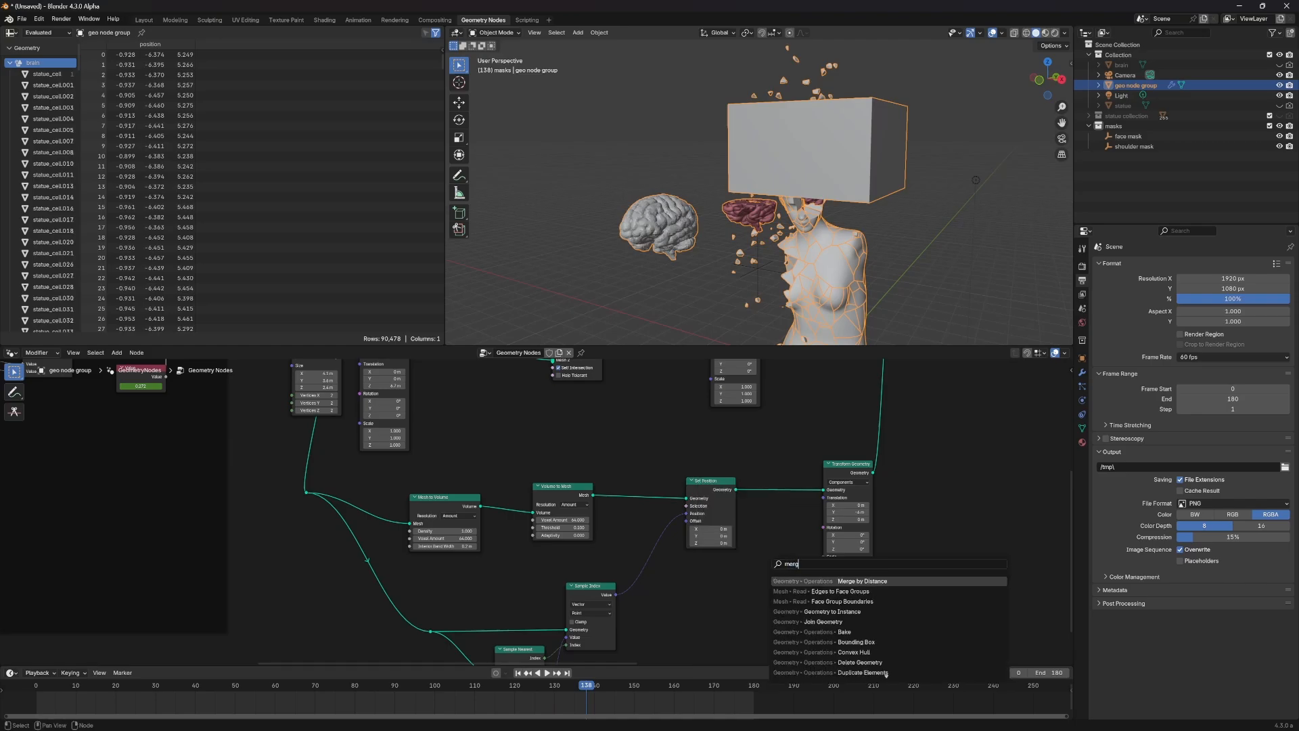
key(Return)
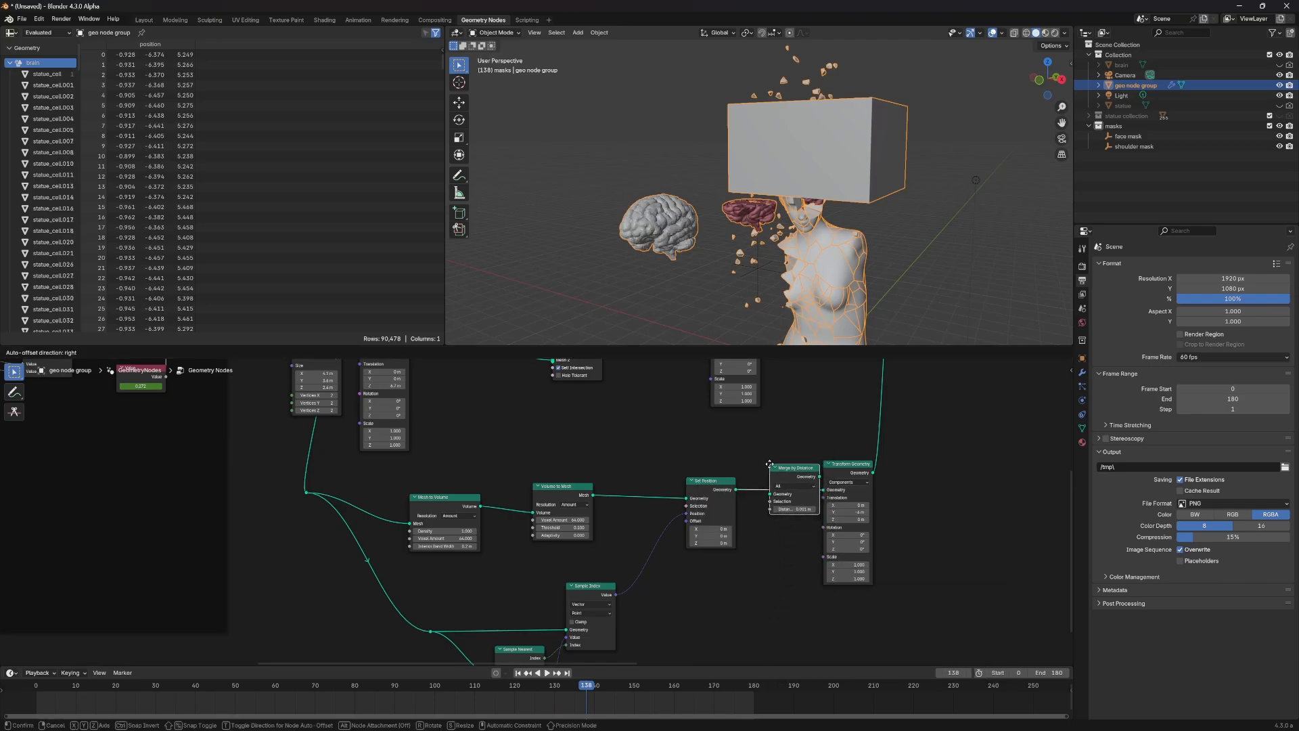
click(770, 469)
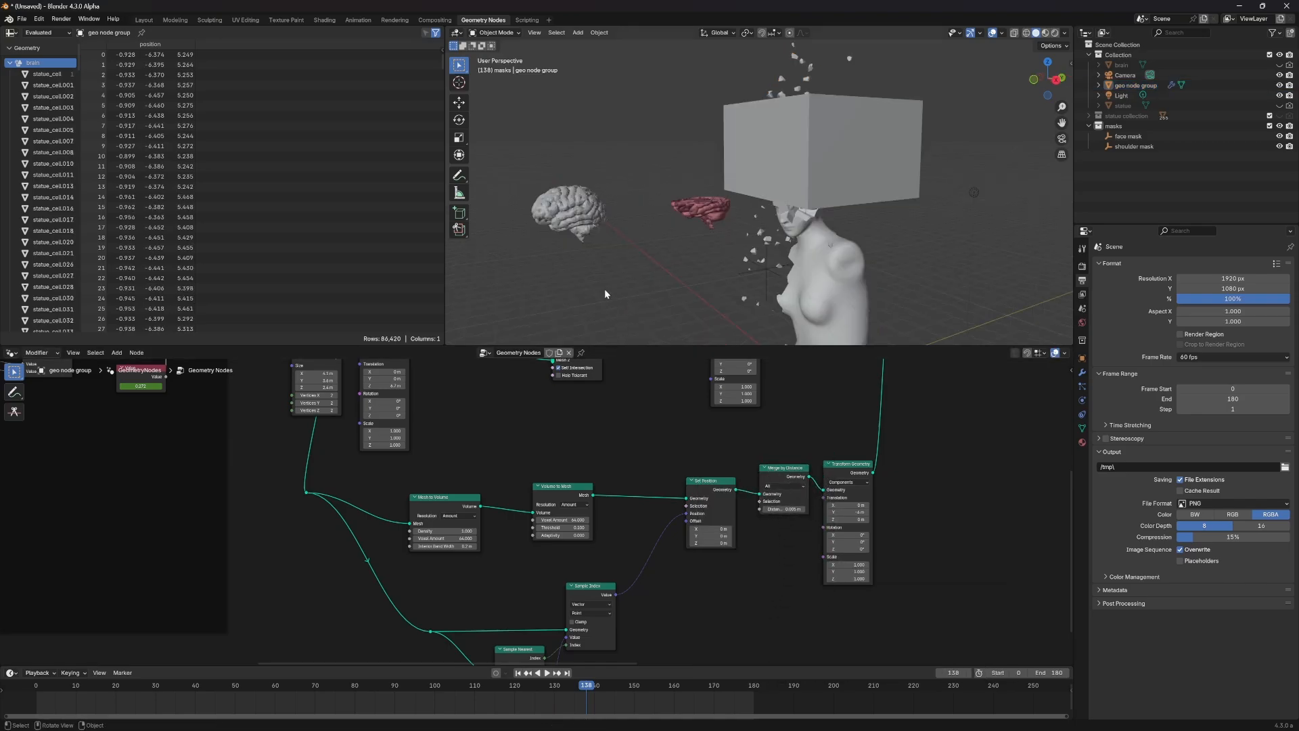
Step: Space out the Merge by Distance, Transform Geometry and Mesh to Volume nodes evenly along the remesh chain
drag(727, 483, 767, 473)
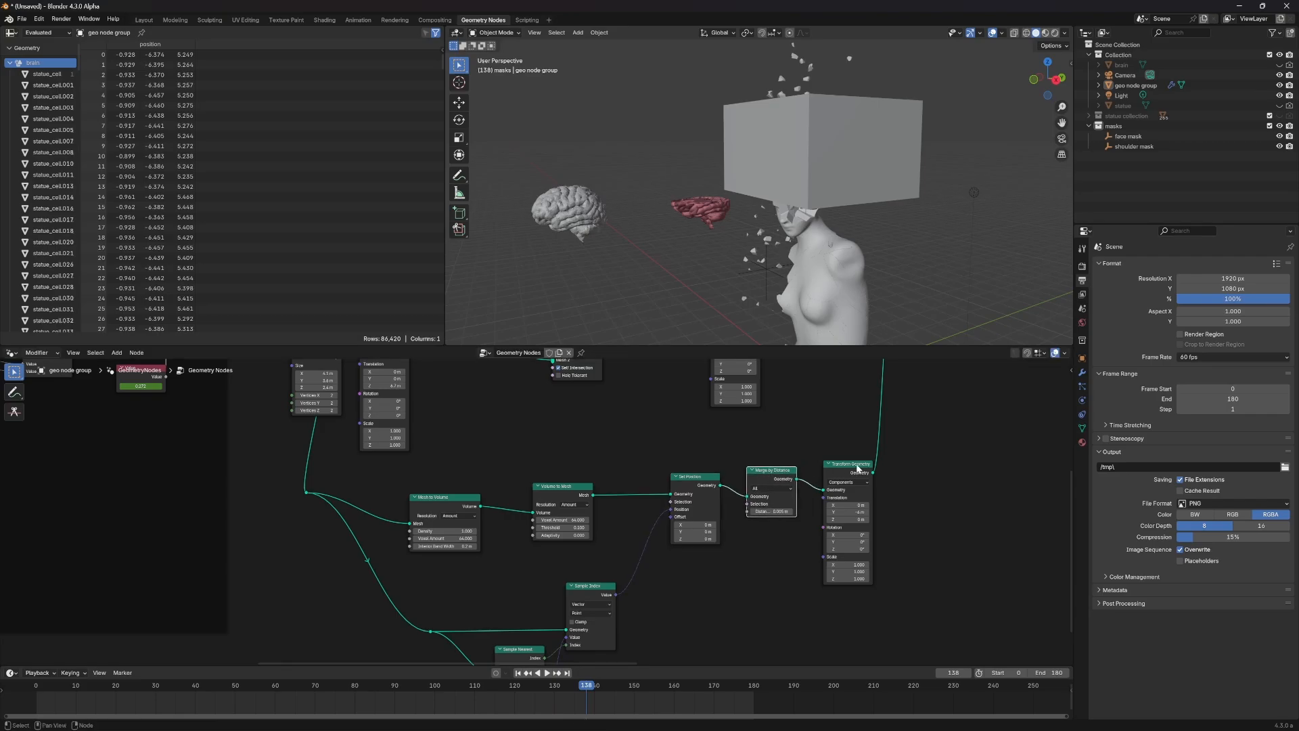
drag(857, 467, 851, 468)
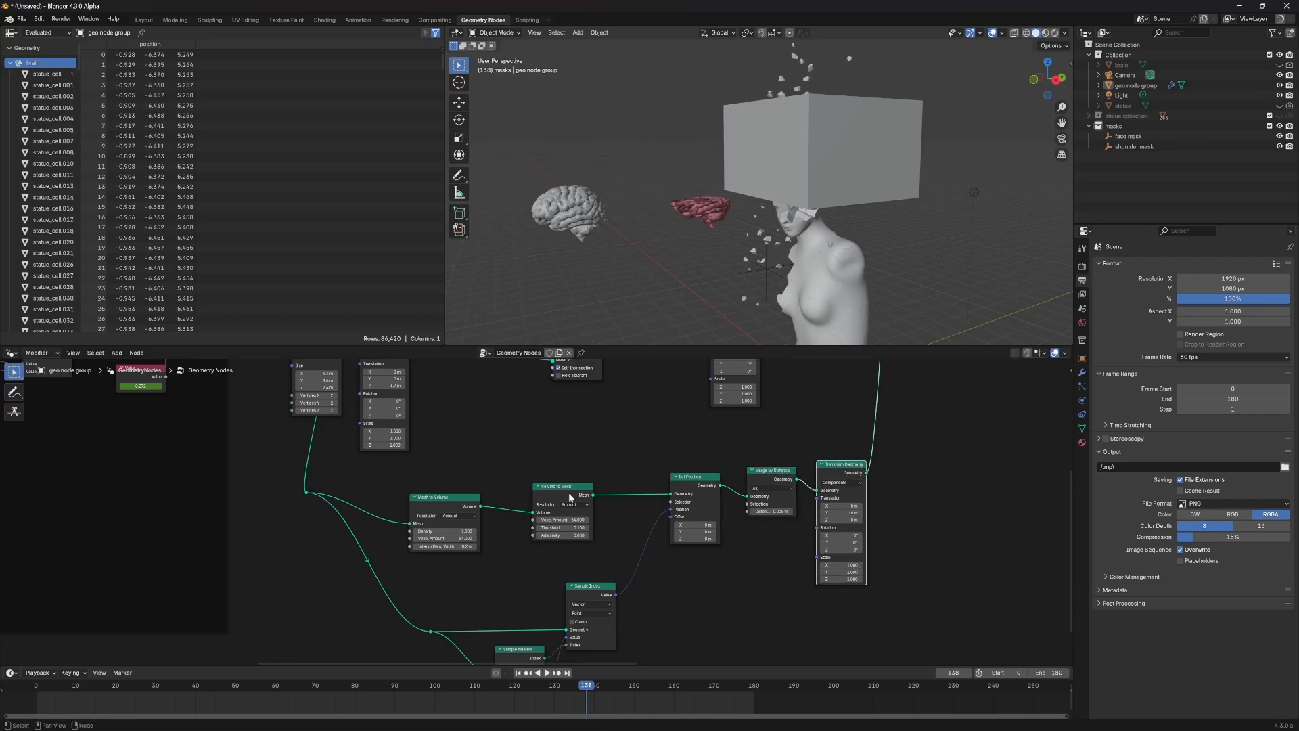
drag(470, 513, 478, 501)
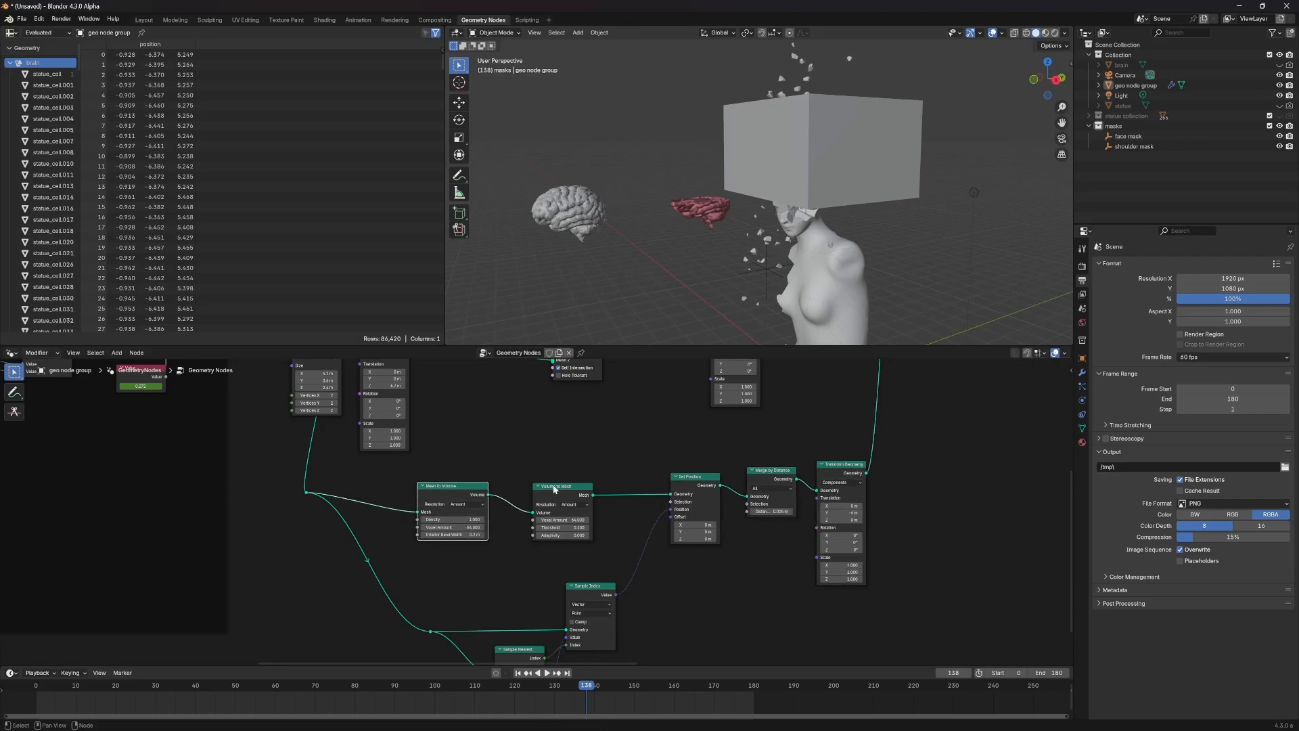
middle_drag(740, 479, 545, 494)
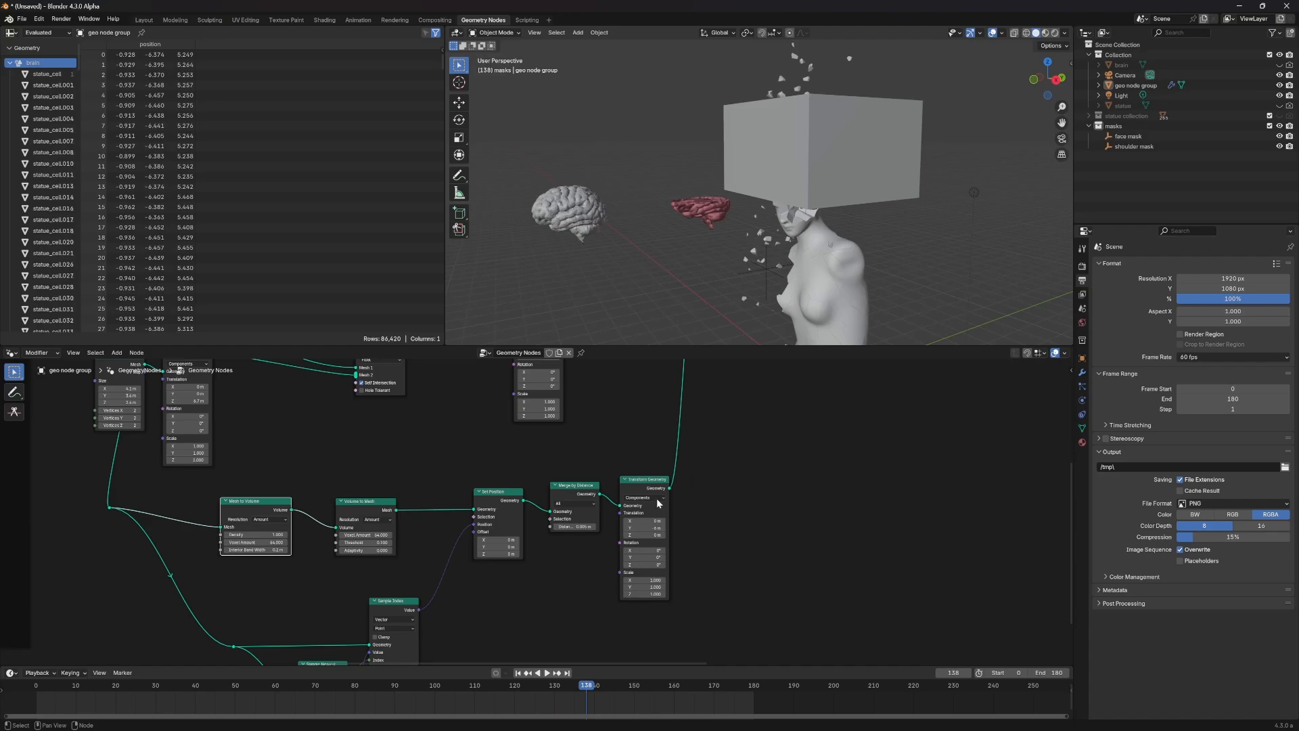
scroll(656, 506, down, 4)
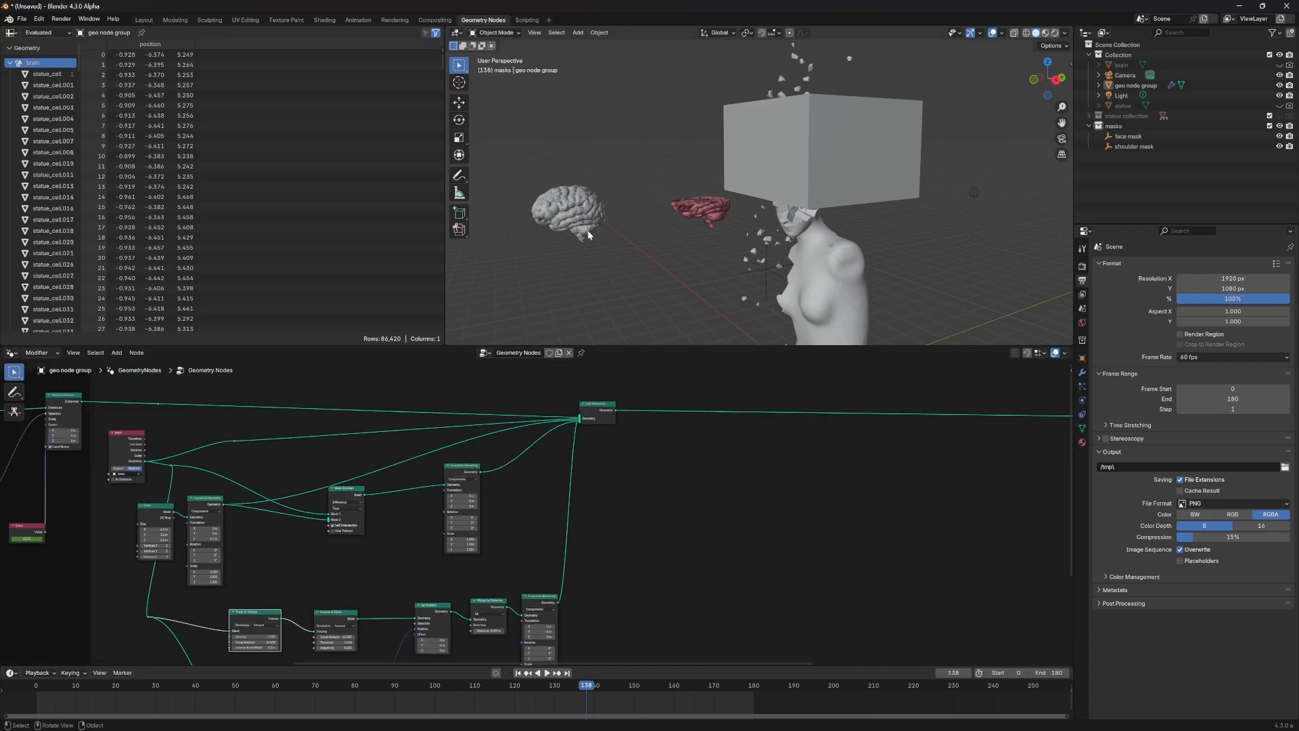
middle_drag(414, 652, 655, 535)
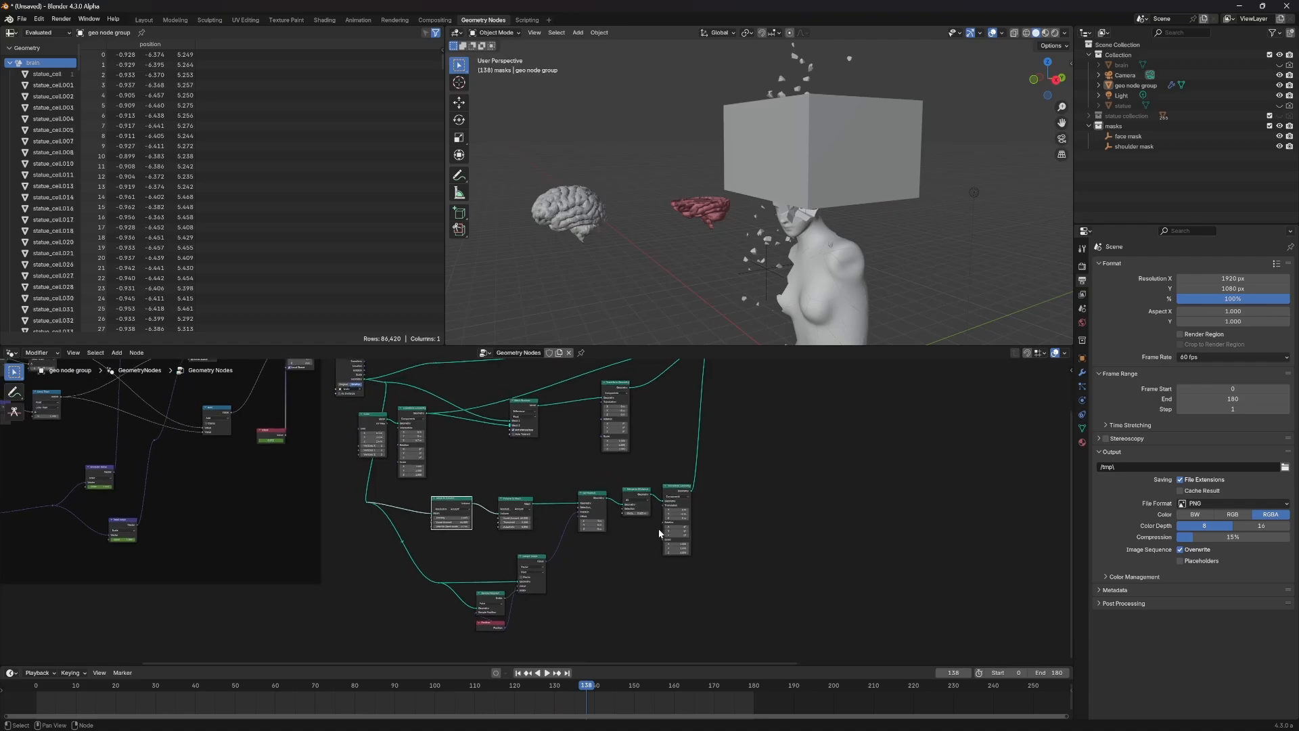
Step: Combine the remesh nodes from Mesh to Volume through Merge by Distance, including the sampling nodes, into one node group and exit it
drag(683, 495, 751, 482)
drag(631, 618, 427, 495)
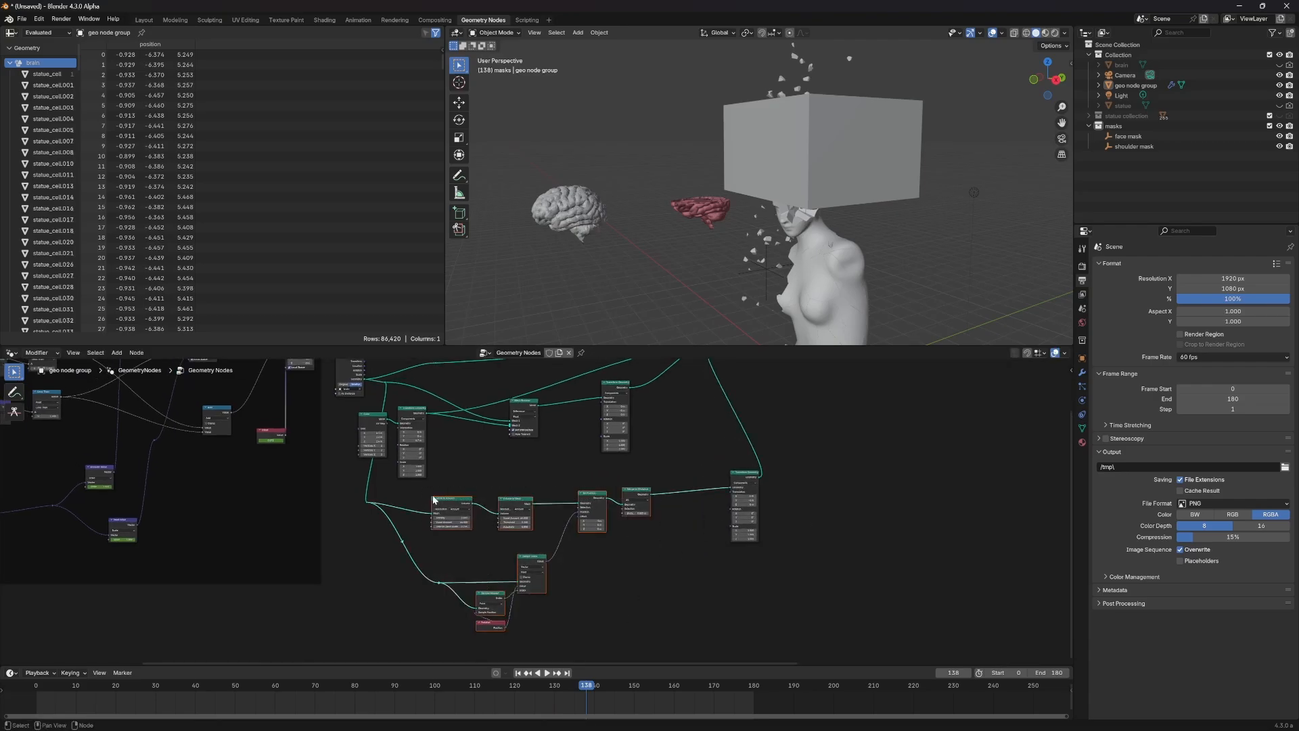
drag(637, 492, 587, 500)
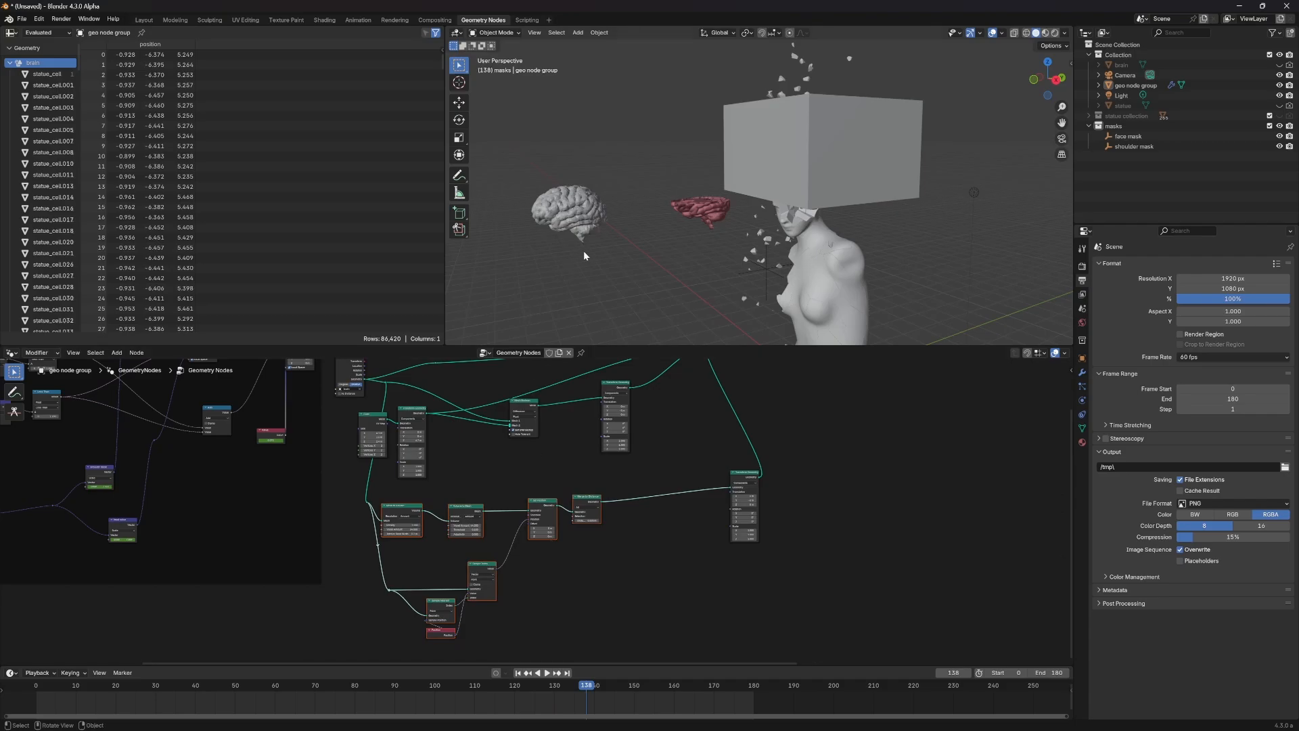
drag(631, 614, 386, 498)
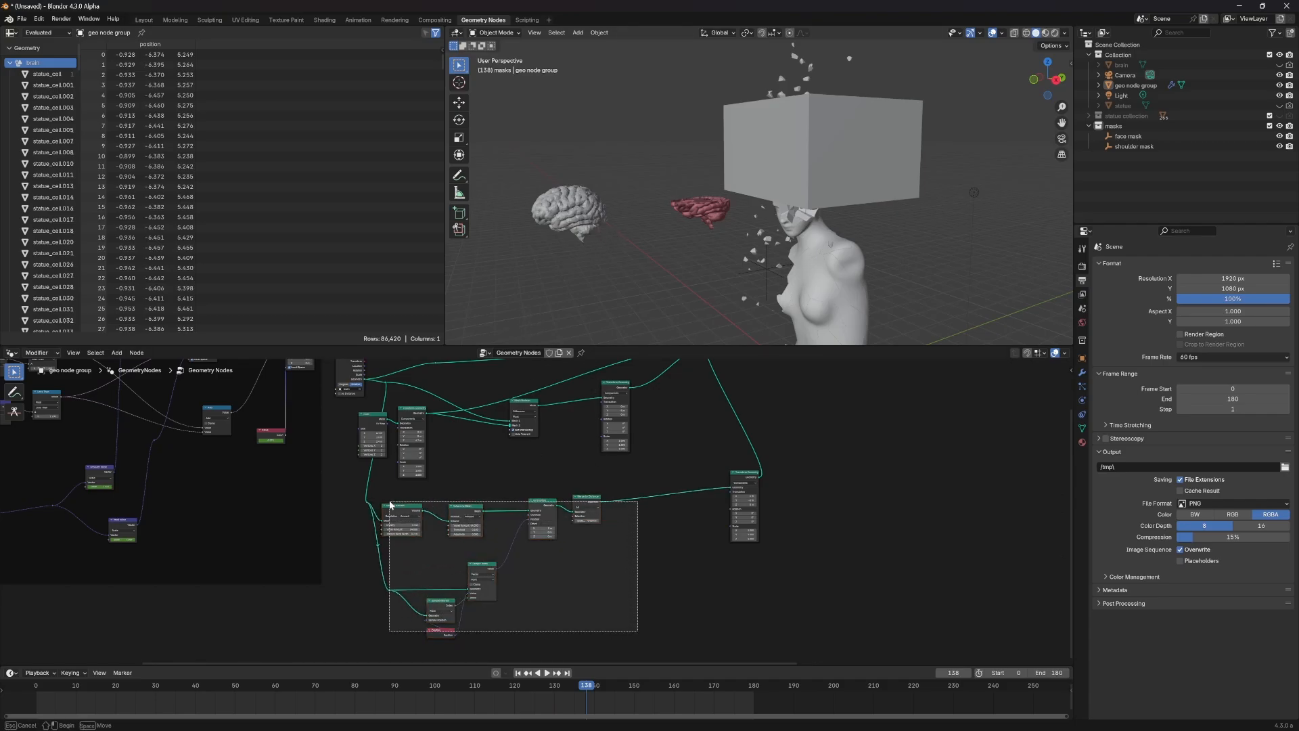
key(ctrl+g)
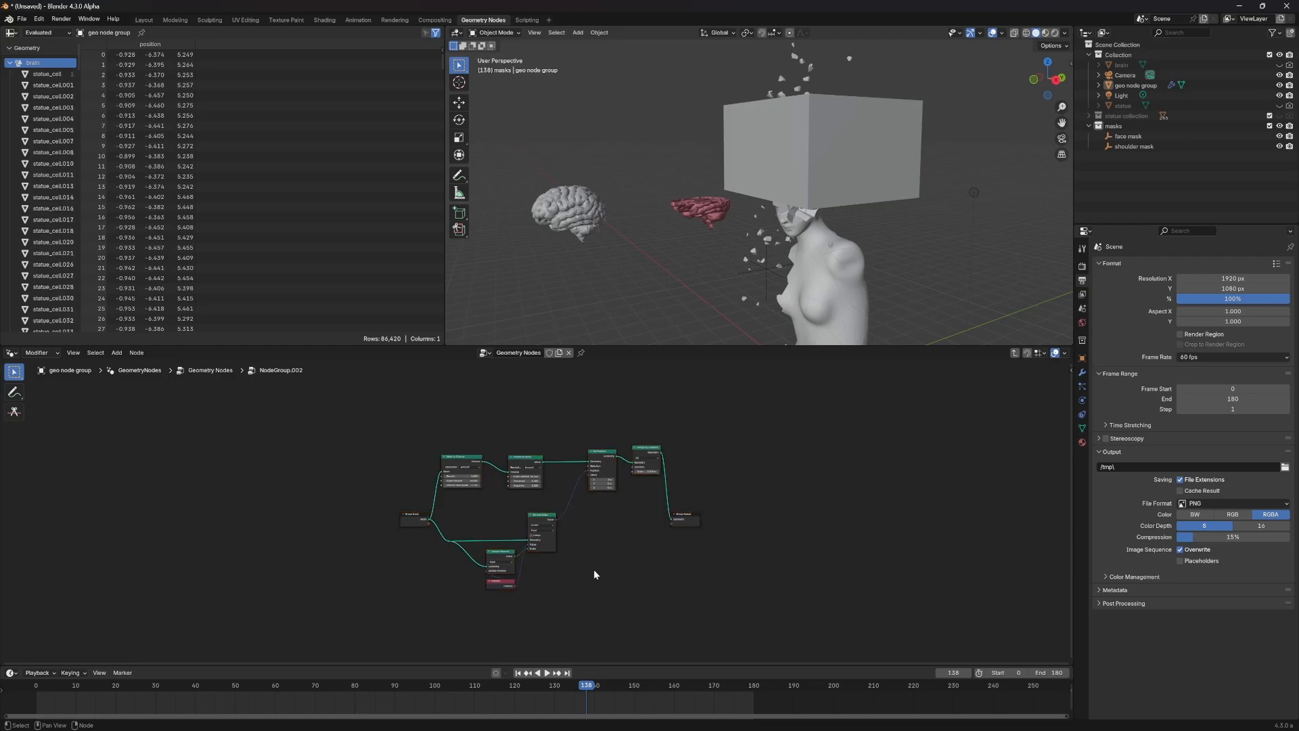
key(Tab)
Step: Label the new node group "remeshed brain"
drag(489, 568, 441, 540)
key(F2)
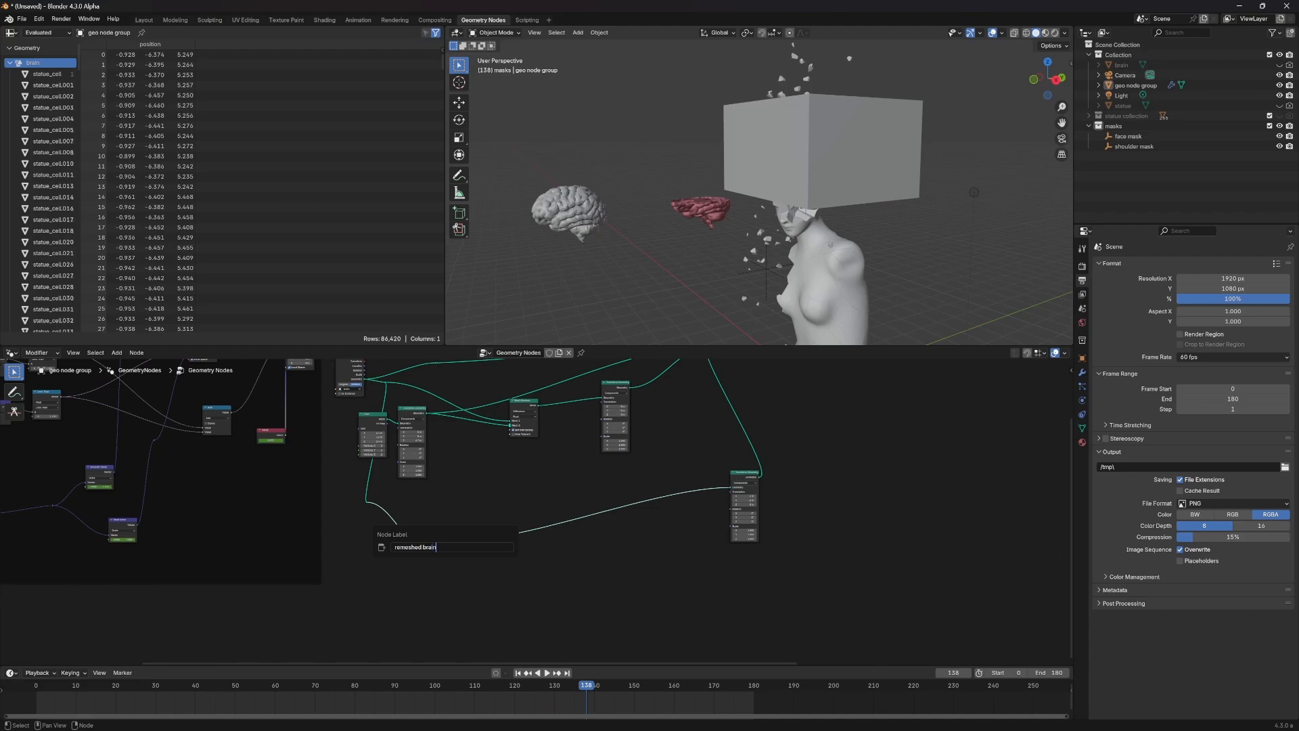
key(Return)
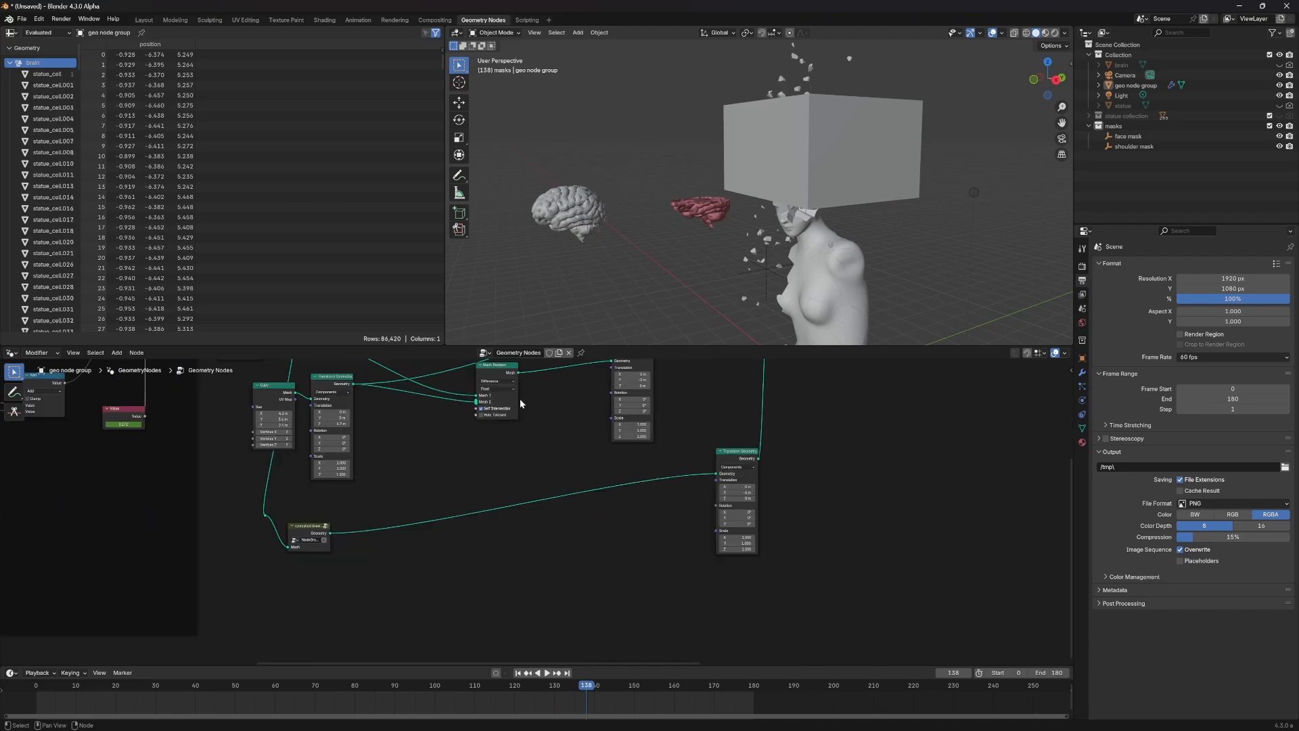
Step: Duplicate the Mesh Boolean node between the remeshed brain group and its Transform Geometry, and connect the transformed cube to it
mouse_move(502, 370)
mouse_down()
mouse_move(522, 417)
mouse_move(503, 392)
mouse_up()
scroll(422, 452, down, 1)
scroll(414, 455, down, 2)
middle_drag(414, 455, 437, 469)
click(394, 460)
click(516, 422)
key(shift+d)
click(540, 571)
drag(394, 415, 520, 582)
drag(378, 534, 682, 488)
drag(527, 574, 524, 540)
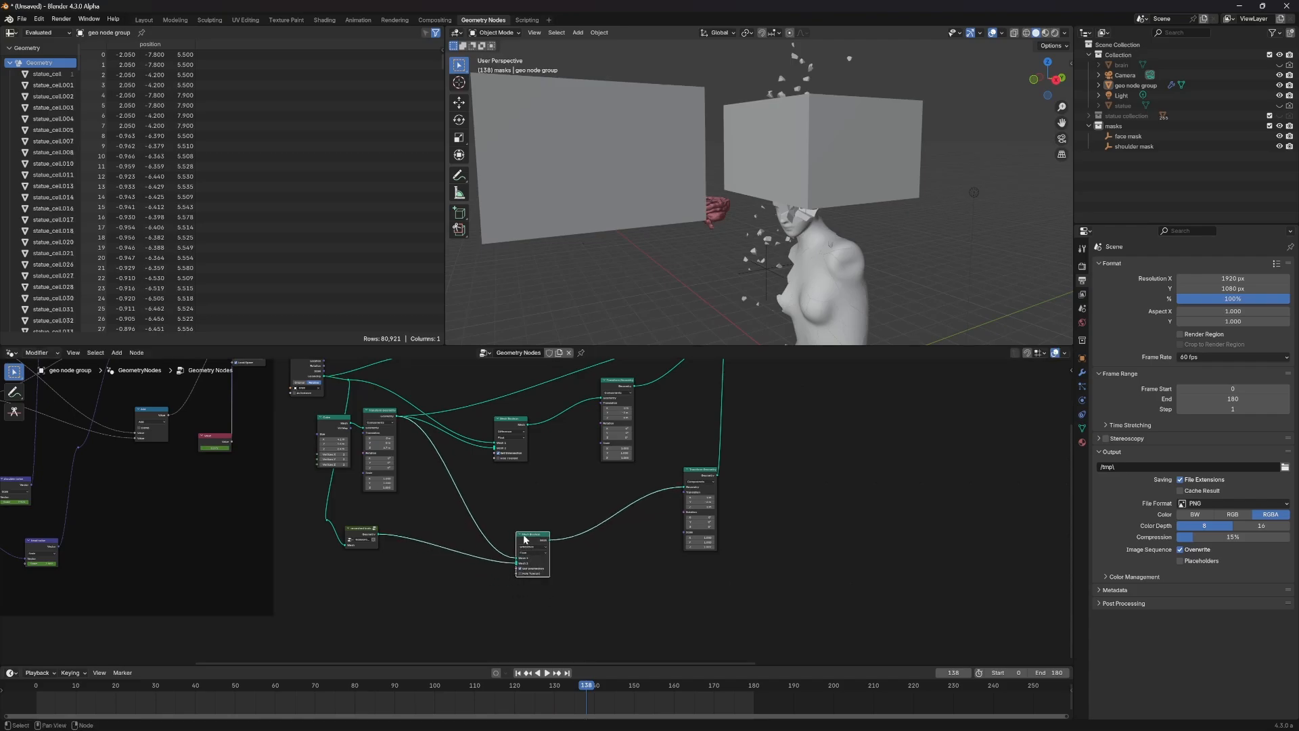
Step: Add reroutes to the new Mesh Boolean's inputs and rewire them so the cube is subtracted from the remeshed brain
shift+right_drag(481, 524, 467, 580)
drag(480, 529, 514, 563)
mouse_move(488, 553)
ctrl+right_down()
mouse_move(500, 567)
mouse_move(499, 542)
ctrl+right_up()
drag(480, 529, 516, 558)
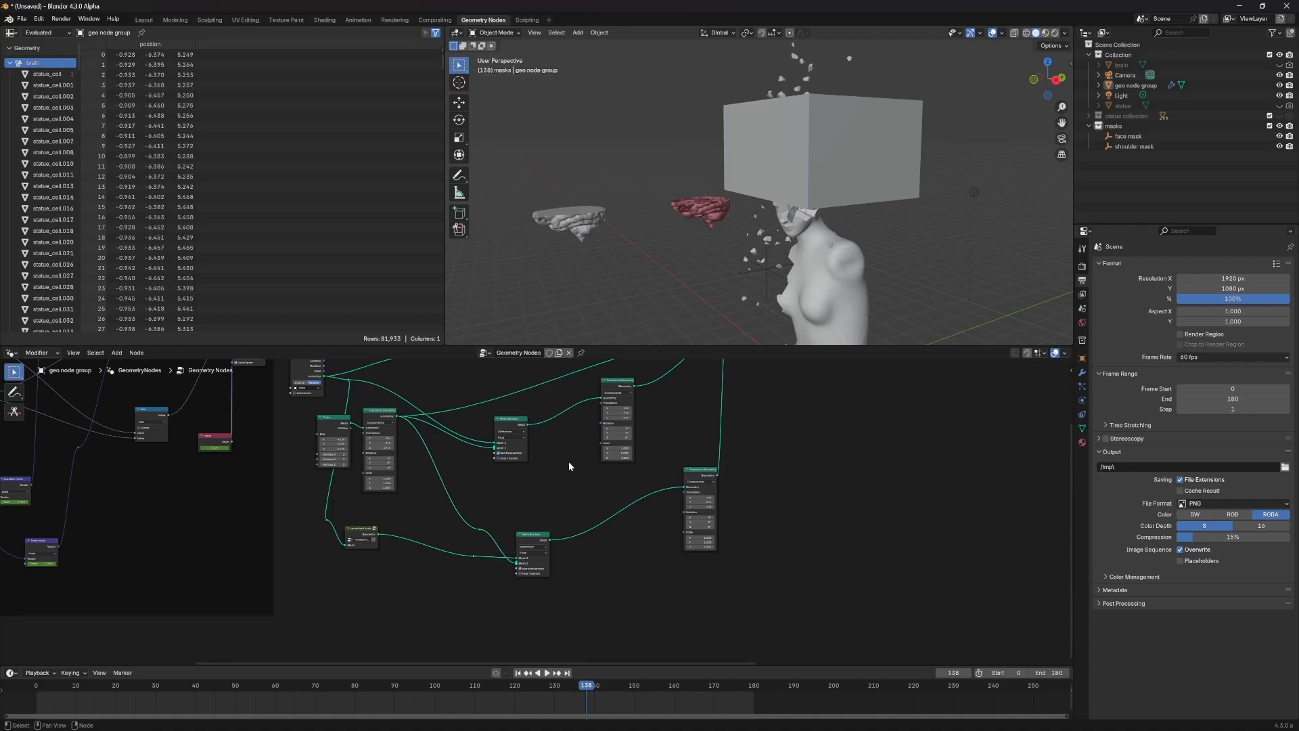
middle_drag(589, 268, 594, 268)
scroll(674, 246, up, 5)
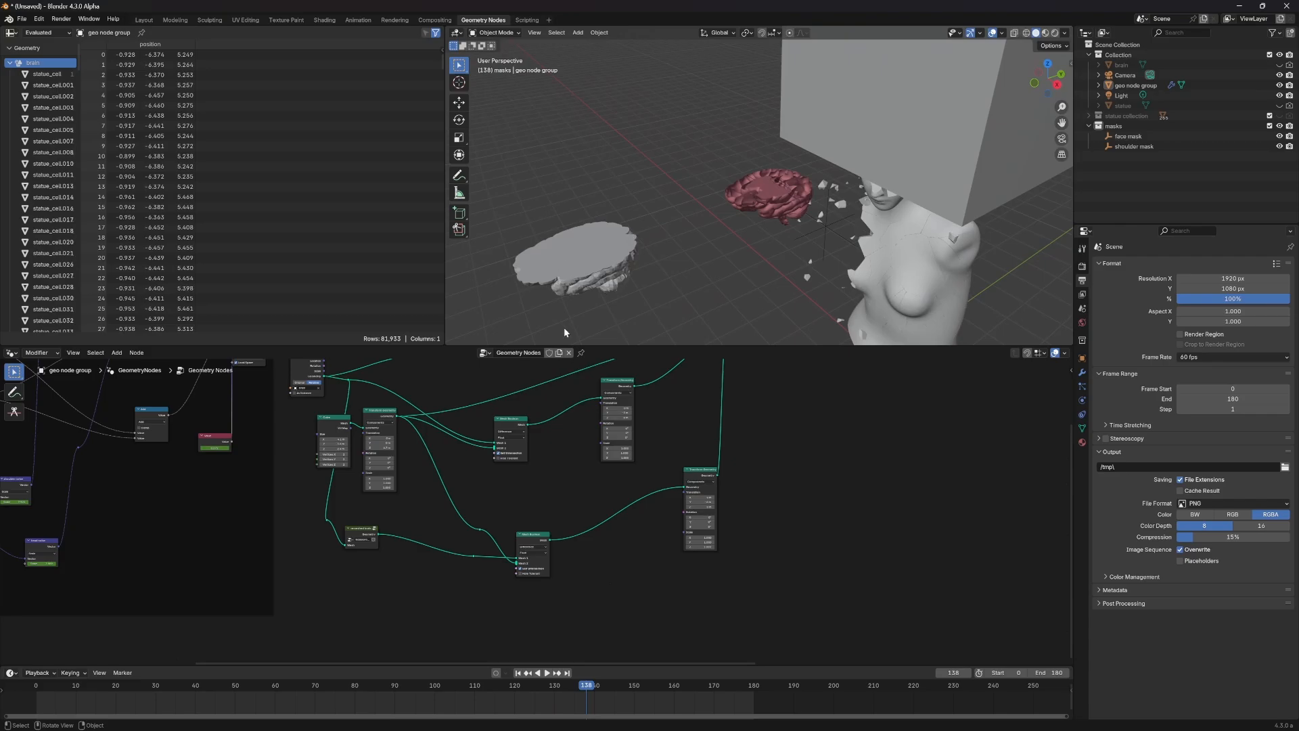
drag(536, 539, 519, 526)
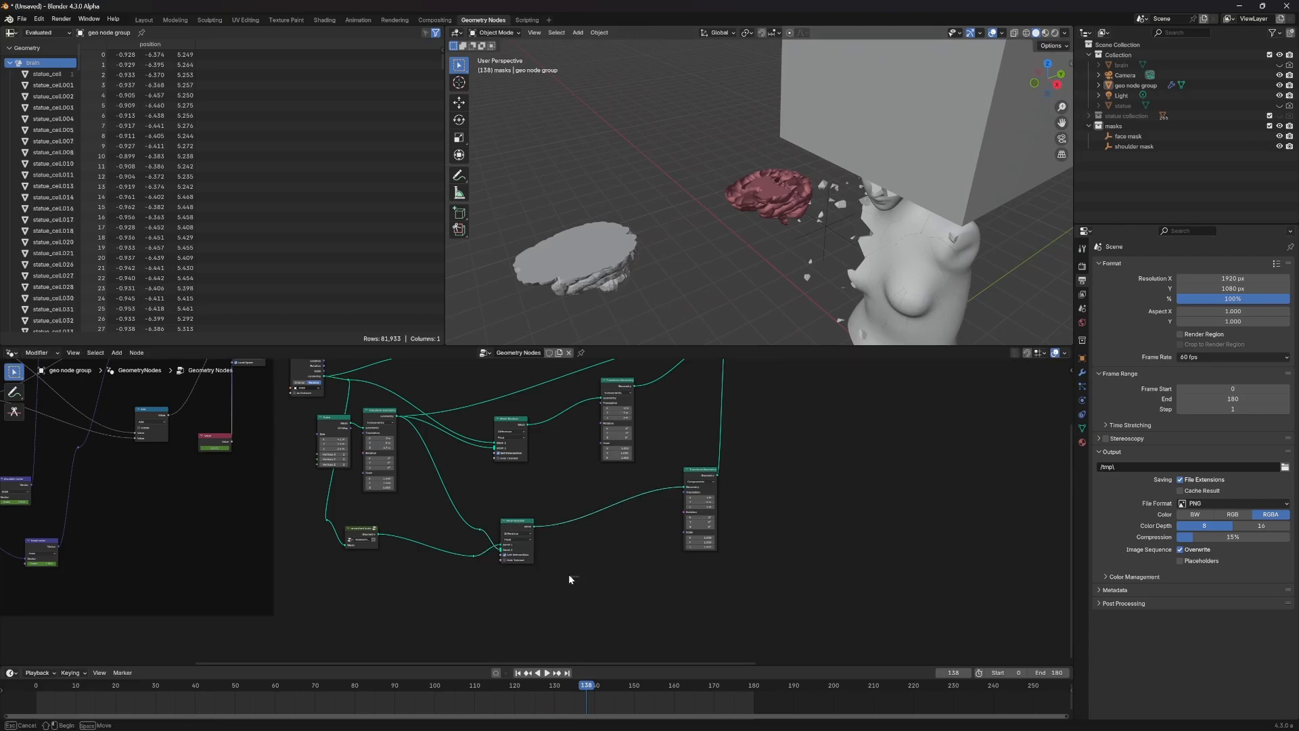
Step: Duplicate the lower Mesh Boolean, set it to Intersect, and feed it the cube and remeshed brain reroutes
key(shift+d)
click(534, 586)
scroll(579, 561, up, 2)
click(506, 527)
click(504, 544)
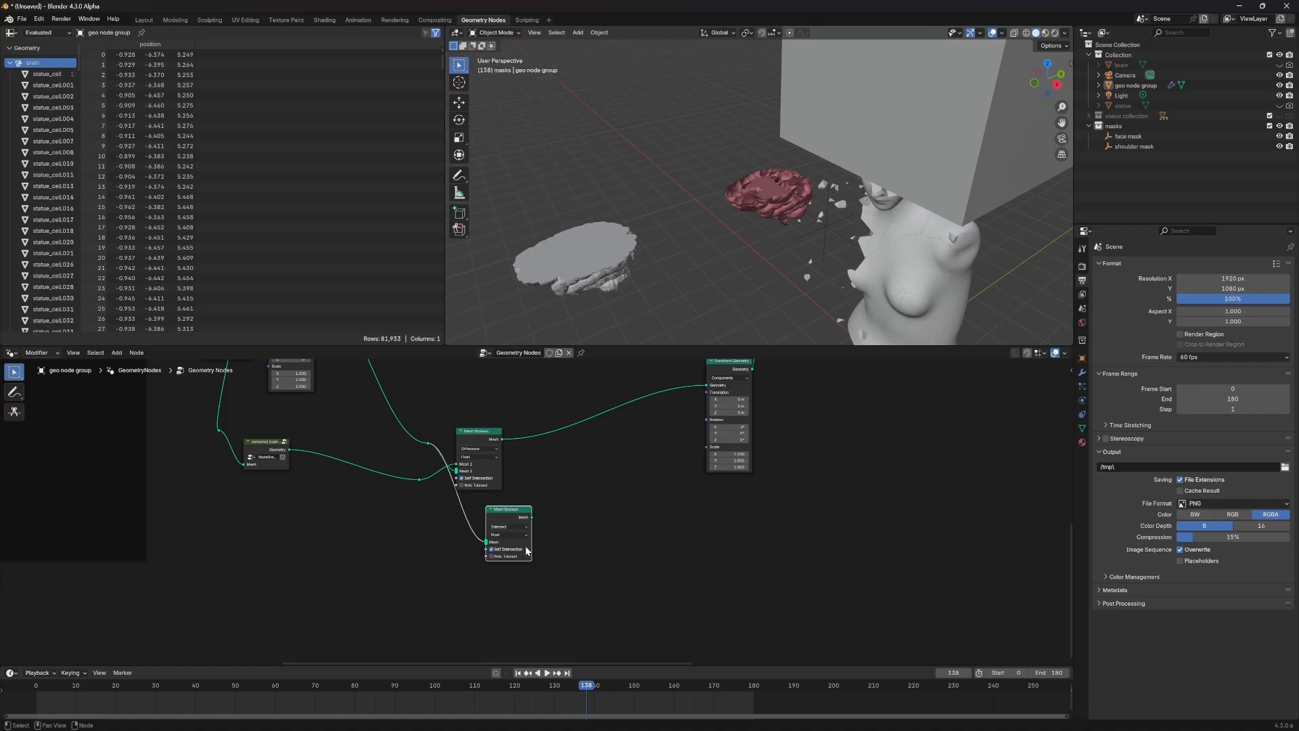
drag(510, 515, 547, 502)
drag(420, 479, 635, 470)
Step: Duplicate the Transform Geometry node for the Intersect result, change its translation, and connect it to Join Geometry
click(728, 362)
key(shift+d)
click(657, 446)
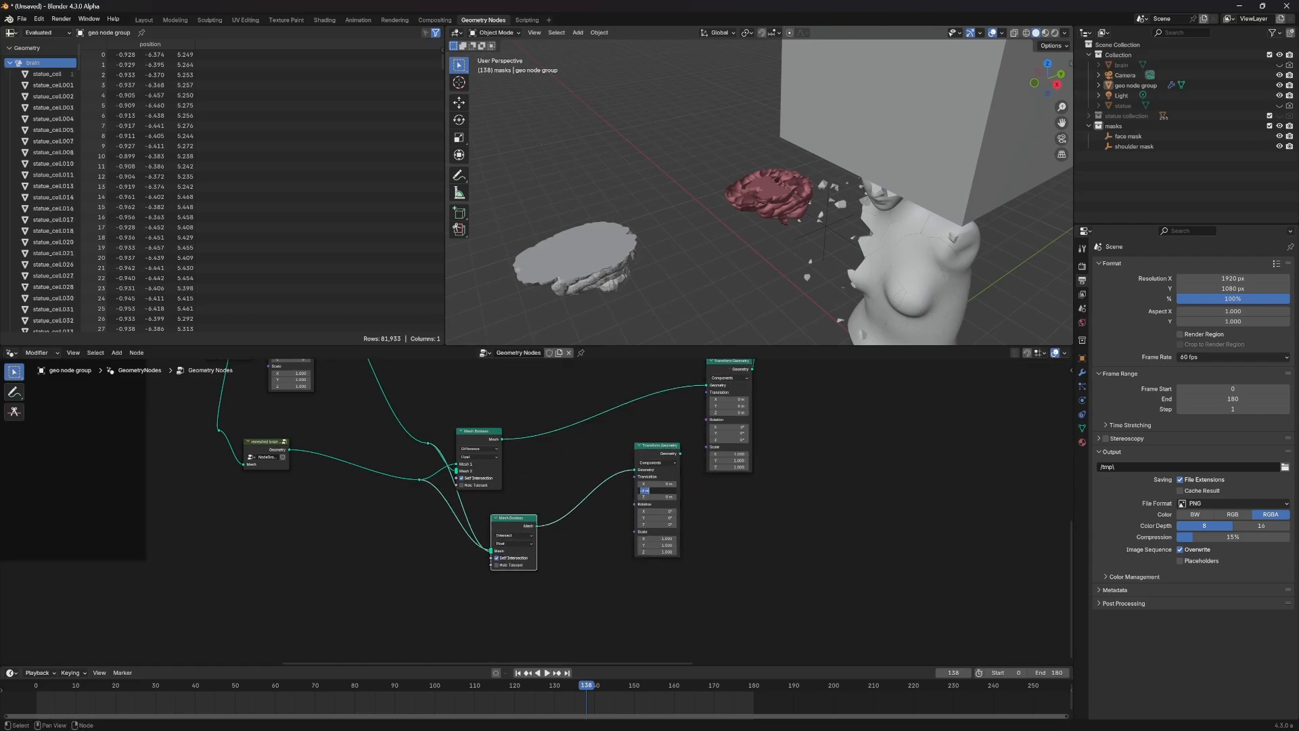
scroll(794, 483, down, 2)
middle_drag(794, 483, 633, 580)
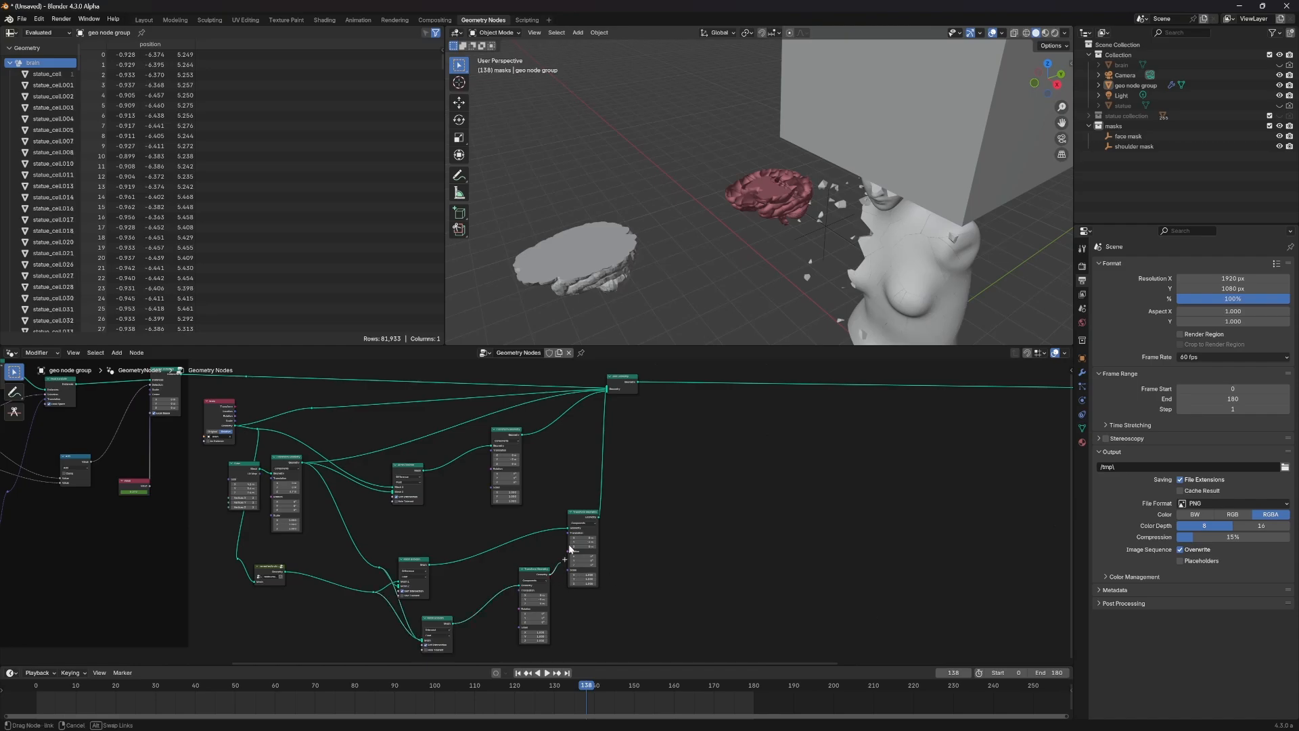
middle_drag(613, 332, 729, 270)
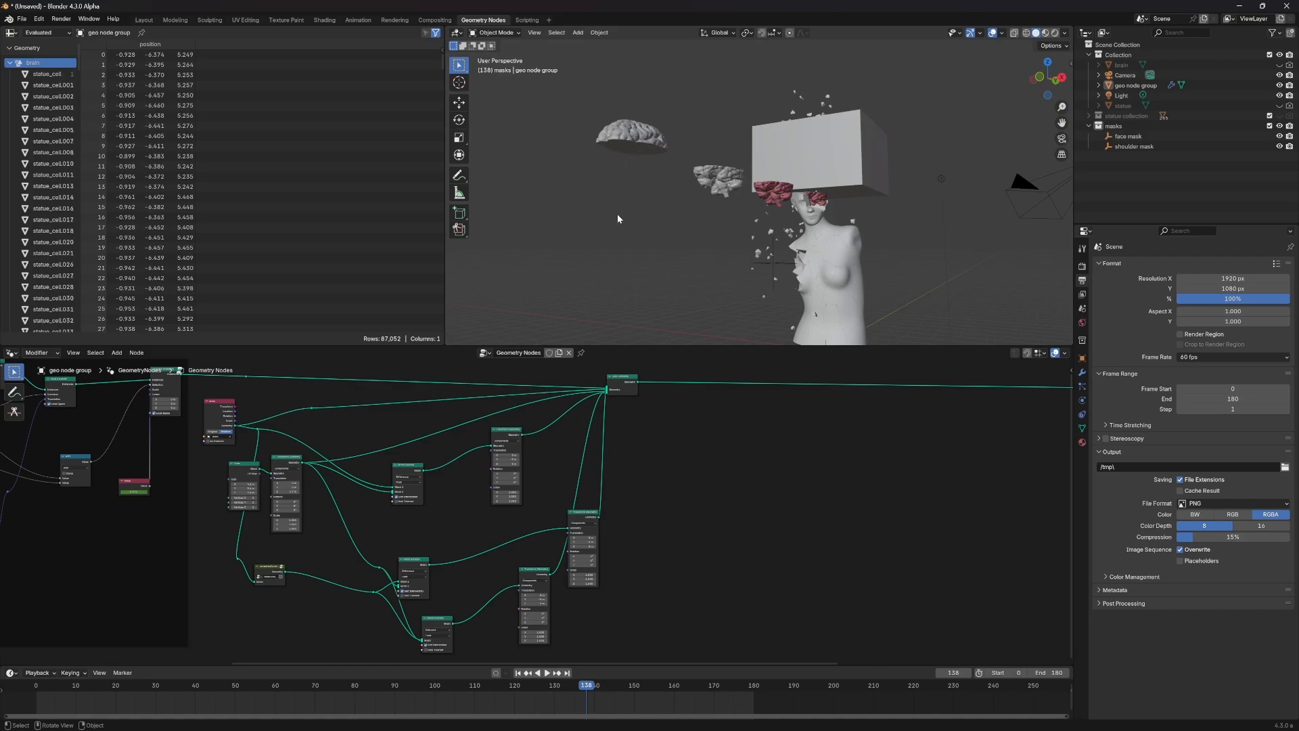
drag(586, 517, 660, 493)
drag(539, 572, 574, 574)
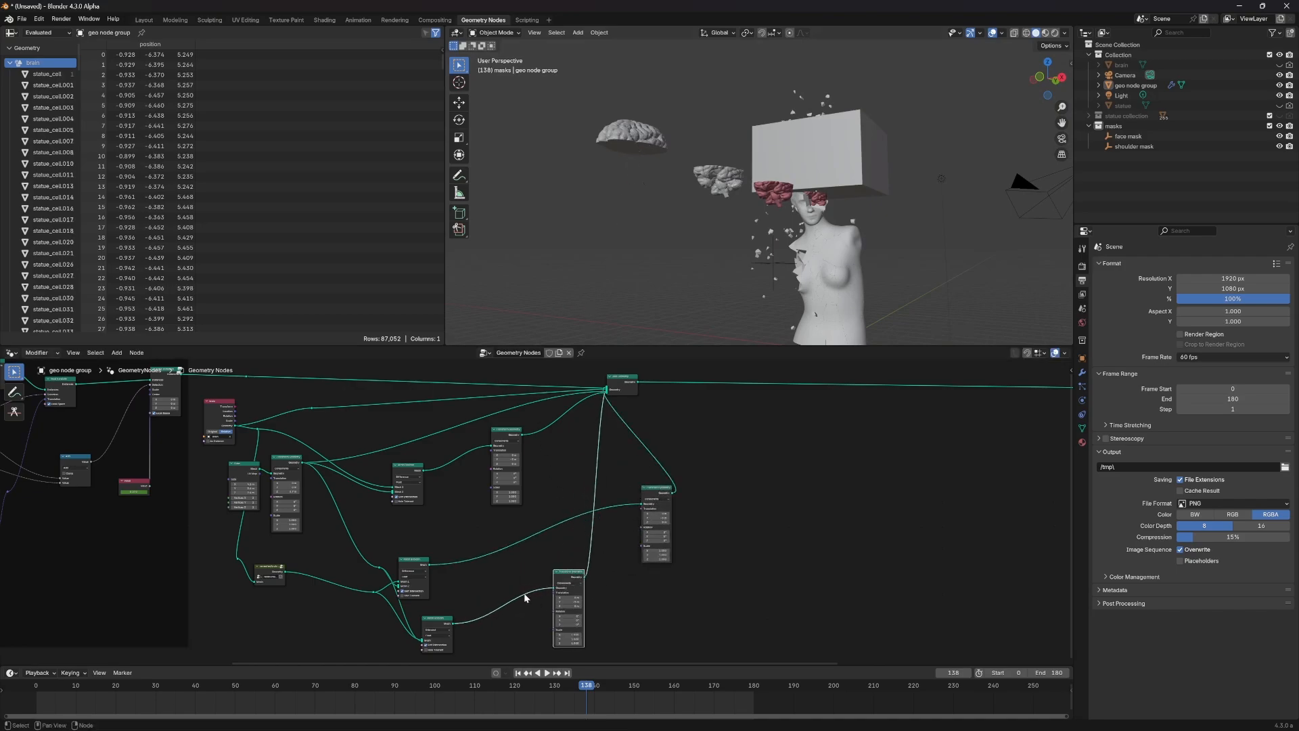
Step: Duplicate the Intersect Mesh Boolean ahead of its Transform Geometry and feed it both the Difference and Intersect results
middle_drag(463, 619, 433, 544)
click(405, 552)
key(shift+d)
click(493, 568)
drag(401, 491, 482, 580)
drag(548, 500, 572, 480)
middle_drag(612, 304, 690, 317)
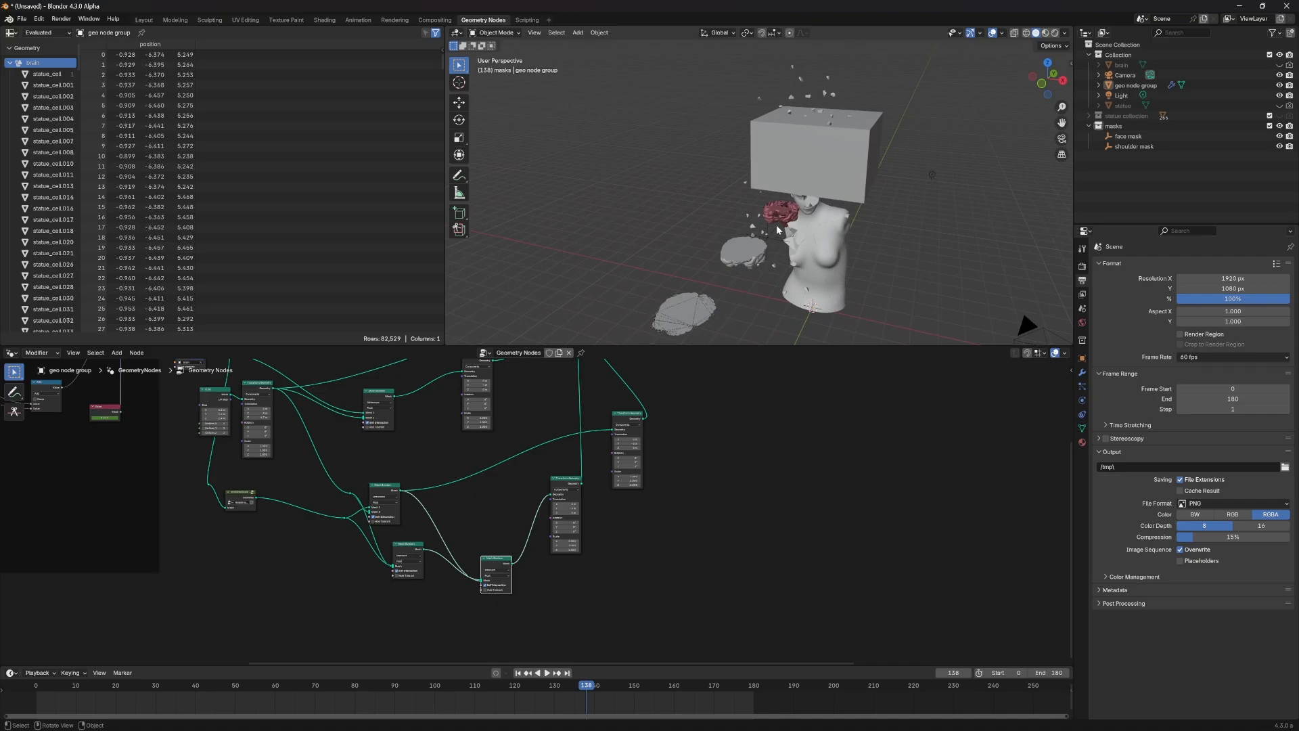
Step: Reposition the Transform Geometry nodes behind the Mesh Boolean nodes to clear space for another node
middle_drag(401, 459, 543, 560)
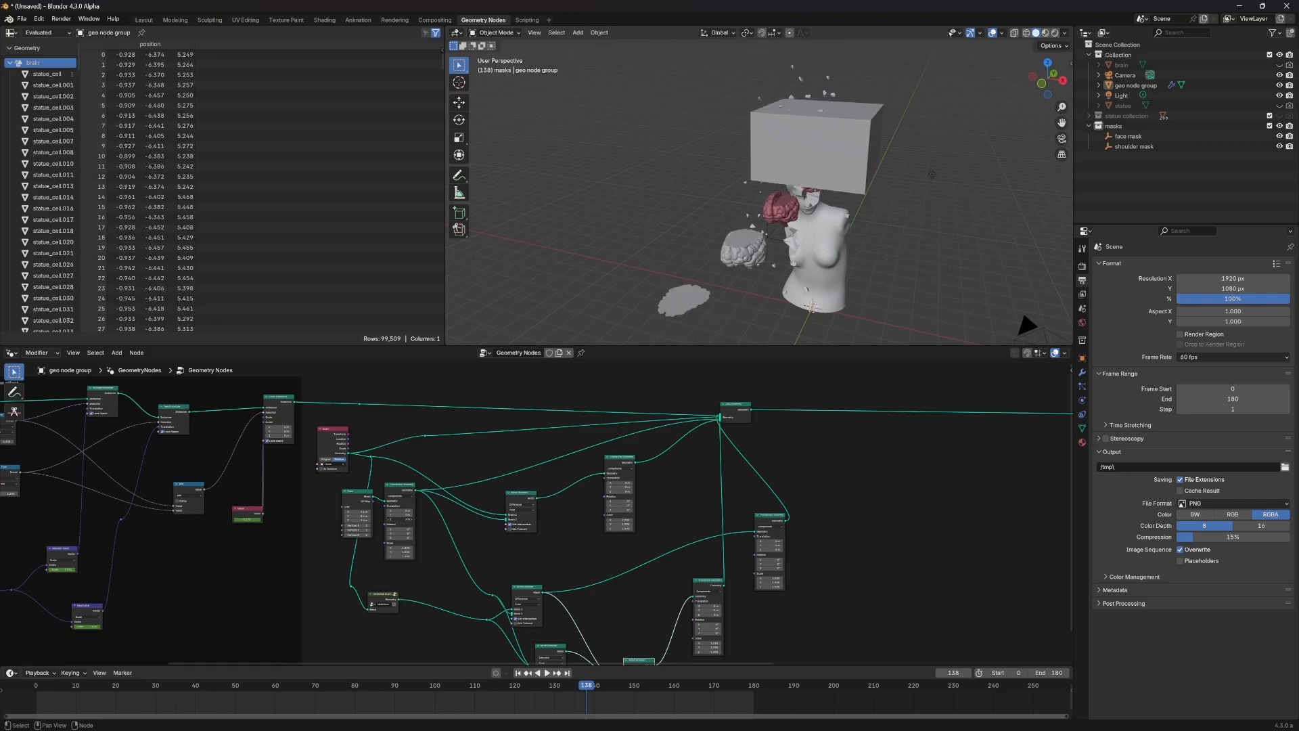
middle_drag(737, 317, 683, 285)
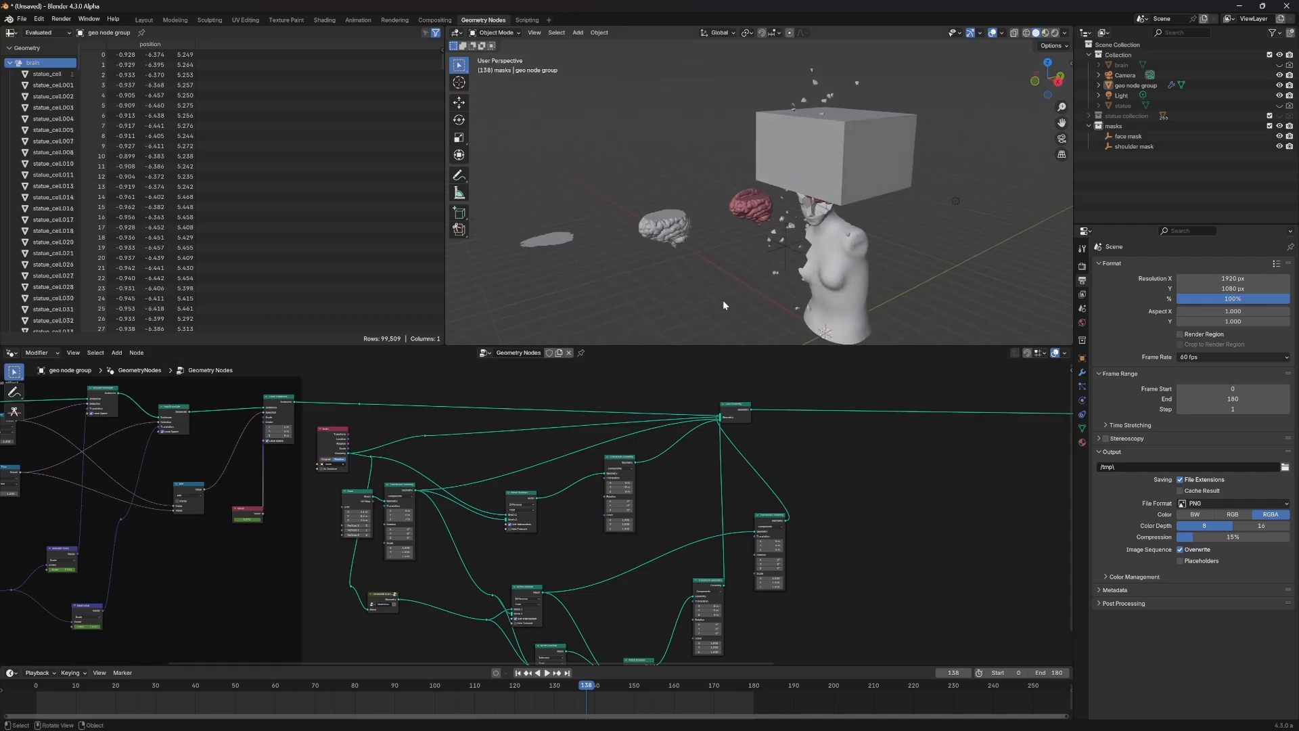
middle_drag(676, 512, 647, 428)
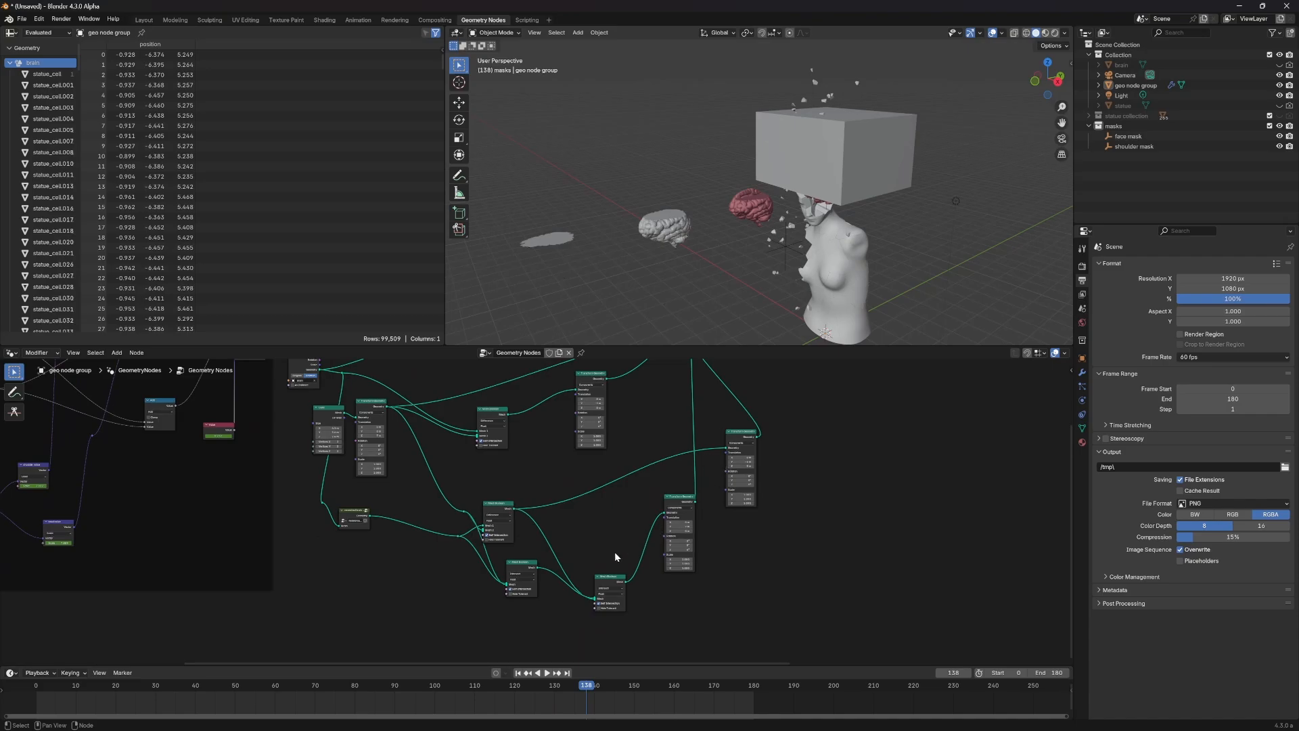
scroll(616, 556, up, 2)
drag(674, 467, 643, 556)
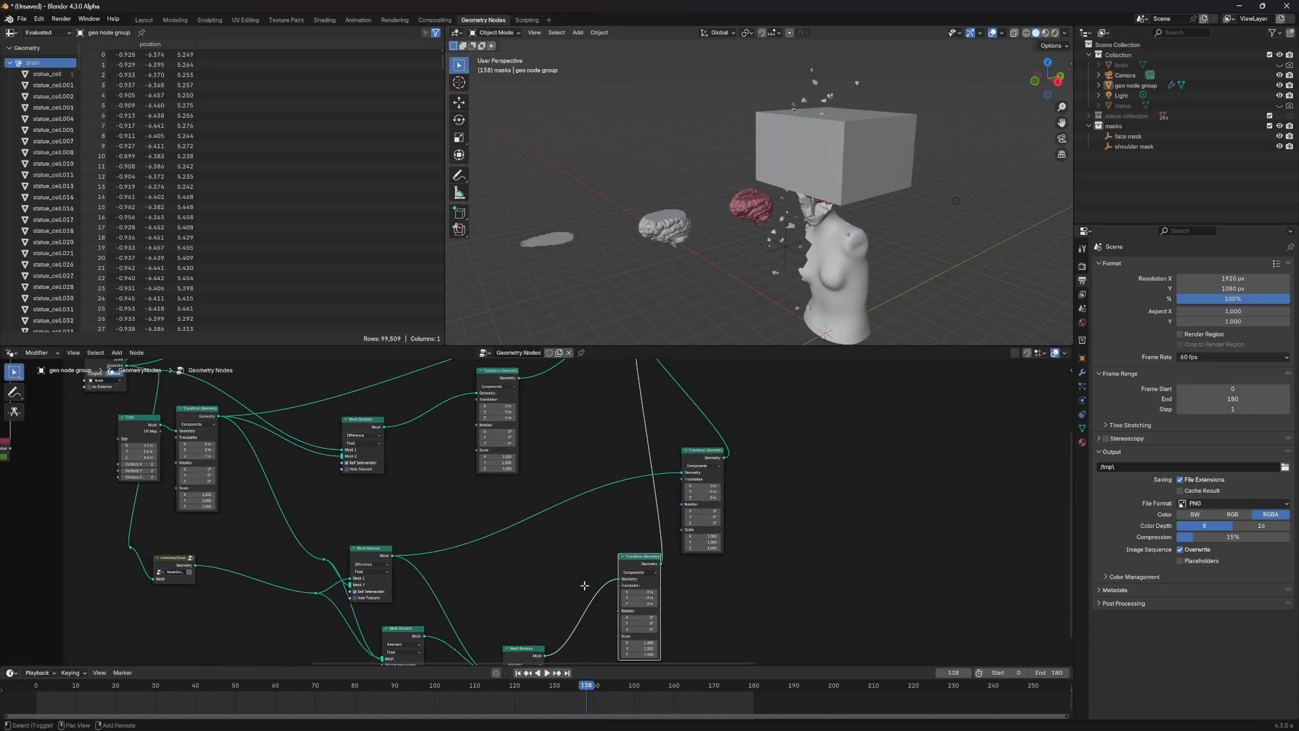
mouse_move(706, 452)
mouse_down()
mouse_move(731, 436)
mouse_move(709, 437)
mouse_up()
scroll(534, 511, down, 3)
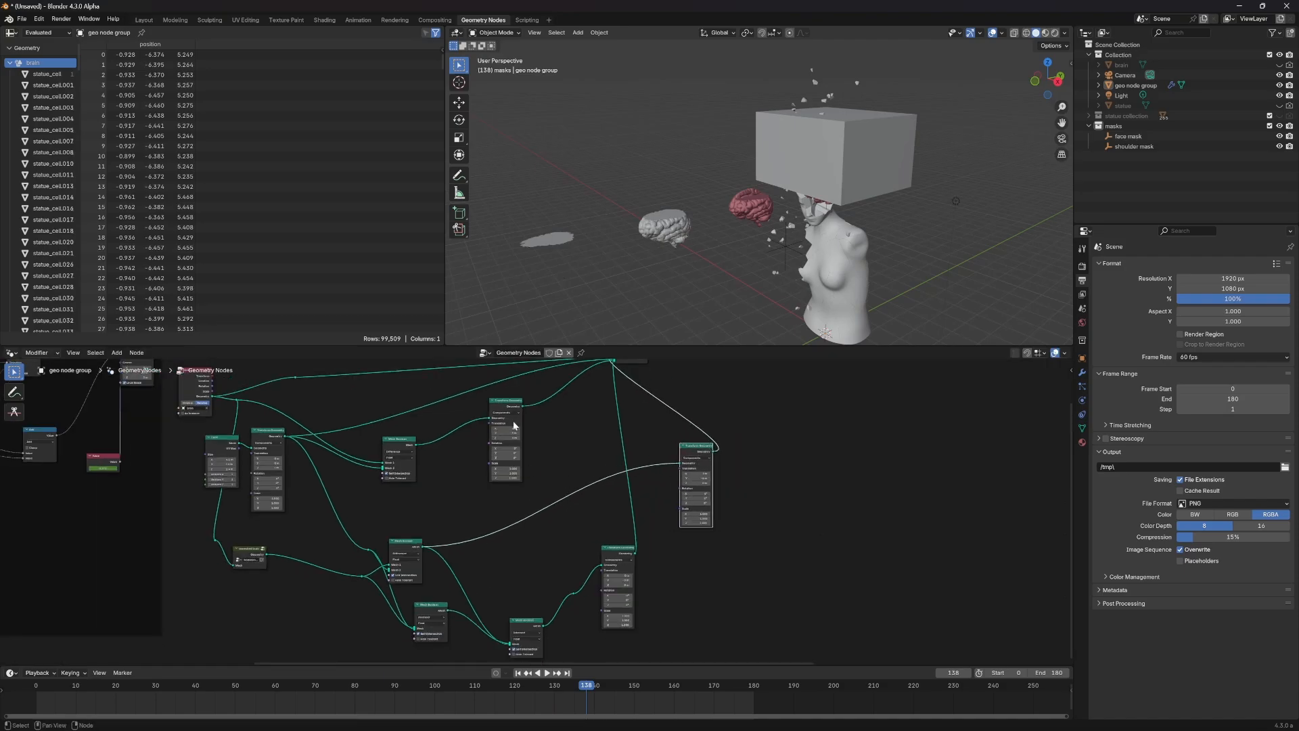
middle_drag(558, 449, 569, 525)
drag(522, 479, 542, 473)
middle_drag(573, 528, 593, 472)
Step: Insert a Join Geometry node between the upper Difference boolean and its Transform Geometry, and feed it the final Intersect boolean's cross-section
key(shift+a)
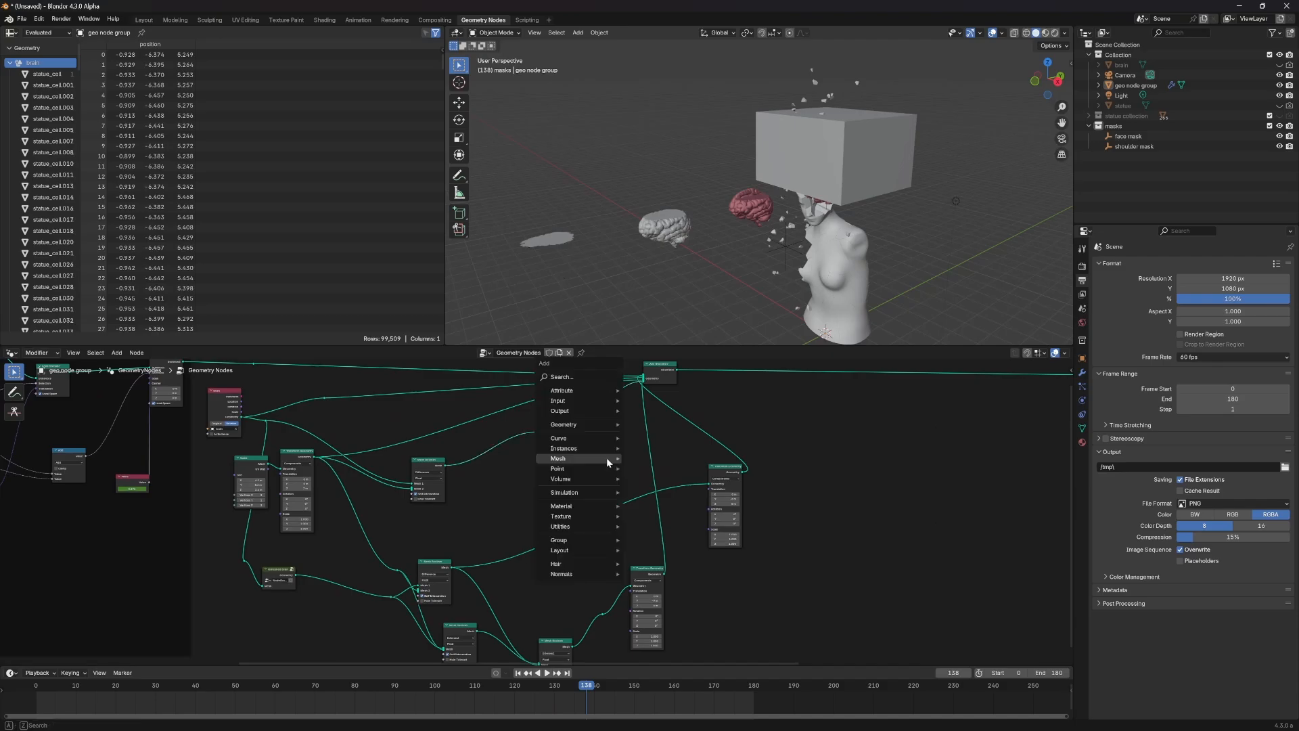
text(join)
key(Return)
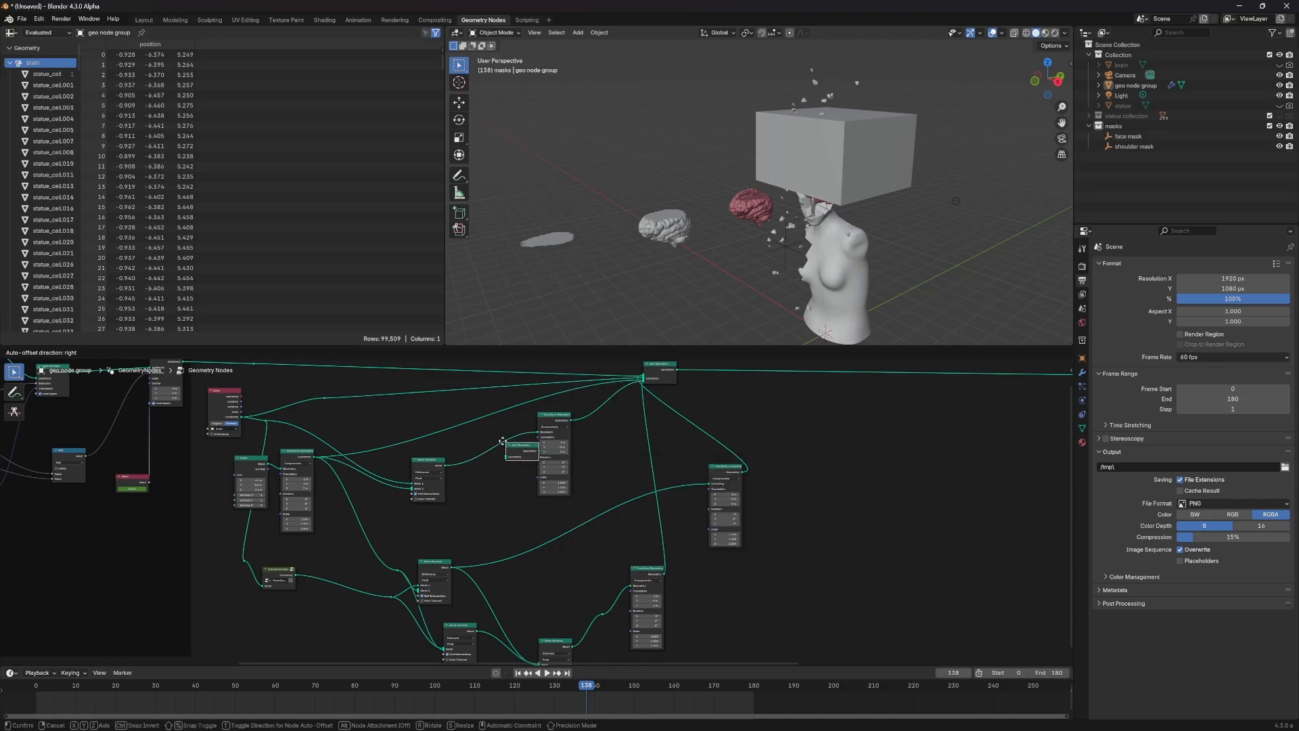
click(495, 433)
drag(602, 619, 495, 445)
scroll(760, 241, up, 5)
middle_drag(761, 242, 757, 227)
middle_drag(556, 589, 628, 544)
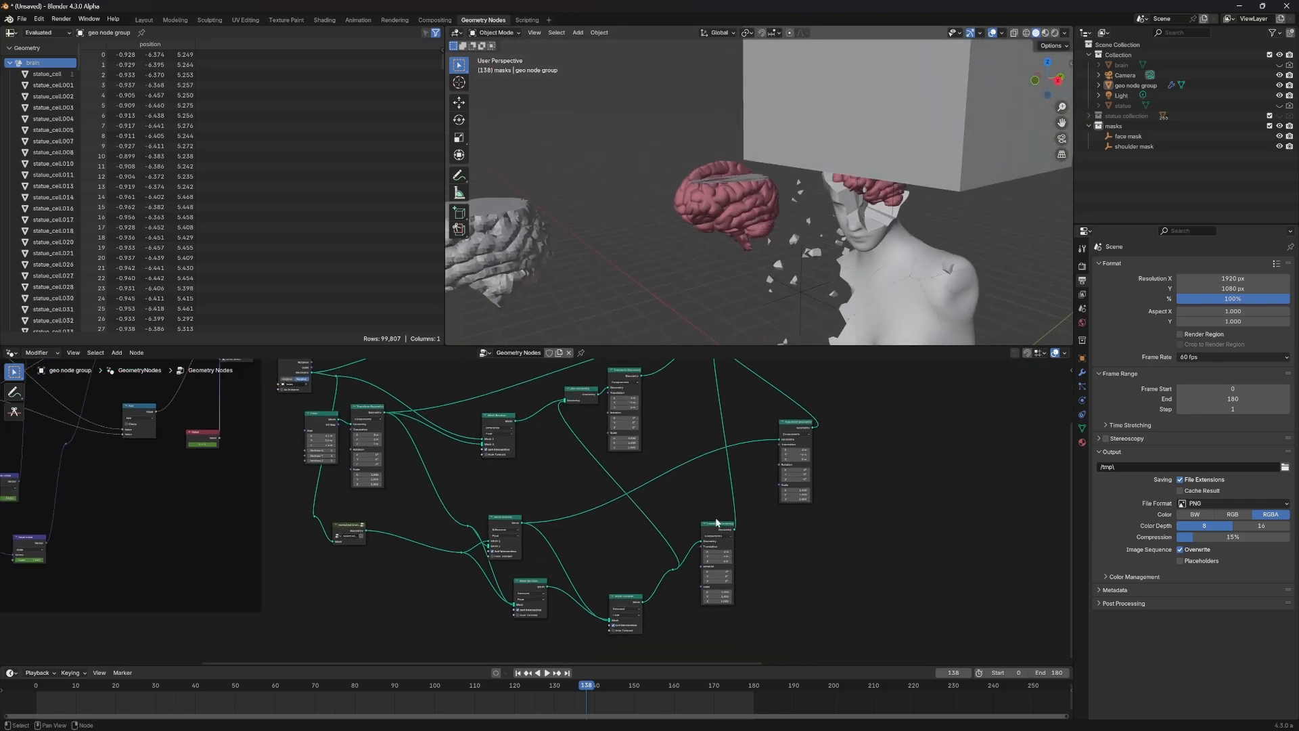
Step: Delete the two lower Transform Geometry nodes of the Difference and Intersect results, and adjust the cube's Z translation
drag(839, 621, 728, 442)
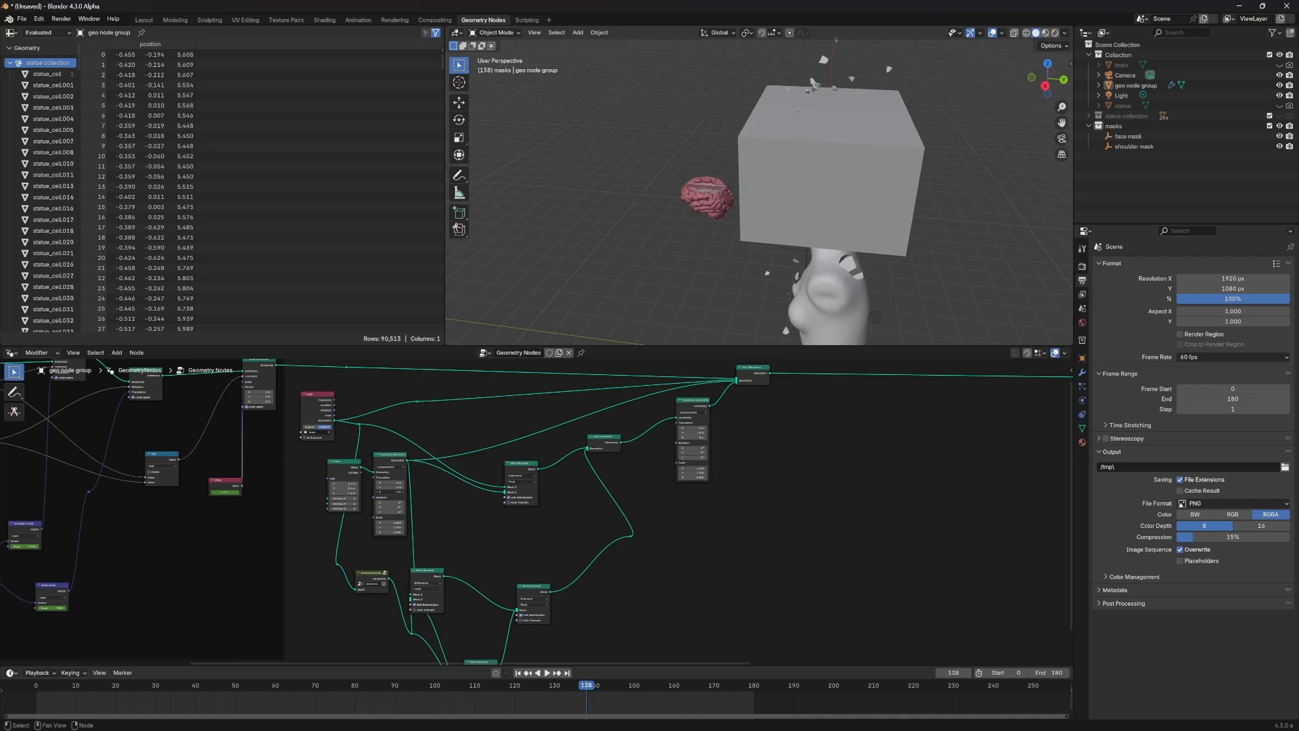
middle_drag(724, 283, 906, 243)
drag(393, 493, 359, 464)
scroll(477, 533, up, 2)
middle_drag(465, 548, 478, 480)
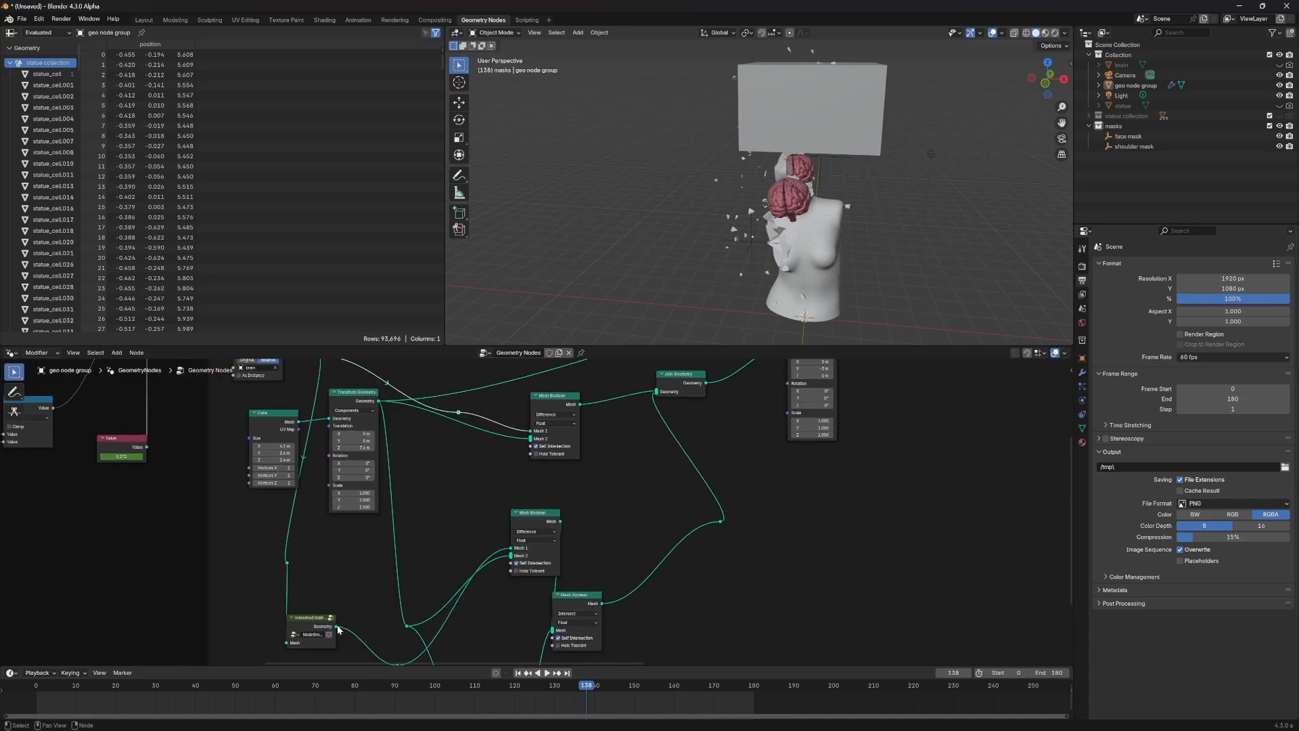
Step: Feed the remeshed brain into the upper Difference boolean and lower the cube along Z so it cuts the brain
drag(336, 626, 456, 416)
middle_drag(805, 264, 730, 255)
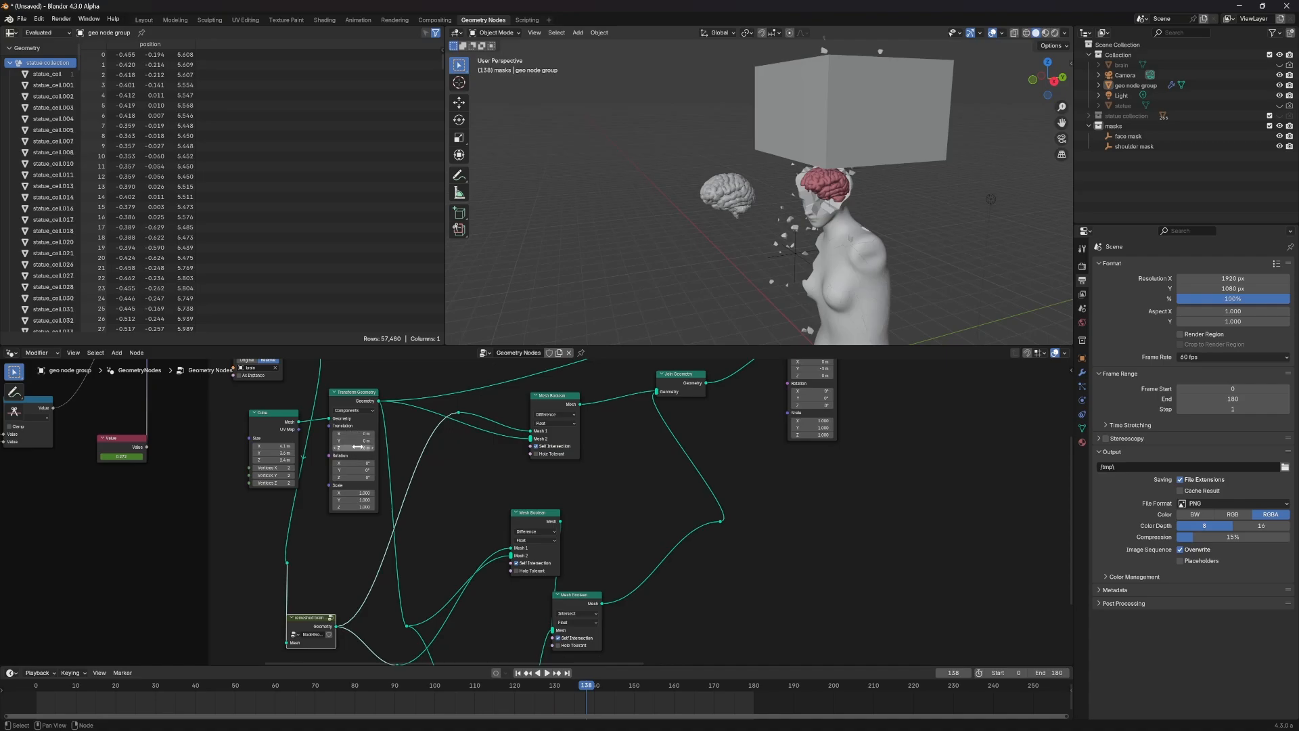
drag(356, 447, 342, 447)
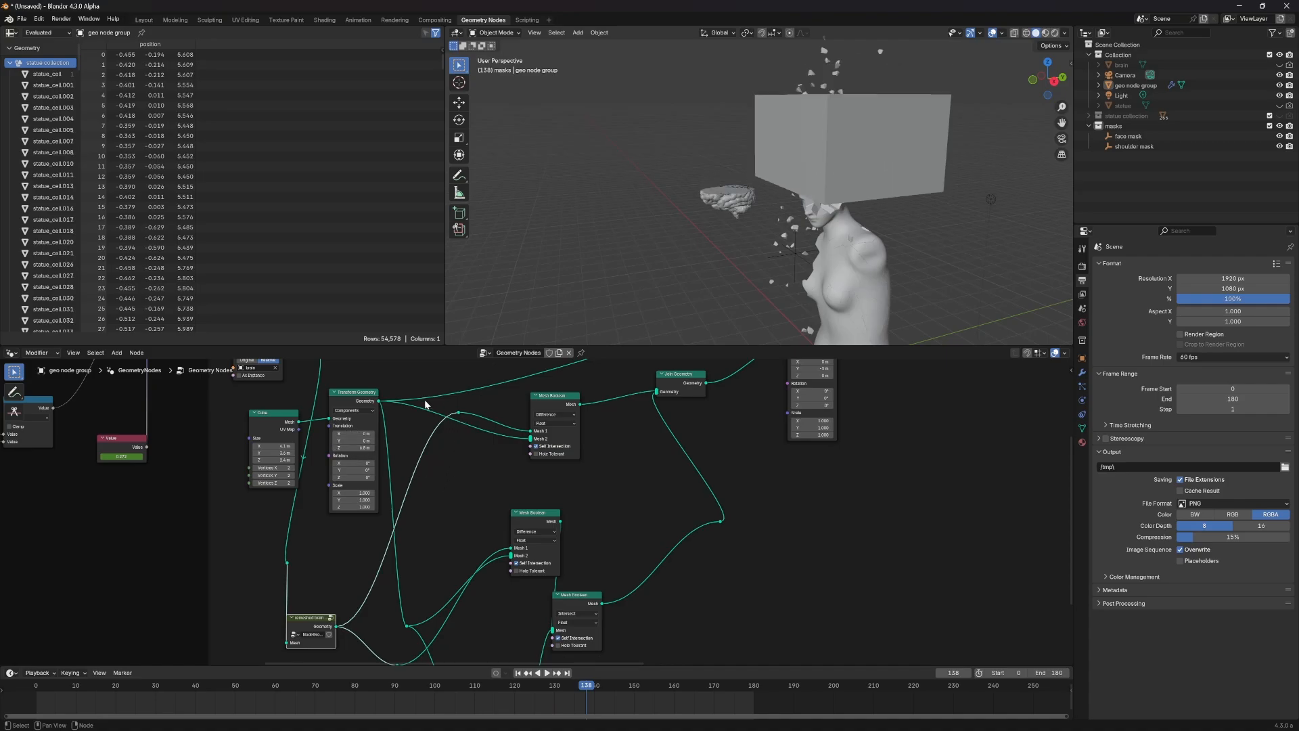
Step: Switch the upper Difference boolean's input to the original brain for comparison, and reconnect the remeshed brain
middle_drag(429, 404, 429, 468)
drag(351, 440, 491, 492)
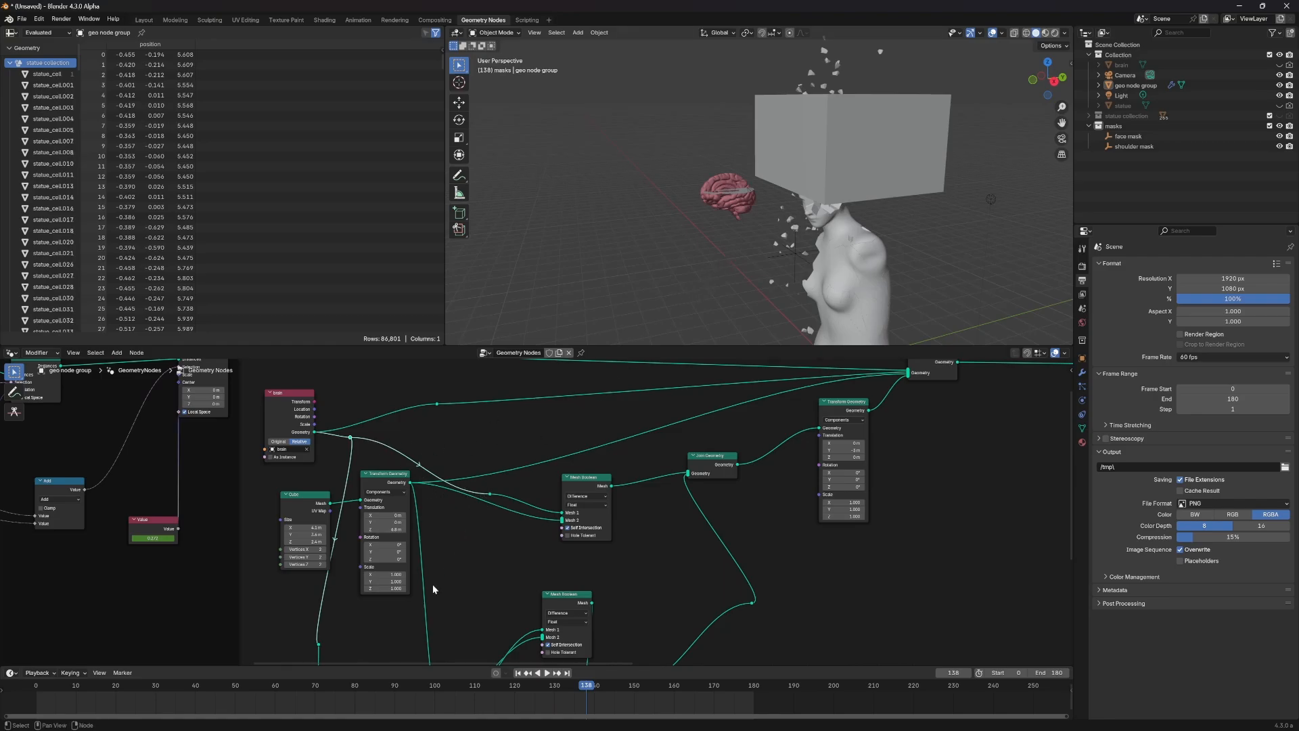
middle_drag(443, 574, 462, 487)
drag(378, 611, 502, 396)
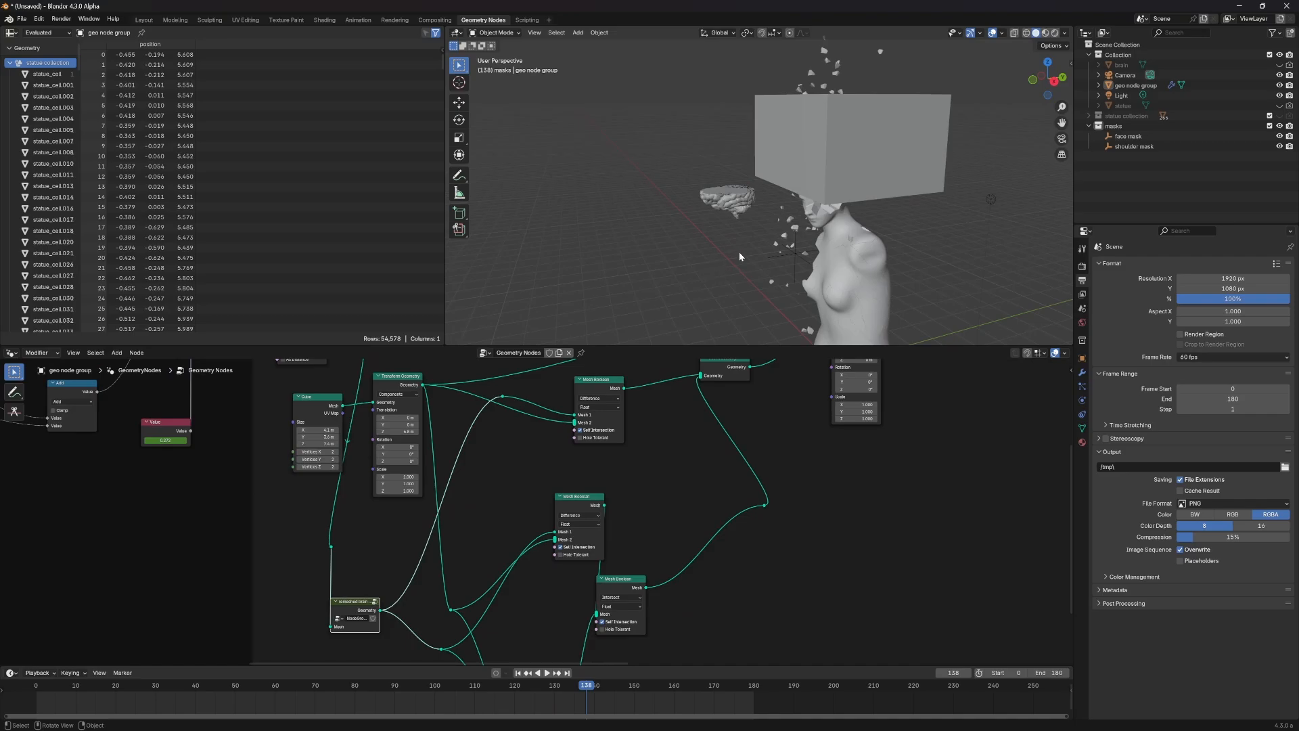
Step: Add a Set Shade Smooth node after the remeshed brain group, ahead of the boolean branches
middle_drag(739, 252, 745, 231)
middle_drag(462, 565, 501, 448)
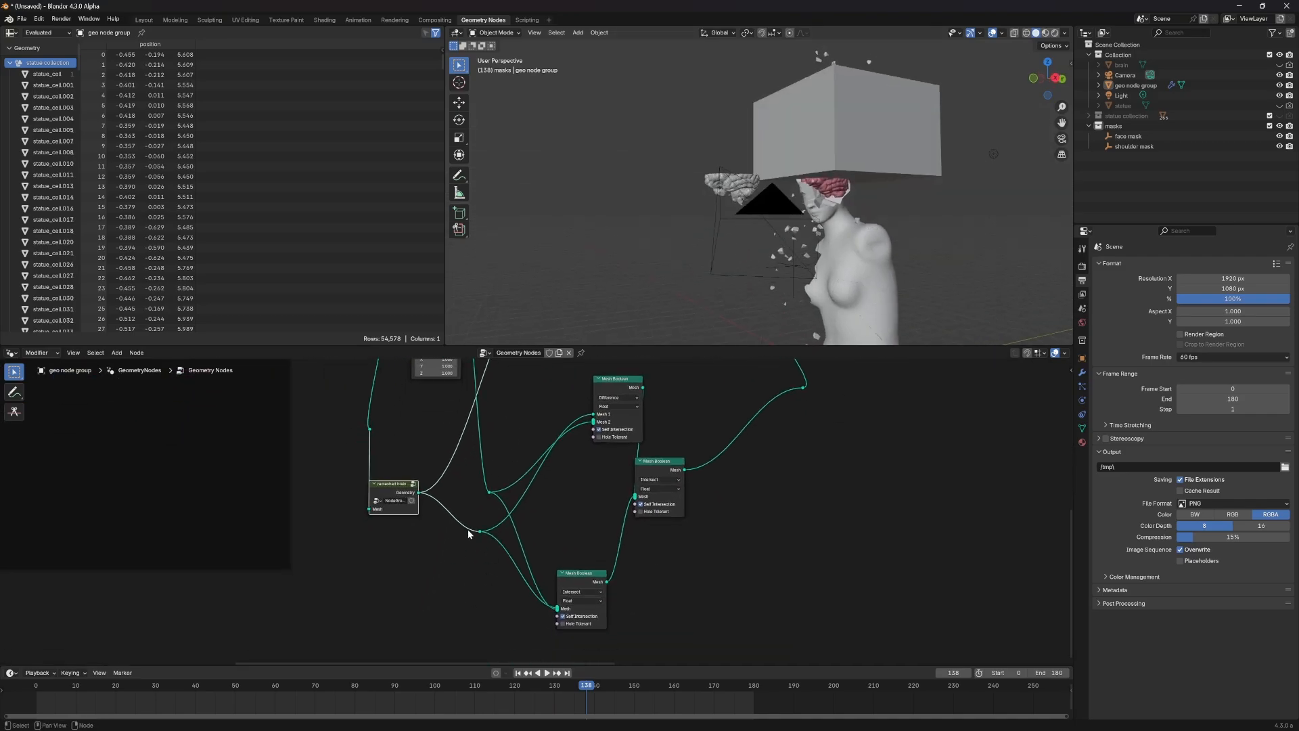
key(shift+a)
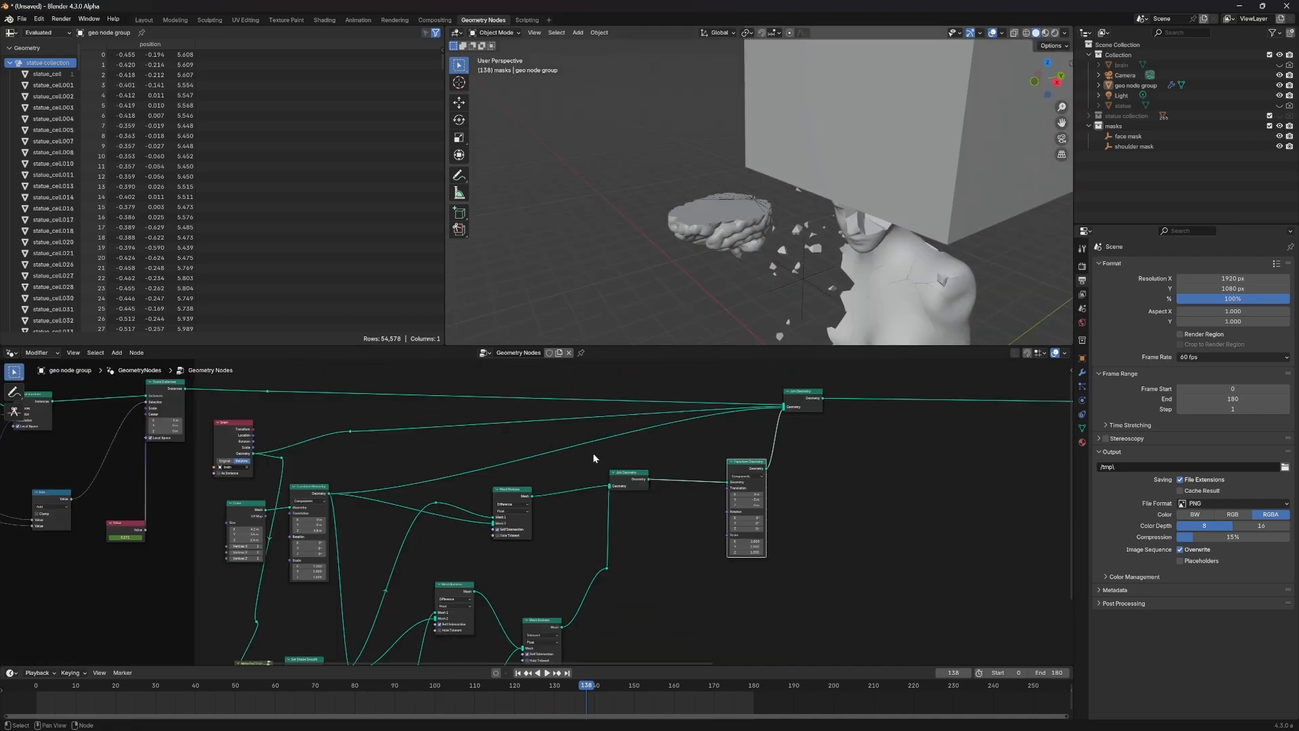
middle_drag(636, 619, 550, 527)
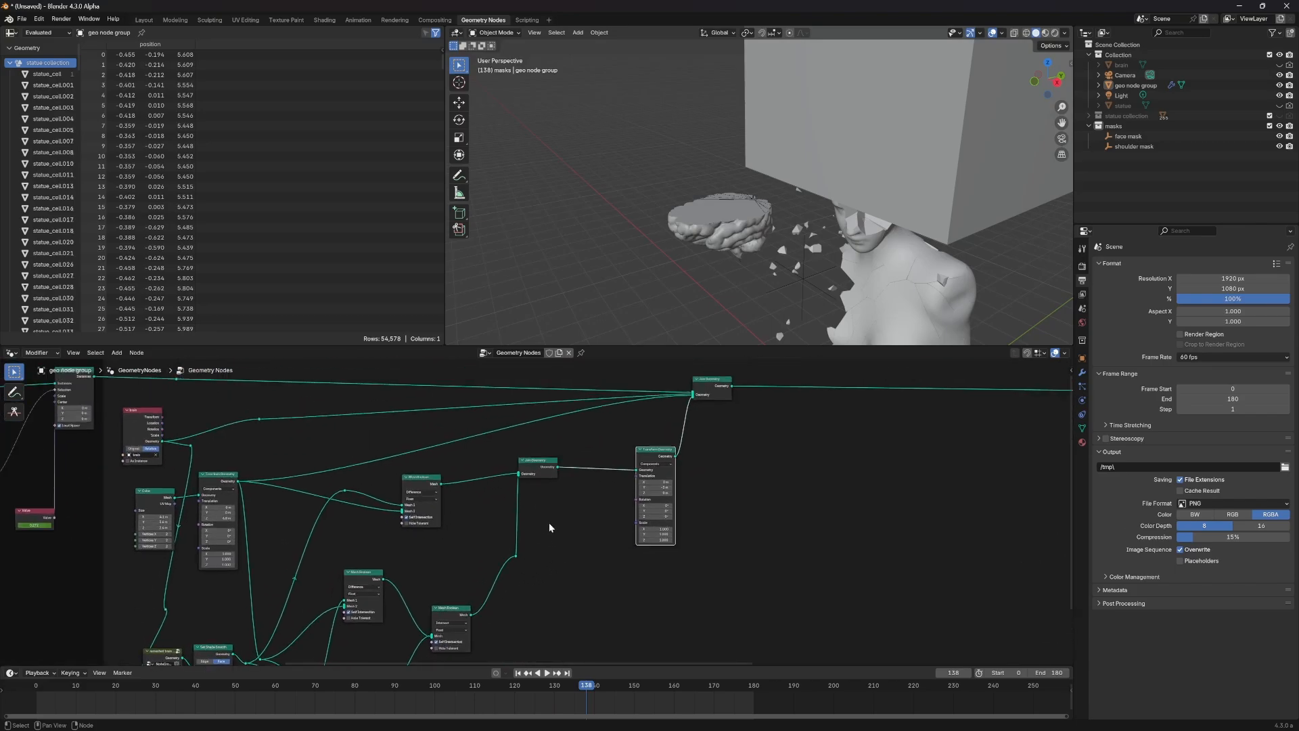
Step: Preview the cross-section Intersect boolean through a Viewer node, and delete the viewer
ctrl+shift+click(454, 614)
drag(509, 611, 611, 611)
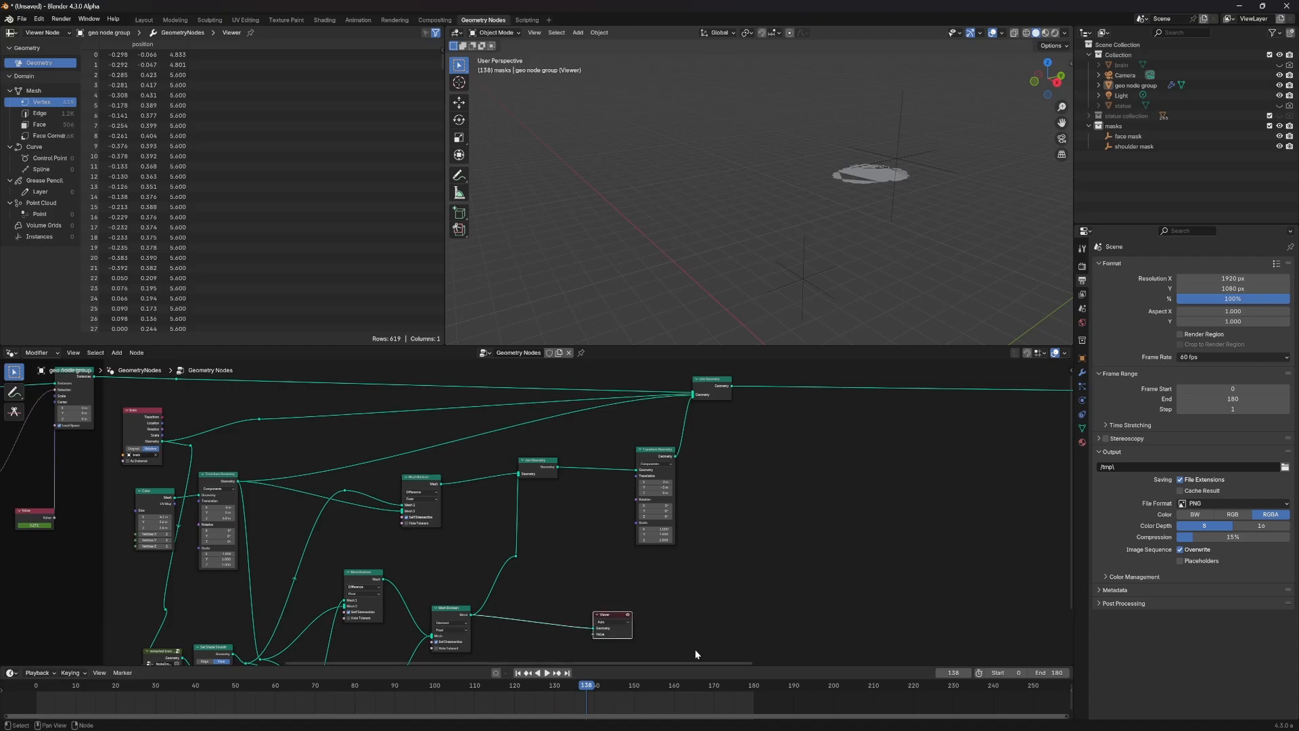
key(x)
Step: Duplicate the Transform Geometry node for the cross-section, set its Y translation to -6 m, and connect it to the final Join Geometry
key(shift+d)
click(575, 601)
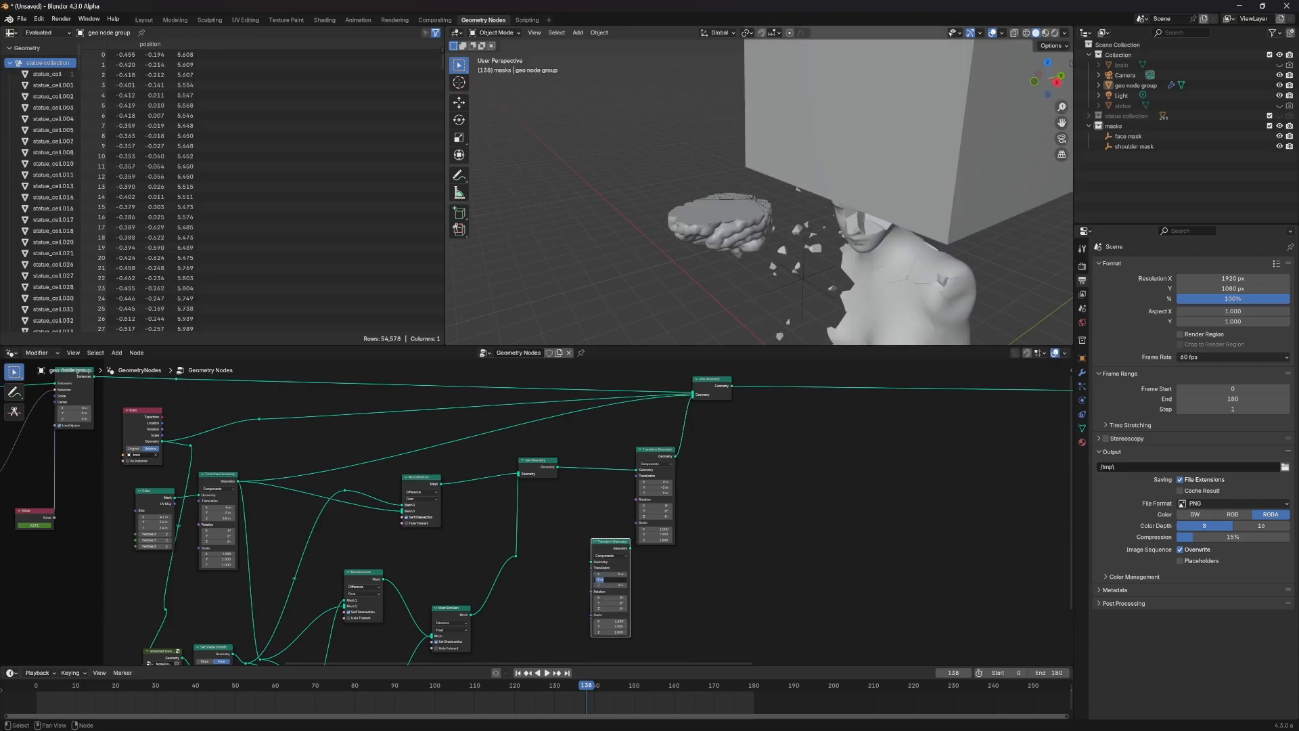
drag(628, 549, 694, 394)
middle_drag(559, 562, 541, 518)
drag(451, 571, 583, 561)
click(596, 490)
click(624, 588)
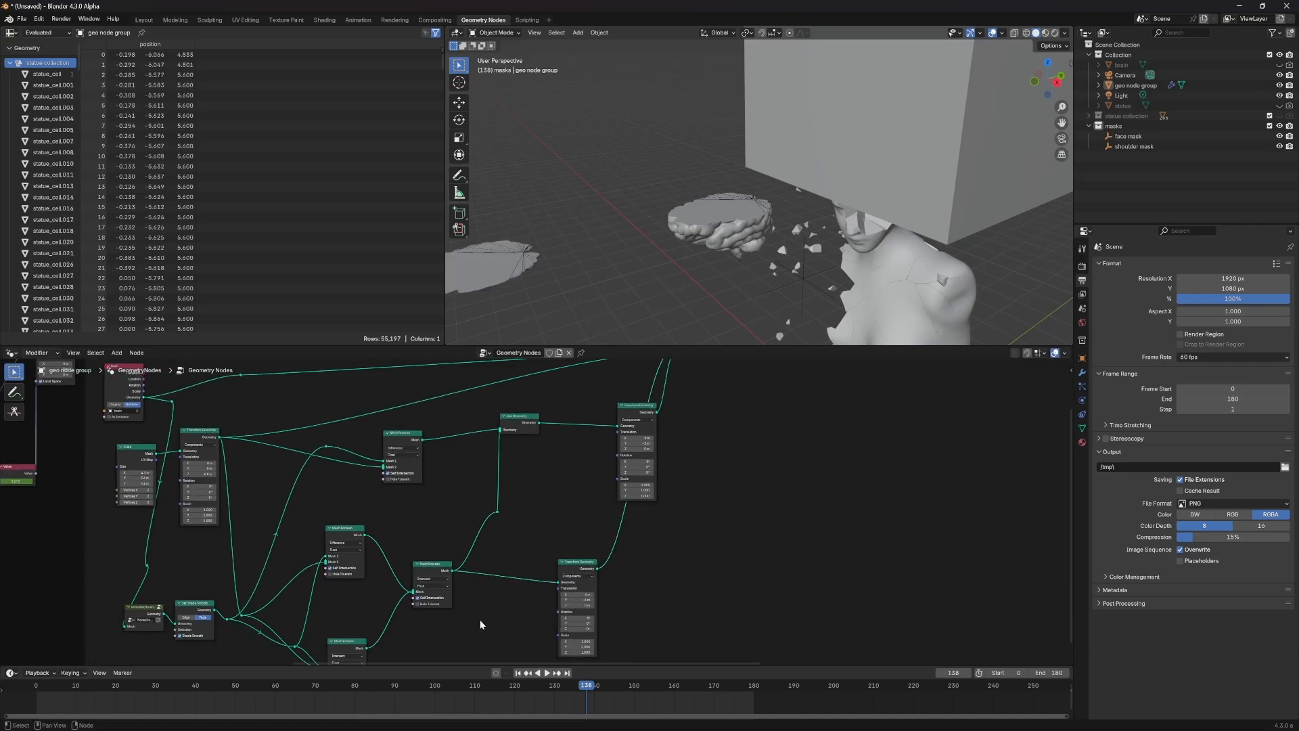
Step: Insert Distribute Points on Faces before the cross-section's Transform Geometry, using Poisson Disk with minimum distance 0.05 m and maximum density 30
key(shift+a)
mouse_move(496, 638)
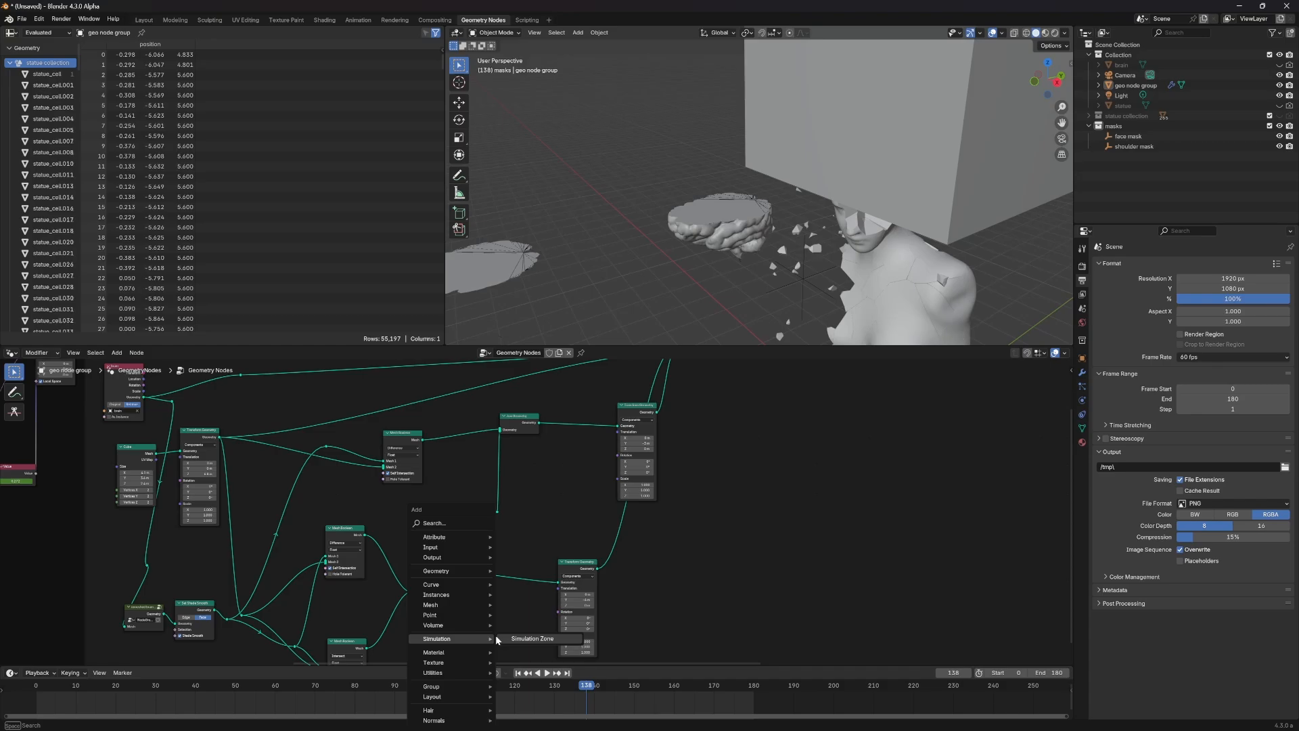
key(shift+a)
text(distribu)
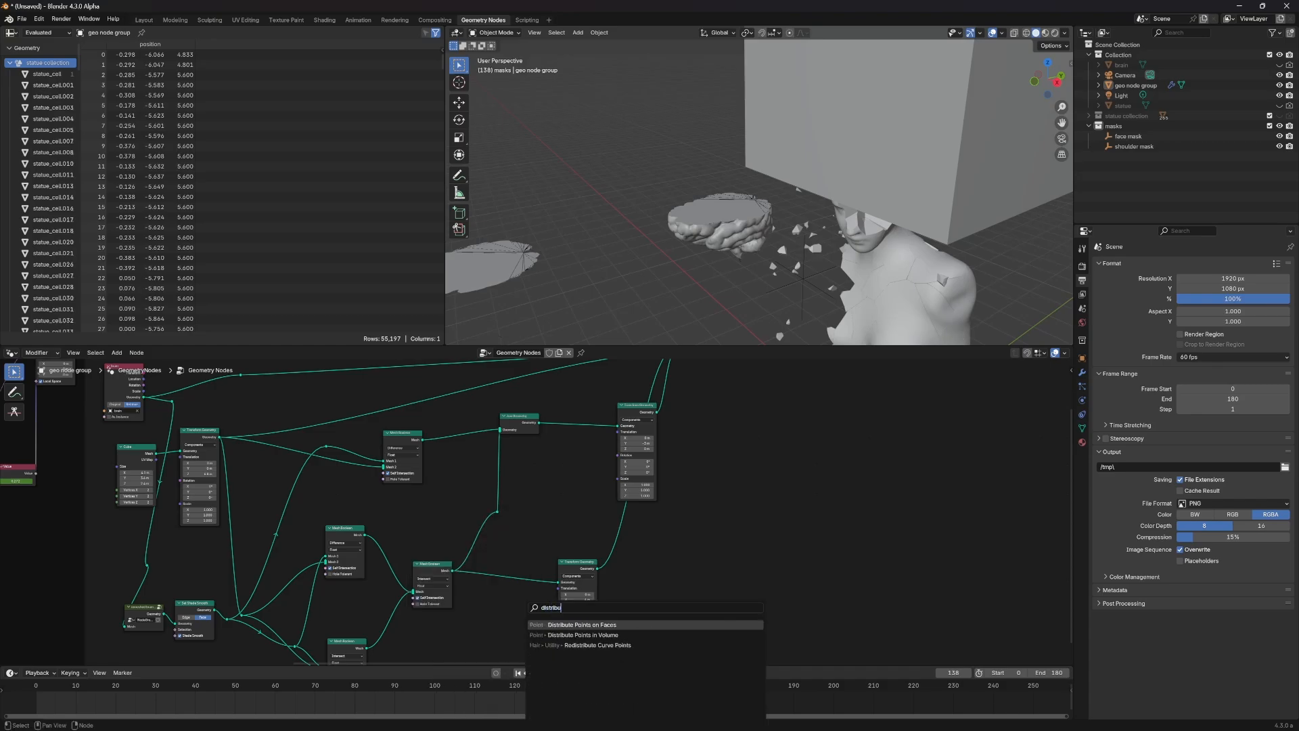
key(Return)
click(500, 557)
middle_drag(522, 609, 537, 574)
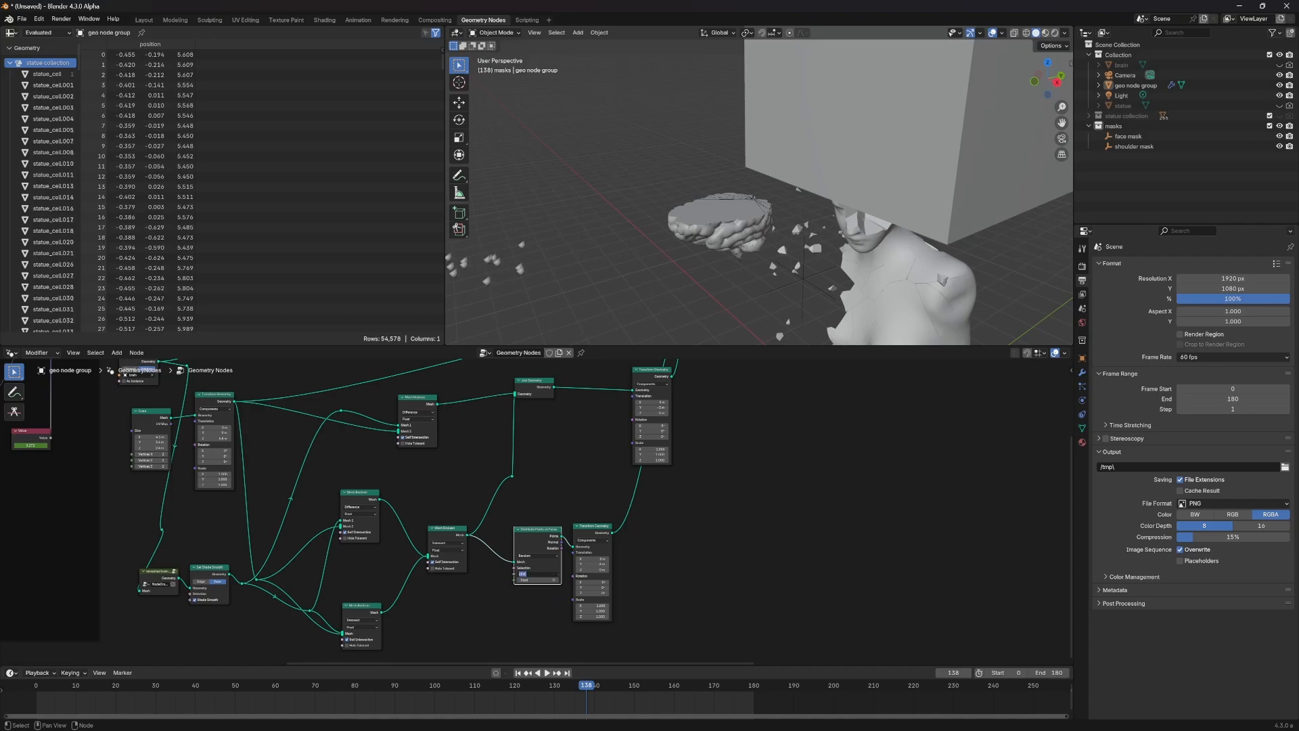
key(Return)
middle_drag(493, 334, 692, 309)
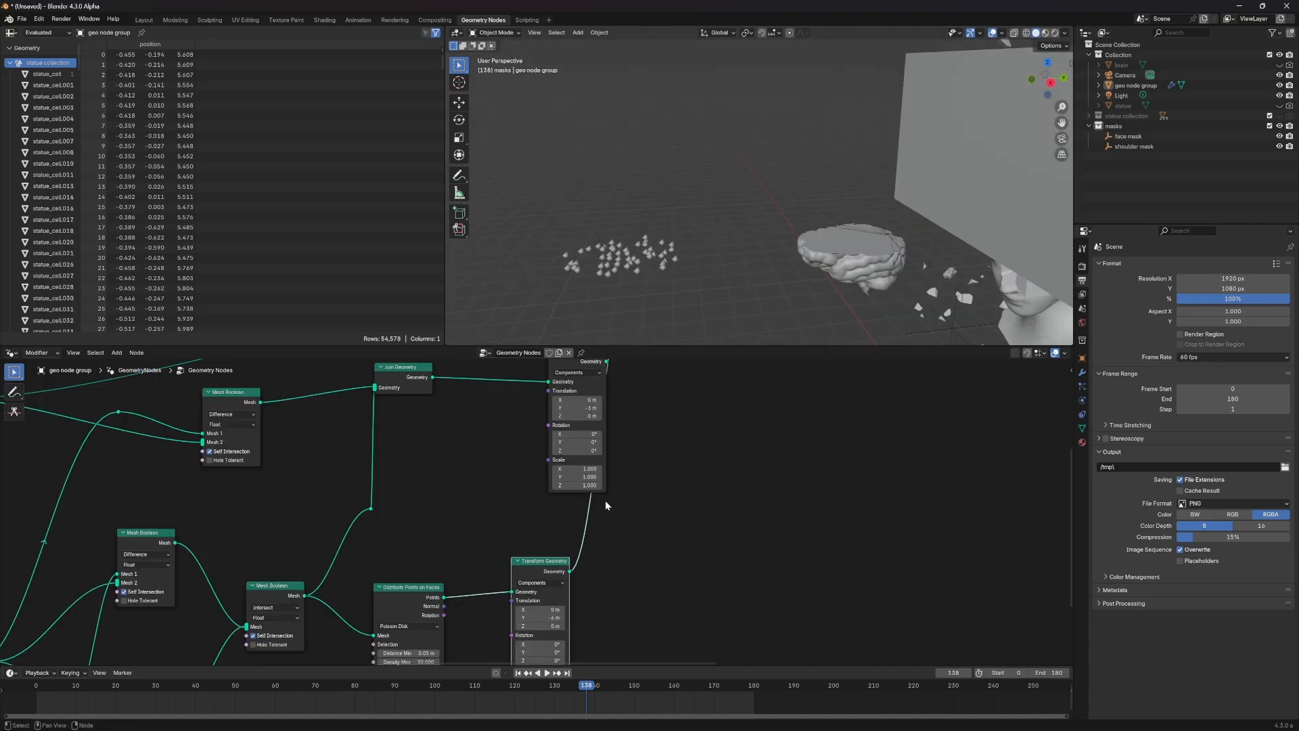
Step: Spread out the Transform Geometry and Distribute Points on Faces nodes to clear space between them
middle_drag(660, 469, 519, 564)
drag(440, 447, 390, 400)
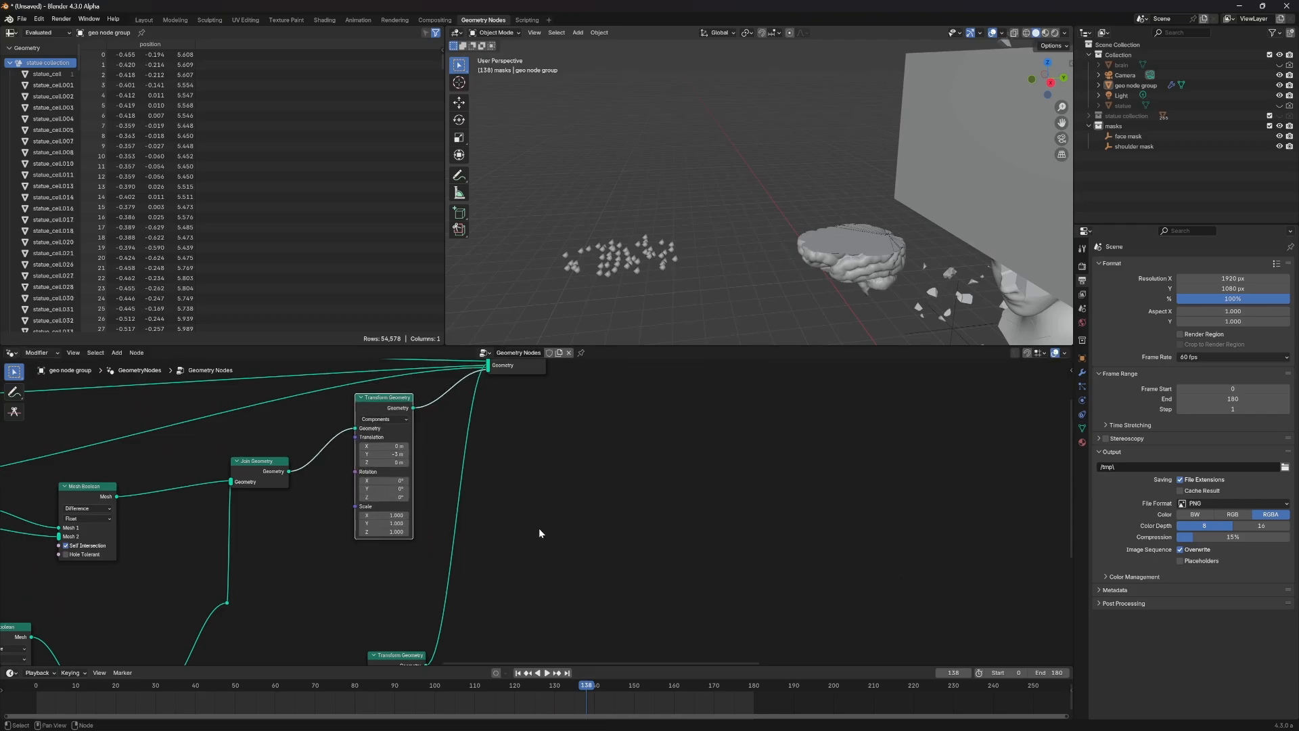
middle_drag(540, 526, 557, 435)
drag(433, 565, 619, 527)
scroll(559, 458, down, 2)
middle_drag(487, 548, 467, 467)
drag(582, 441, 704, 467)
mouse_move(312, 507)
mouse_down()
mouse_move(360, 512)
mouse_move(337, 512)
mouse_up()
Step: Add a Simulation Zone and route the distributed points through it into the cross-section's Transform Geometry
key(shift+a)
text(simu)
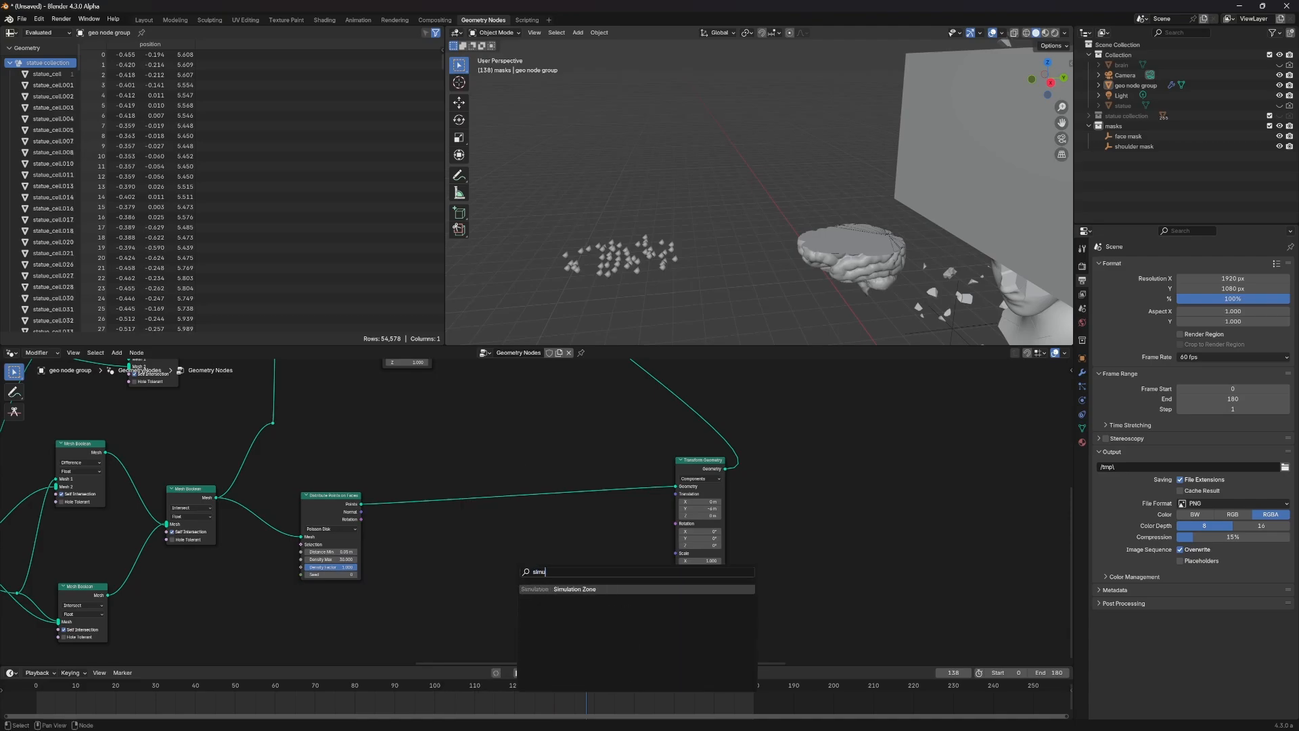
key(Return)
click(503, 552)
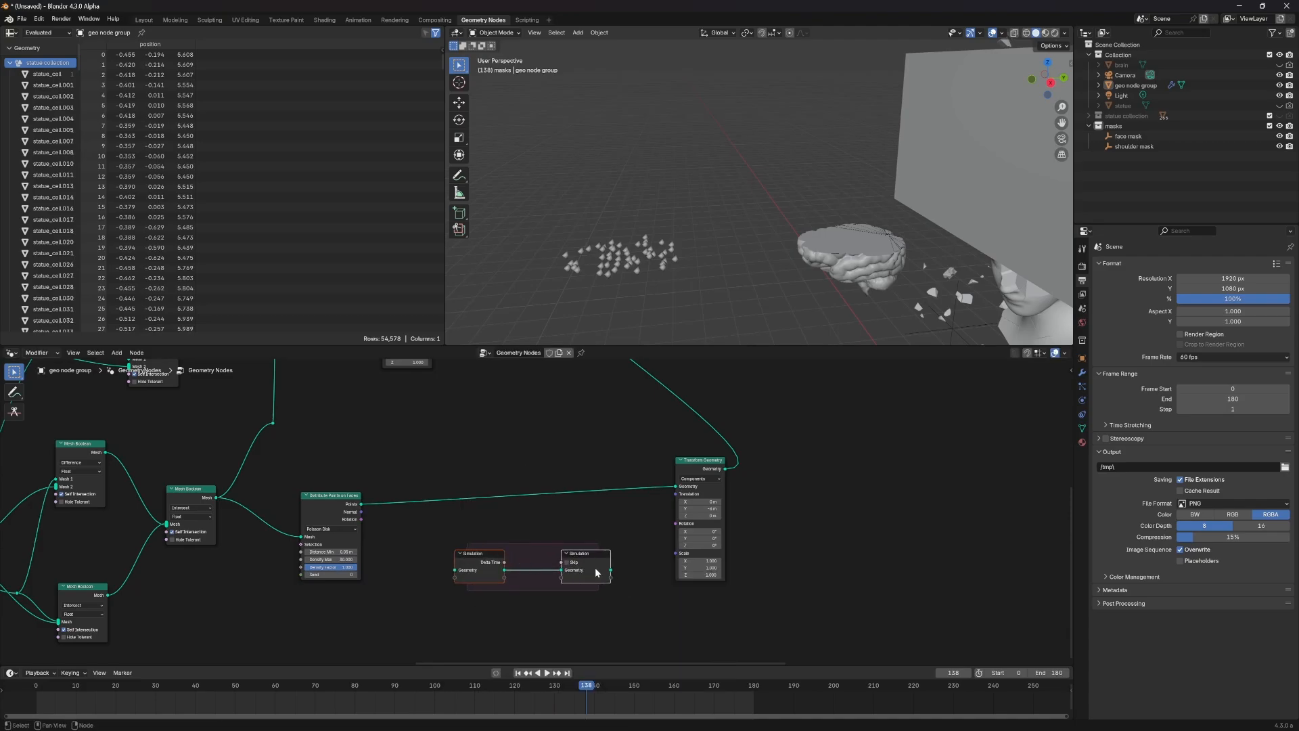
drag(609, 570, 676, 486)
drag(361, 505, 454, 569)
drag(569, 564, 599, 494)
drag(479, 552, 431, 526)
drag(700, 461, 763, 475)
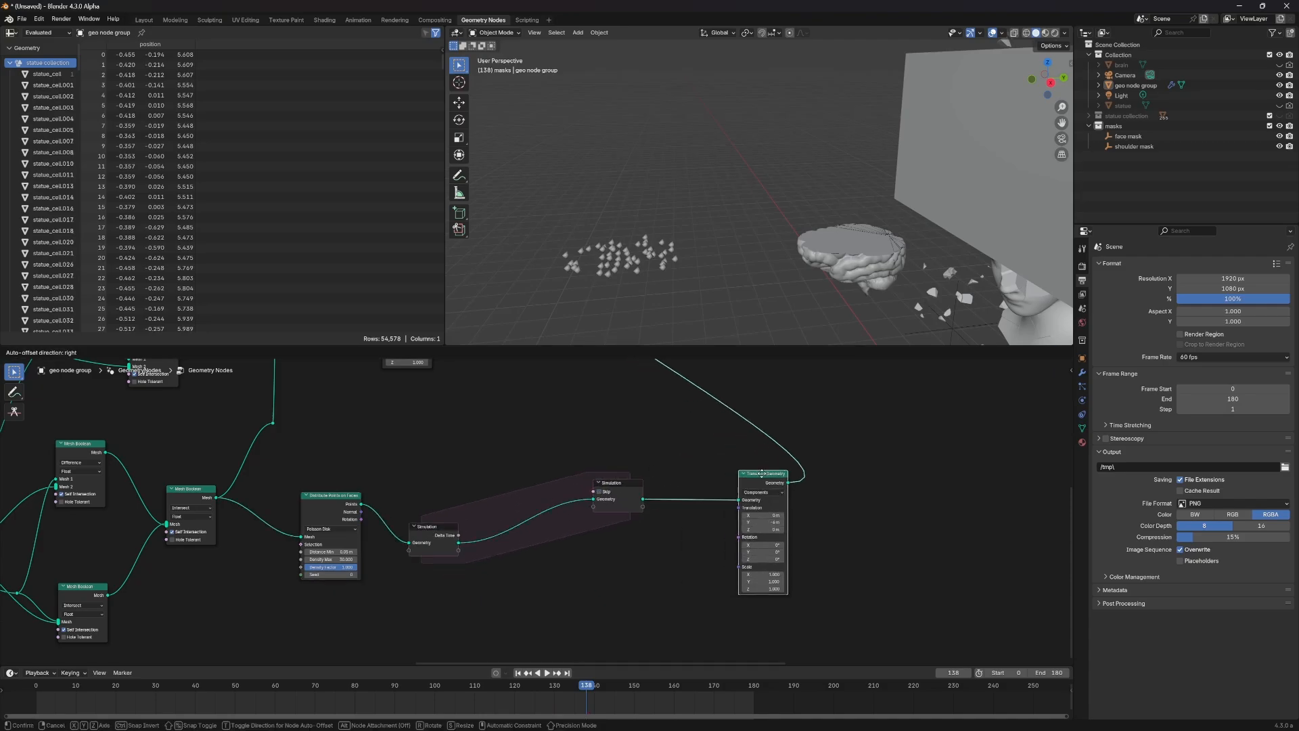
Step: Insert Join Geometry inside the Simulation Zone, feed it the distributed points too, and return the timeline to its first frame
key(shift+a)
text(join)
key(Return)
click(526, 513)
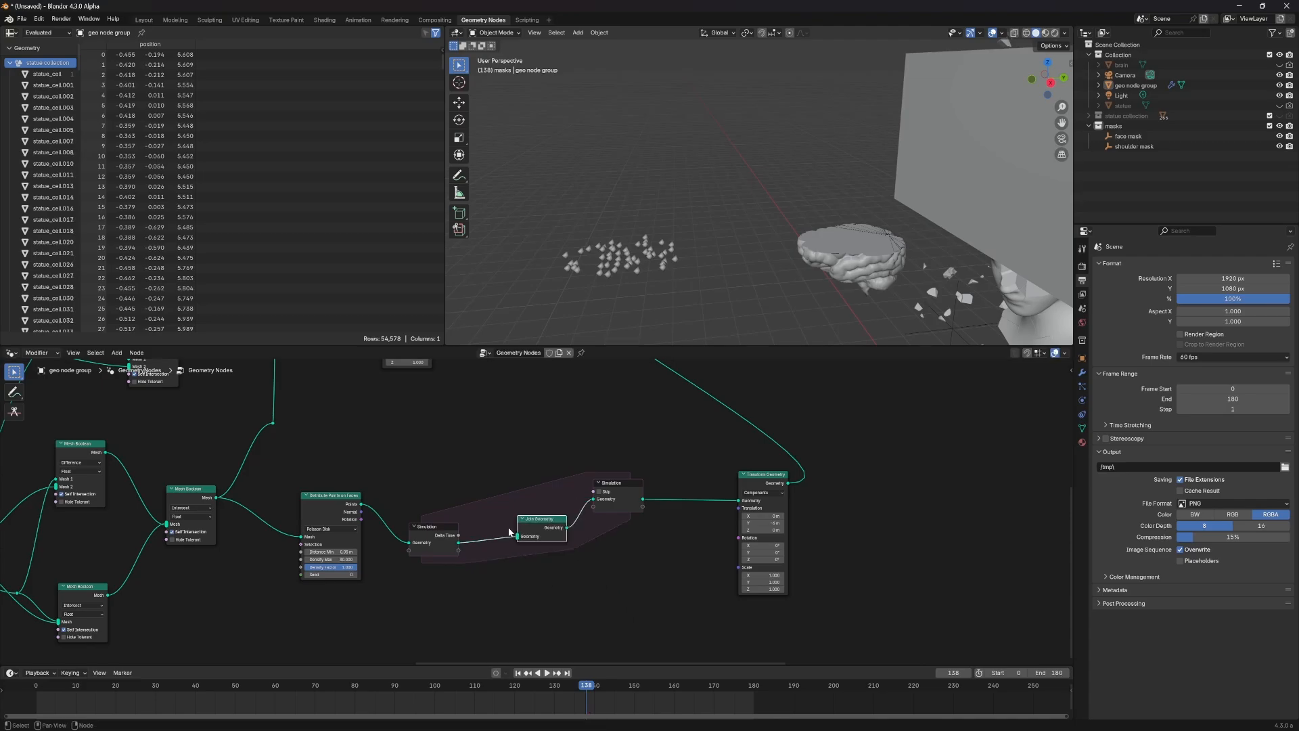
scroll(607, 583, up, 2)
key(shift+Left)
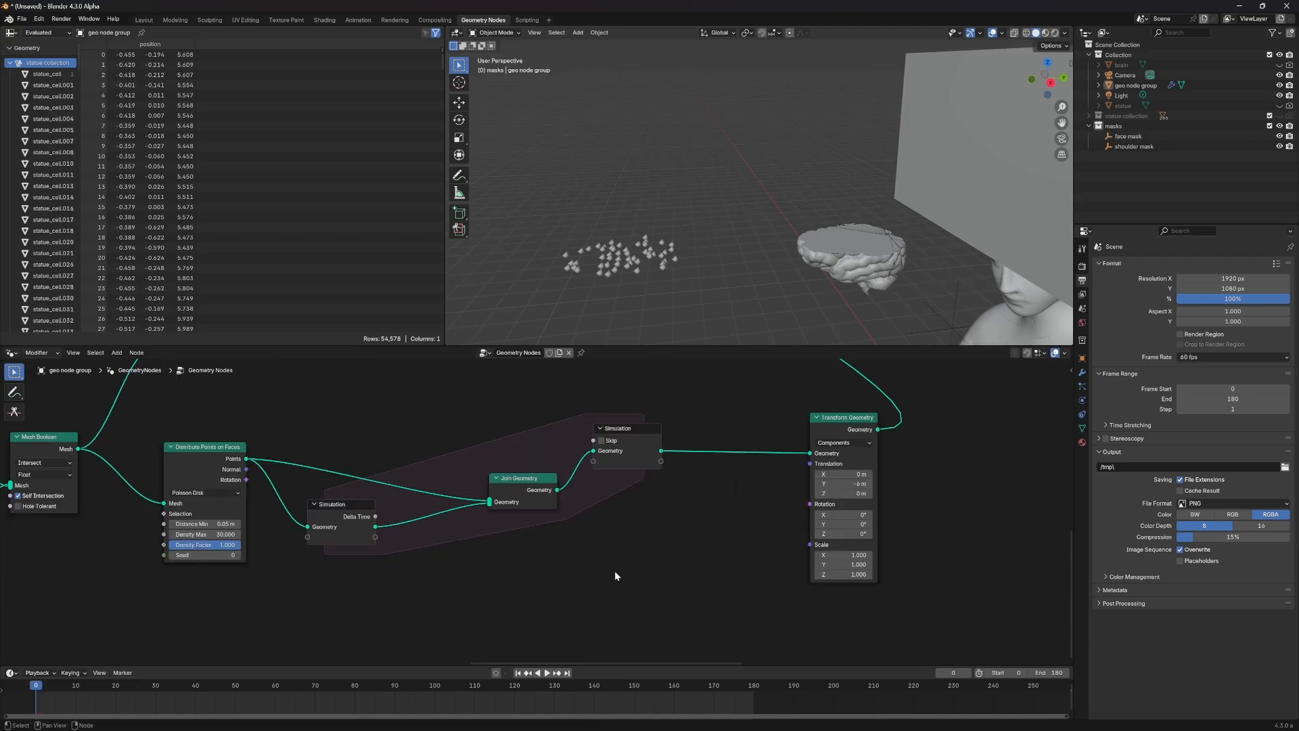
Step: Rearrange the Simulation Zone's input and output nodes and Join Geometry to open space after the join
drag(337, 530, 355, 526)
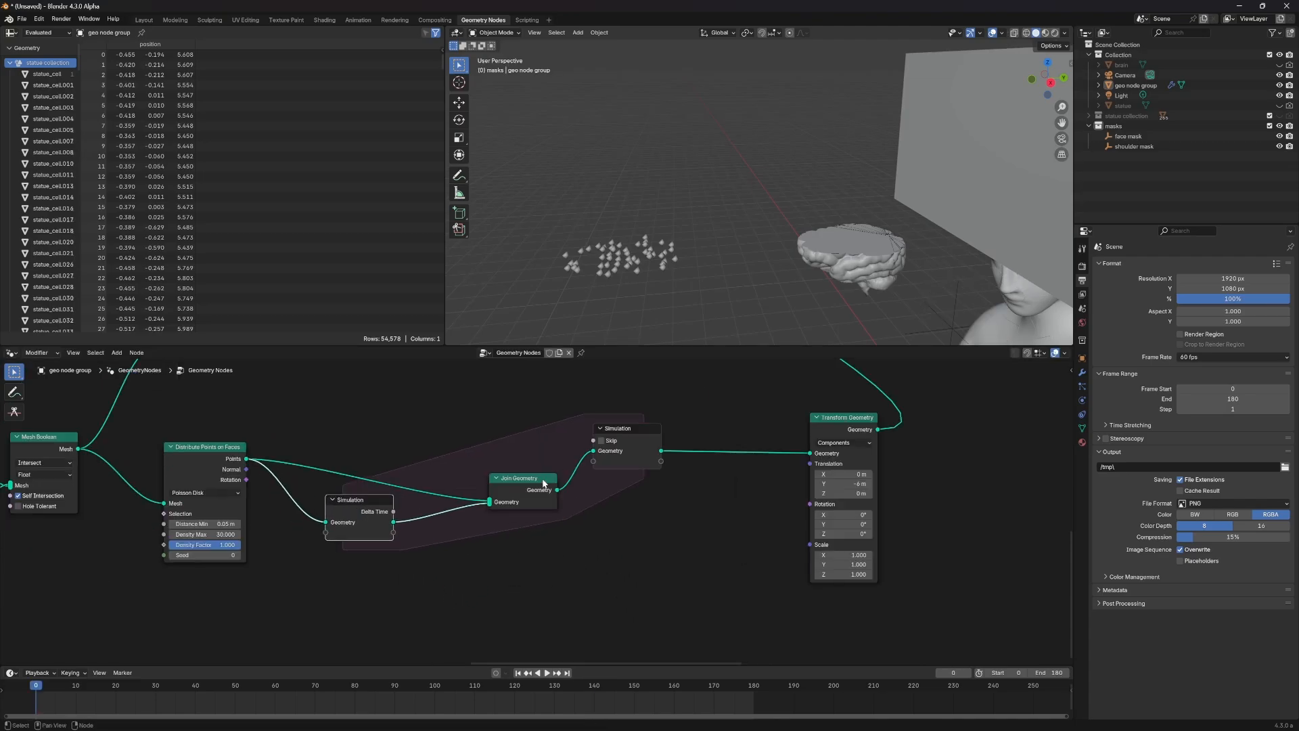
drag(635, 453, 692, 468)
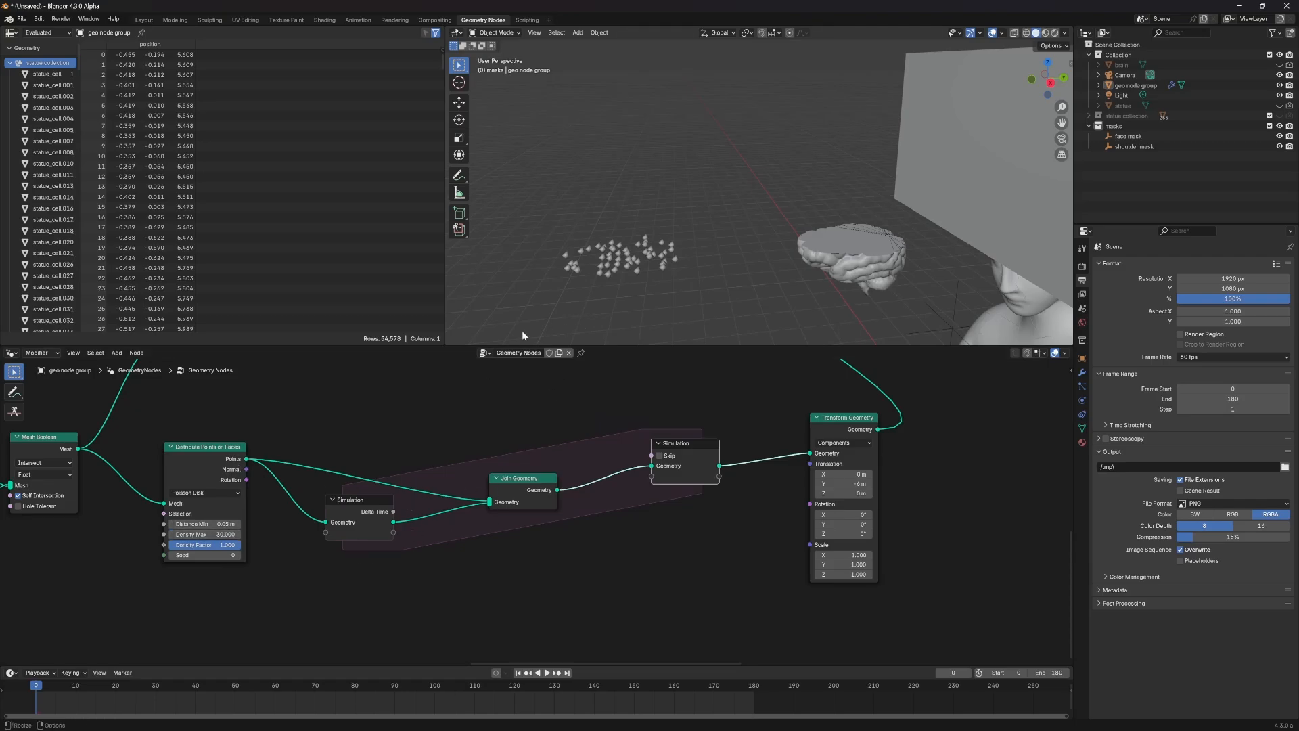
drag(364, 516, 344, 528)
middle_drag(535, 609, 512, 529)
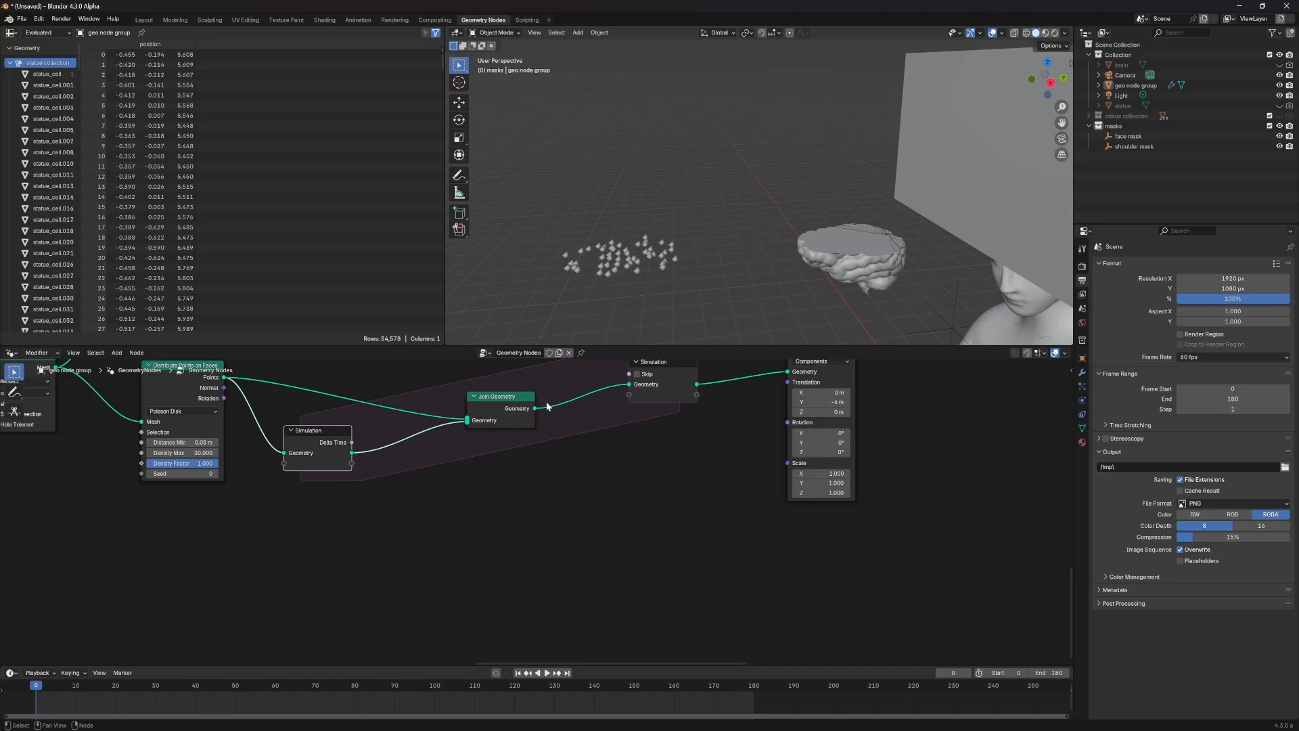
drag(512, 400, 476, 404)
drag(675, 381, 700, 417)
click(550, 515)
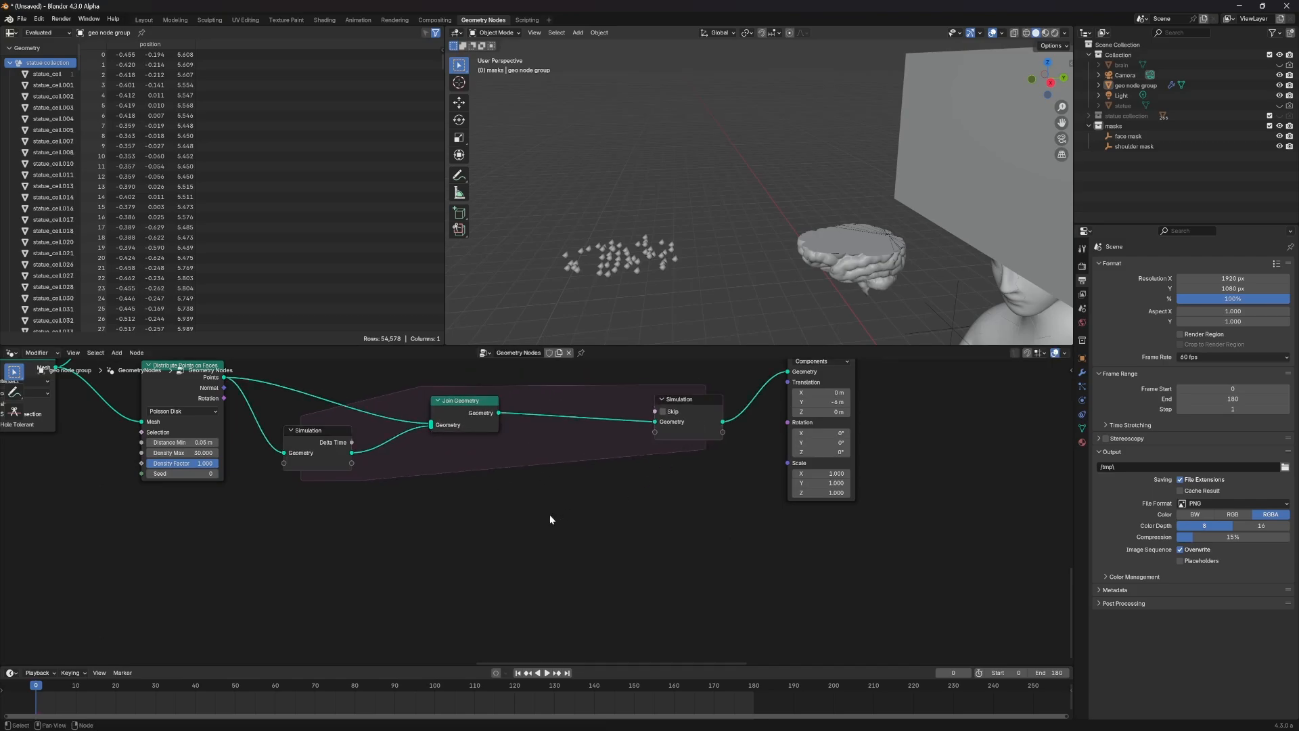
Step: Insert a Store Named Attribute node between Join Geometry and the Simulation output, naming its float point attribute age
key(shift+a)
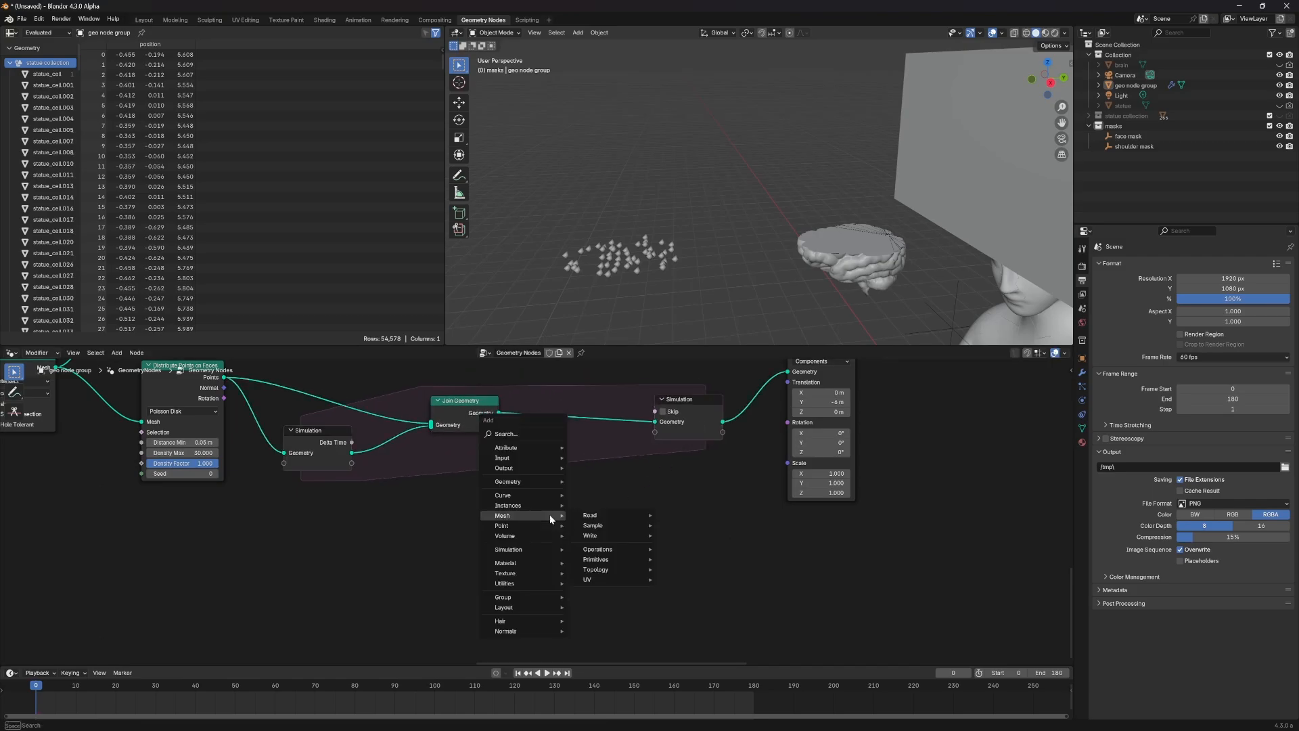
text(store named)
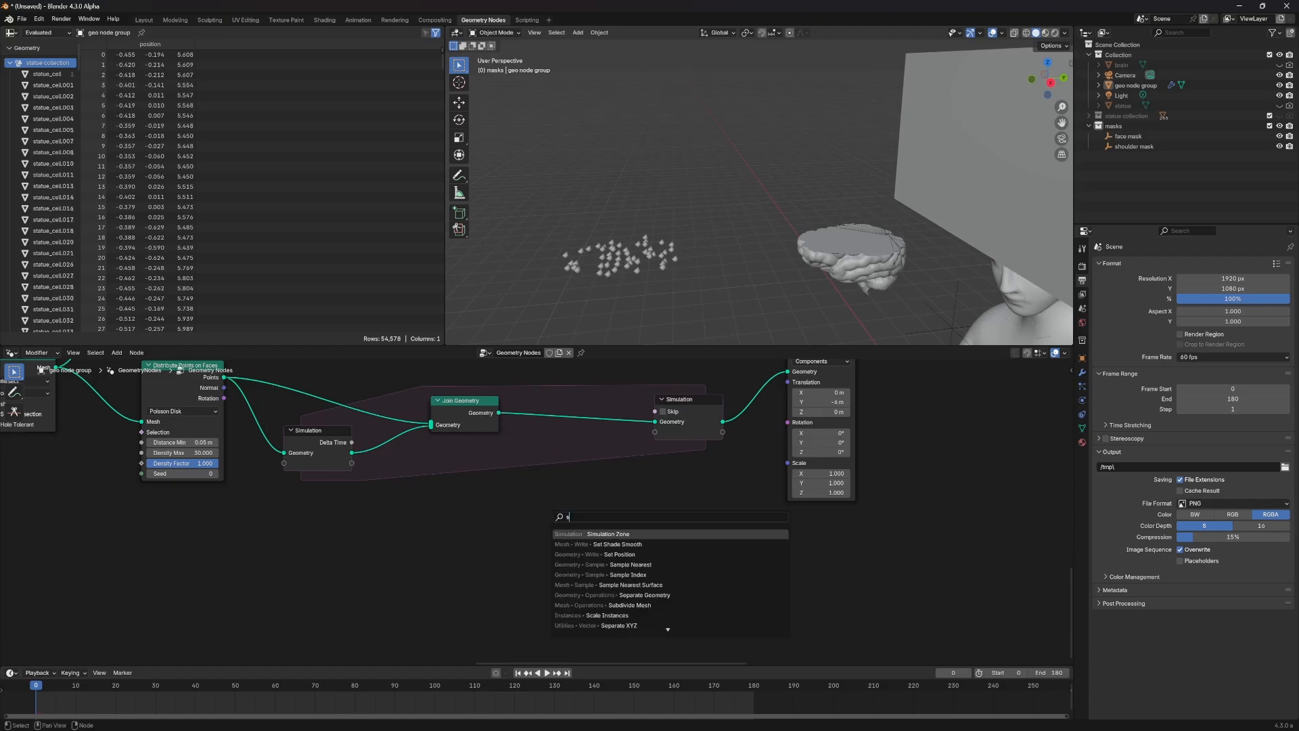
key(Return)
click(549, 360)
click(586, 447)
text(age)
key(Return)
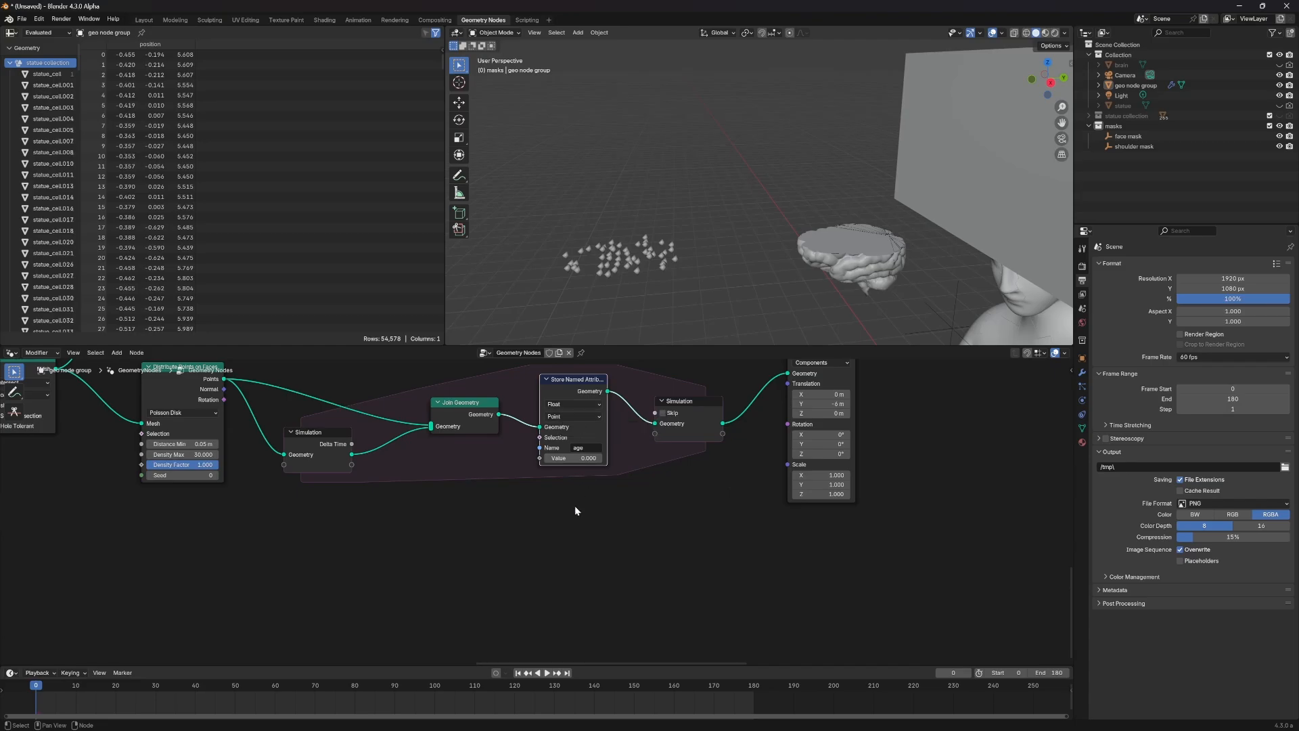
Step: Add a Named Attribute node below the Simulation Zone that reads the float attribute age
key(shift+a)
text(named a)
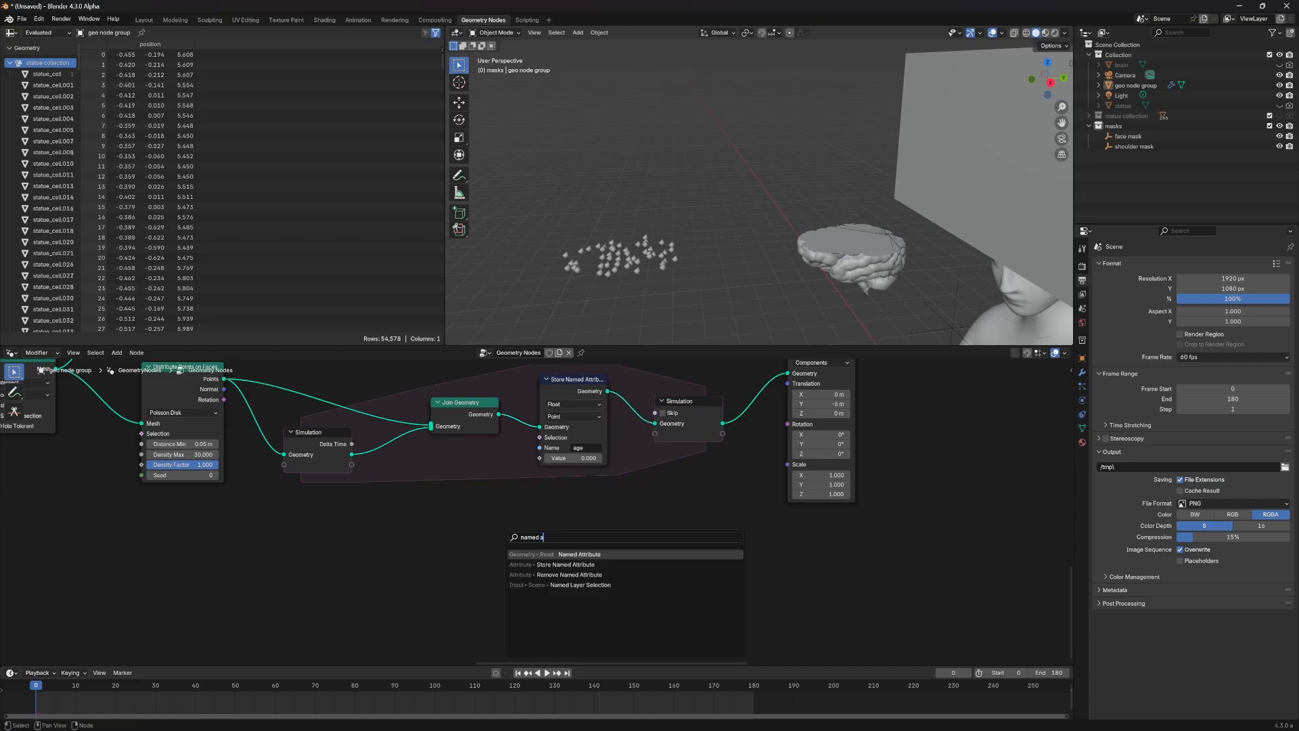
key(Return)
click(456, 539)
drag(458, 543, 425, 564)
click(473, 586)
text(age)
key(Return)
Step: Add 1 to the age attribute with a Math Add node and feed the result into Store Named Attribute's value
key(shift+a)
text(add)
key(Return)
click(501, 535)
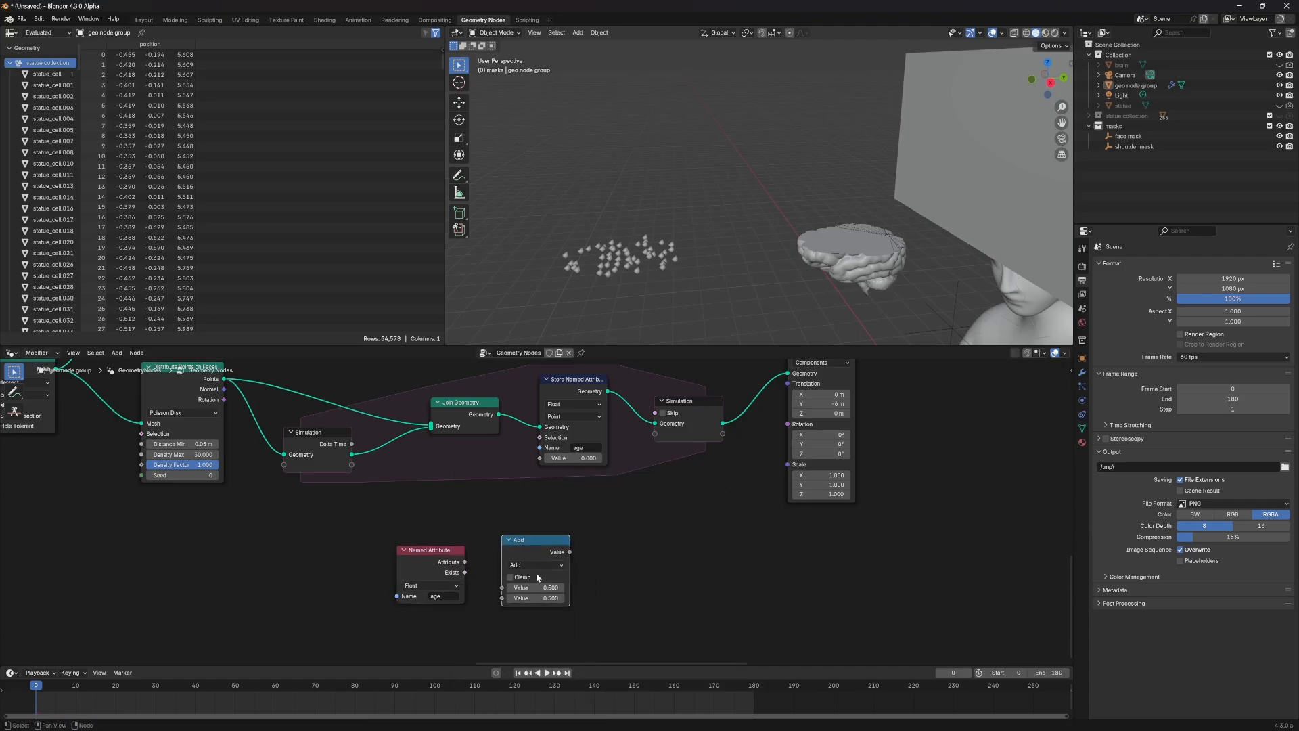
text(1)
key(Return)
drag(465, 562, 565, 576)
drag(569, 552, 540, 459)
Step: Insert a Delete Geometry node between Store Named Attribute and the Simulation output
key(shift+a)
mouse_move(686, 565)
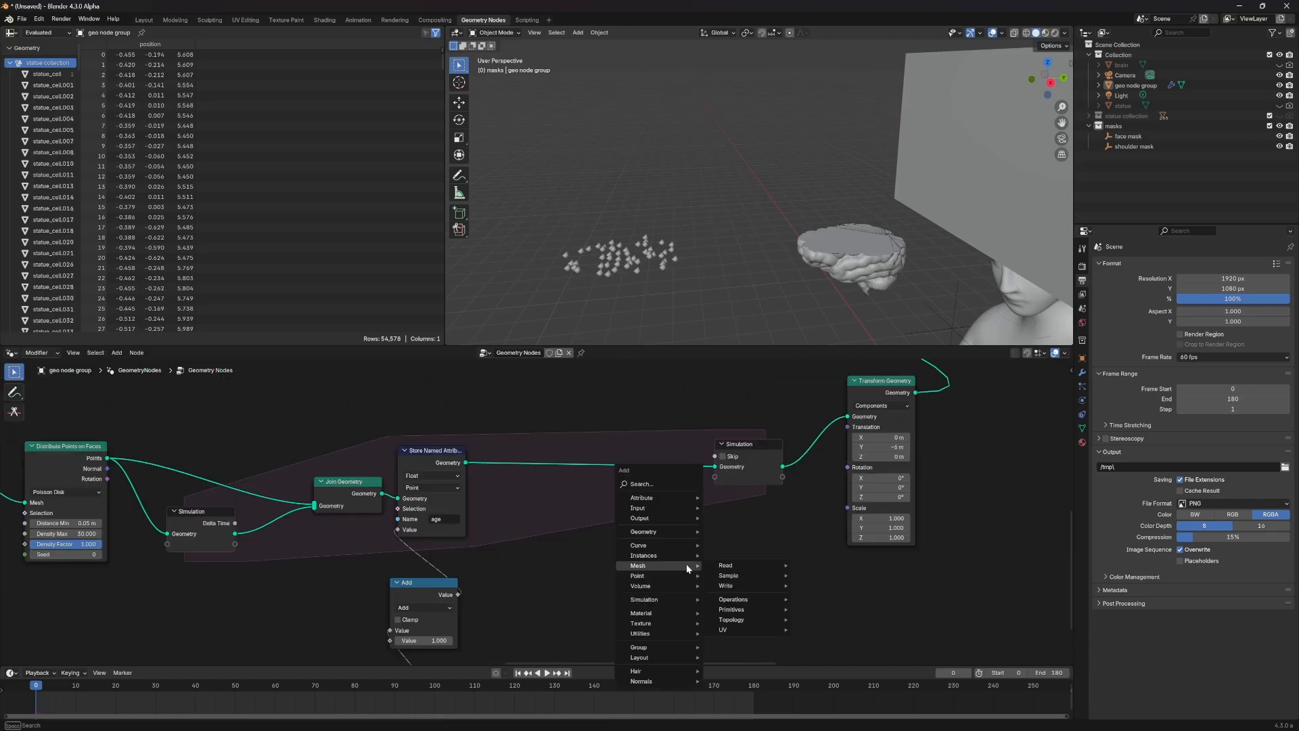
text(delete)
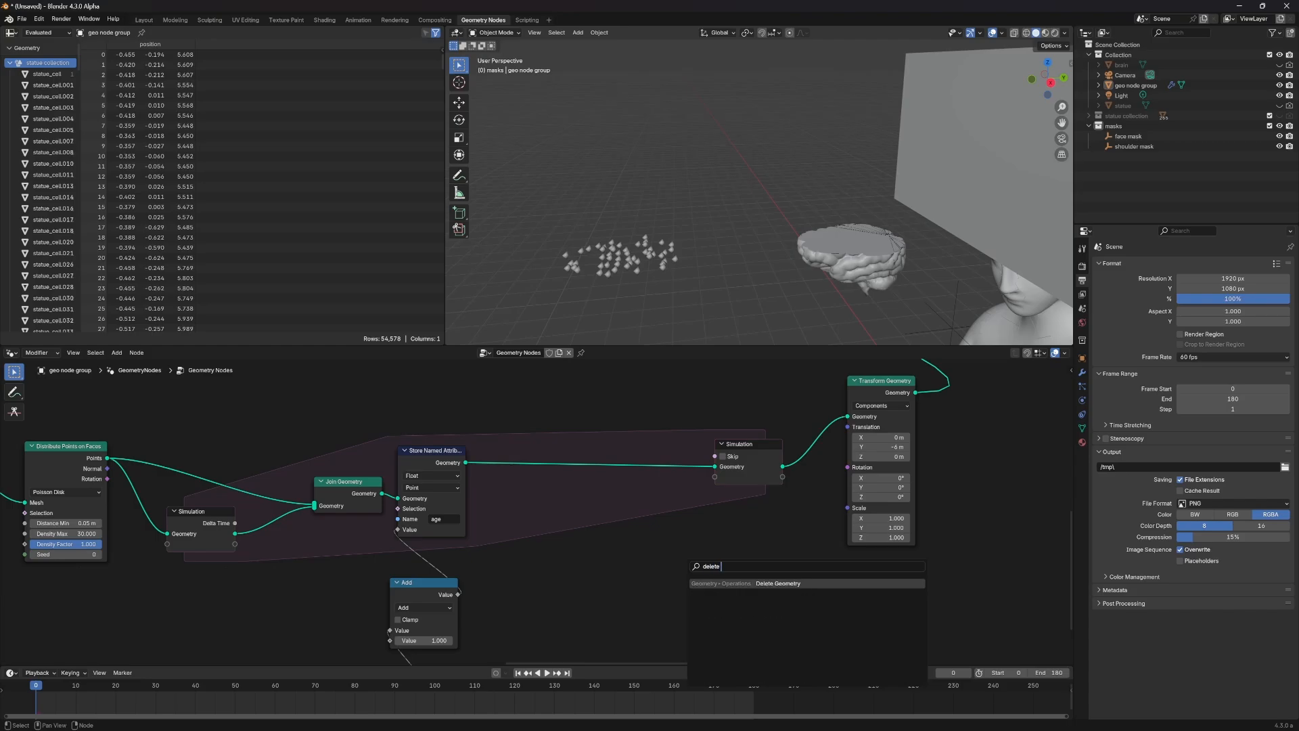
key(Return)
click(583, 459)
scroll(653, 541, down, 1)
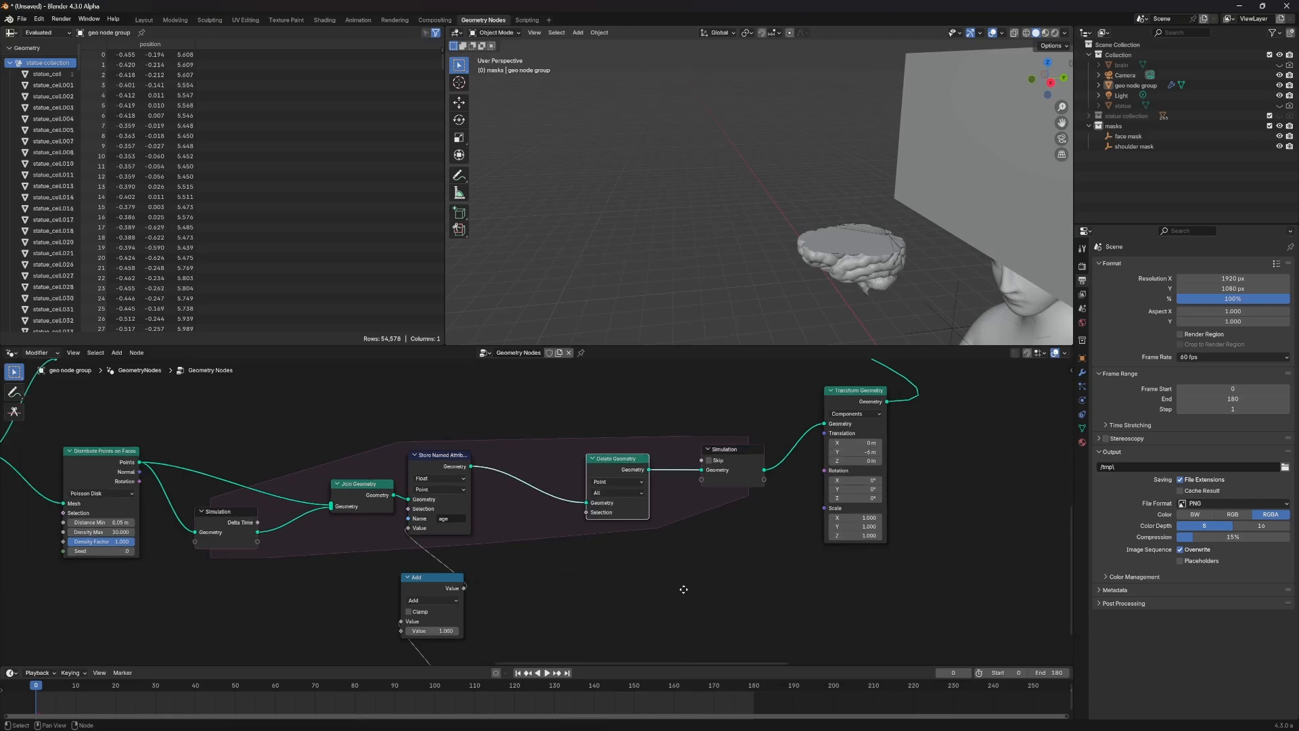
Step: Add a Math node set to Greater Than with a threshold of 20 below Delete Geometry
key(shift+a)
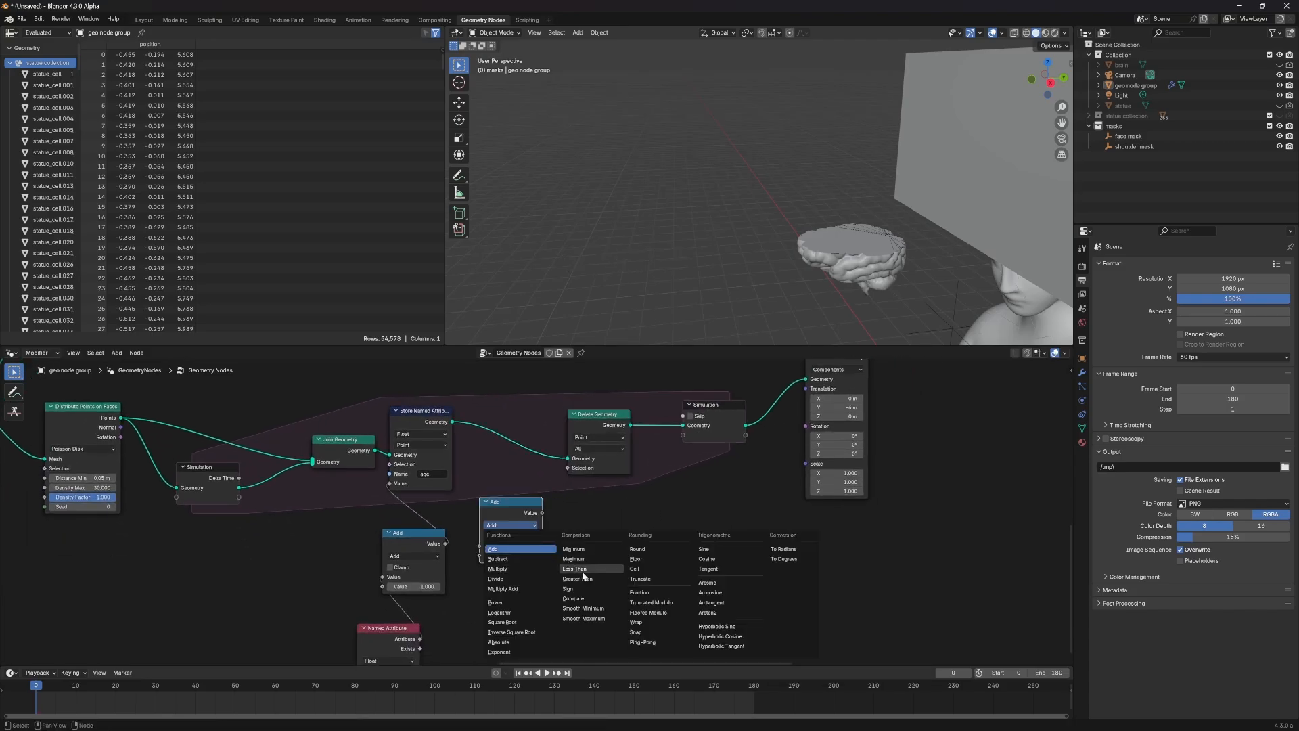
click(572, 566)
click(596, 523)
click(588, 569)
key(Return)
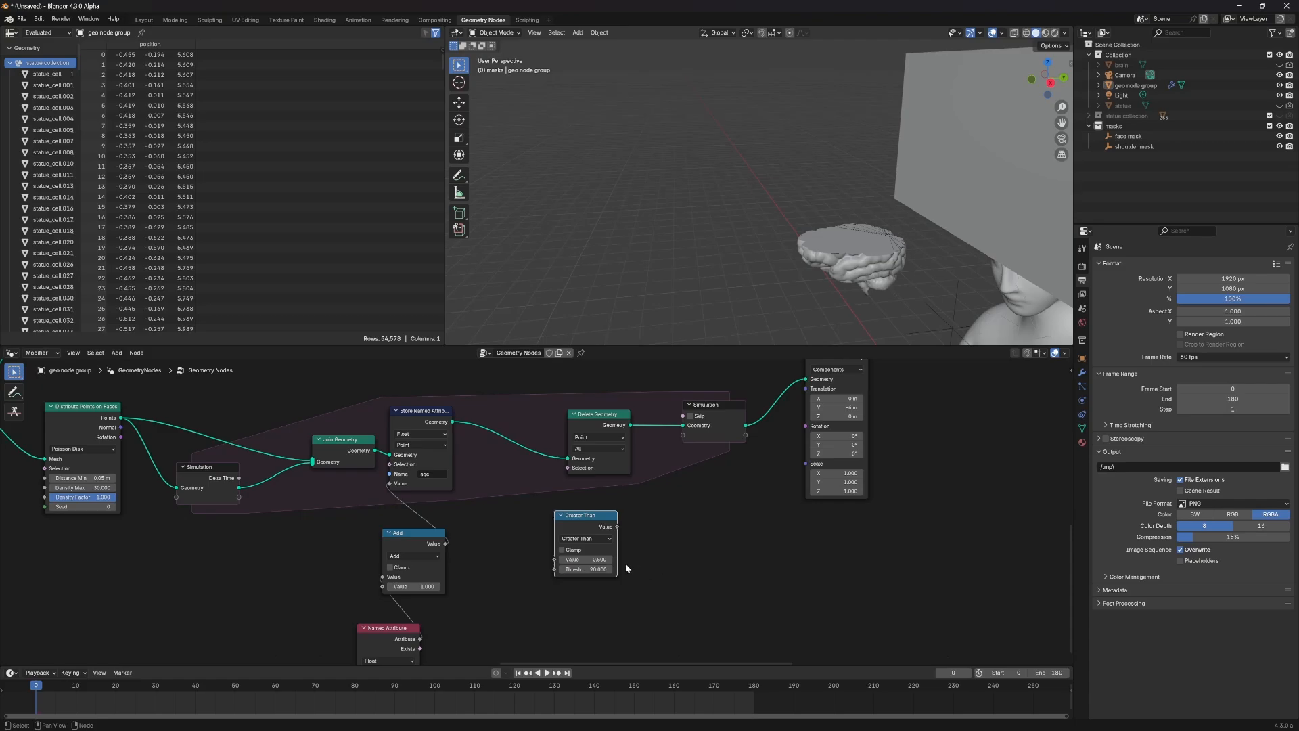
drag(590, 529, 596, 518)
Step: Connect the age attribute to the Greater Than value and its result to Delete Geometry's selection
middle_drag(509, 599, 503, 524)
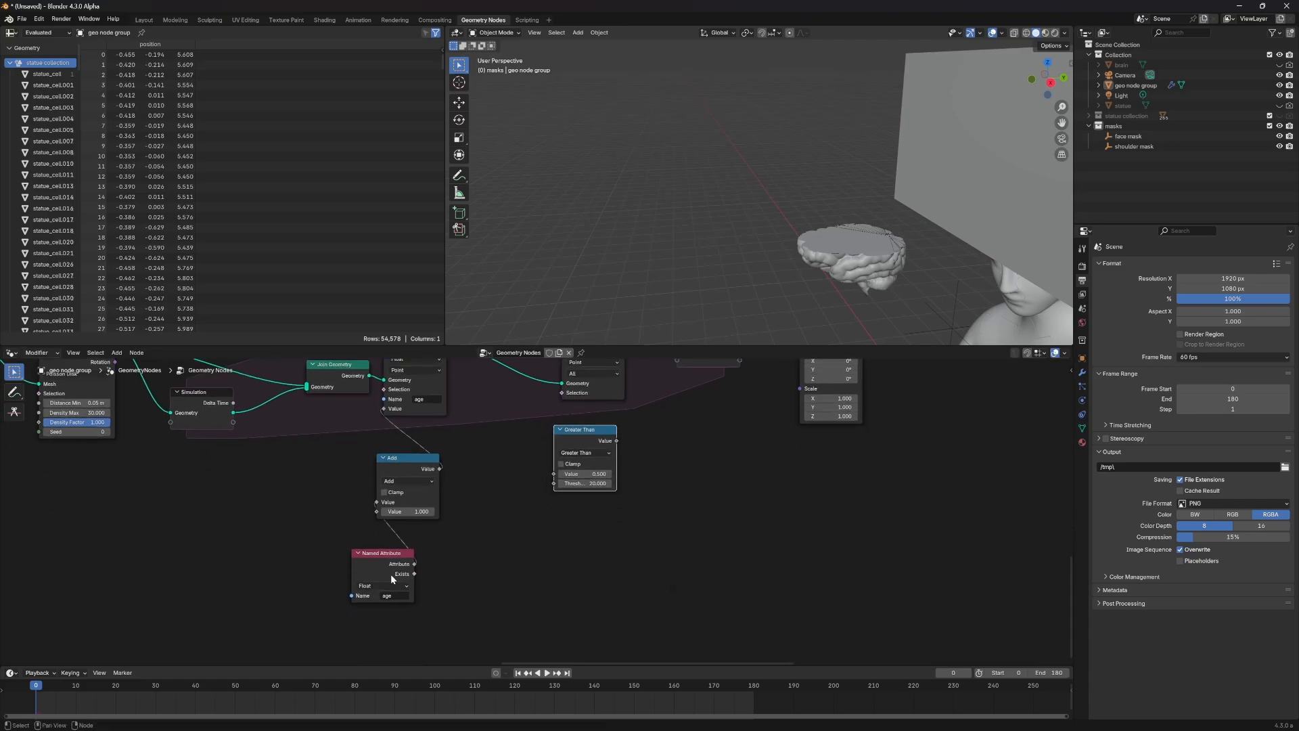
drag(415, 564, 553, 474)
middle_drag(673, 458, 602, 512)
drag(545, 494, 491, 446)
drag(501, 492, 512, 513)
middle_drag(346, 512, 413, 546)
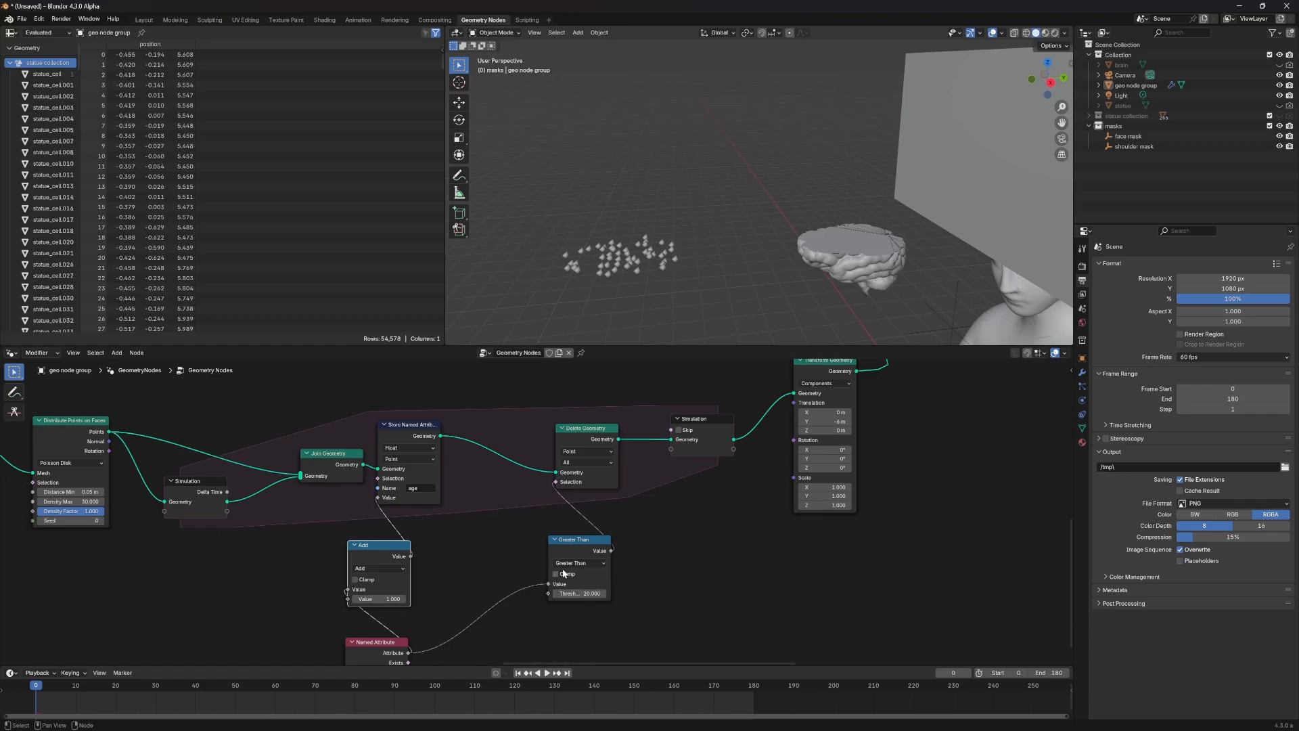
middle_drag(469, 570, 477, 525)
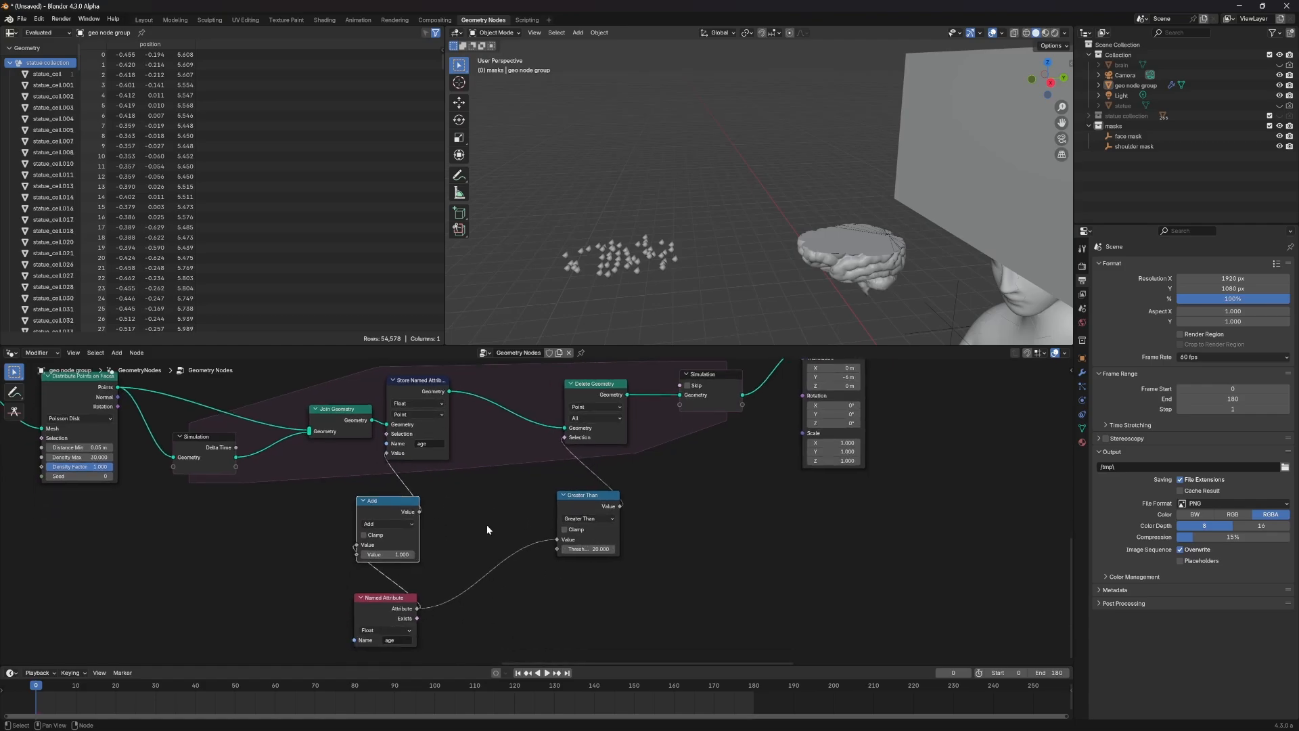
Step: Spread out the age, Join Geometry, Delete Geometry and Simulation output nodes to clear space before the Simulation output
drag(362, 609, 359, 617)
middle_drag(361, 552, 453, 557)
drag(437, 428, 416, 429)
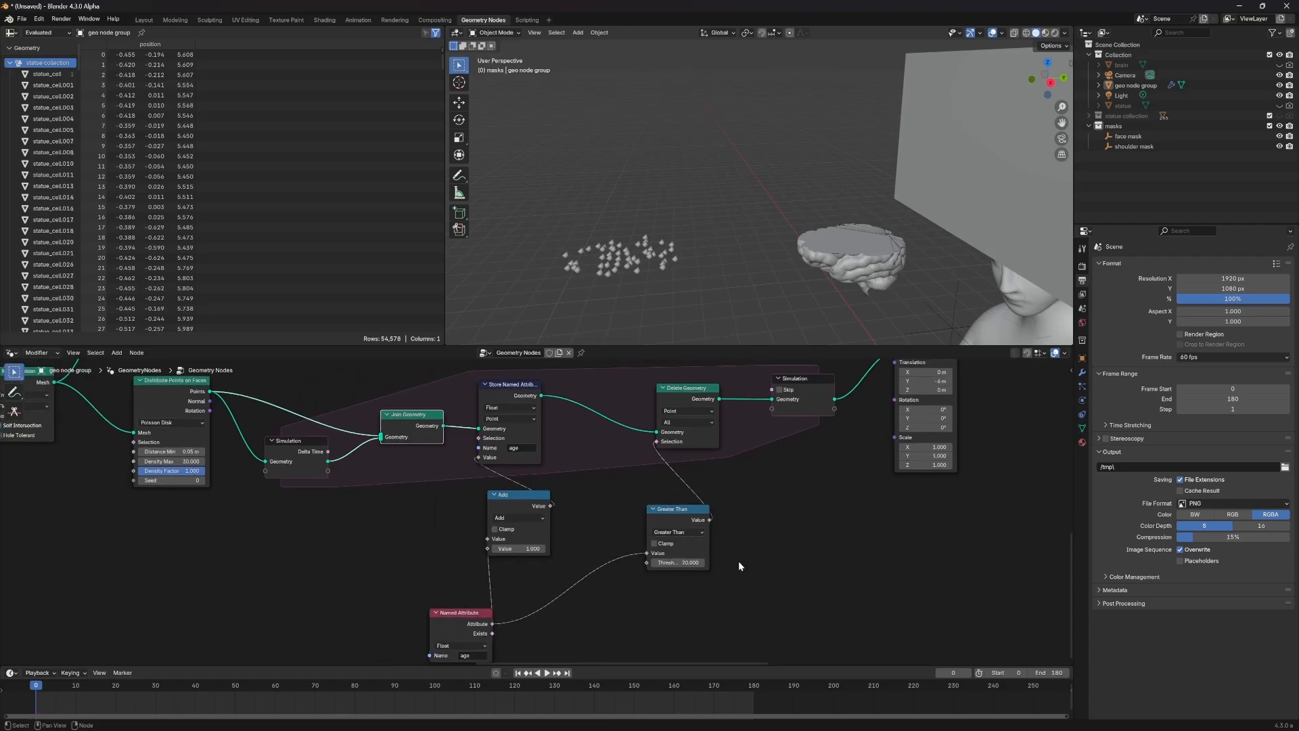
drag(814, 396, 900, 393)
drag(688, 399, 640, 392)
middle_drag(870, 474, 675, 527)
drag(745, 384, 864, 393)
Step: Insert a Set Position node between Delete Geometry and the Simulation output
click(696, 551)
key(shift+a)
text(set pos)
key(Return)
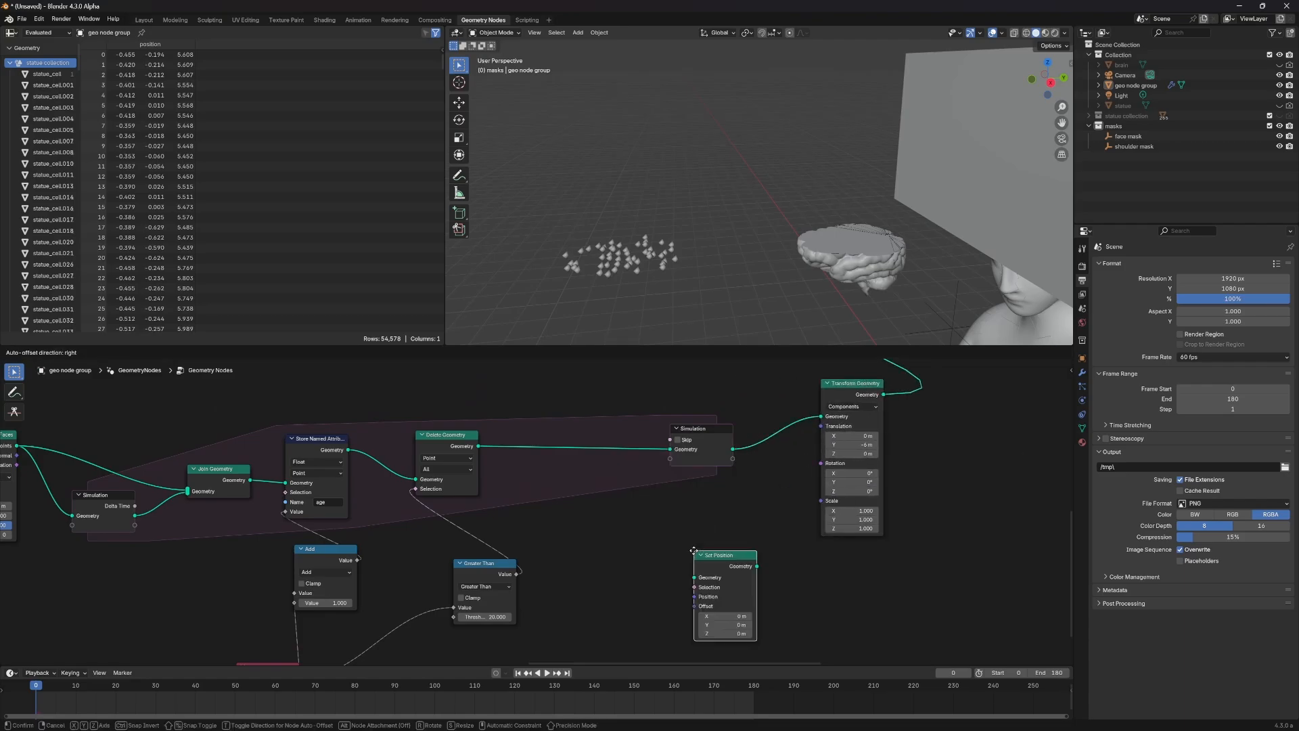
click(585, 431)
Step: Add a Noise Texture below Set Position and connect its color to the Set Position offset
scroll(625, 540, down, 2)
key(shift+a)
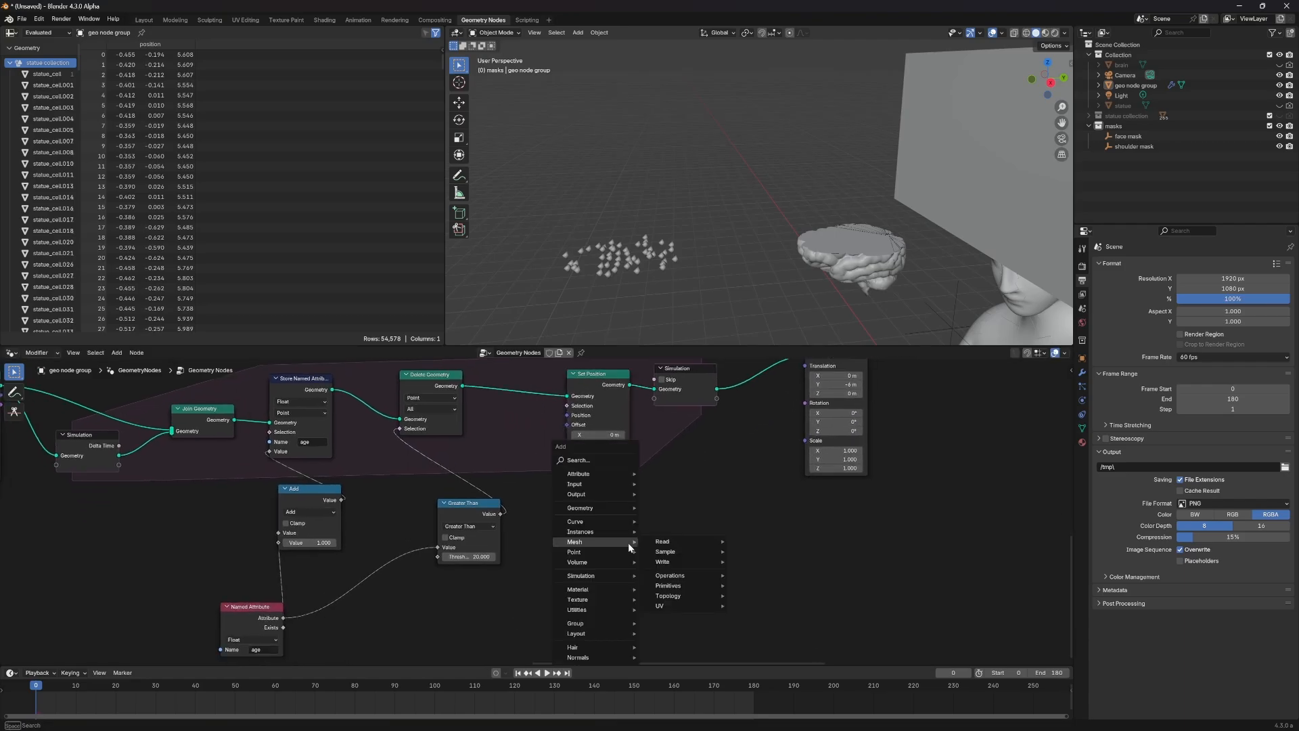
text(noise)
key(Return)
click(683, 556)
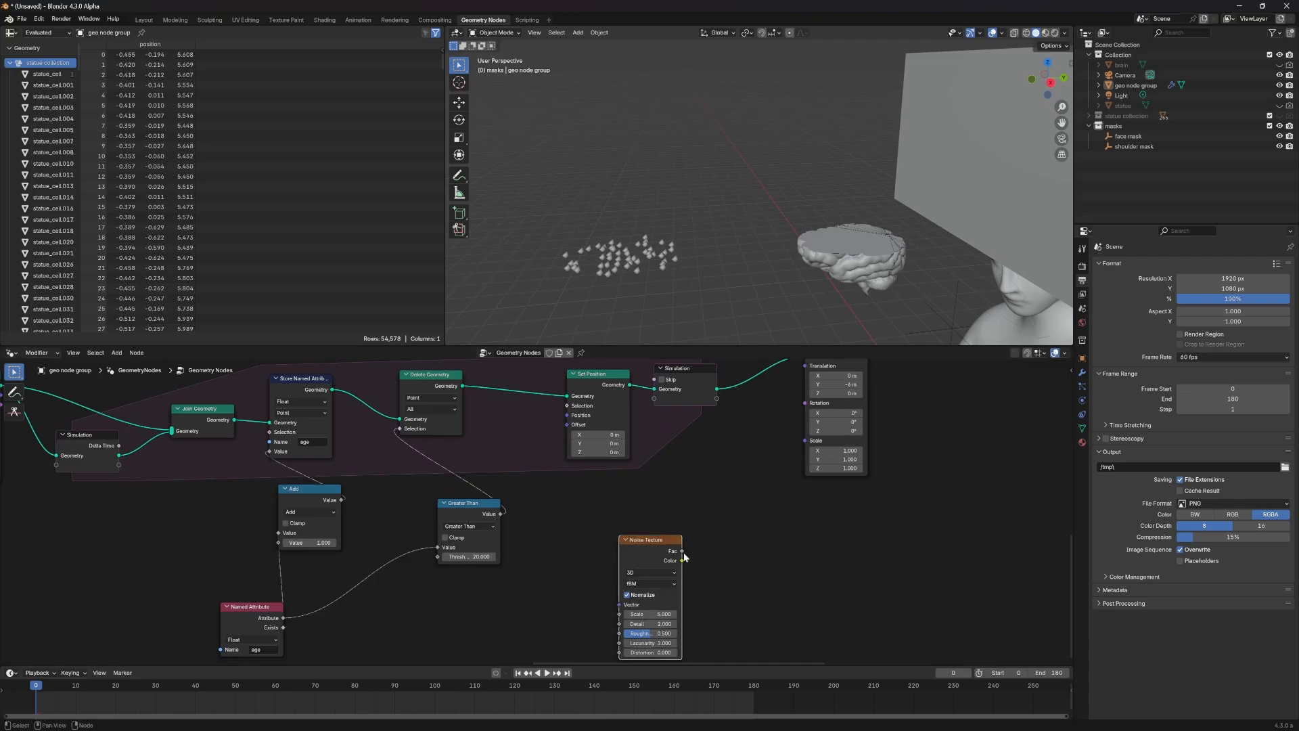
drag(682, 560, 661, 476)
drag(575, 458, 562, 427)
middle_drag(646, 544, 617, 488)
drag(617, 488, 558, 520)
Step: Insert a Vector Math Add node between the noise color and the offset, adding -0.5 on every axis
key(shift+a)
text(vector)
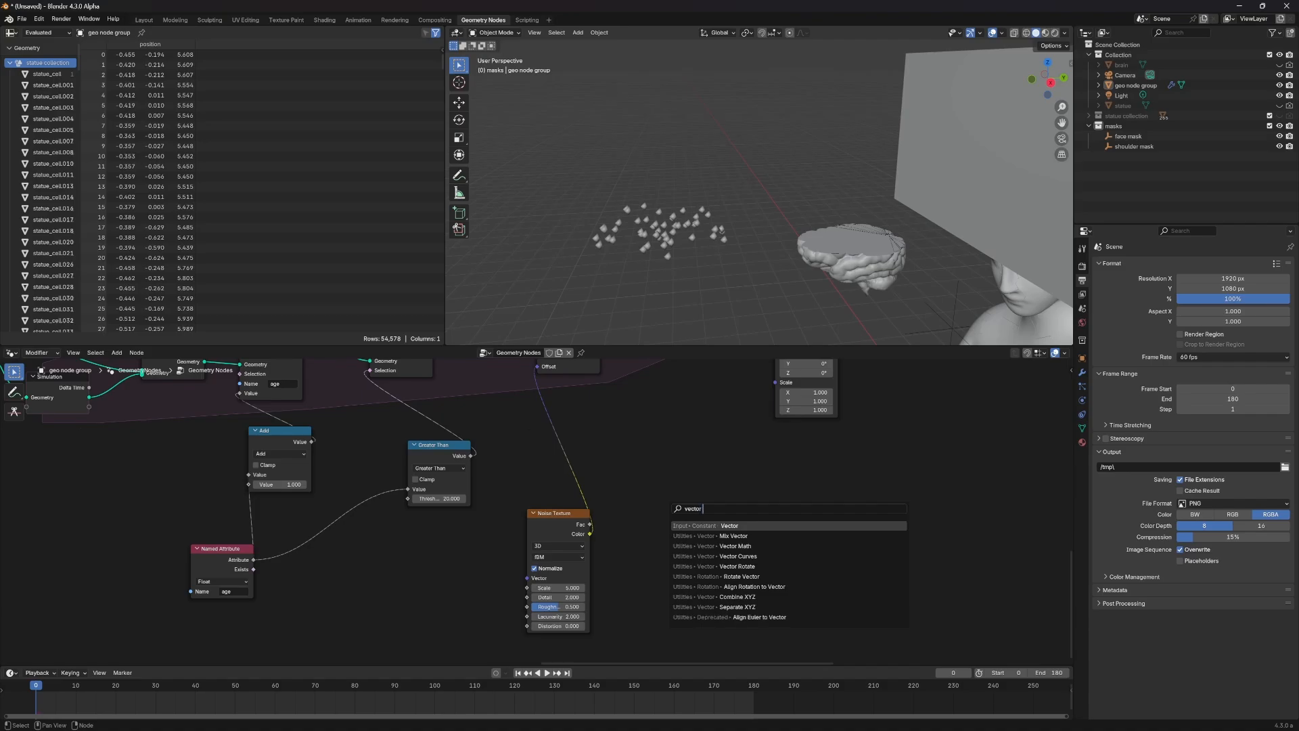
click(683, 545)
click(618, 492)
click(619, 493)
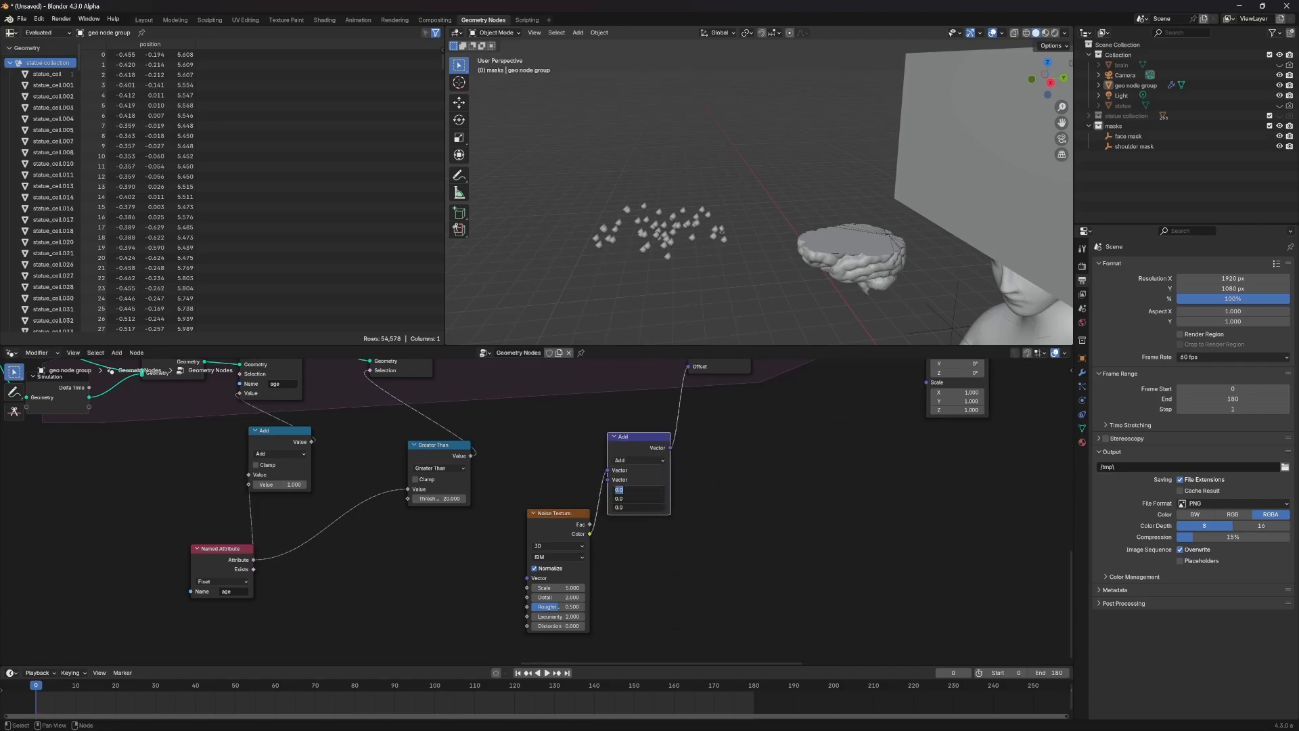
key(Return)
scroll(791, 517, down, 1)
Step: Duplicate the vector Add node into the offset link and set its vector to 0, 0, 0.1
middle_drag(792, 517, 594, 548)
drag(507, 522, 497, 553)
key(shift+d)
click(572, 534)
drag(579, 547, 565, 532)
key(Return)
click(563, 546)
key(Return)
drag(647, 528, 611, 571)
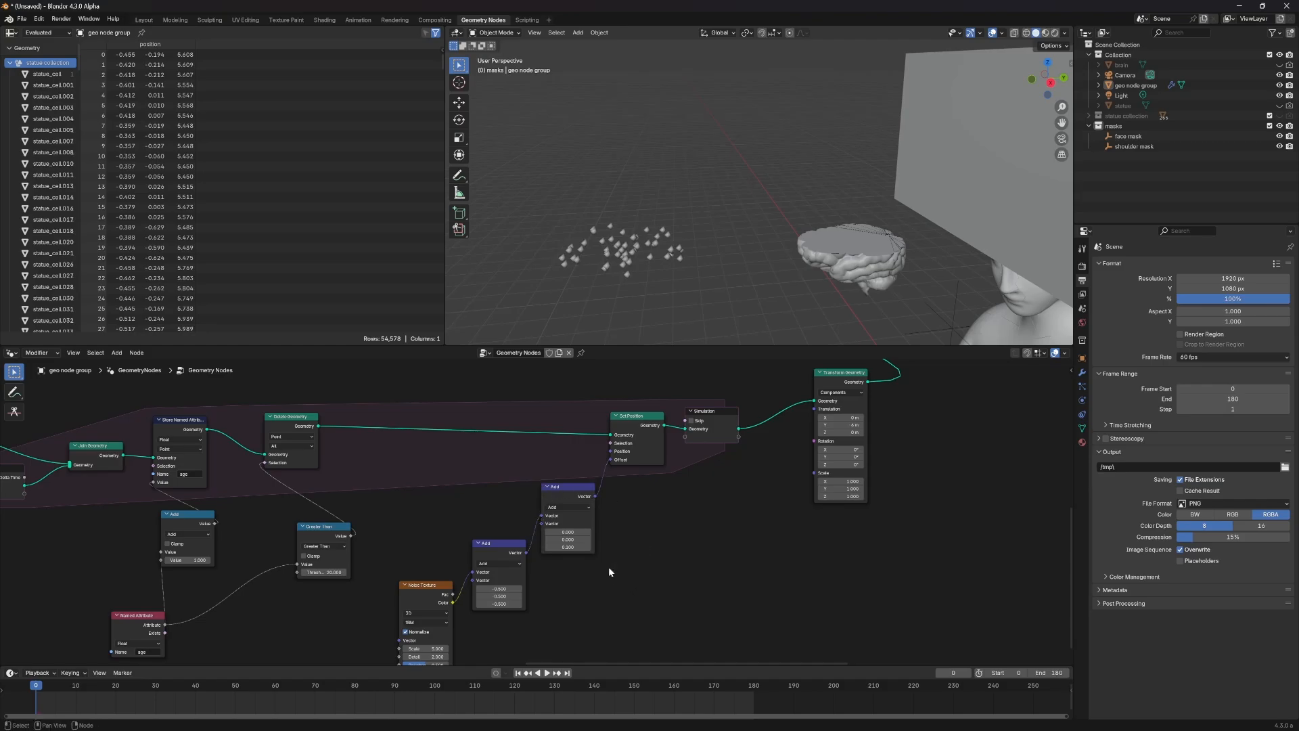
Step: Duplicate the second vector Add node and insert the copy just before Set Position's offset
middle_drag(609, 496, 563, 538)
drag(522, 530, 524, 555)
key(shift+d)
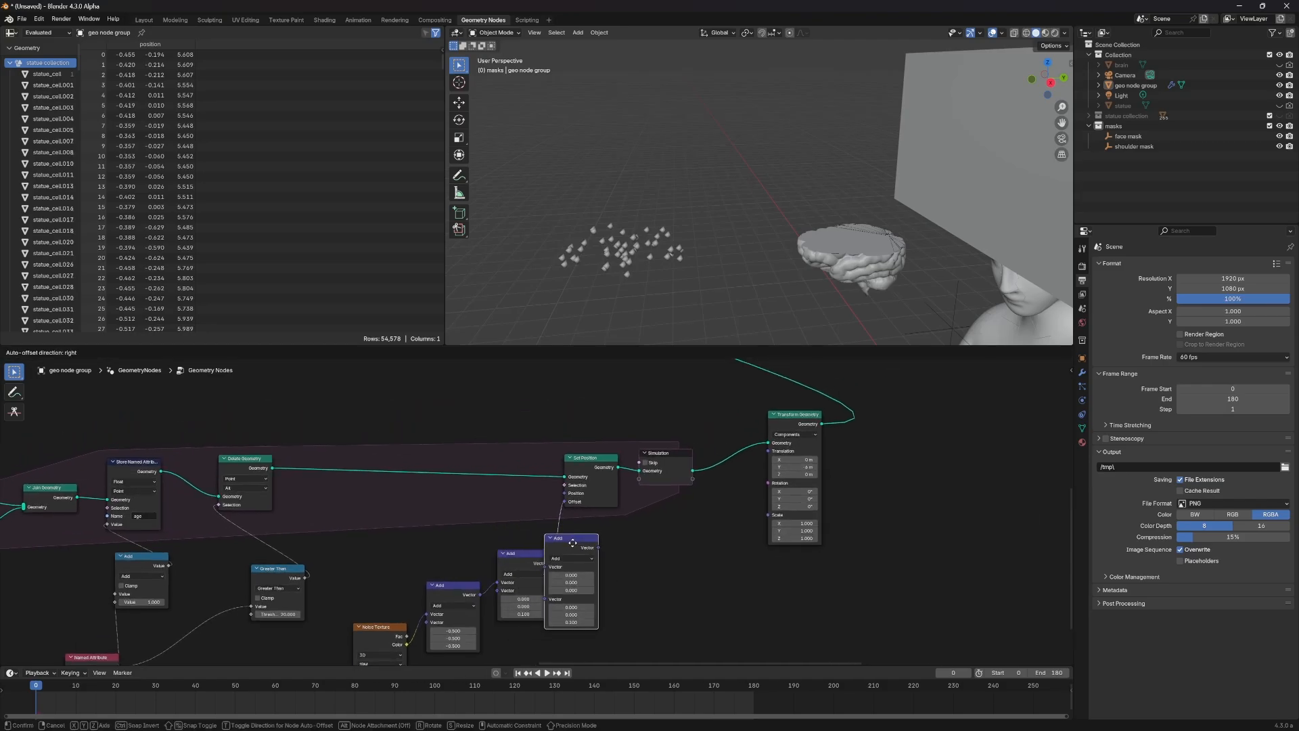
click(572, 540)
Step: Try 0.2 for X and Y and 0.1 for Z in the middle vector Add node
drag(524, 599, 524, 614)
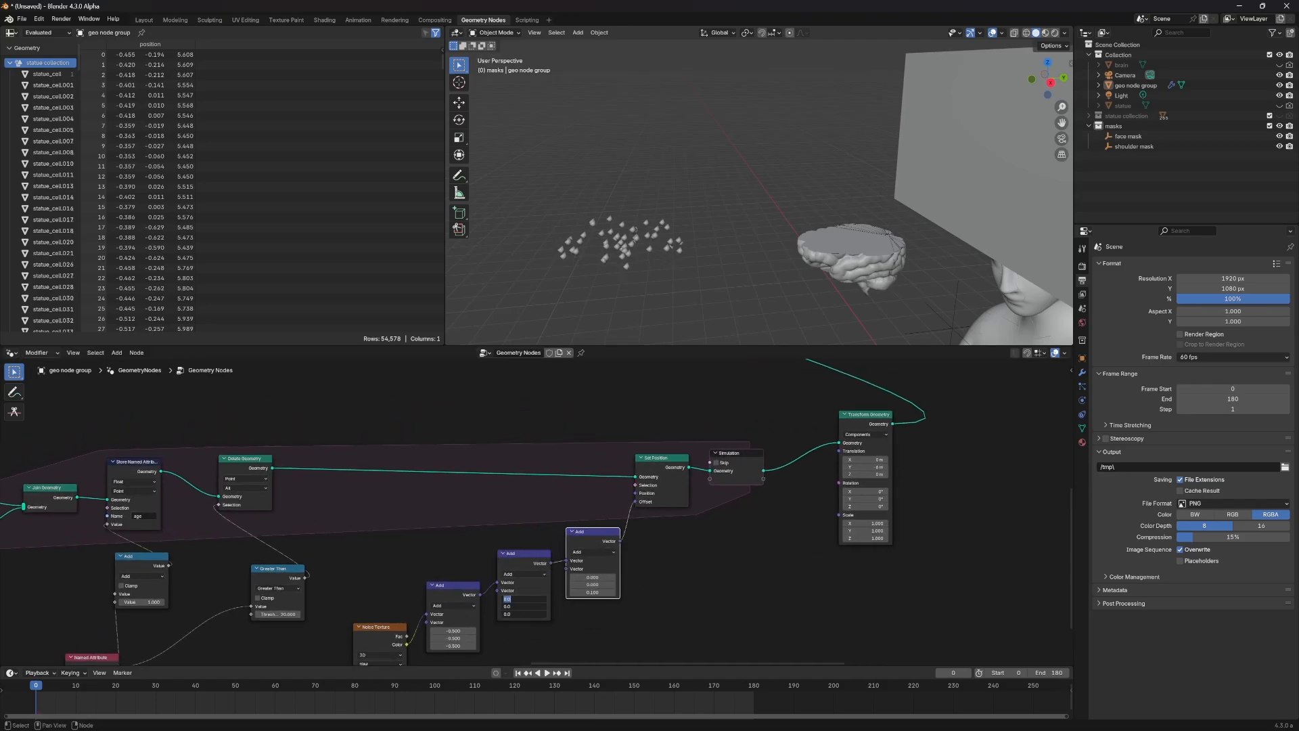
text(.2)
key(Return)
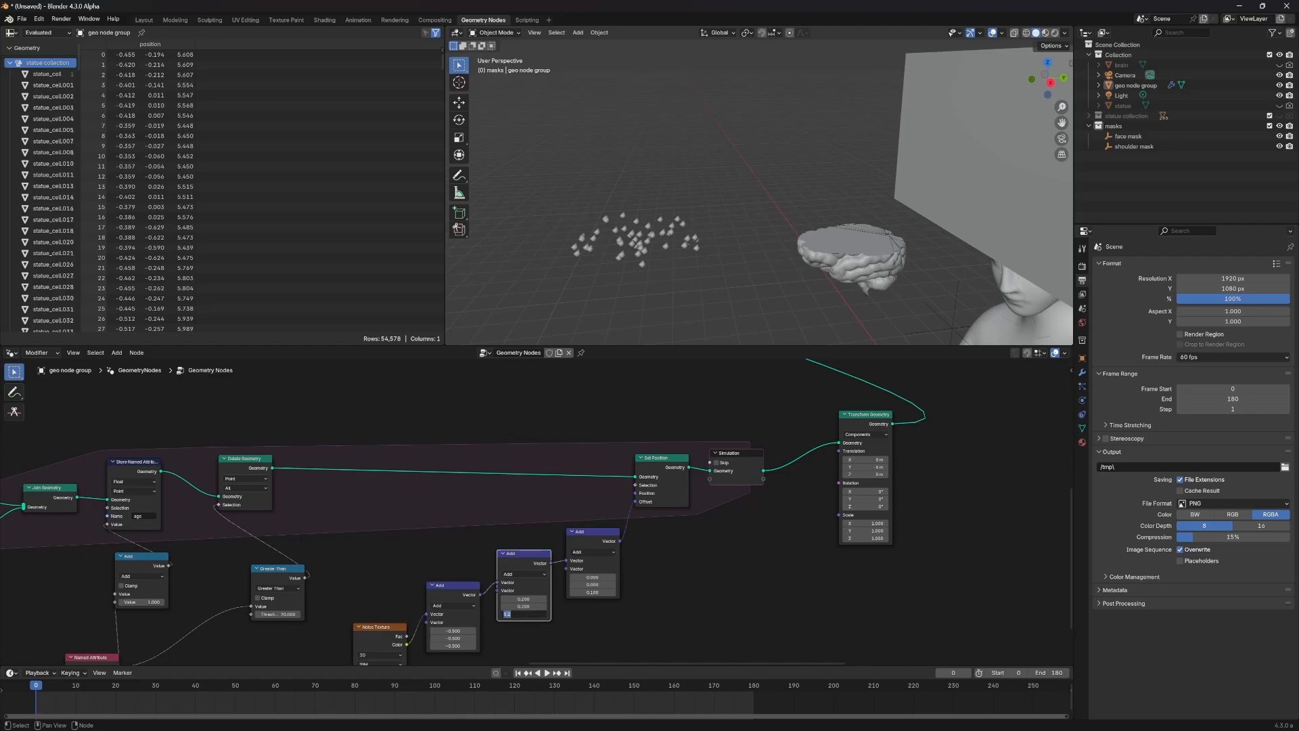
text(.1)
key(Return)
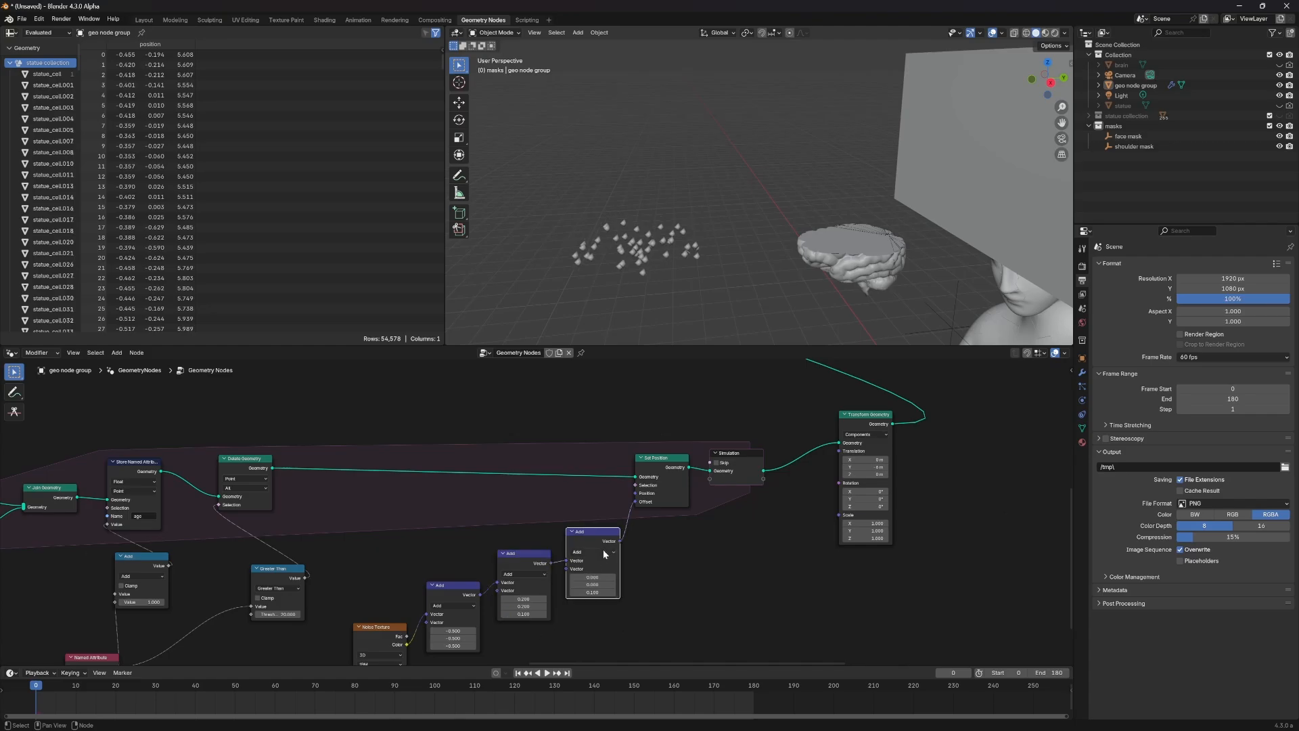
Step: Switch the last vector math node to Multiply with X and Y at 0.1 and Z at 1
click(604, 552)
click(597, 588)
text(1)
key(Return)
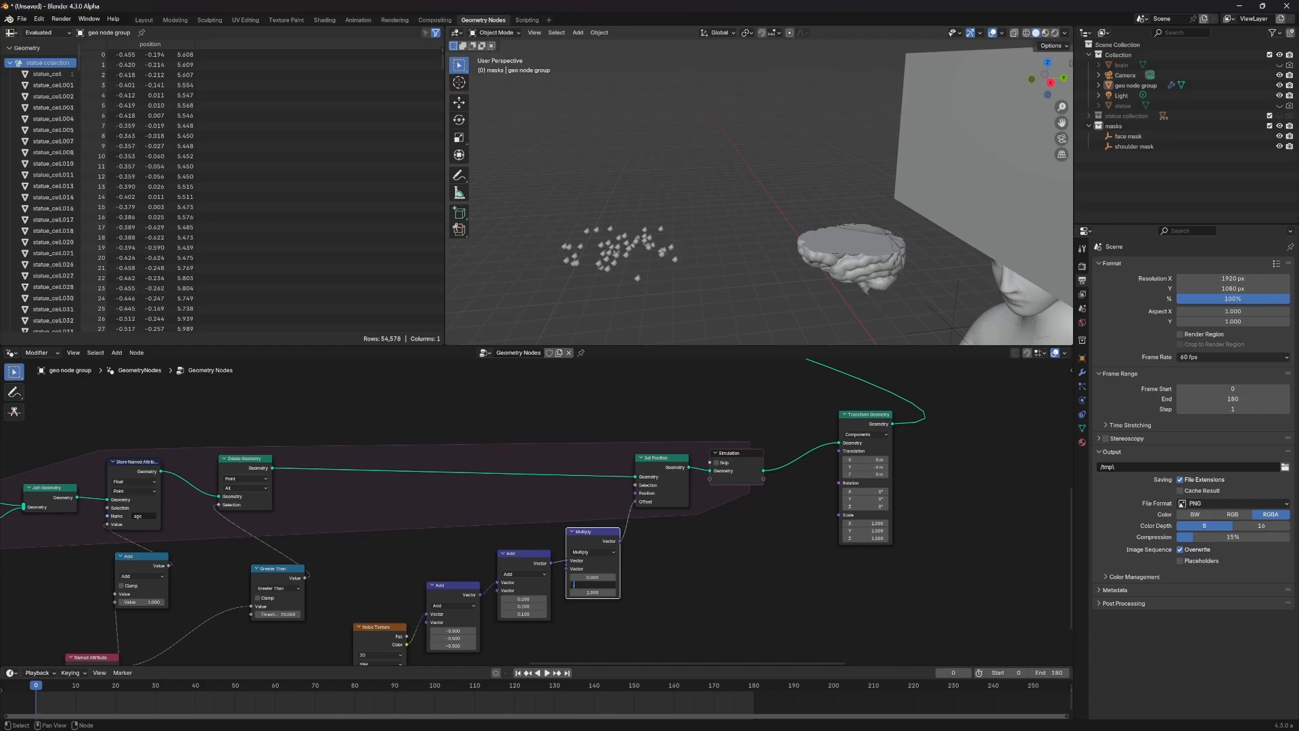
key(Return)
key(Return)
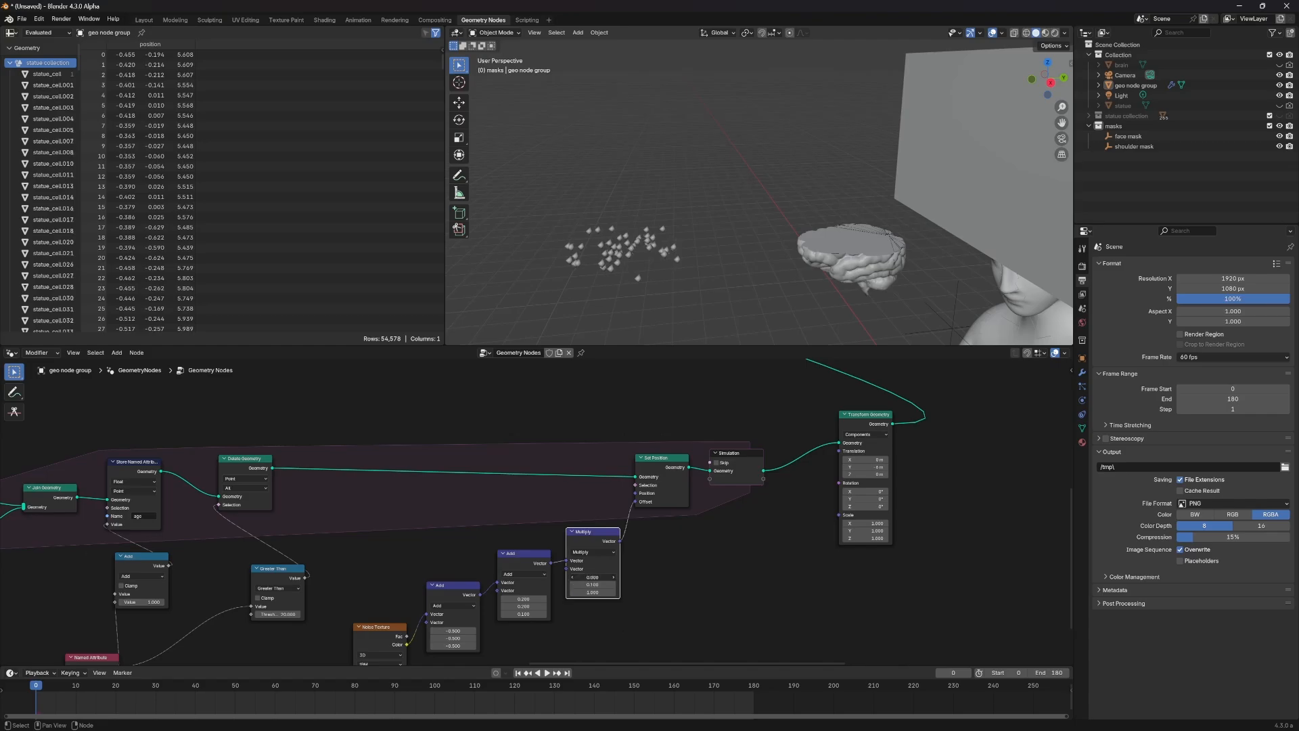
text(.1)
key(Return)
click(693, 595)
middle_drag(510, 621, 526, 603)
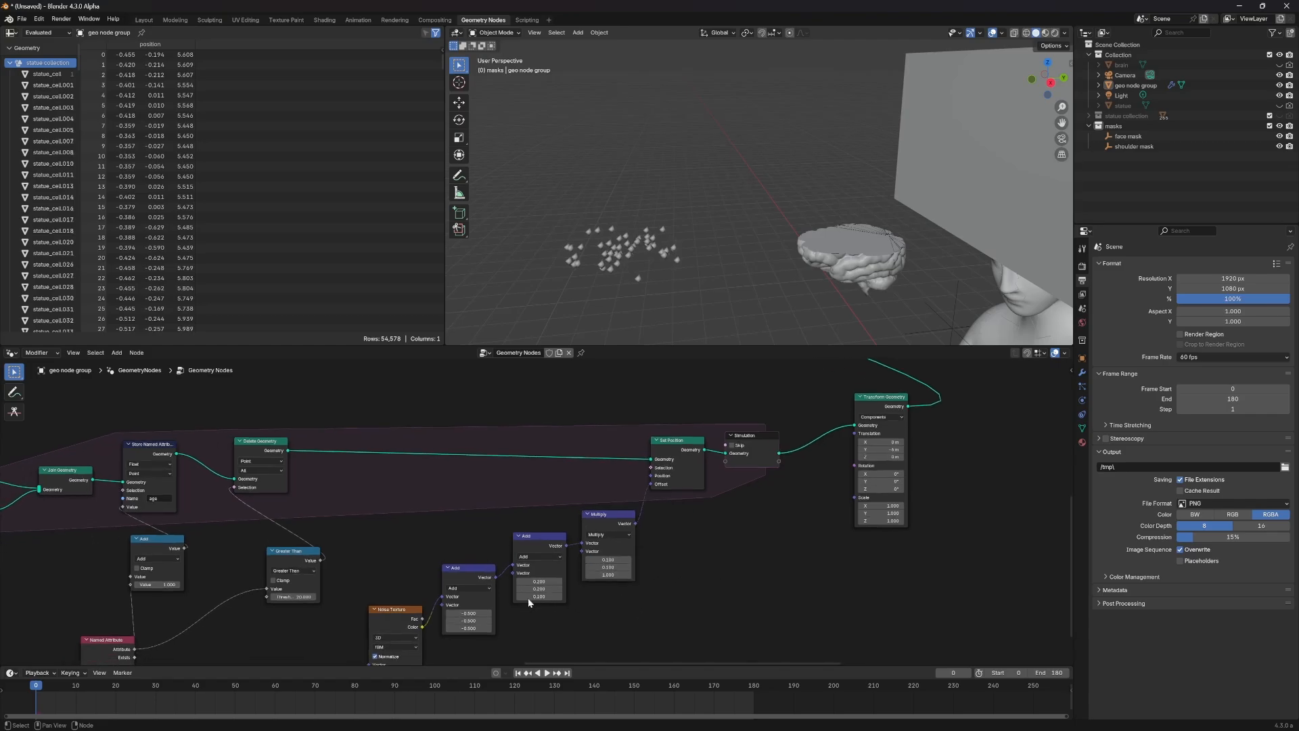
Step: Set the middle vector Add node's X and Y values to 0
click(532, 581)
text(0)
key(Return)
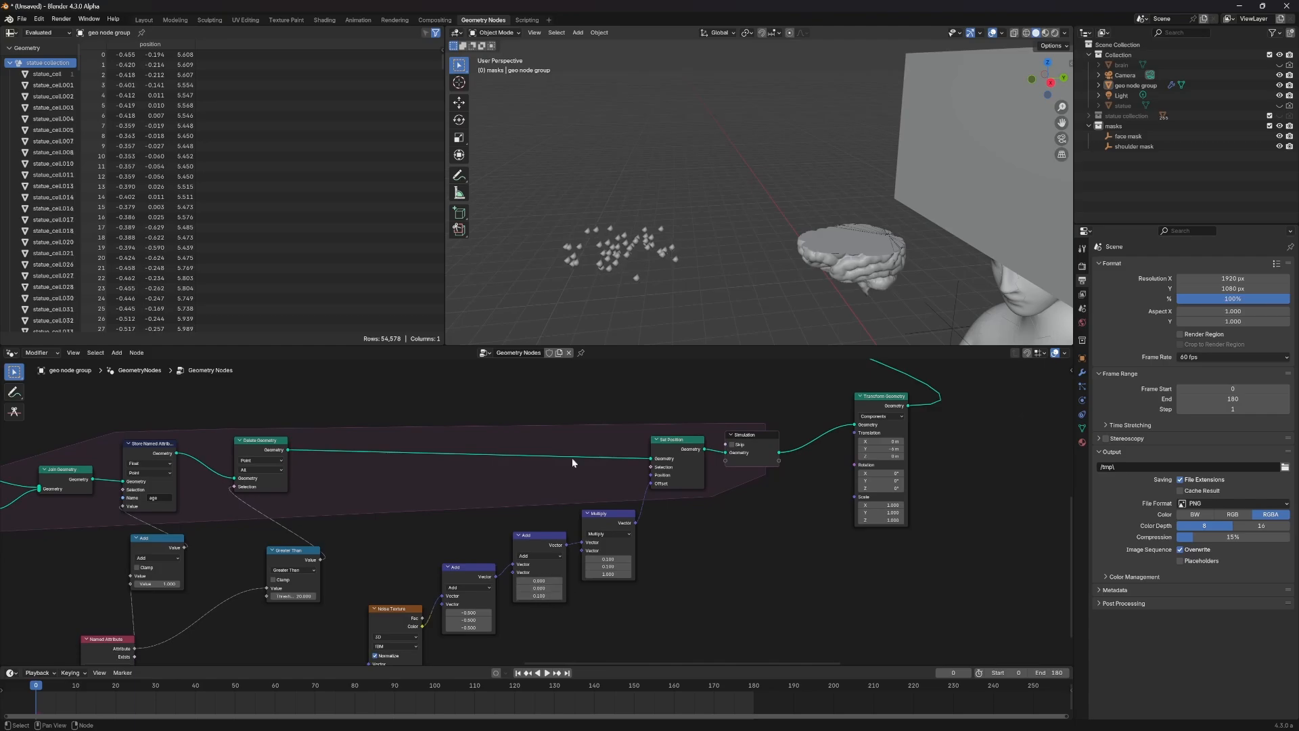
shift+scroll(603, 452, down, 2)
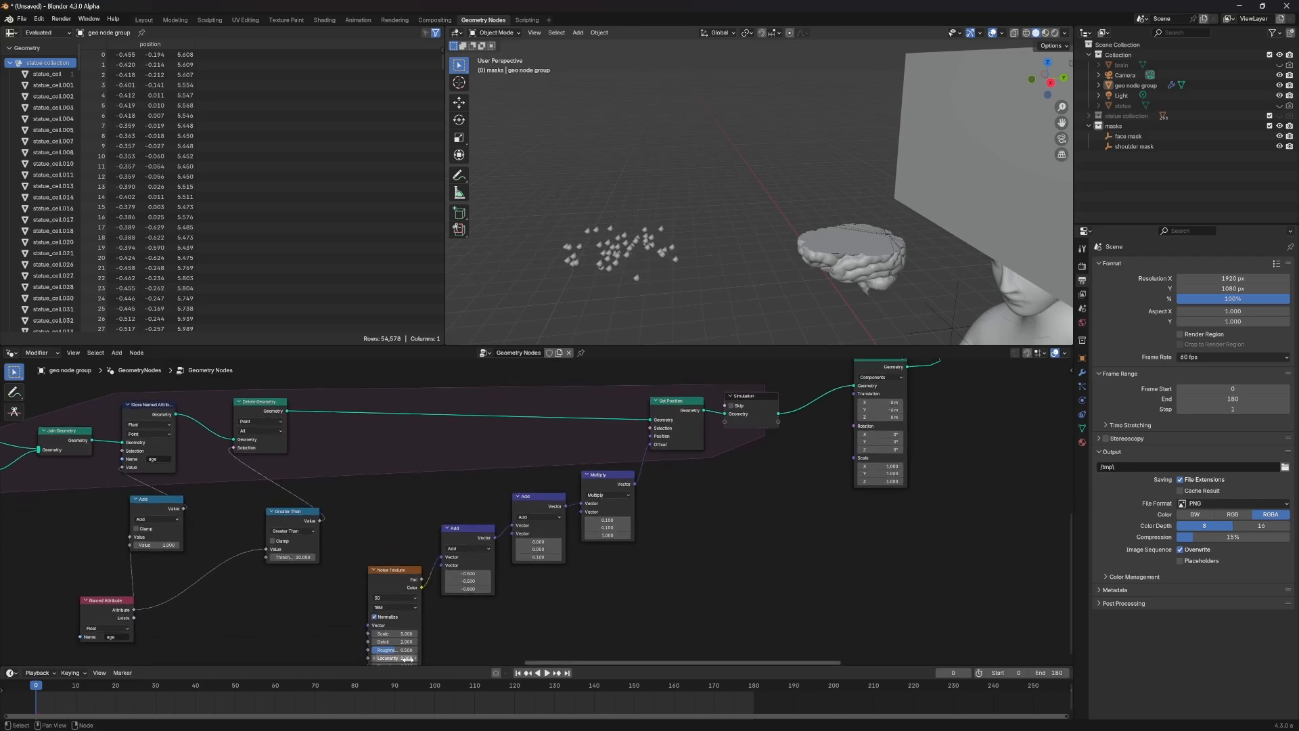
Step: Play the animation and examine the emitted points' motion beside the shattering statue from a wider view
key(space)
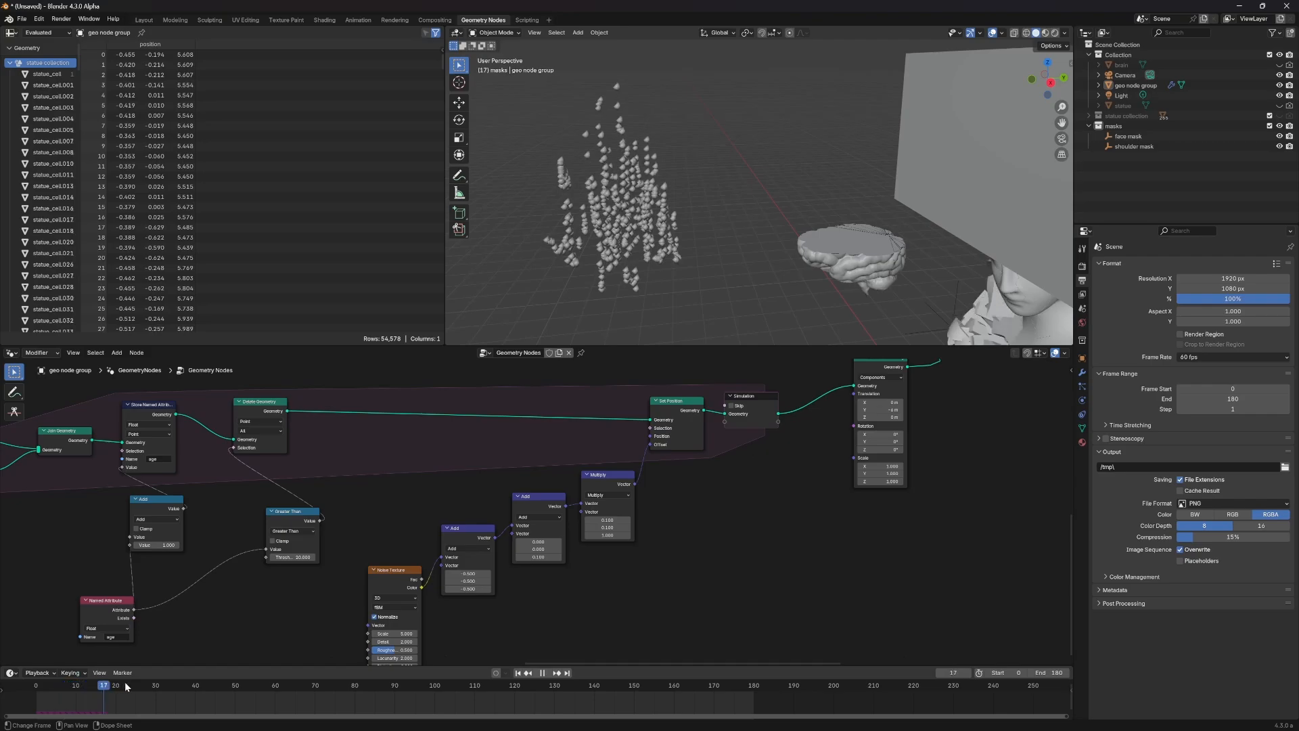
key(space)
scroll(626, 274, down, 1)
middle_drag(629, 271, 691, 228)
scroll(691, 229, down, 3)
key(space)
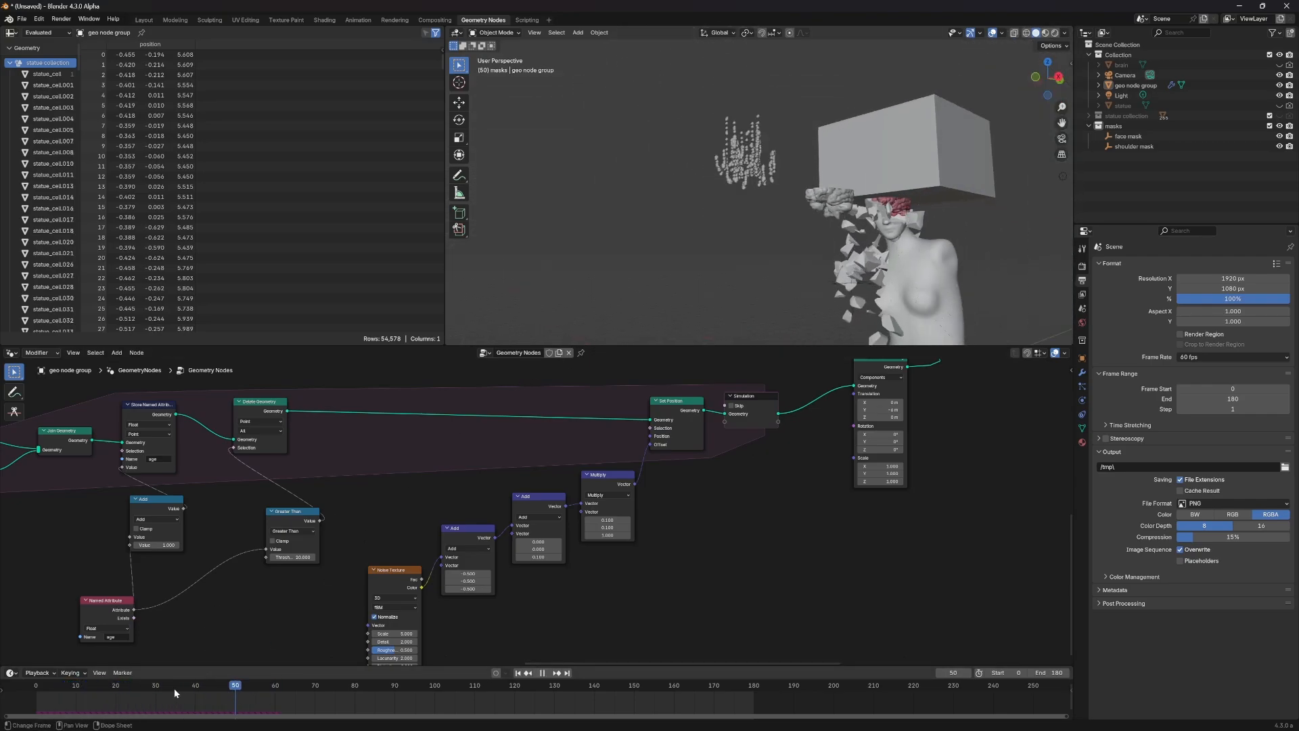
Step: Replay the animation from the start and spread out the Noise Texture and vector math nodes below the simulation zone
drag(282, 693, 37, 691)
key(space)
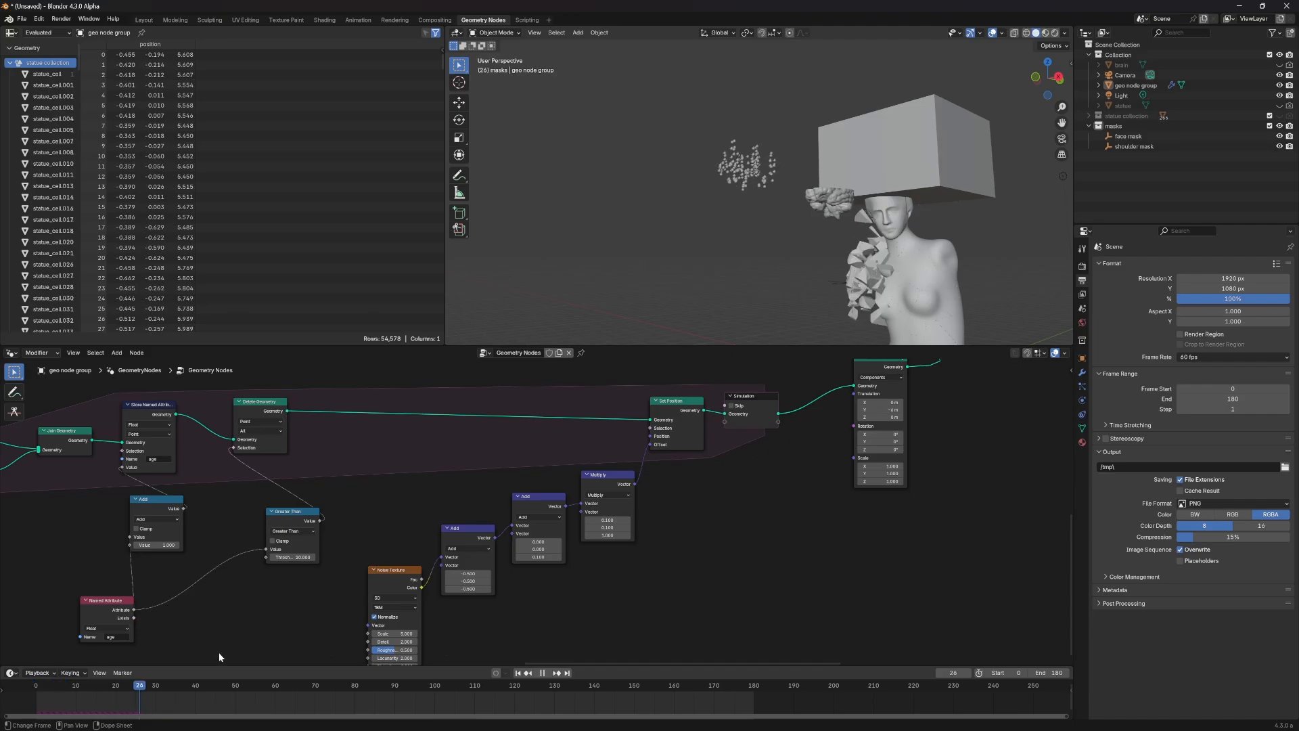
middle_drag(595, 571, 651, 530)
drag(730, 578, 568, 527)
drag(619, 494, 628, 498)
drag(539, 516, 539, 510)
drag(456, 539, 475, 513)
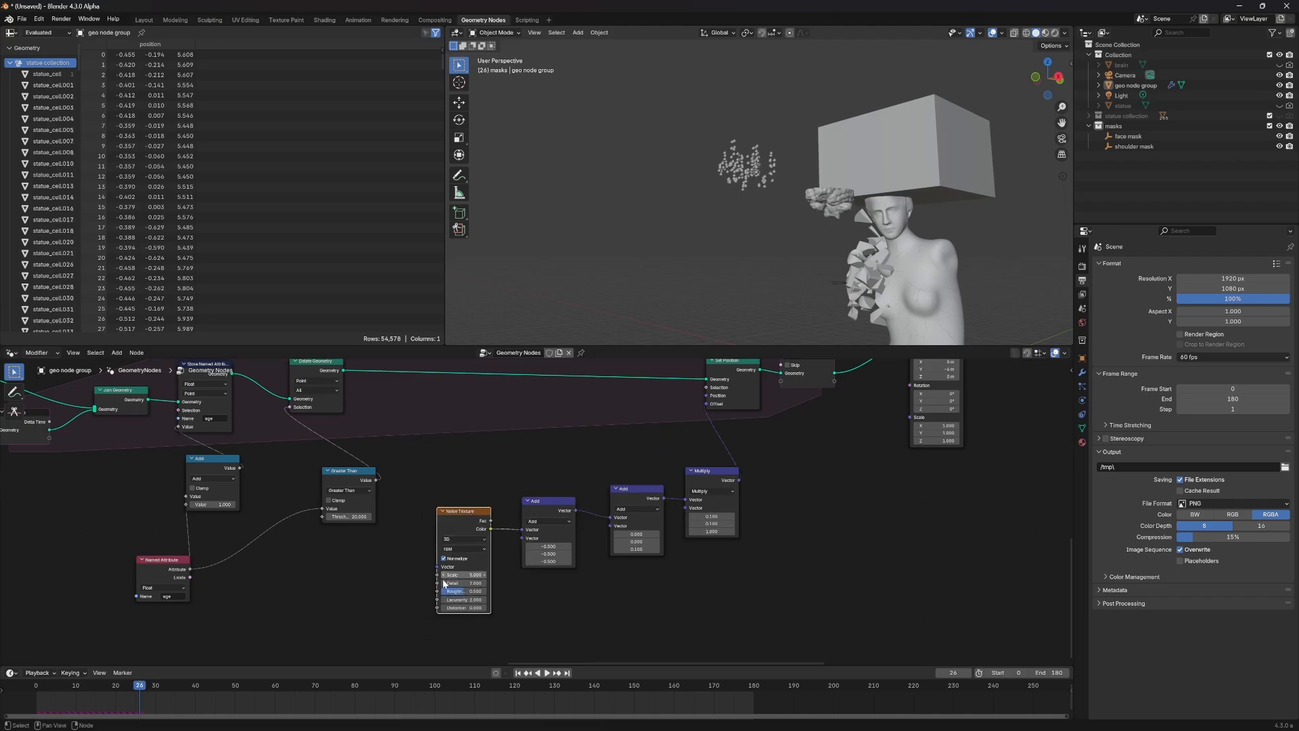
Step: Switch the Noise Texture to 4D, raise its W value to about 12.9 and replay the animation
click(464, 549)
click(456, 540)
click(461, 583)
drag(468, 574, 753, 591)
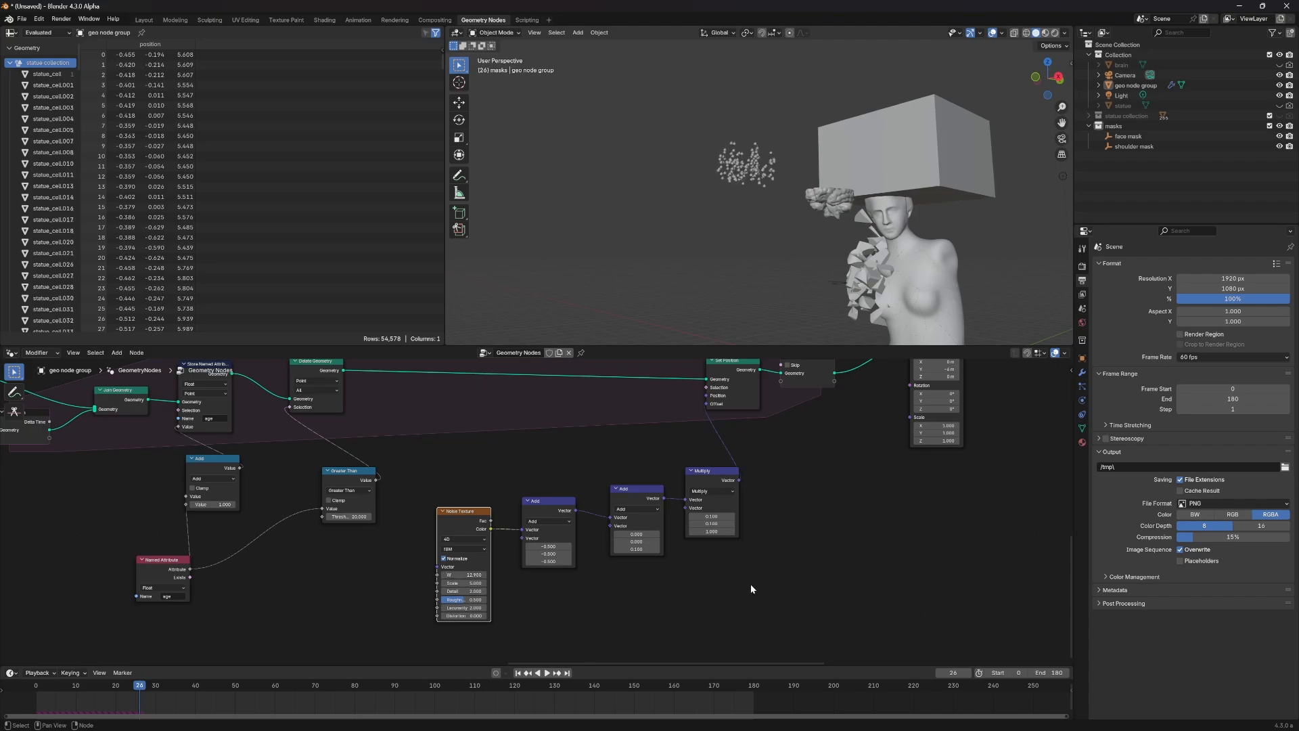
key(space)
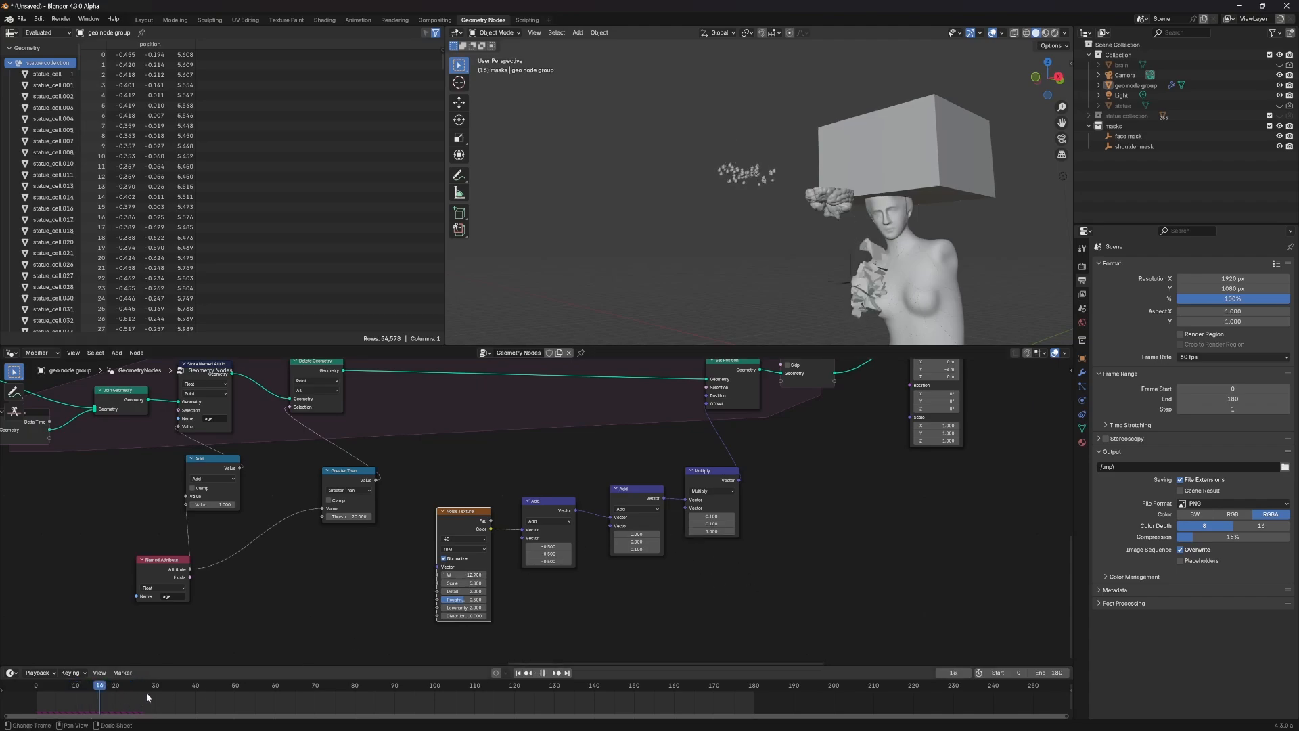
key(Escape)
Step: Tidy the row of Noise Texture, Add and Multiply nodes that feeds the Set Position offset
middle_drag(657, 620, 611, 651)
drag(664, 503, 667, 491)
drag(586, 522, 584, 506)
drag(498, 534, 512, 515)
drag(408, 556, 414, 540)
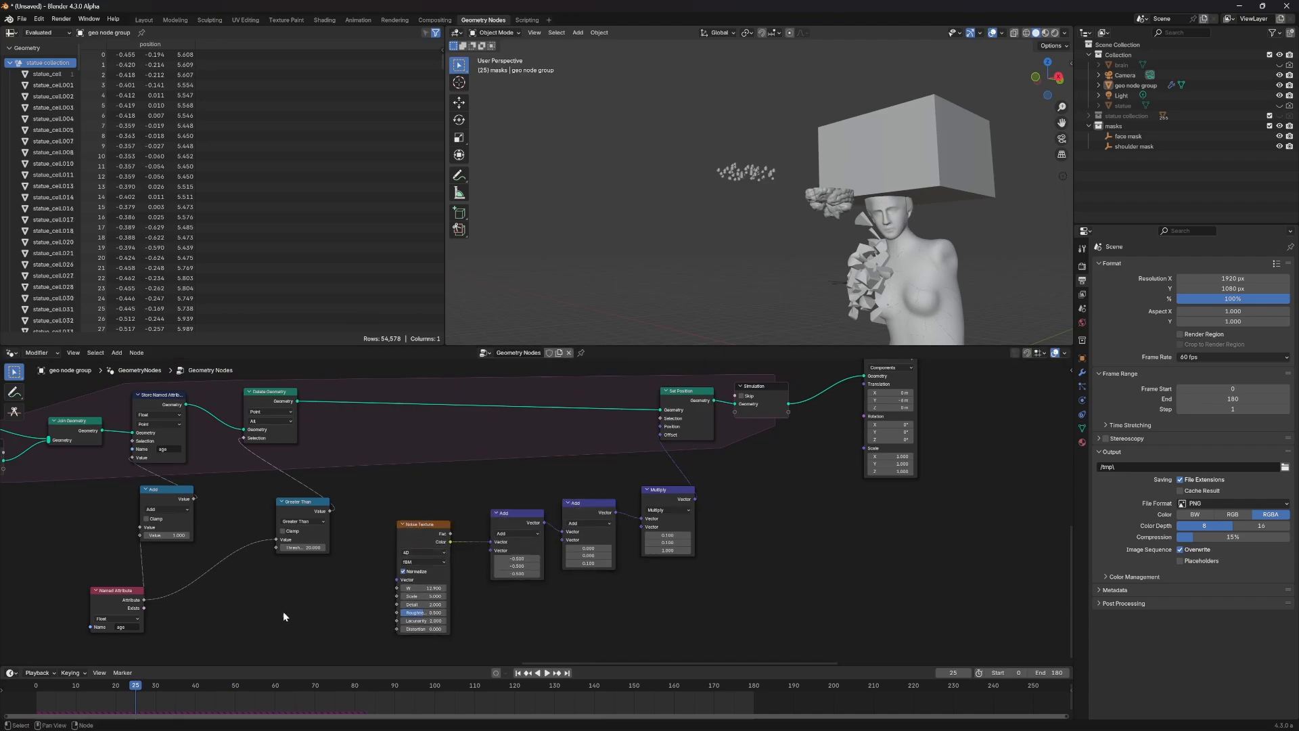
Step: Add a Scene Time node, connect its Frame output to the Noise Texture's W input, and play the animation
middle_drag(278, 616, 368, 602)
key(shift+a)
text(scene)
key(Return)
click(379, 607)
drag(423, 625, 400, 579)
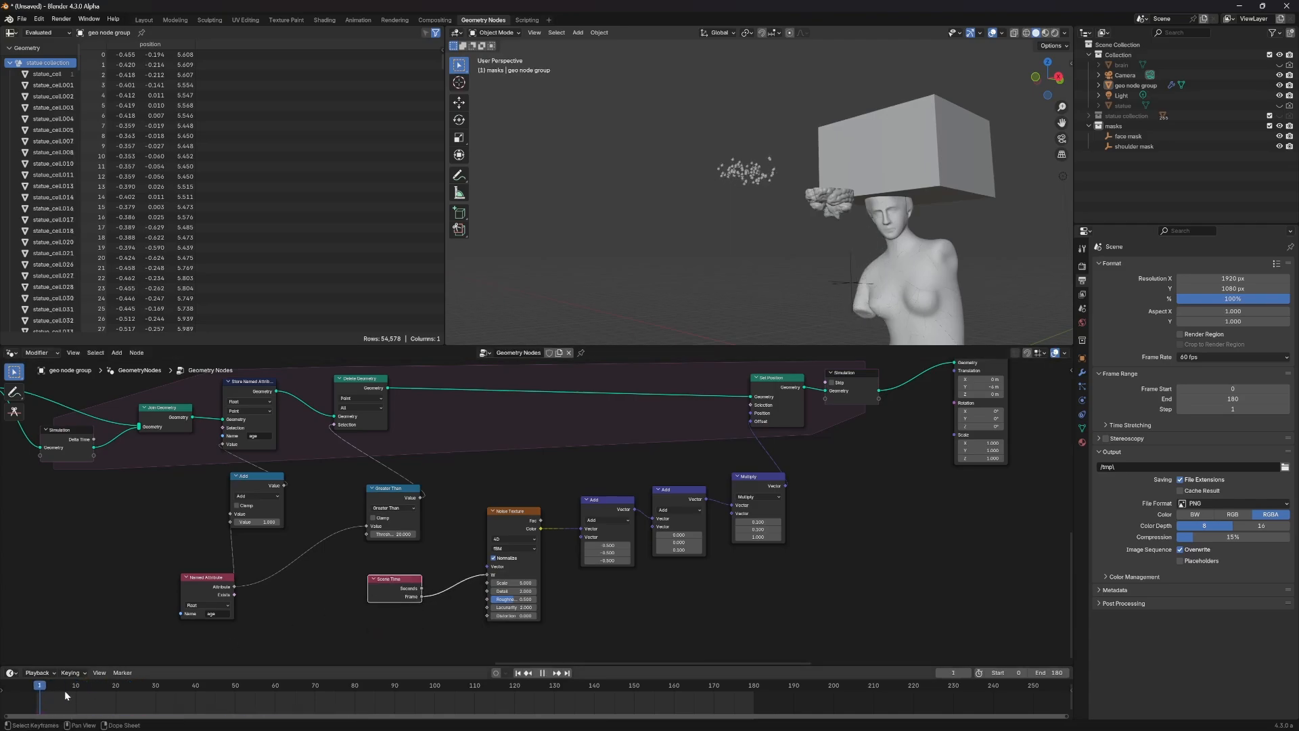
key(space)
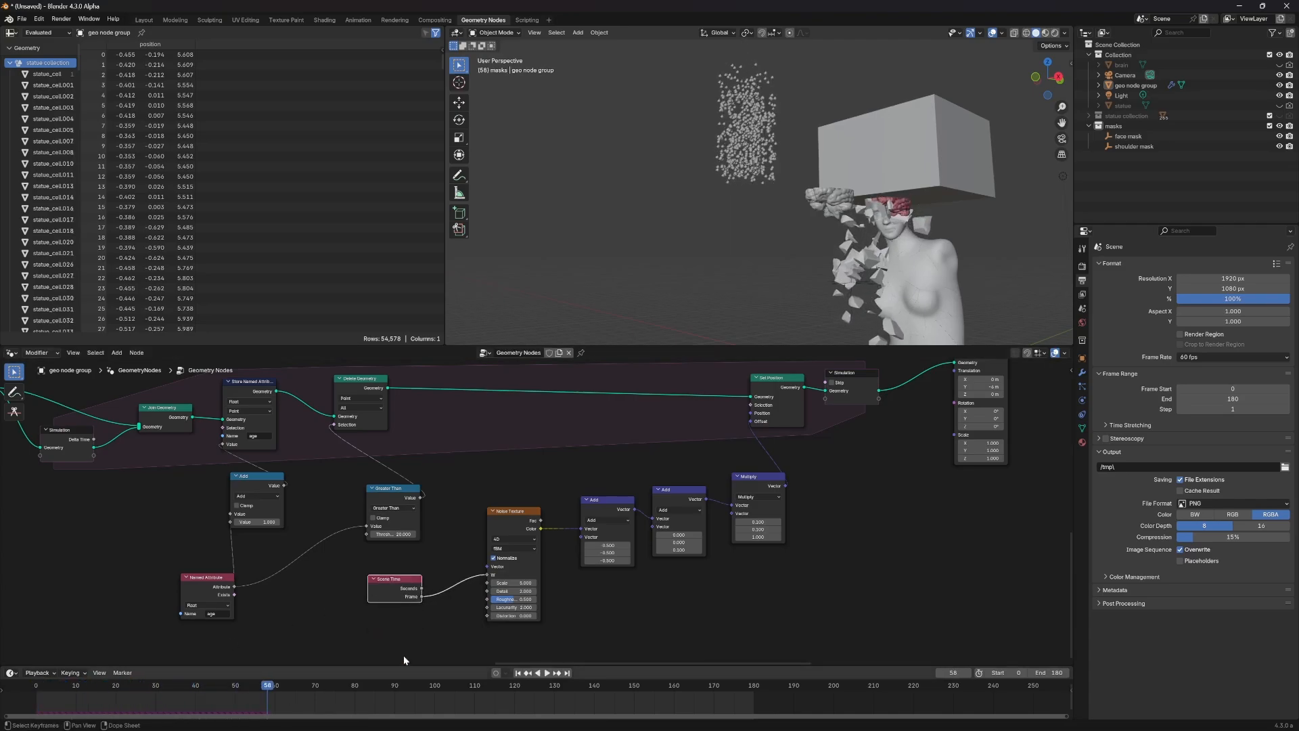
Step: Set the Noise Texture's Scale to 5
middle_drag(746, 609, 495, 640)
scroll(579, 556, down, 2)
scroll(579, 554, down, 1)
middle_drag(408, 606, 484, 586)
click(397, 573)
click(491, 594)
drag(410, 578, 440, 577)
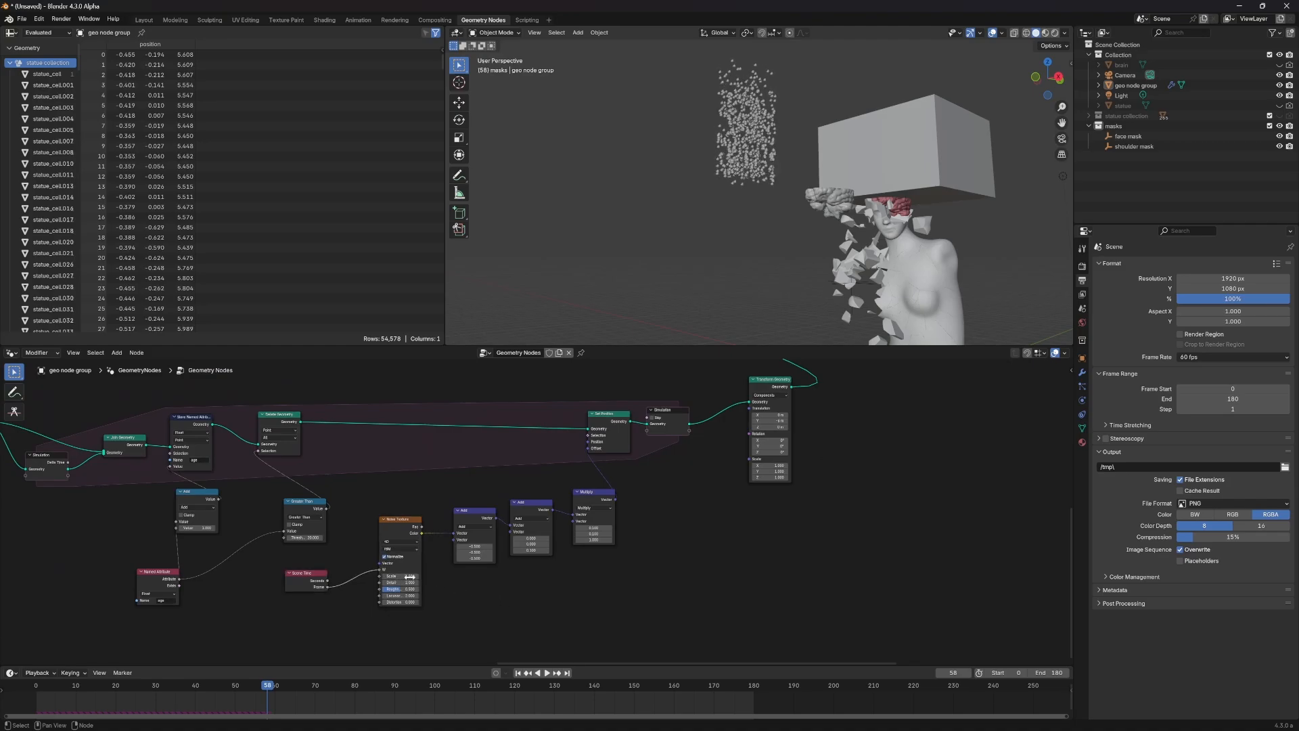
text(5)
key(Return)
Step: Set the vector Multiply node's X and Y values to 0.5
middle_drag(666, 593, 547, 617)
scroll(496, 542, up, 3)
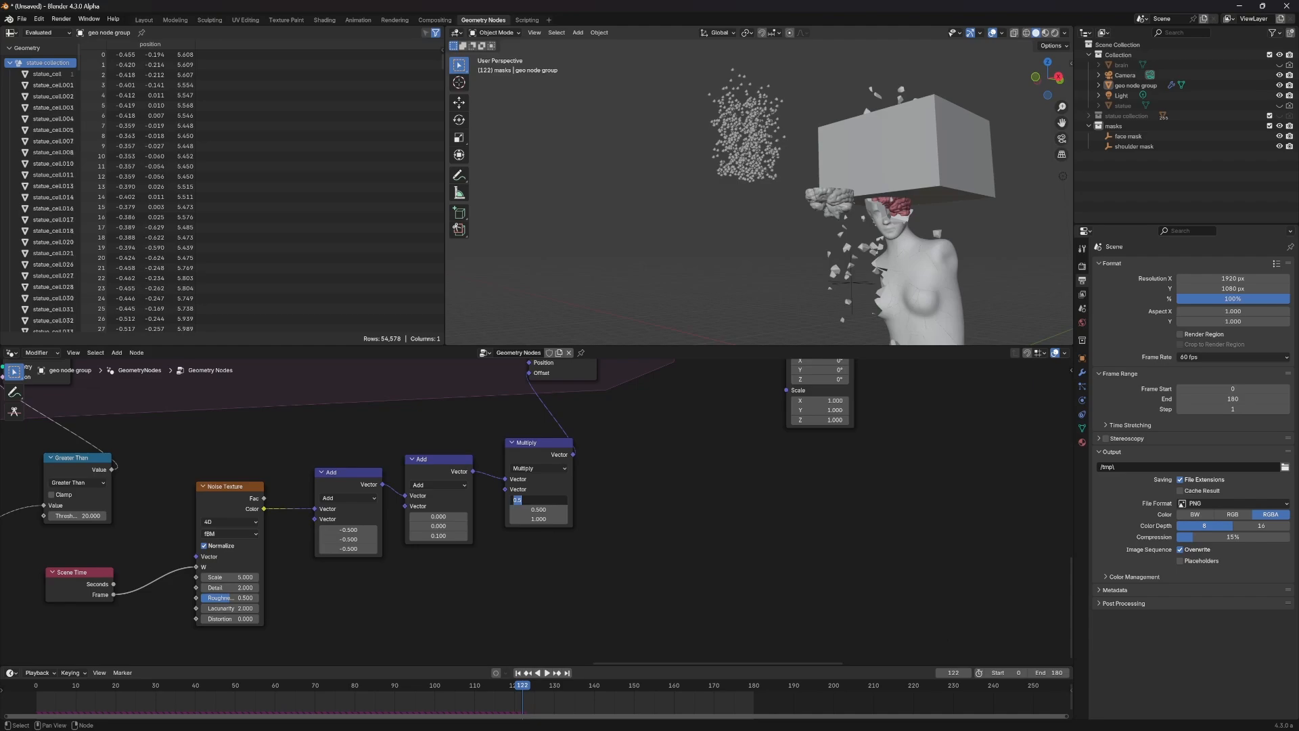
key(Return)
Step: Replay the animation and examine the emitted points' motion from several angles around the statue
middle_drag(701, 214, 806, 226)
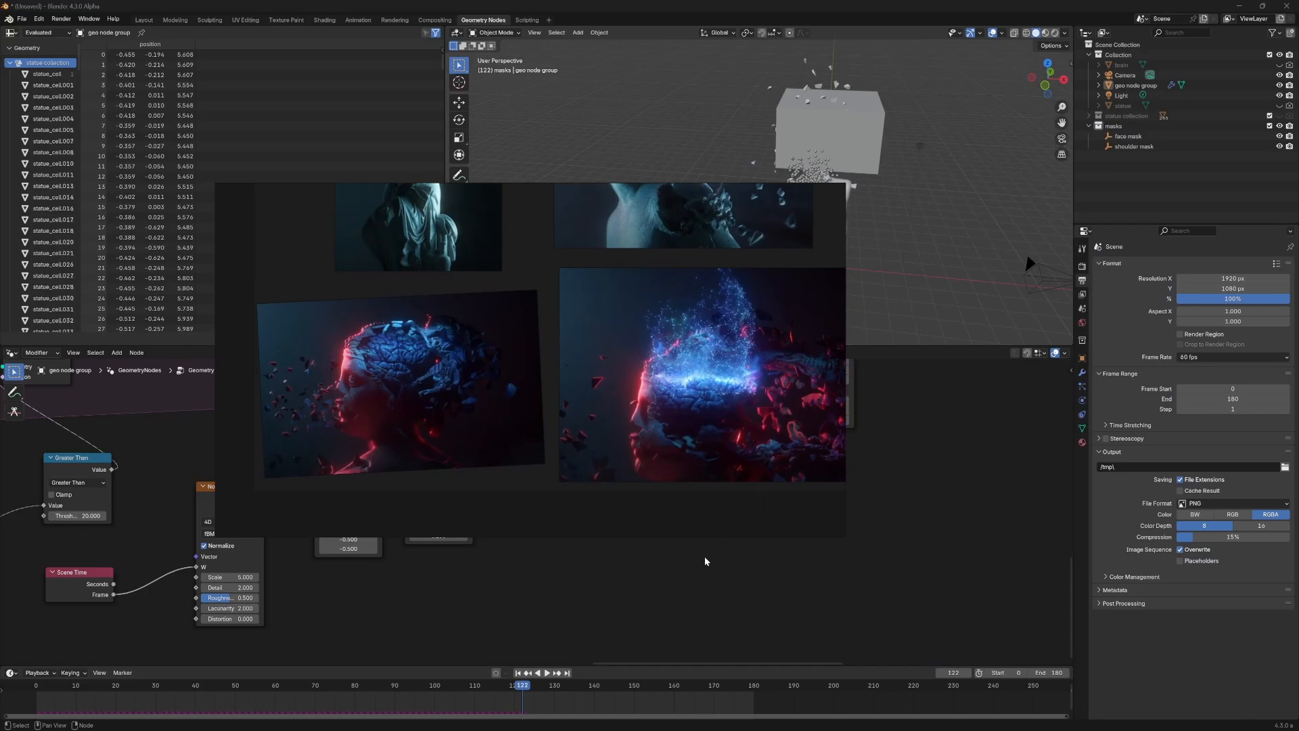
middle_drag(745, 284, 762, 240)
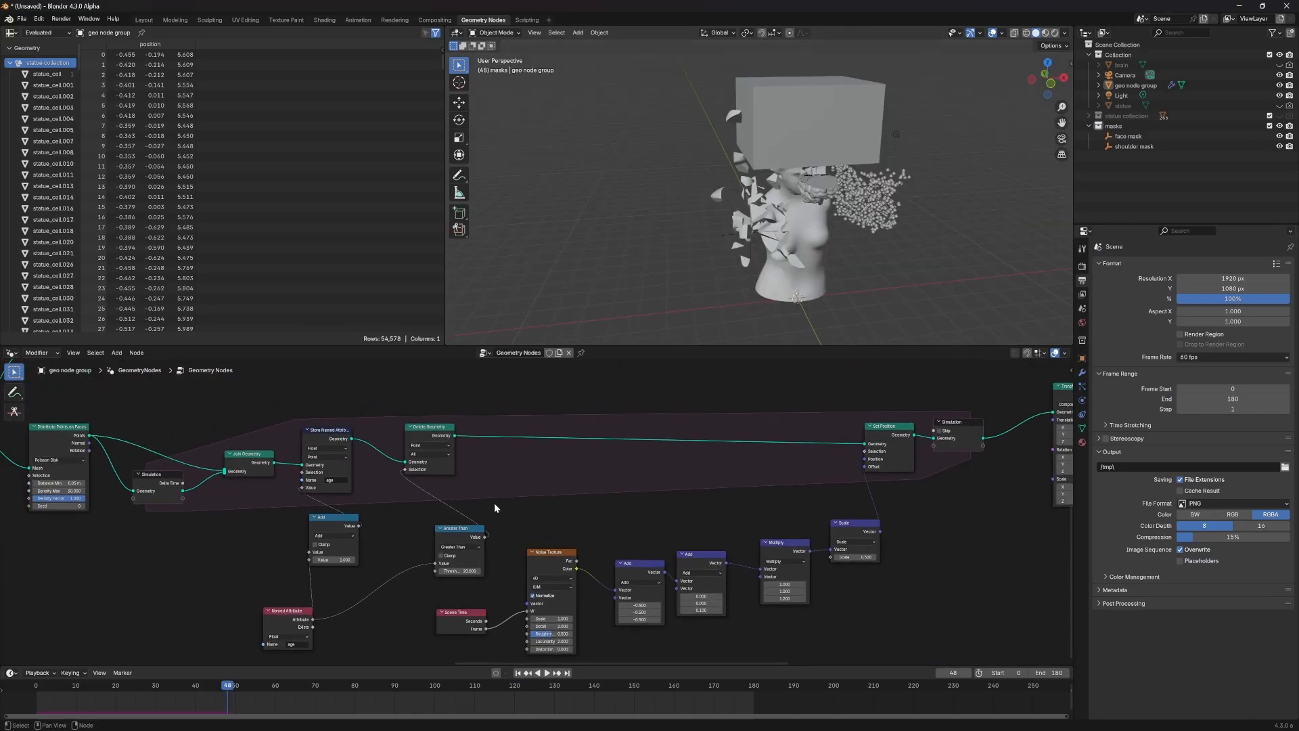
key(space)
middle_drag(873, 282, 758, 271)
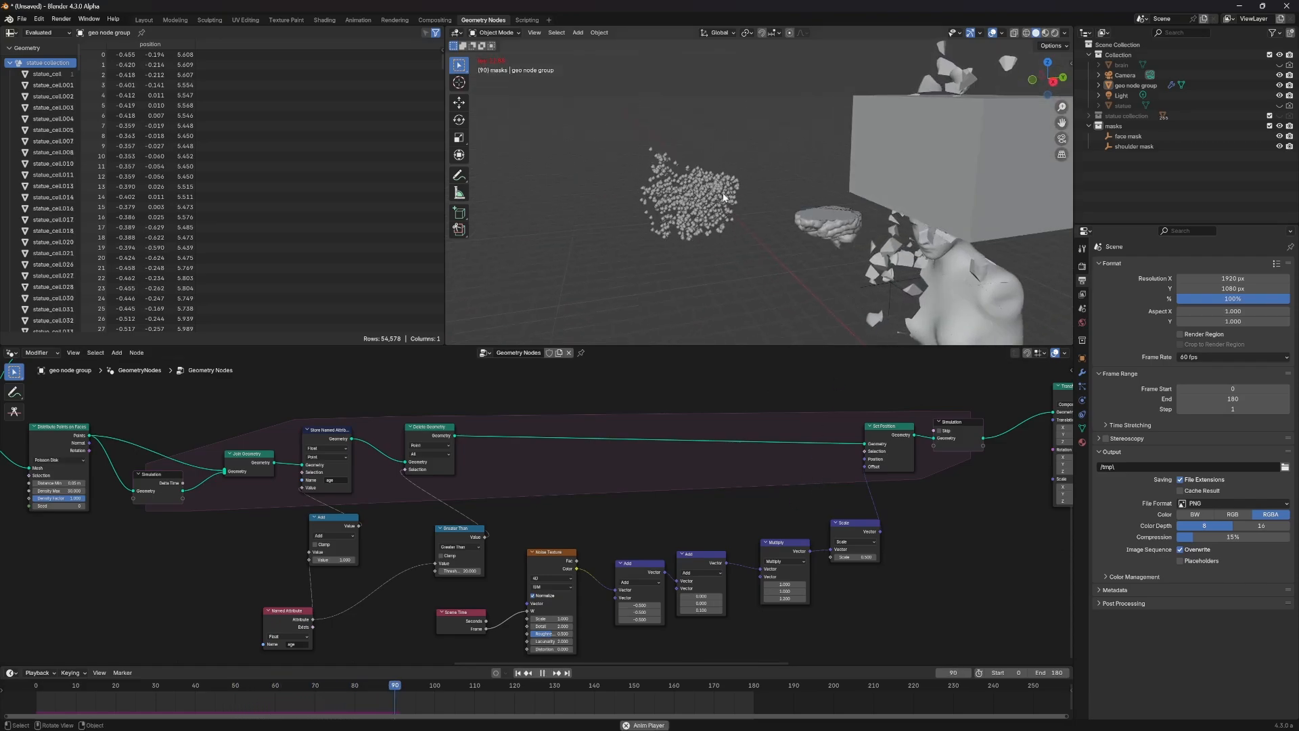
key(space)
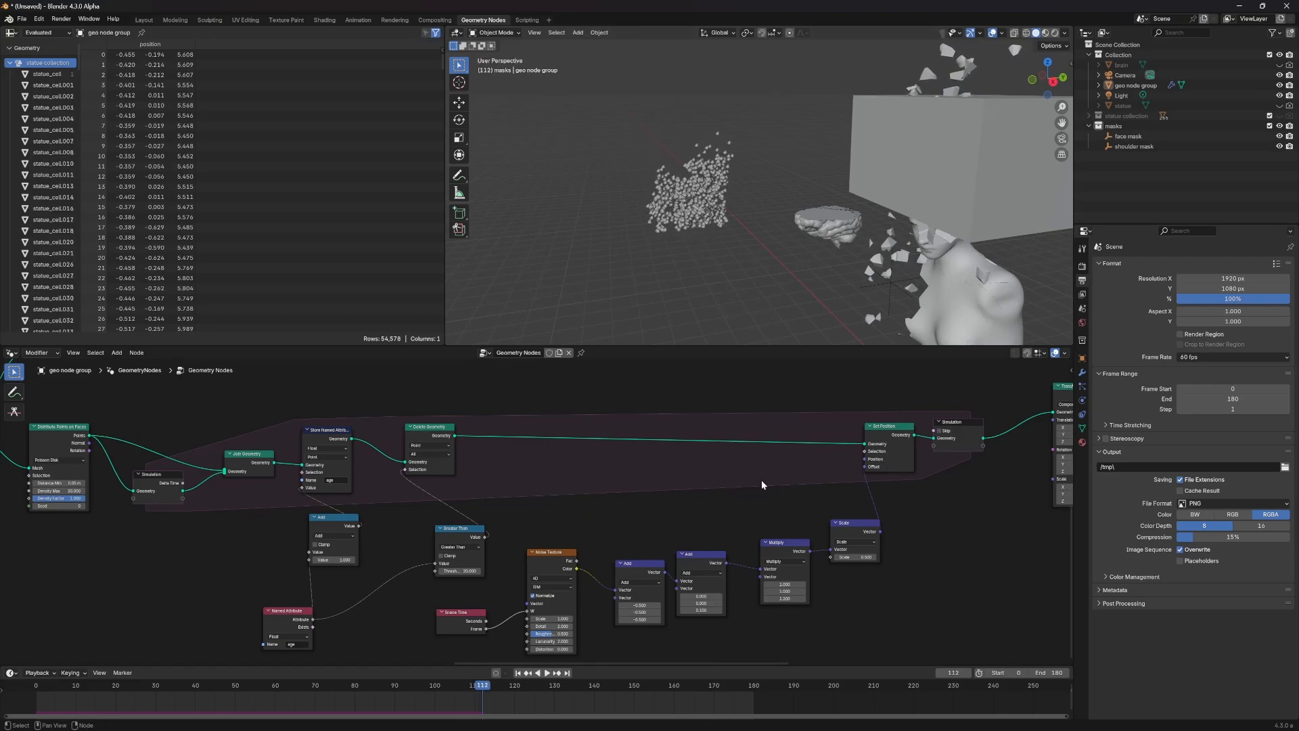
Step: Reposition the brain's Transform Geometry and Join Geometry nodes and connect the Simulation output's geometry to that Join Geometry
middle_drag(519, 560, 584, 521)
drag(355, 570, 359, 563)
scroll(352, 491, down, 2)
middle_drag(774, 460, 560, 545)
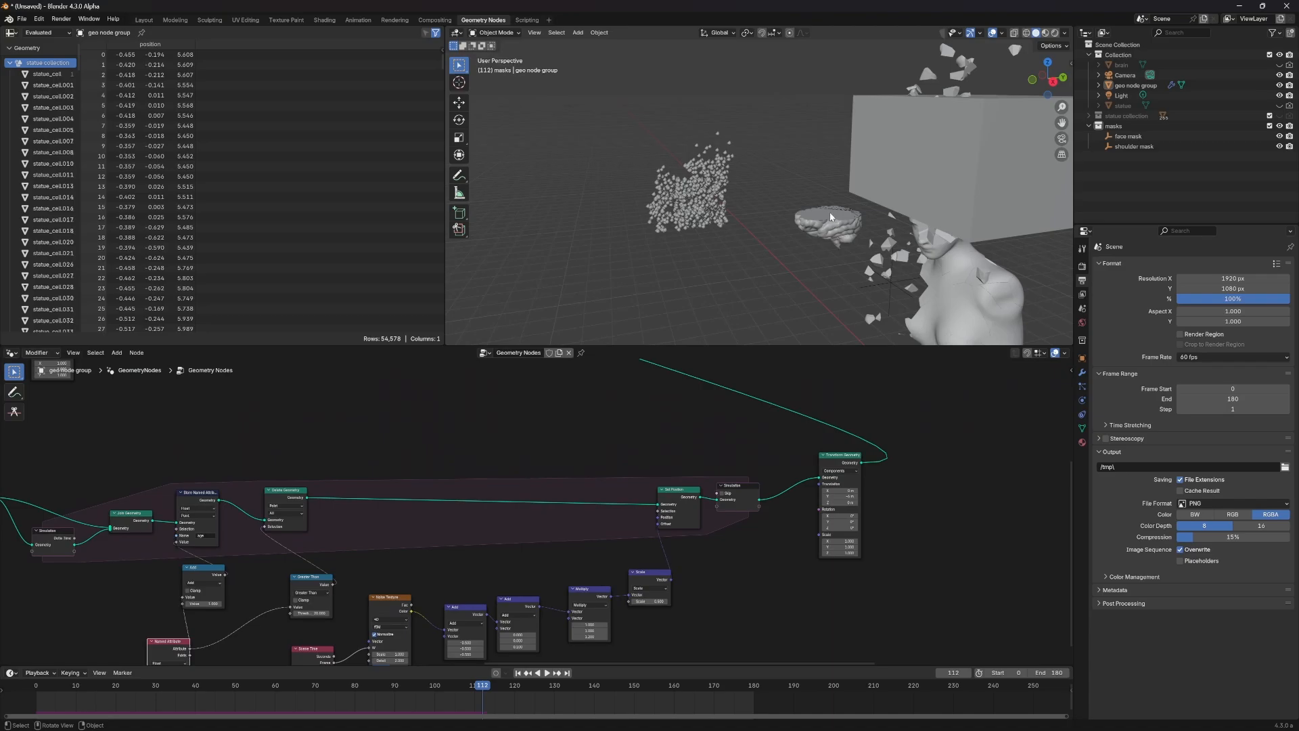
middle_drag(707, 435, 789, 557)
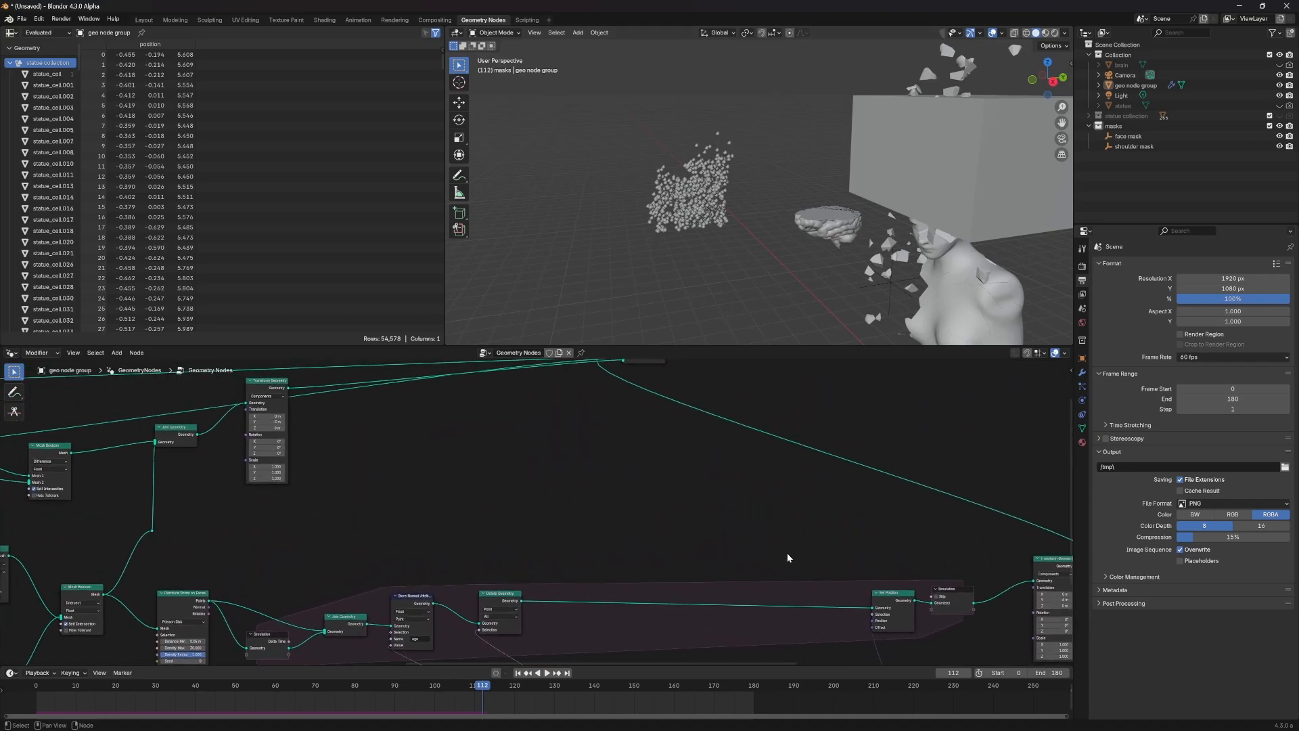
drag(283, 387, 352, 395)
click(185, 426)
drag(184, 426, 218, 423)
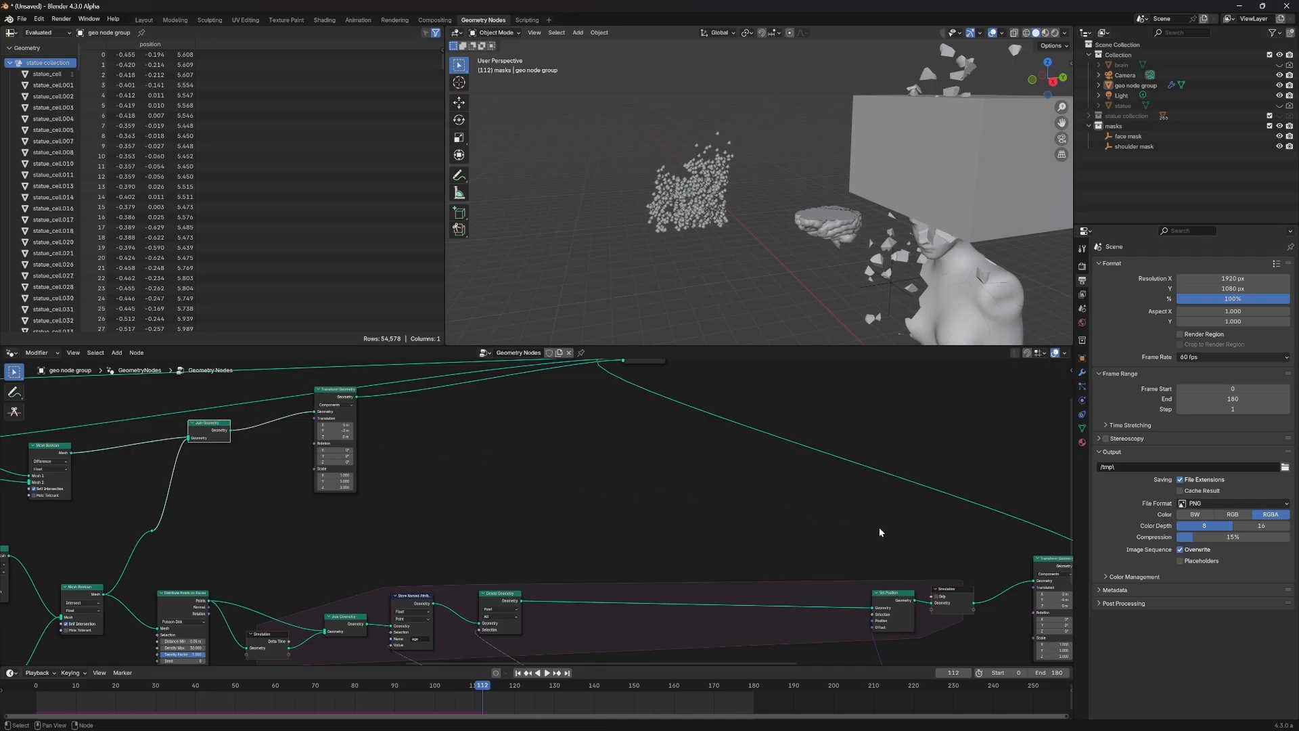
drag(972, 603, 189, 438)
Step: Play the animation, delete the Transform Geometry node after the simulation zone and cut its leftover link to the final Join Geometry
key(space)
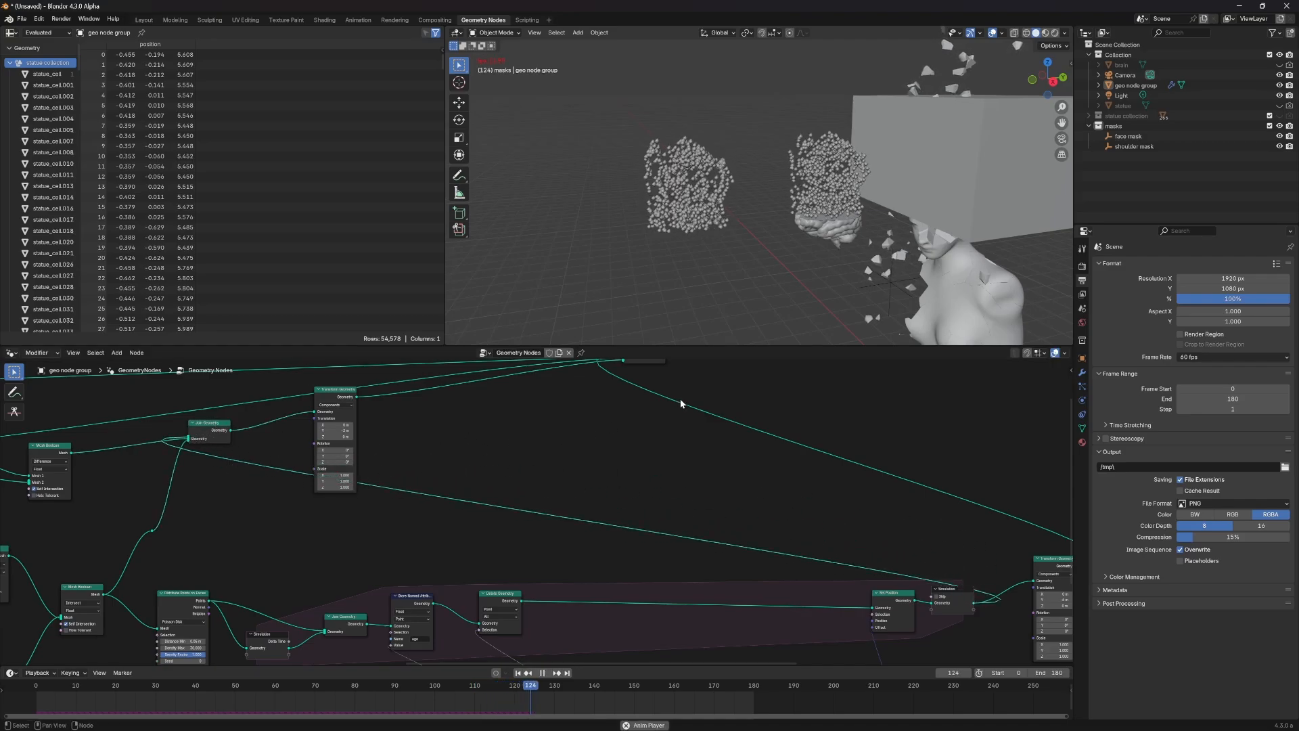
key(space)
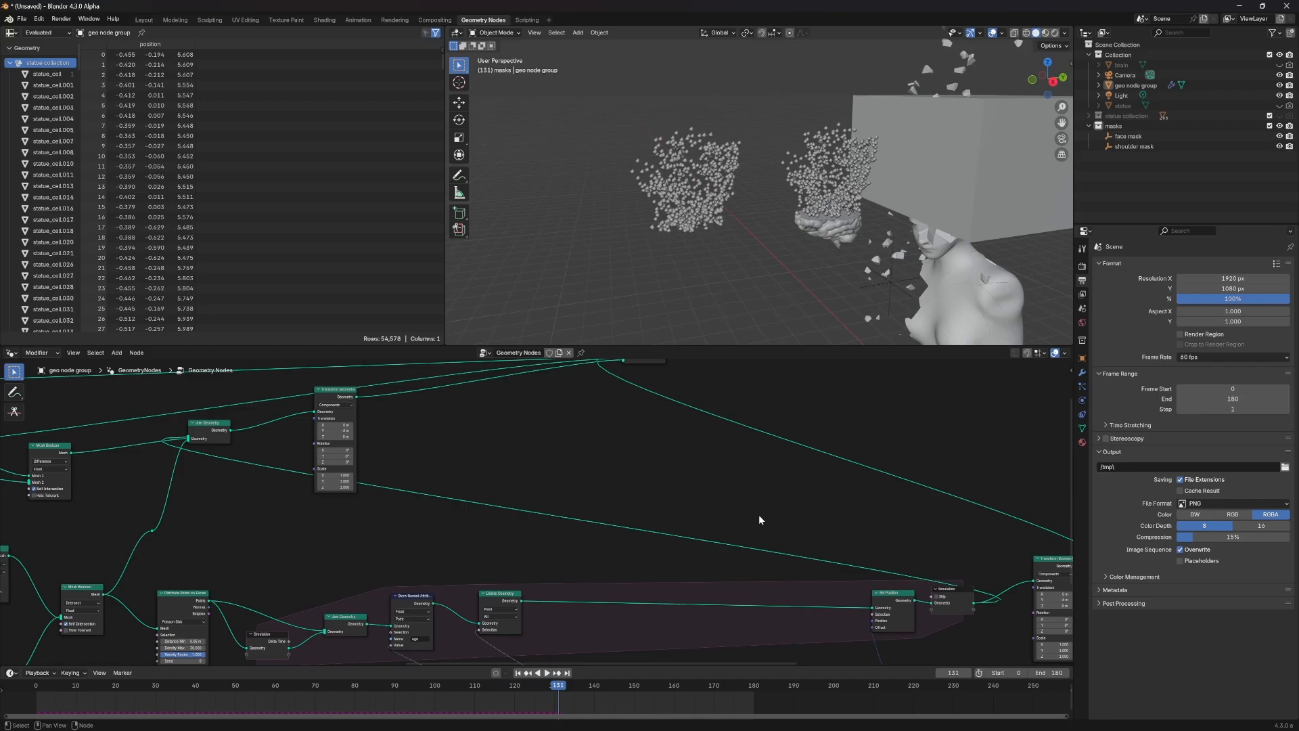
key(space)
scroll(755, 521, right, 5)
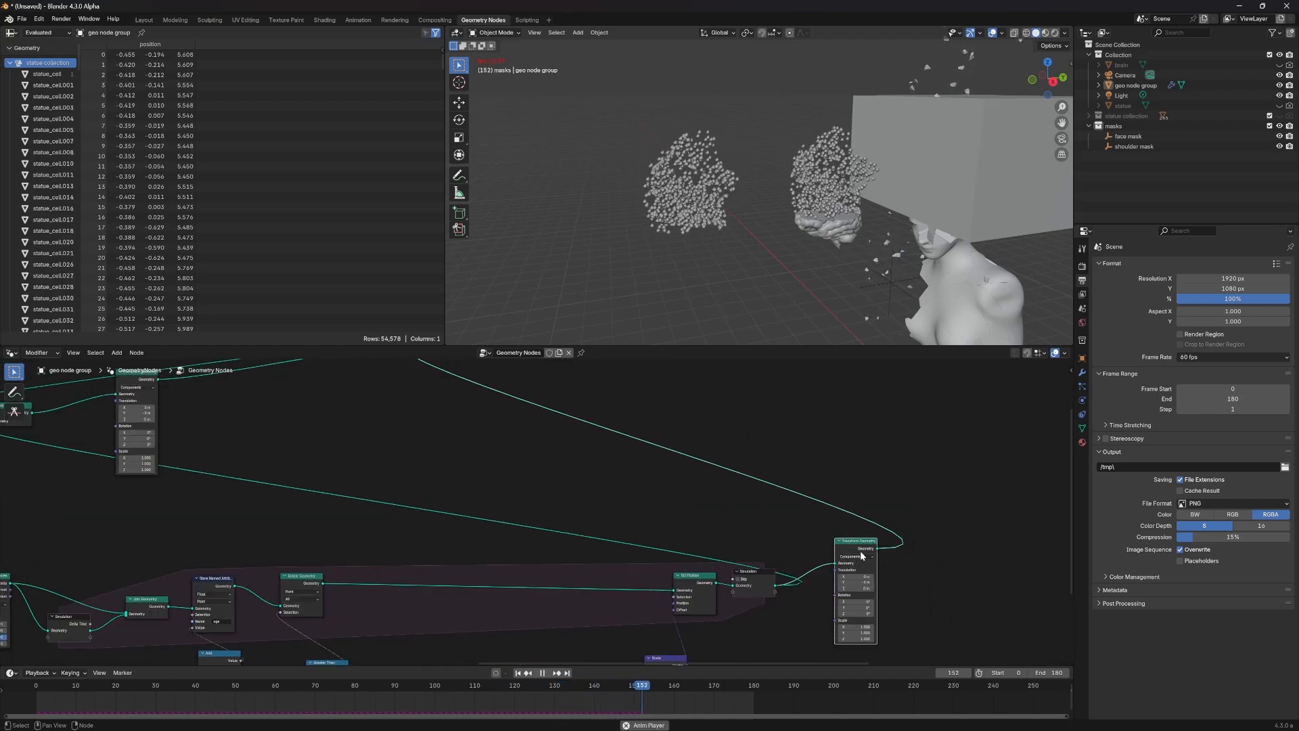
key(ctrl+x)
middle_drag(565, 439, 617, 504)
ctrl+right_drag(663, 467, 529, 537)
Step: Reduce the Z size of the Cube node that slices the brain
middle_drag(428, 493, 721, 410)
scroll(390, 477, down, 7)
middle_drag(458, 483, 722, 469)
middle_drag(324, 478, 447, 525)
scroll(563, 539, up, 5)
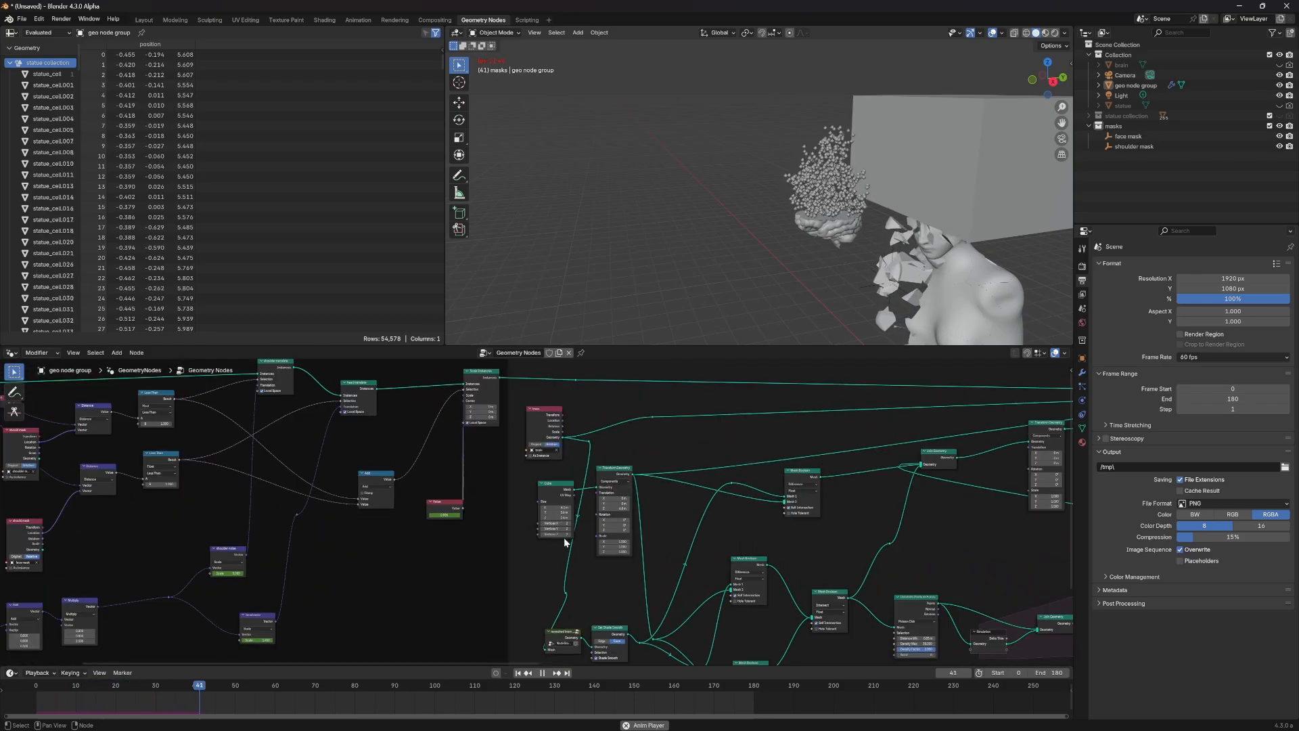
scroll(565, 540, up, 3)
mouse_move(564, 519)
mouse_down()
mouse_move(491, 519)
mouse_move(552, 519)
mouse_up()
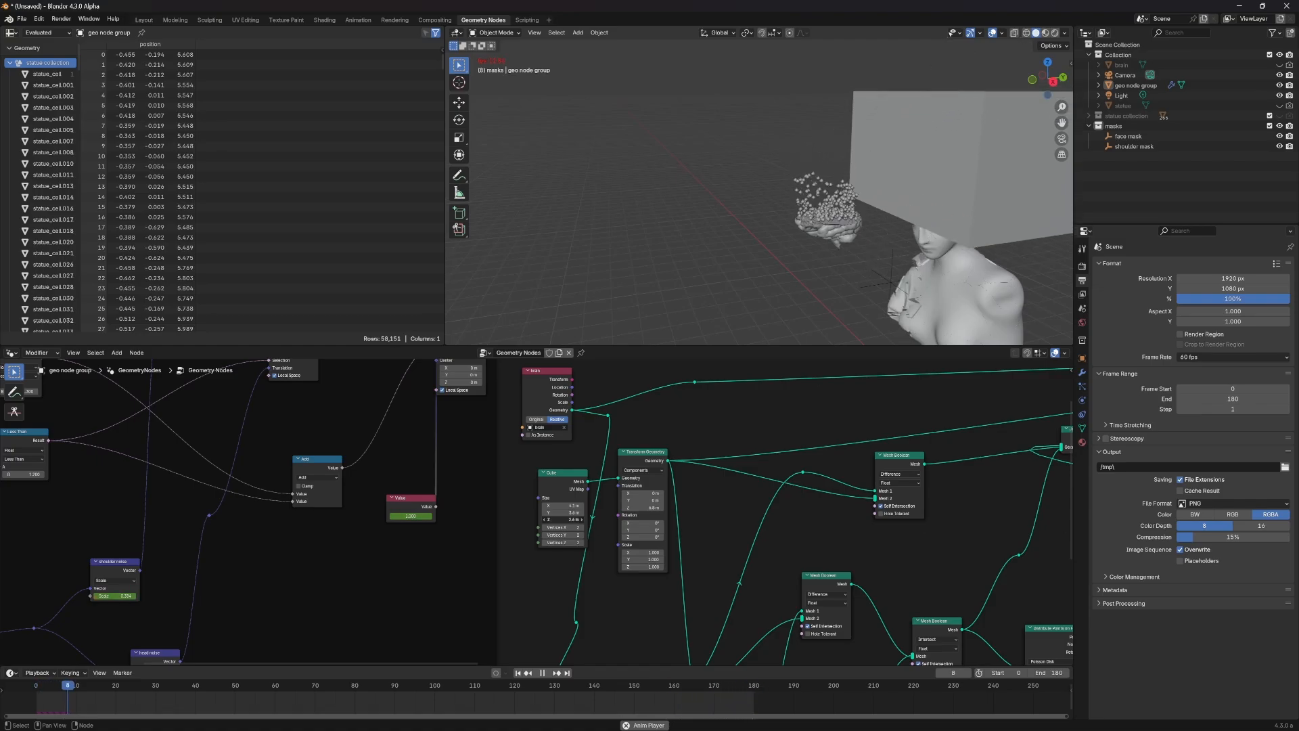
drag(552, 519, 540, 520)
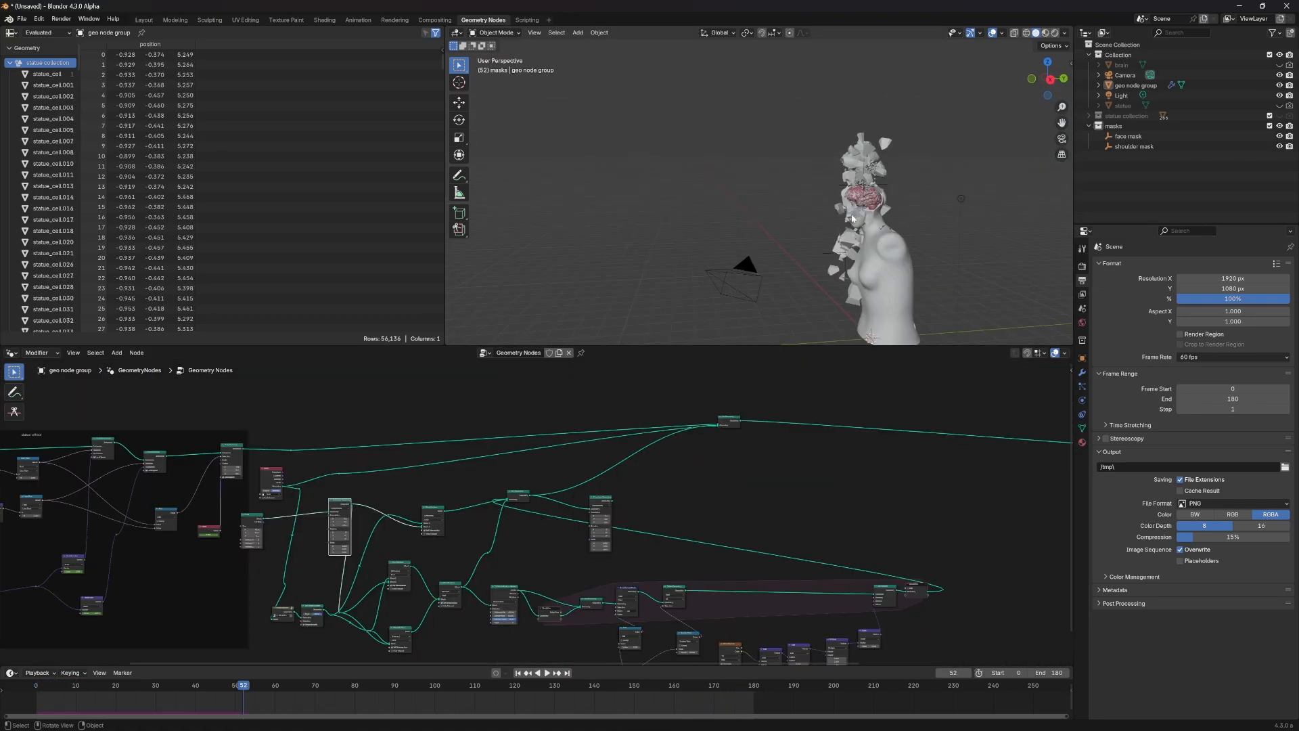
Step: Connect the cube's Transform Geometry output to the final Join Geometry to show the cutting cube above the brain
middle_drag(799, 237, 817, 264)
scroll(879, 237, up, 5)
scroll(399, 497, up, 2)
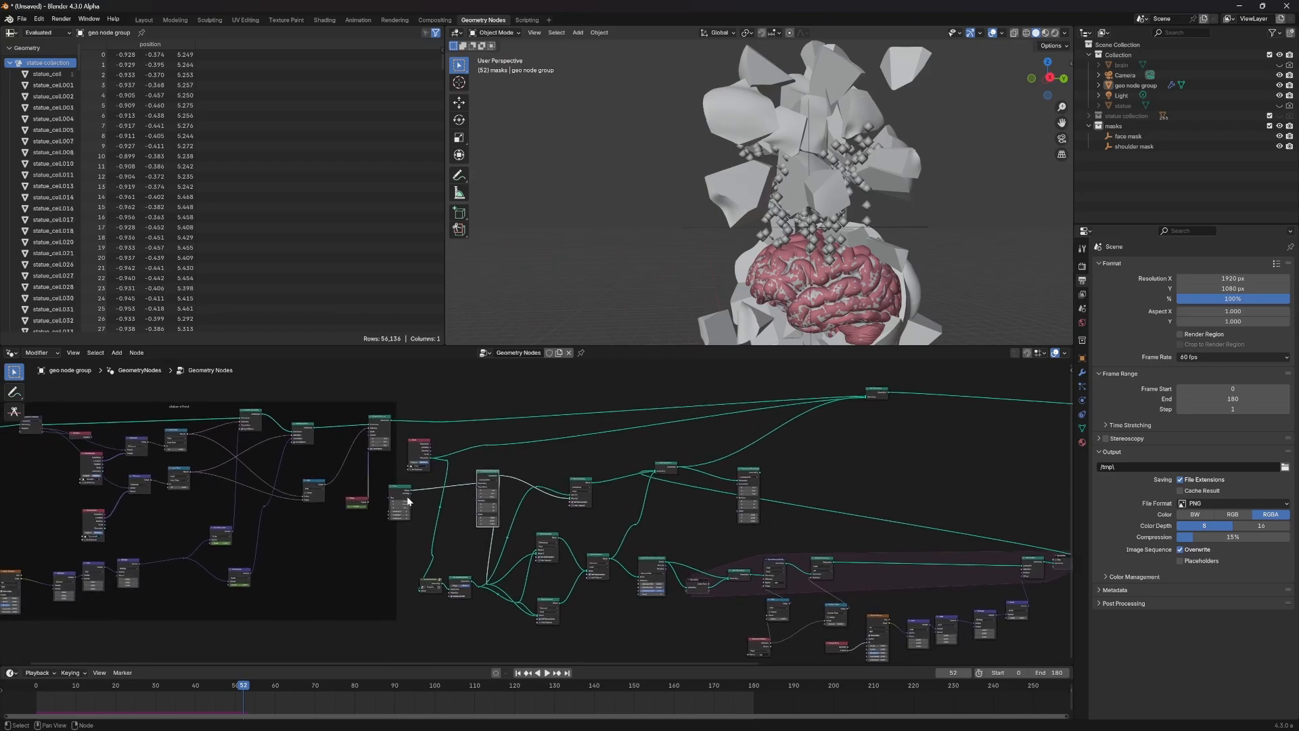
scroll(419, 504, up, 2)
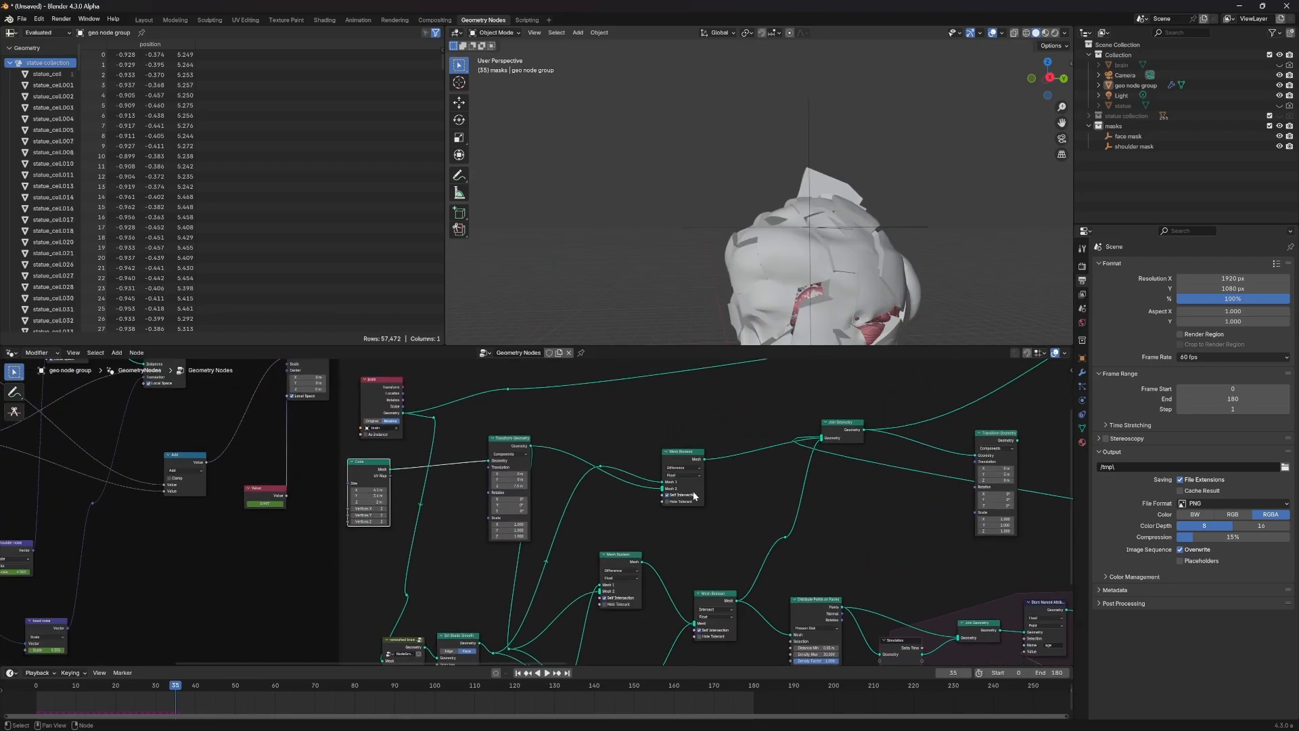
scroll(693, 496, down, 3)
scroll(580, 499, up, 2)
drag(391, 525, 972, 402)
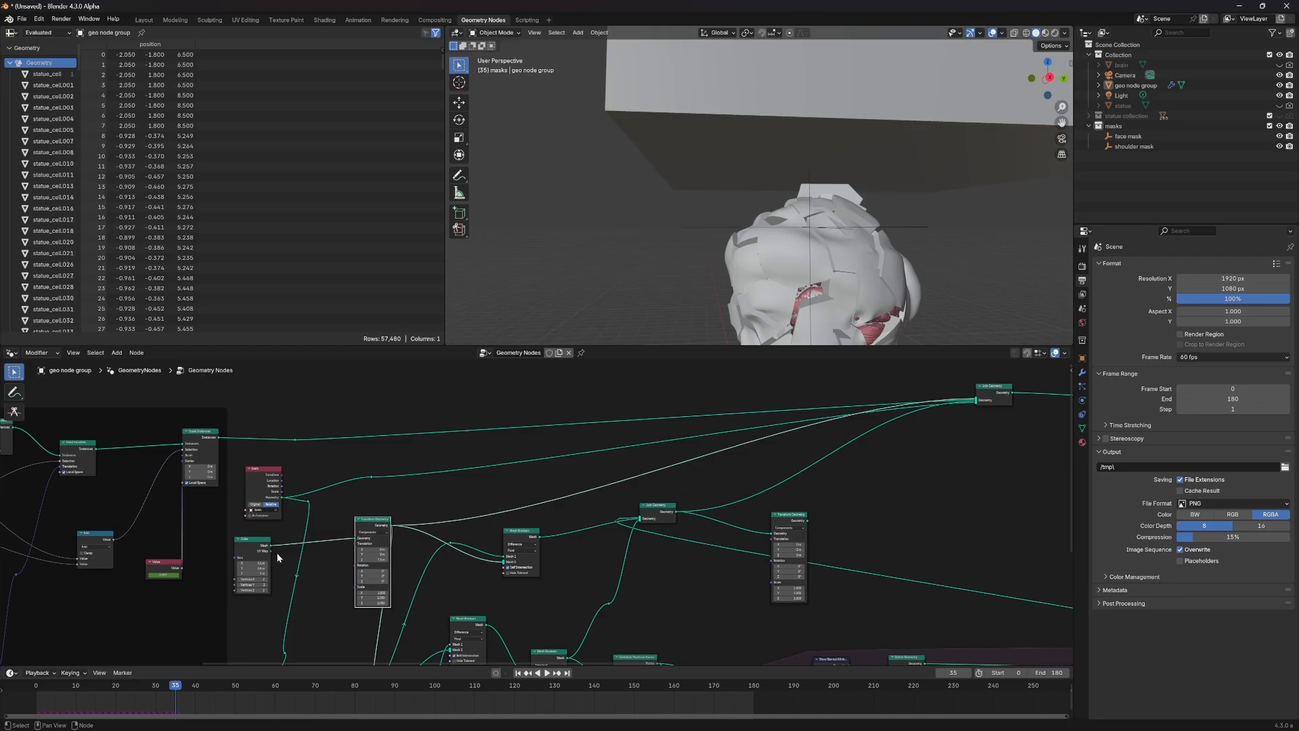
Step: At frame 52, lower the cutting cube's Z translation, keyframe its translation and play the animation
drag(178, 686, 242, 689)
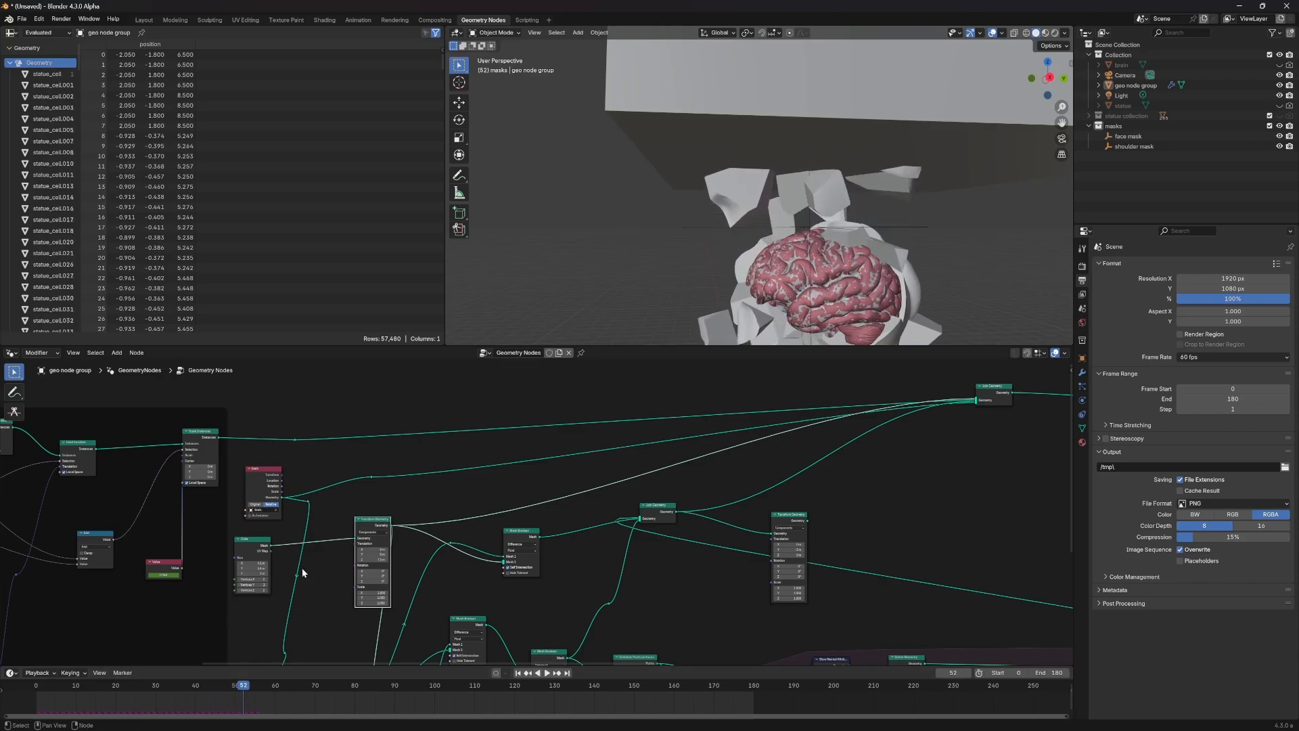
drag(372, 560, 368, 559)
key(i)
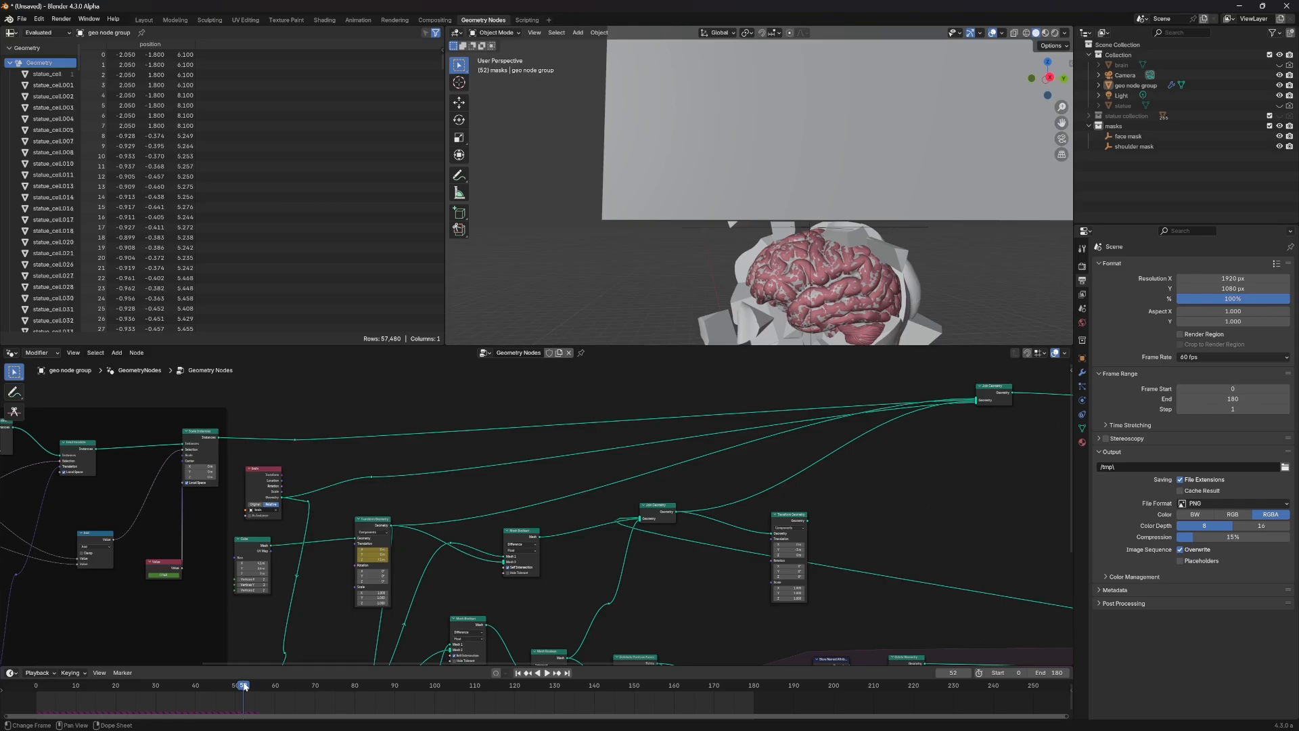
key(space)
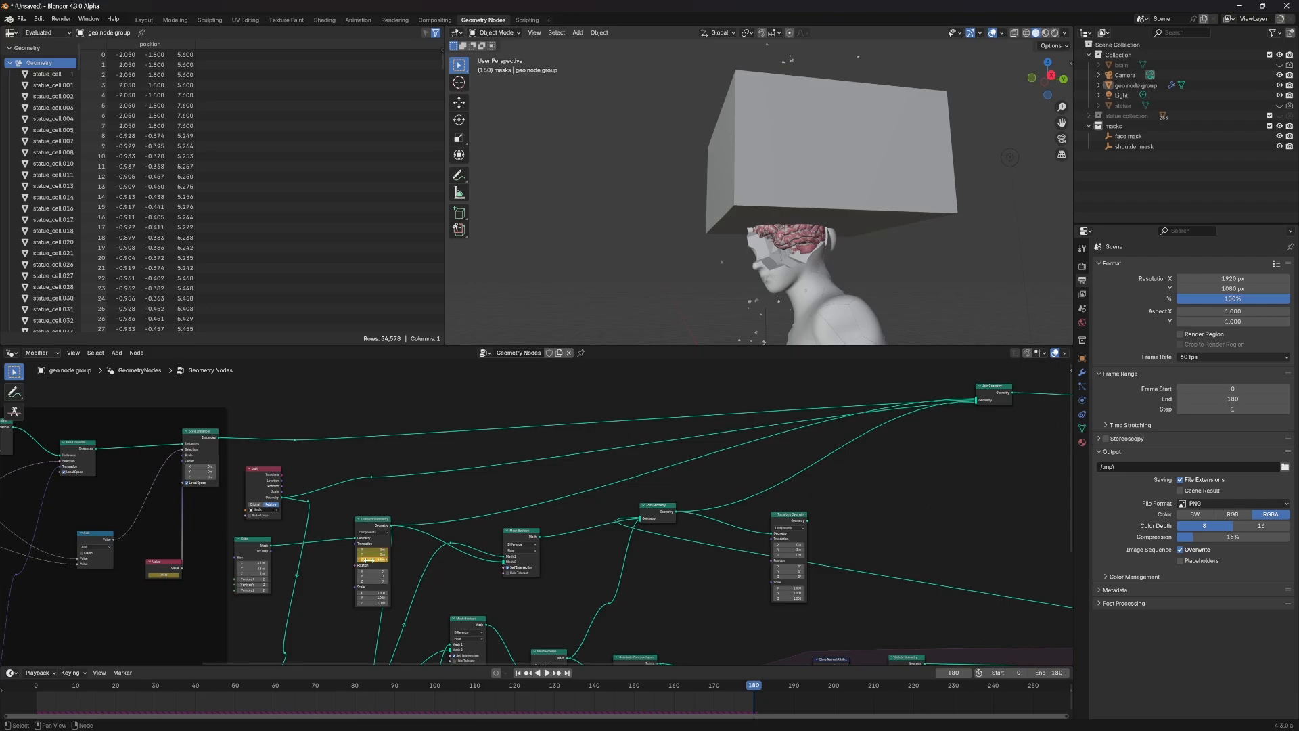
Step: Change the interpolation of the cube's translation keyframes and cut the cube's link to the final Join Geometry
click(378, 540)
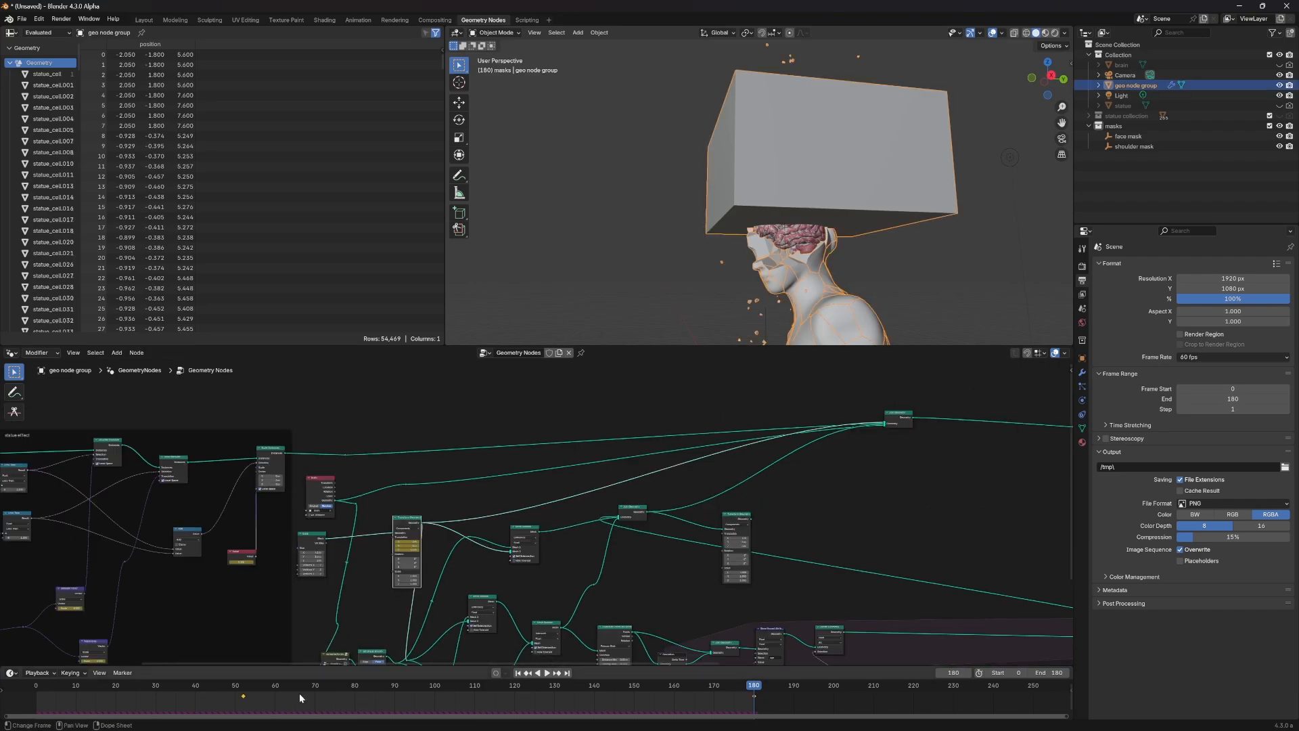
key(t)
click(269, 665)
ctrl+right_drag(642, 466, 662, 487)
Step: Cut the original brain object's link to the final Join Geometry and replay the animation
drag(332, 513, 336, 507)
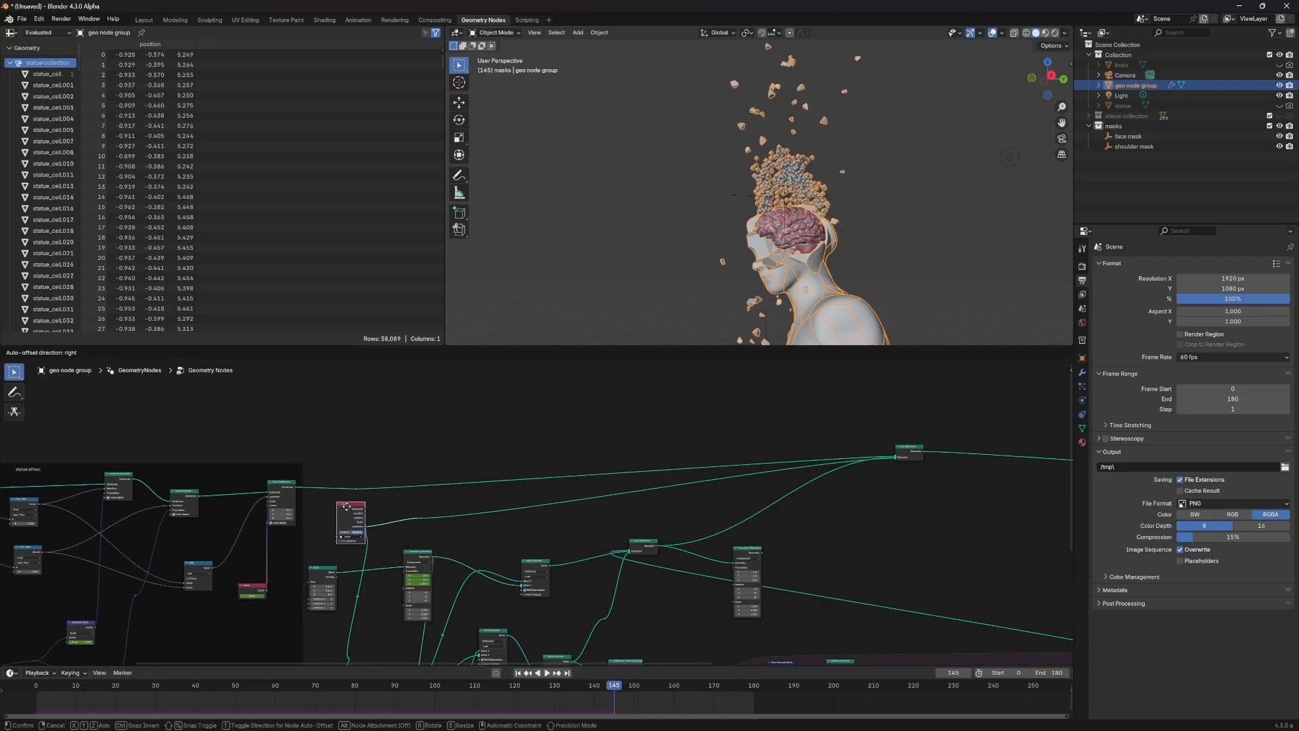
ctrl+right_drag(475, 504, 499, 527)
drag(613, 685, 214, 704)
key(space)
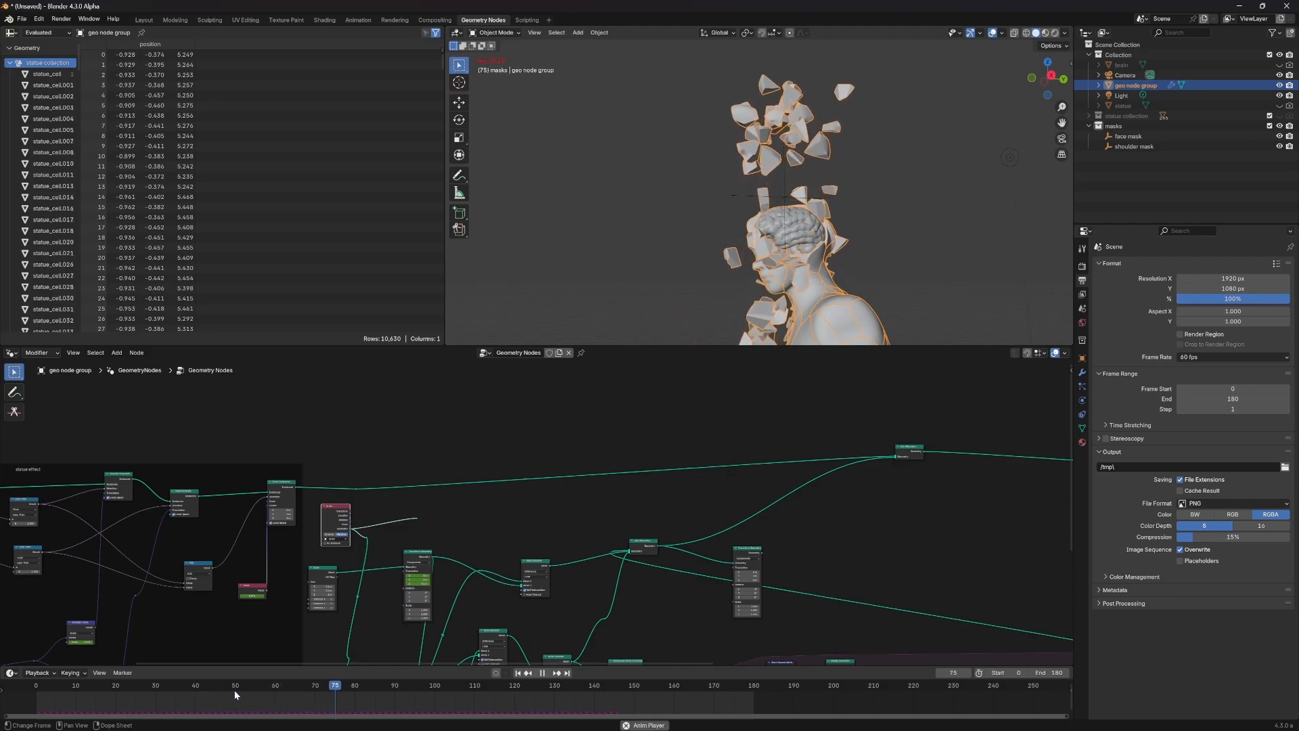
key(space)
Step: Replay the shatter from an earlier frame and examine the points rising from the sliced brain
drag(423, 689, 177, 701)
key(space)
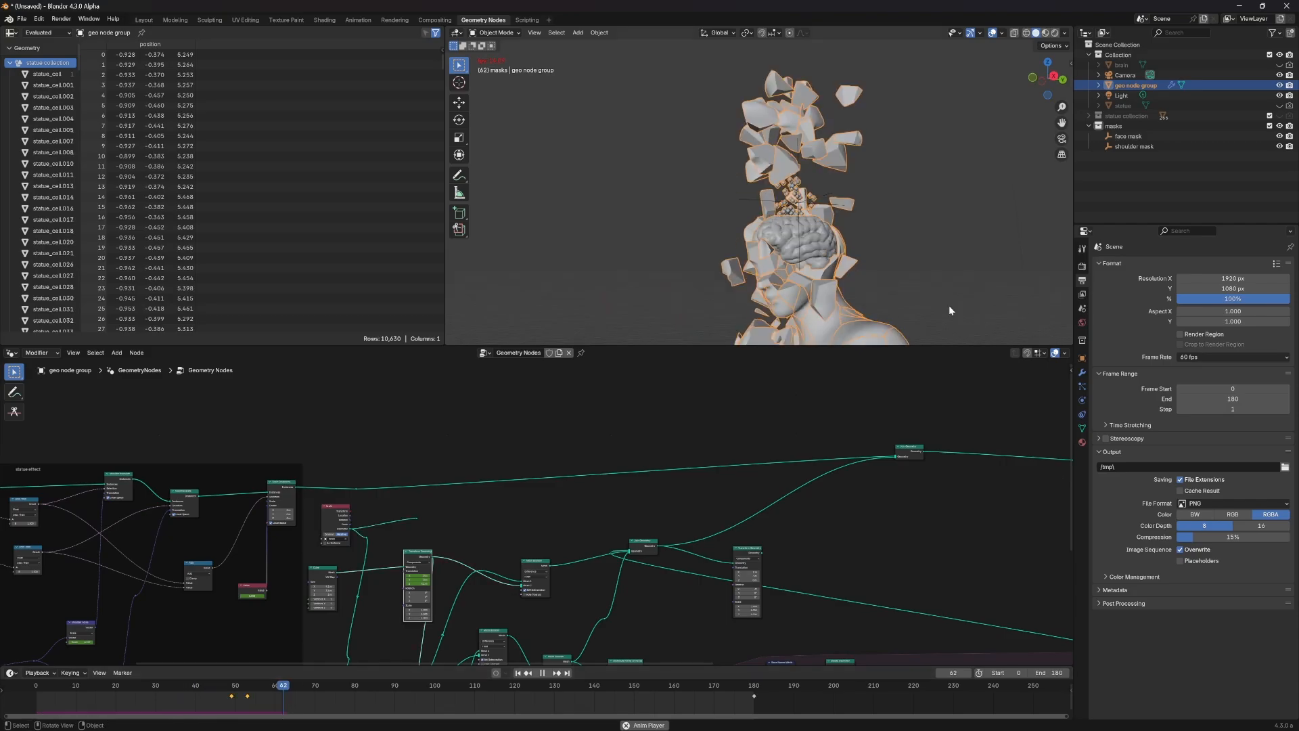
key(space)
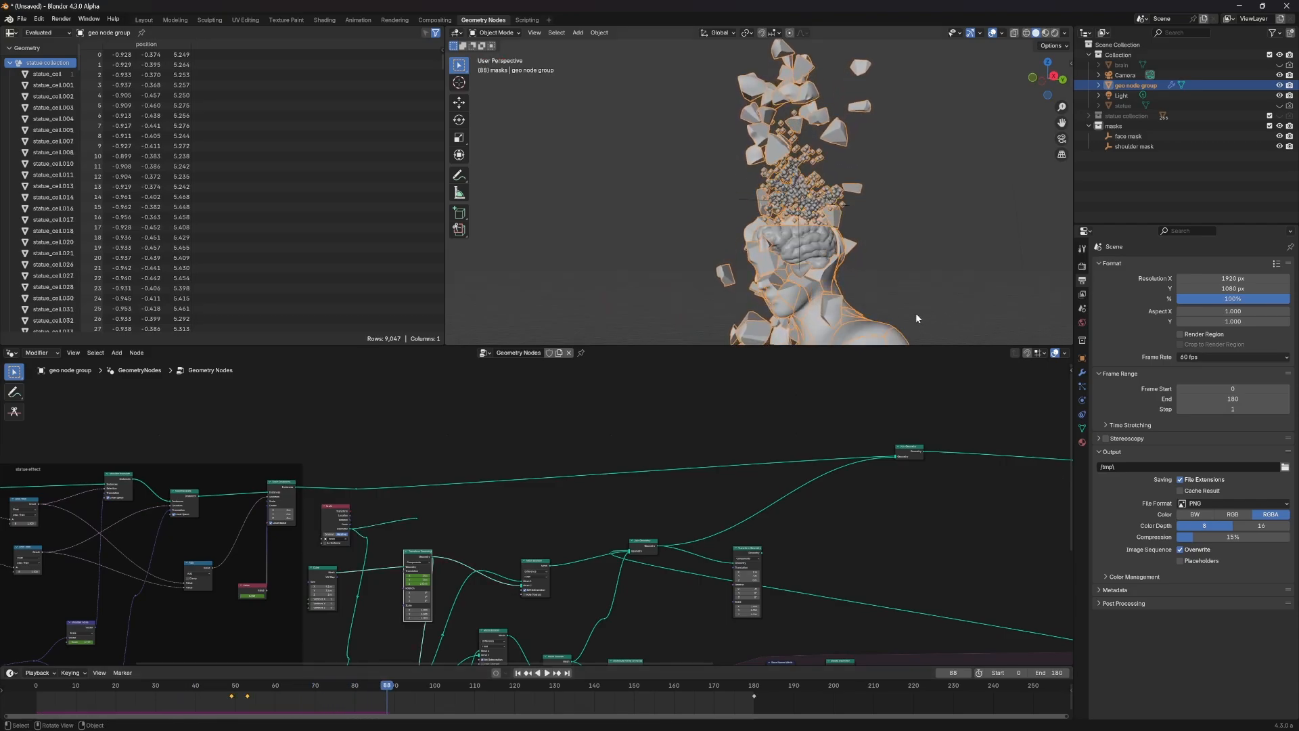